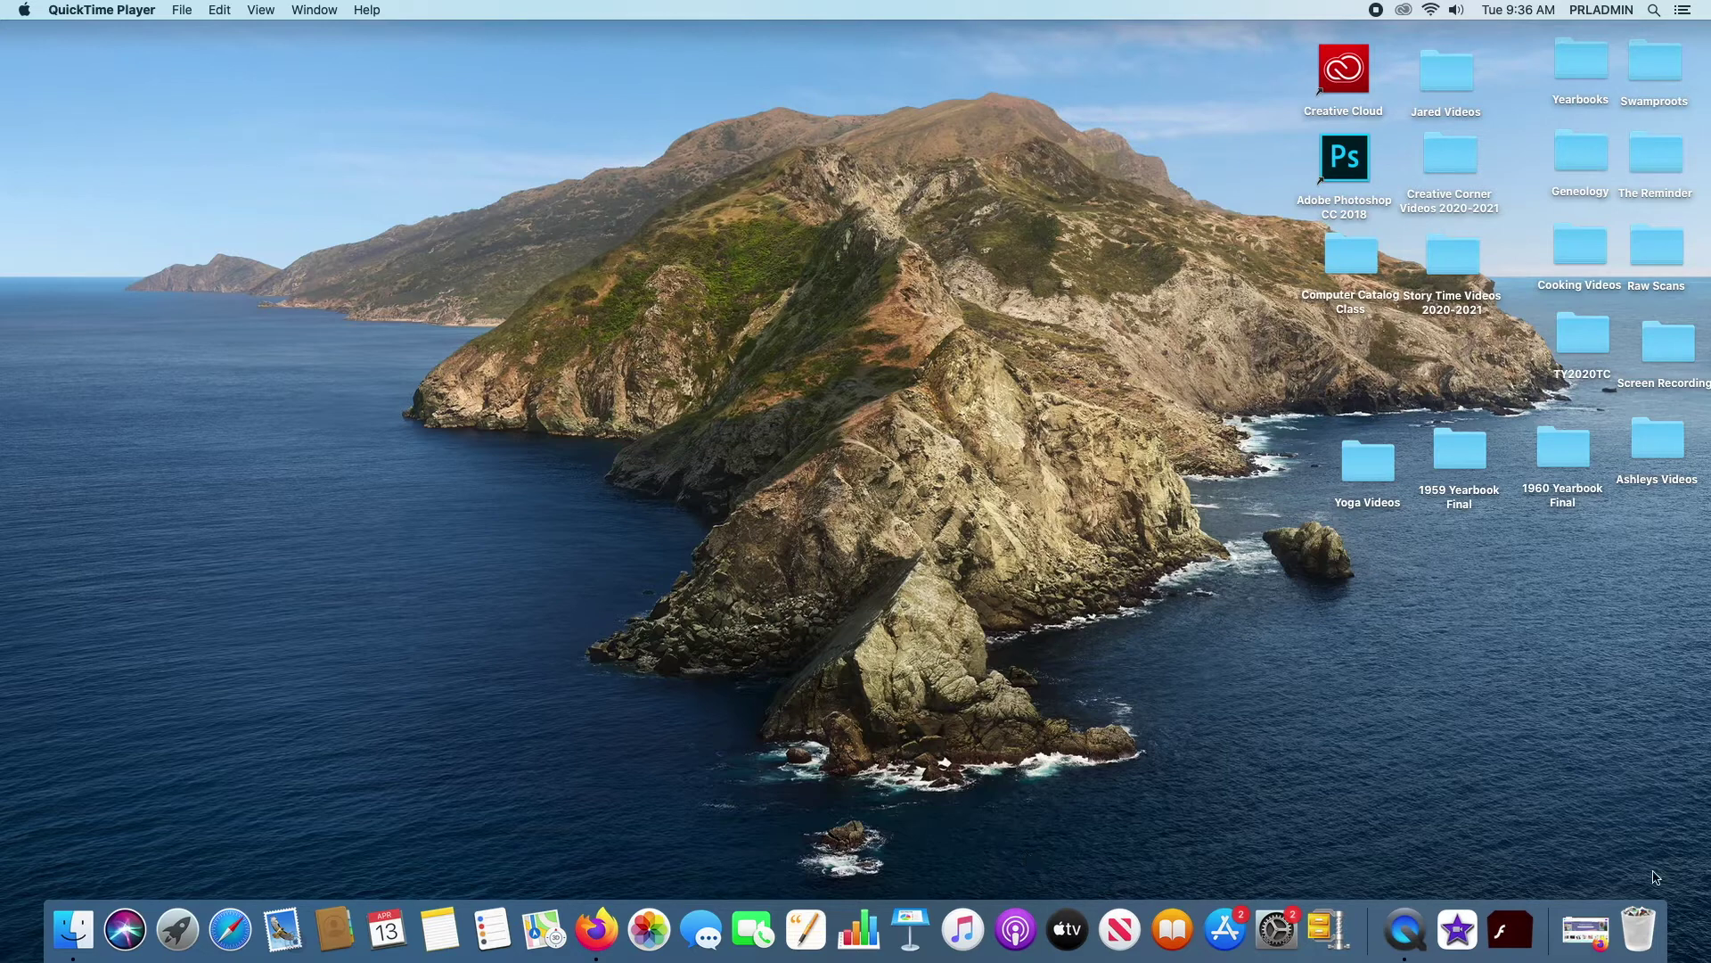
Bring the Firefox window with canva.com back on screen and open the Log in dialog
click(1586, 932)
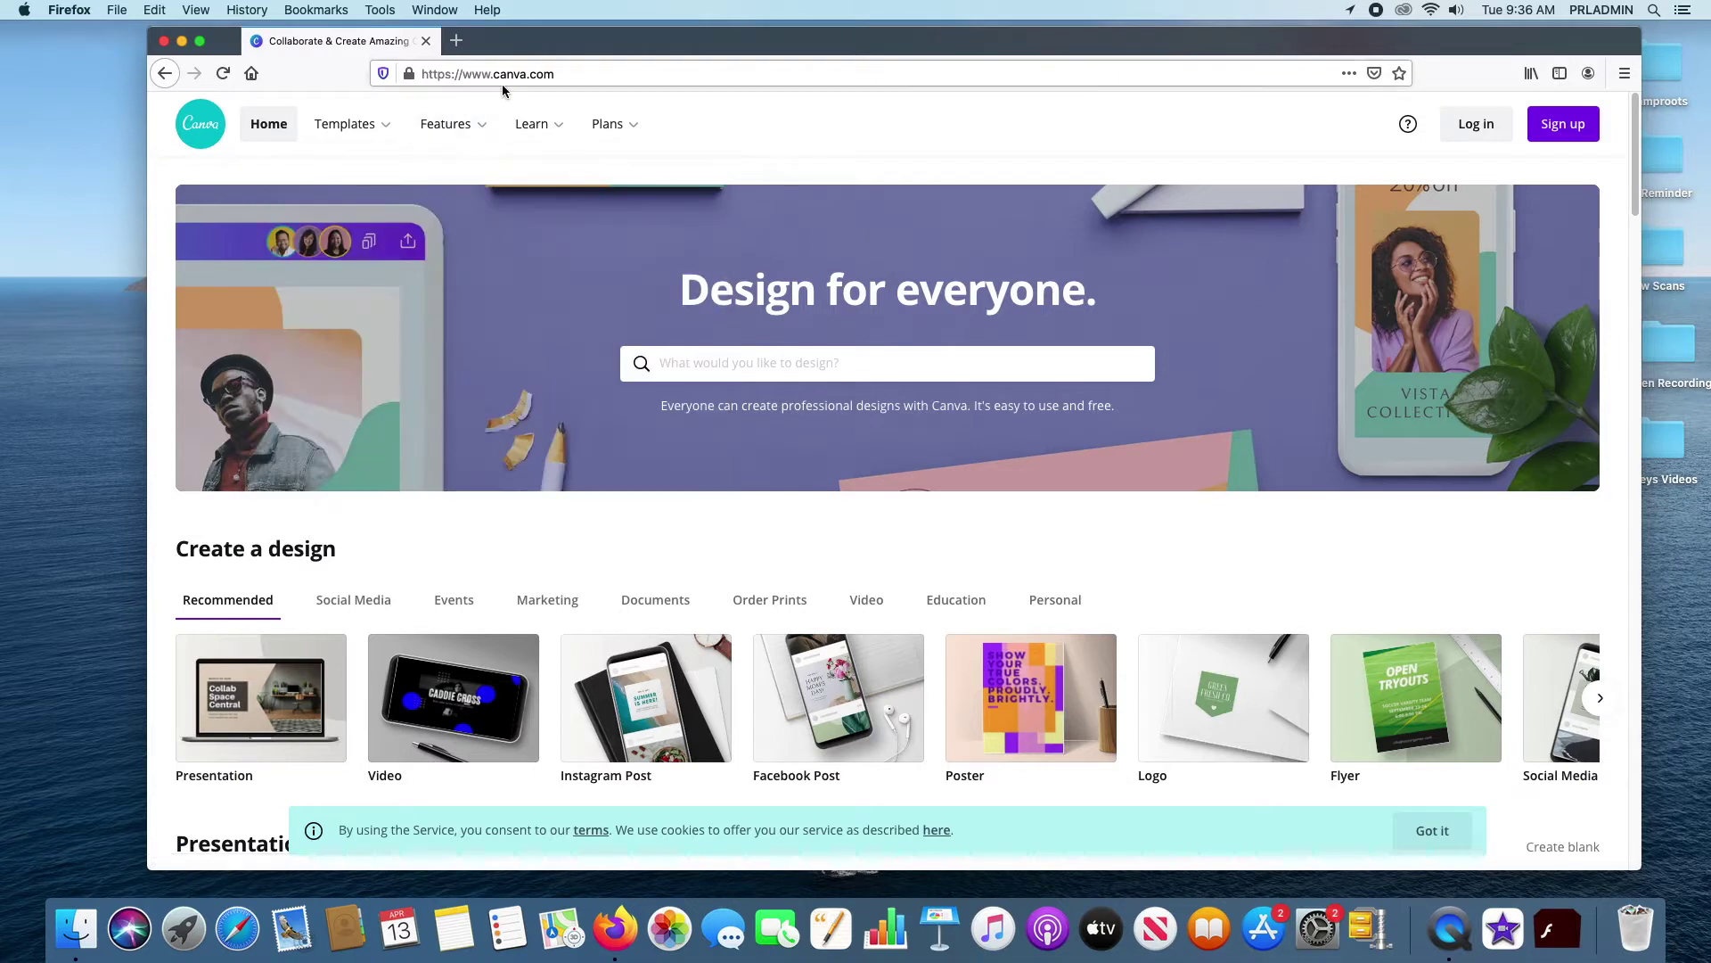
drag(554, 75, 420, 77)
key(Escape)
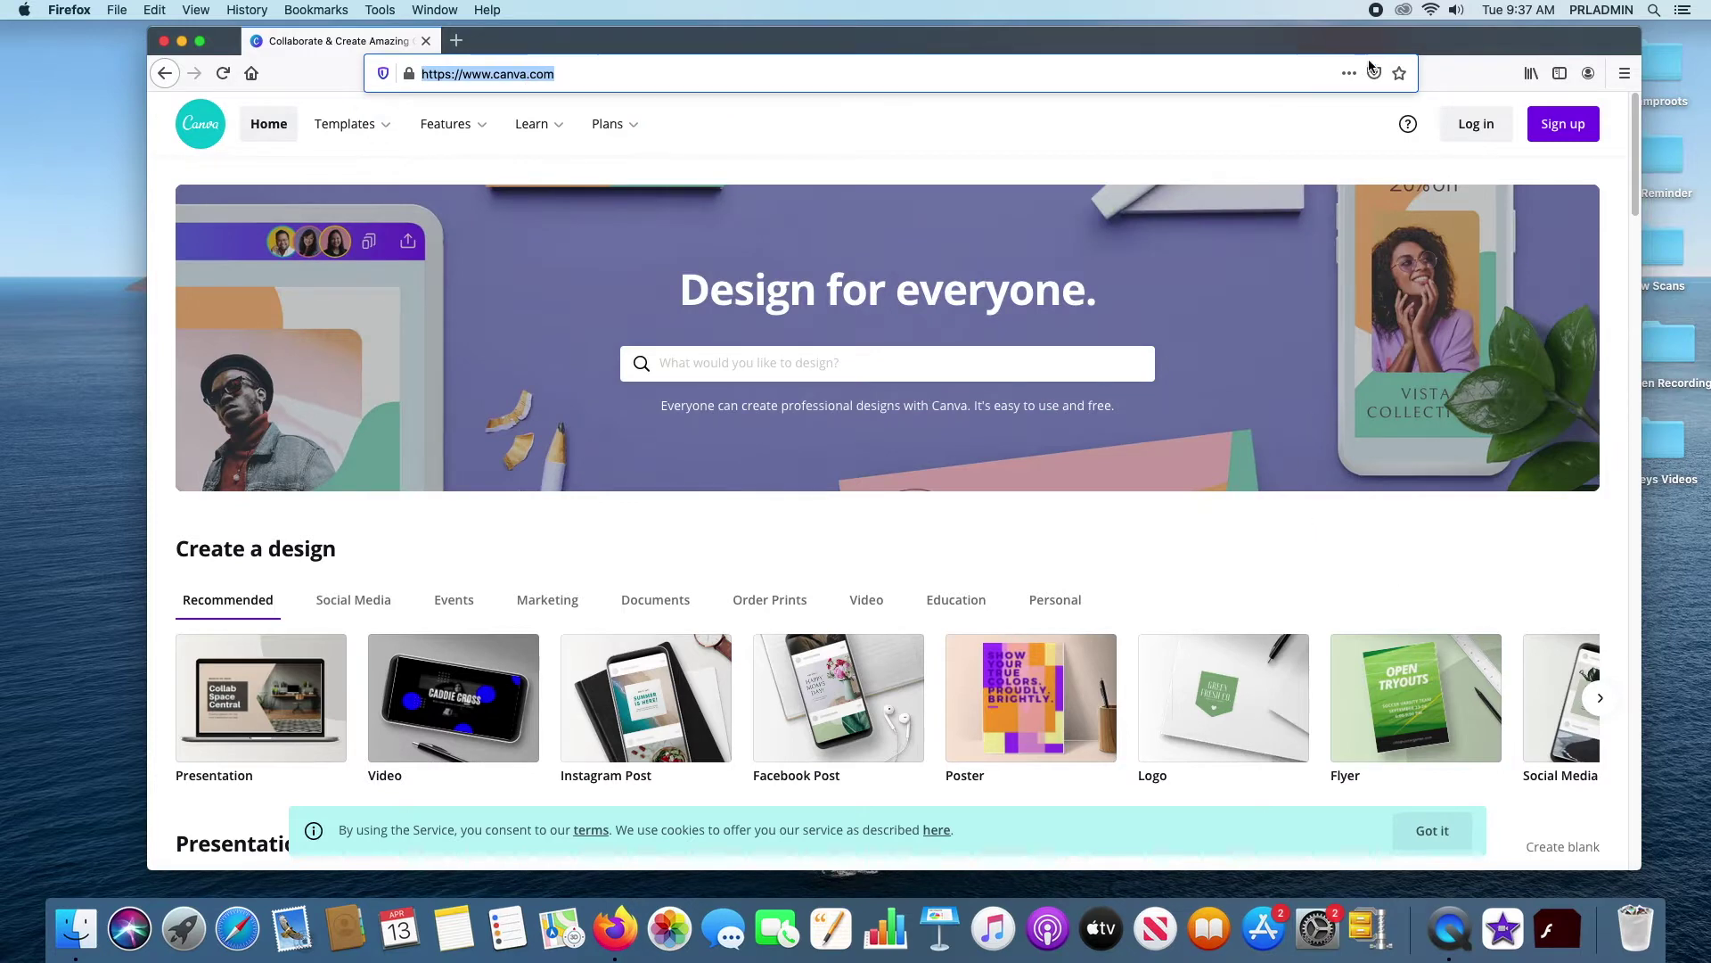
click(1480, 132)
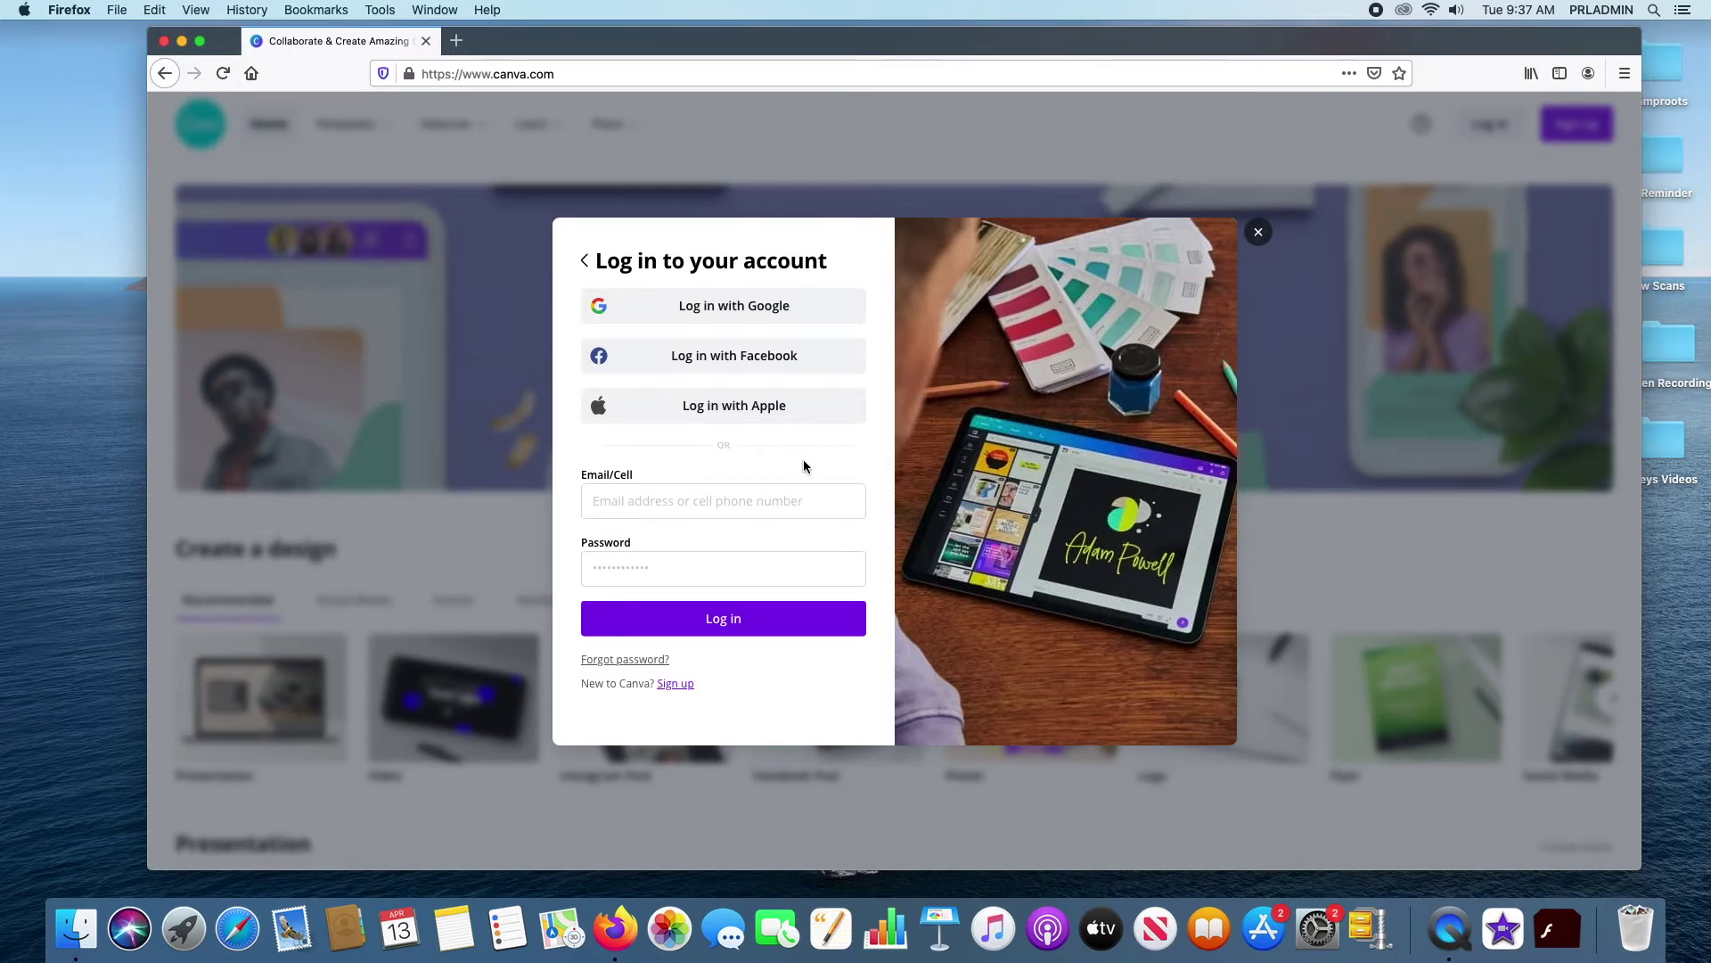
Sign in with the account e-mail and password, declining Firefox's offer to save the login
click(742, 503)
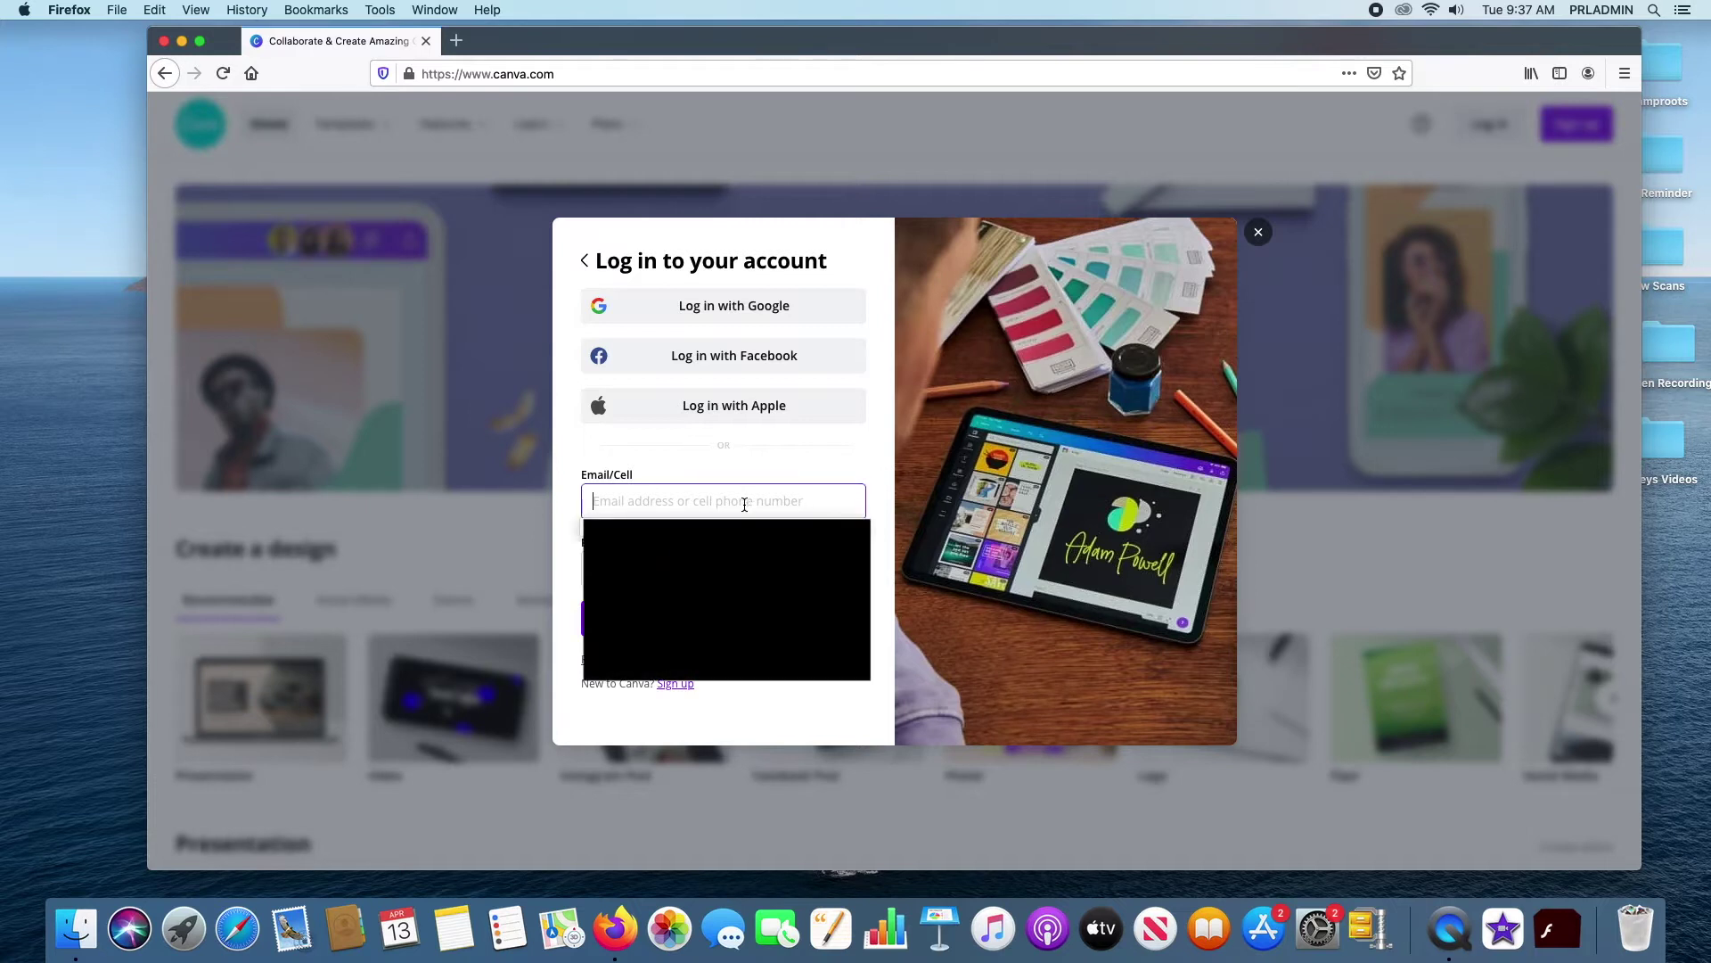
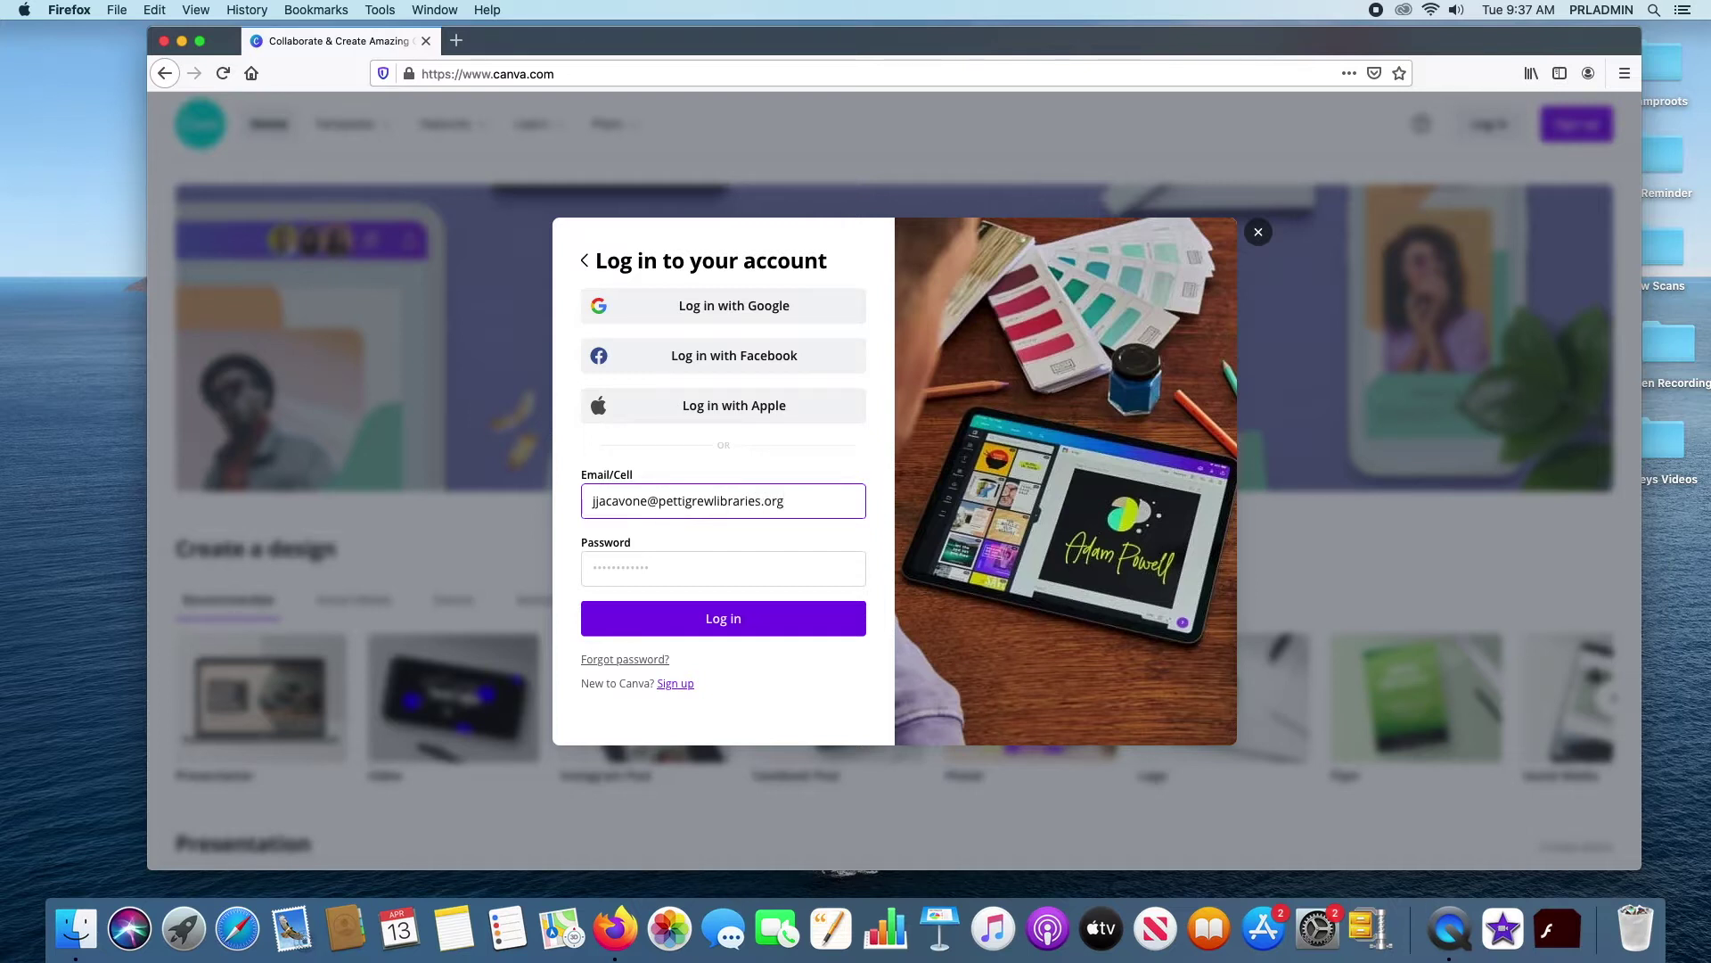
click(624, 569)
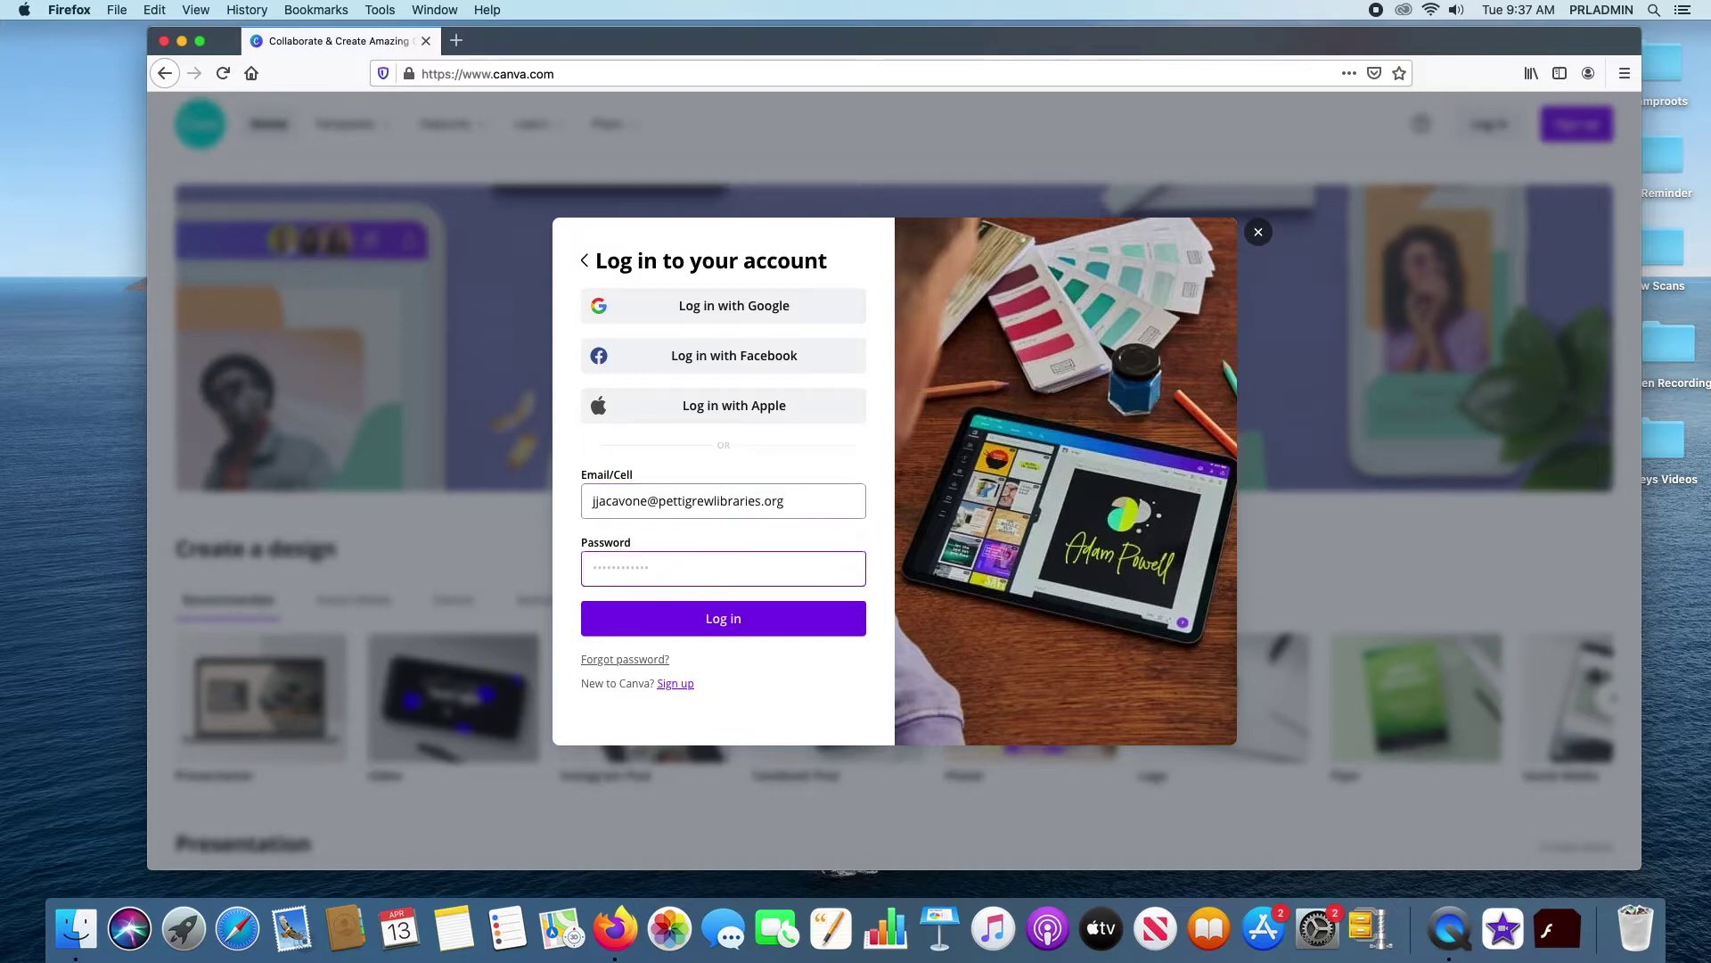
text(•••)
key(Return)
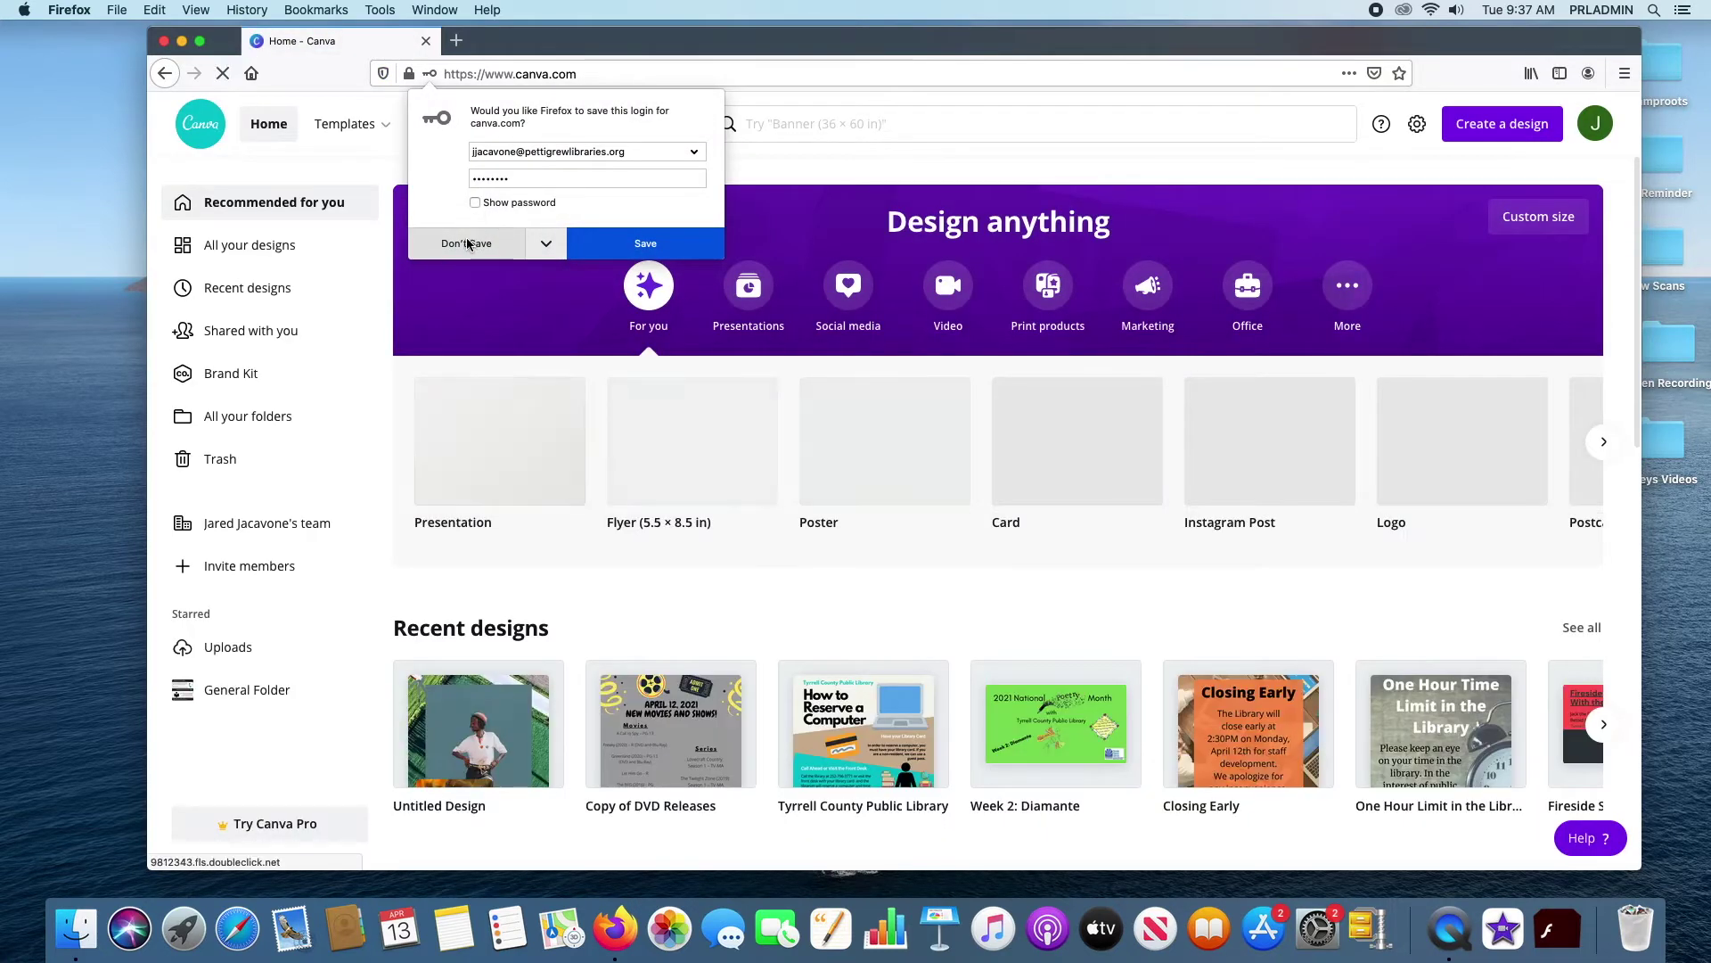
click(468, 242)
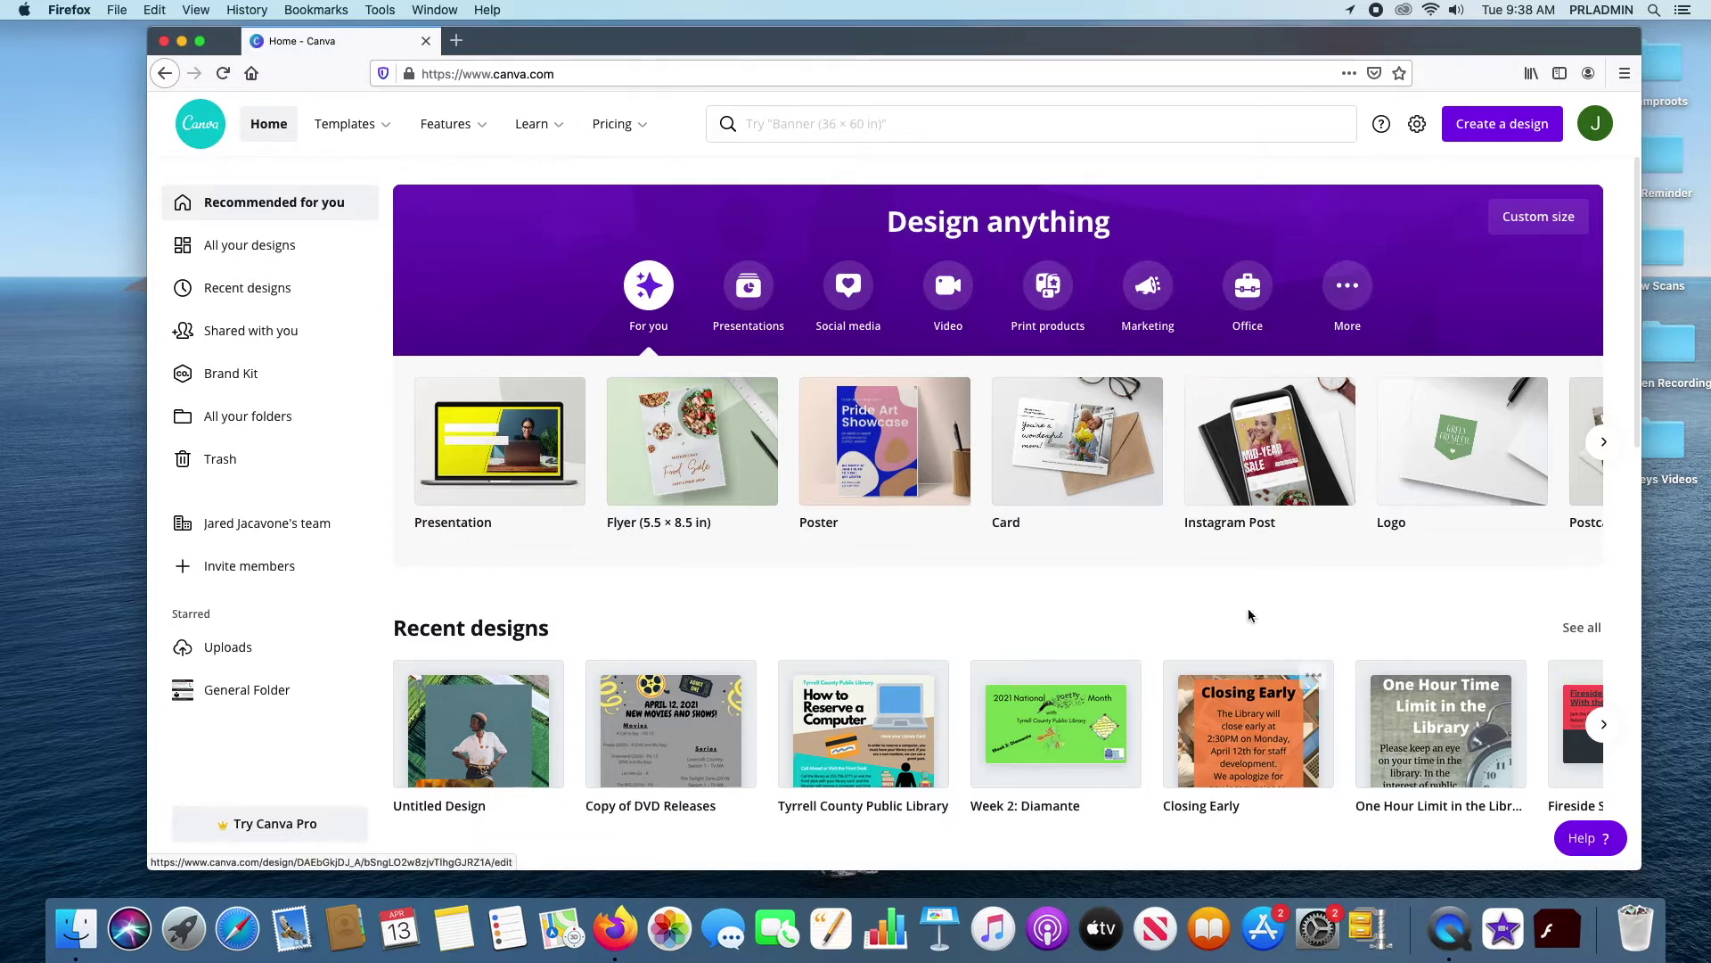
Scroll past the Instagram Posts, Posters, Facebook Posts and Logos template rows to Presentations and Flyers
scroll(1212, 590, down, 1)
scroll(1213, 590, down, 4)
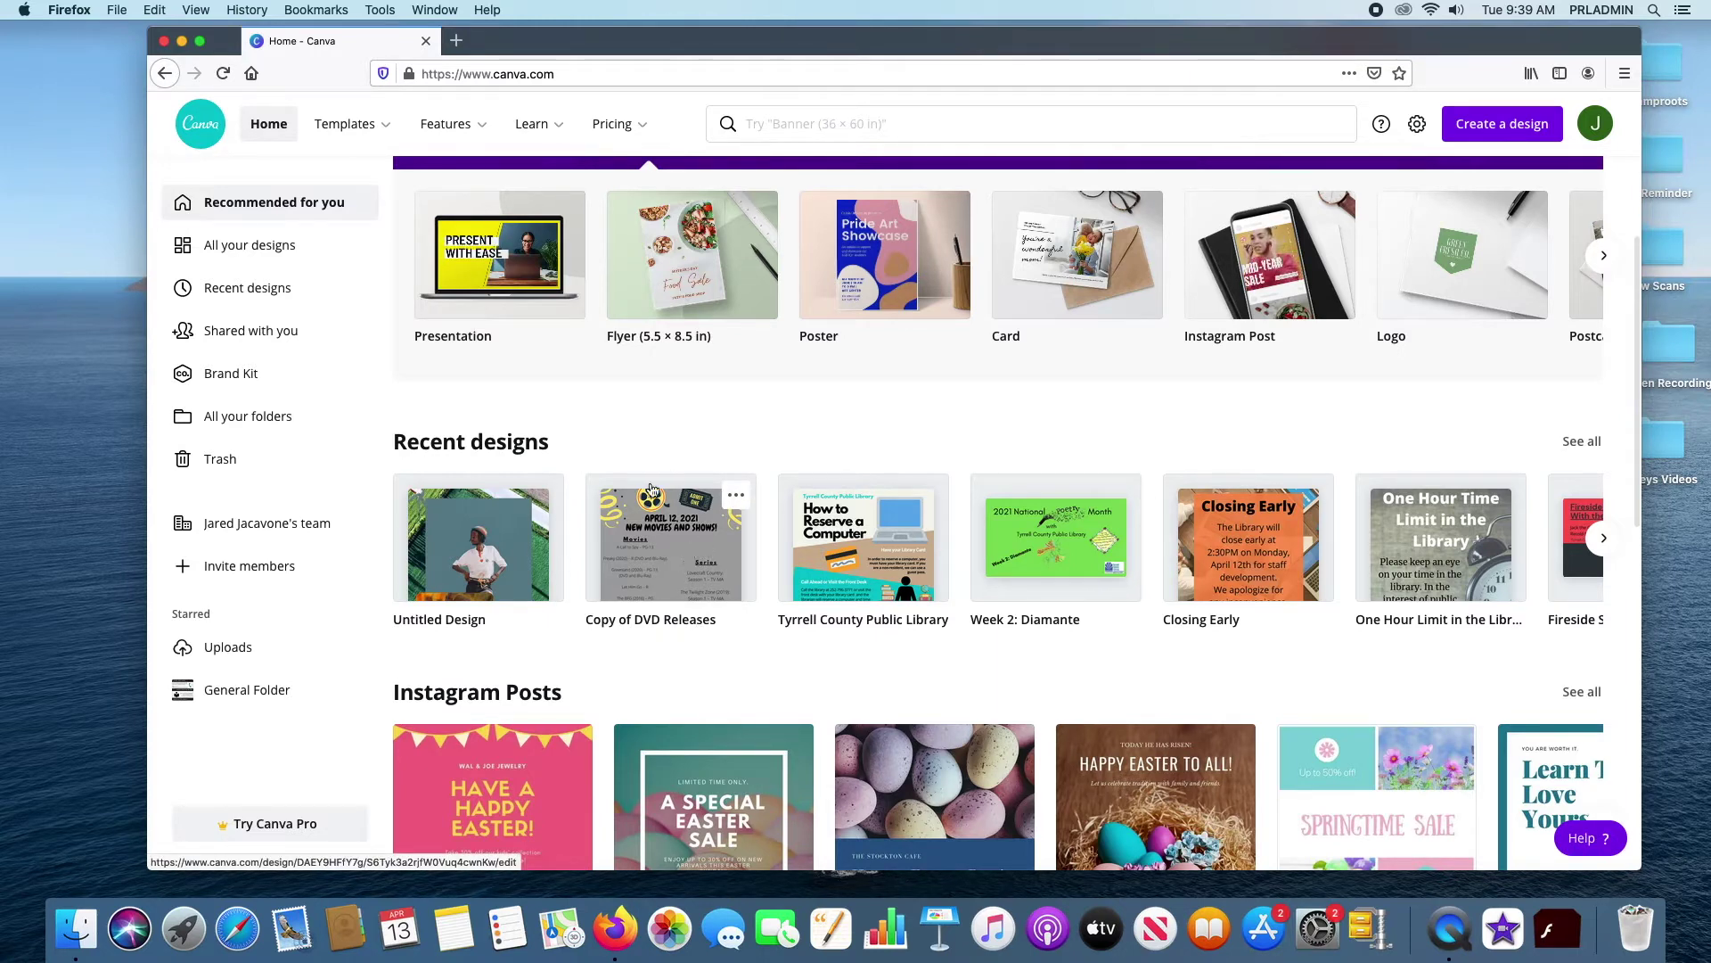
scroll(928, 565, down, 5)
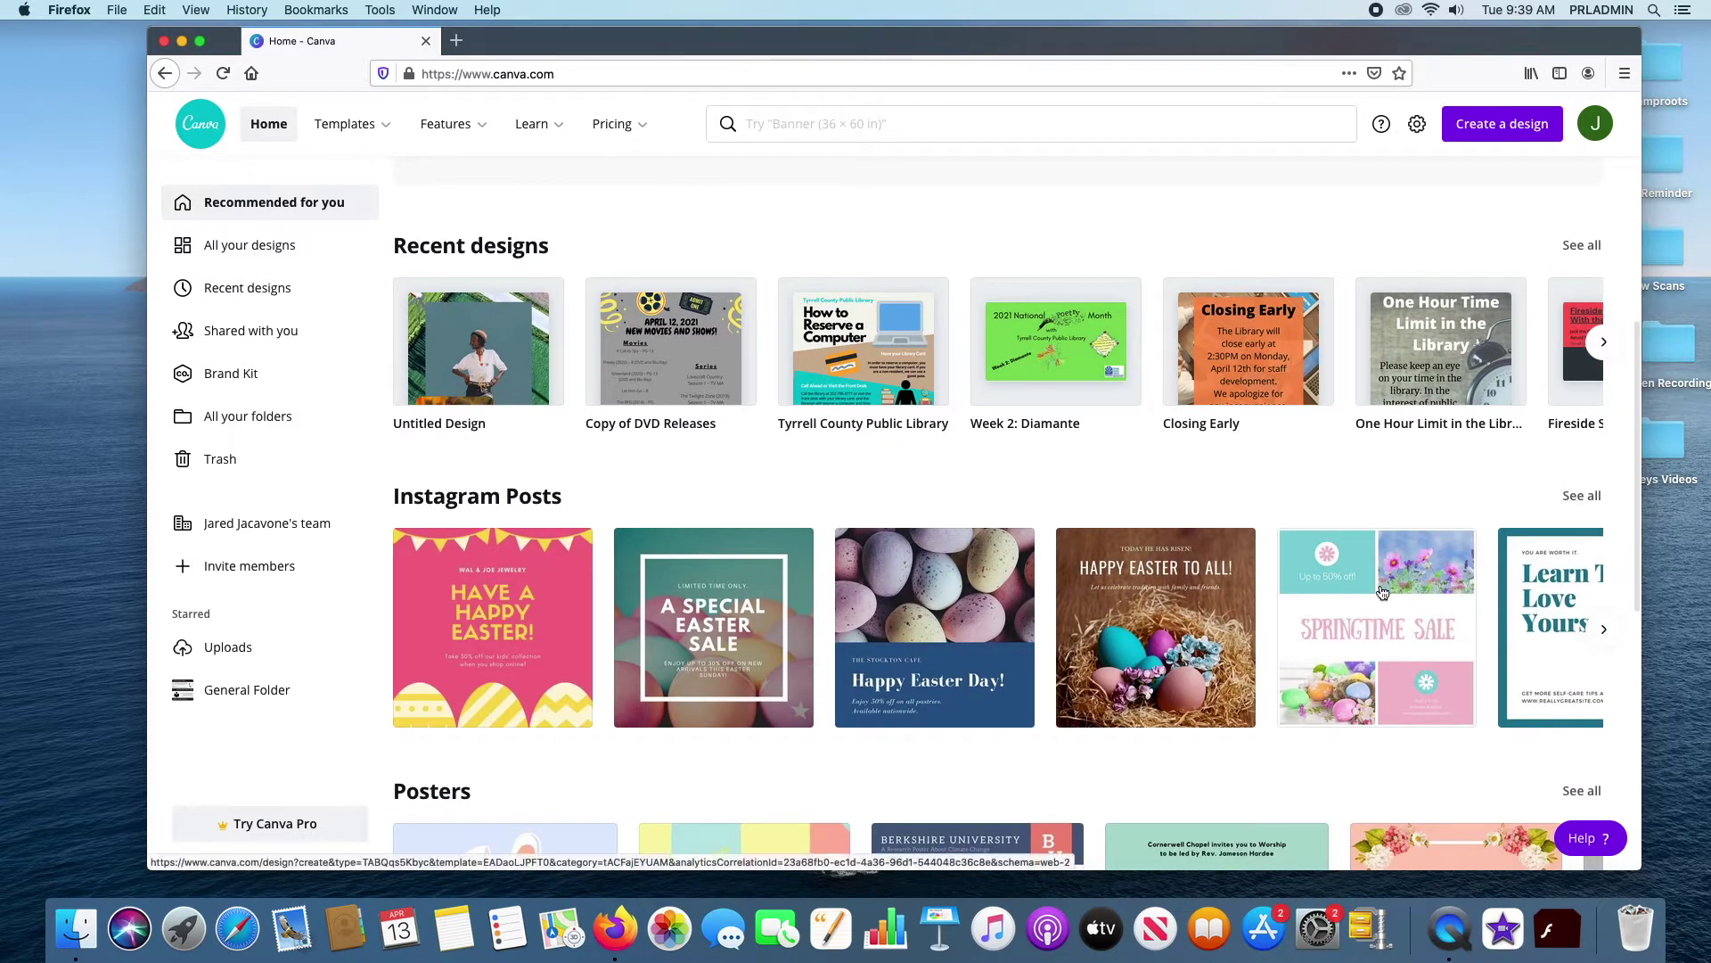
scroll(1302, 639, down, 2)
scroll(1301, 638, down, 3)
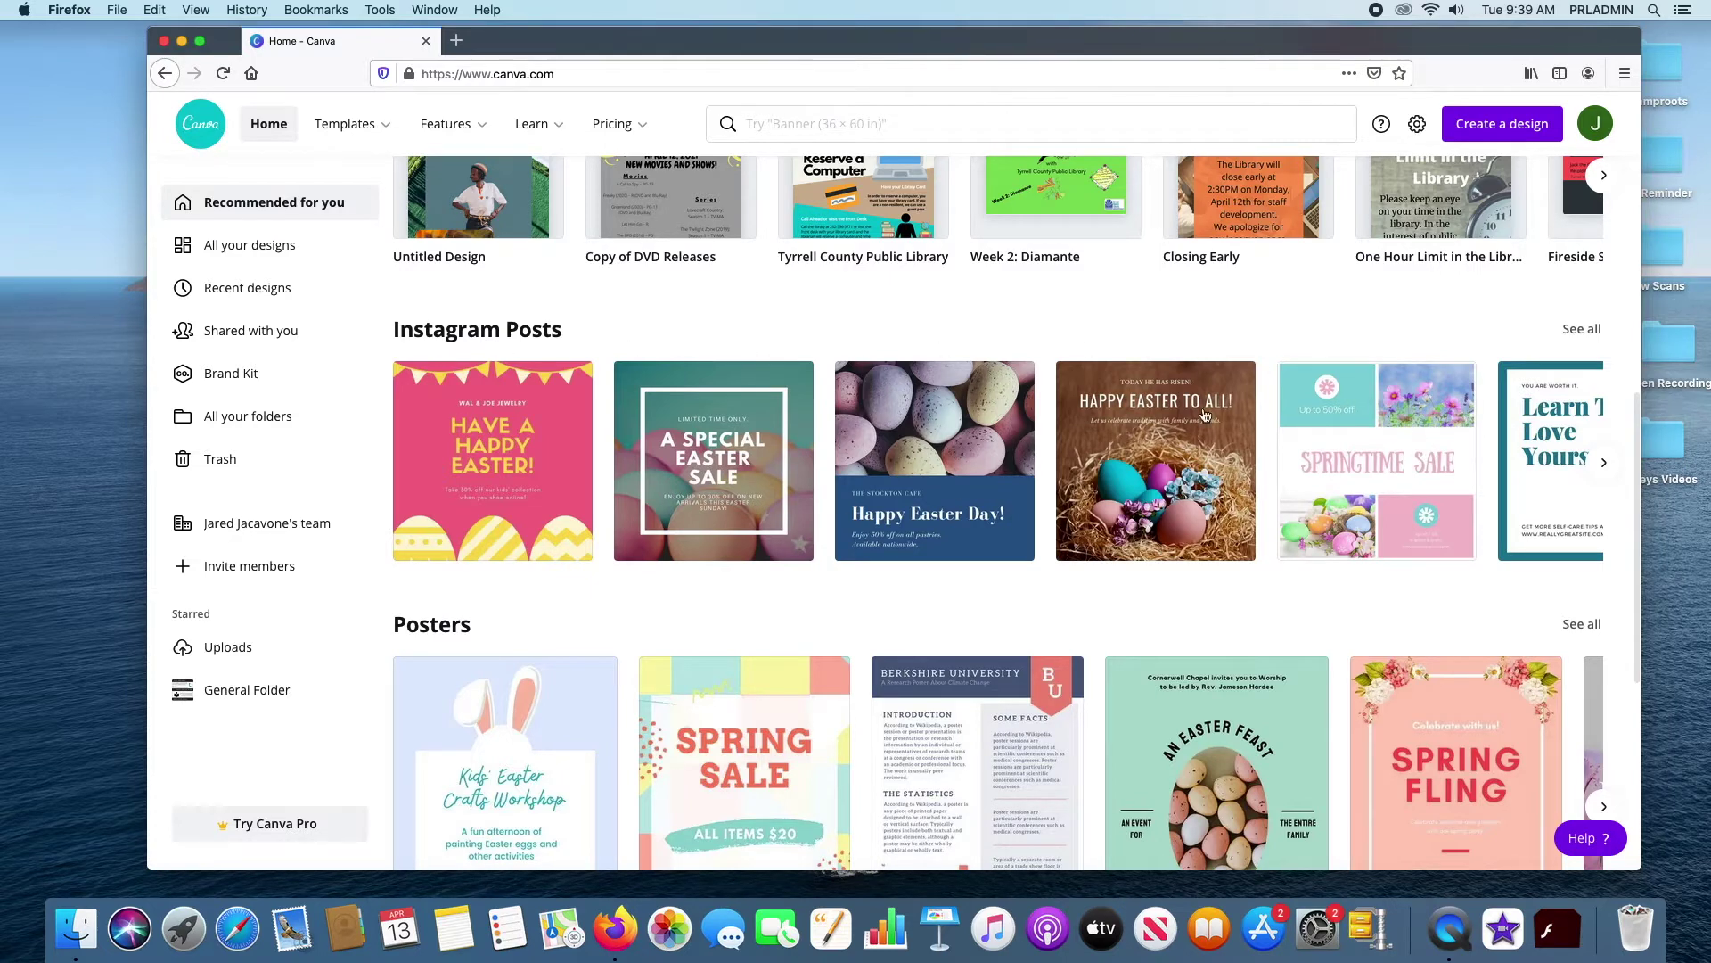
scroll(1147, 426, down, 3)
scroll(1147, 426, down, 3)
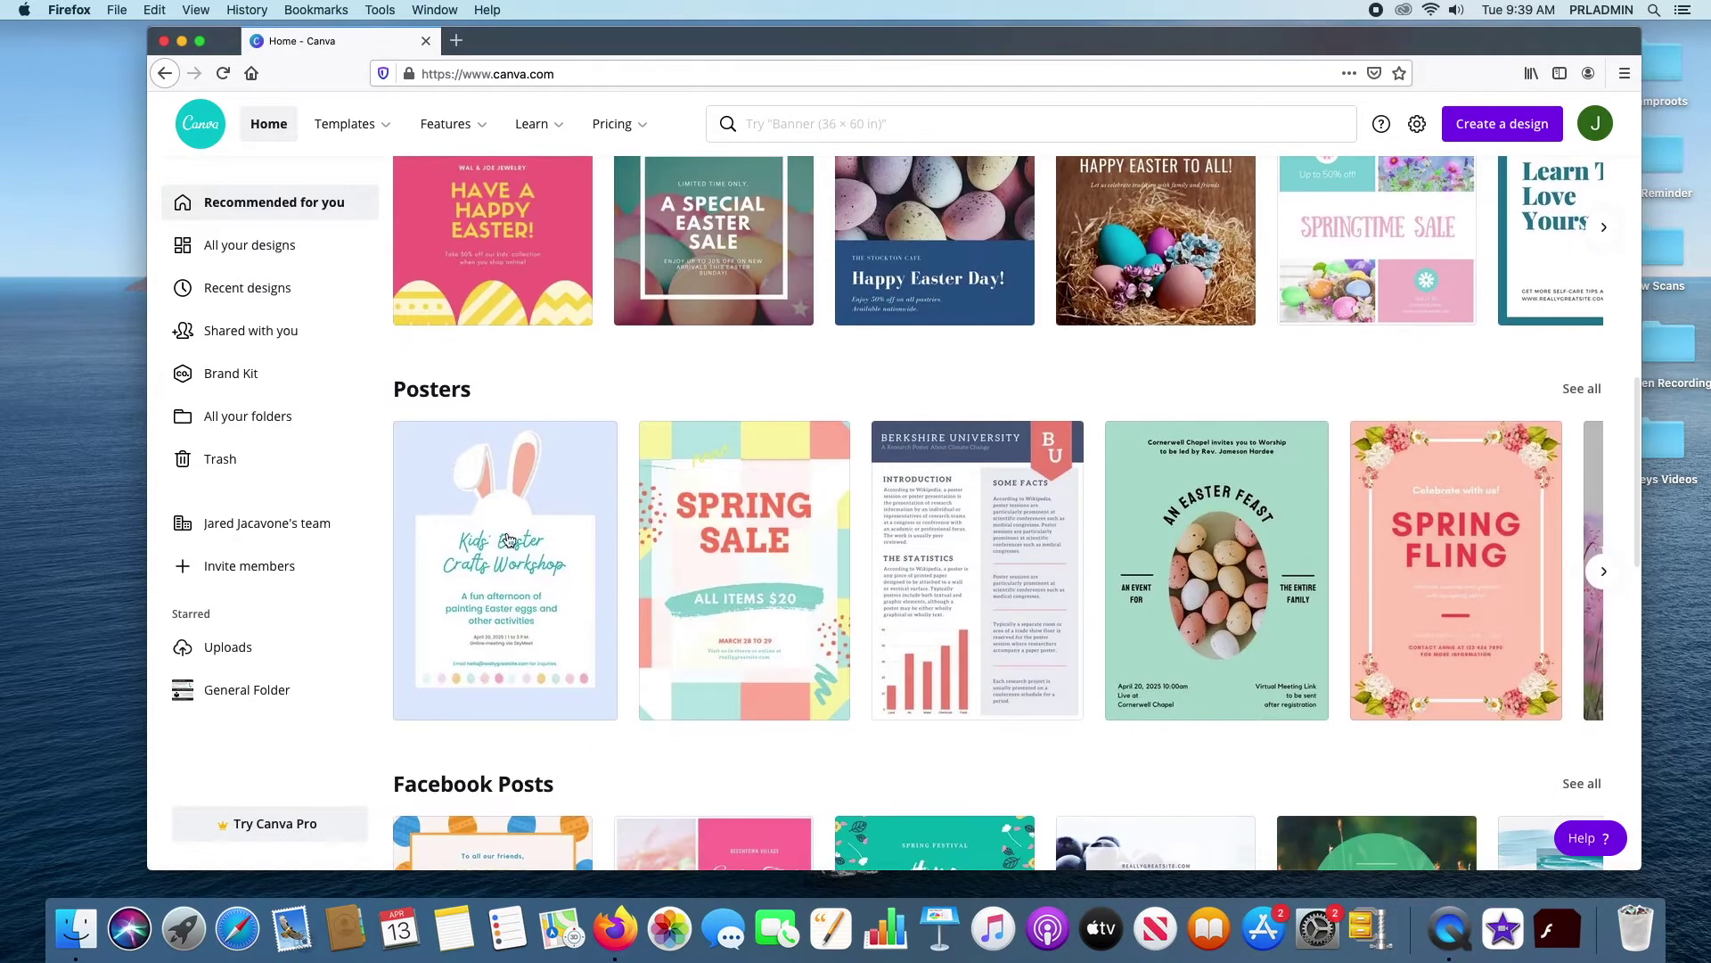
scroll(1302, 588, down, 2)
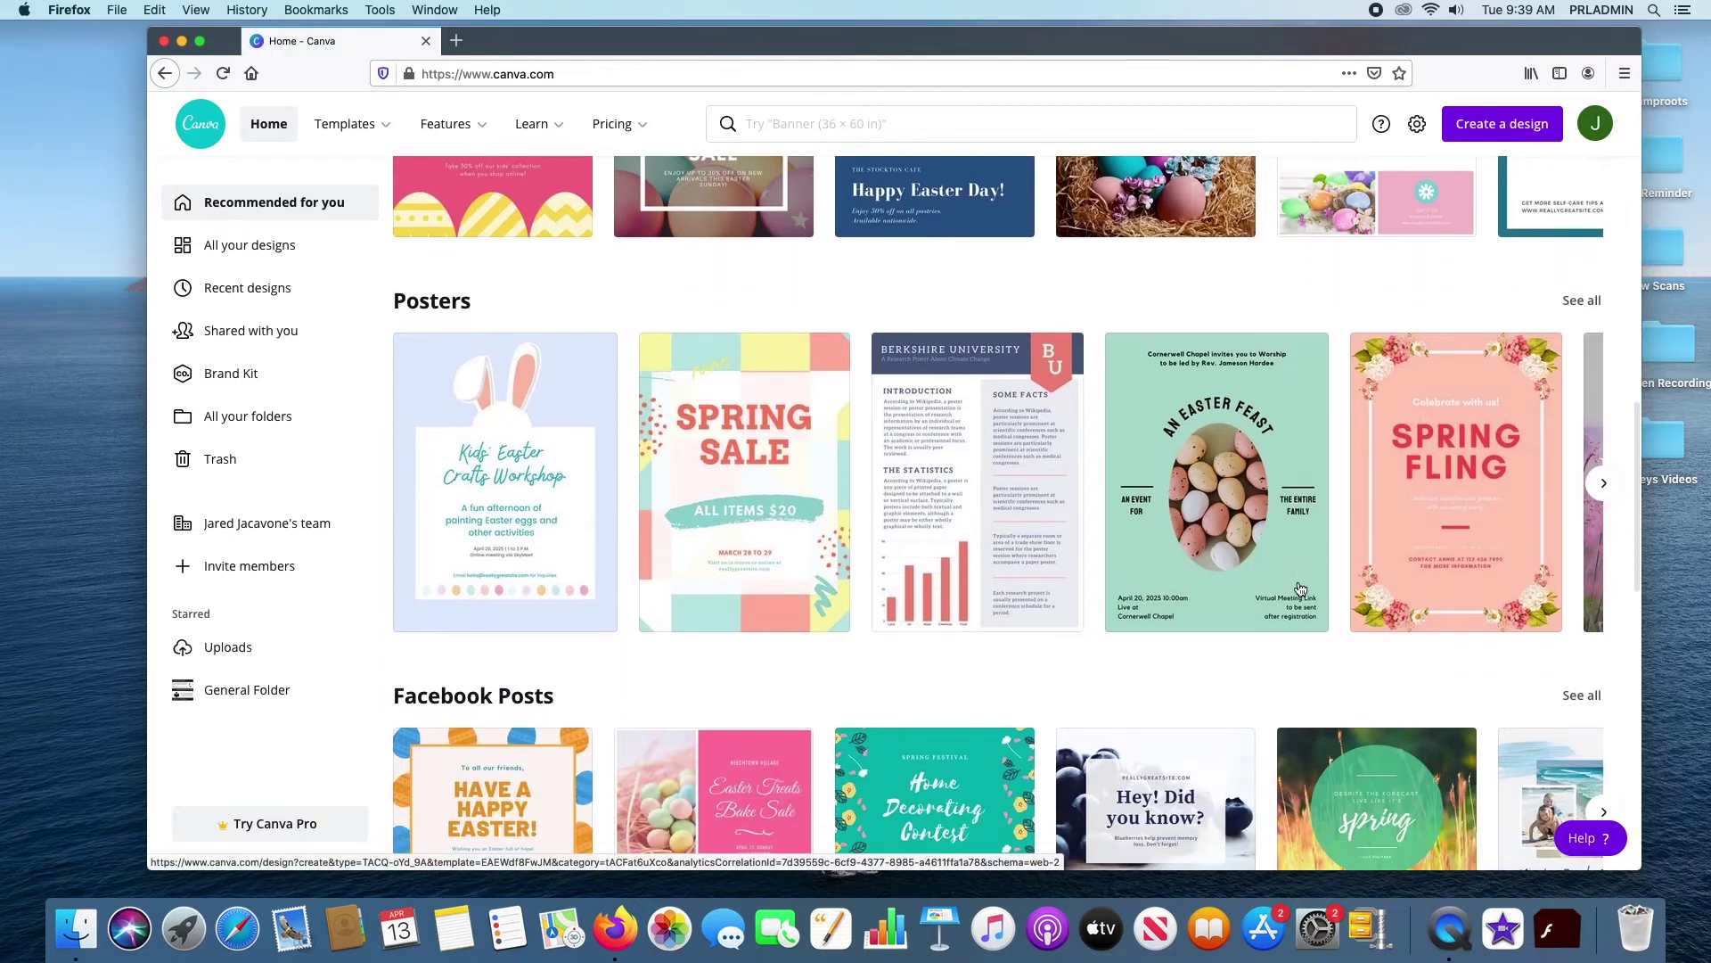
scroll(1300, 591, down, 1)
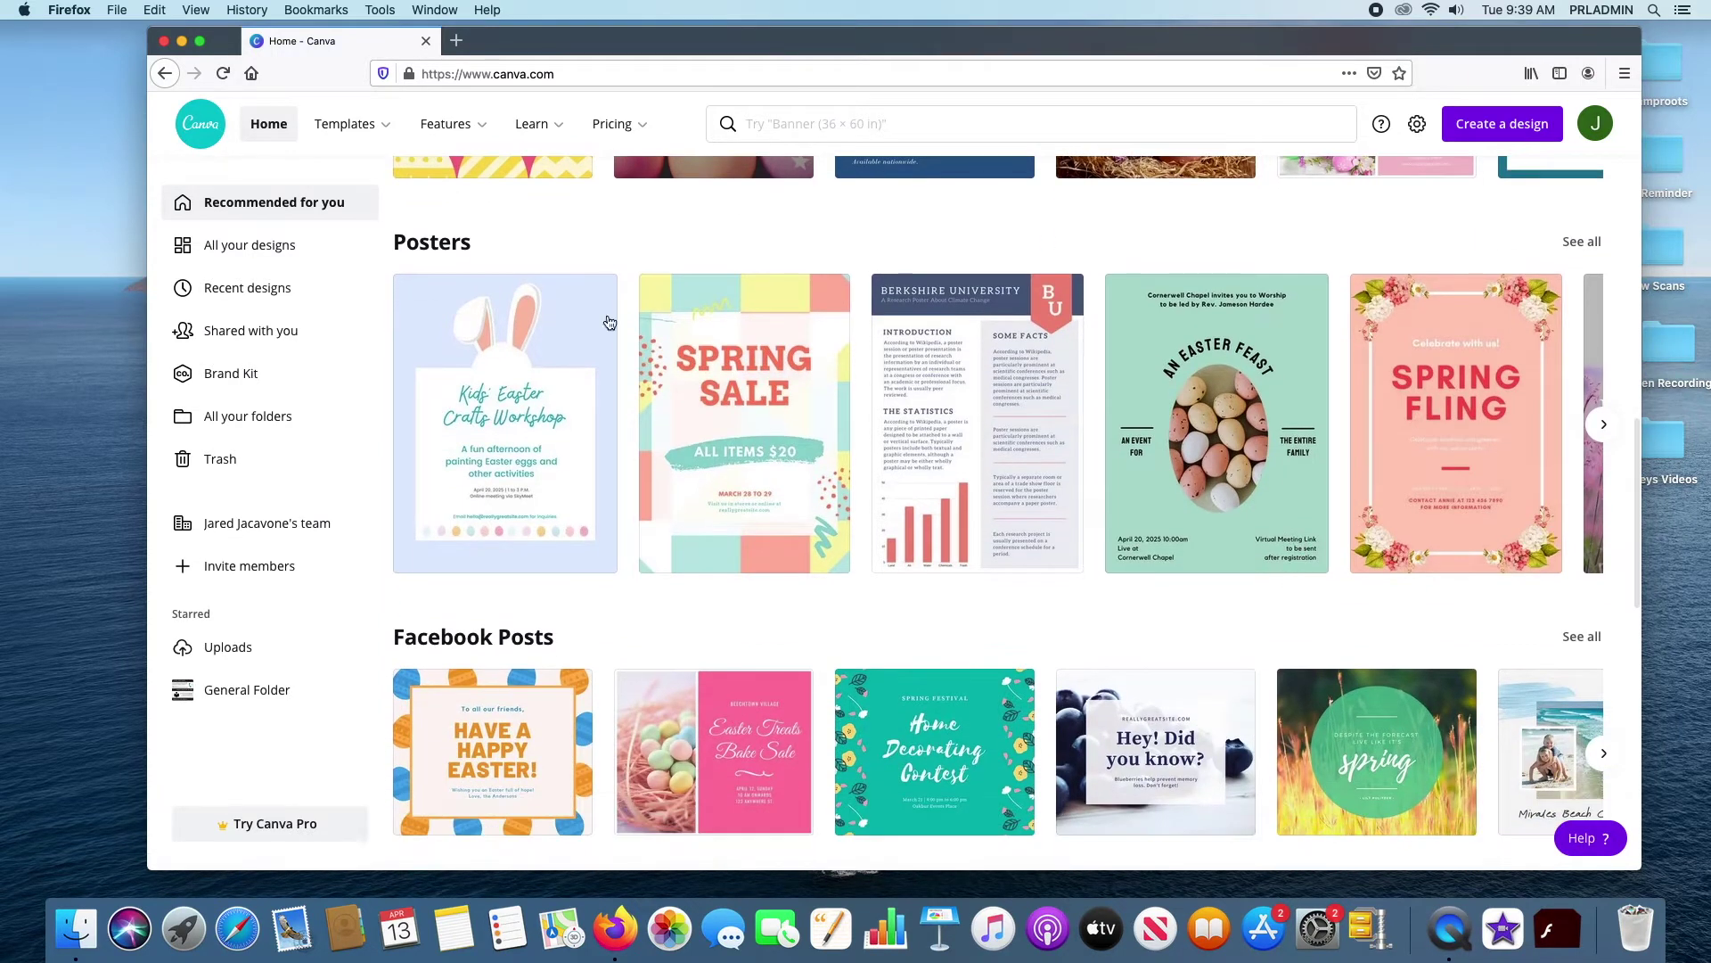
scroll(1098, 558, down, 4)
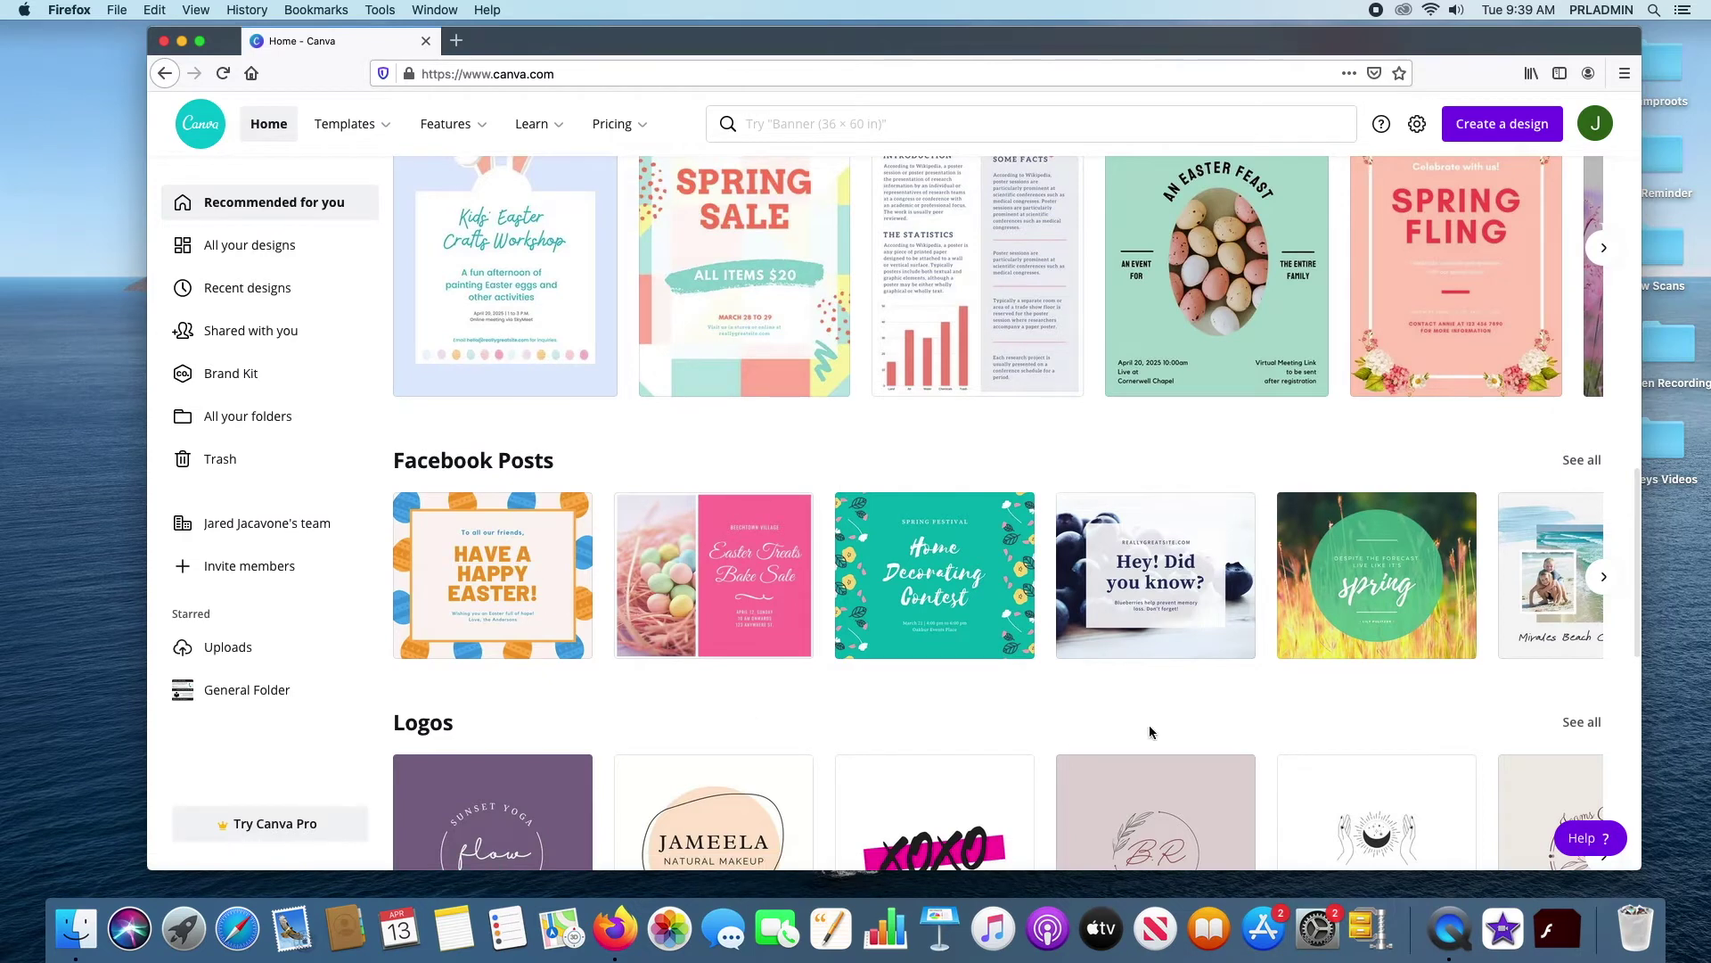
scroll(1150, 731, down, 2)
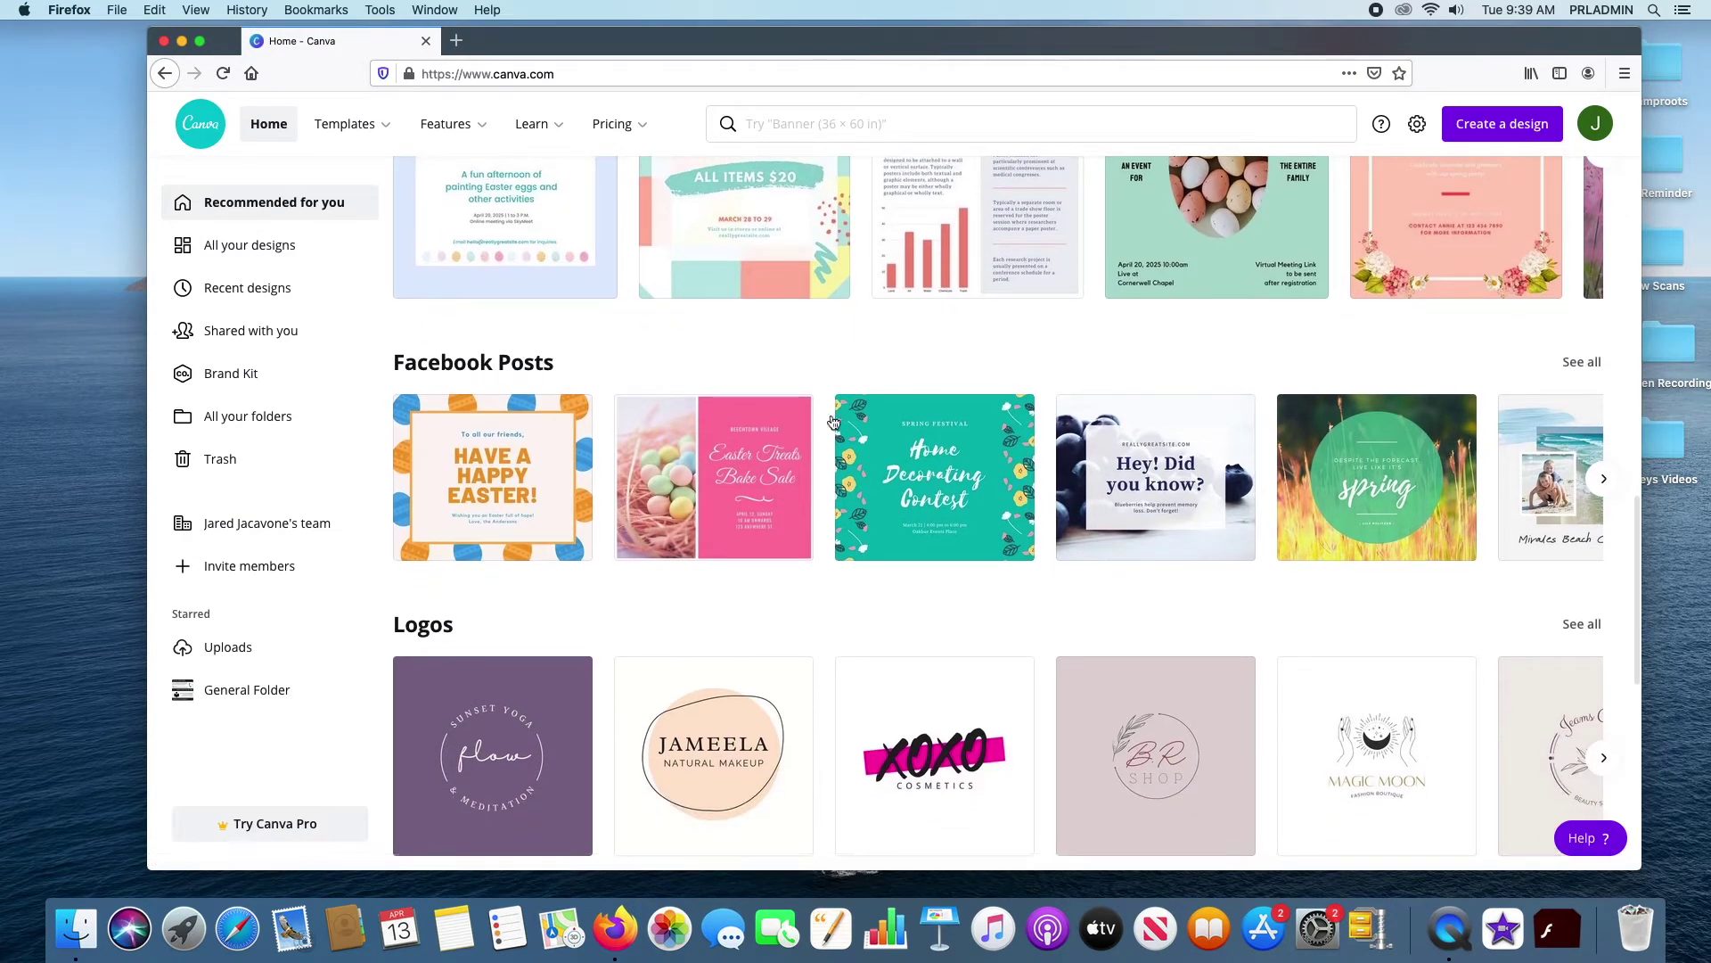
scroll(1108, 552, down, 9)
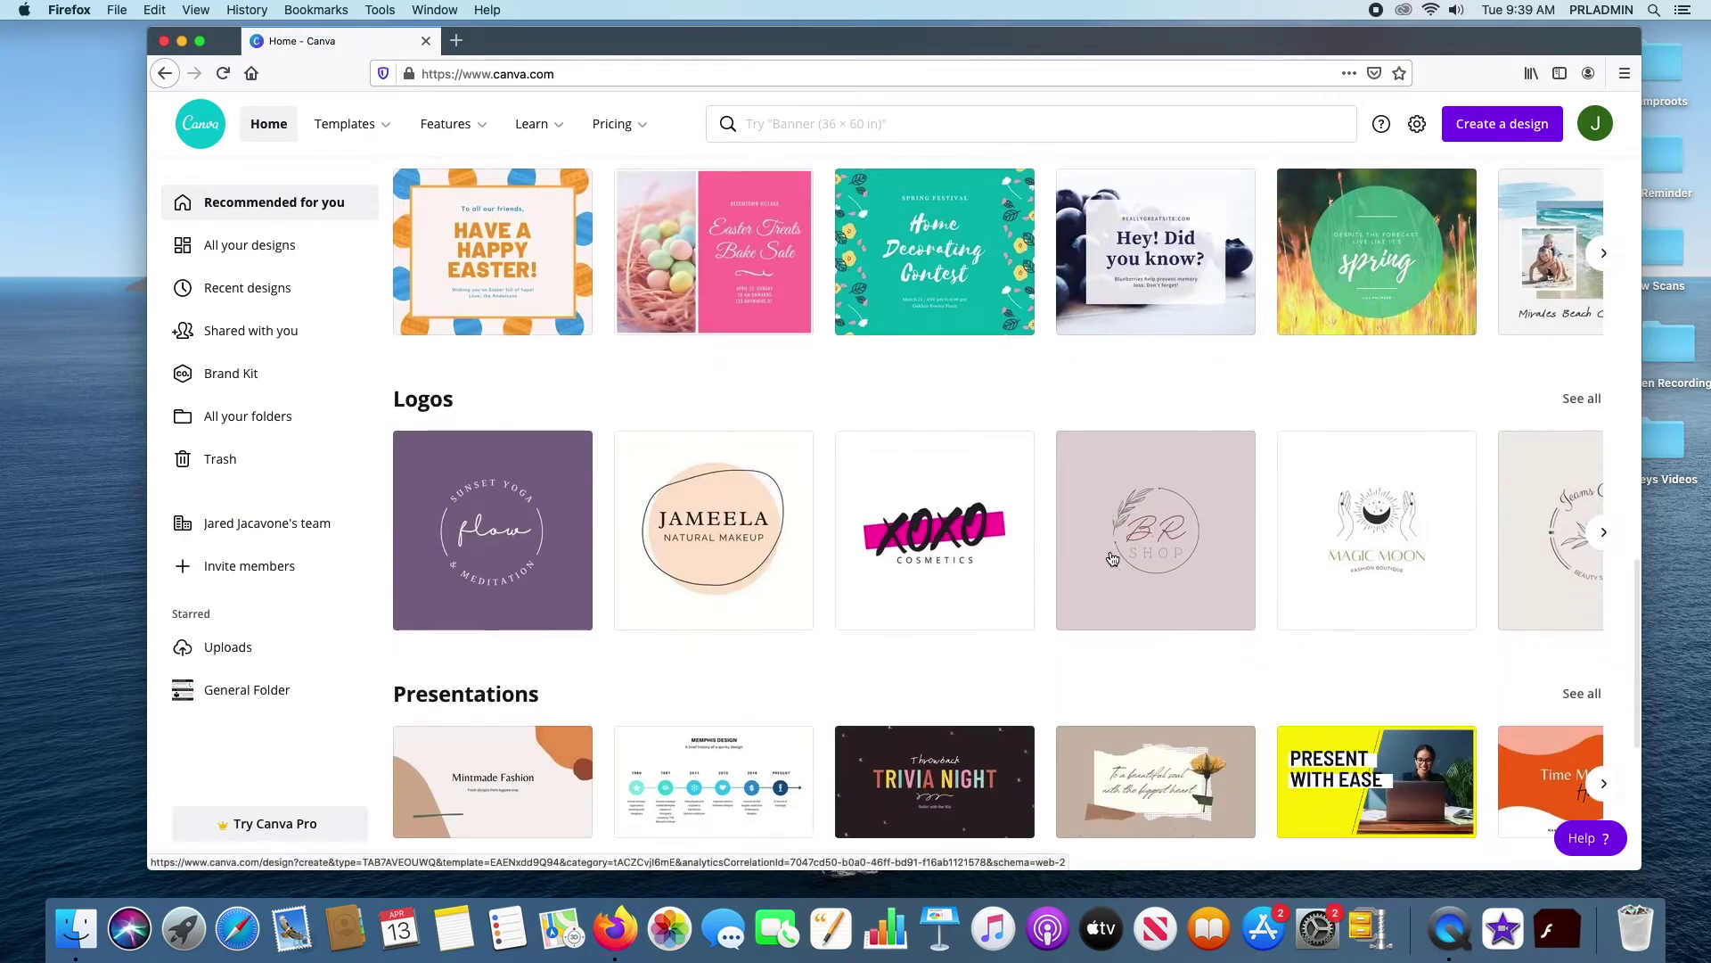
scroll(827, 609, down, 5)
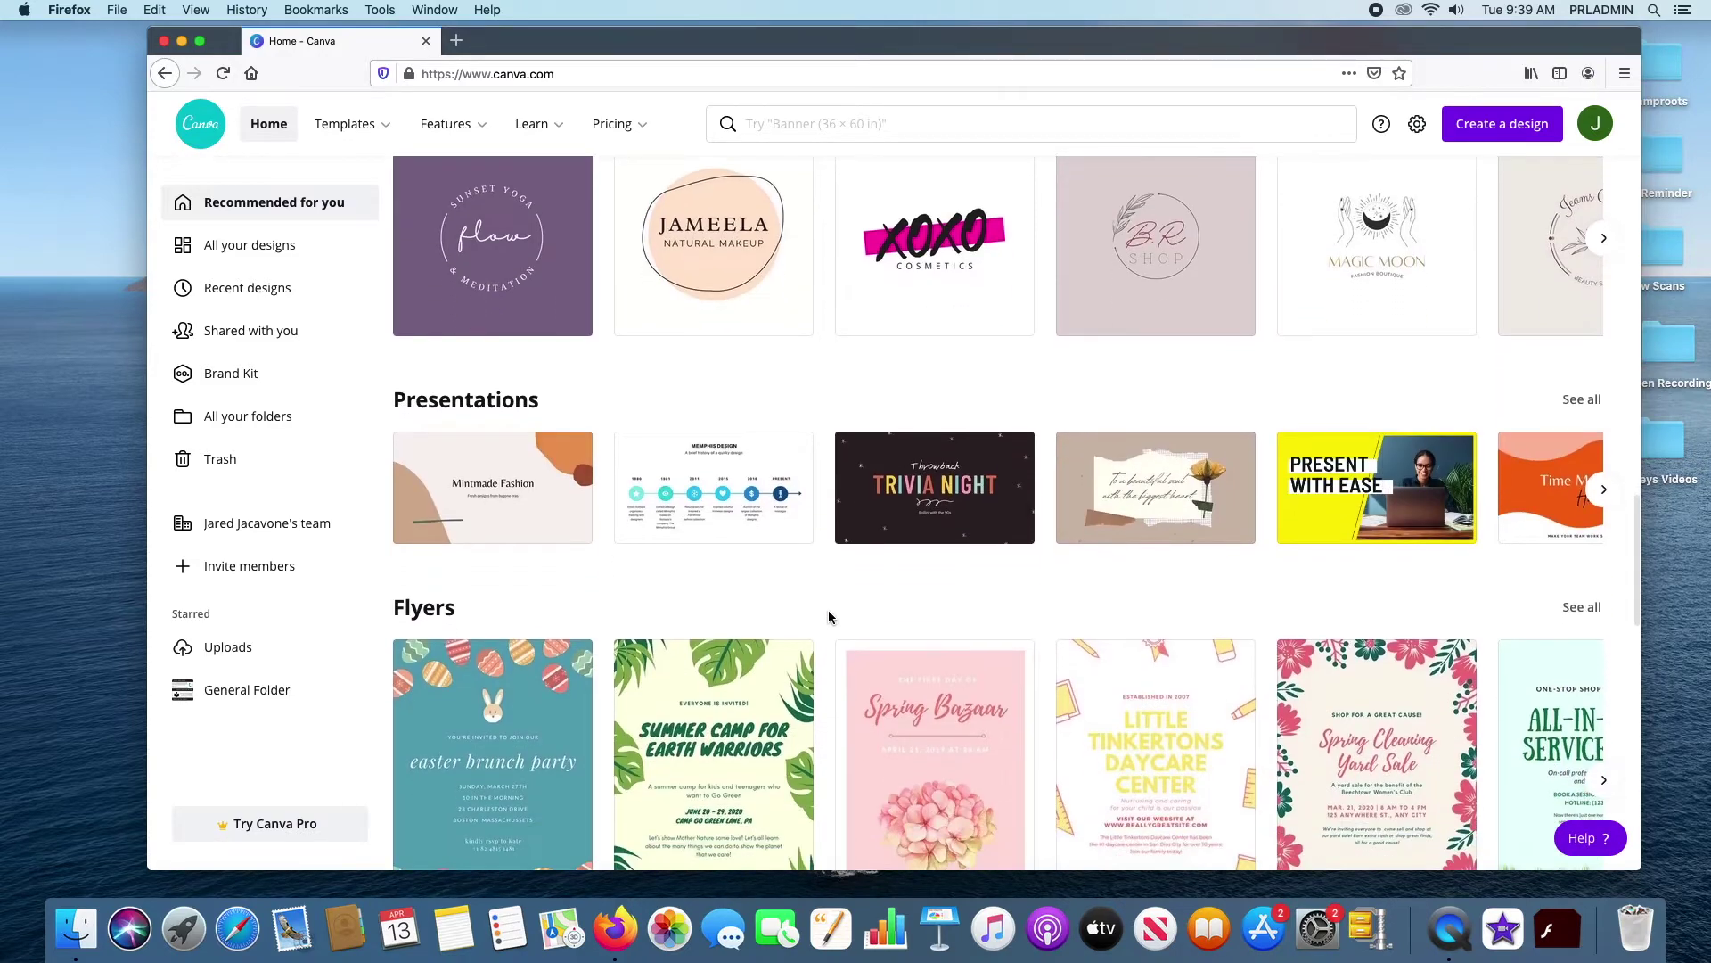
scroll(849, 622, down, 10)
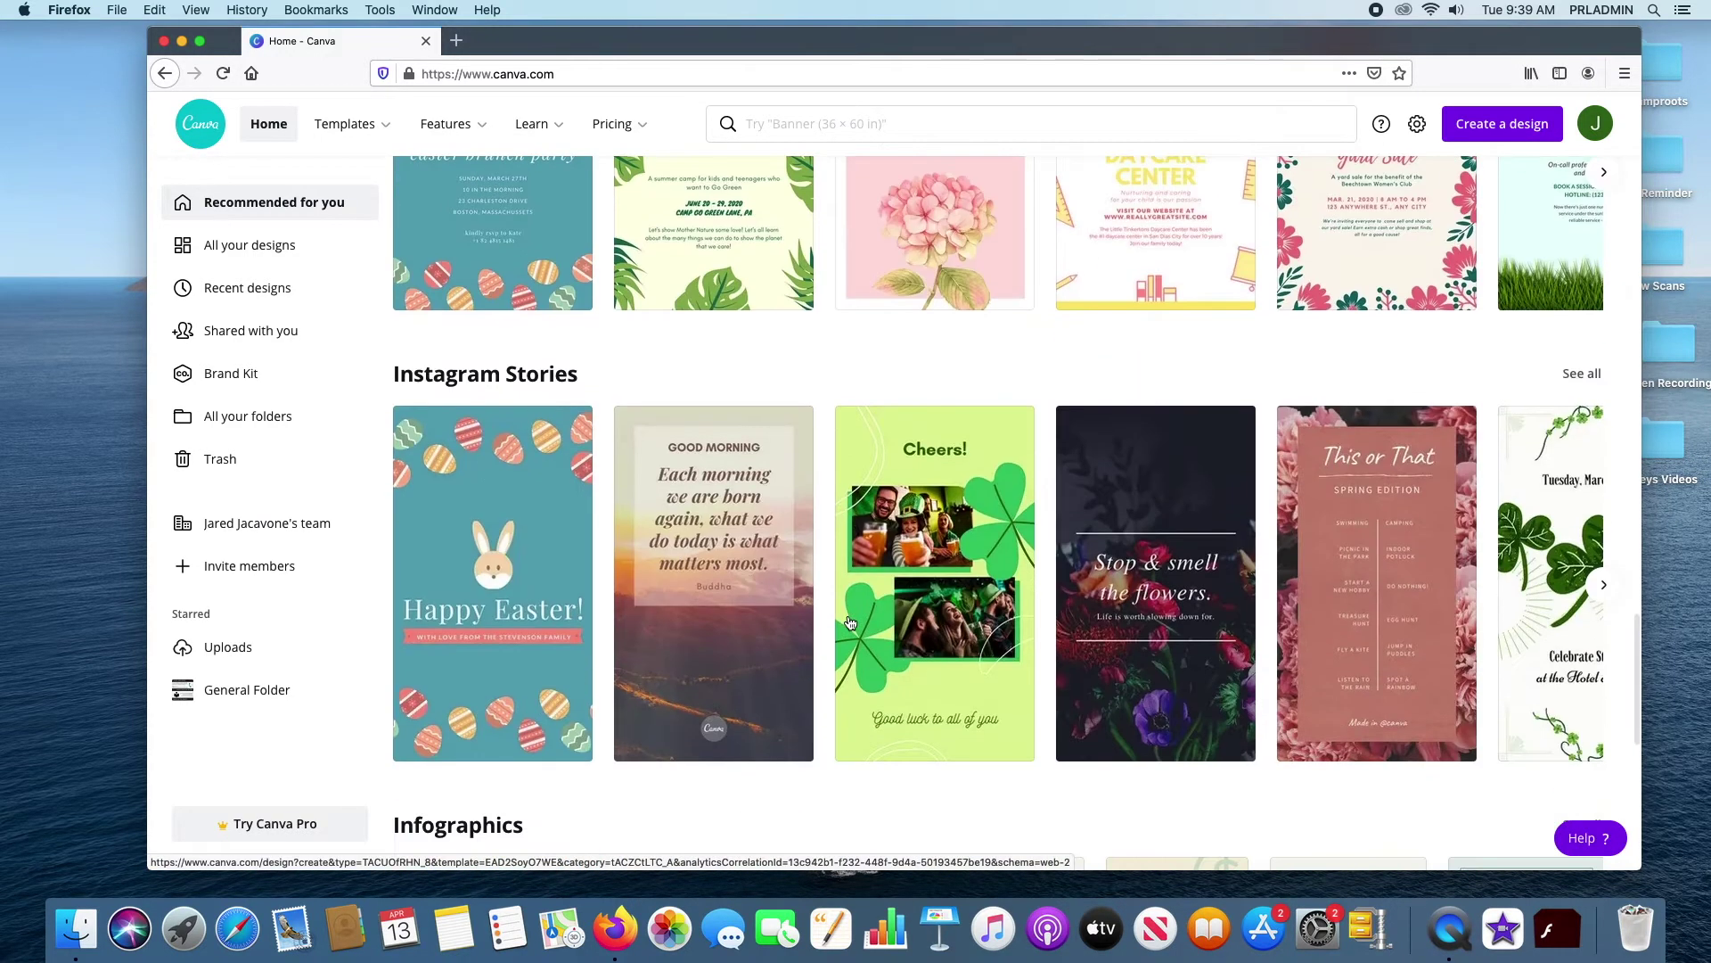
scroll(849, 622, down, 3)
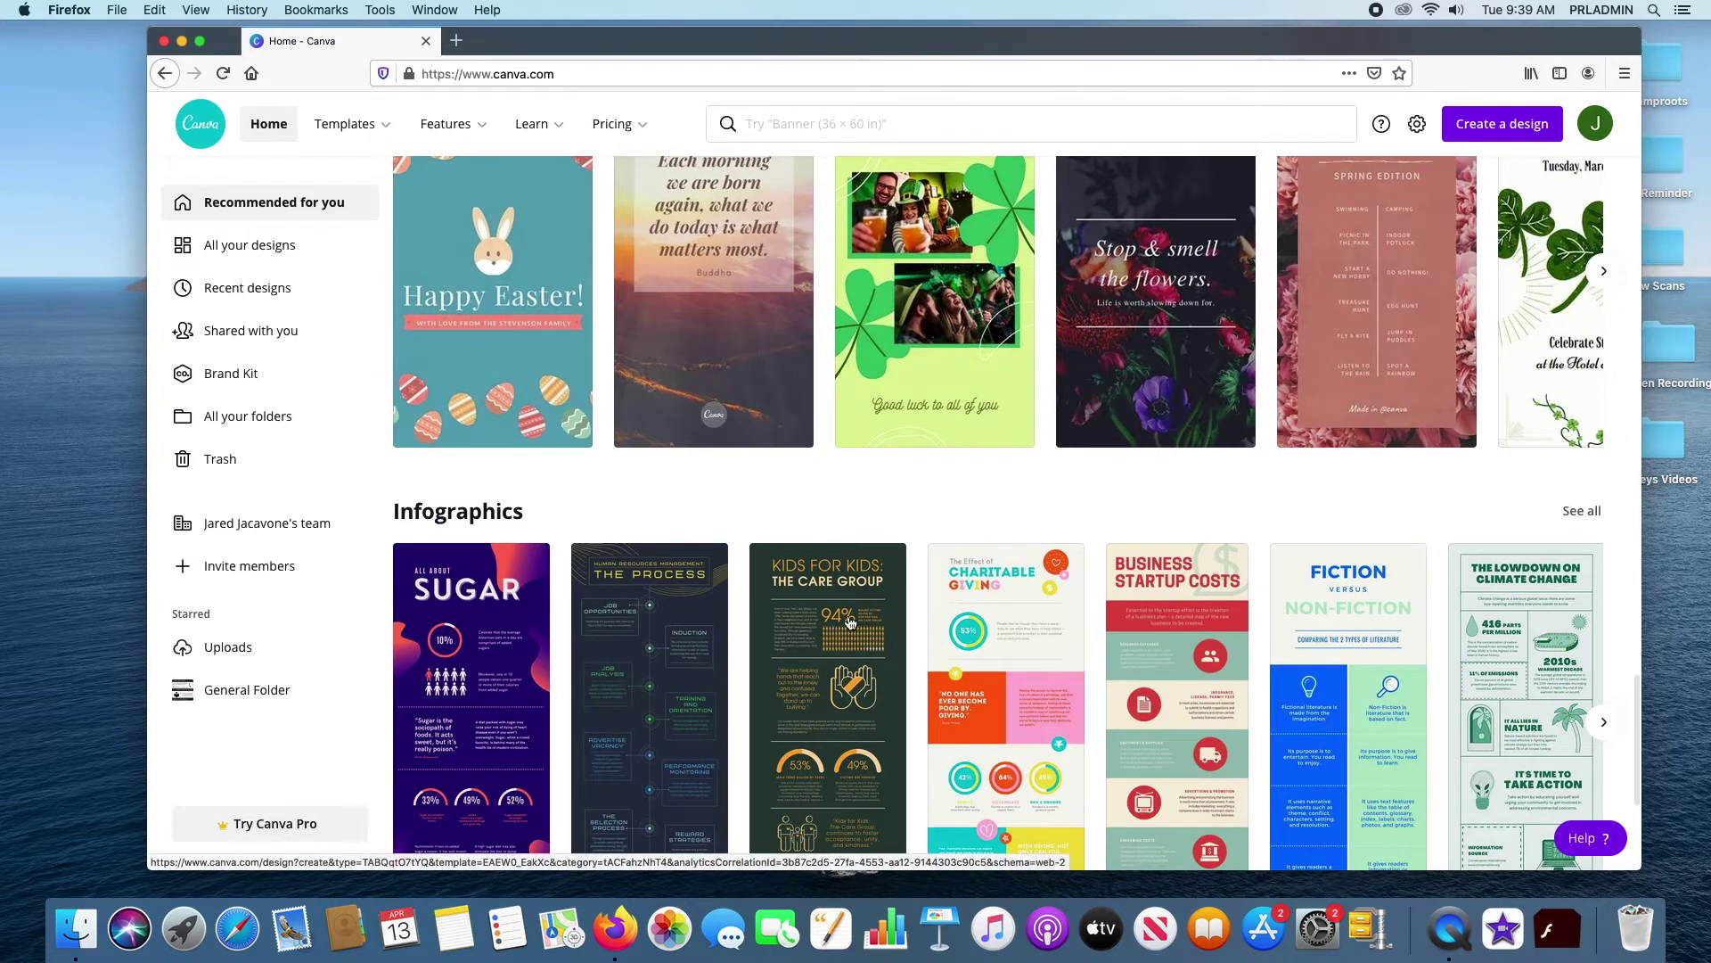
scroll(850, 623, down, 3)
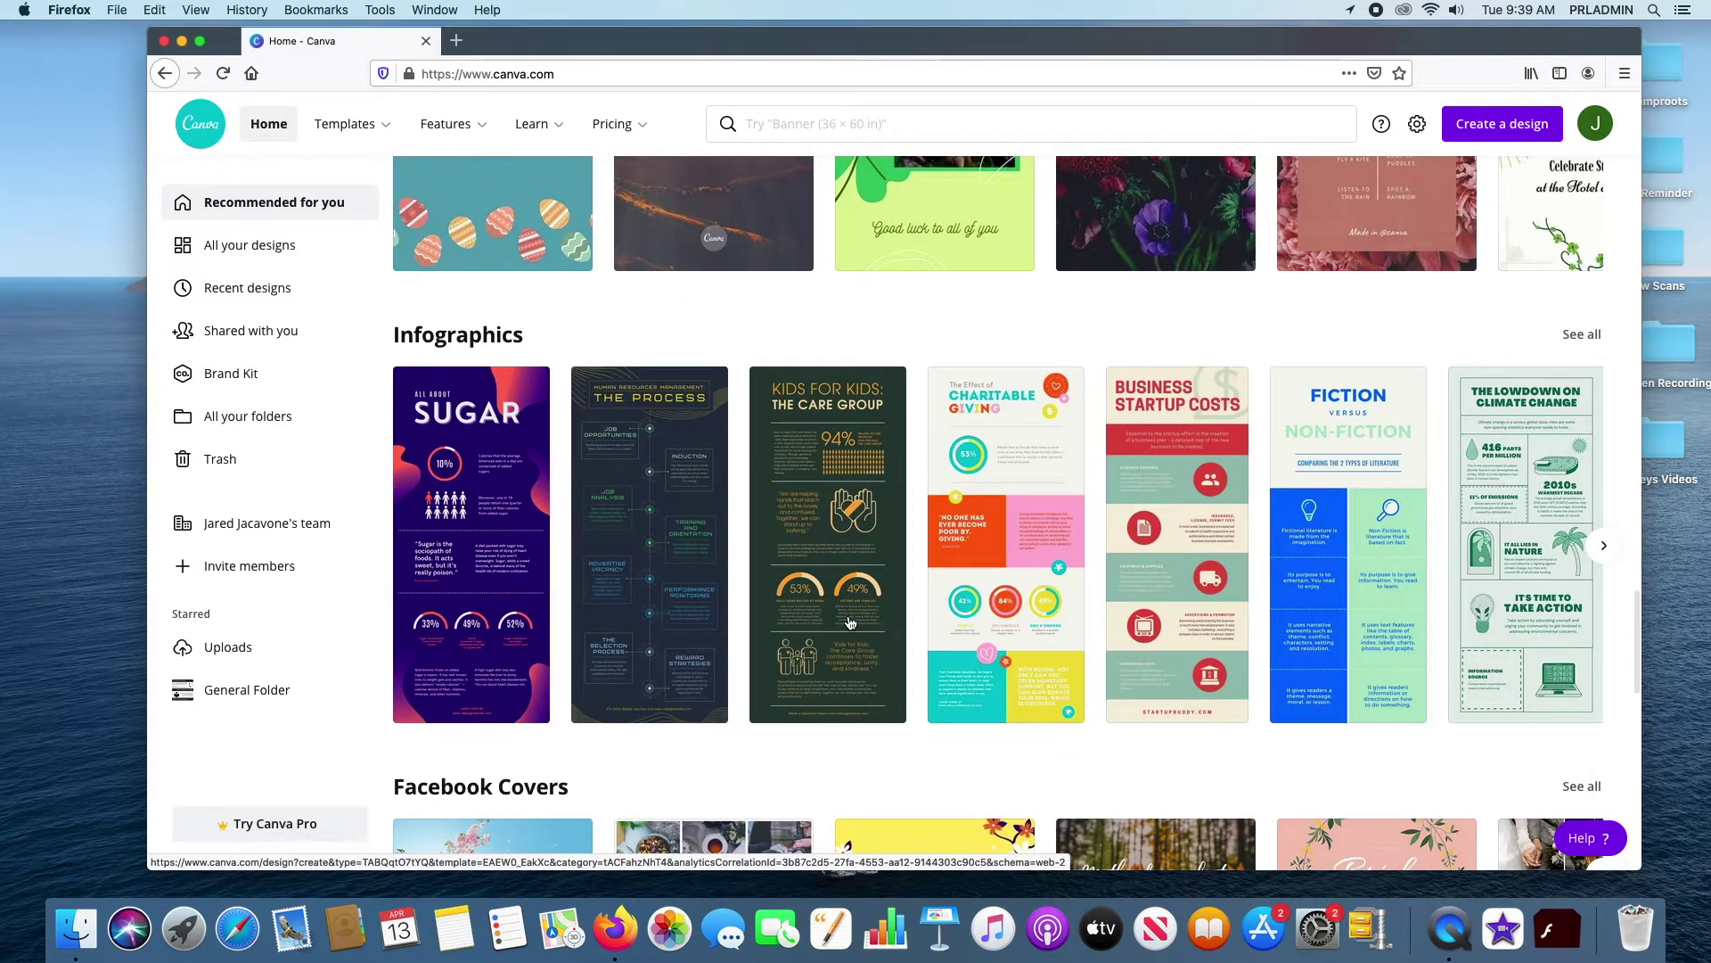
scroll(849, 621, up, 4)
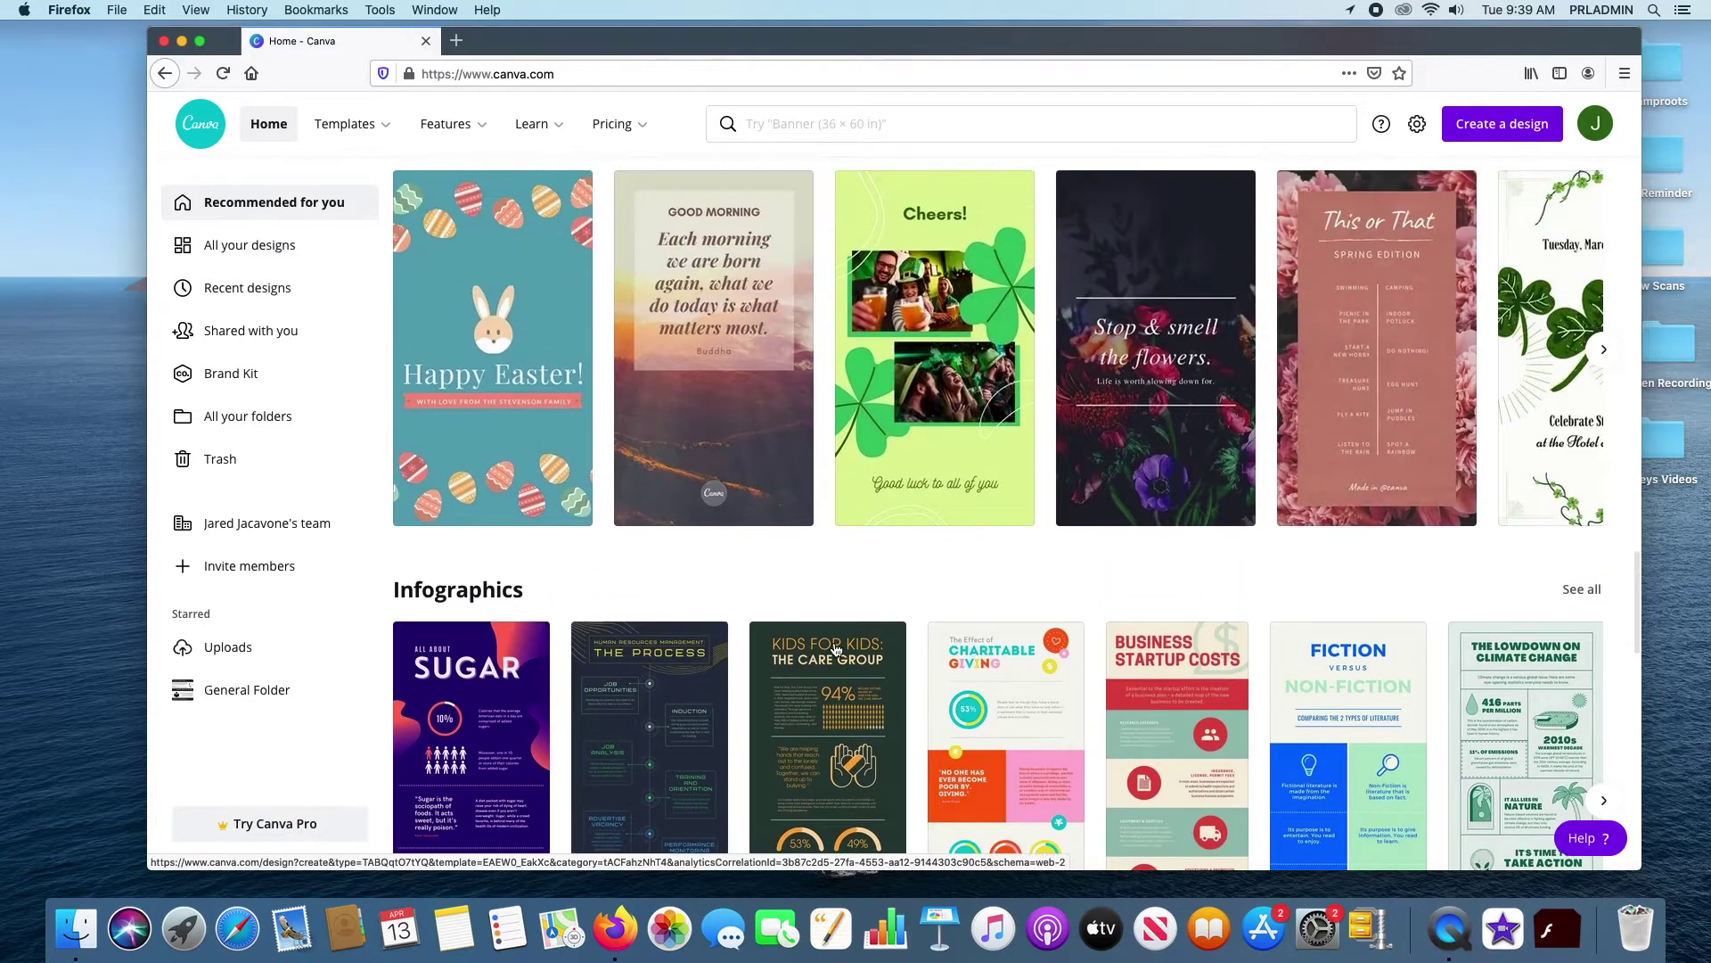
scroll(835, 648, up, 1)
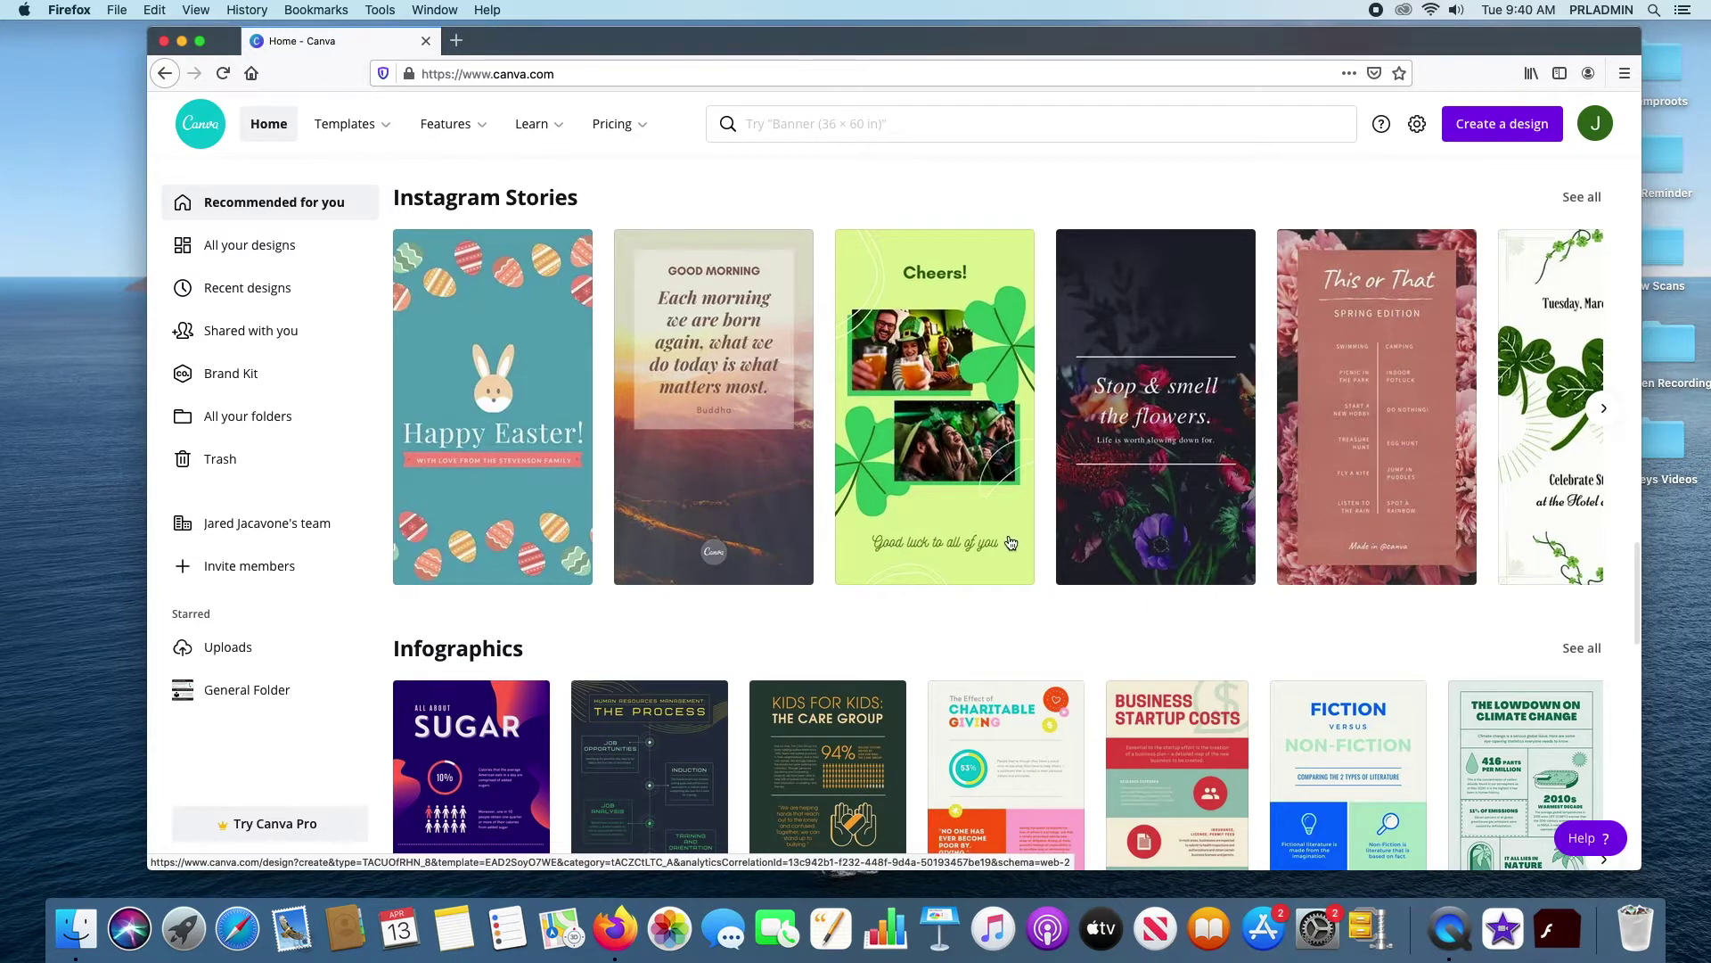
scroll(1009, 547, up, 3)
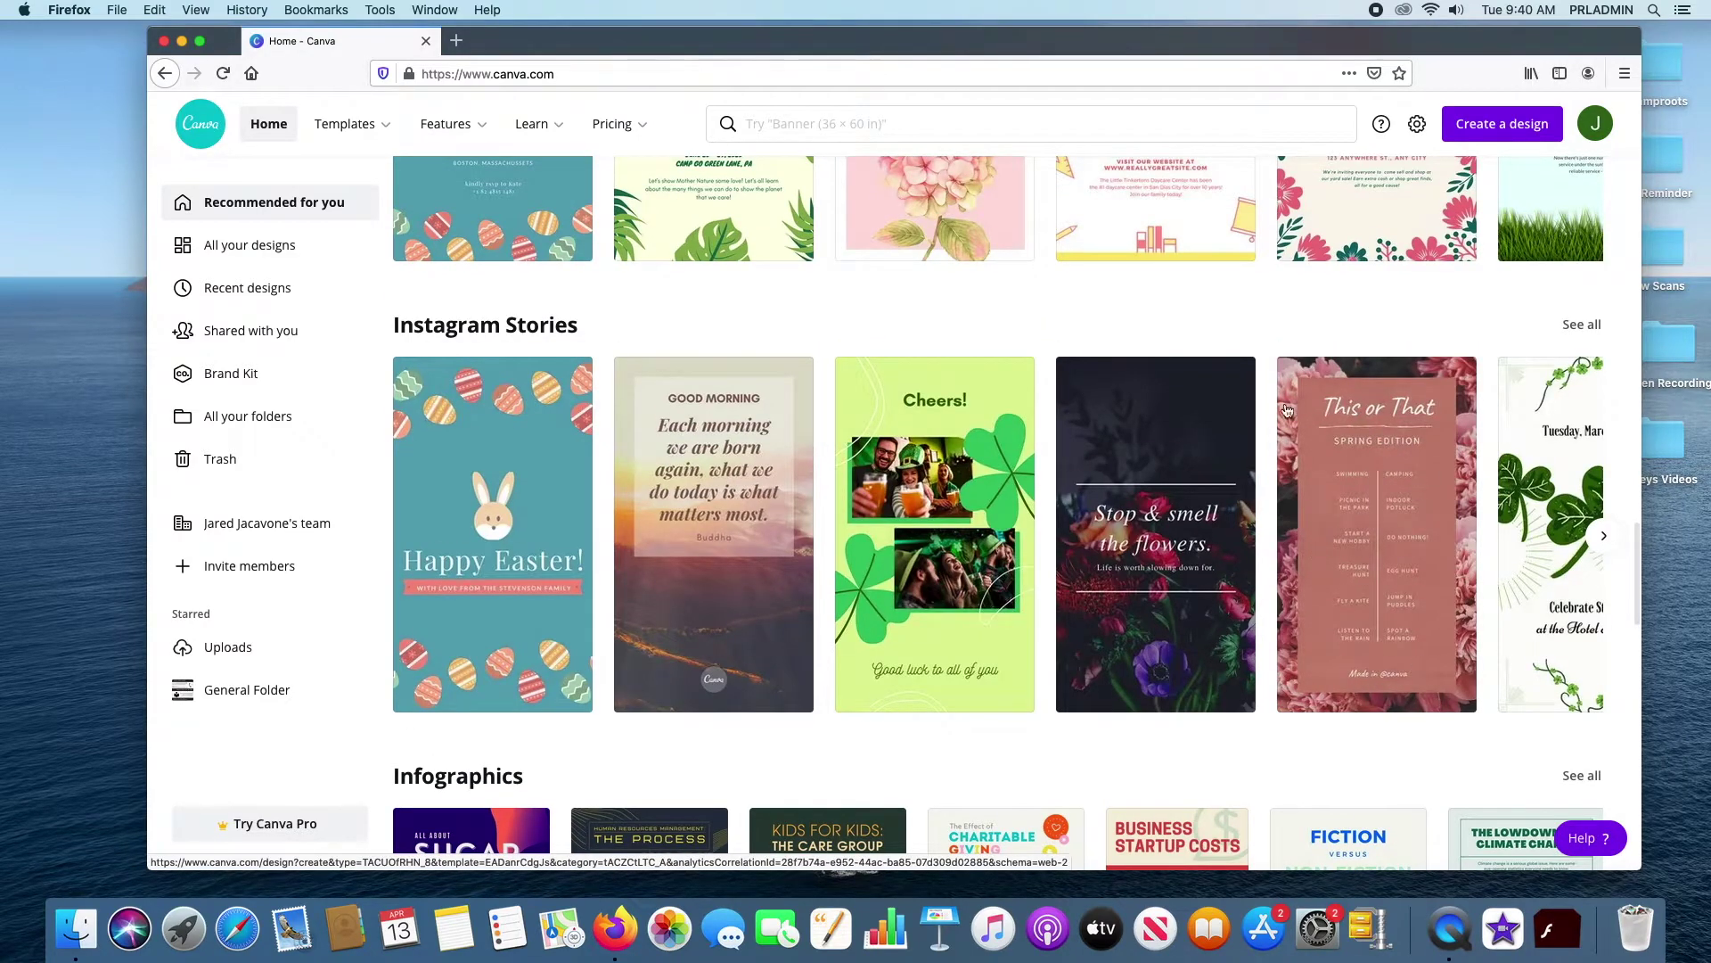
scroll(779, 223, up, 3)
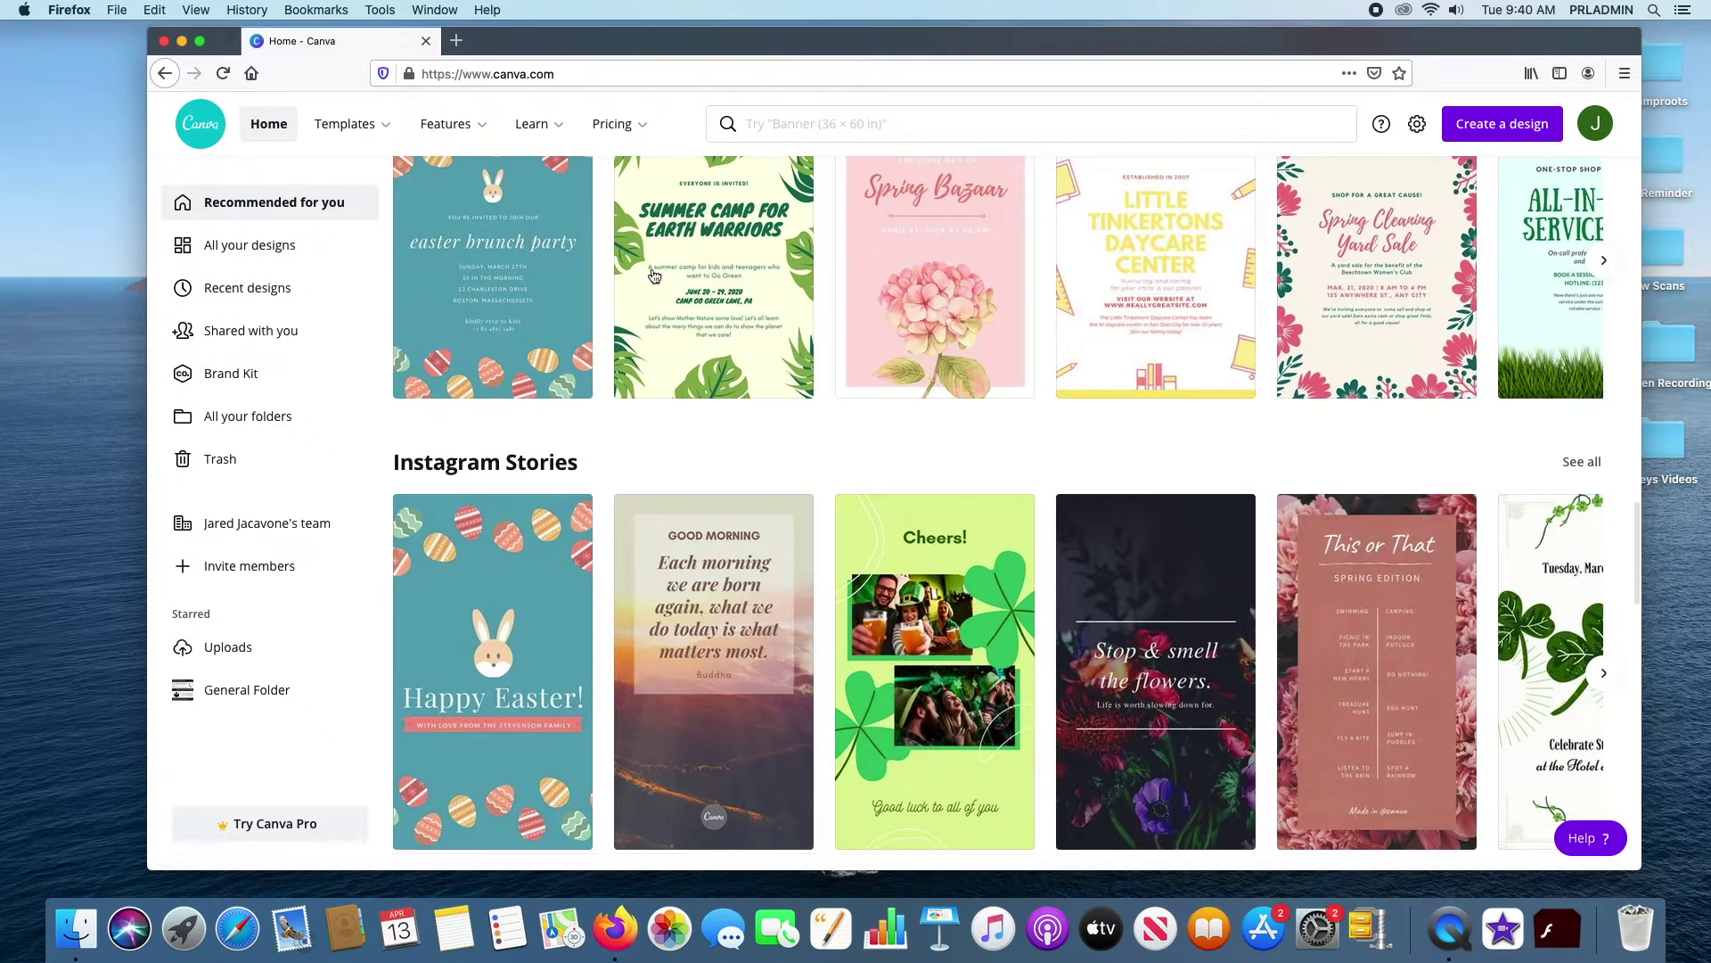
scroll(911, 381, down, 3)
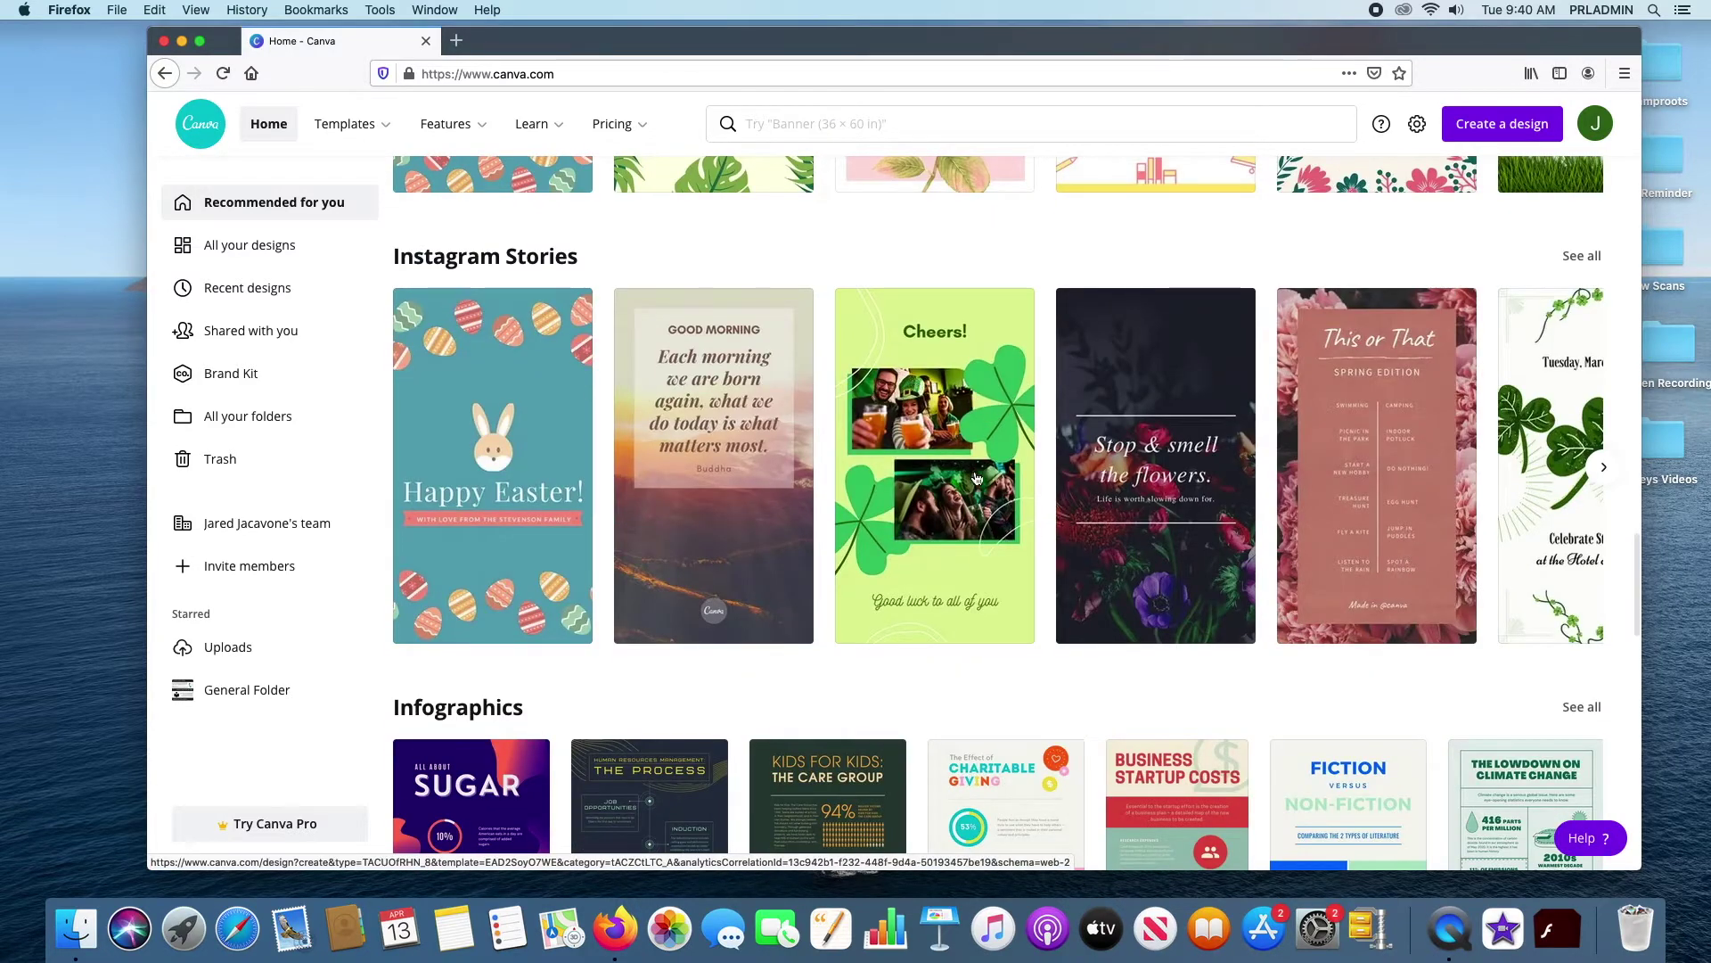
scroll(978, 479, down, 4)
scroll(924, 440, down, 3)
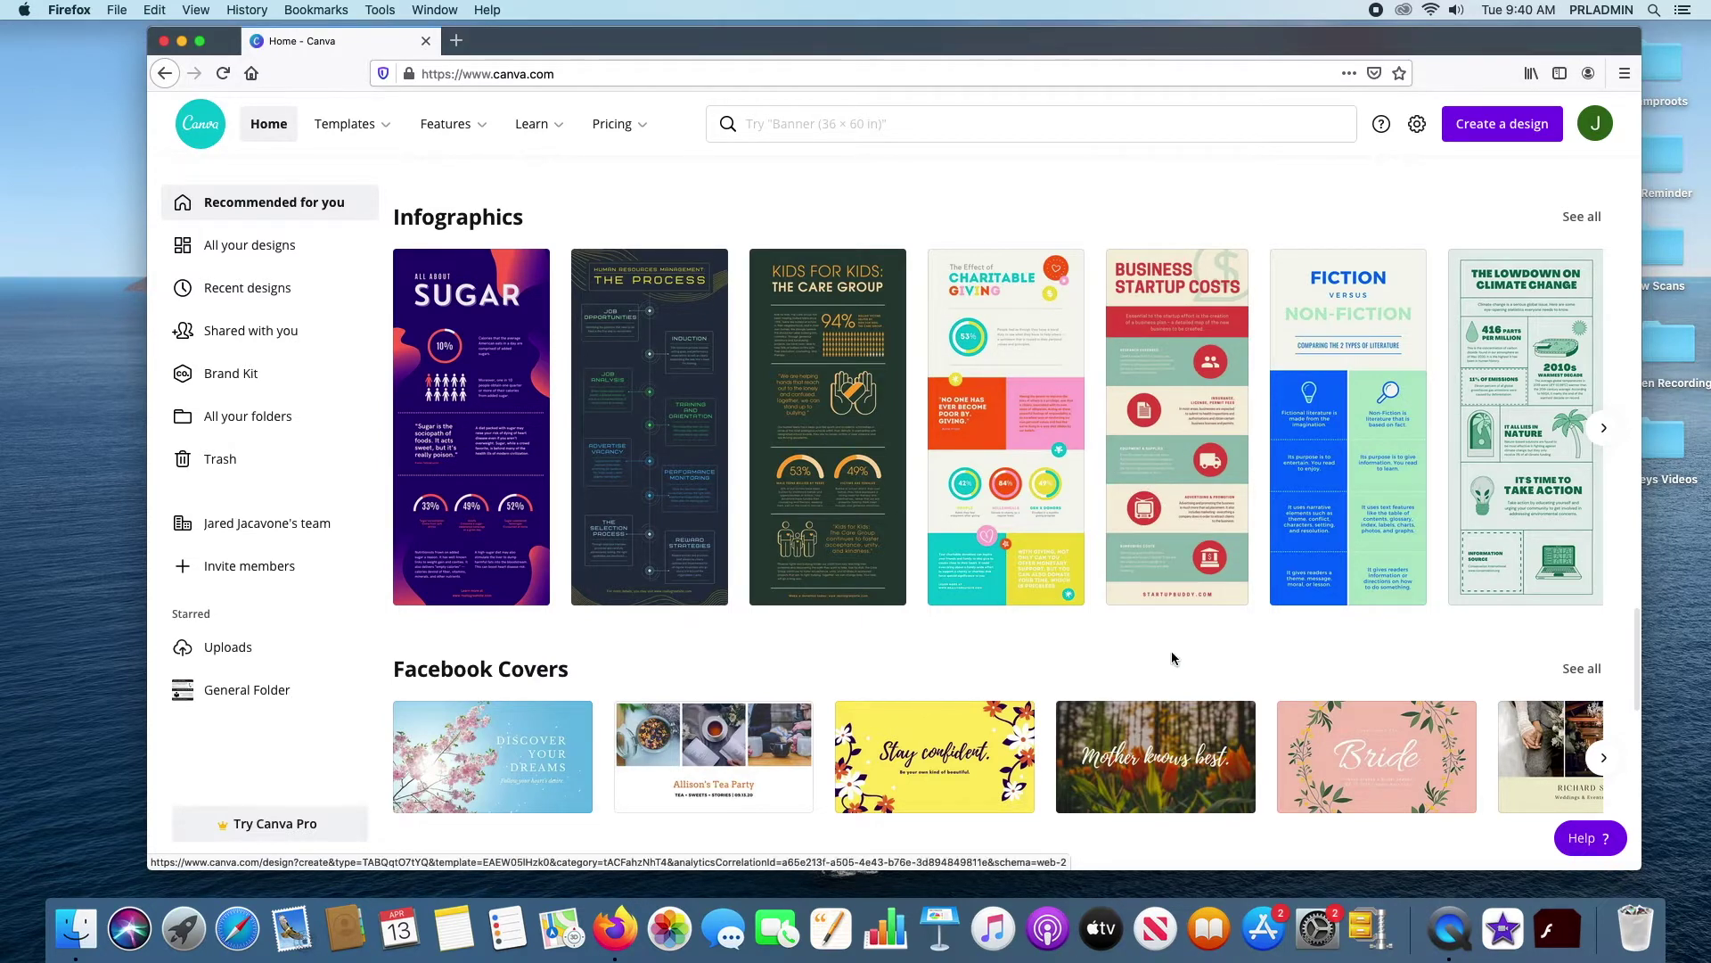
scroll(1170, 644, down, 5)
scroll(1171, 615, up, 5)
scroll(1176, 617, down, 12)
scroll(1181, 616, down, 6)
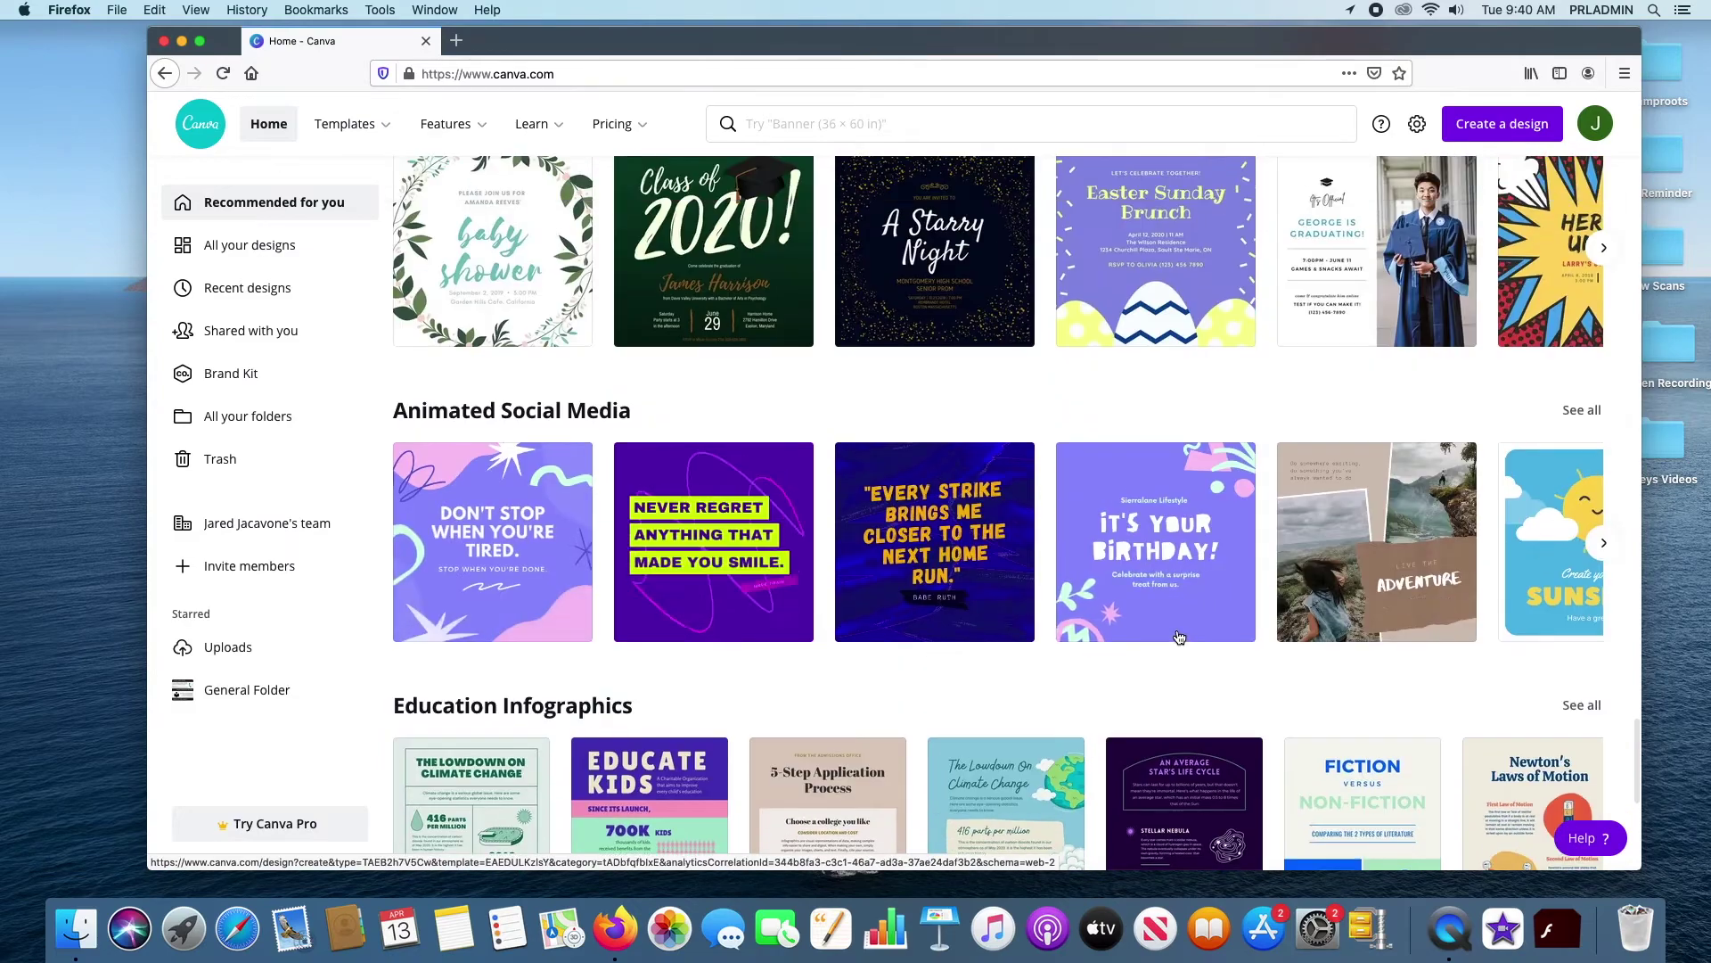
scroll(1176, 633, up, 7)
scroll(1173, 624, up, 15)
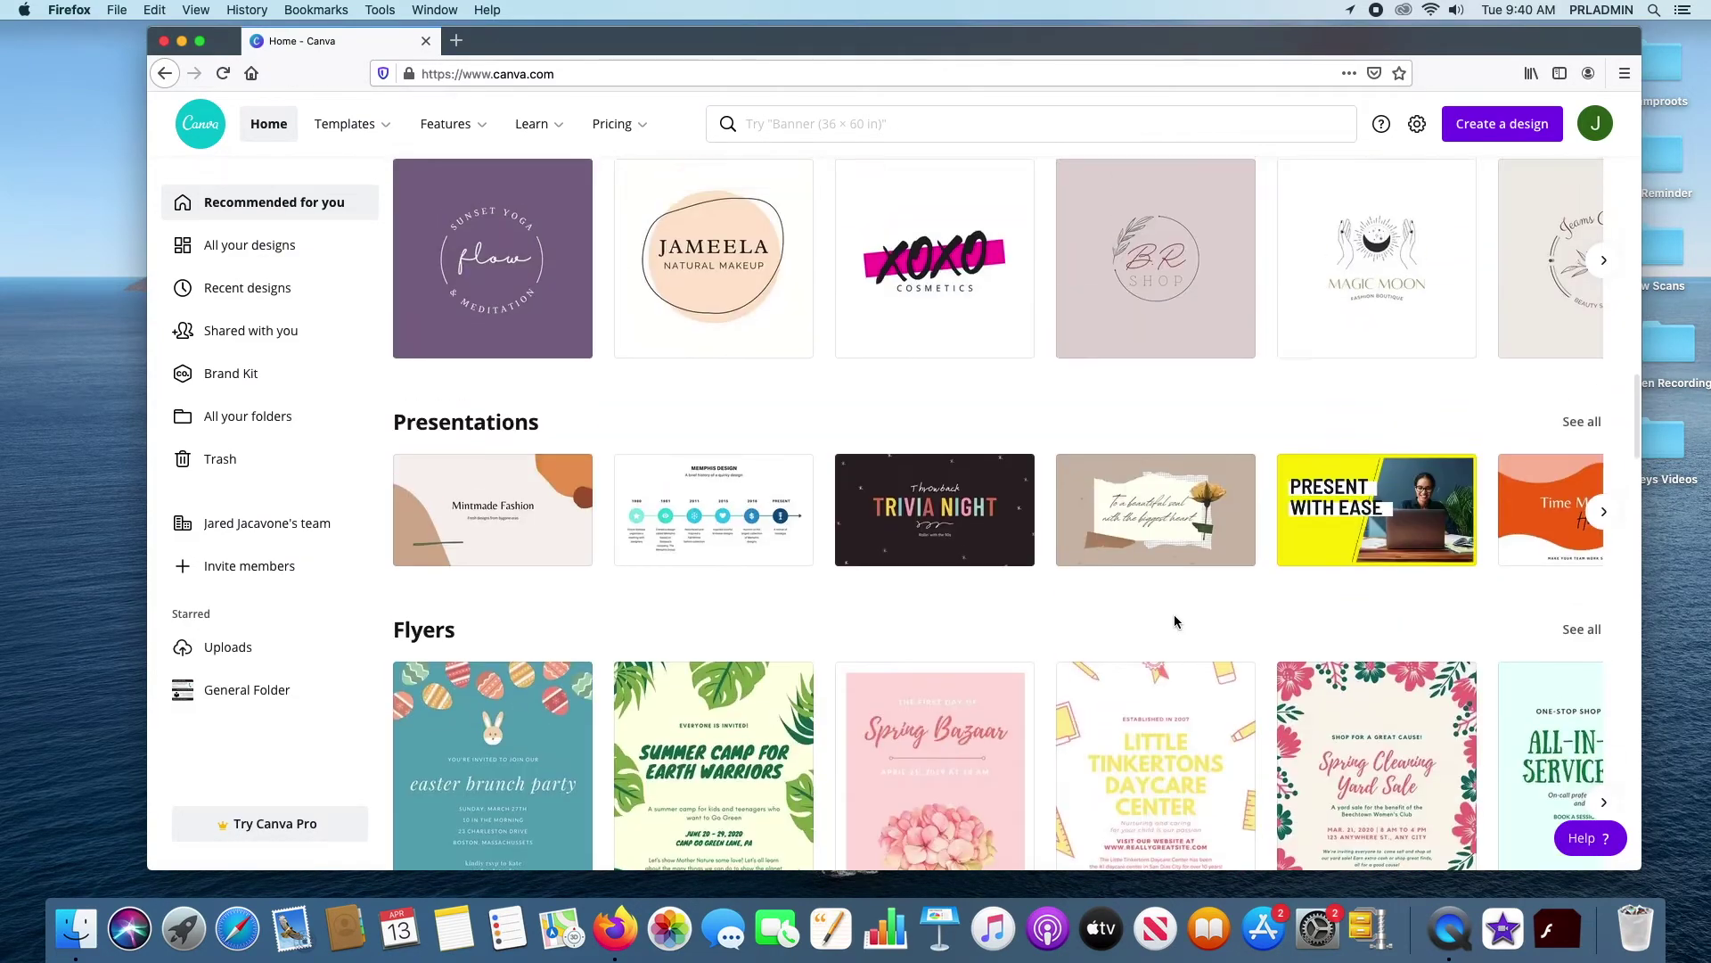
scroll(1173, 622, up, 15)
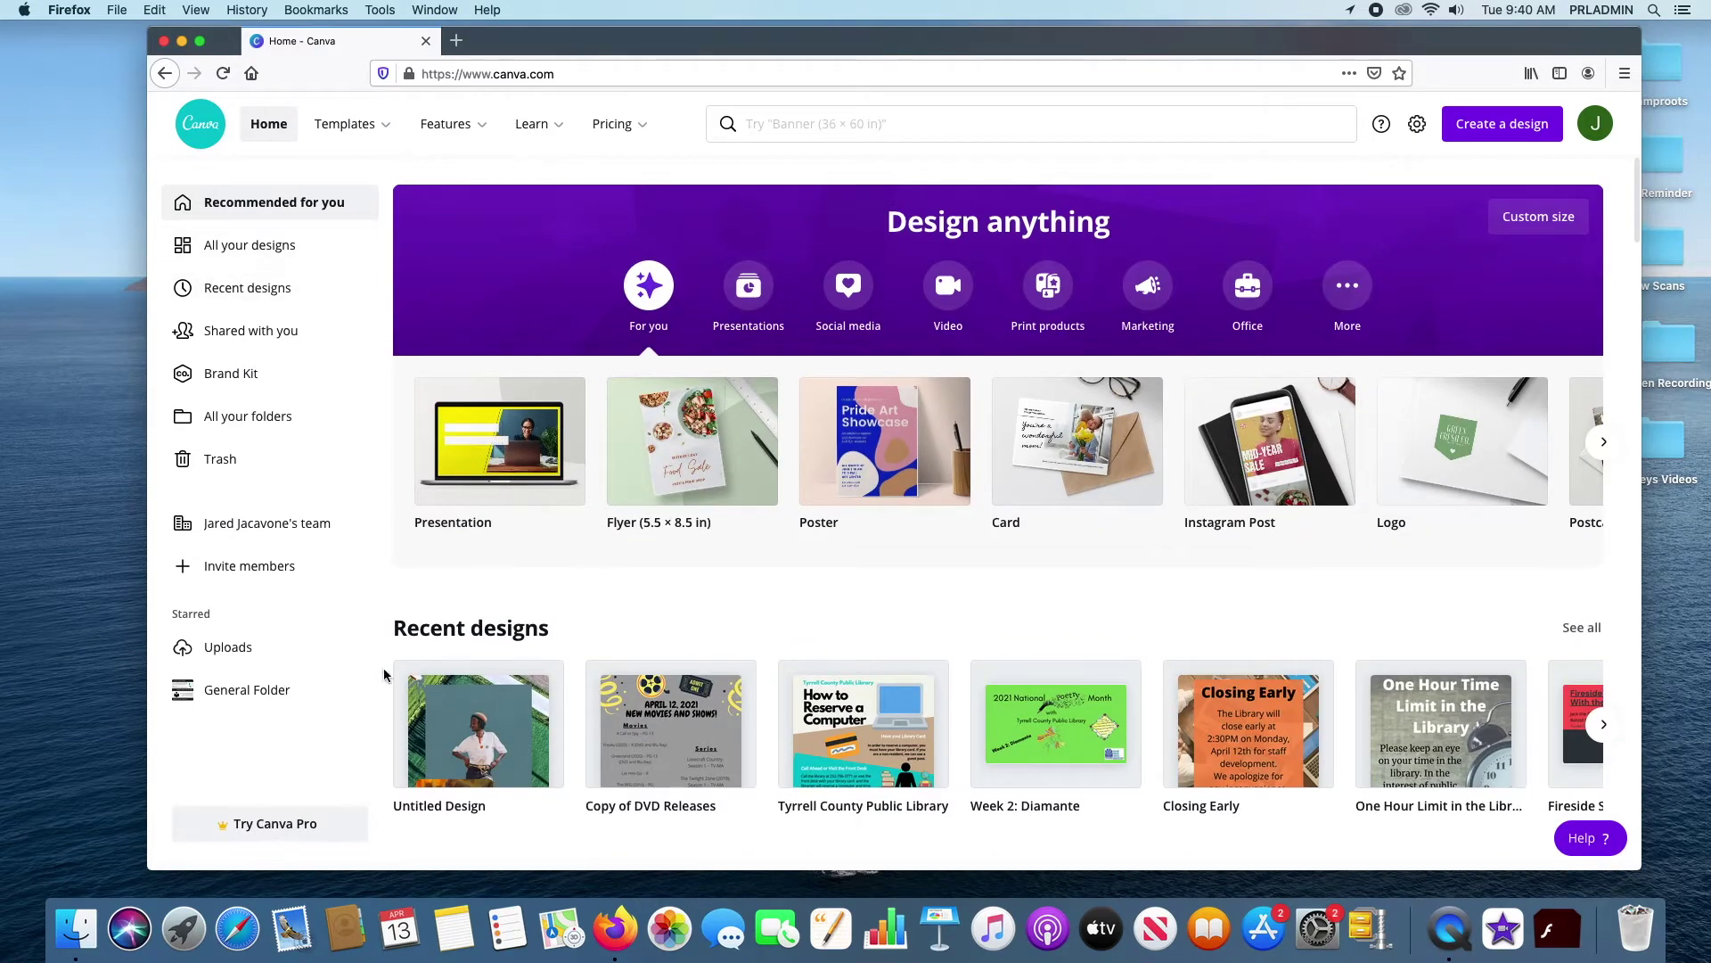
Show All your designs and scroll through Untitled Design, Copy of DVD Releases and Closing Early
click(237, 254)
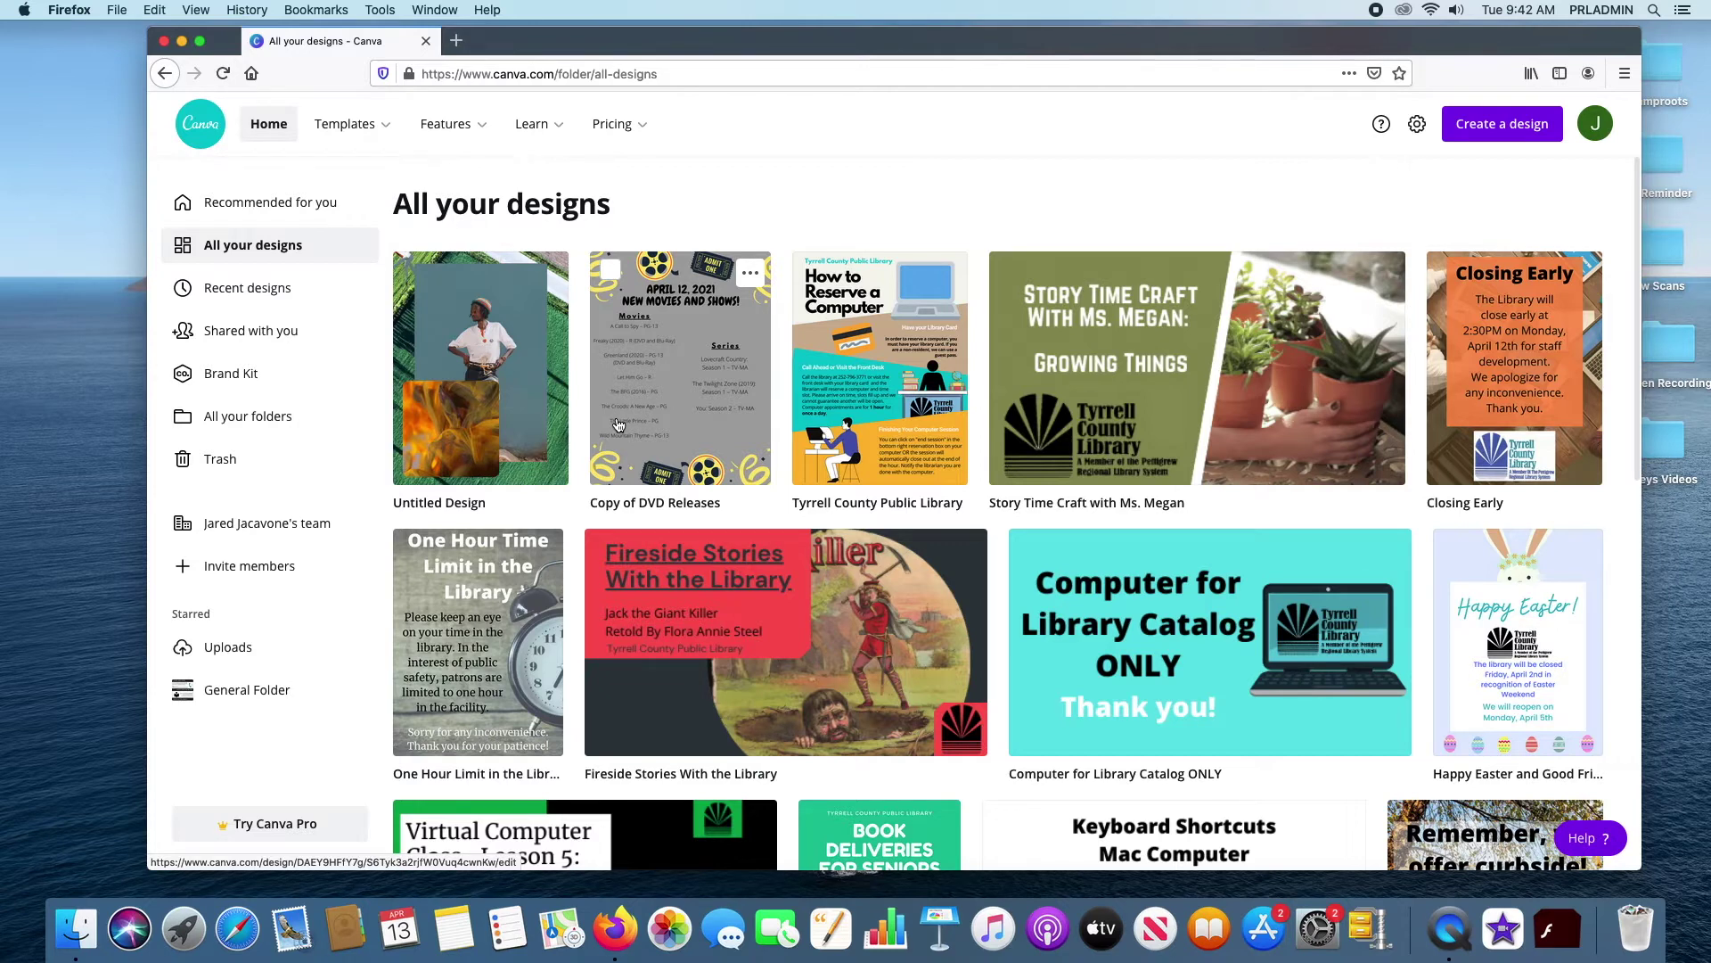
scroll(618, 425, down, 7)
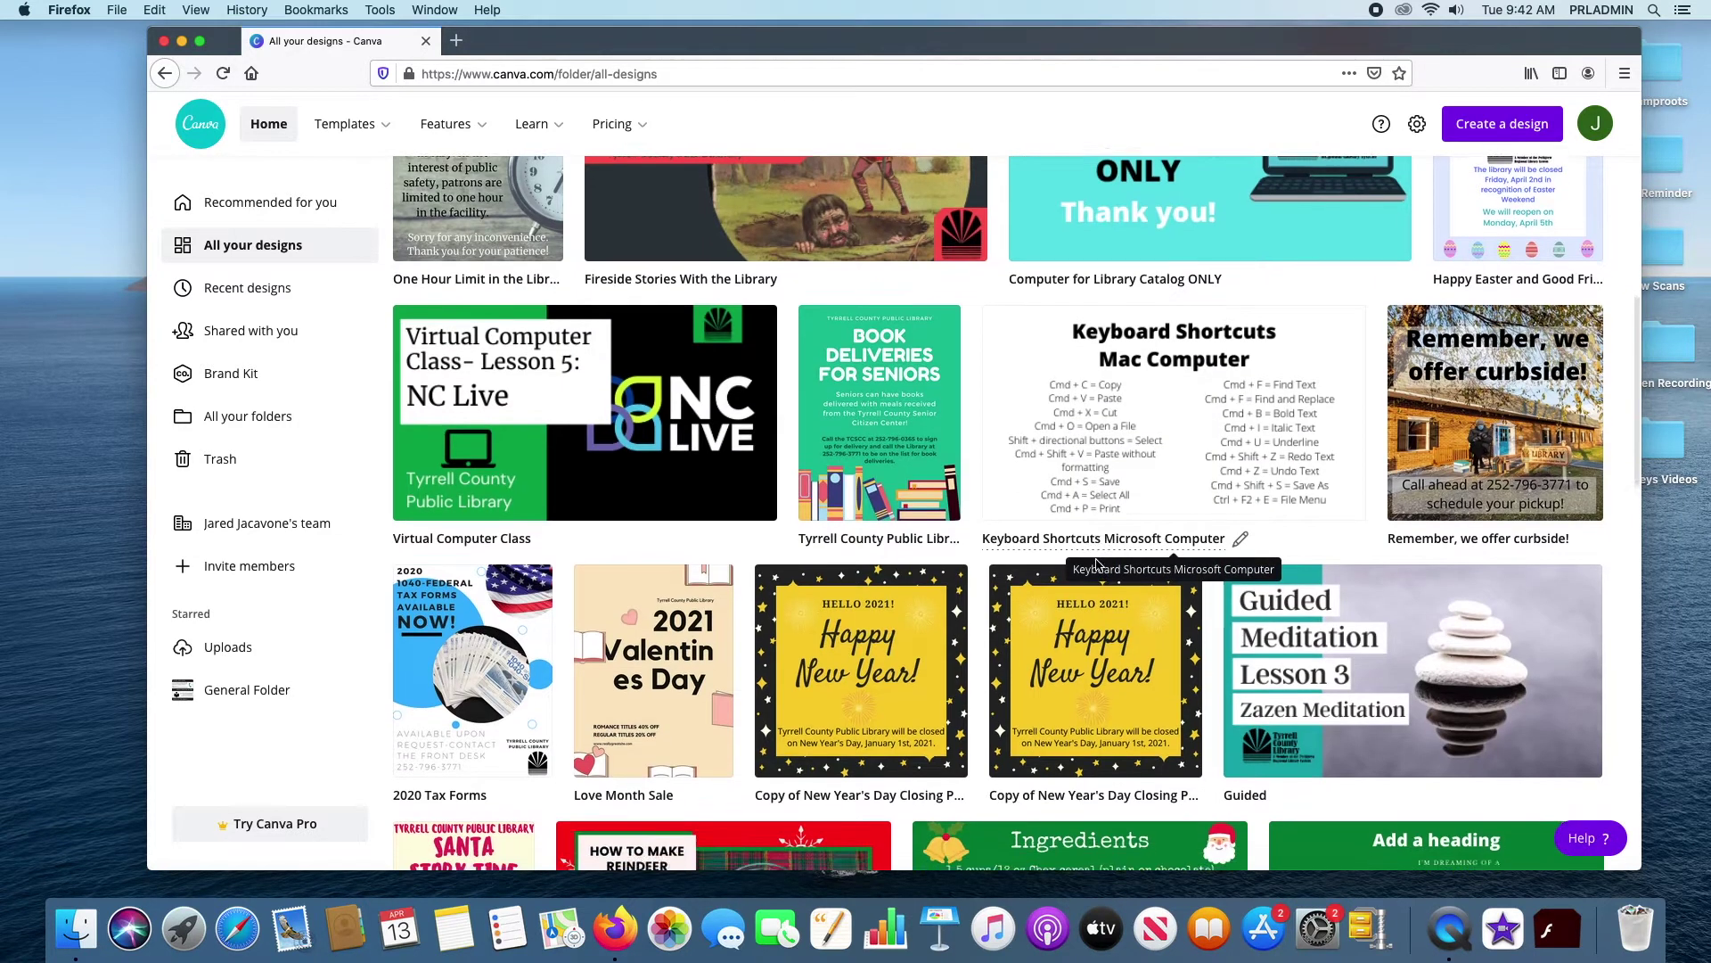
scroll(1098, 566, down, 5)
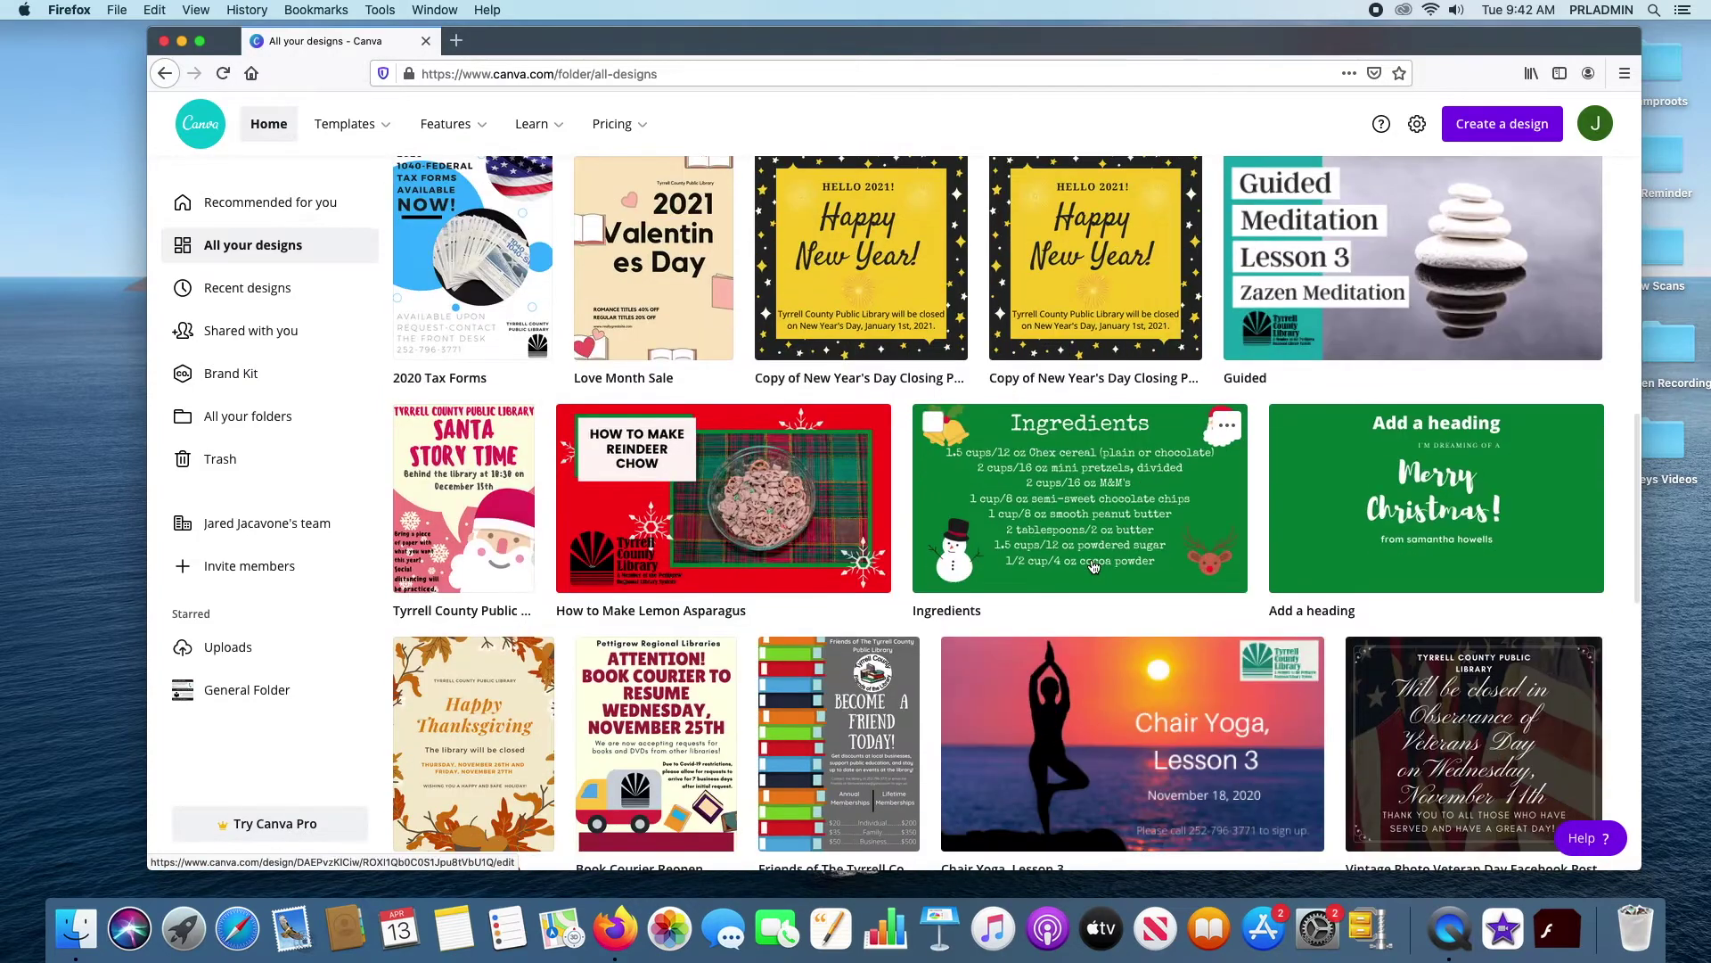
scroll(1088, 580, up, 12)
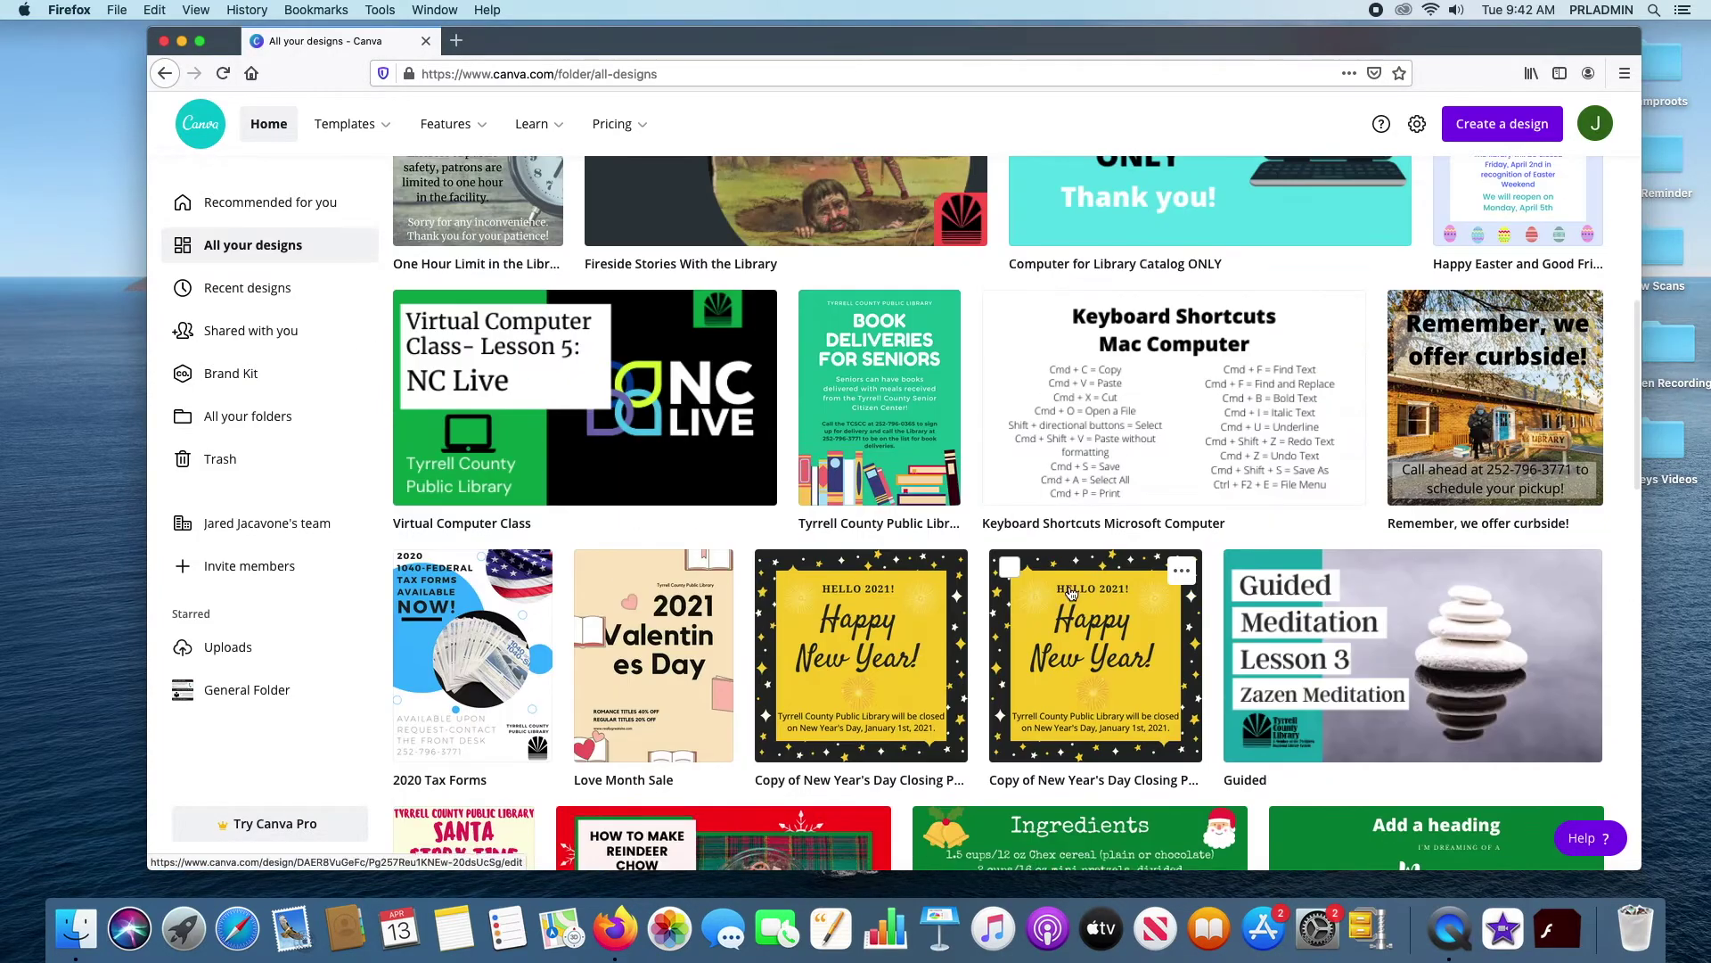
scroll(1070, 603, up, 1)
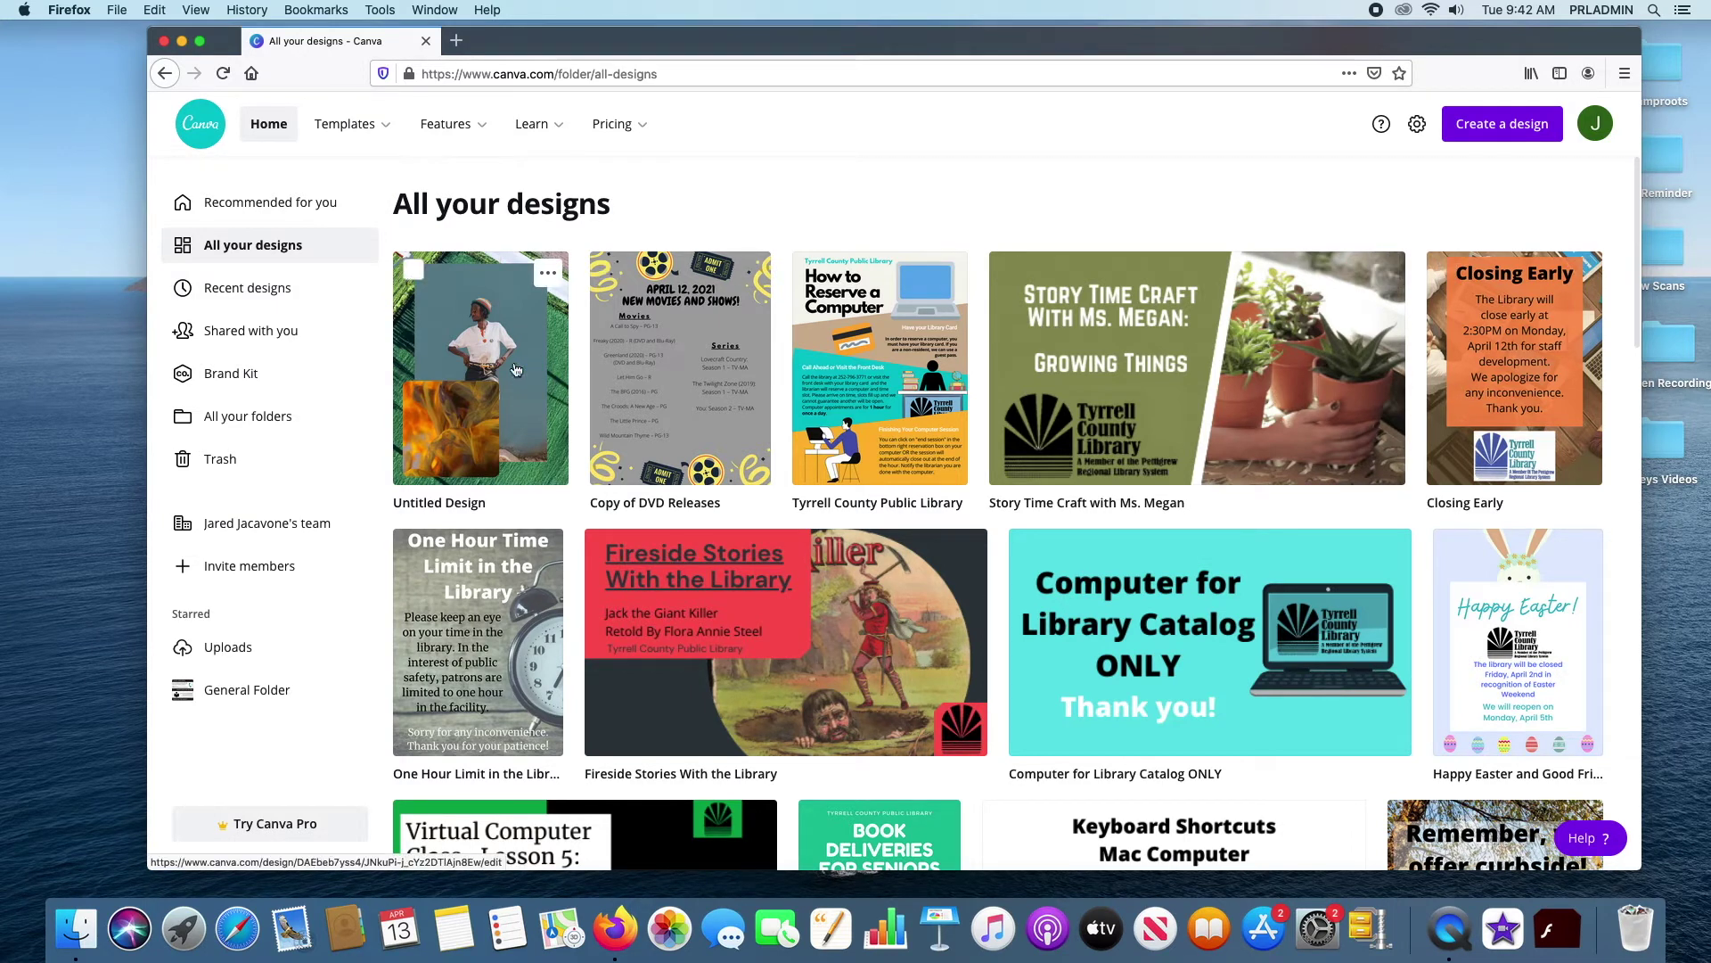
Make a copy of Copy of DVD Releases and move Untitled Design to the trash
click(548, 272)
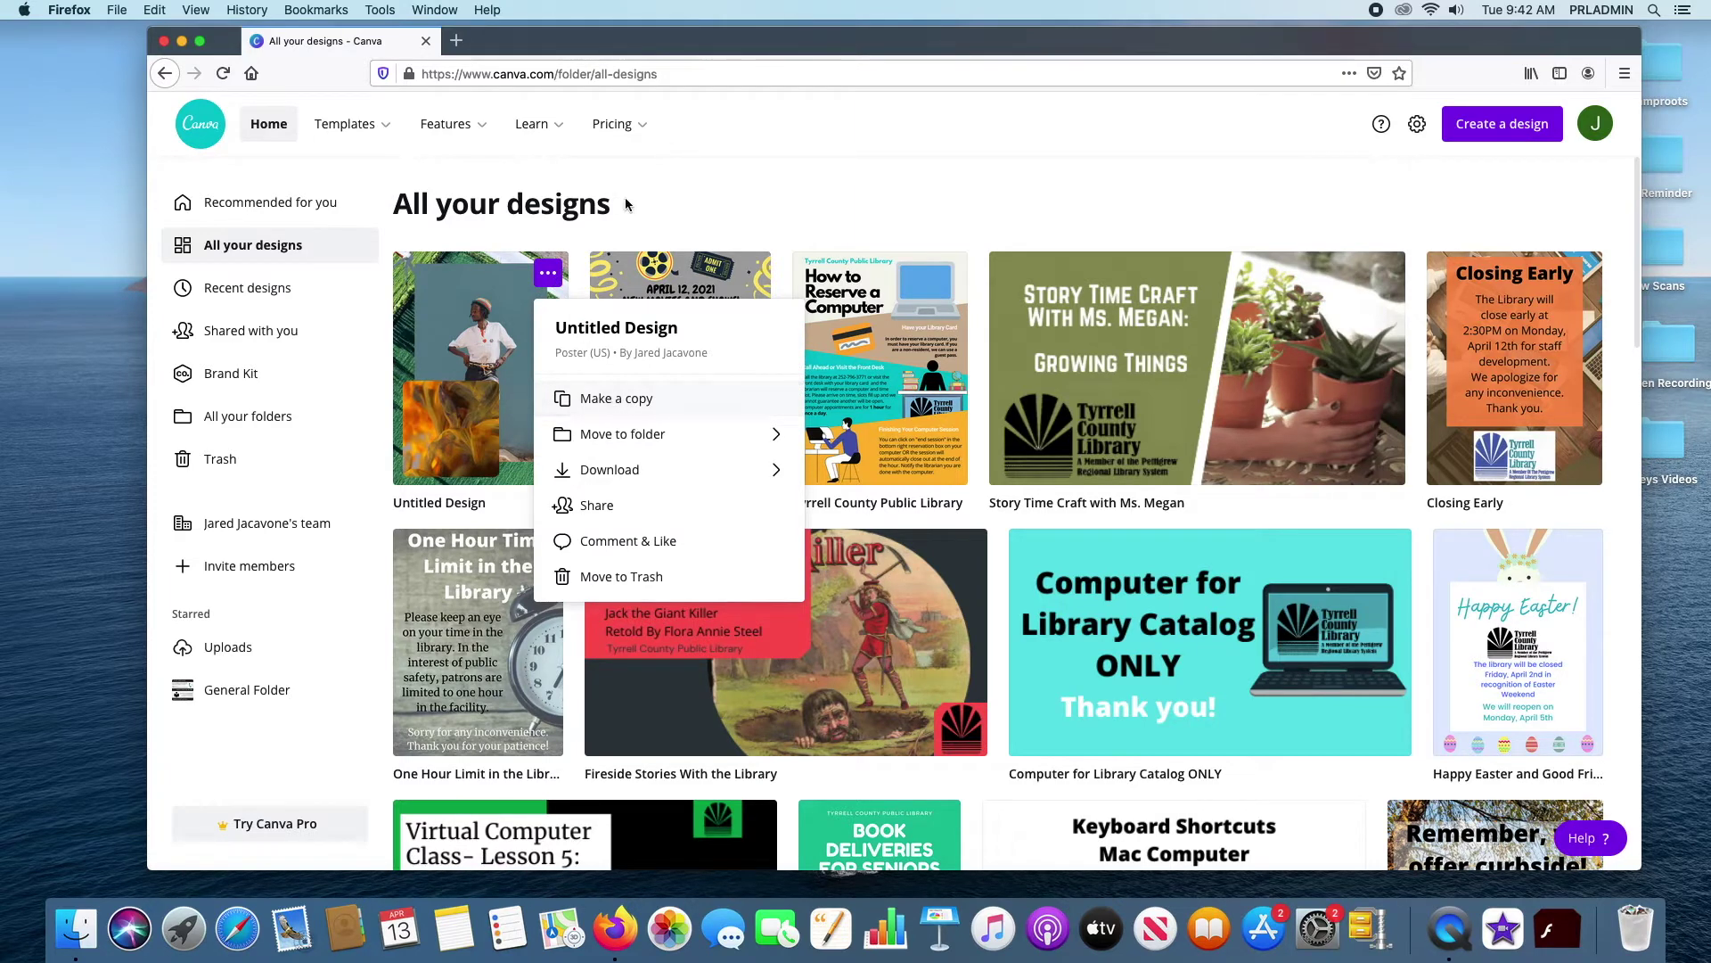
click(750, 278)
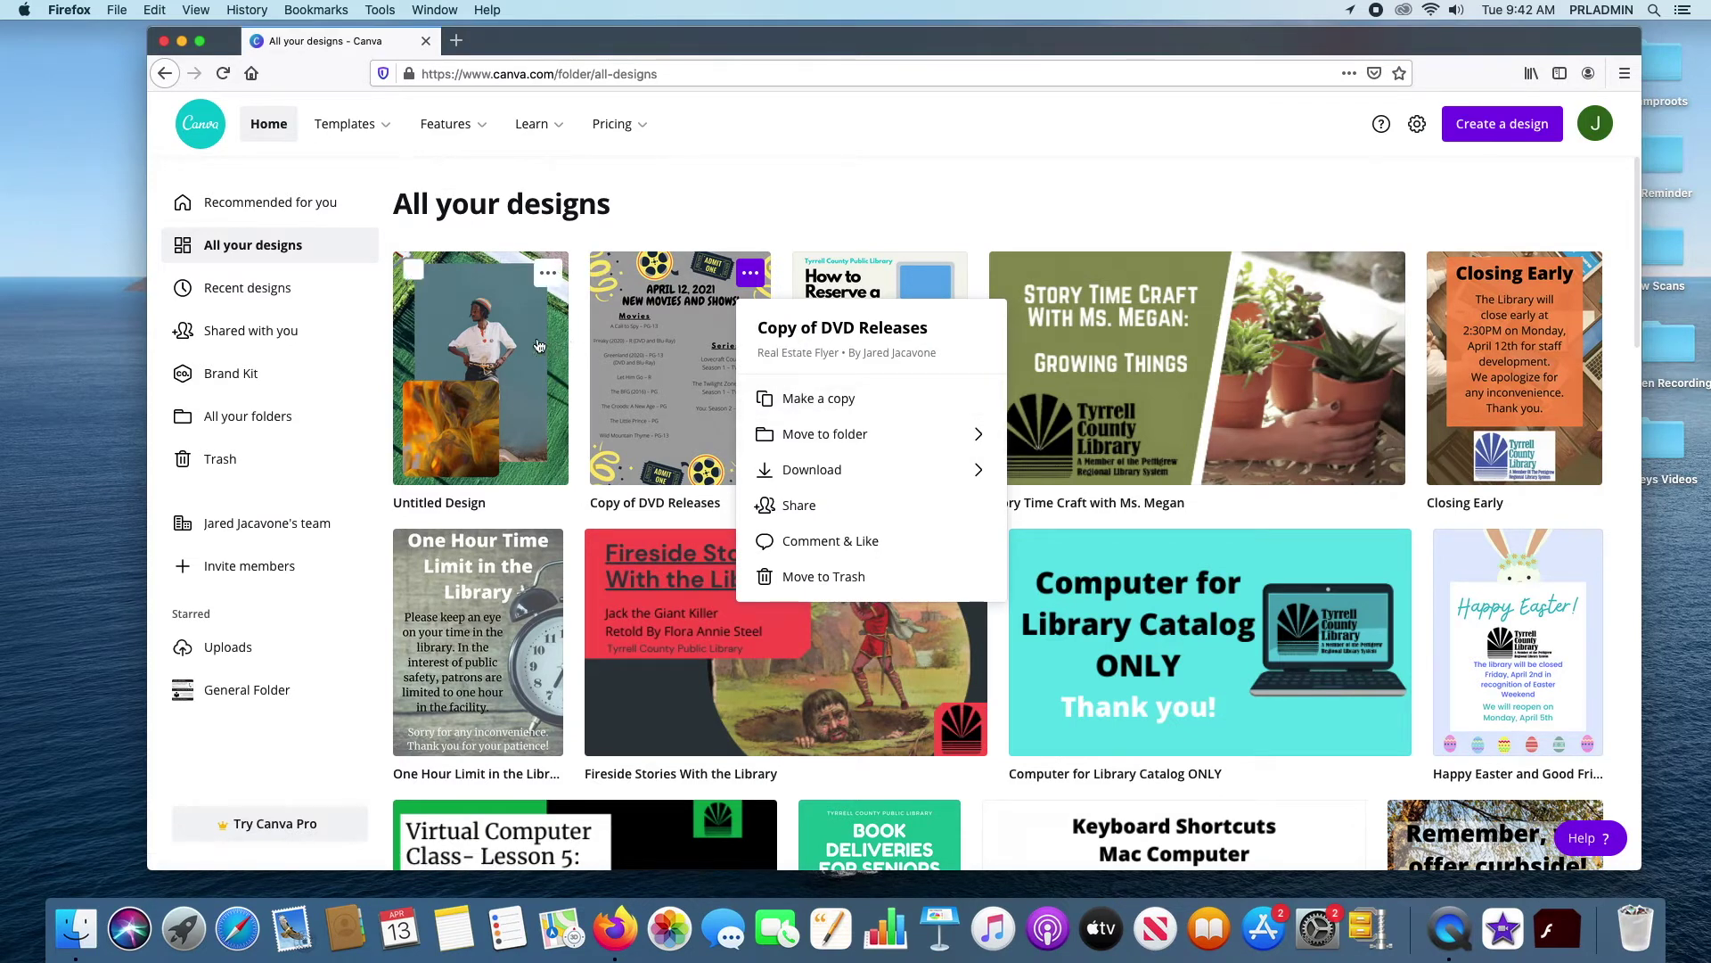
click(821, 399)
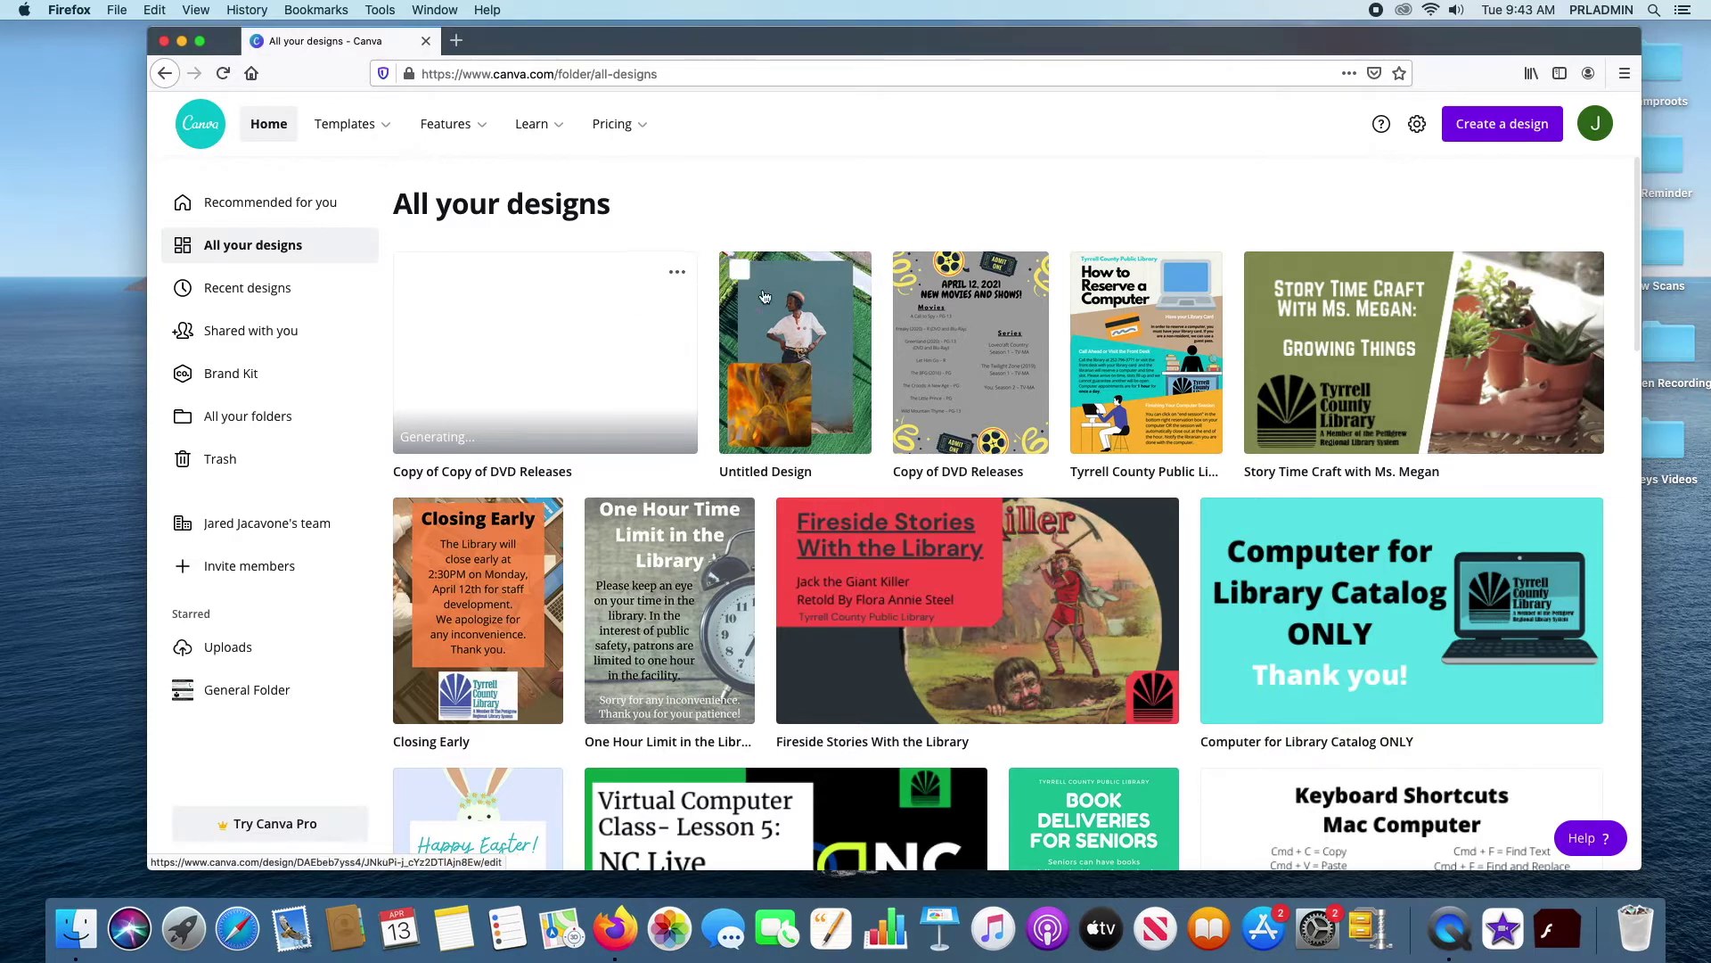
click(852, 273)
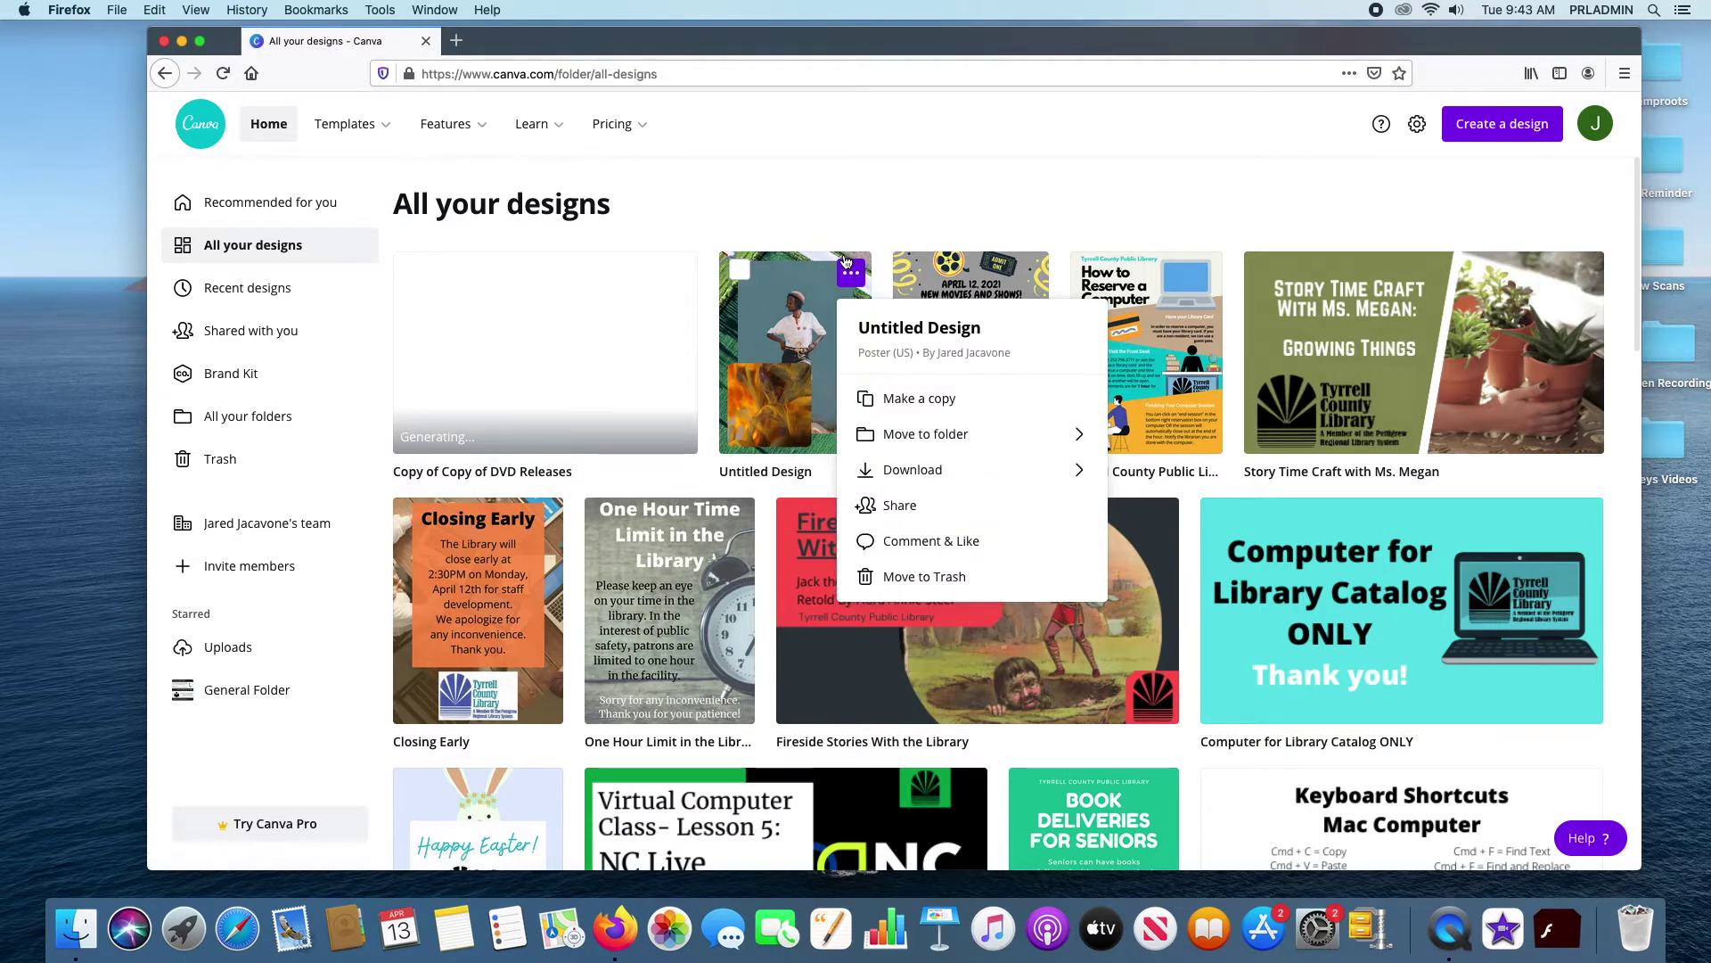
click(932, 579)
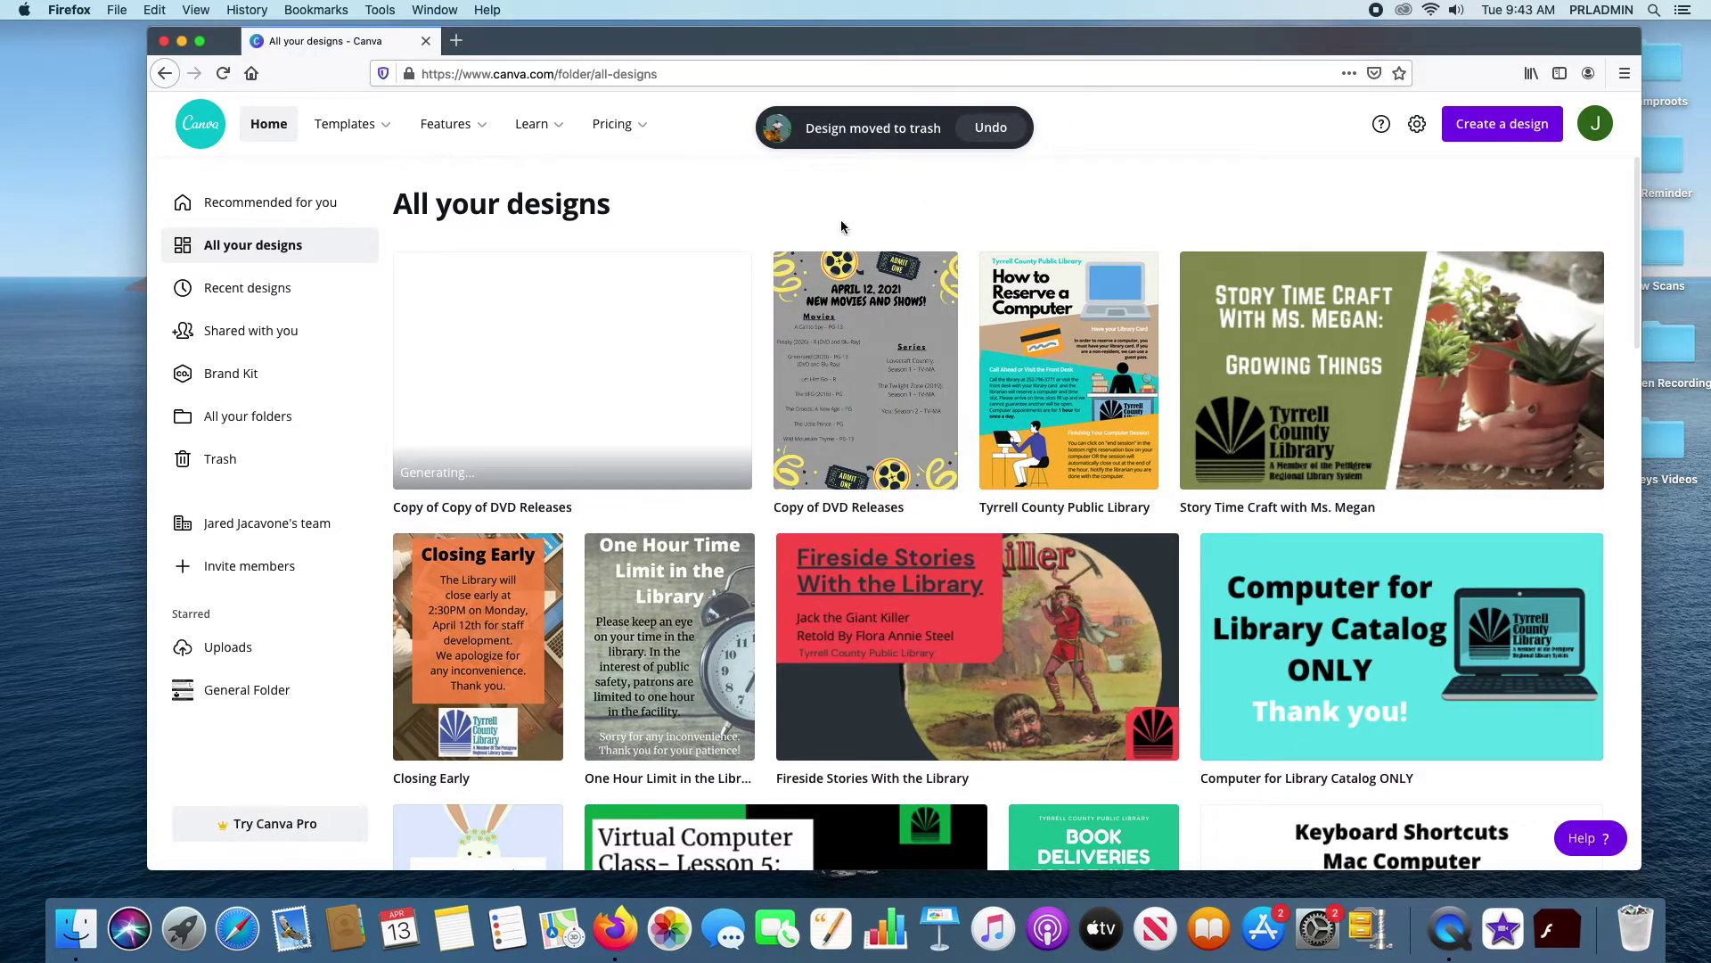
click(794, 269)
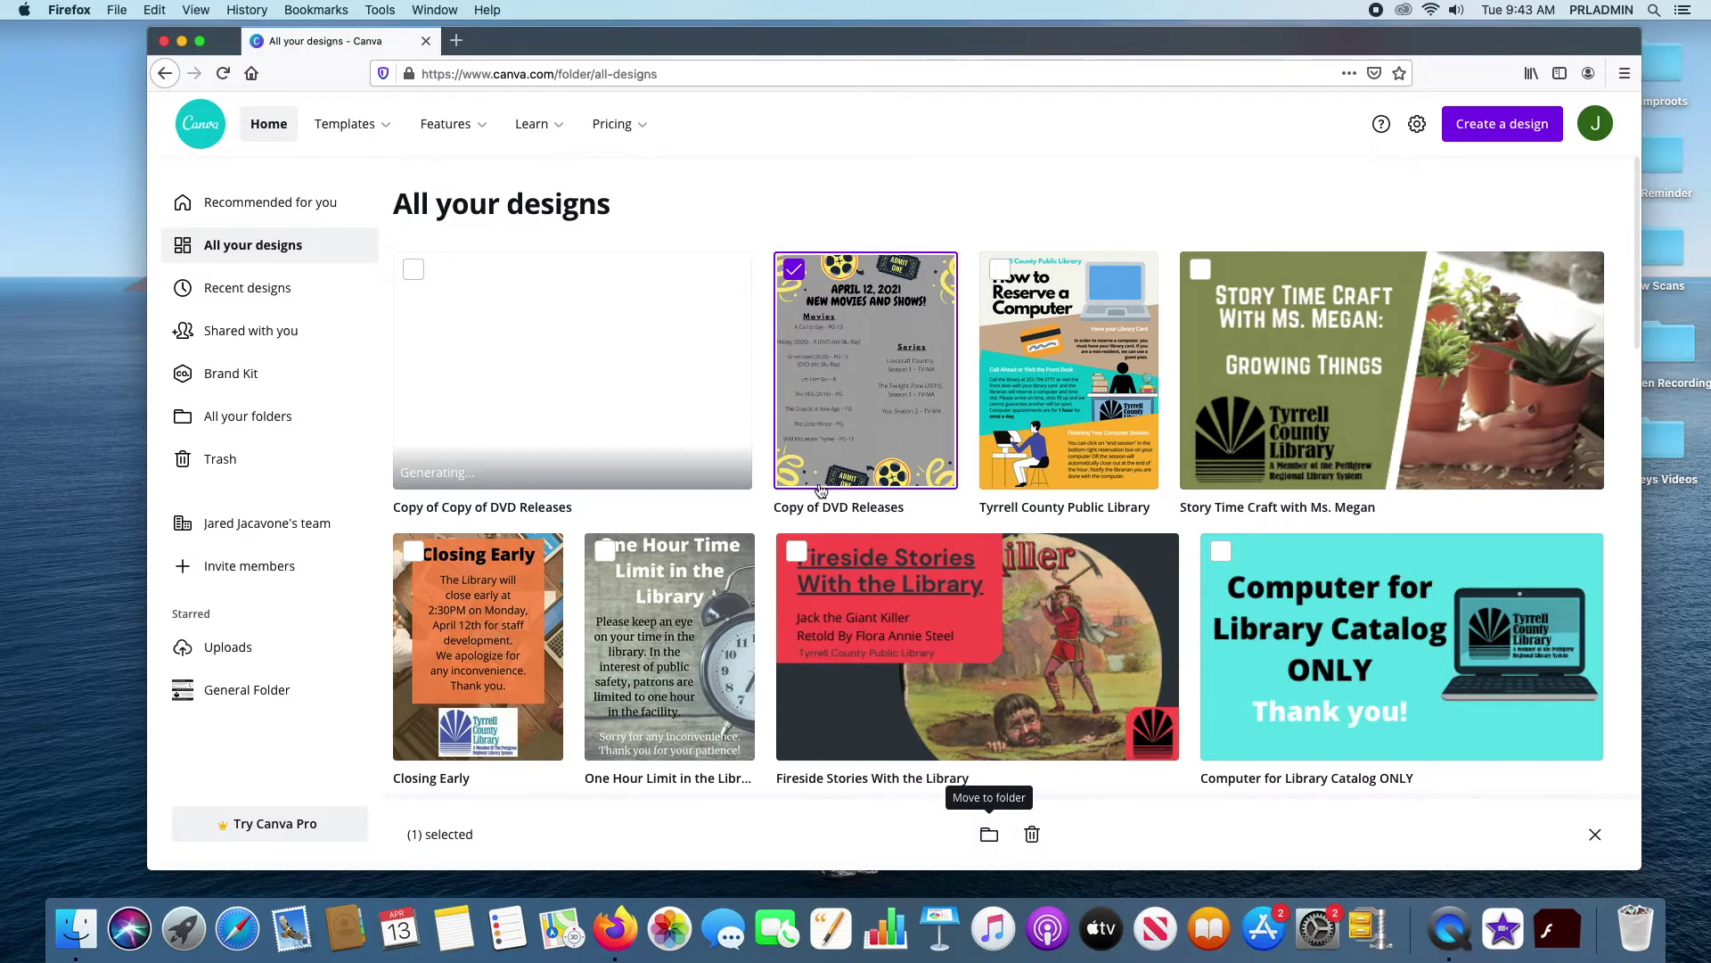
click(793, 266)
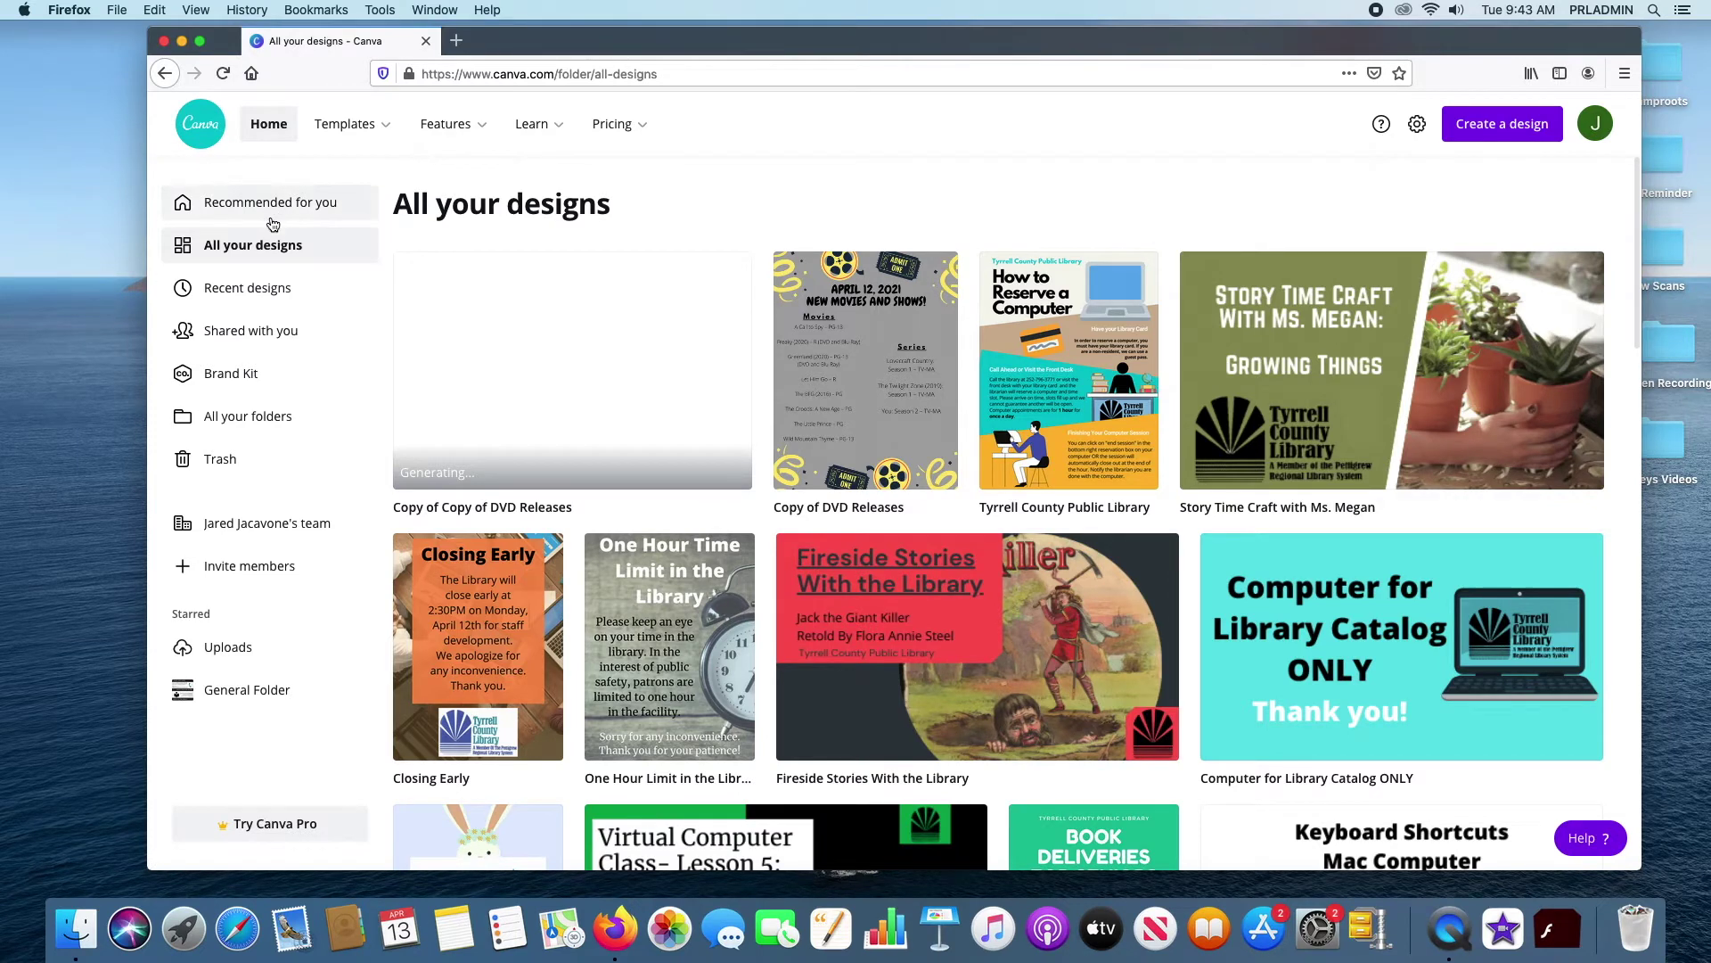
click(237, 293)
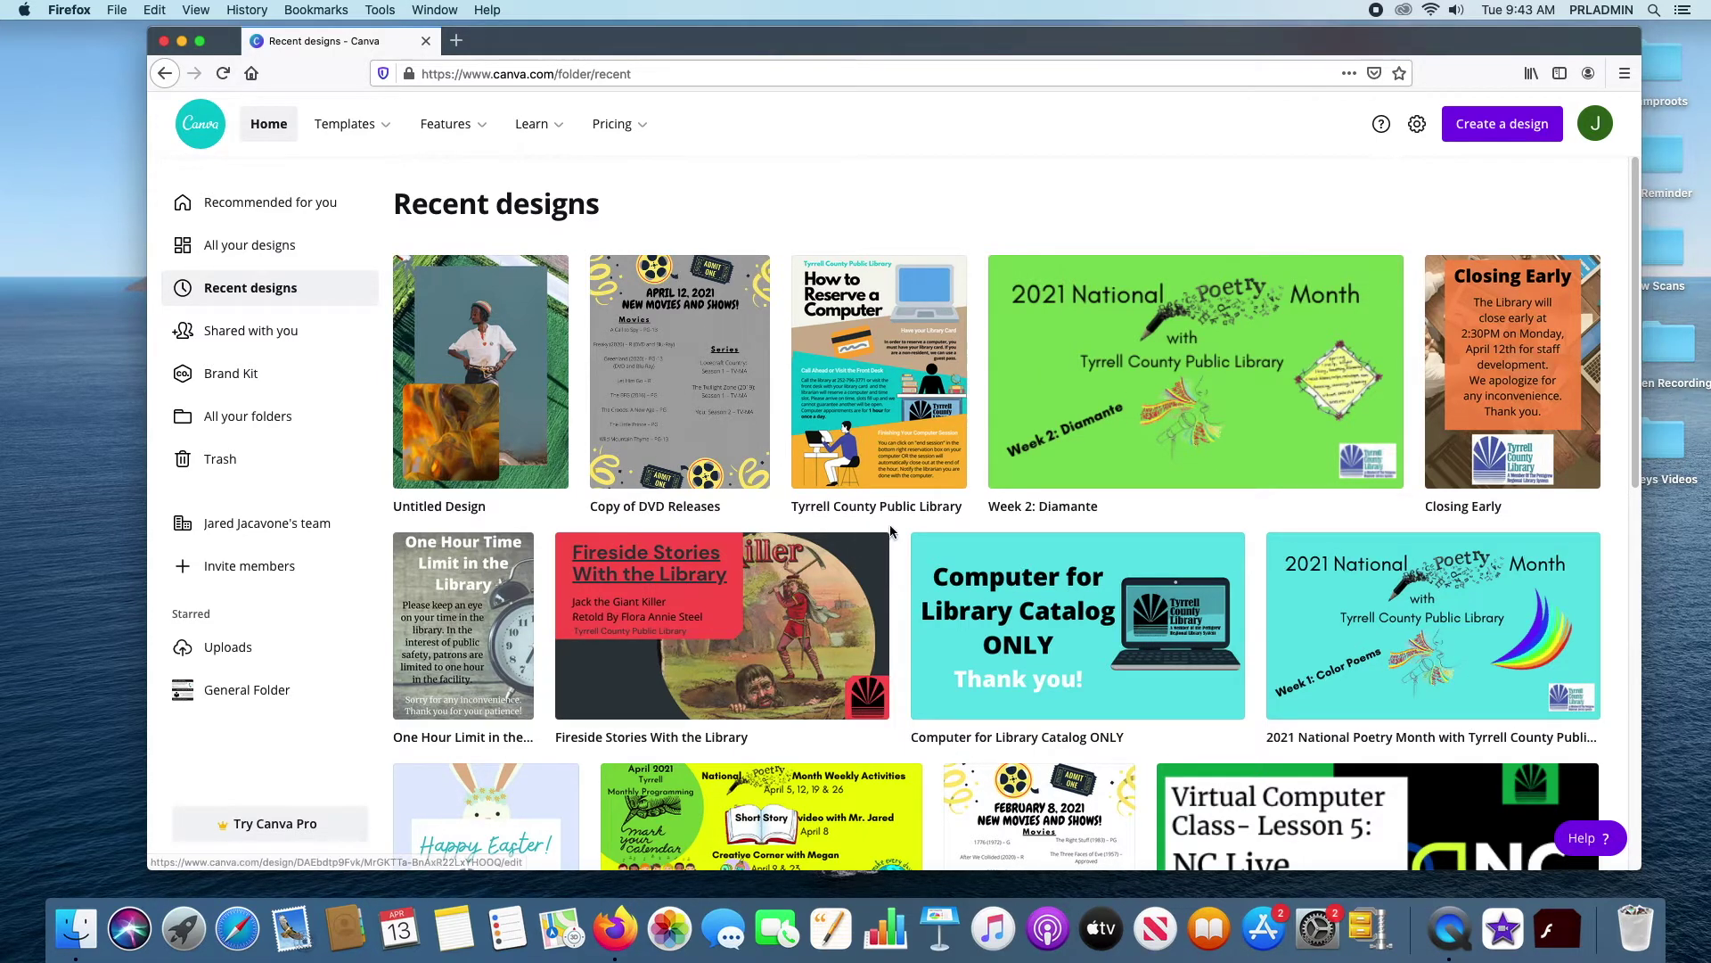
Switch to Recent designs and check Copy of DVD Releases' options menu without choosing anything
scroll(888, 499, down, 5)
scroll(889, 475, up, 5)
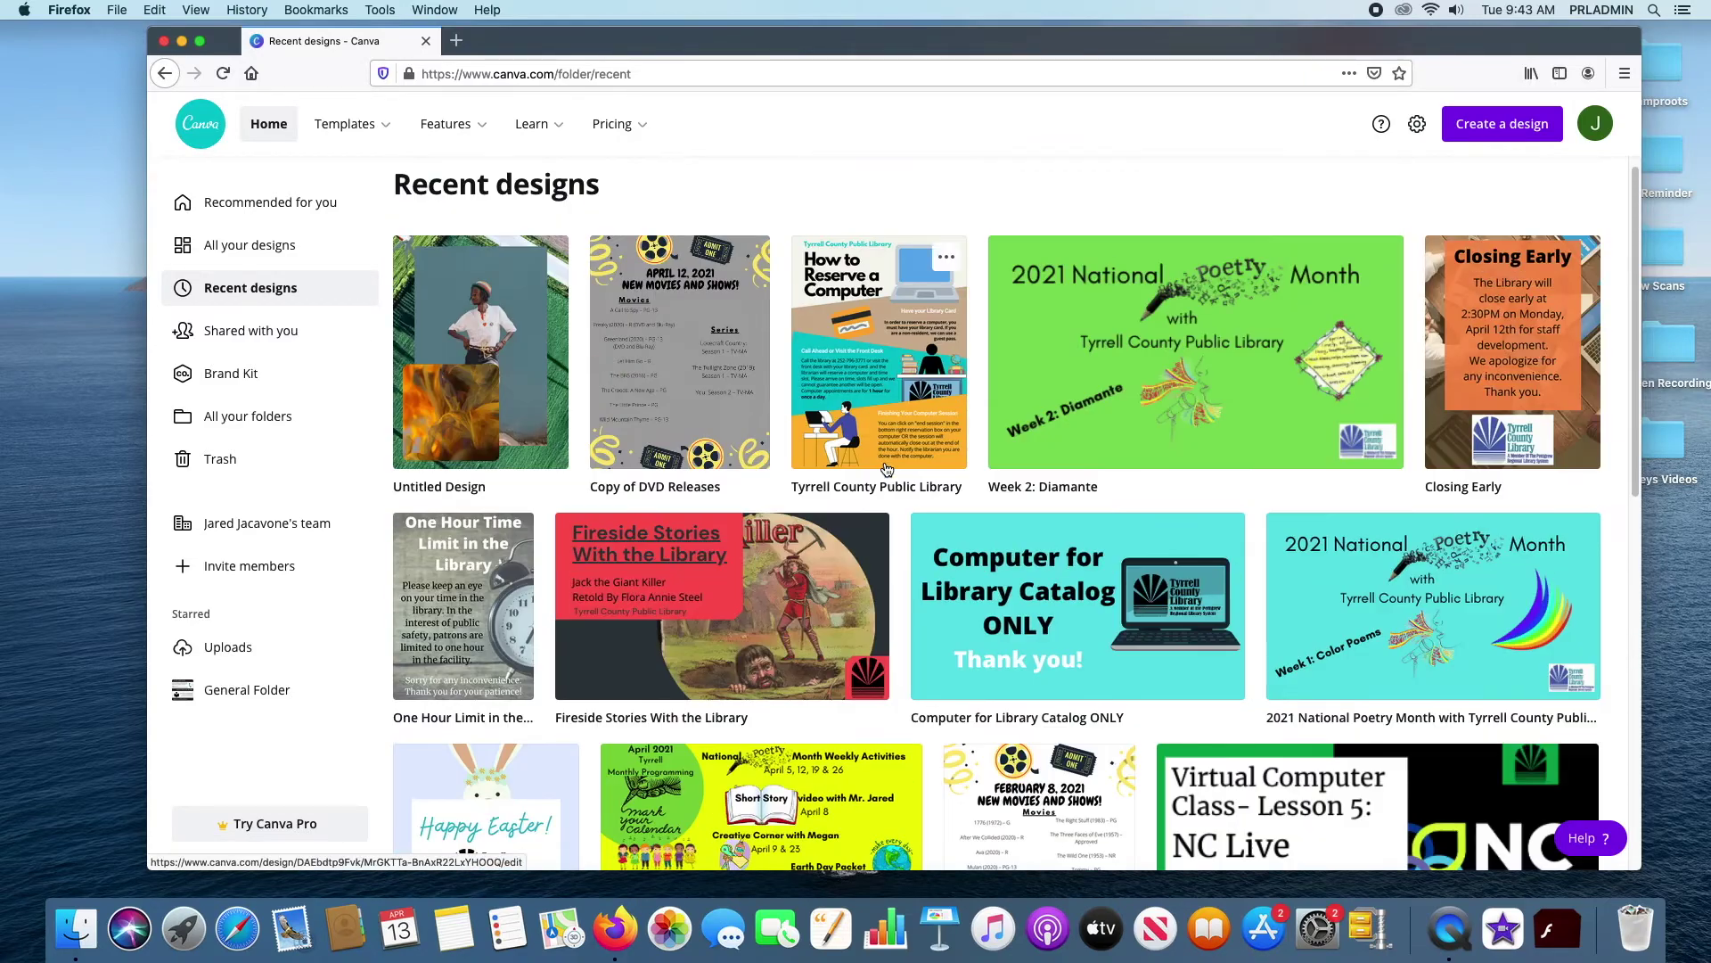
click(251, 243)
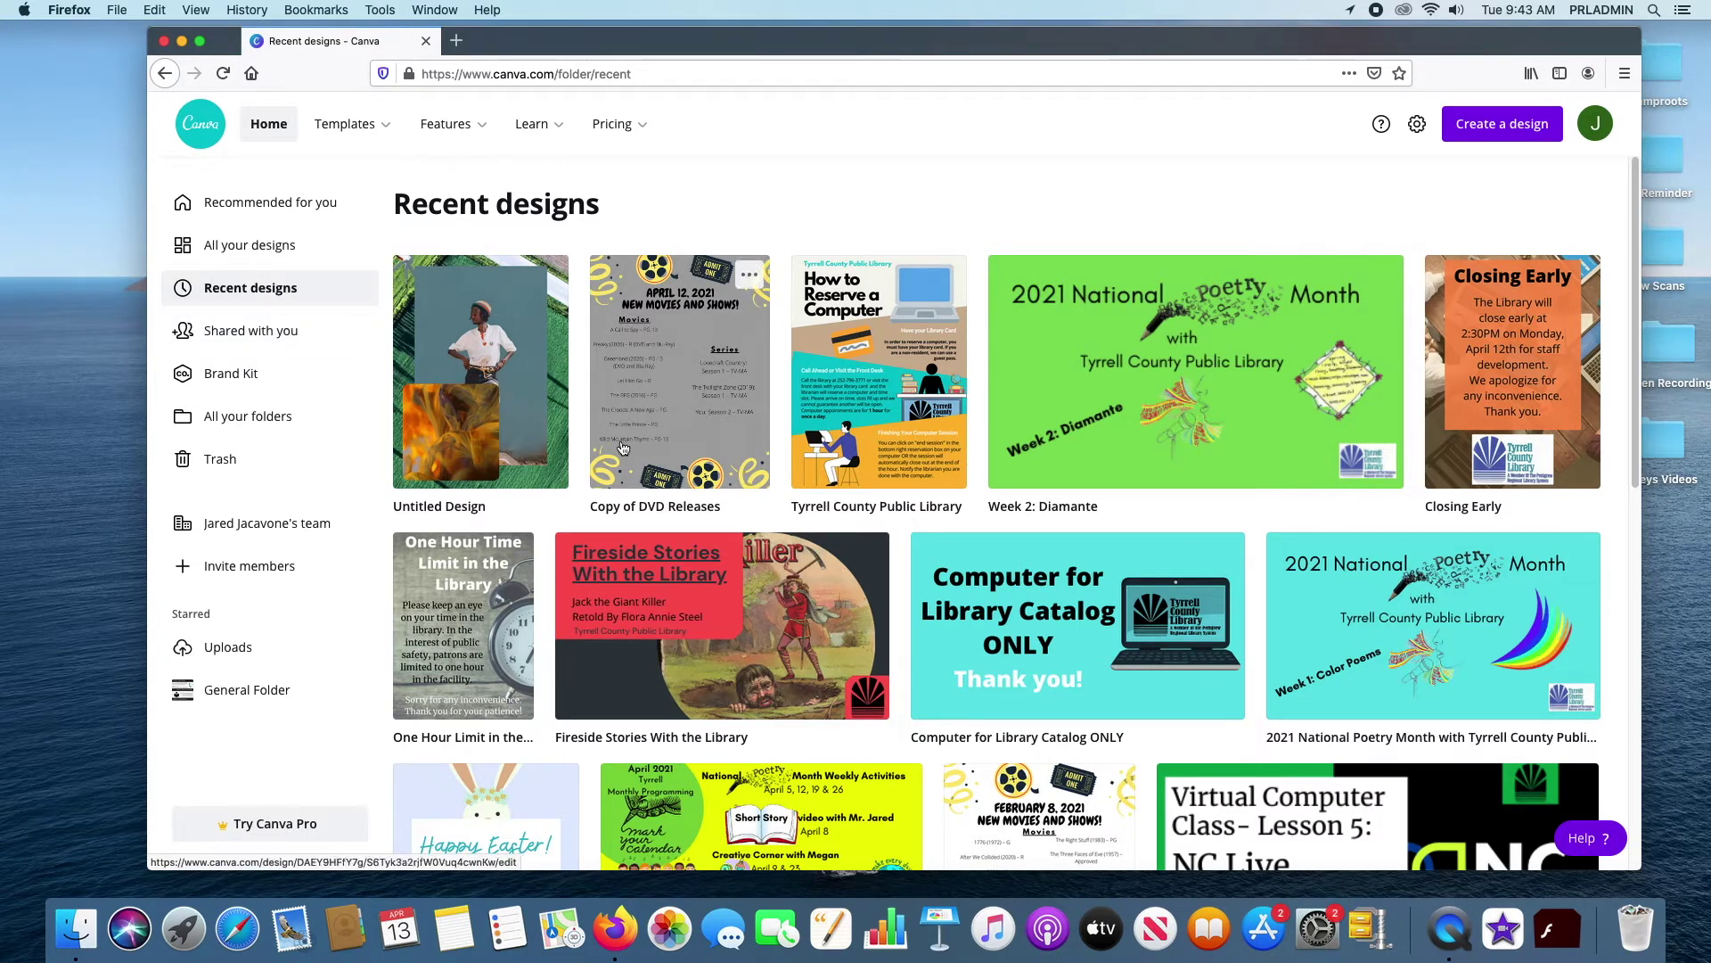
click(750, 277)
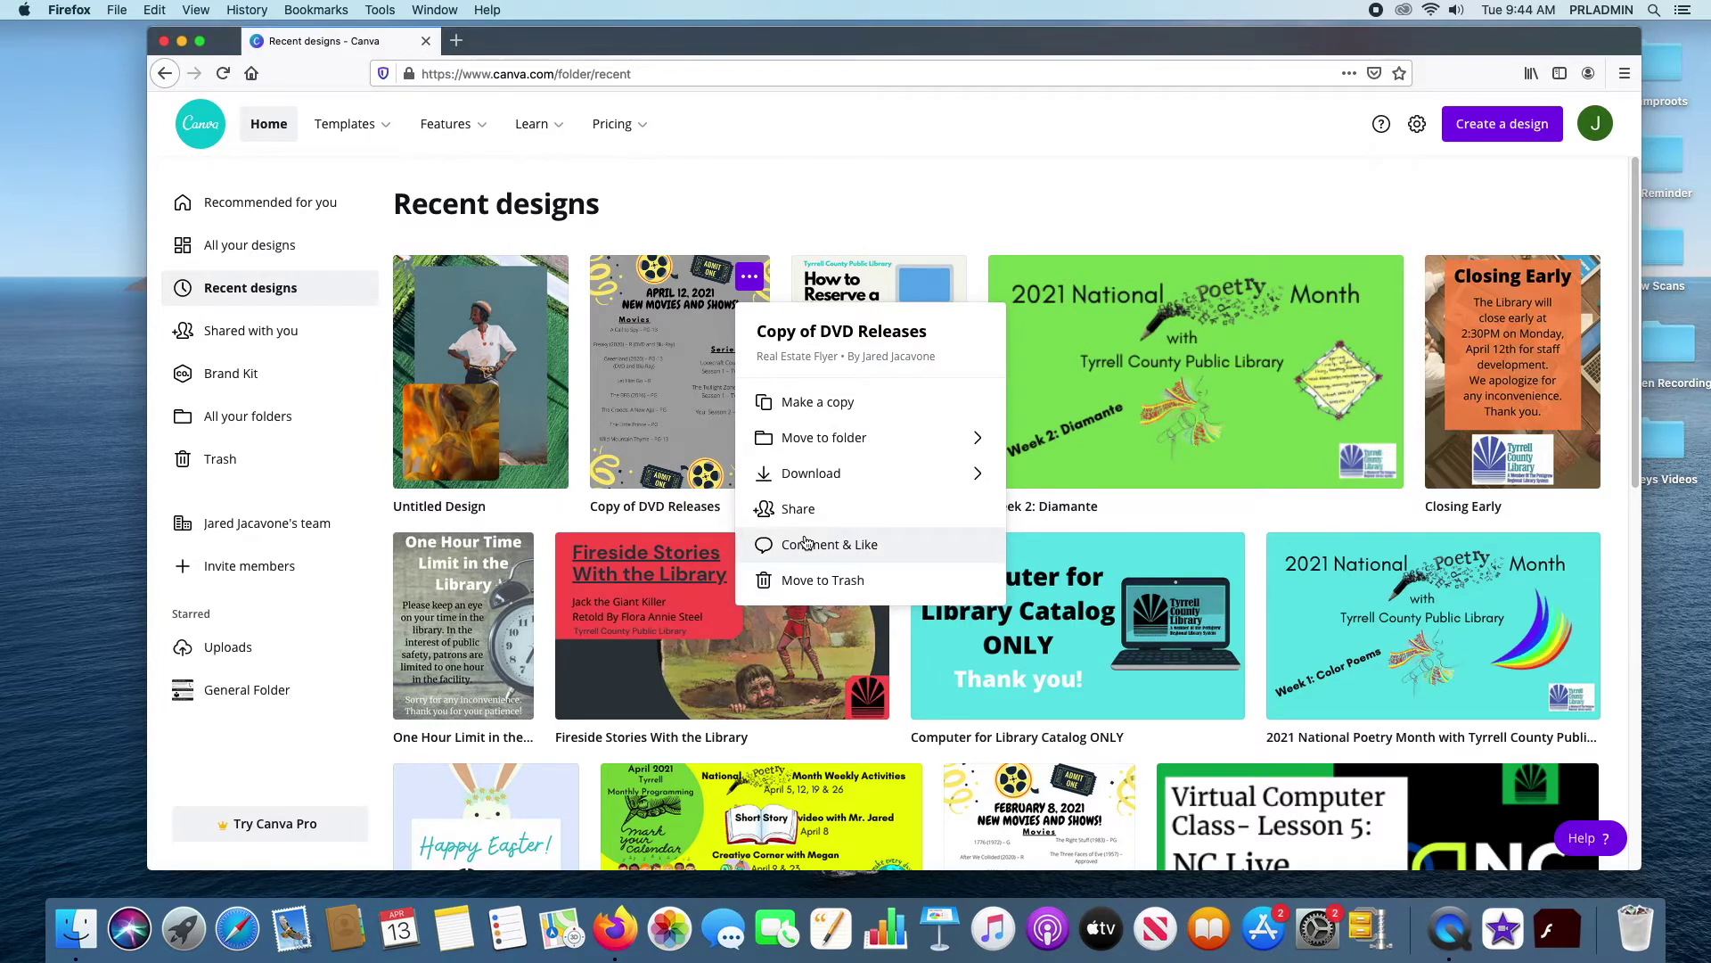
click(756, 274)
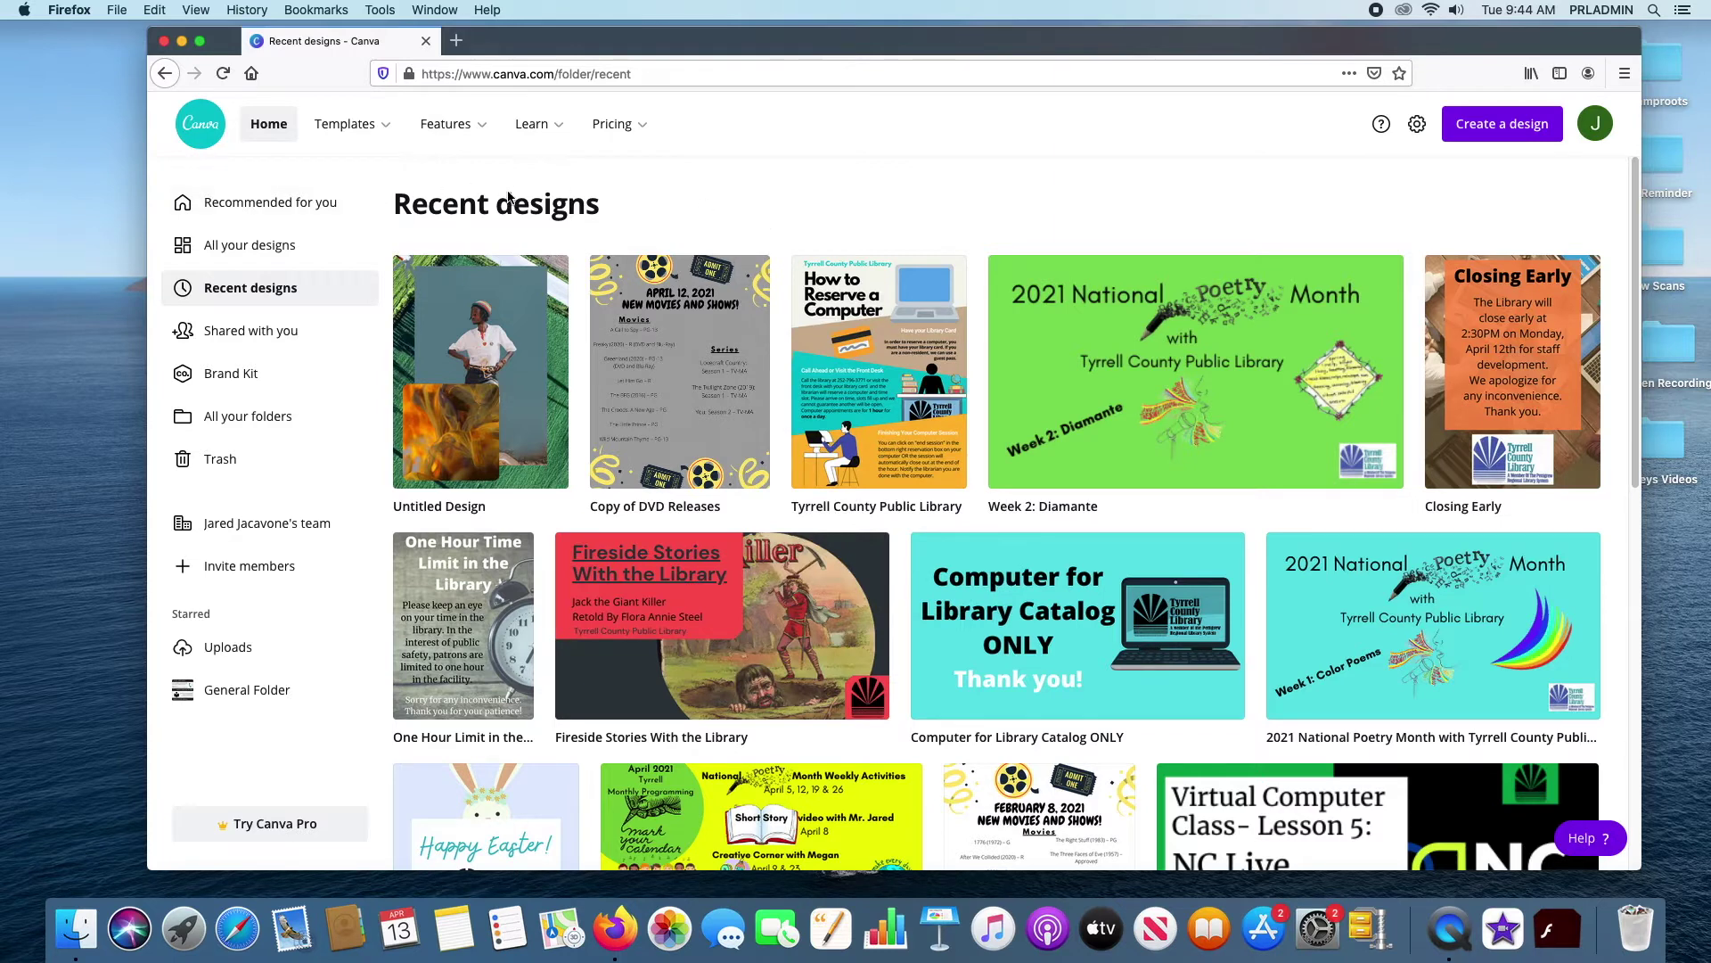
Browse the Shared with you designs, such as Story Time Craft, Closing Early and April 2021
click(252, 334)
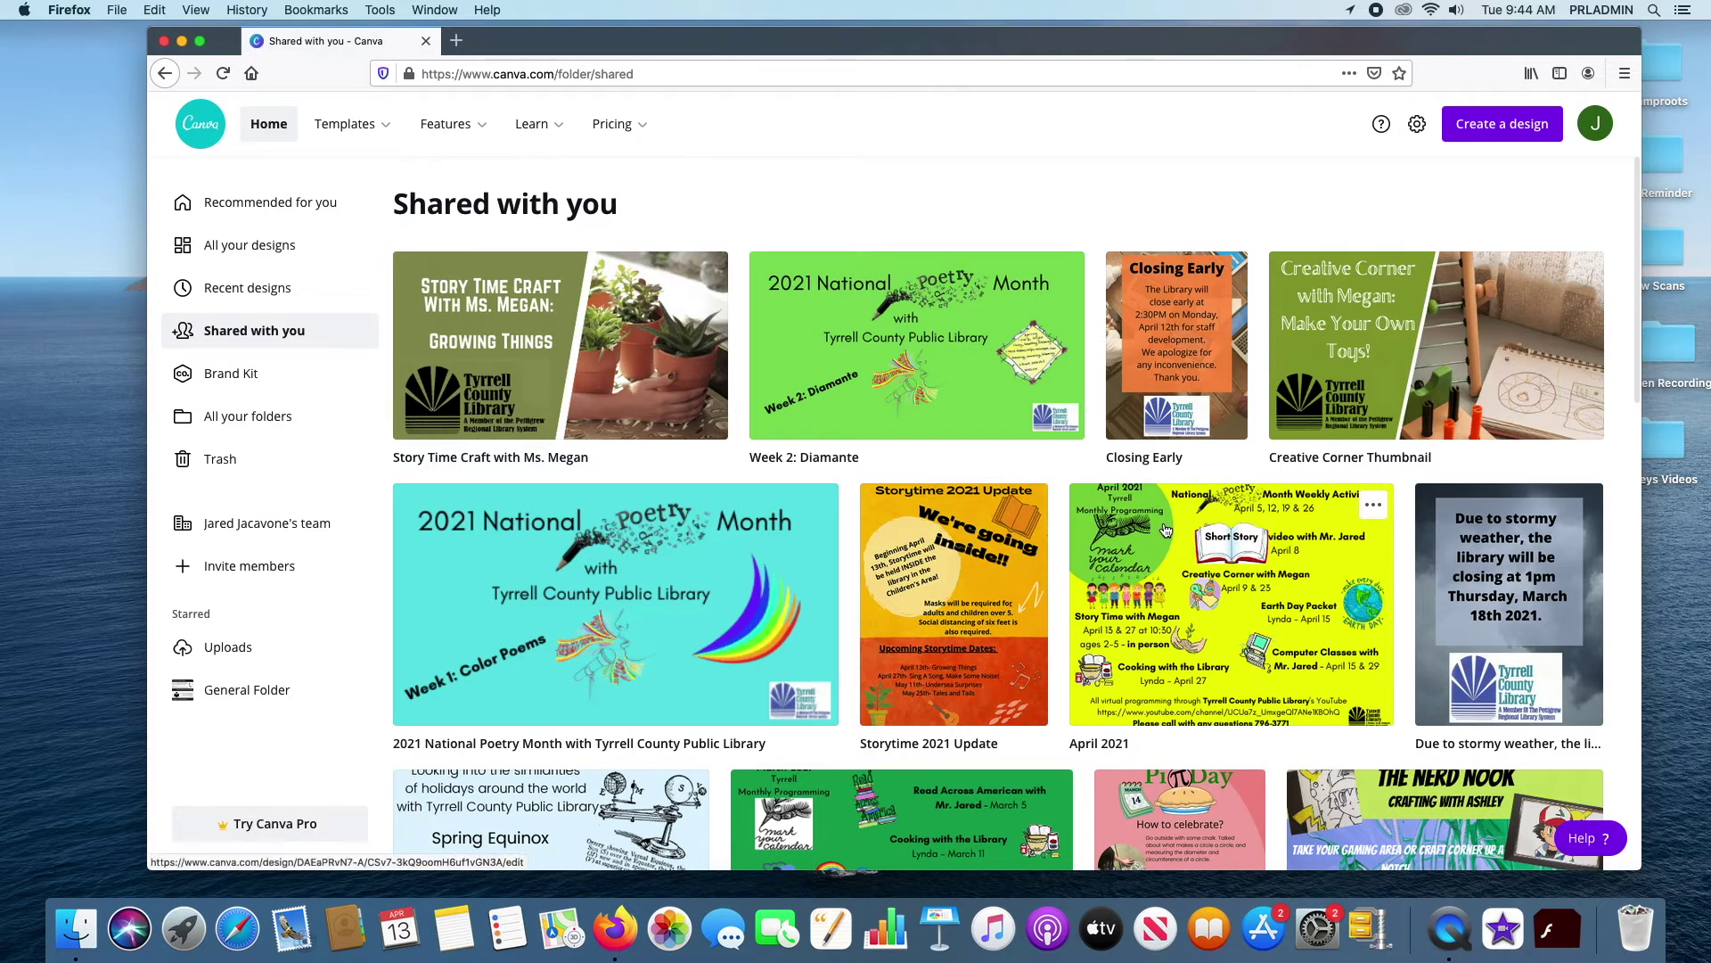
scroll(1166, 535, down, 6)
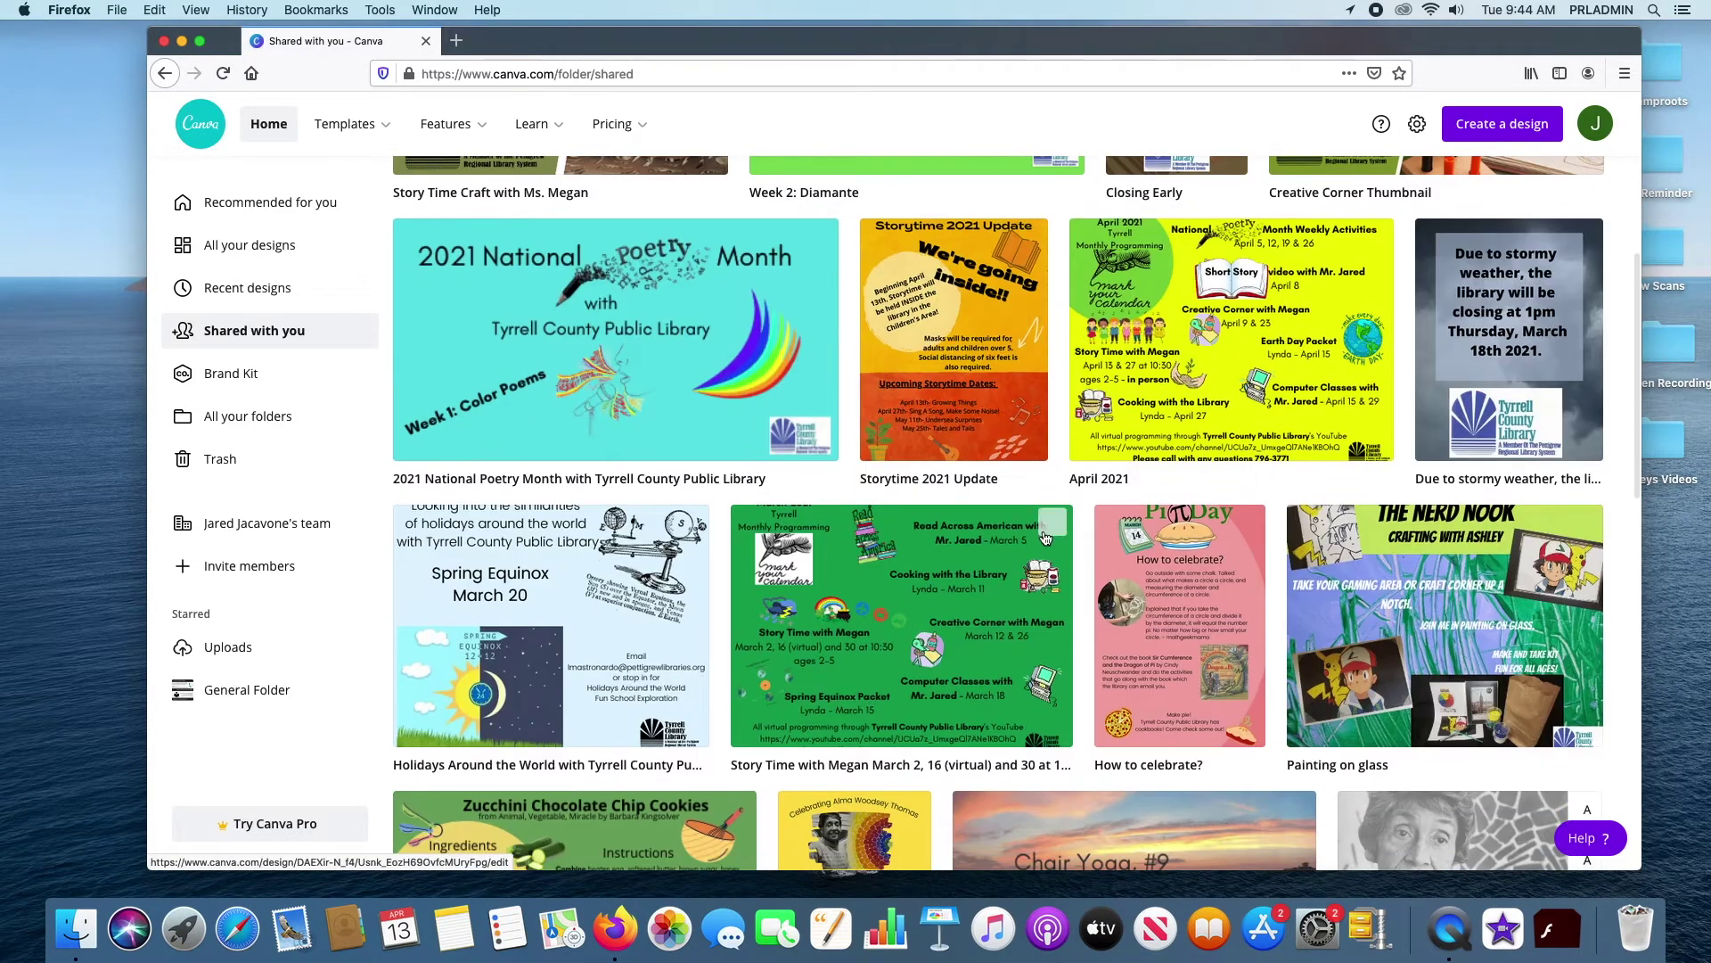
scroll(1070, 560, down, 4)
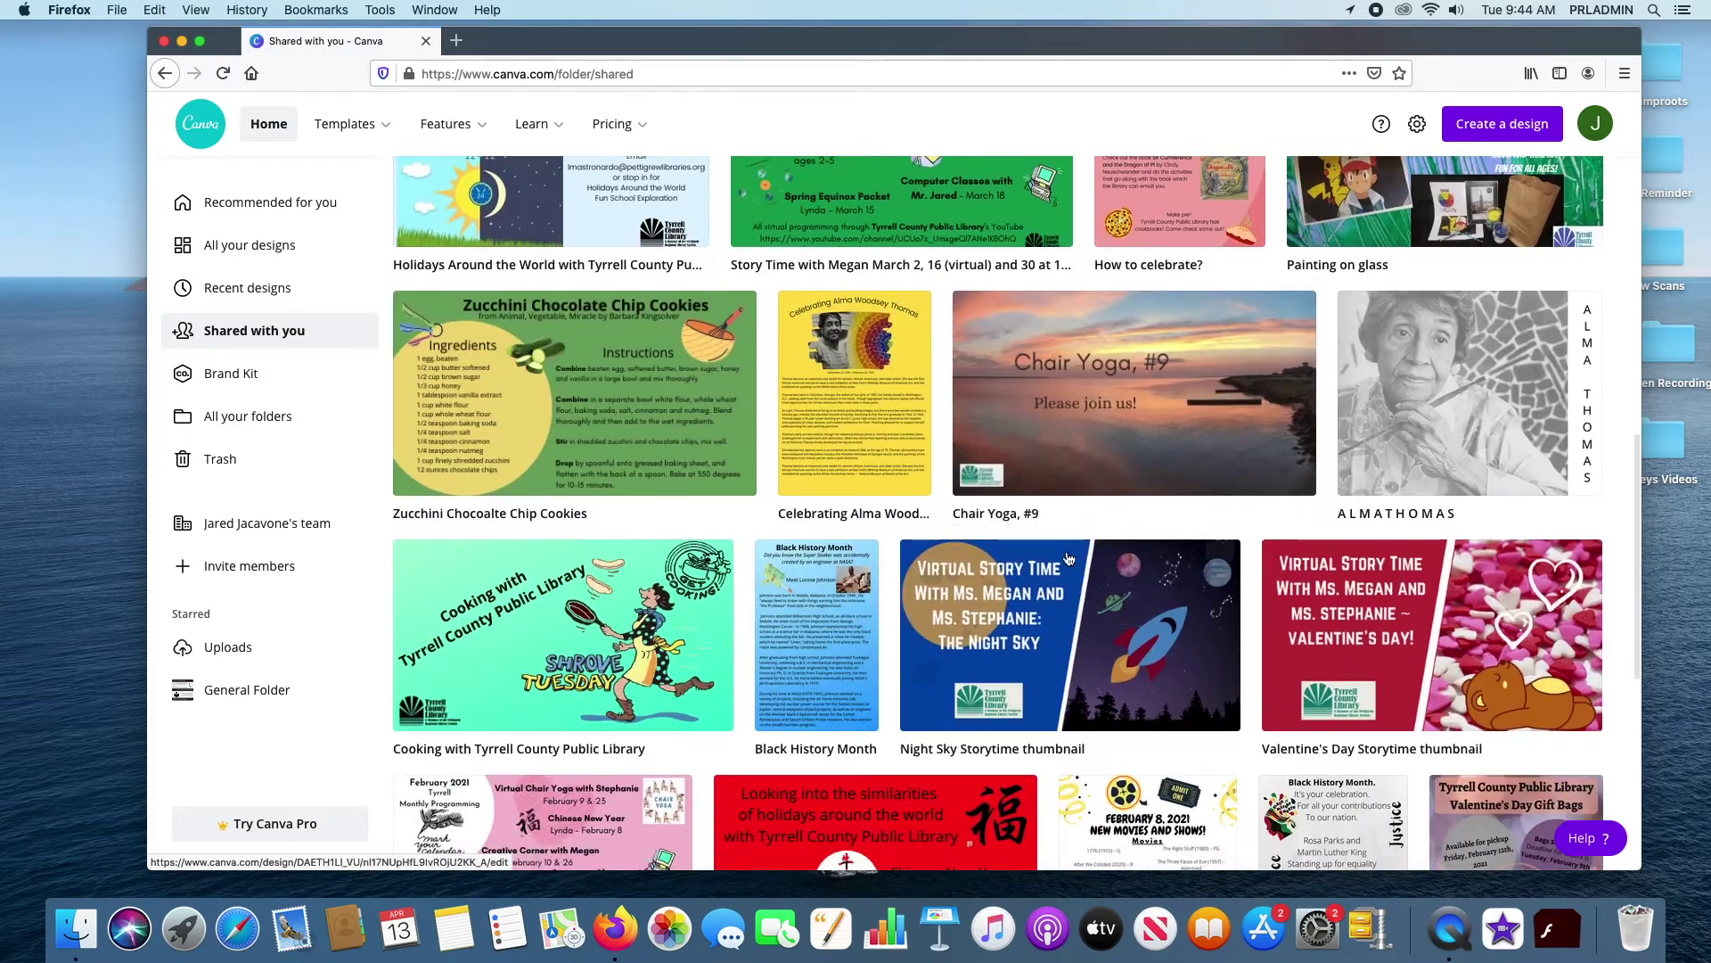
scroll(1070, 559, down, 2)
scroll(848, 510, down, 3)
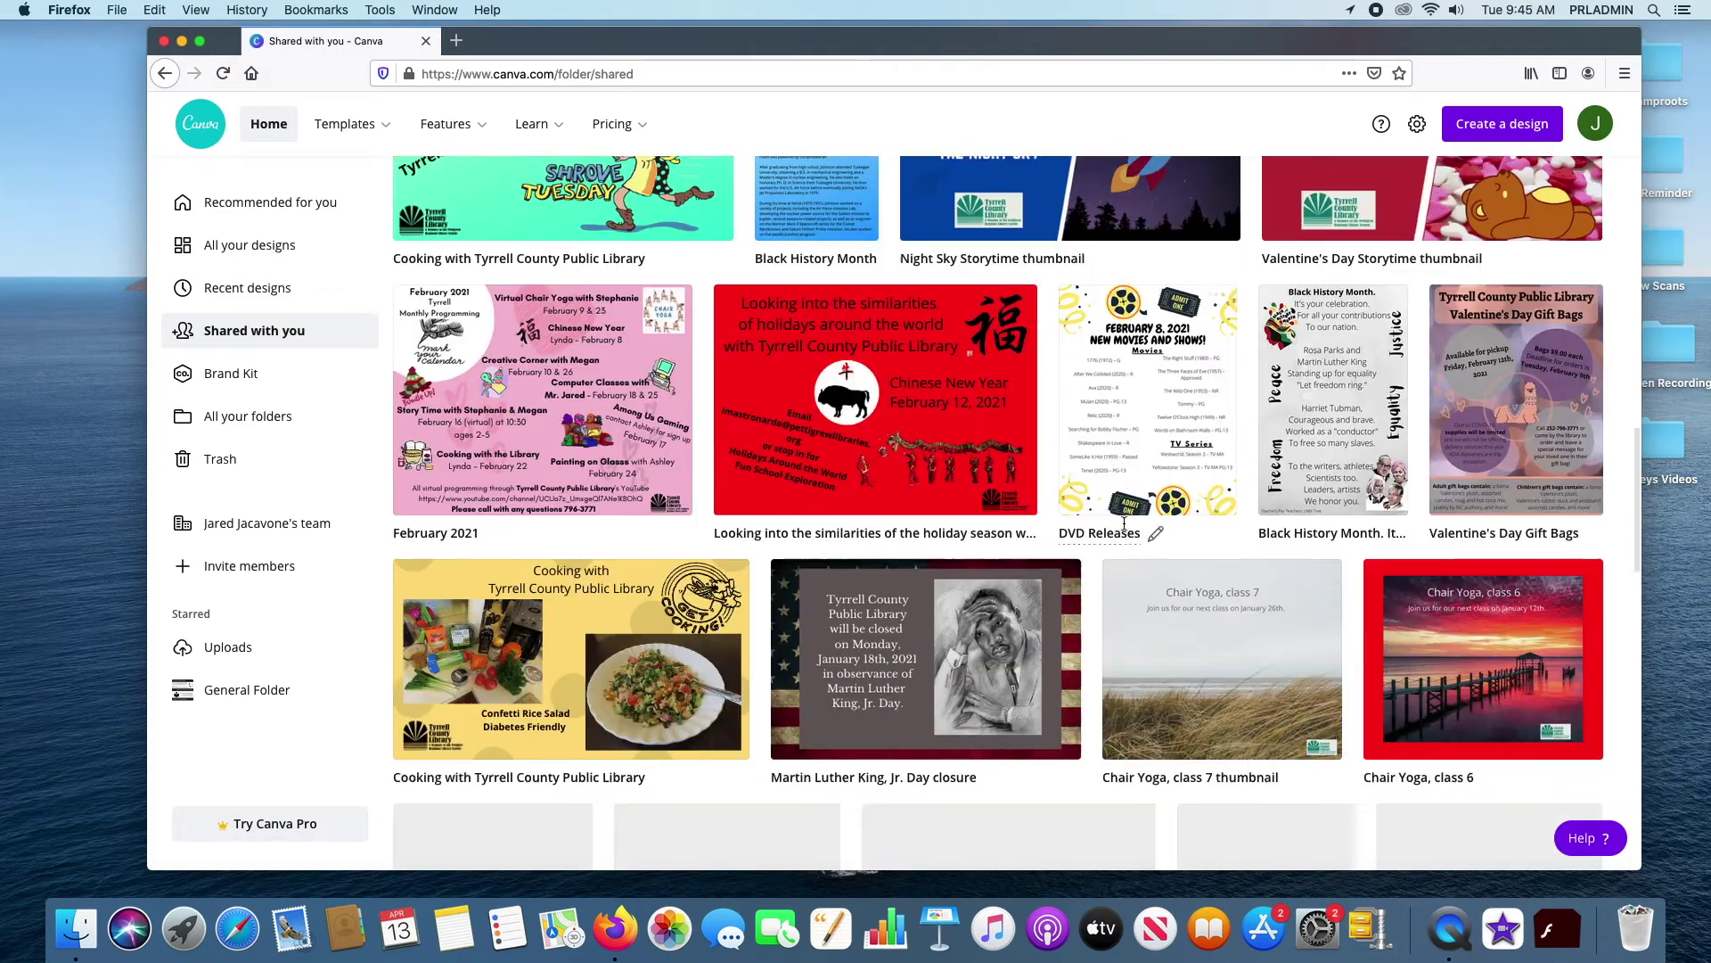
scroll(1123, 584, down, 6)
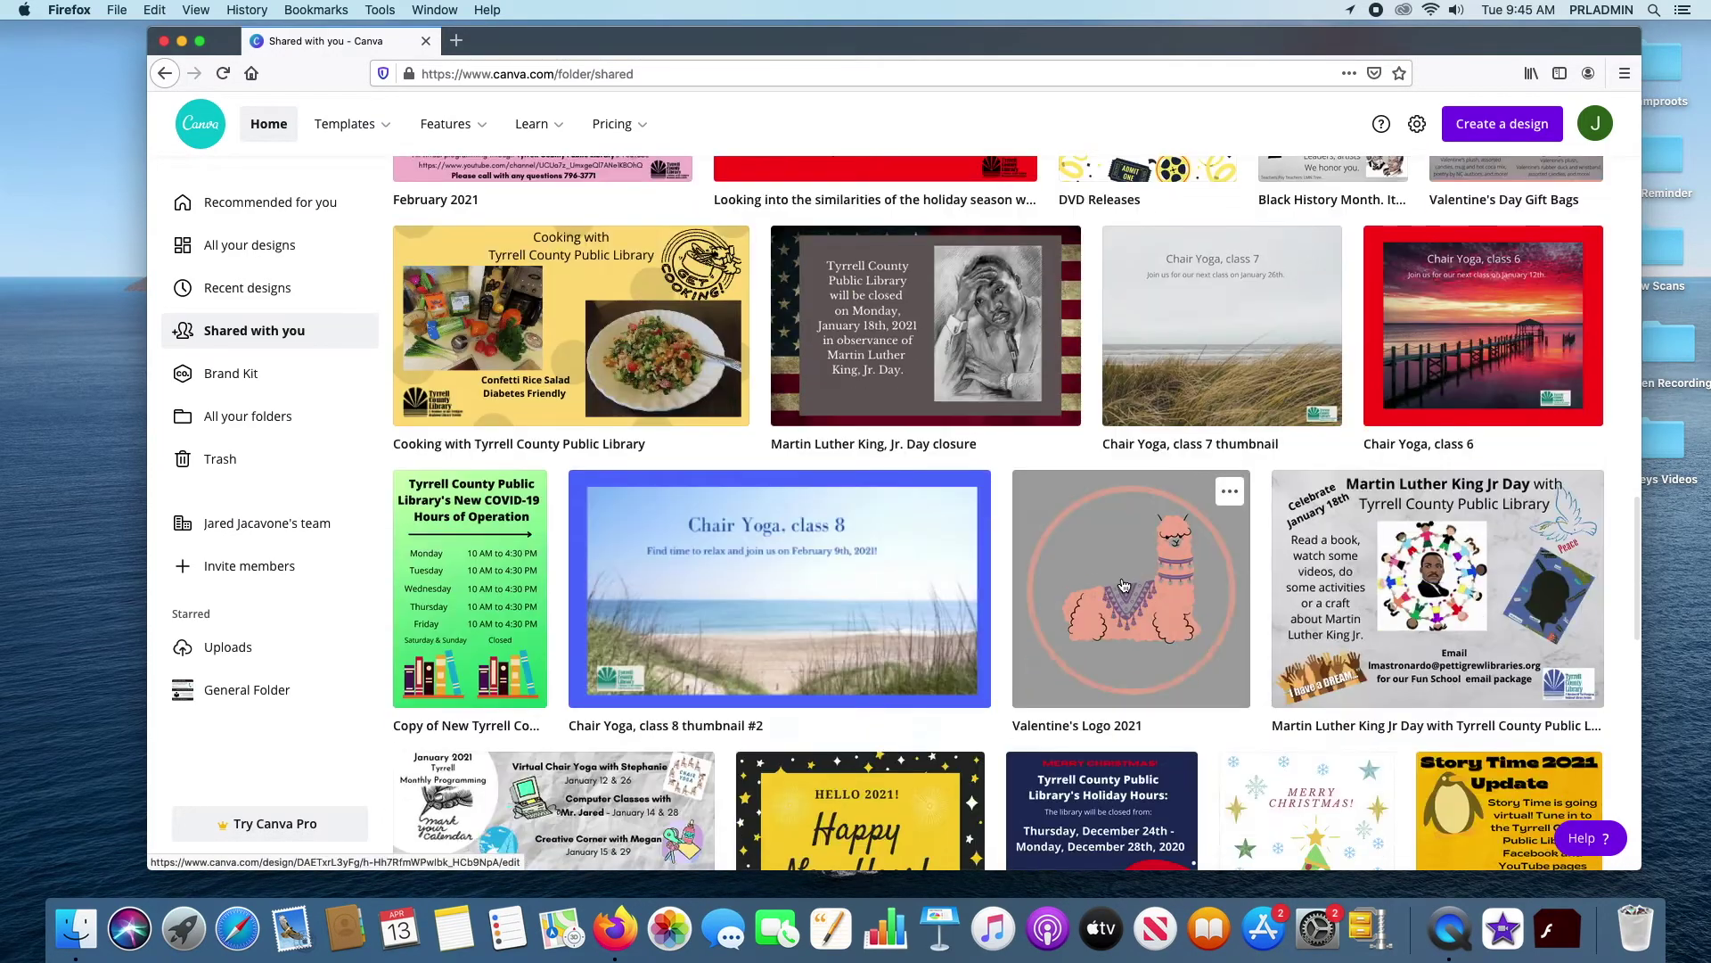
scroll(1126, 579, up, 7)
scroll(1126, 580, up, 12)
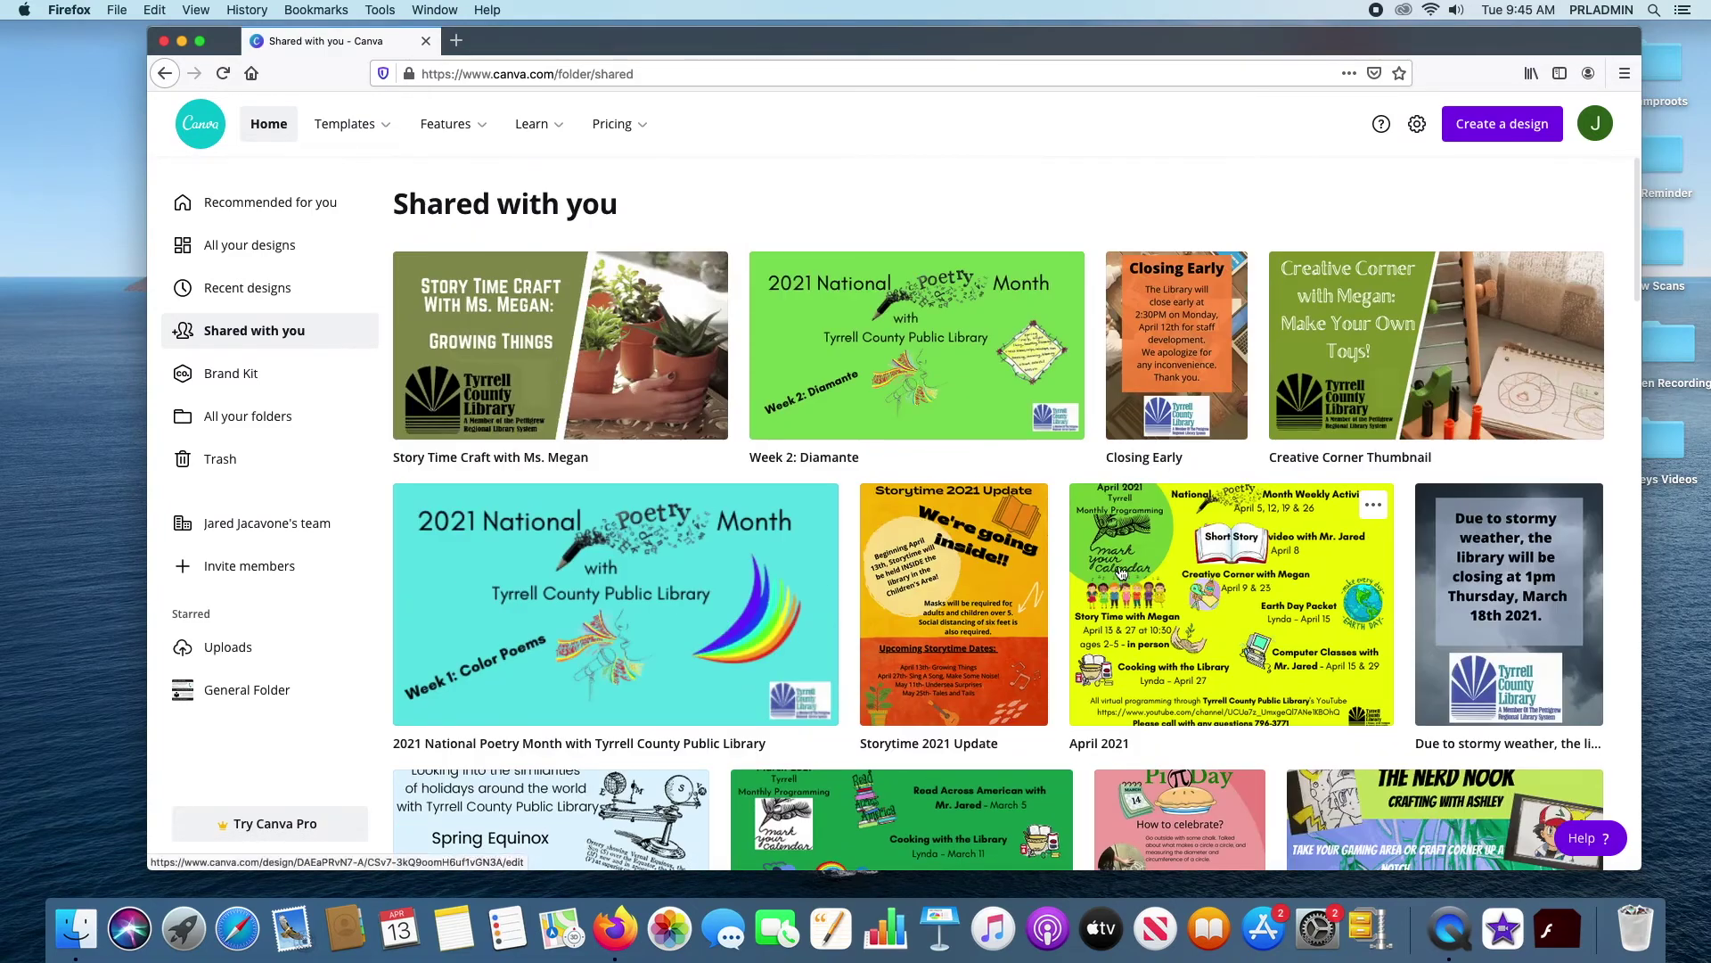
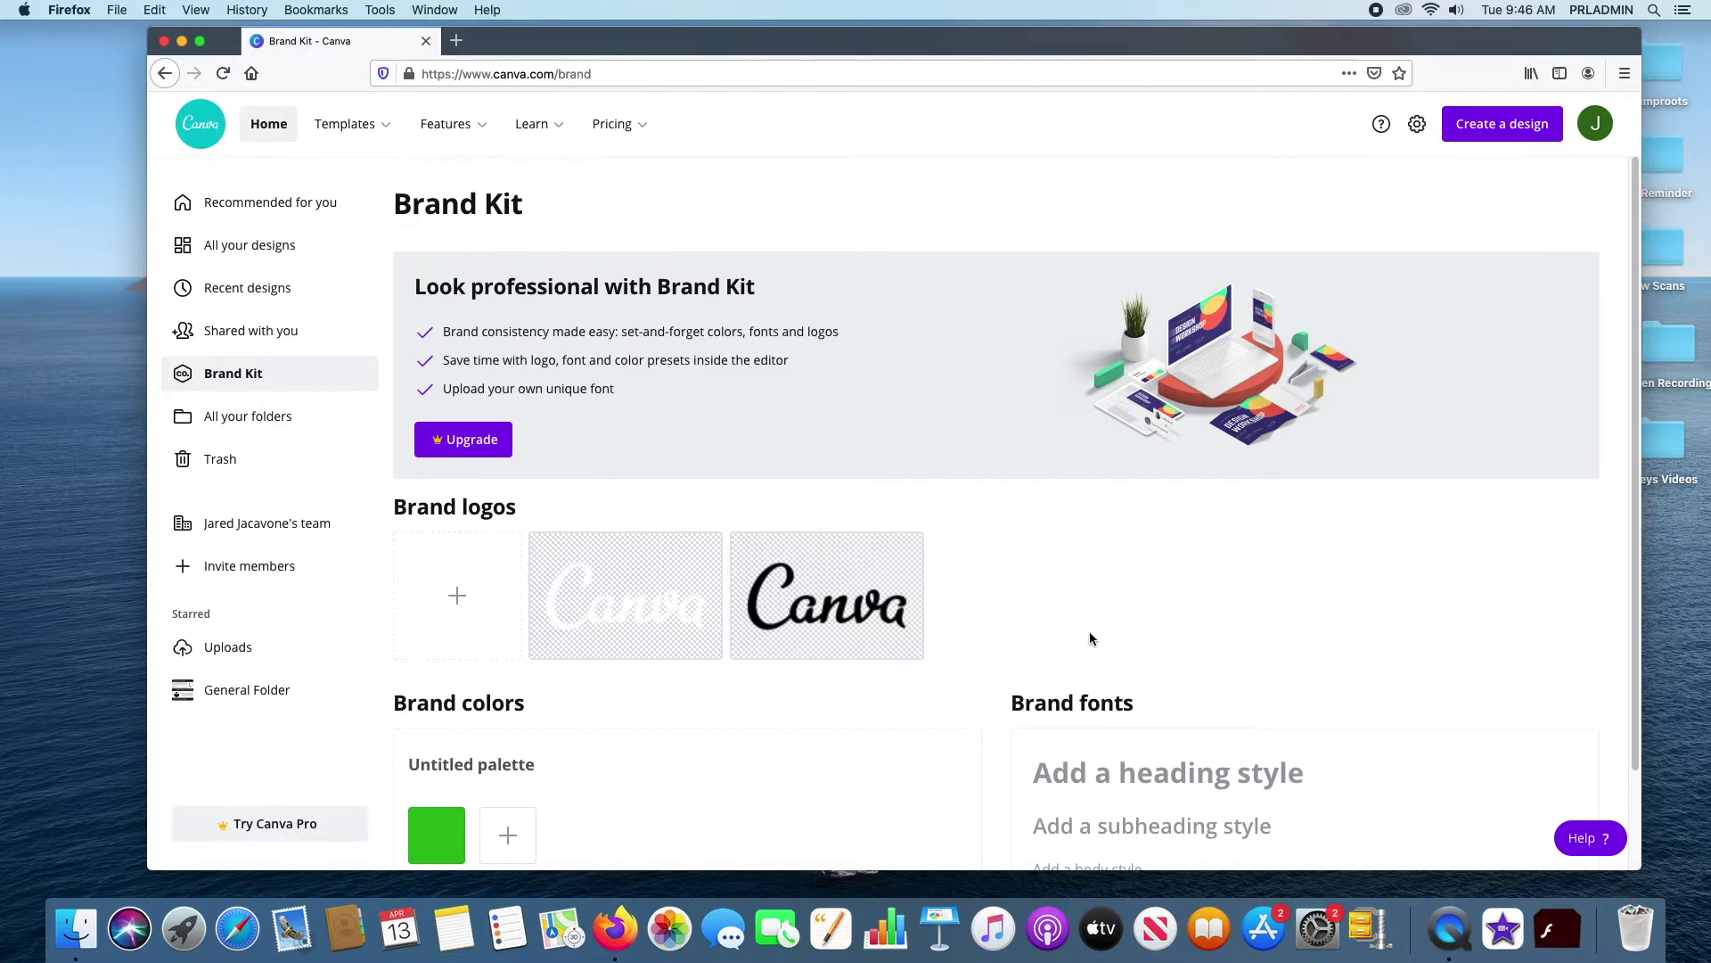
scroll(1090, 631, down, 2)
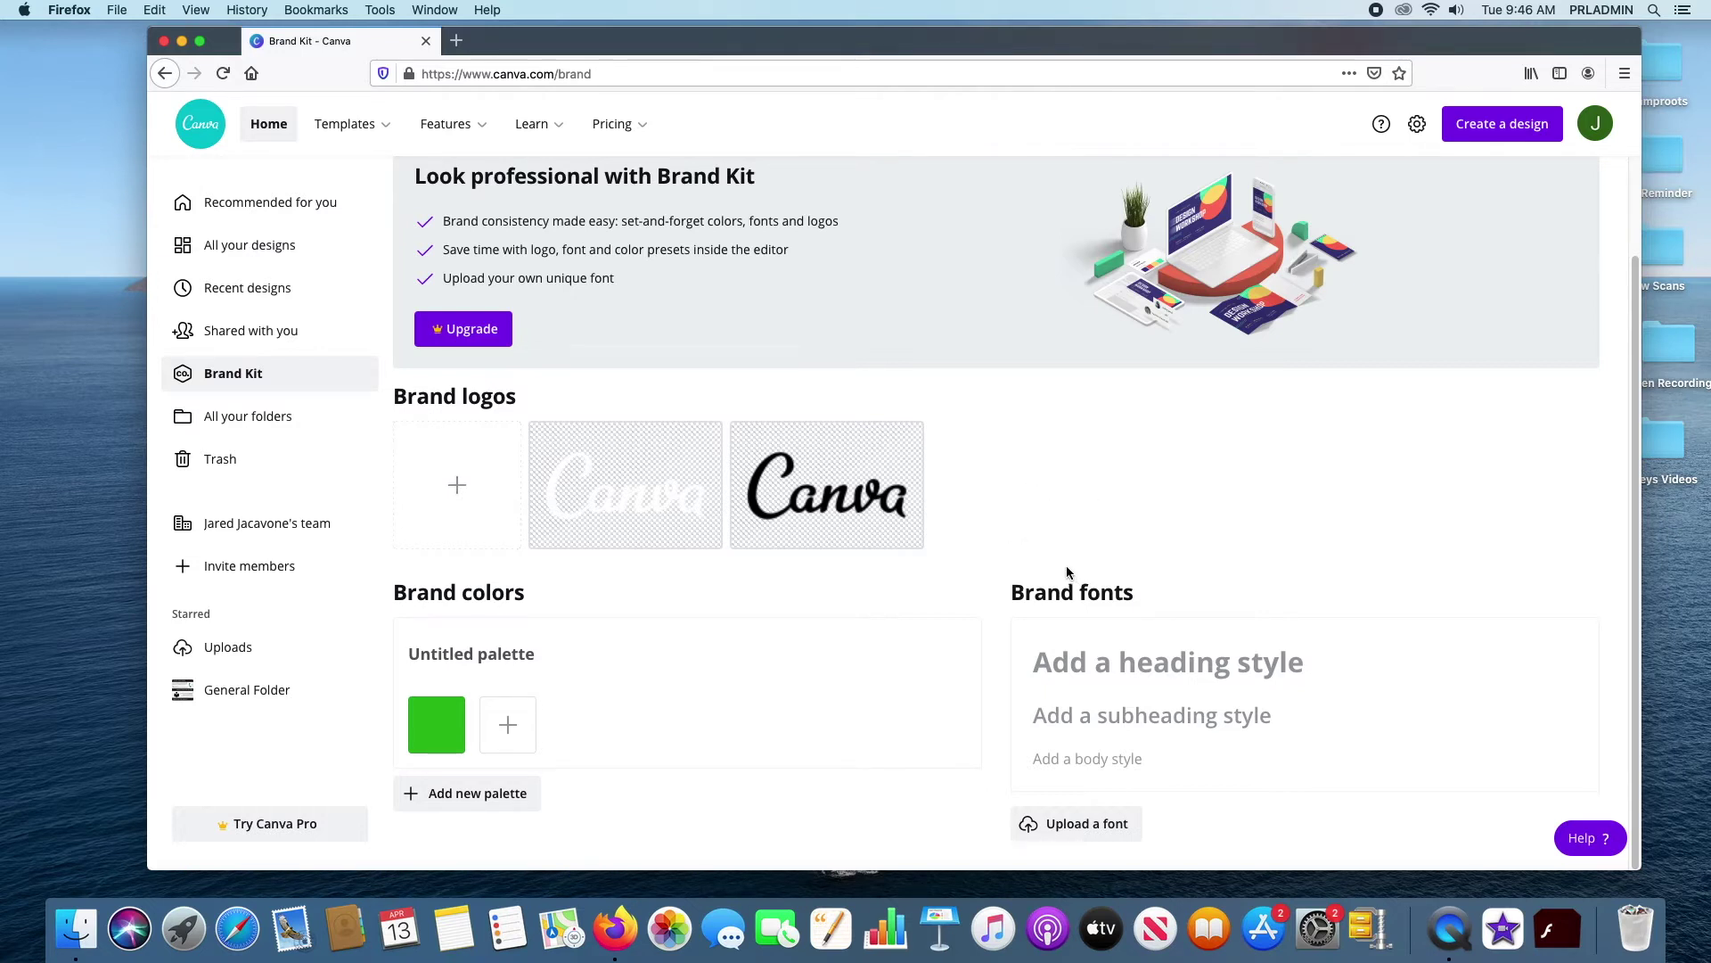
scroll(1052, 554, up, 3)
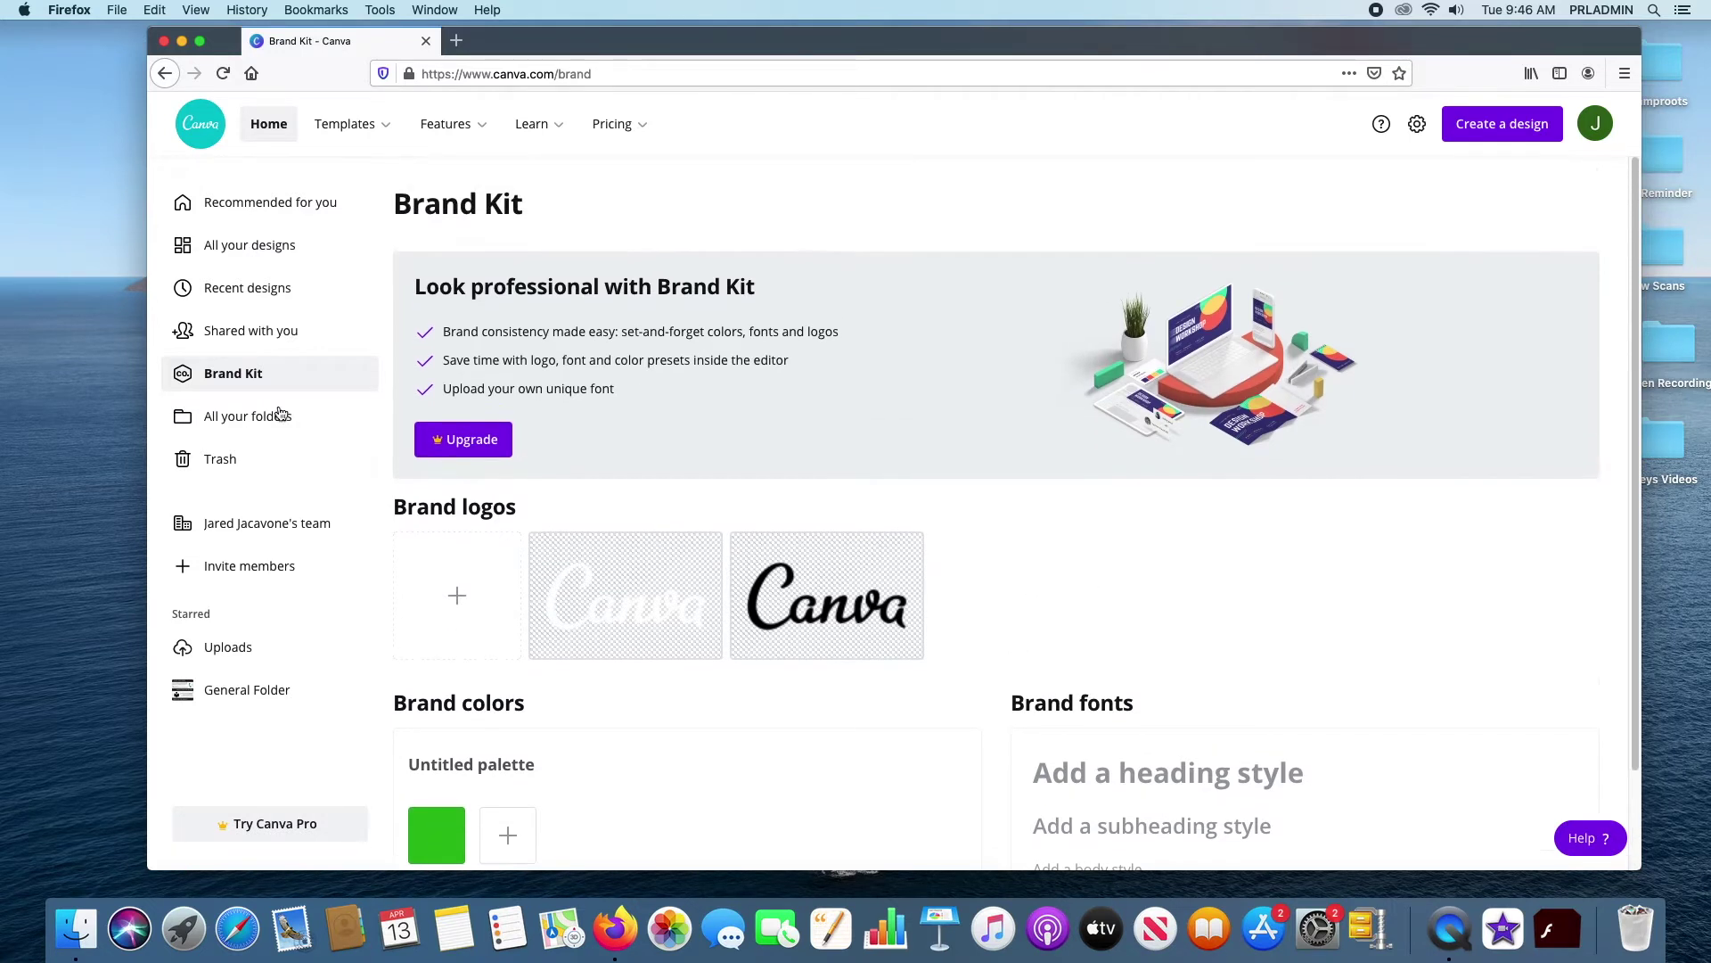
click(237, 425)
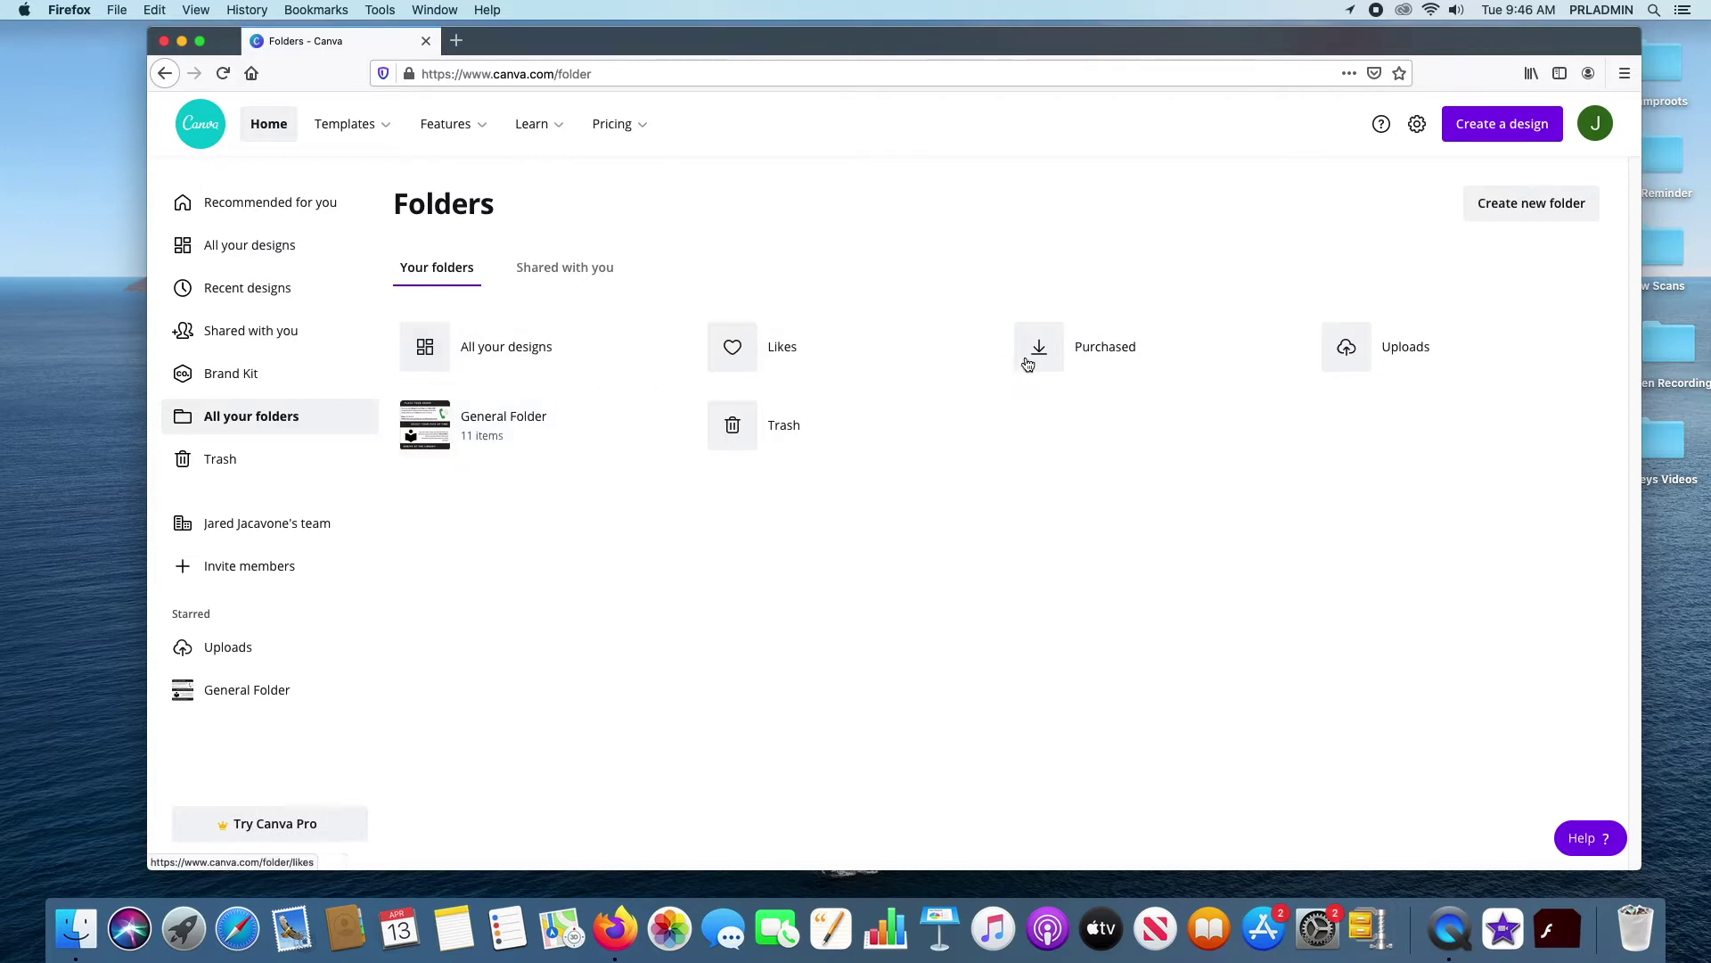
View All your designs, then compare the Shared with you and Your folders tabs
click(485, 346)
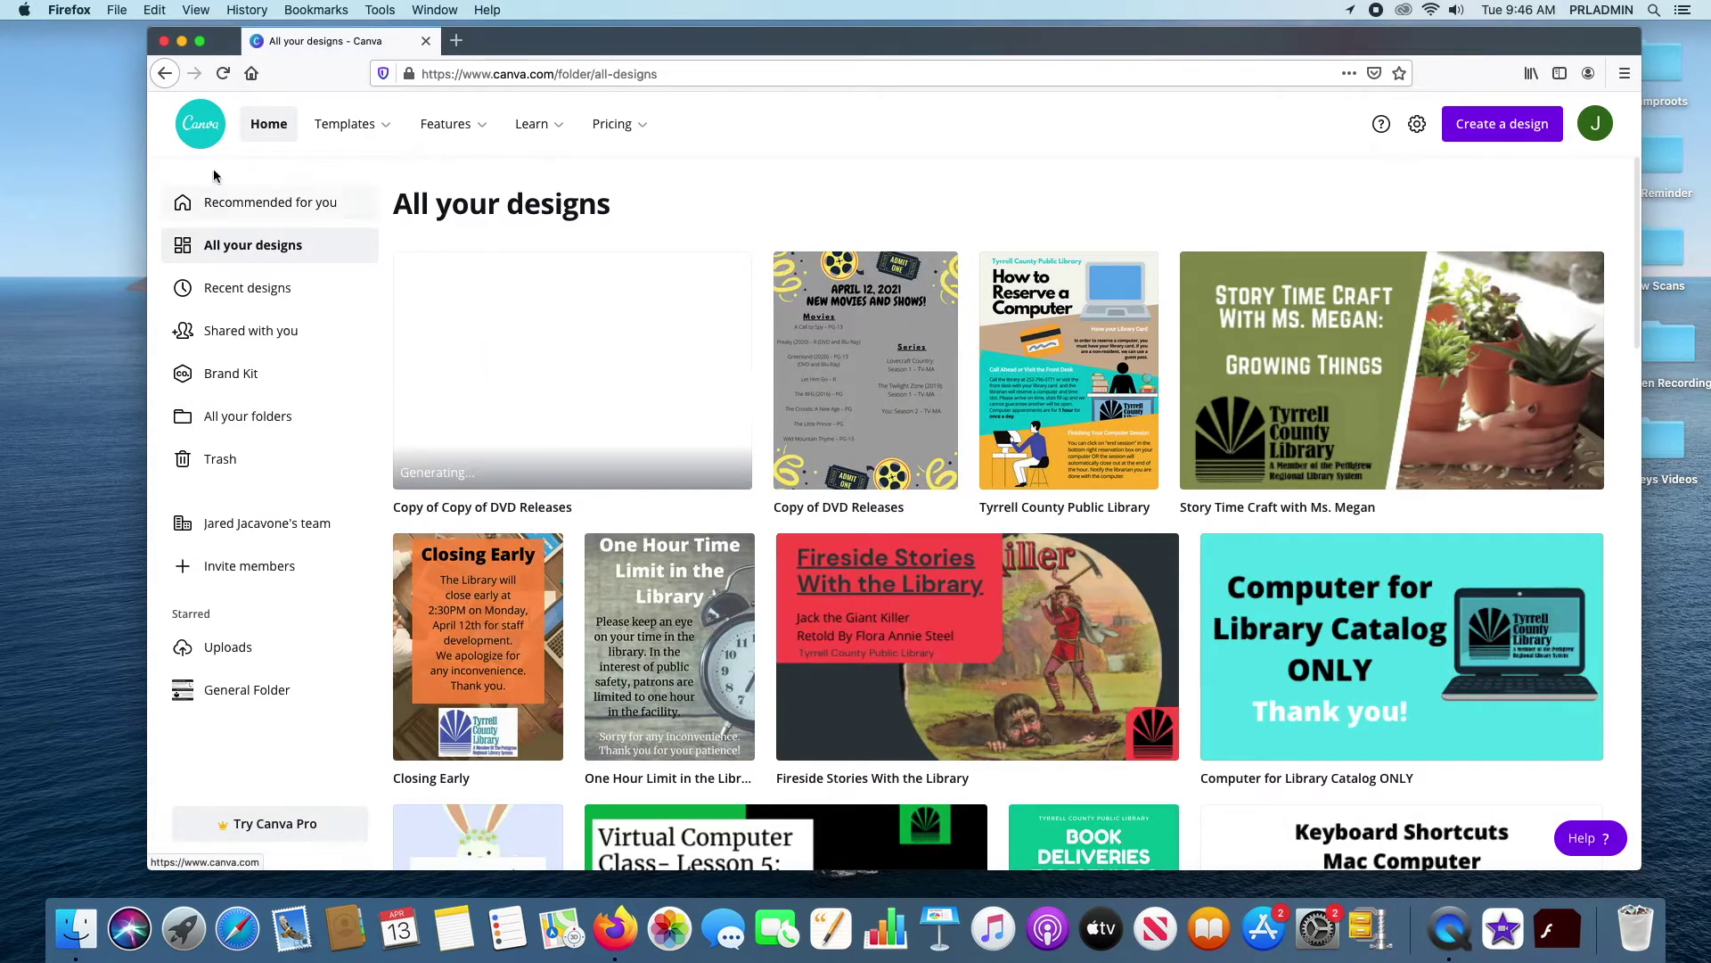
click(165, 73)
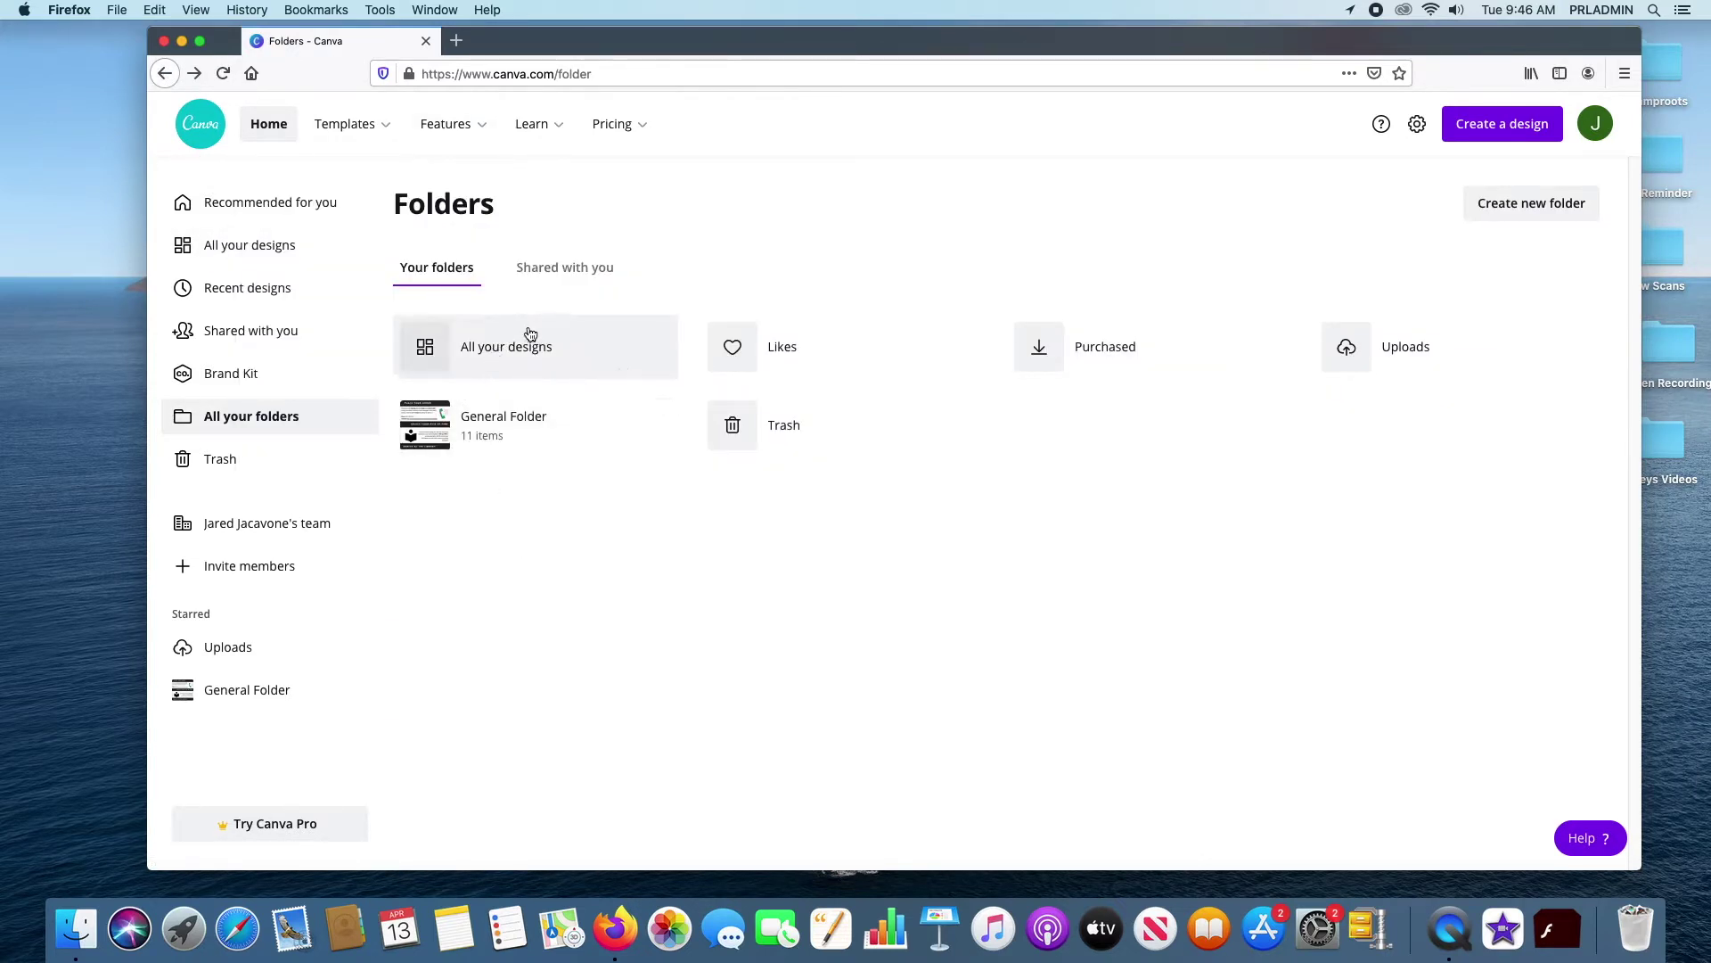
click(560, 269)
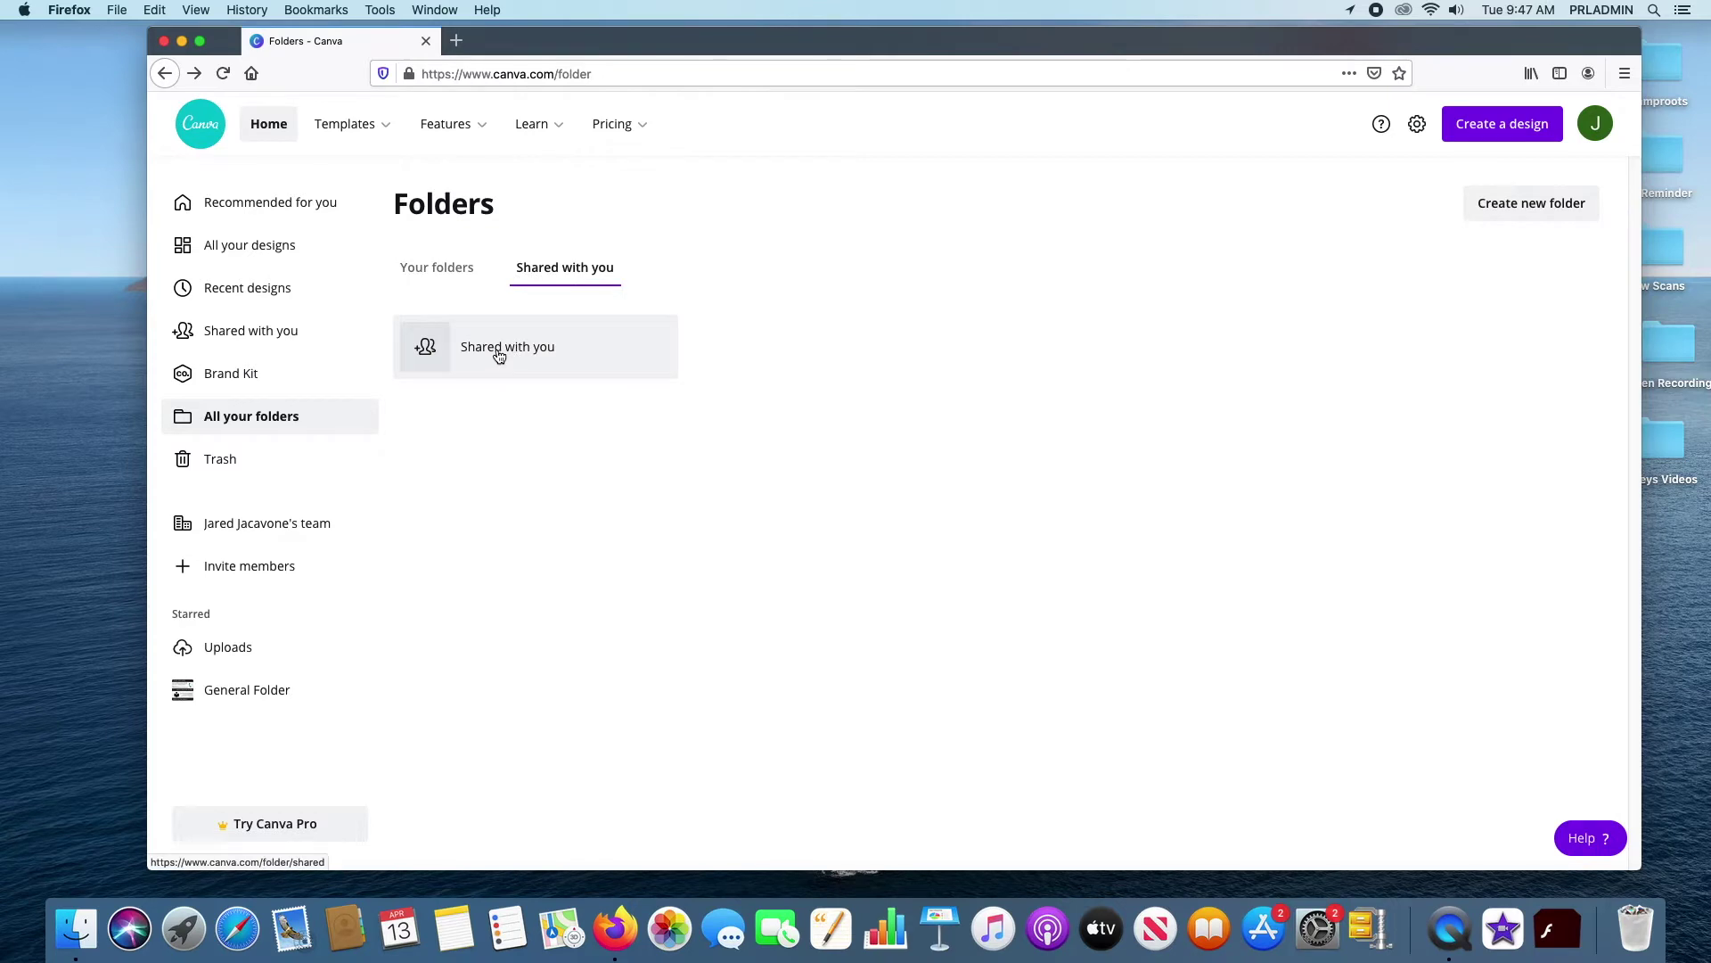
click(451, 268)
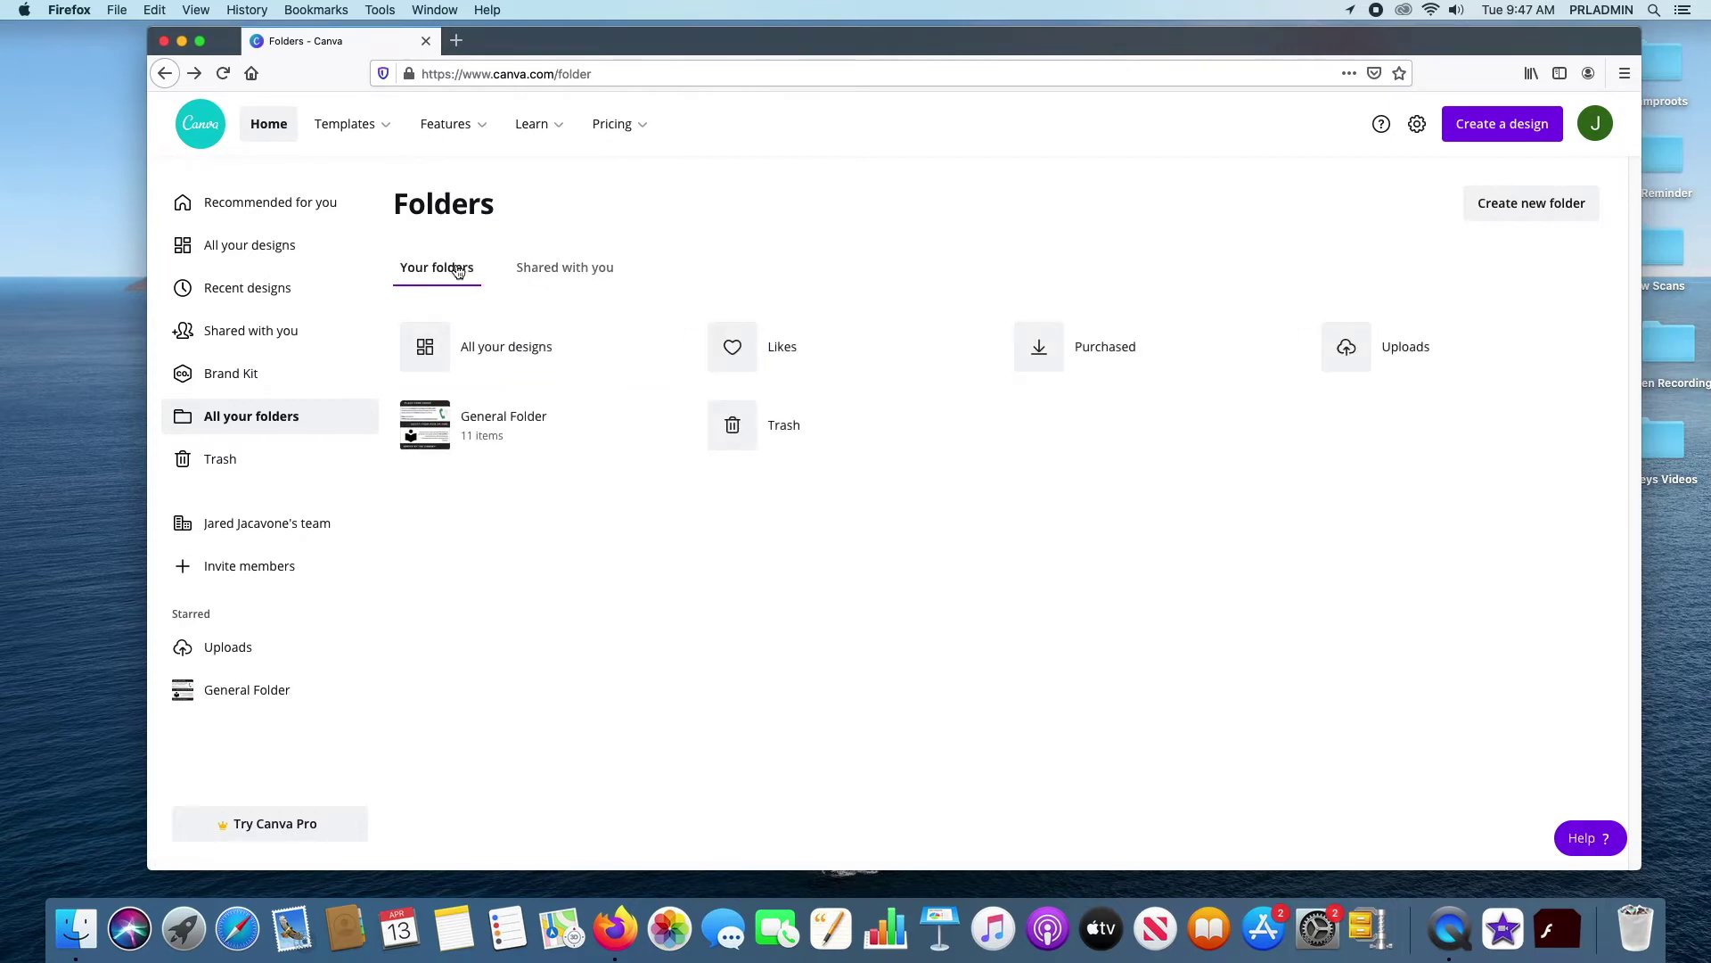
Browse the General Folder's contents and return to the Folders overview
click(501, 430)
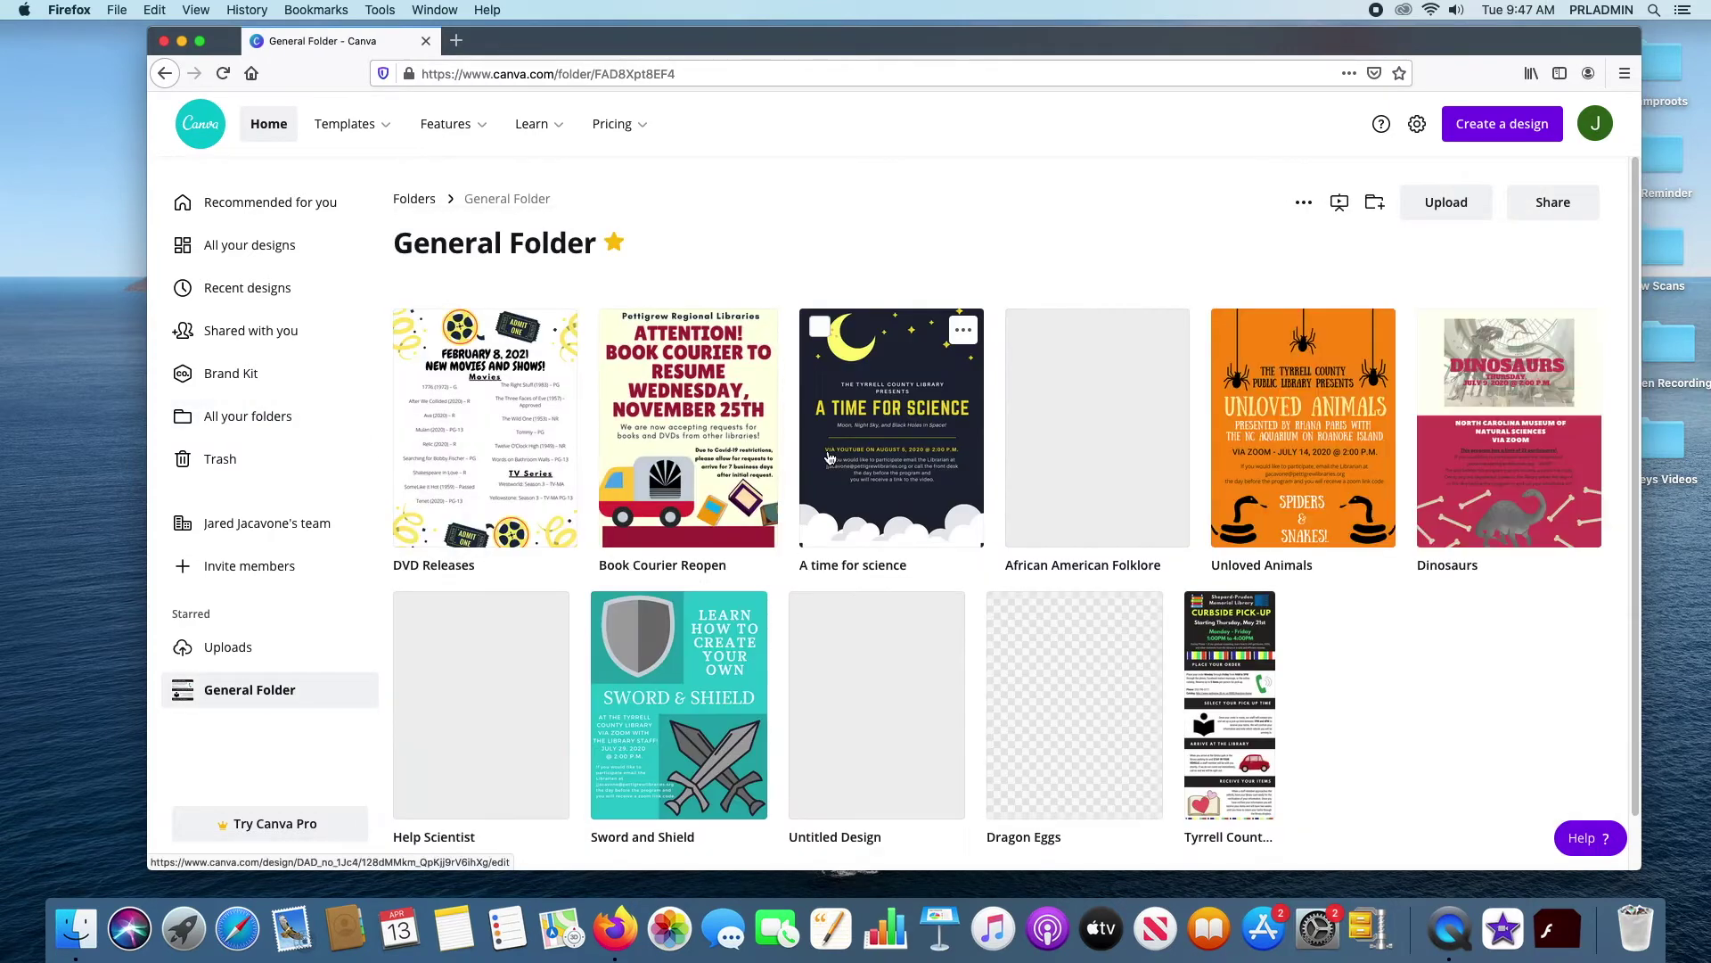
scroll(900, 442, down, 1)
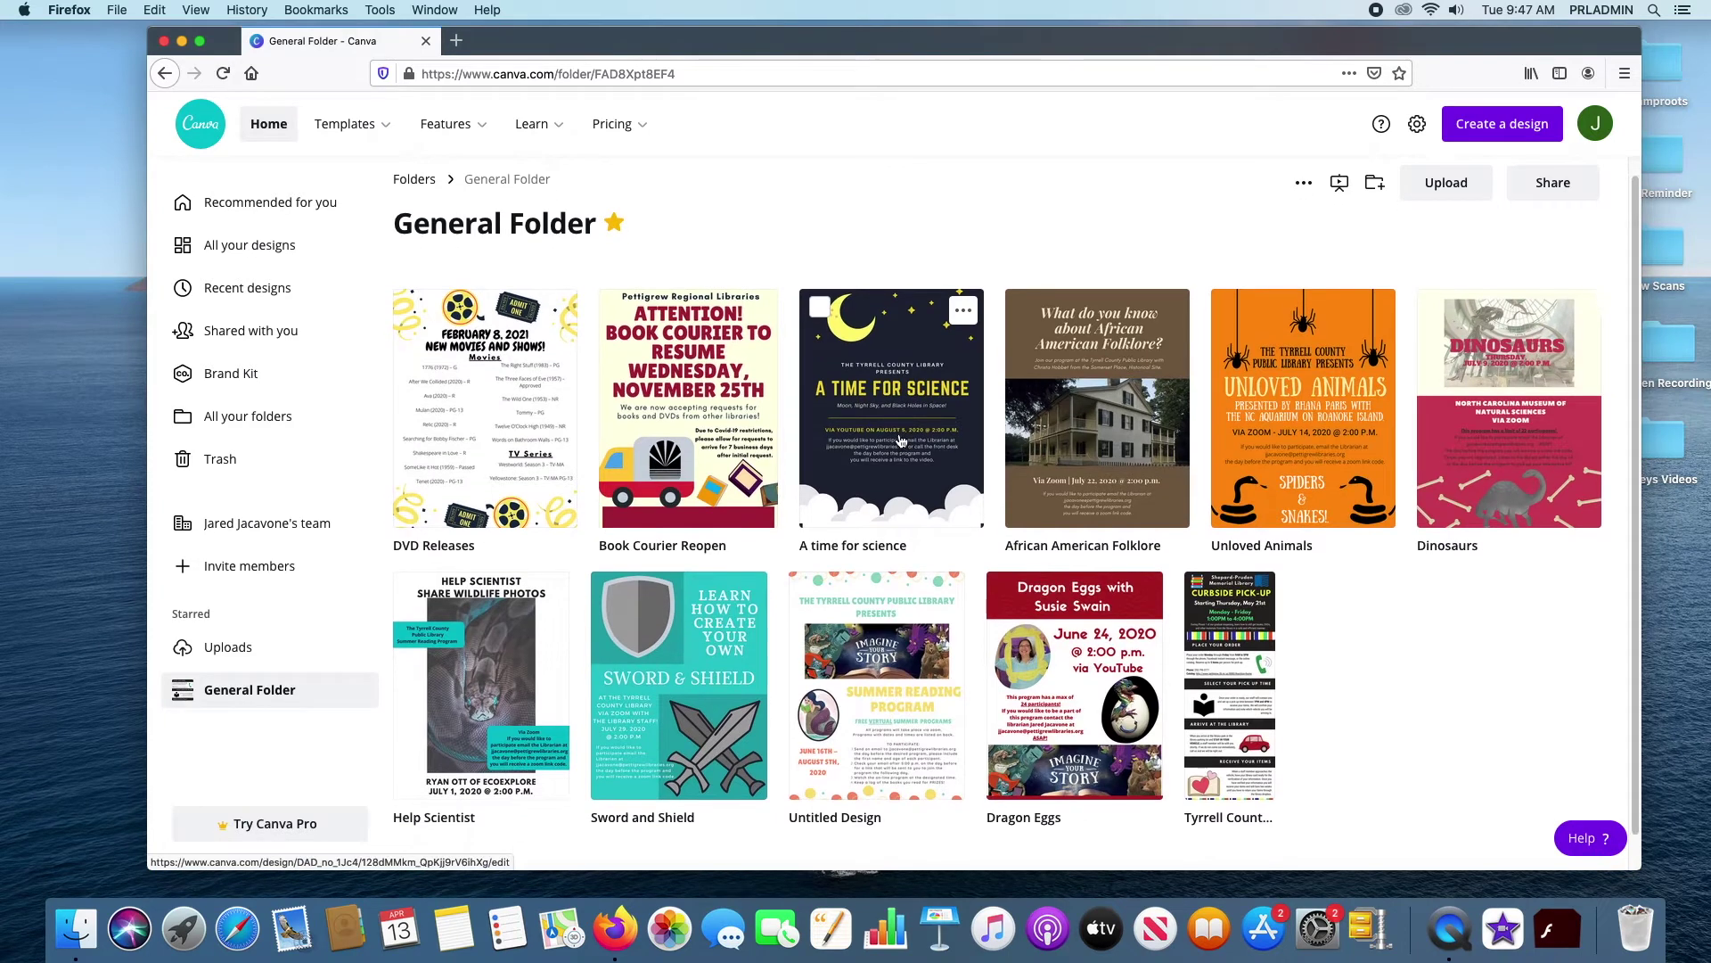
scroll(900, 442, up, 1)
mouse_move(439, 134)
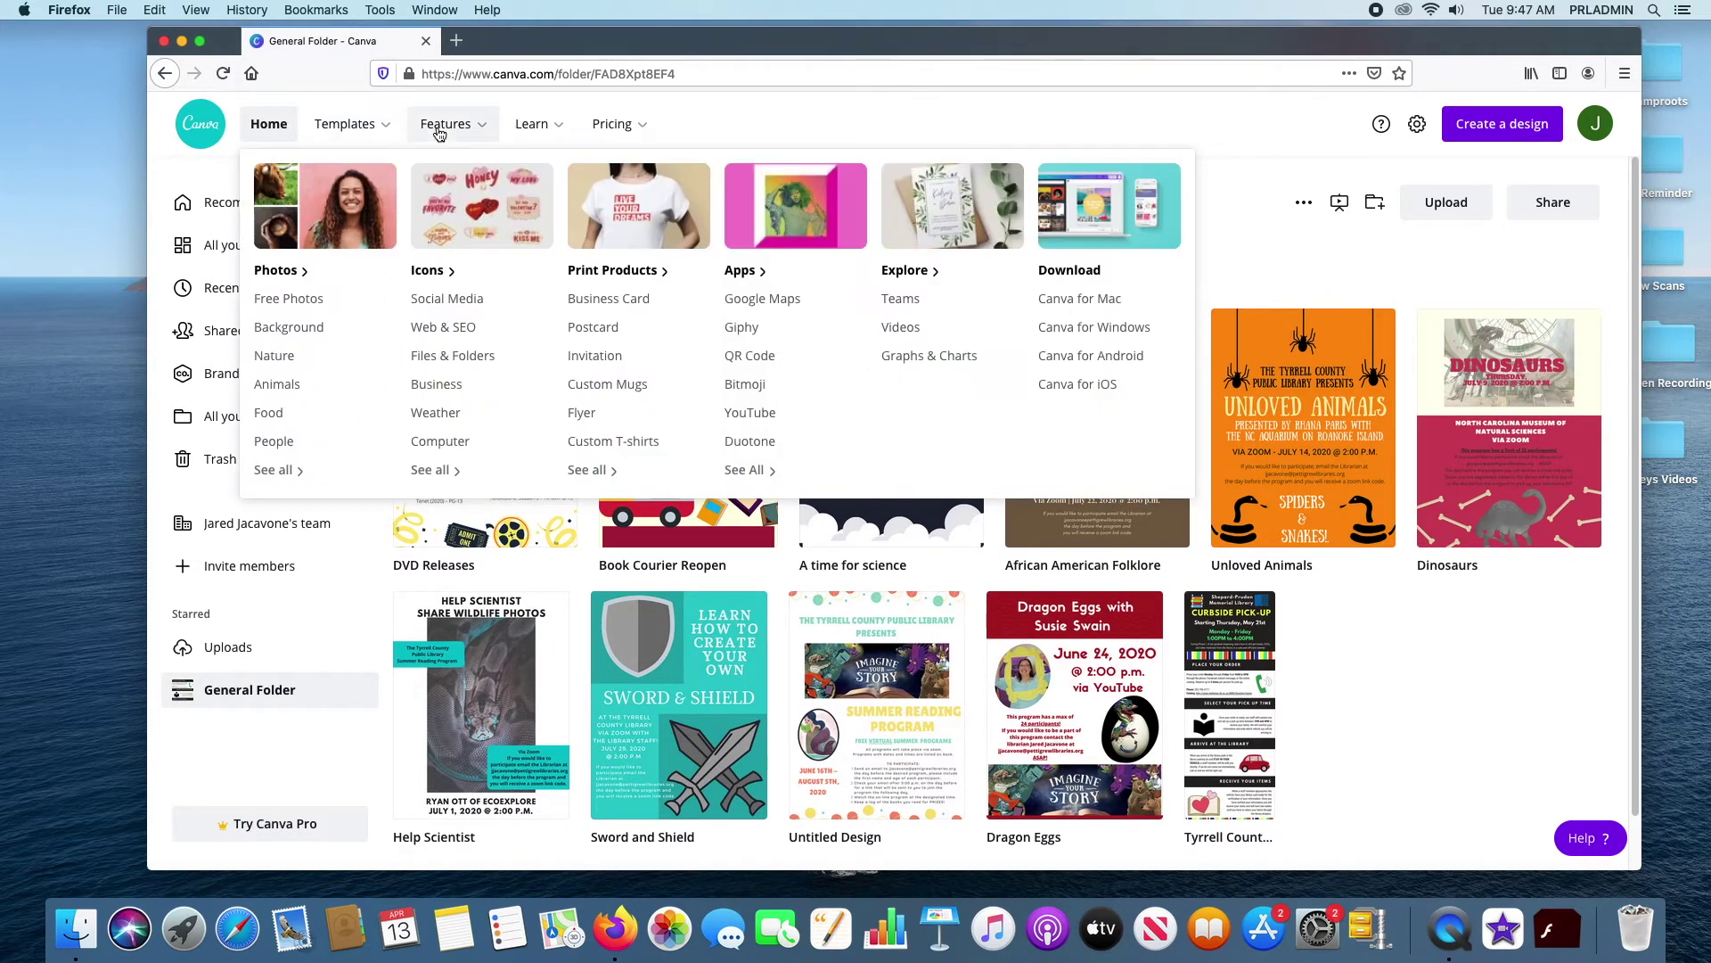
click(166, 77)
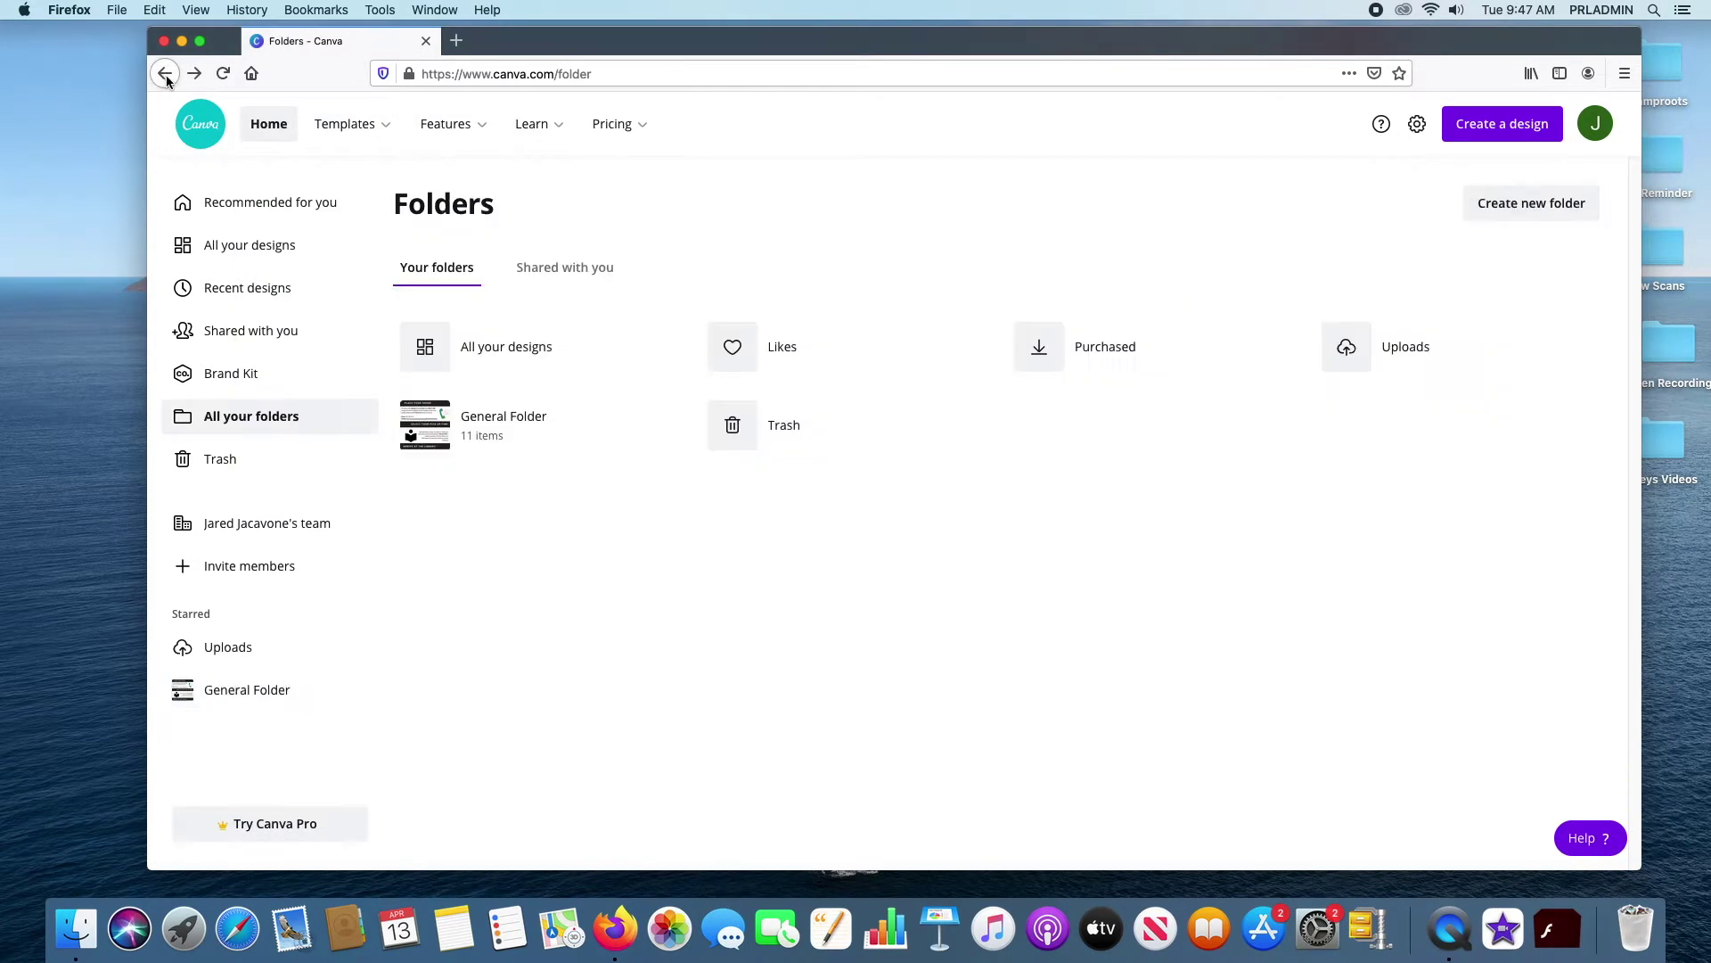
Look inside the Trash folder, return to Folders, and start creating a new folder
click(800, 443)
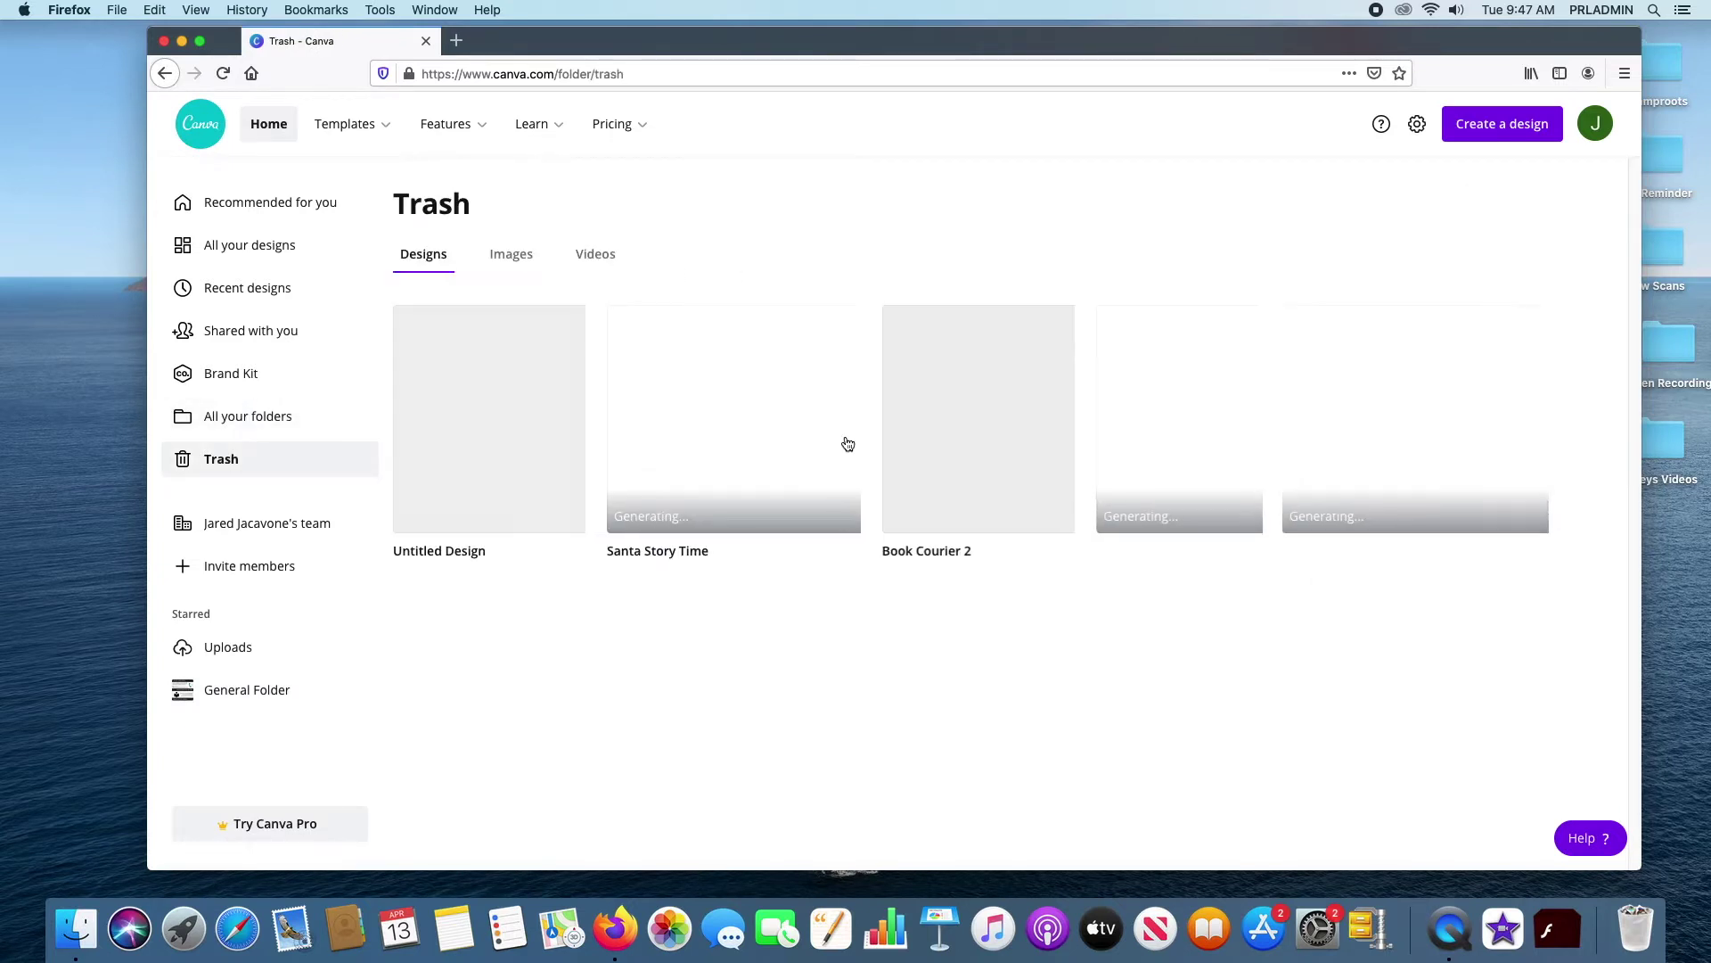
mouse_move(362, 154)
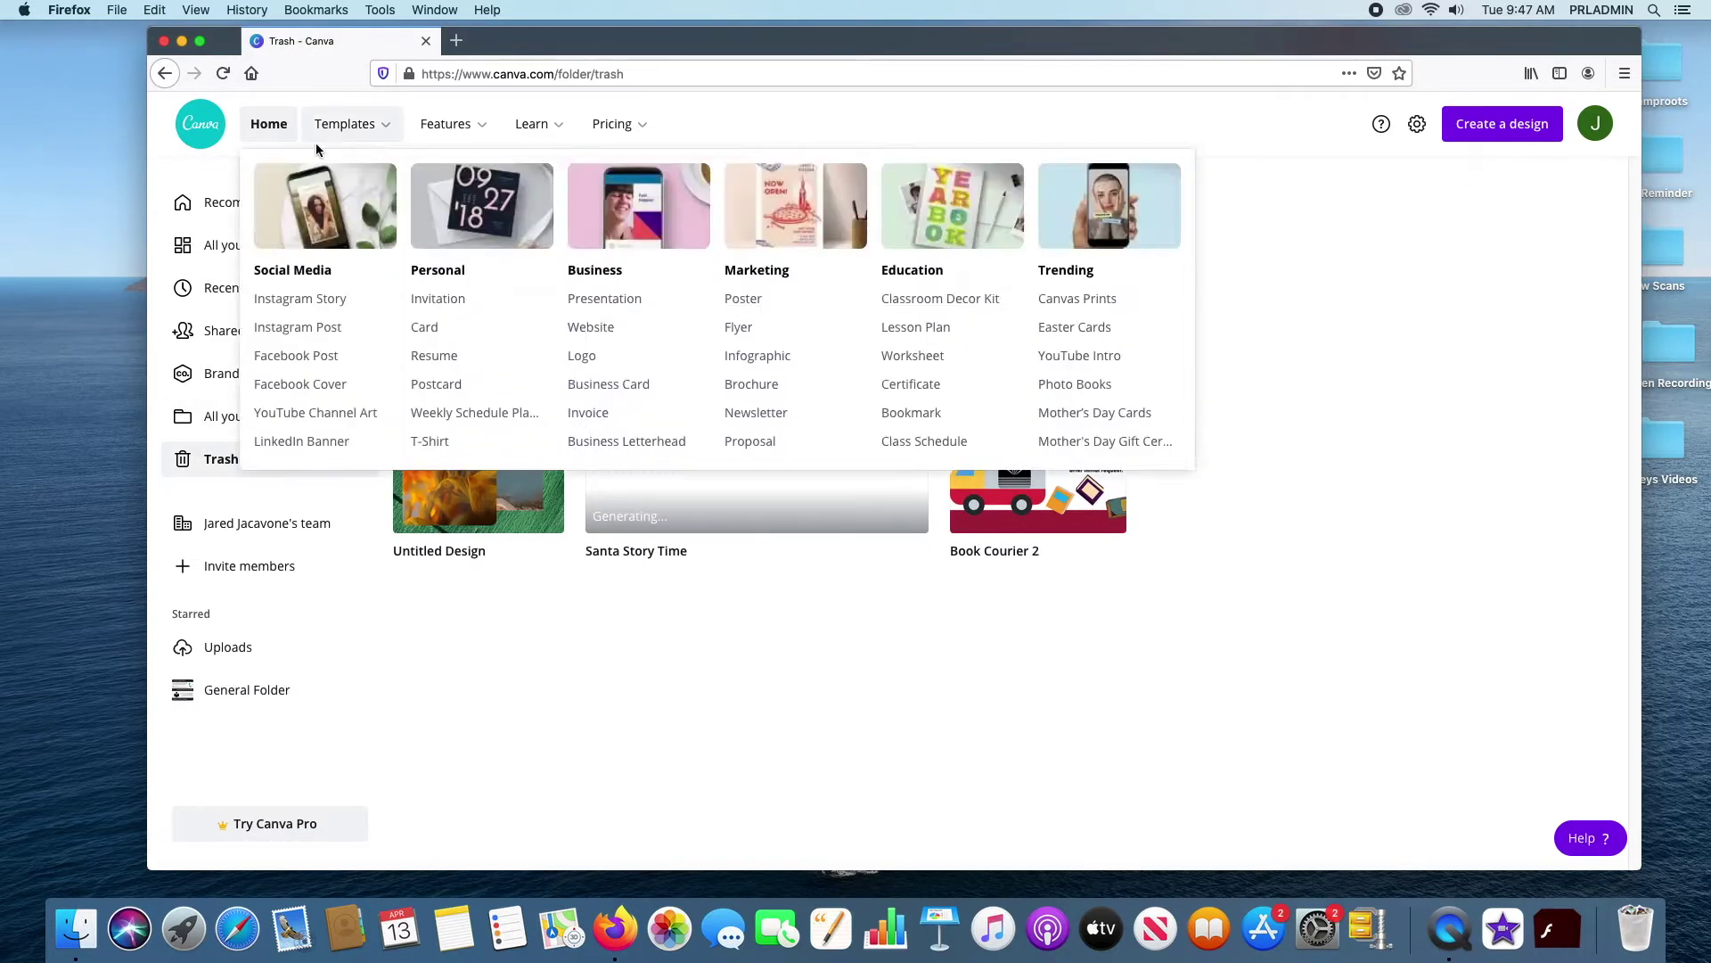
click(168, 75)
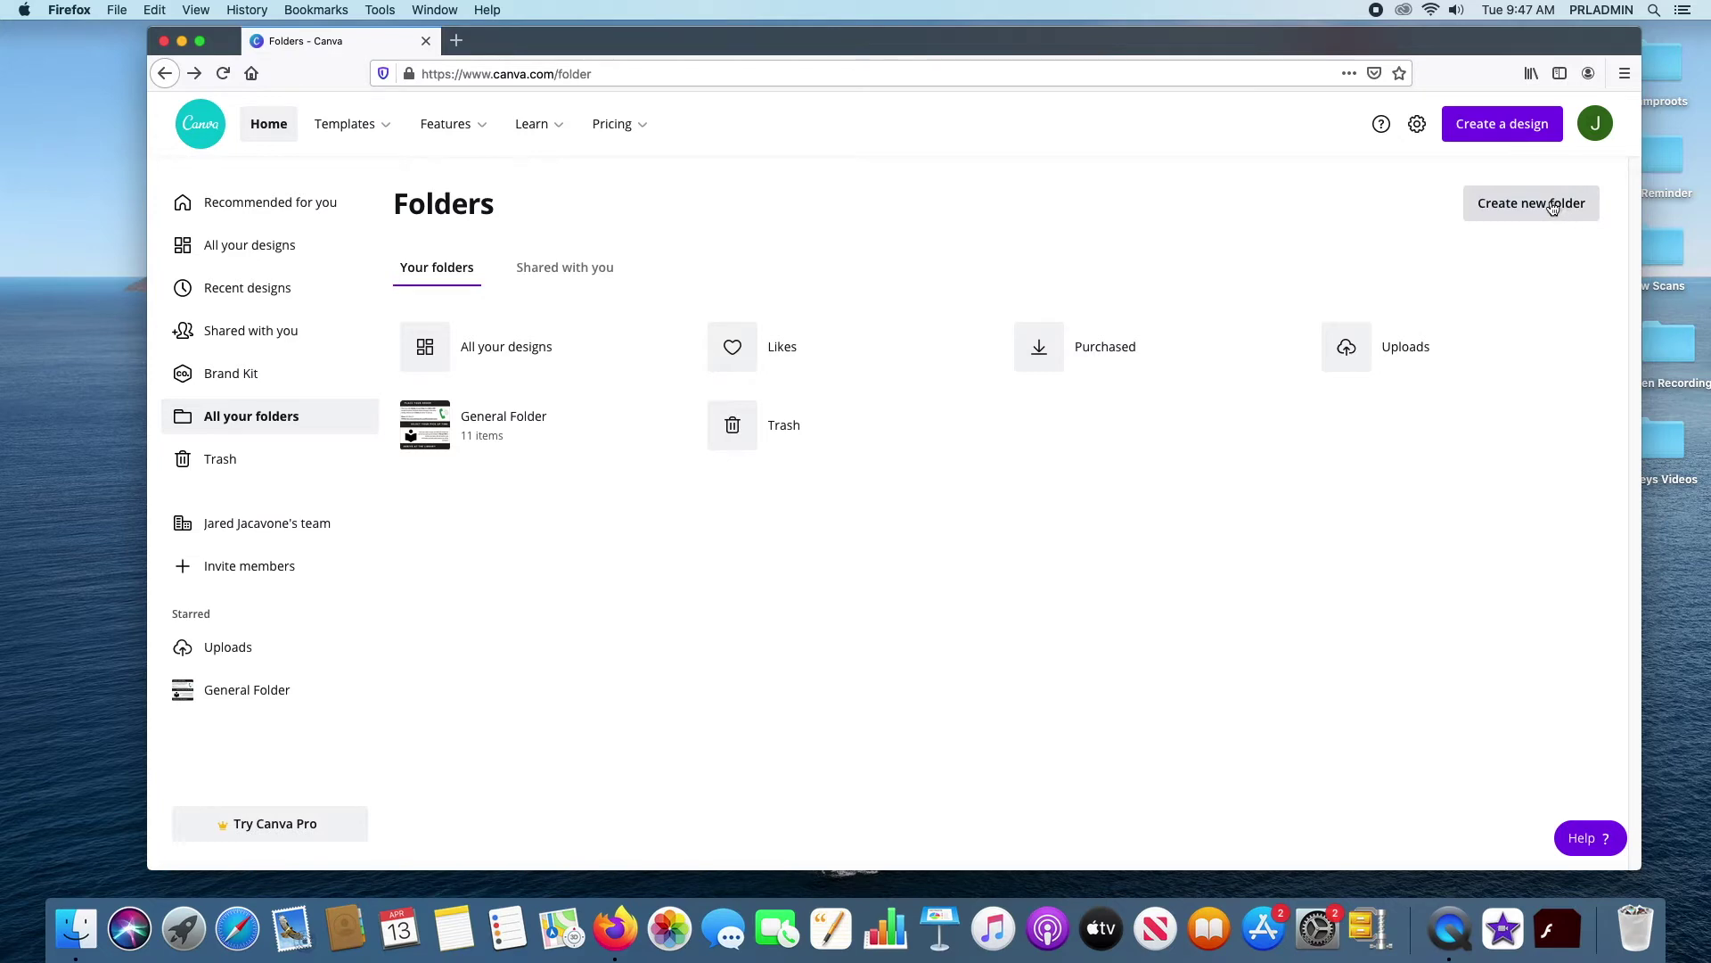
click(1511, 191)
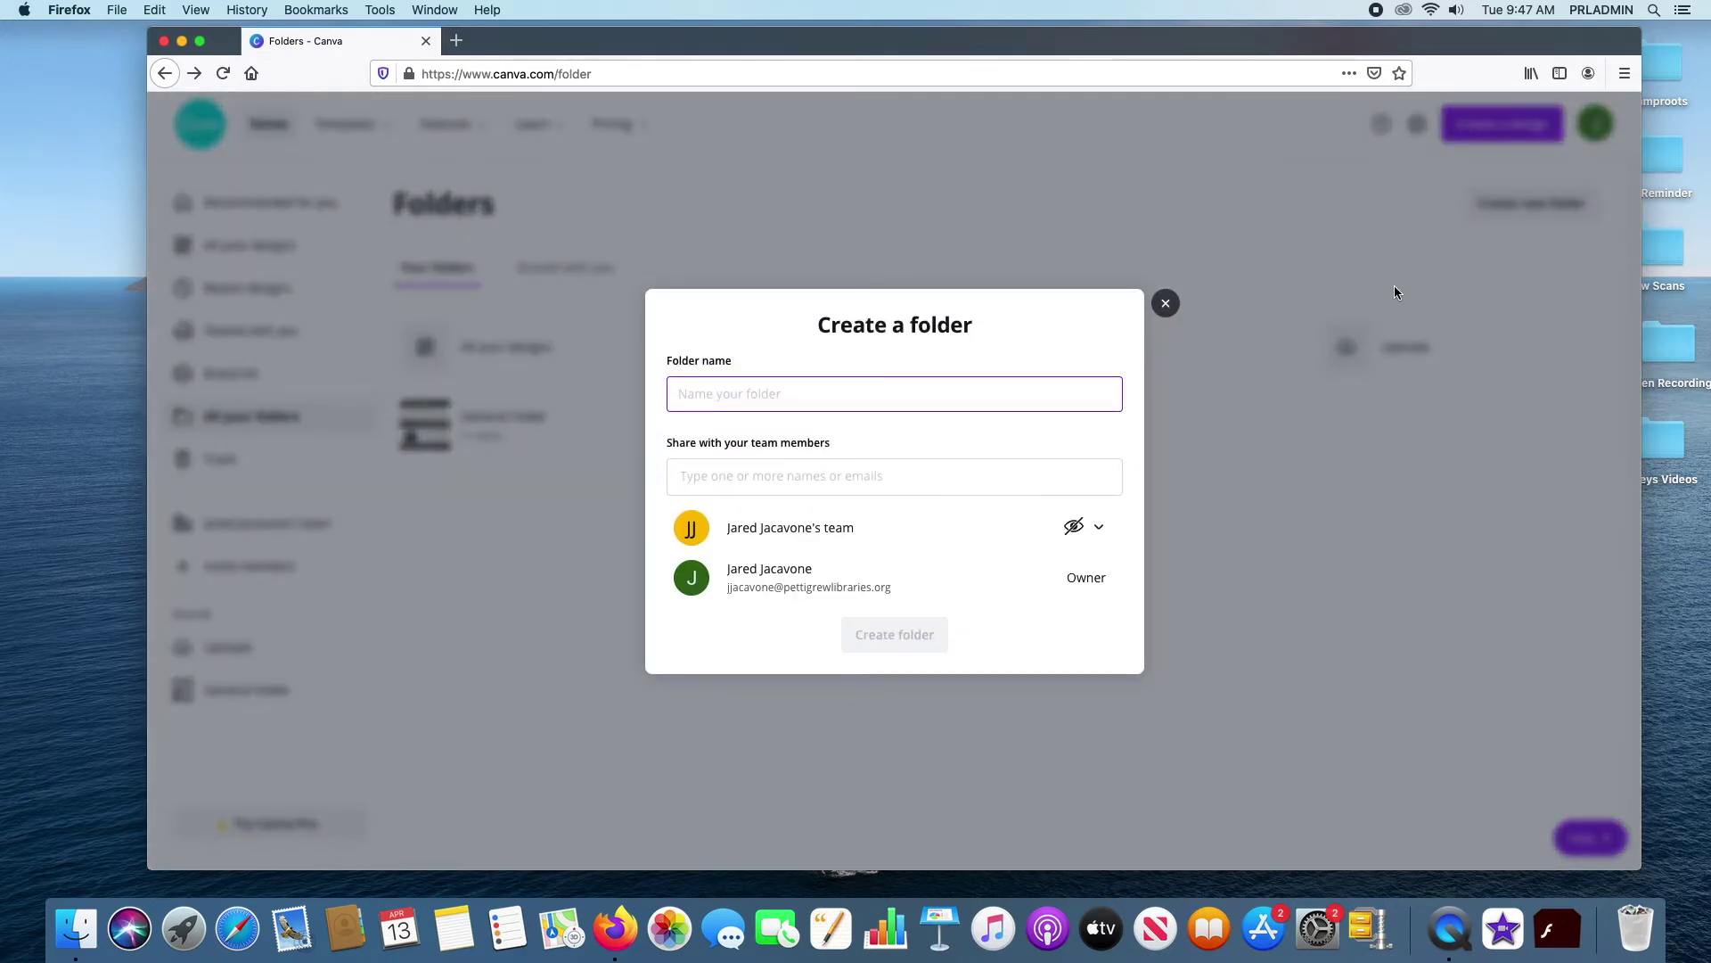
Create 'Test Folder' with the team set to Can edit and share
text(Test Folder)
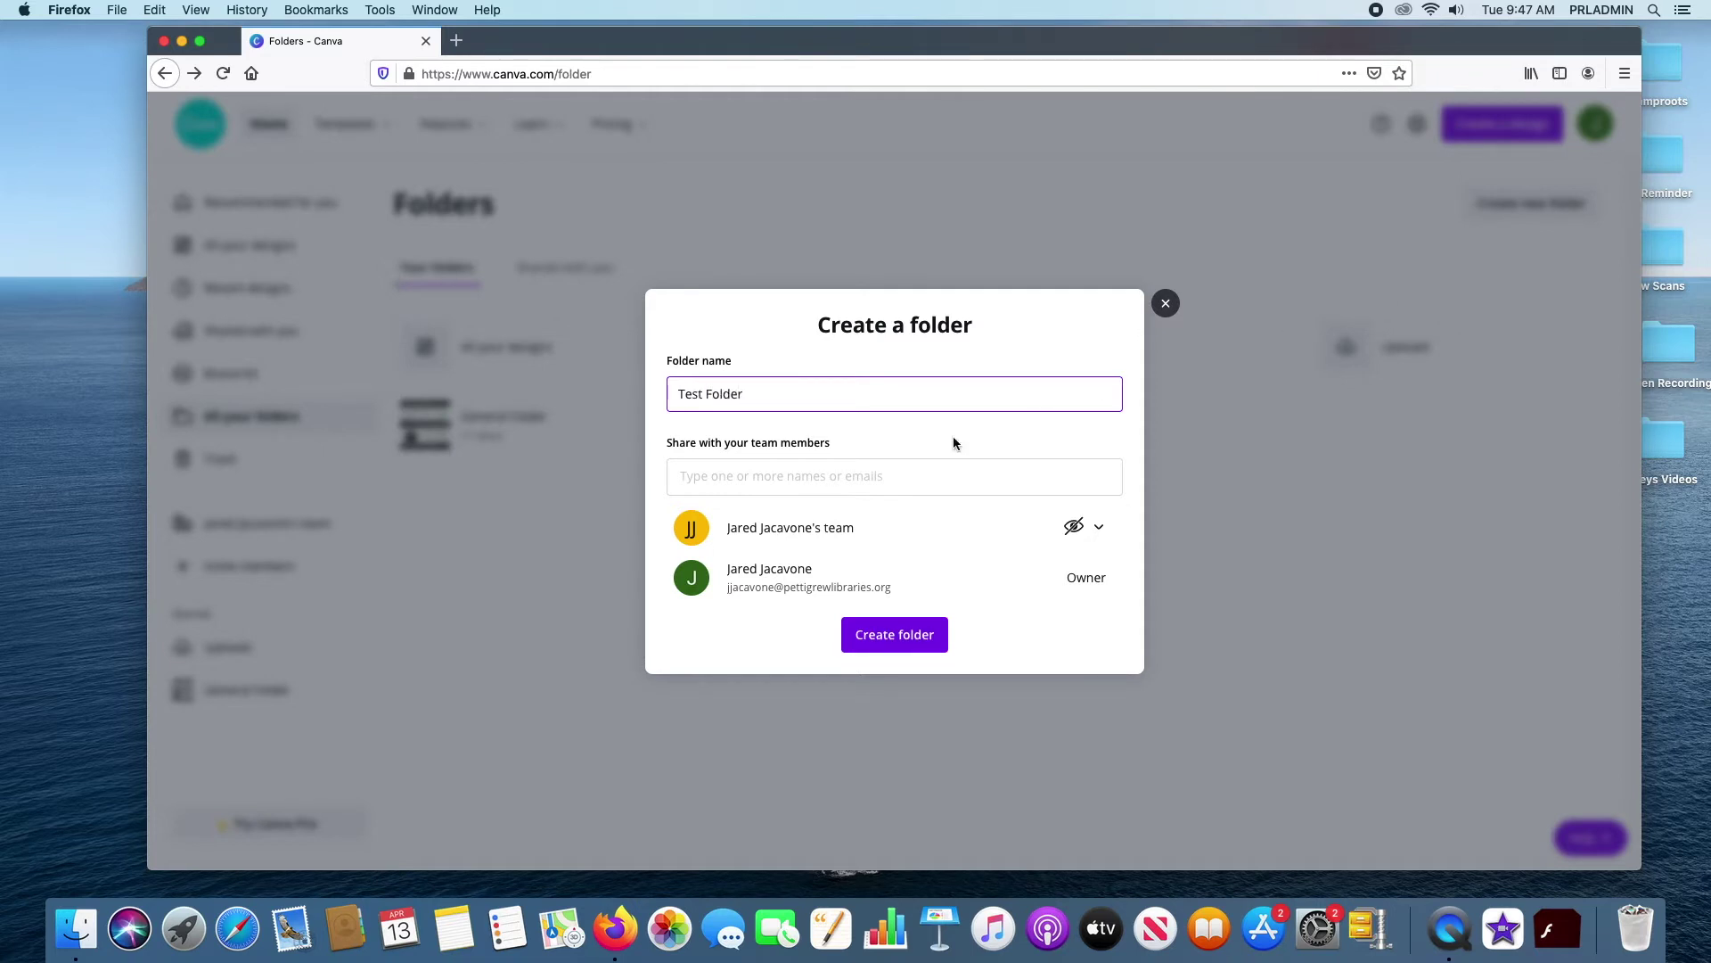
click(792, 476)
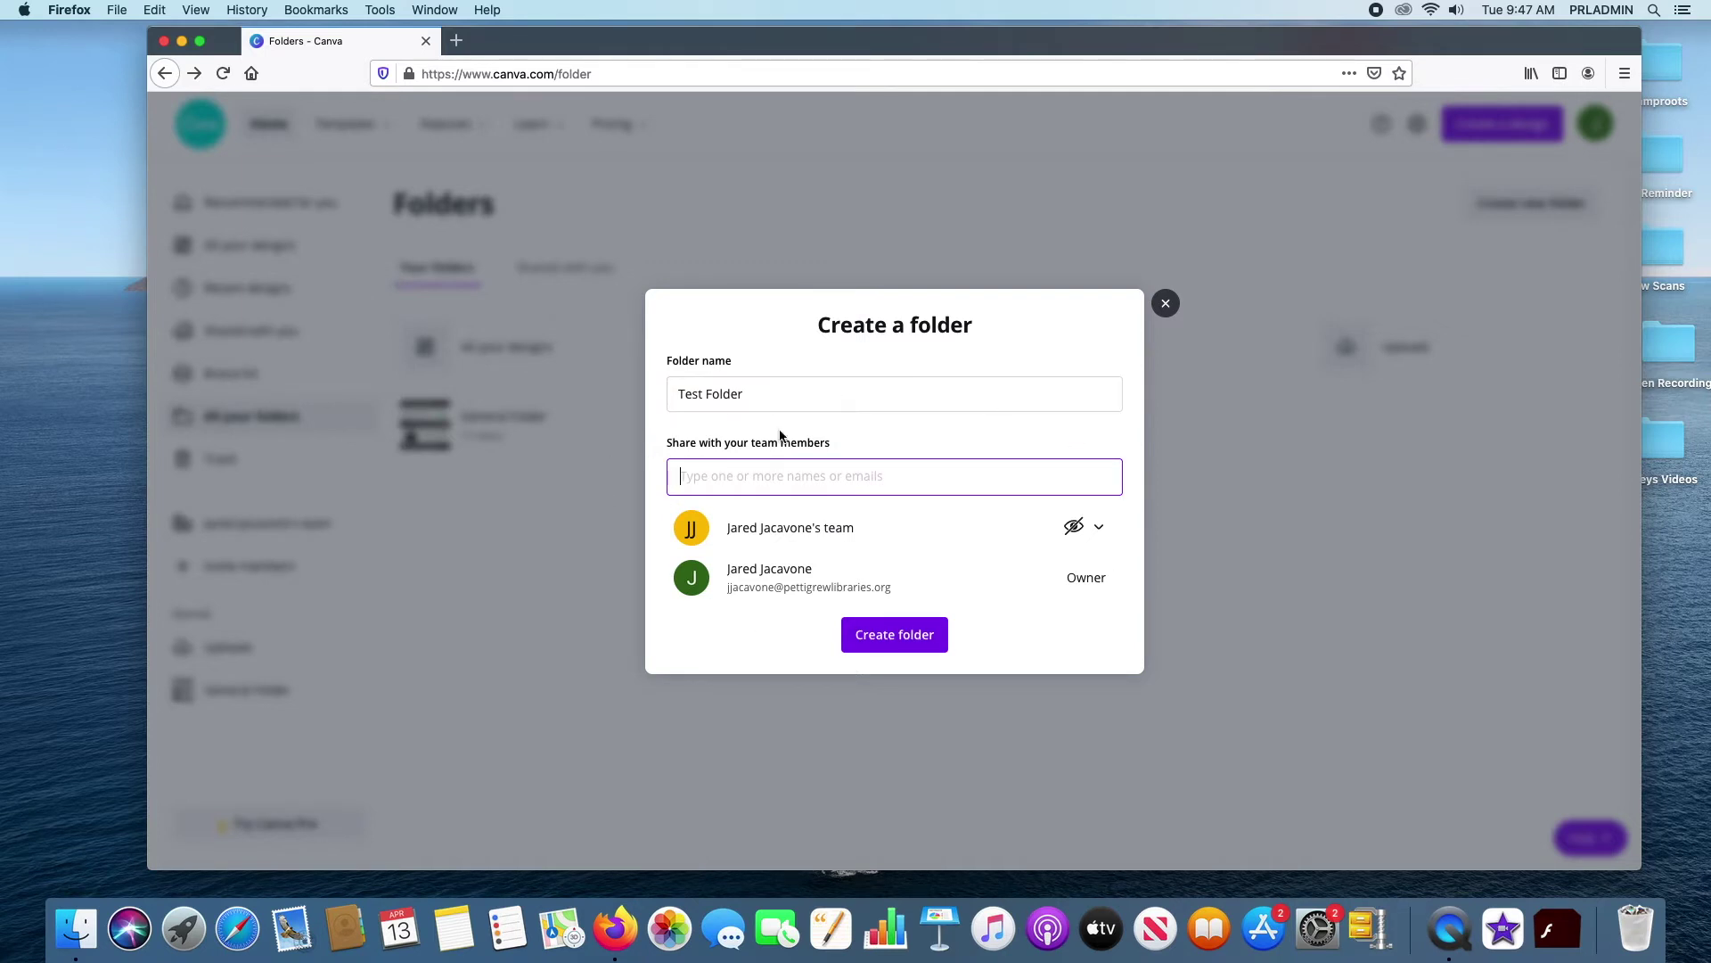
click(1103, 524)
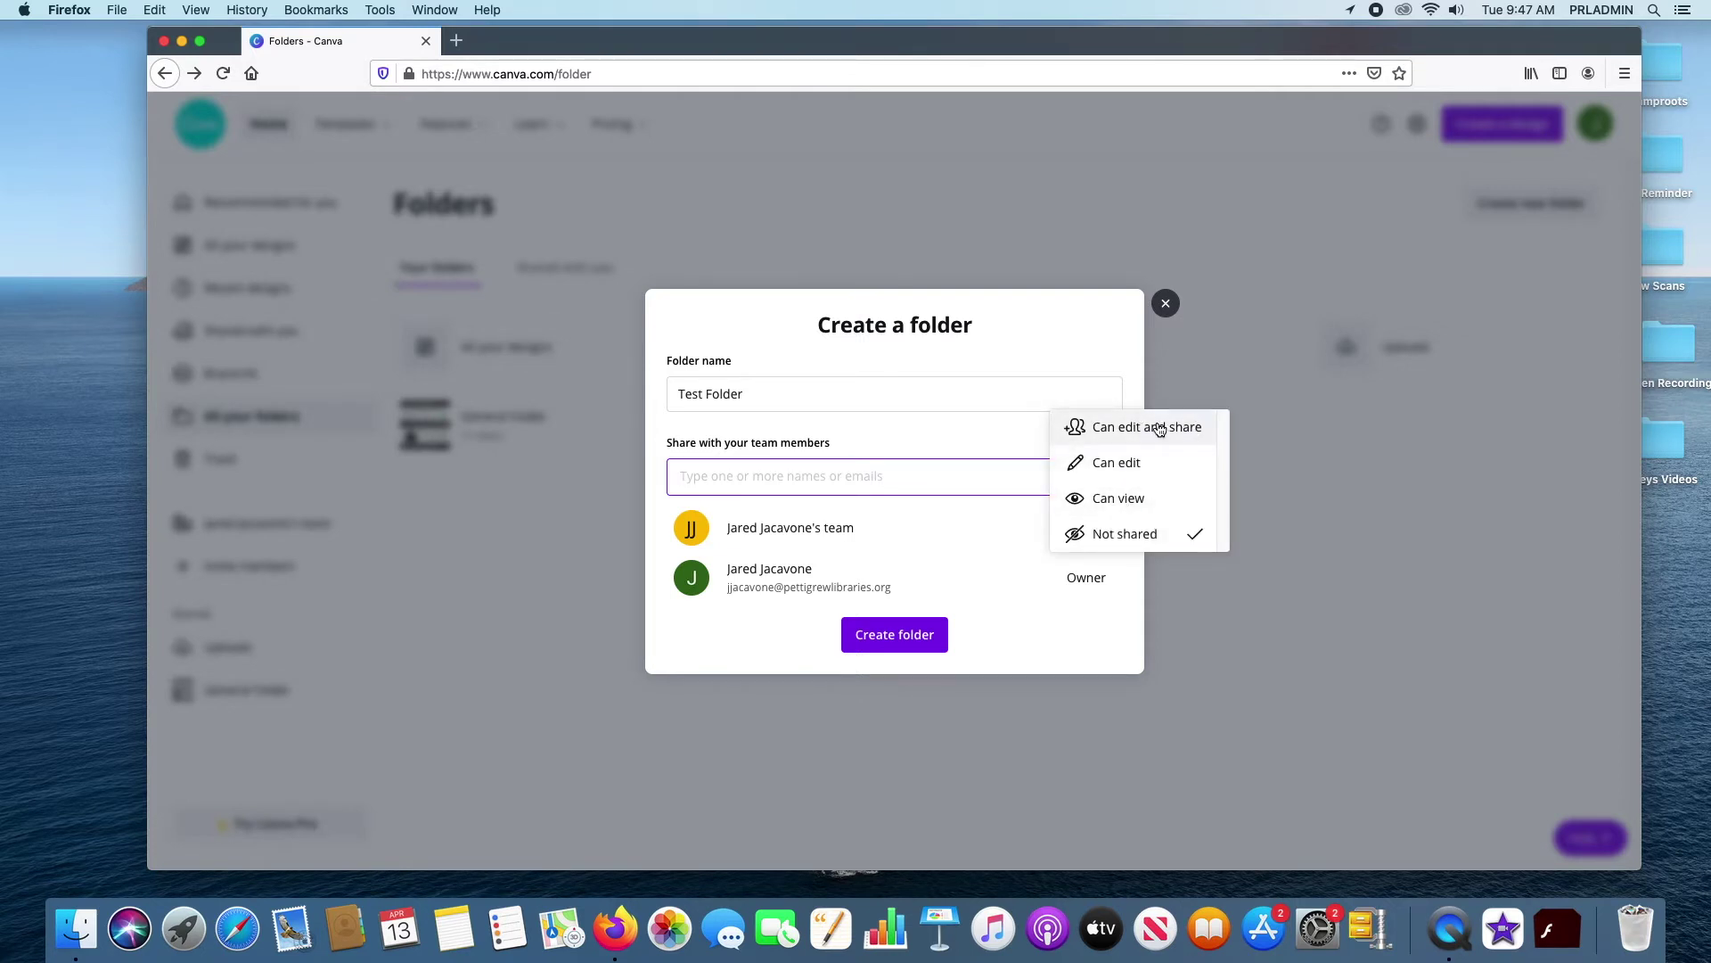
click(1168, 432)
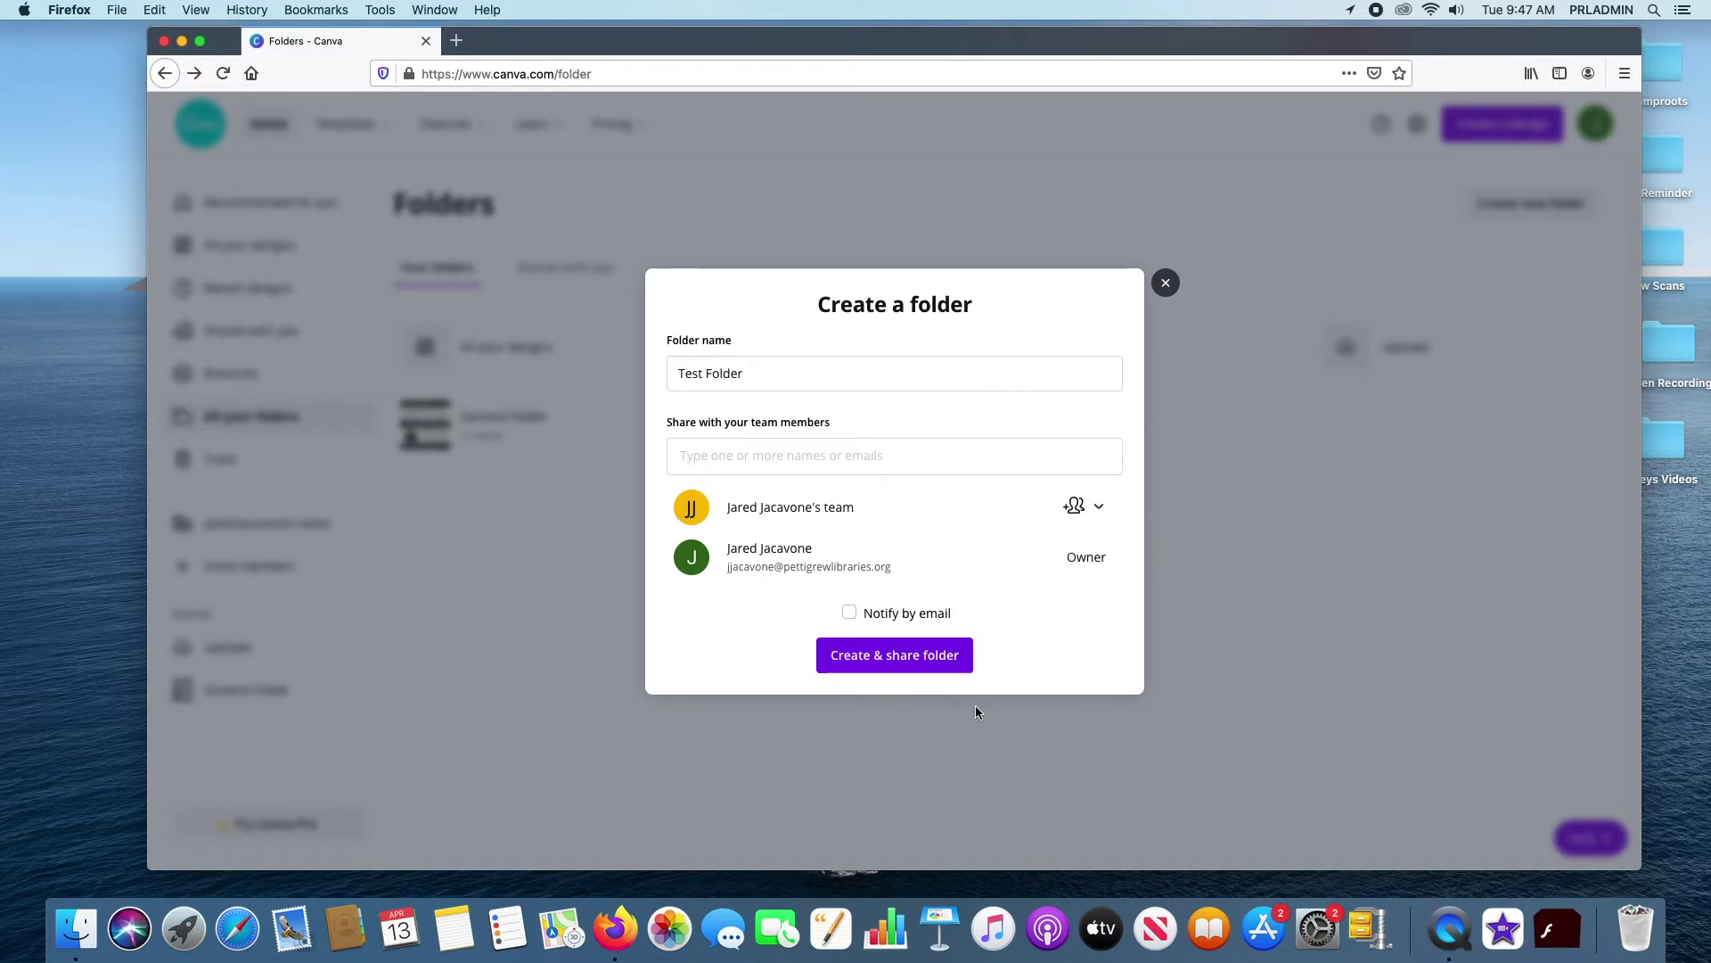
click(870, 661)
click(1083, 509)
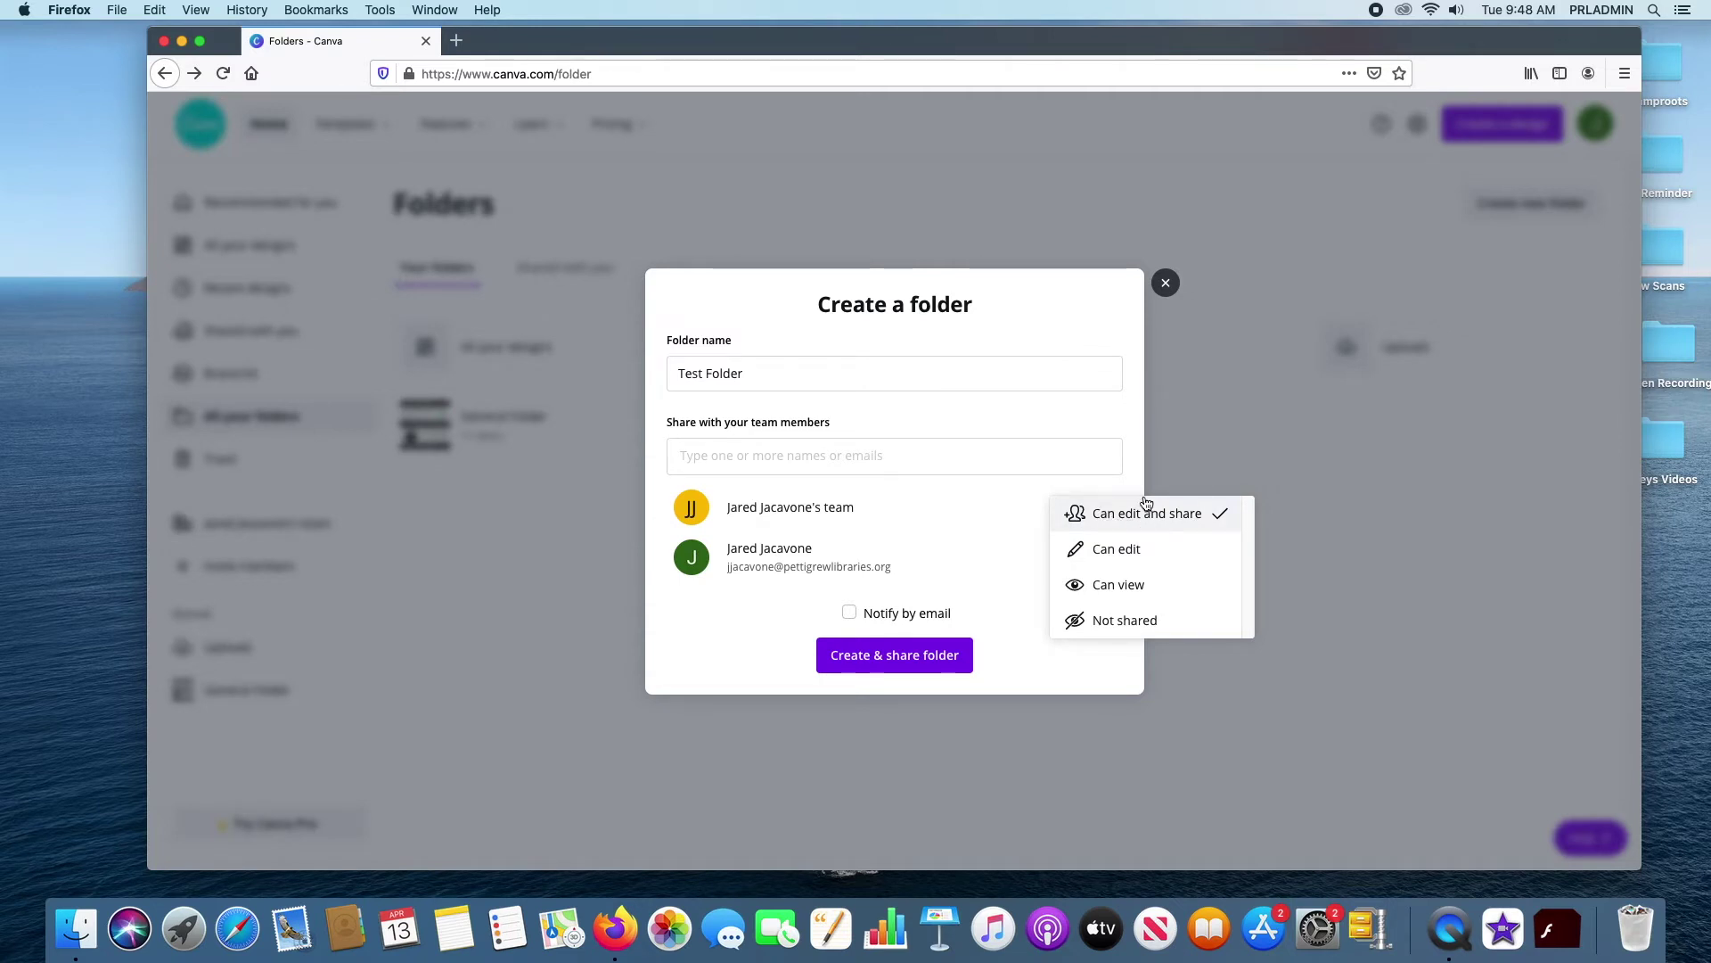
click(1121, 426)
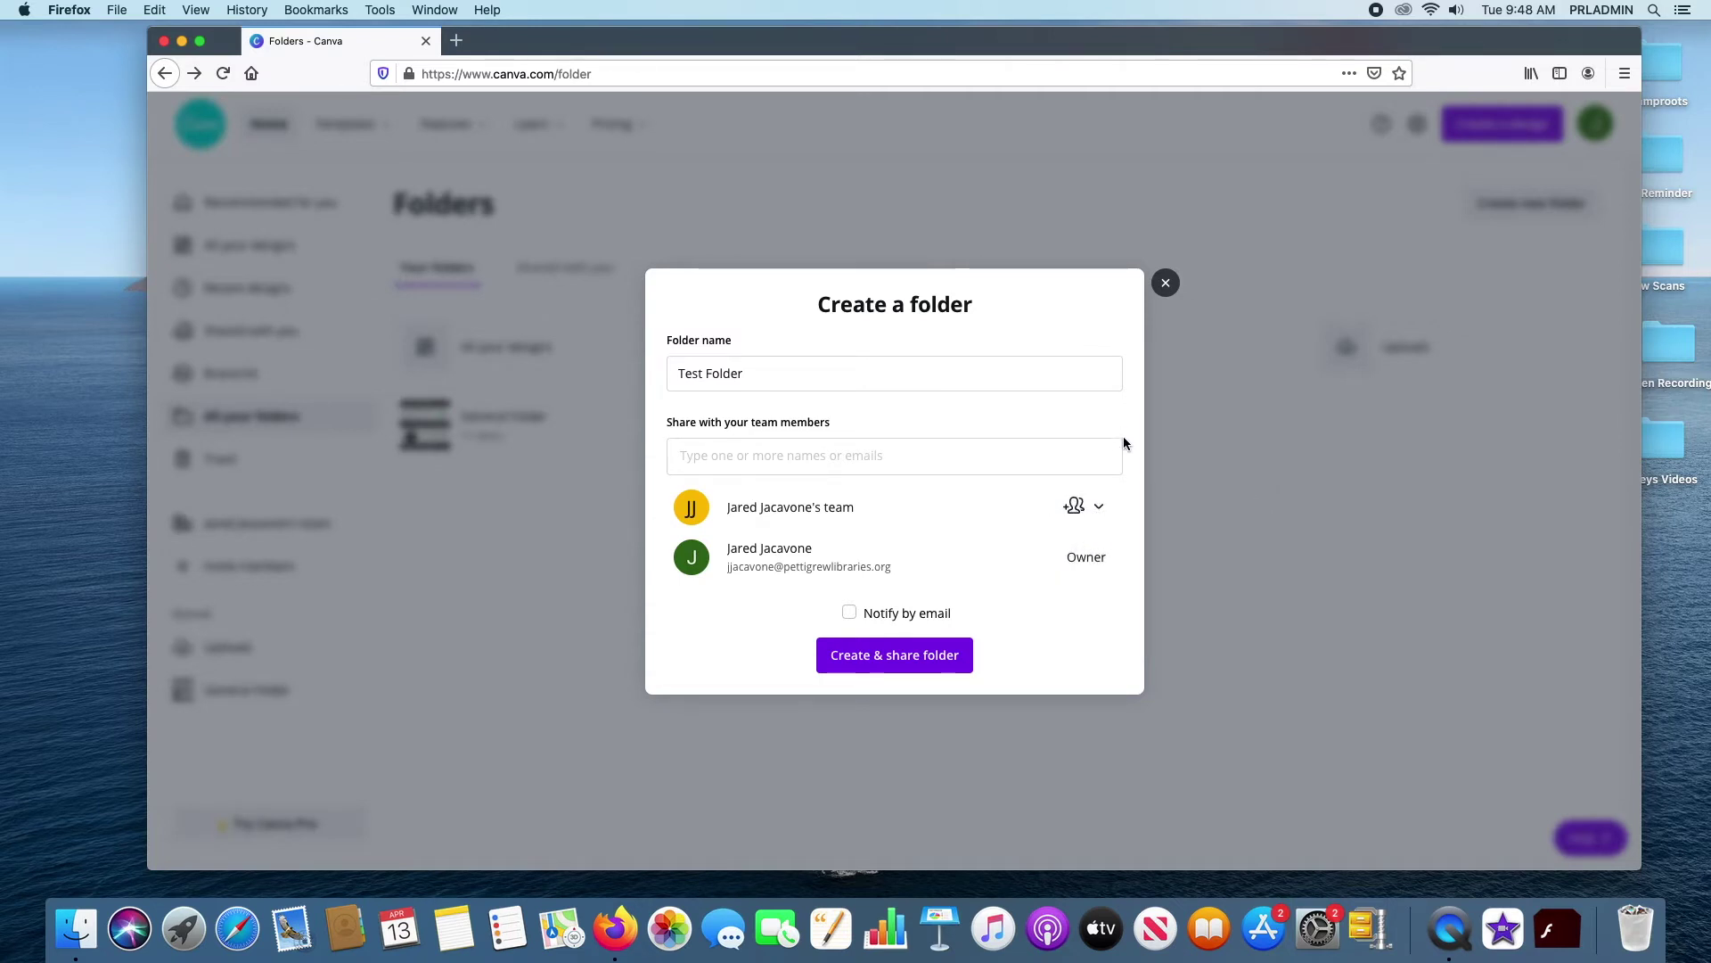
click(892, 660)
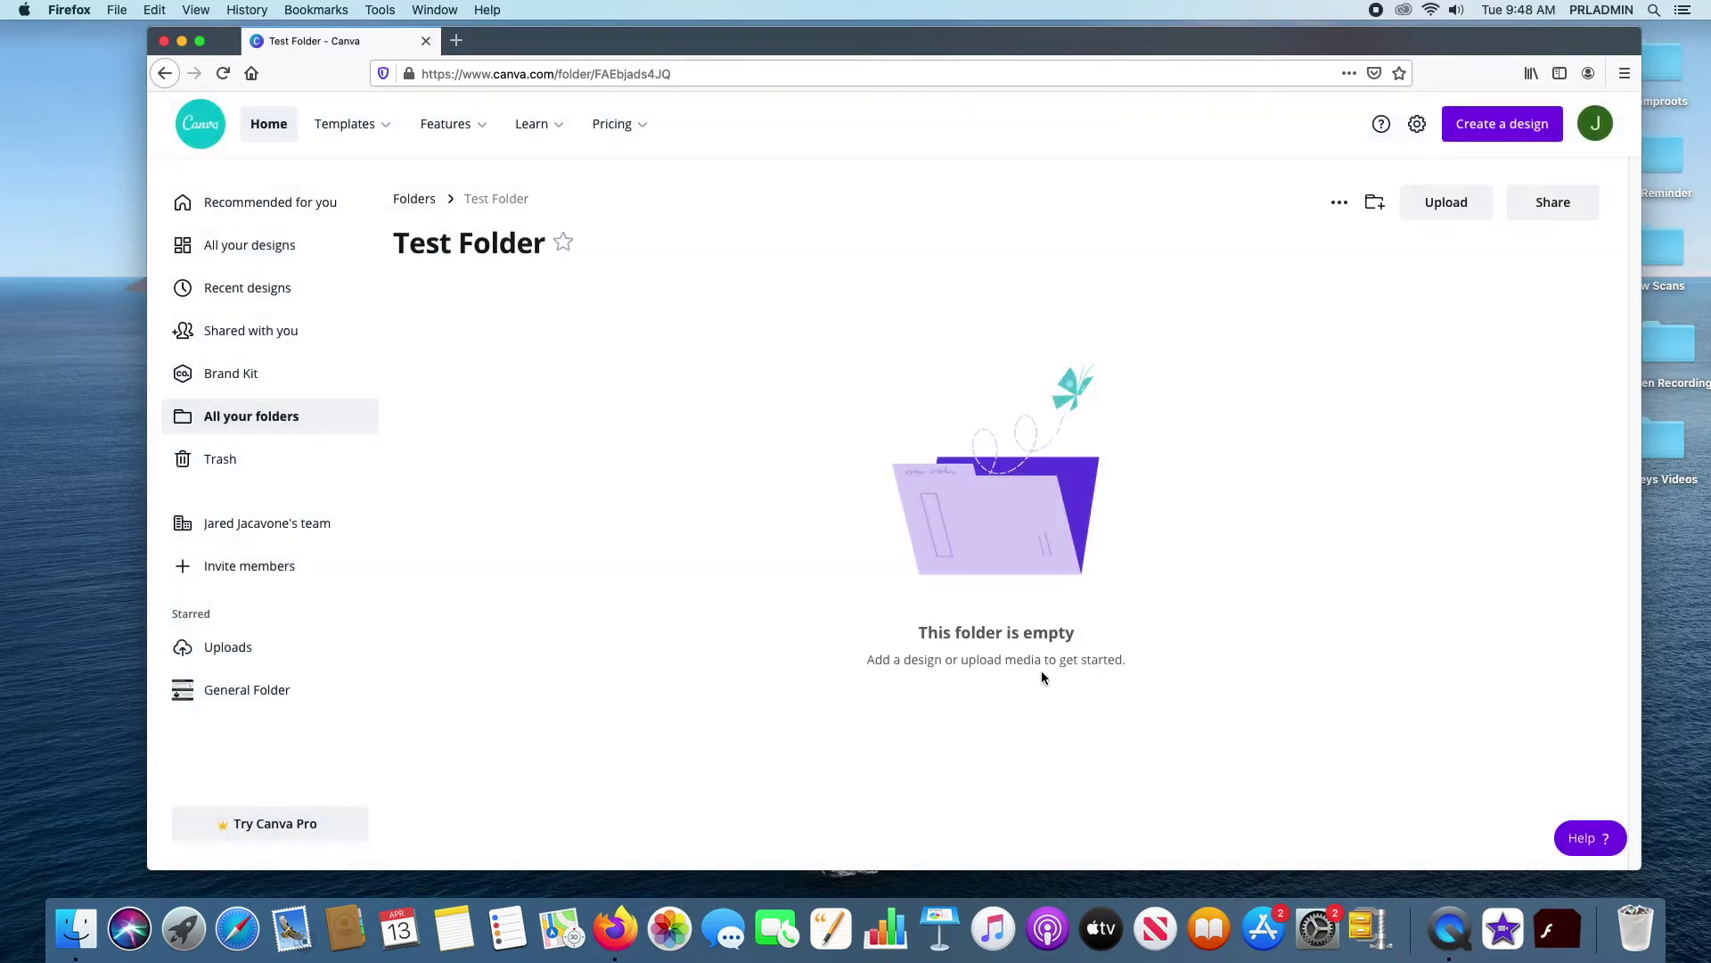
click(426, 205)
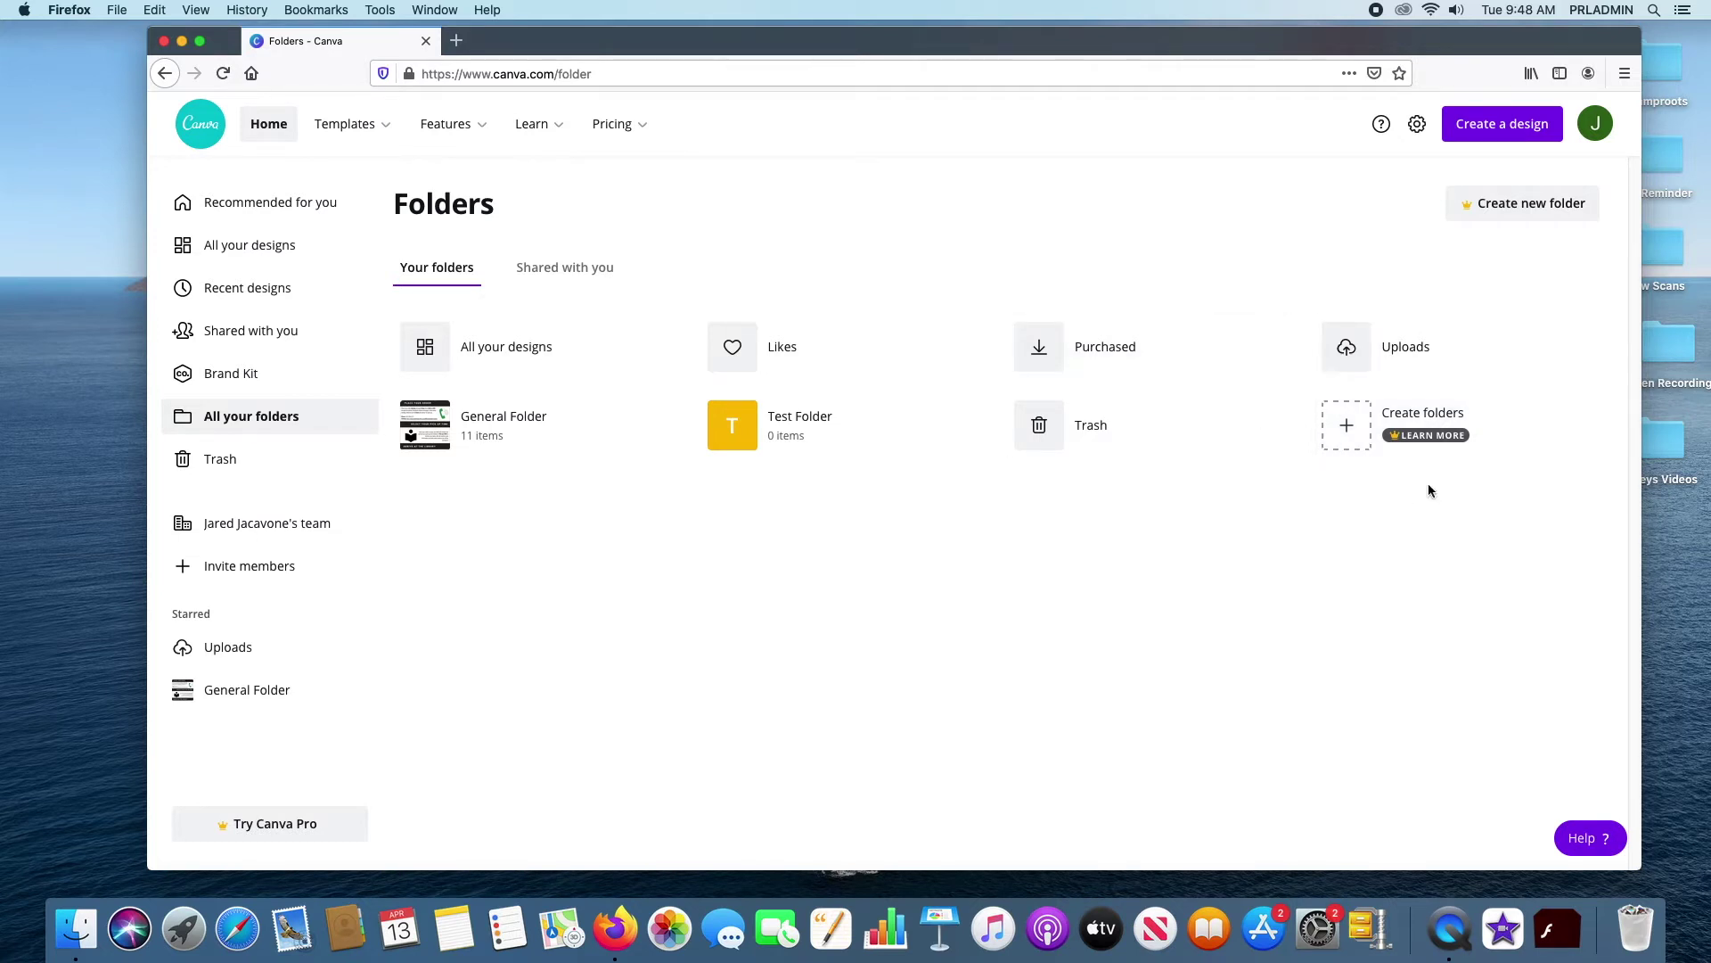
Check the Trash's Designs, Images and Videos tabs, then open the team's page
click(222, 460)
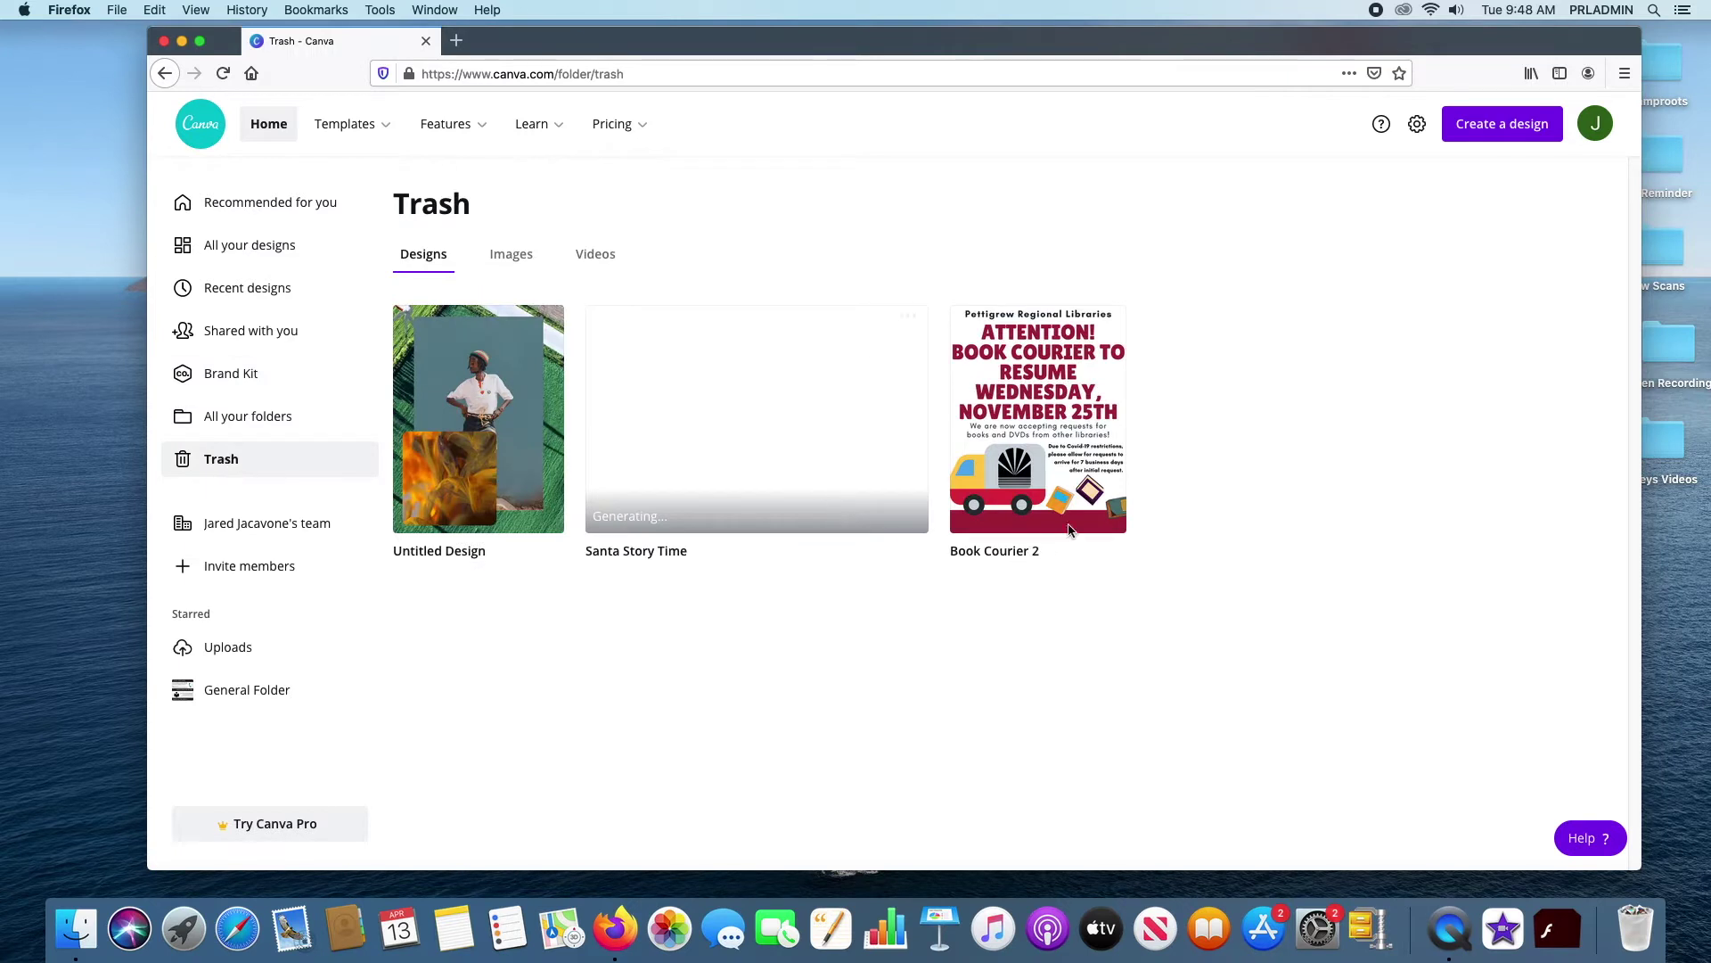
click(526, 263)
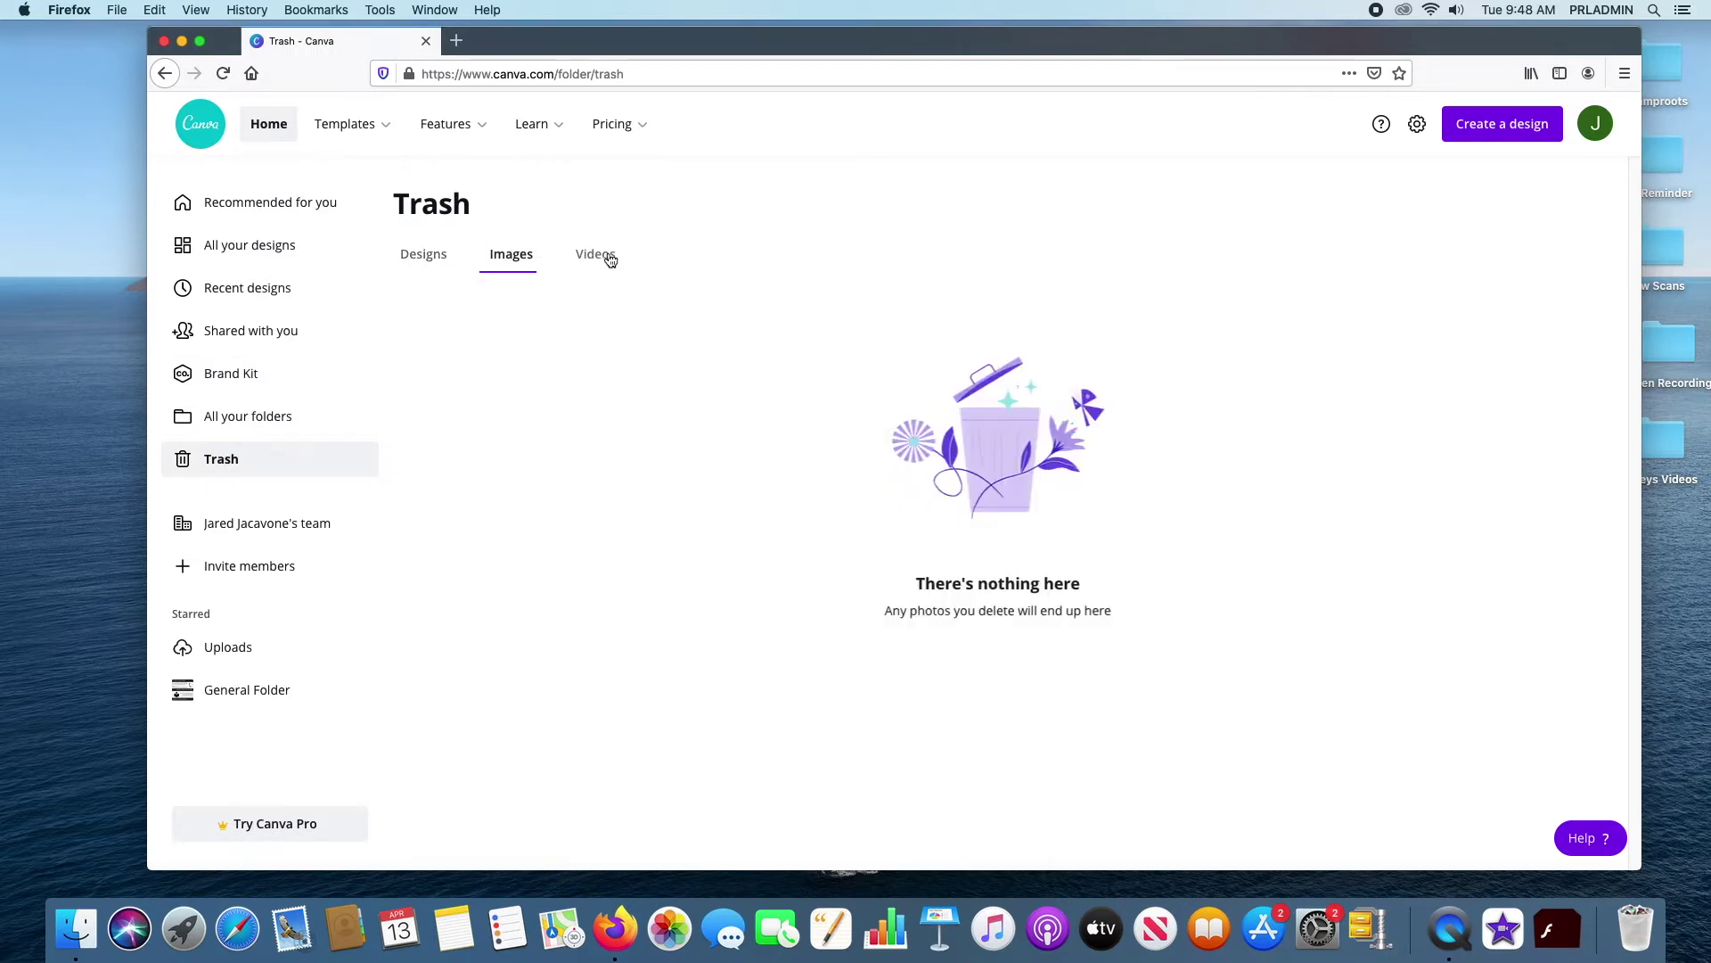
click(610, 254)
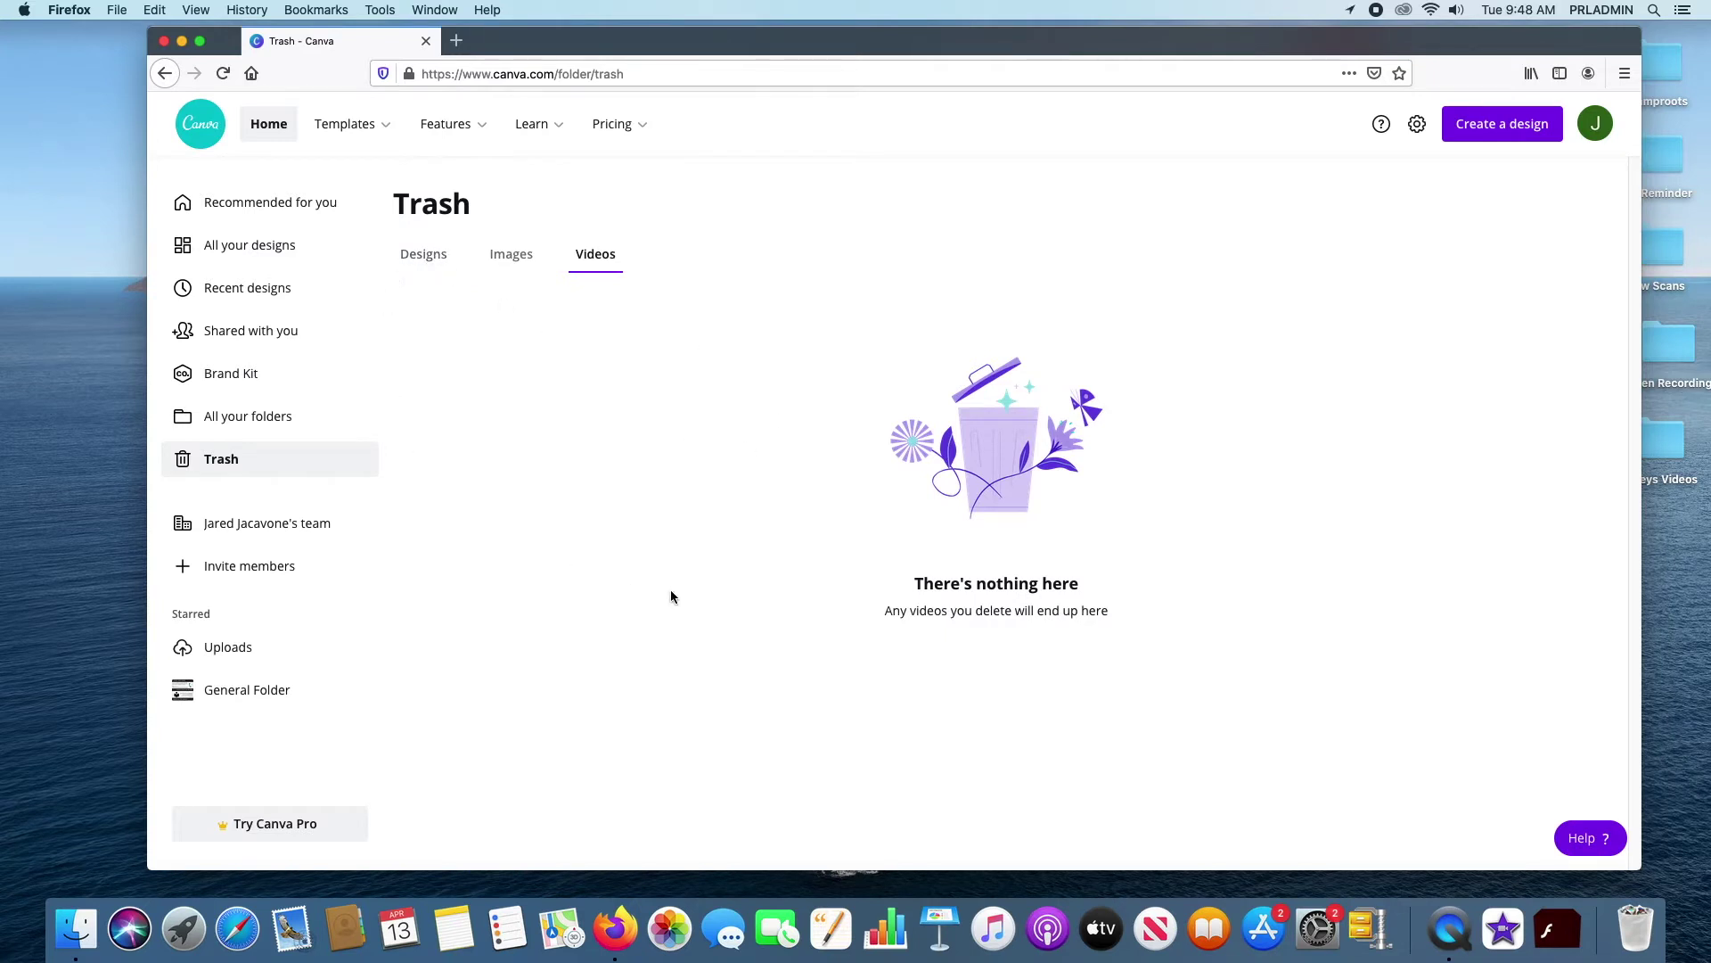
click(526, 257)
click(596, 258)
click(426, 258)
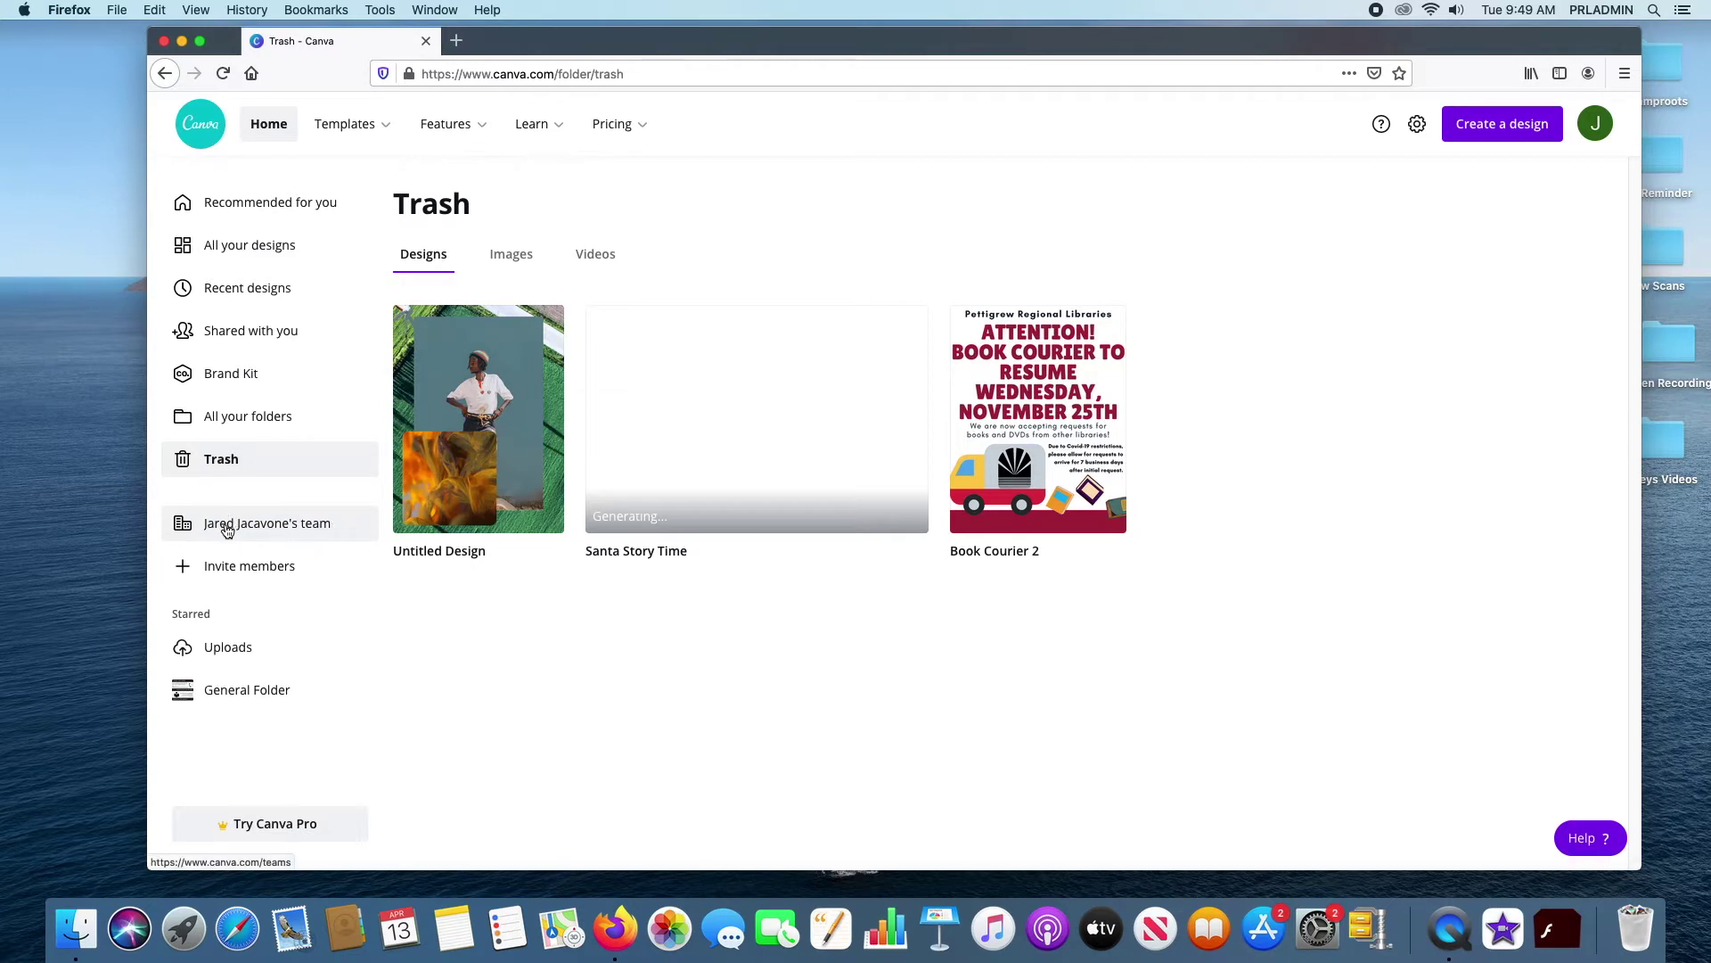
click(229, 530)
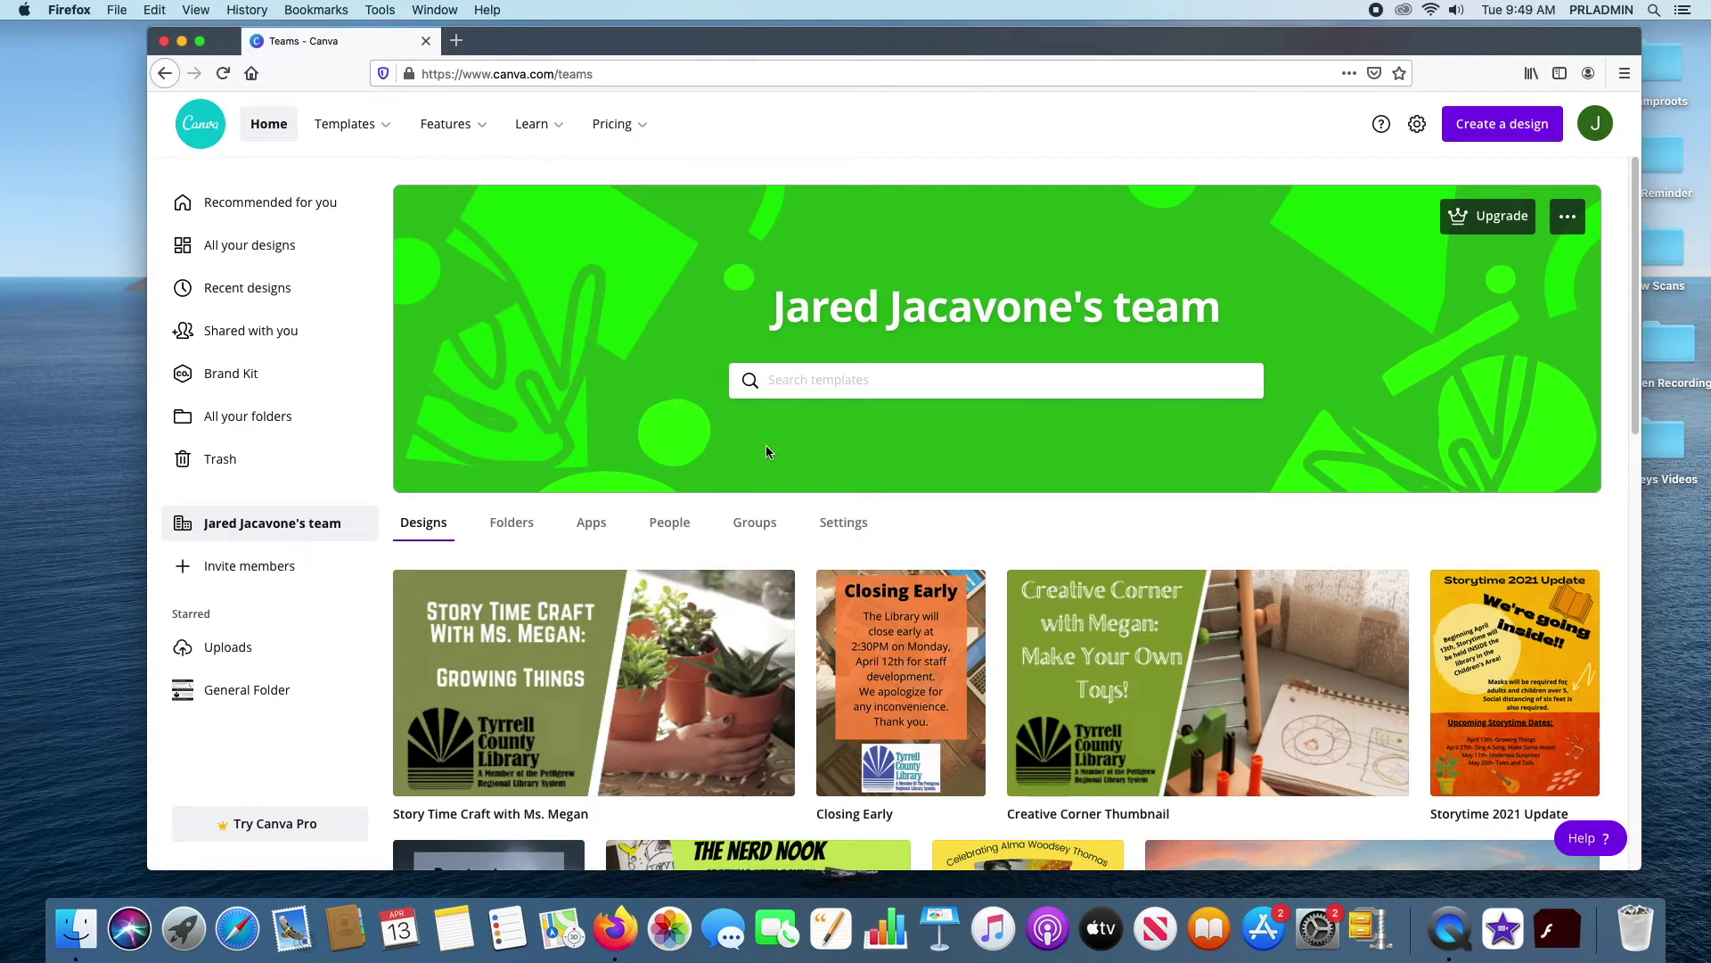
Scroll the team's designs, view its Folders and Apps tabs, then open People
scroll(766, 452, down, 3)
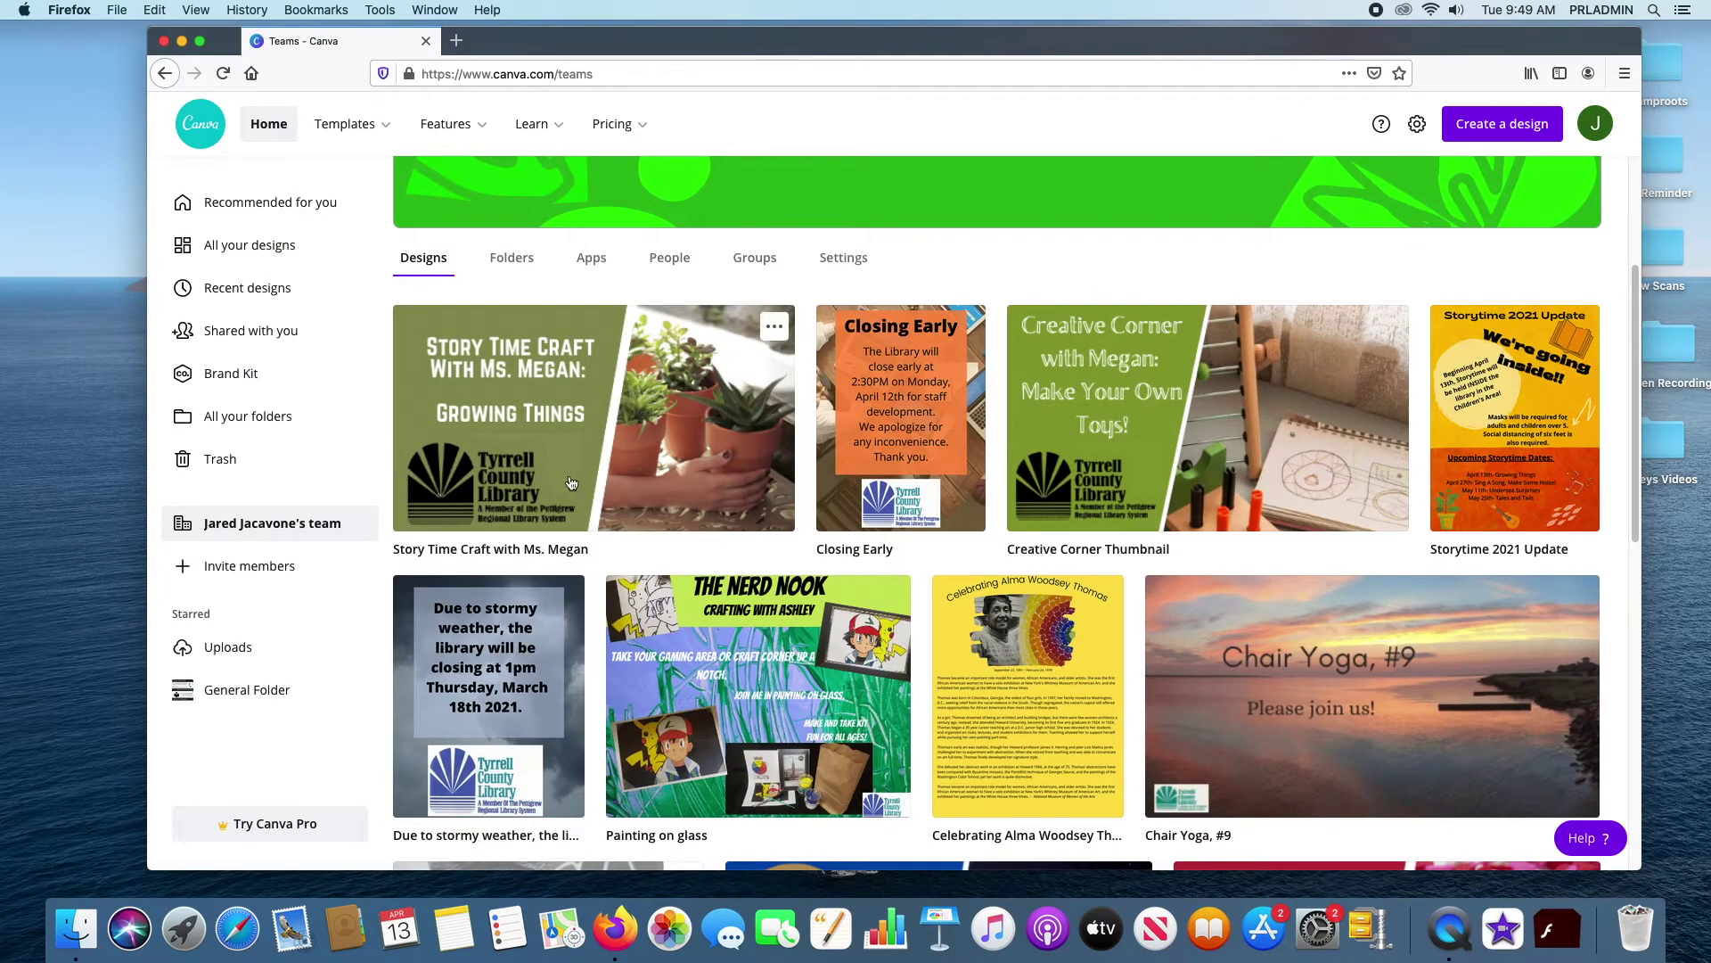
scroll(856, 658, down, 4)
scroll(856, 658, down, 6)
scroll(859, 649, up, 5)
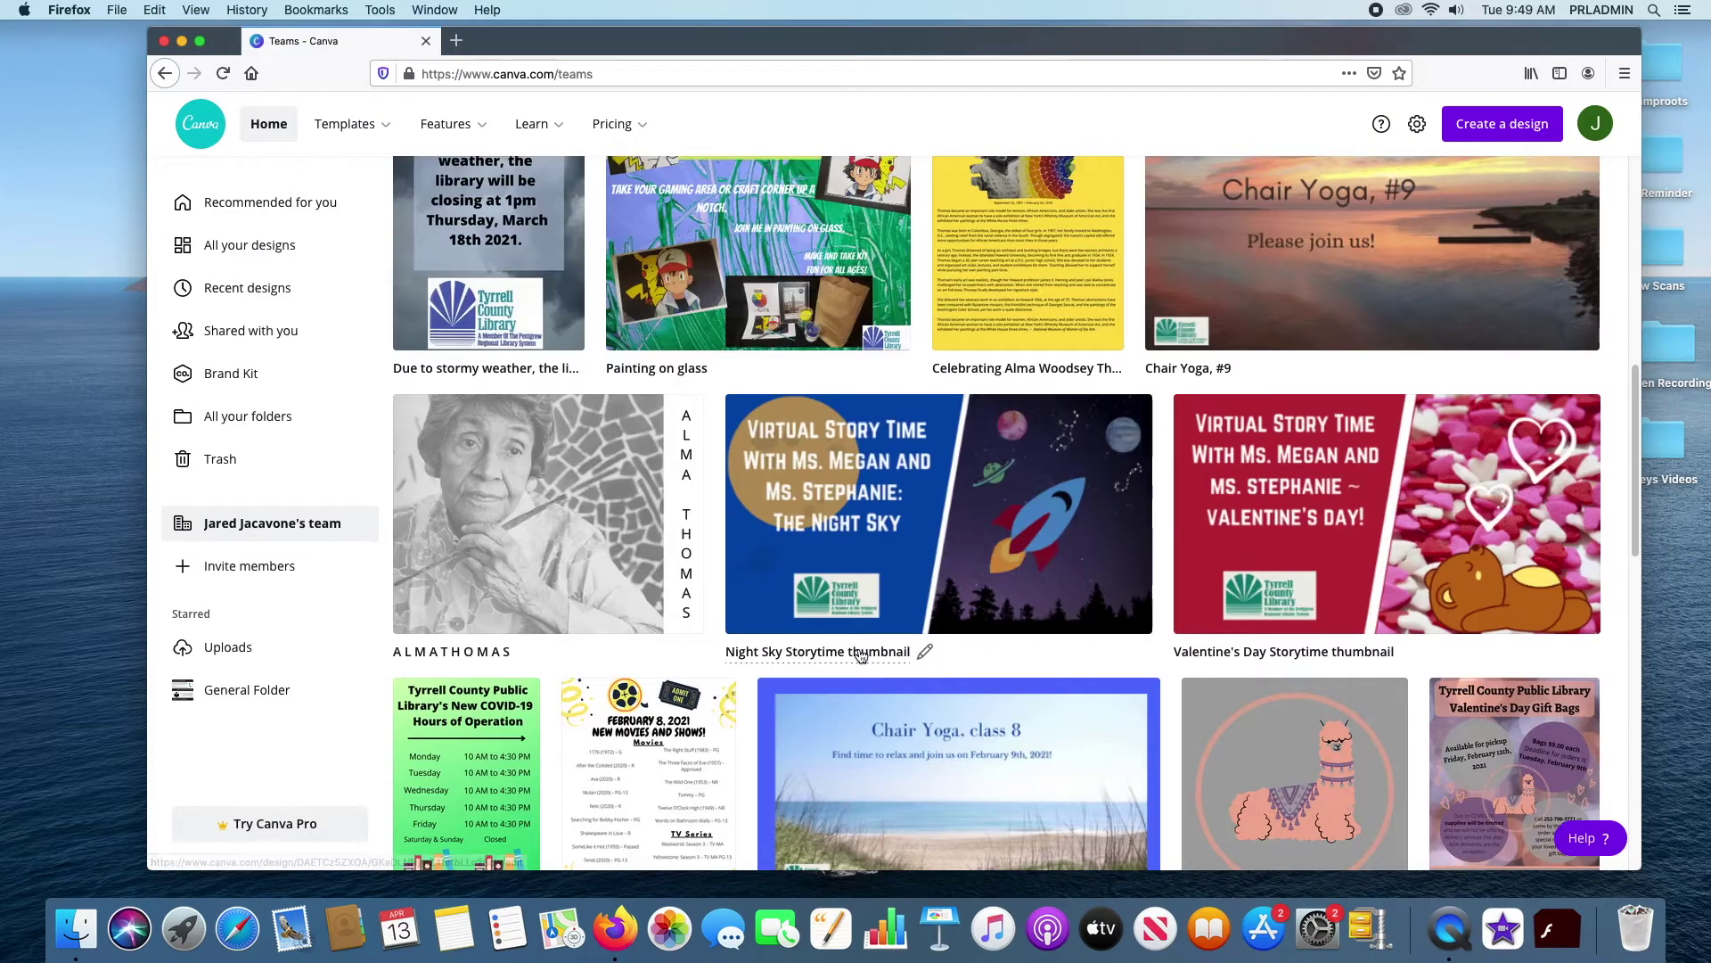
scroll(858, 649, up, 8)
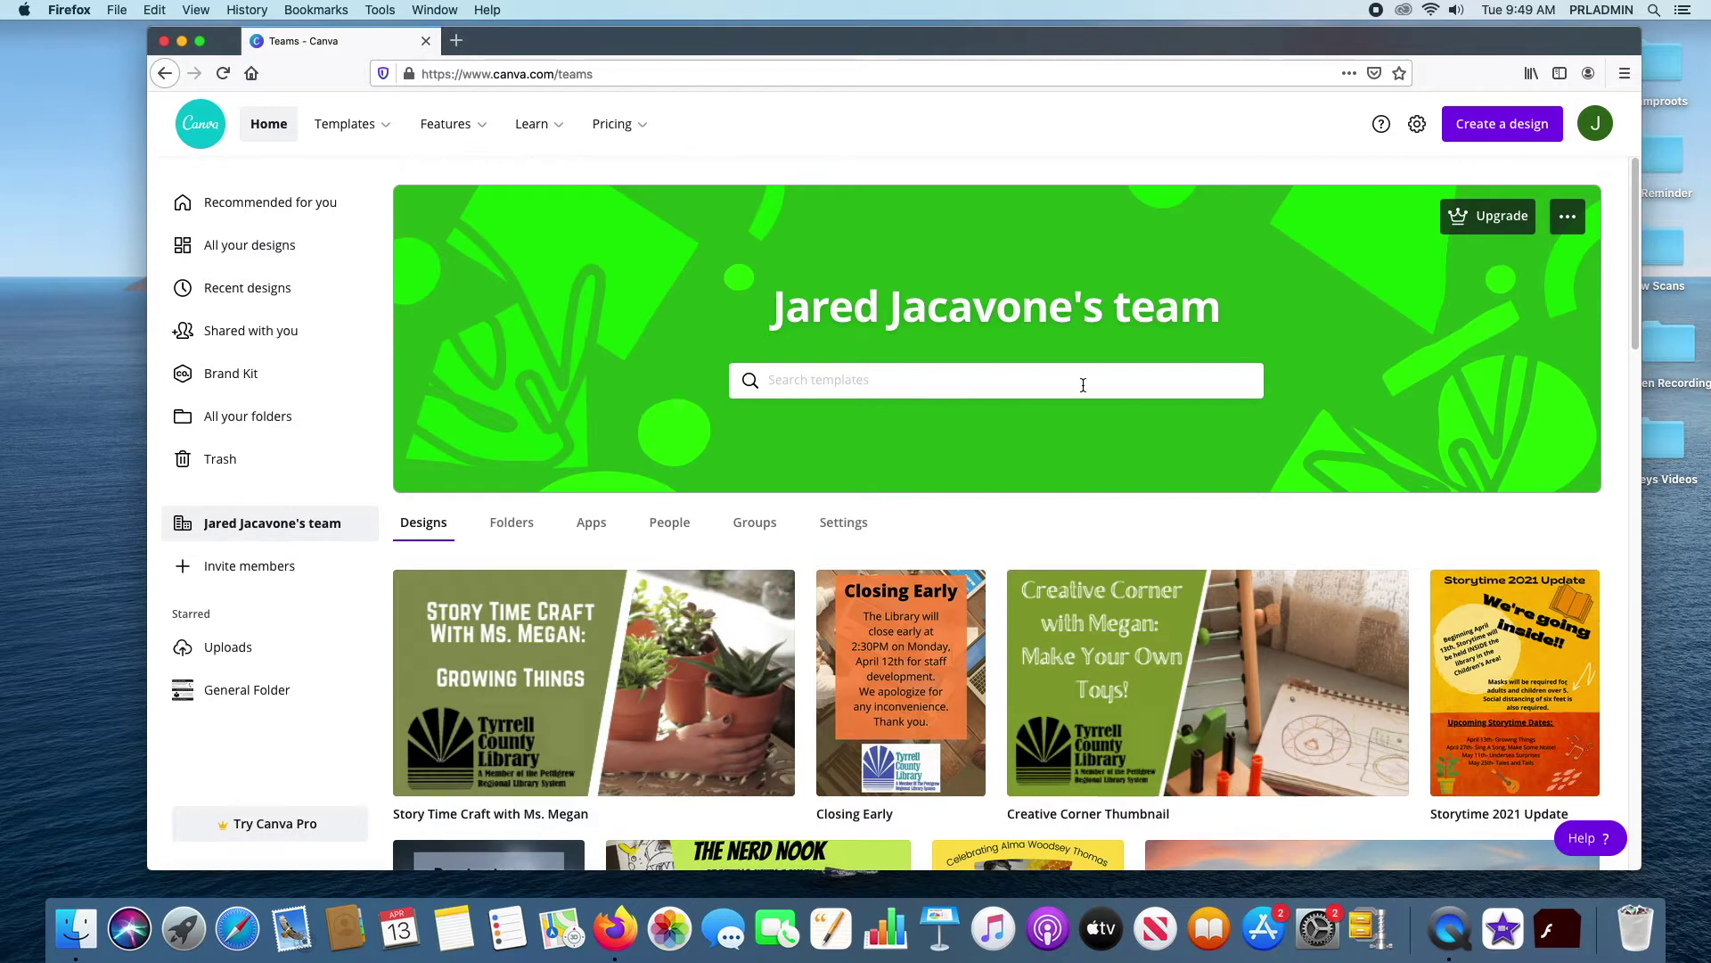
click(514, 526)
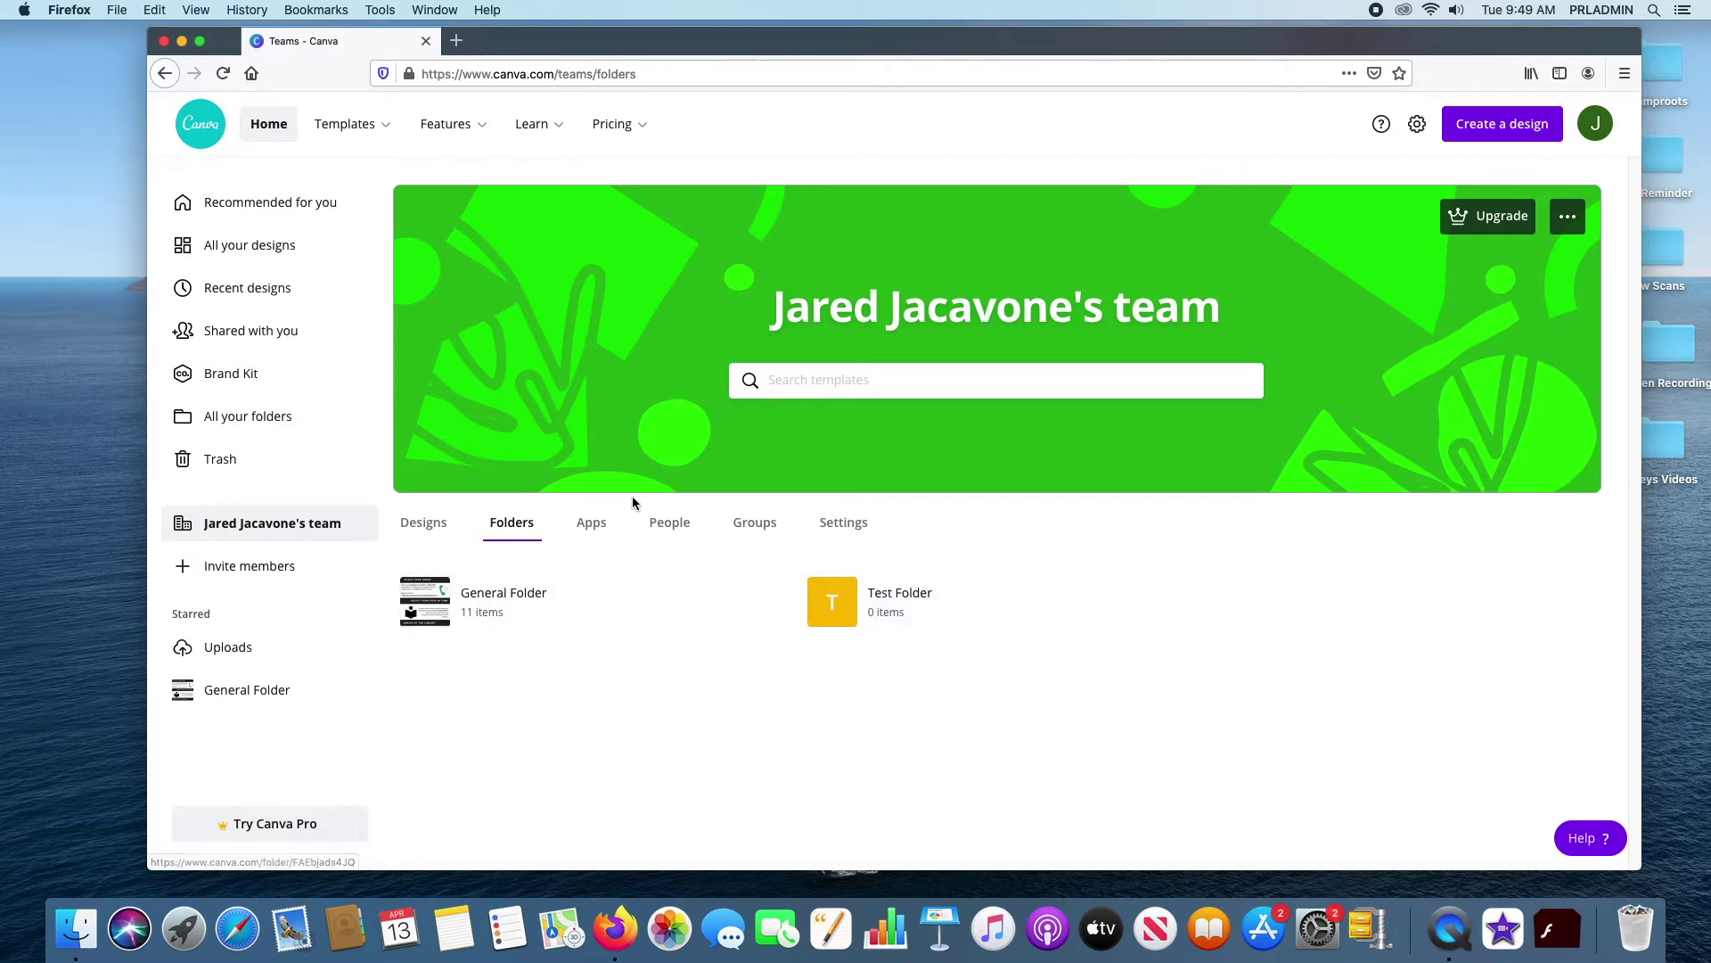
click(592, 524)
scroll(981, 535, down, 1)
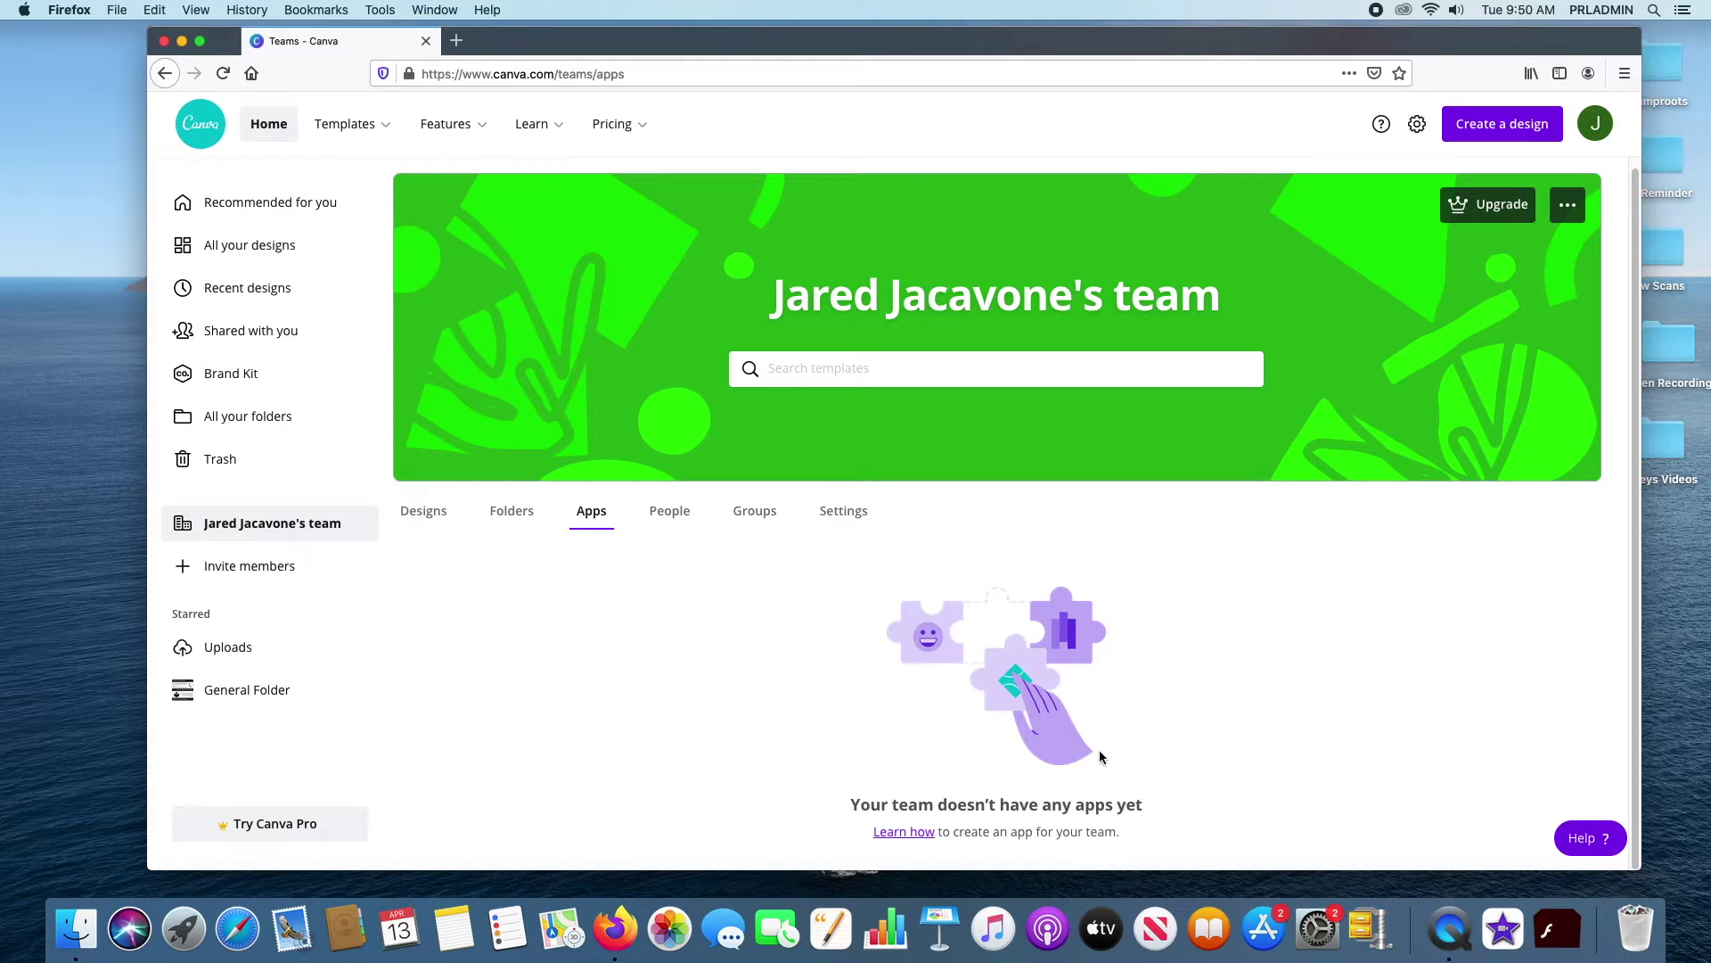
click(670, 513)
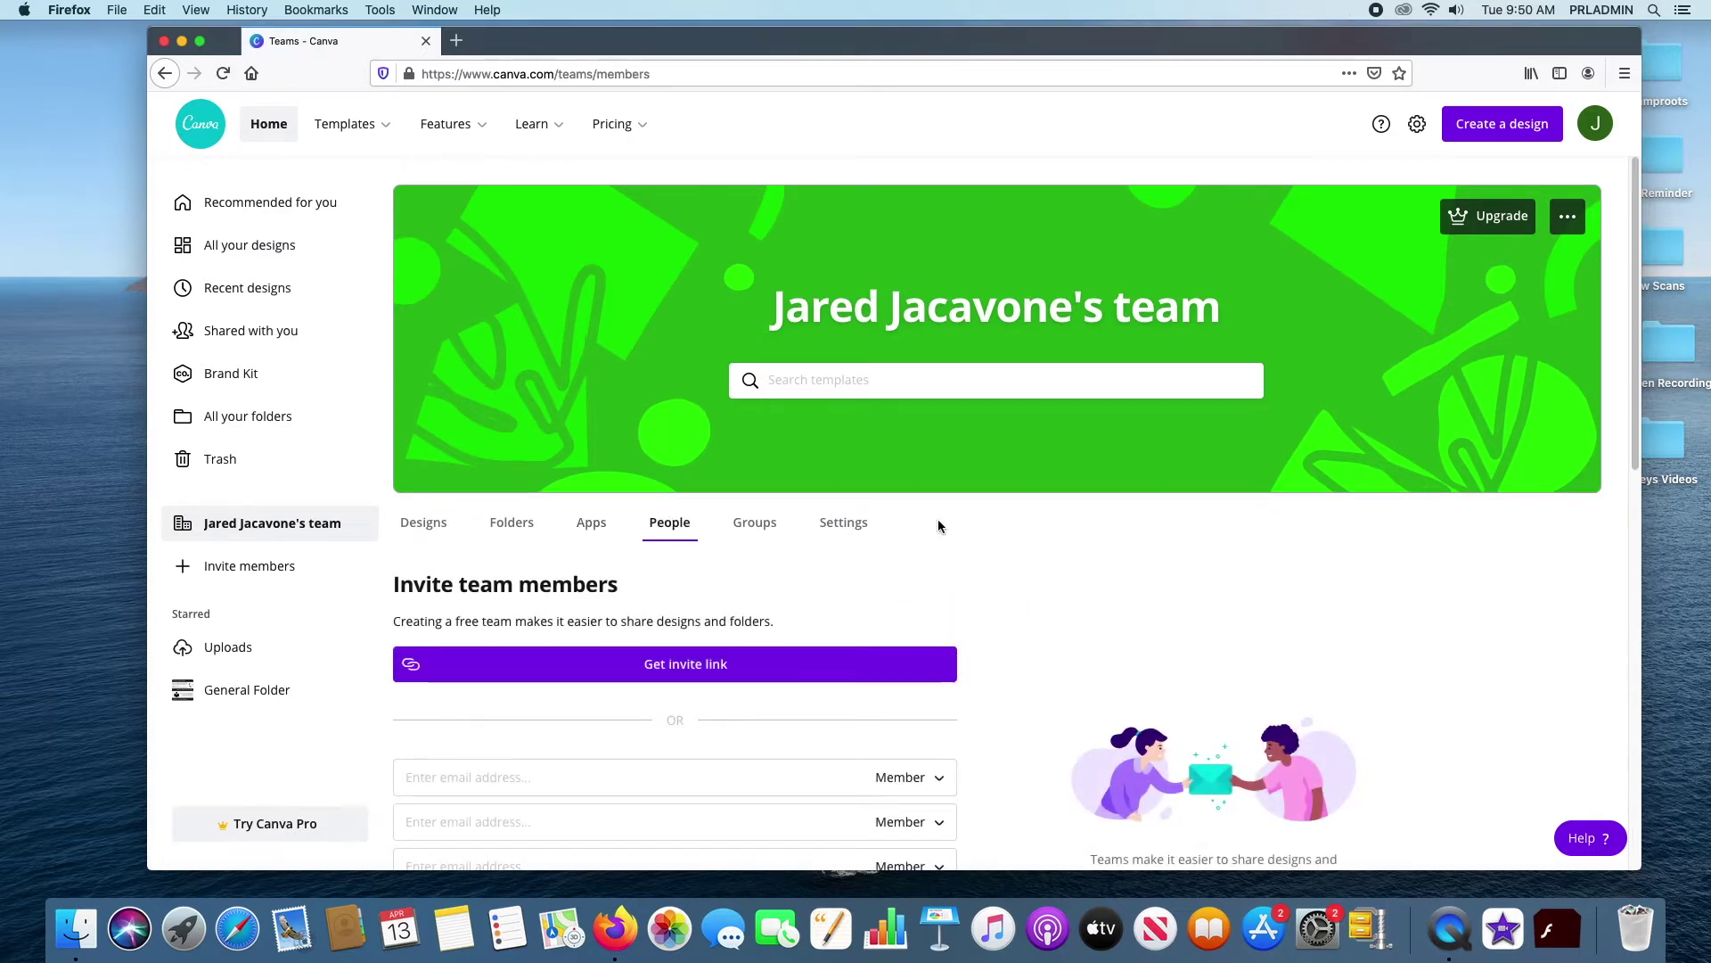
Generate the team invite link and keep the first invitee's role as Member
scroll(939, 524, down, 5)
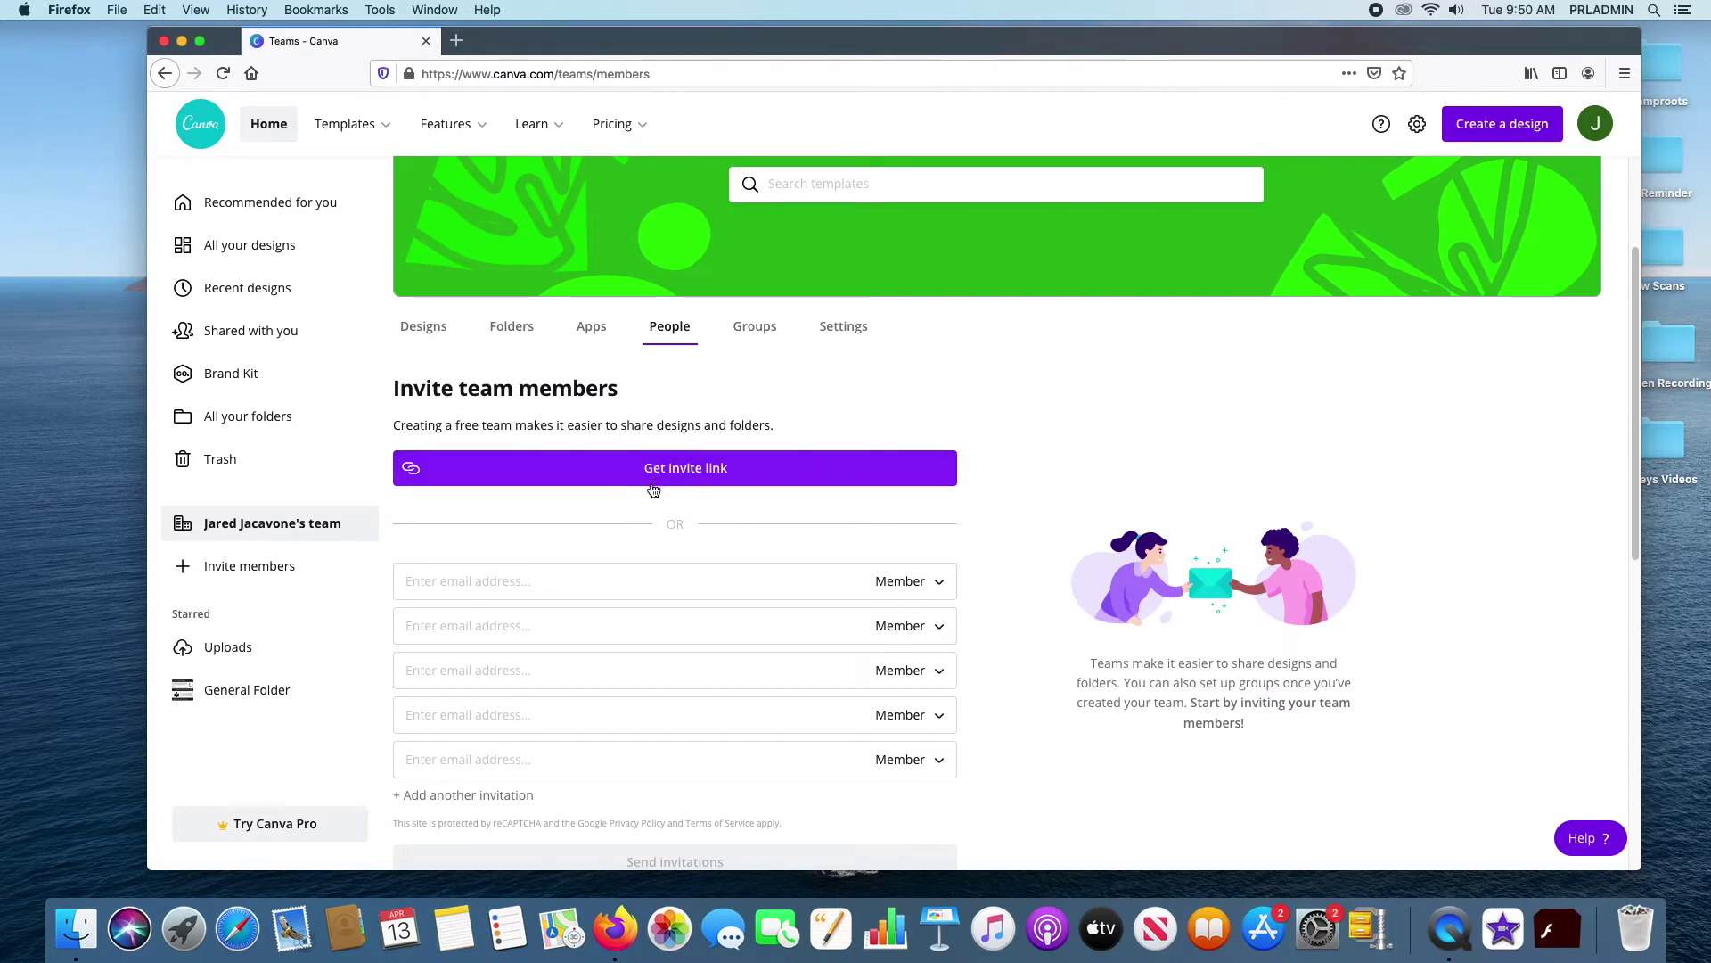
click(690, 463)
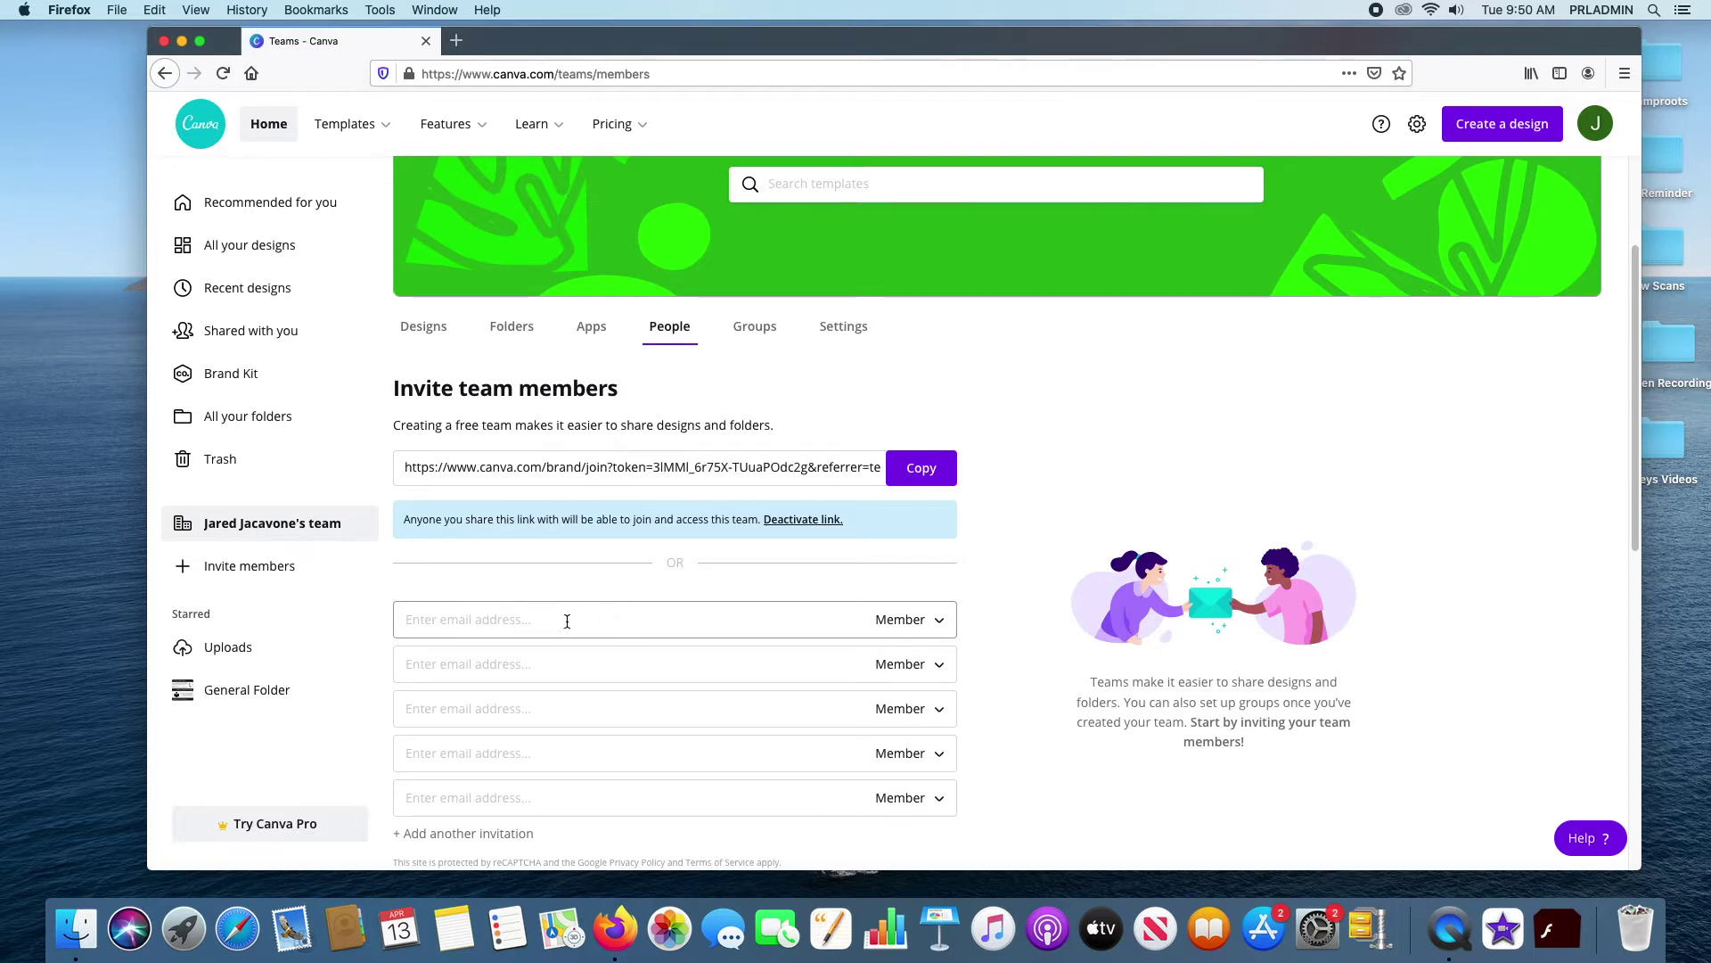
click(943, 619)
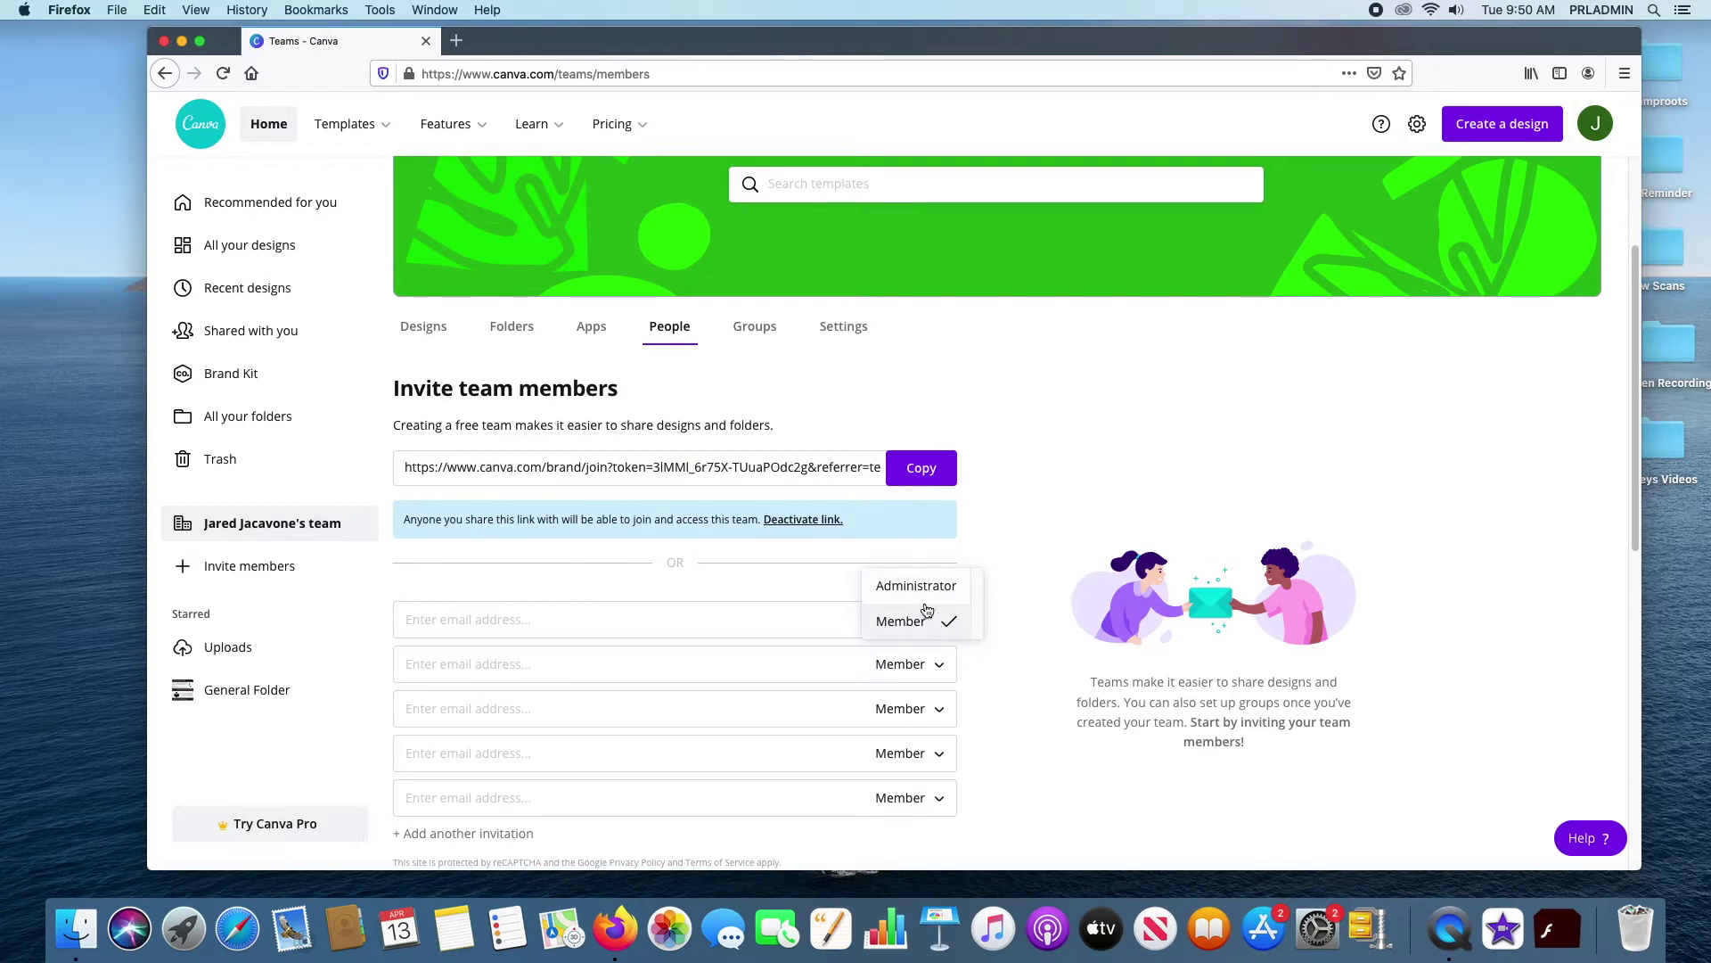
click(1026, 479)
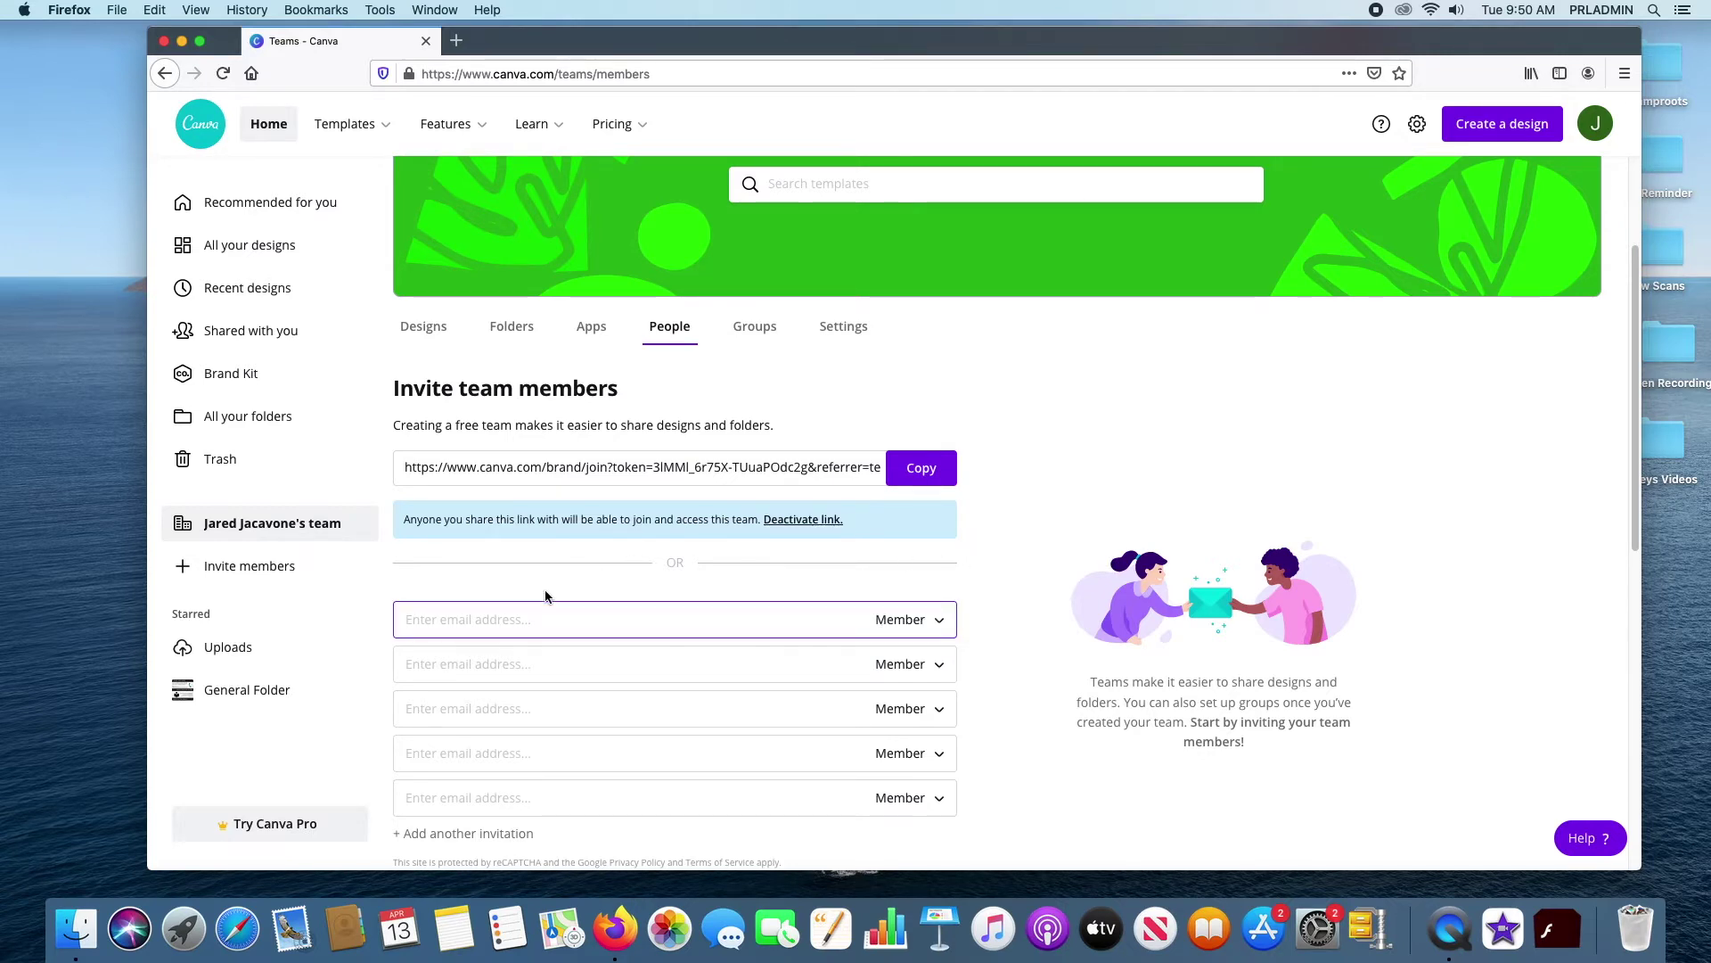
Scroll down to review the team's 6 current members
scroll(1009, 550, down, 2)
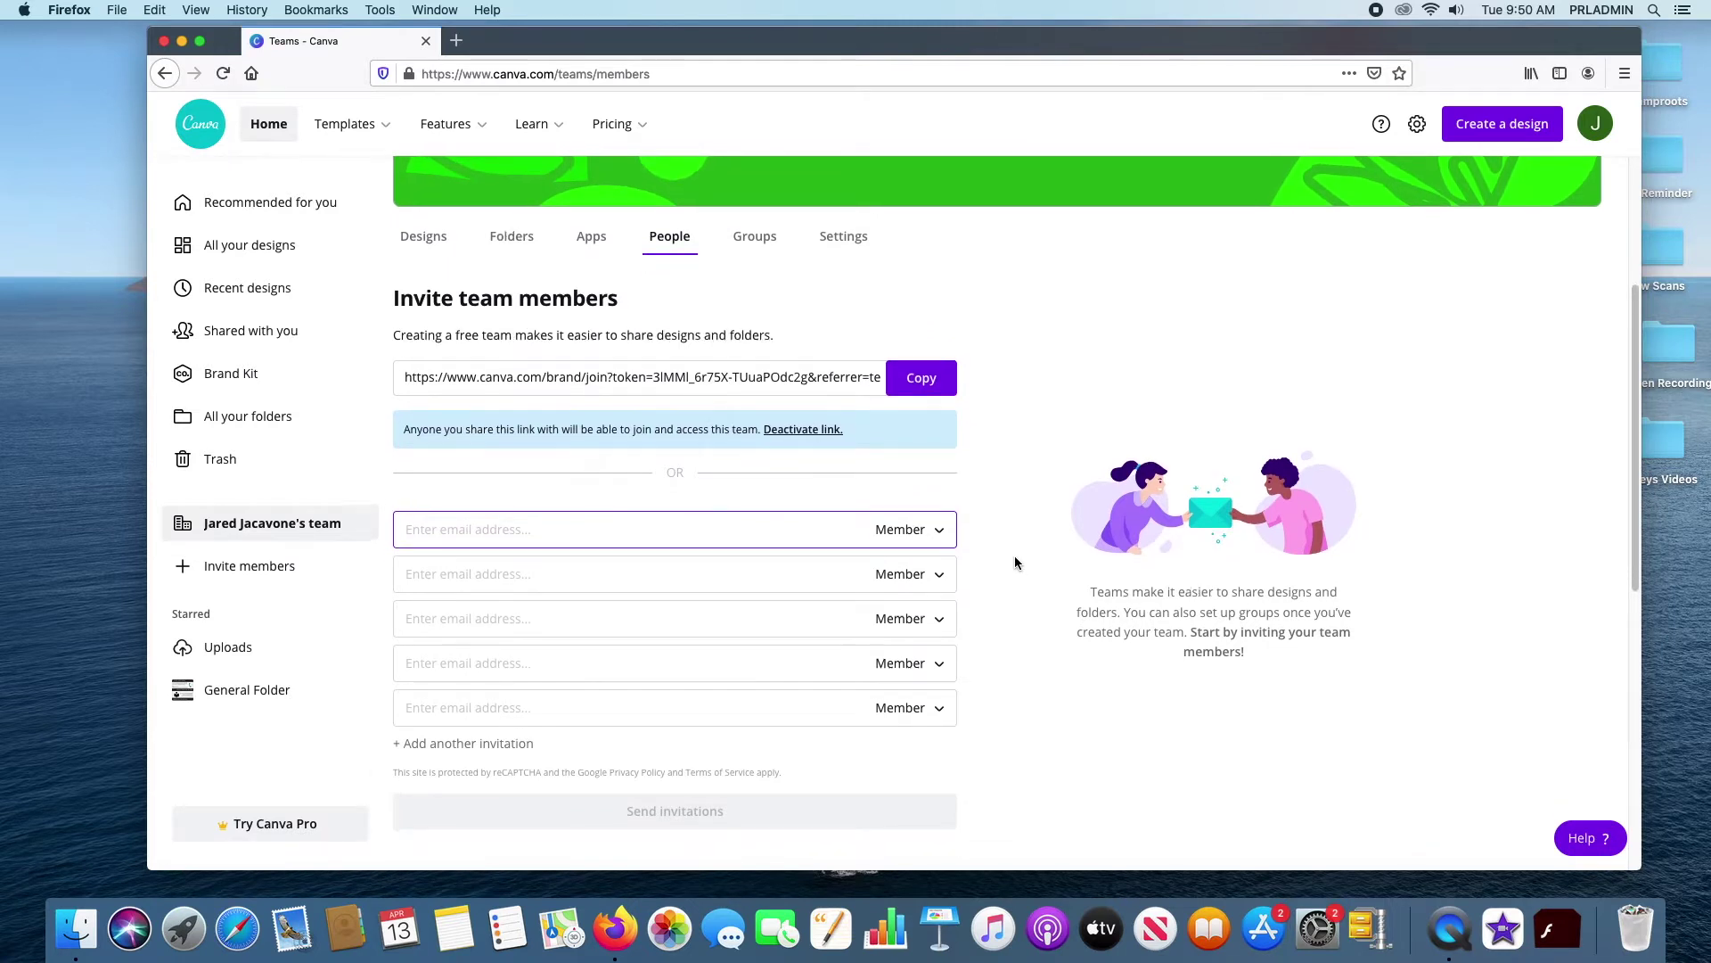
scroll(1013, 556, down, 2)
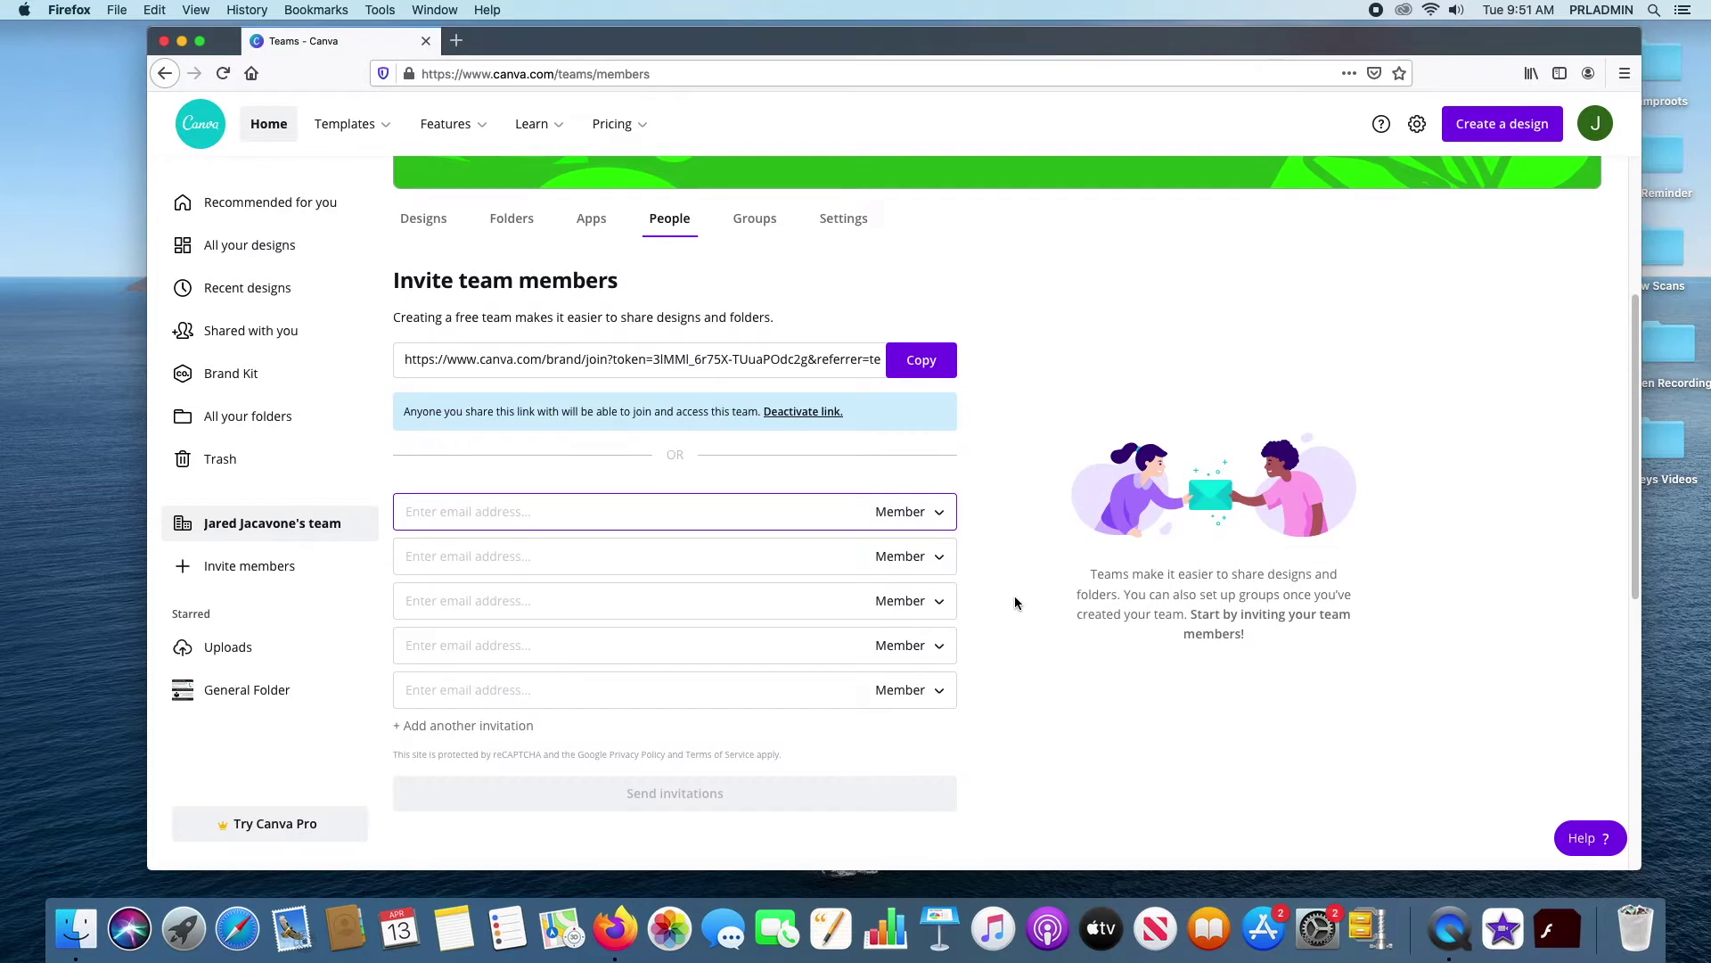
scroll(1014, 596, down, 2)
scroll(1014, 597, down, 3)
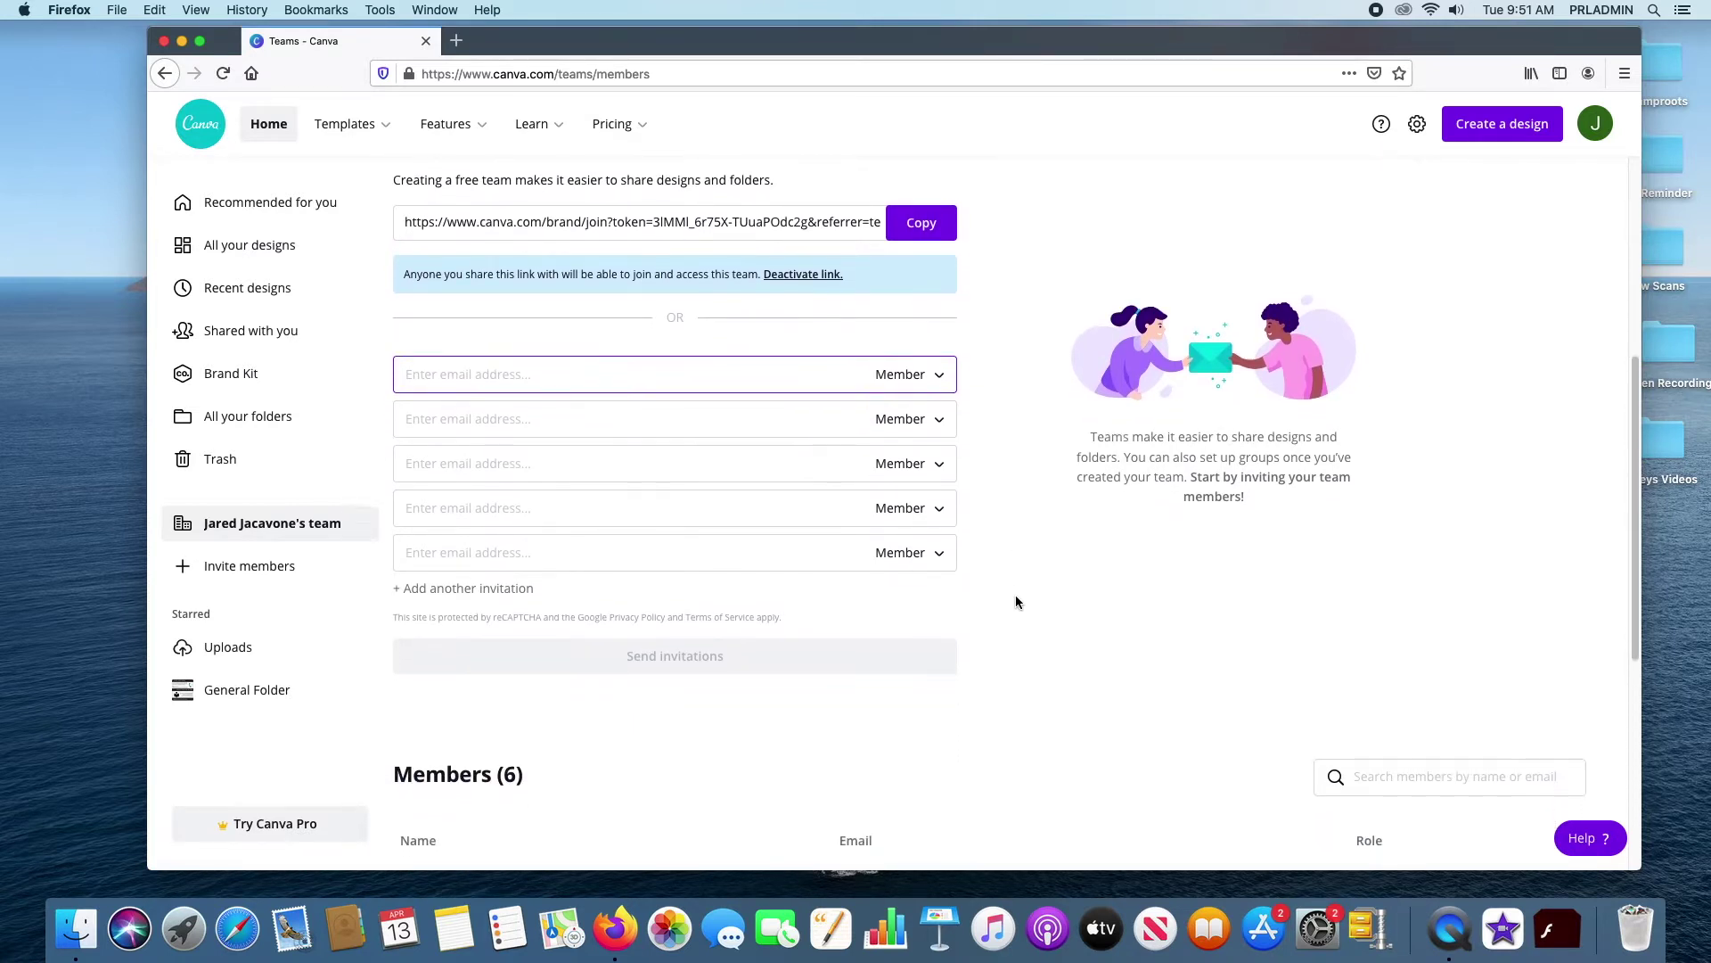
scroll(1014, 603, up, 1)
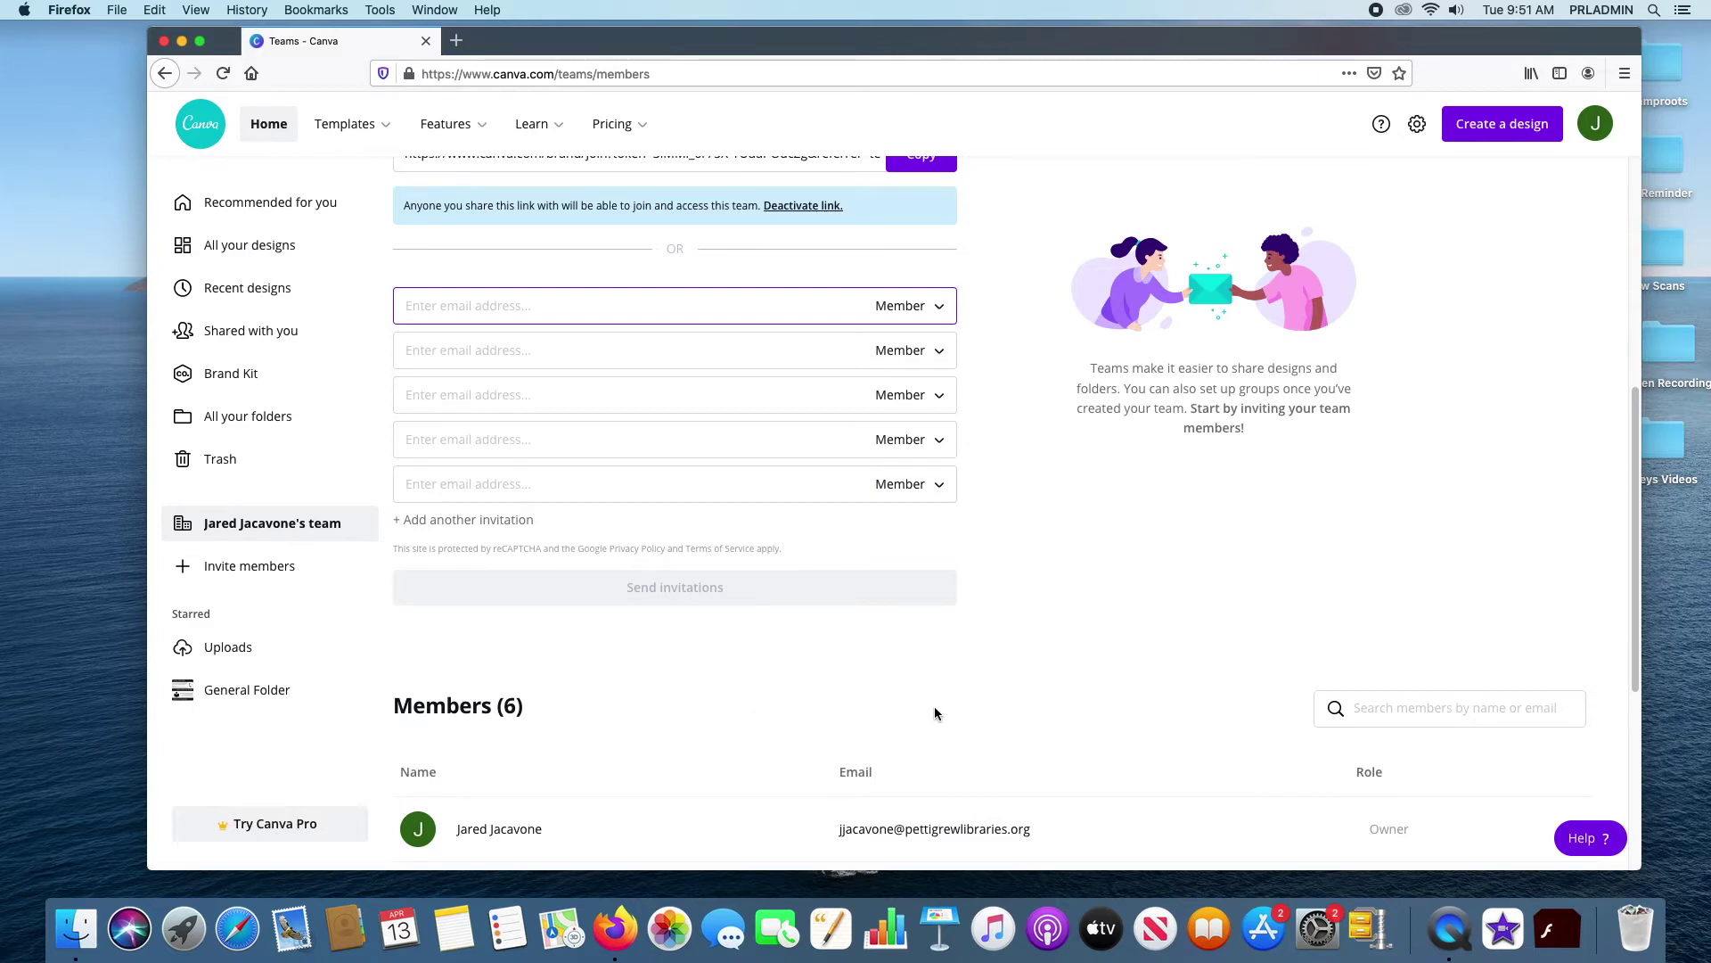
scroll(934, 709, up, 3)
scroll(934, 708, up, 5)
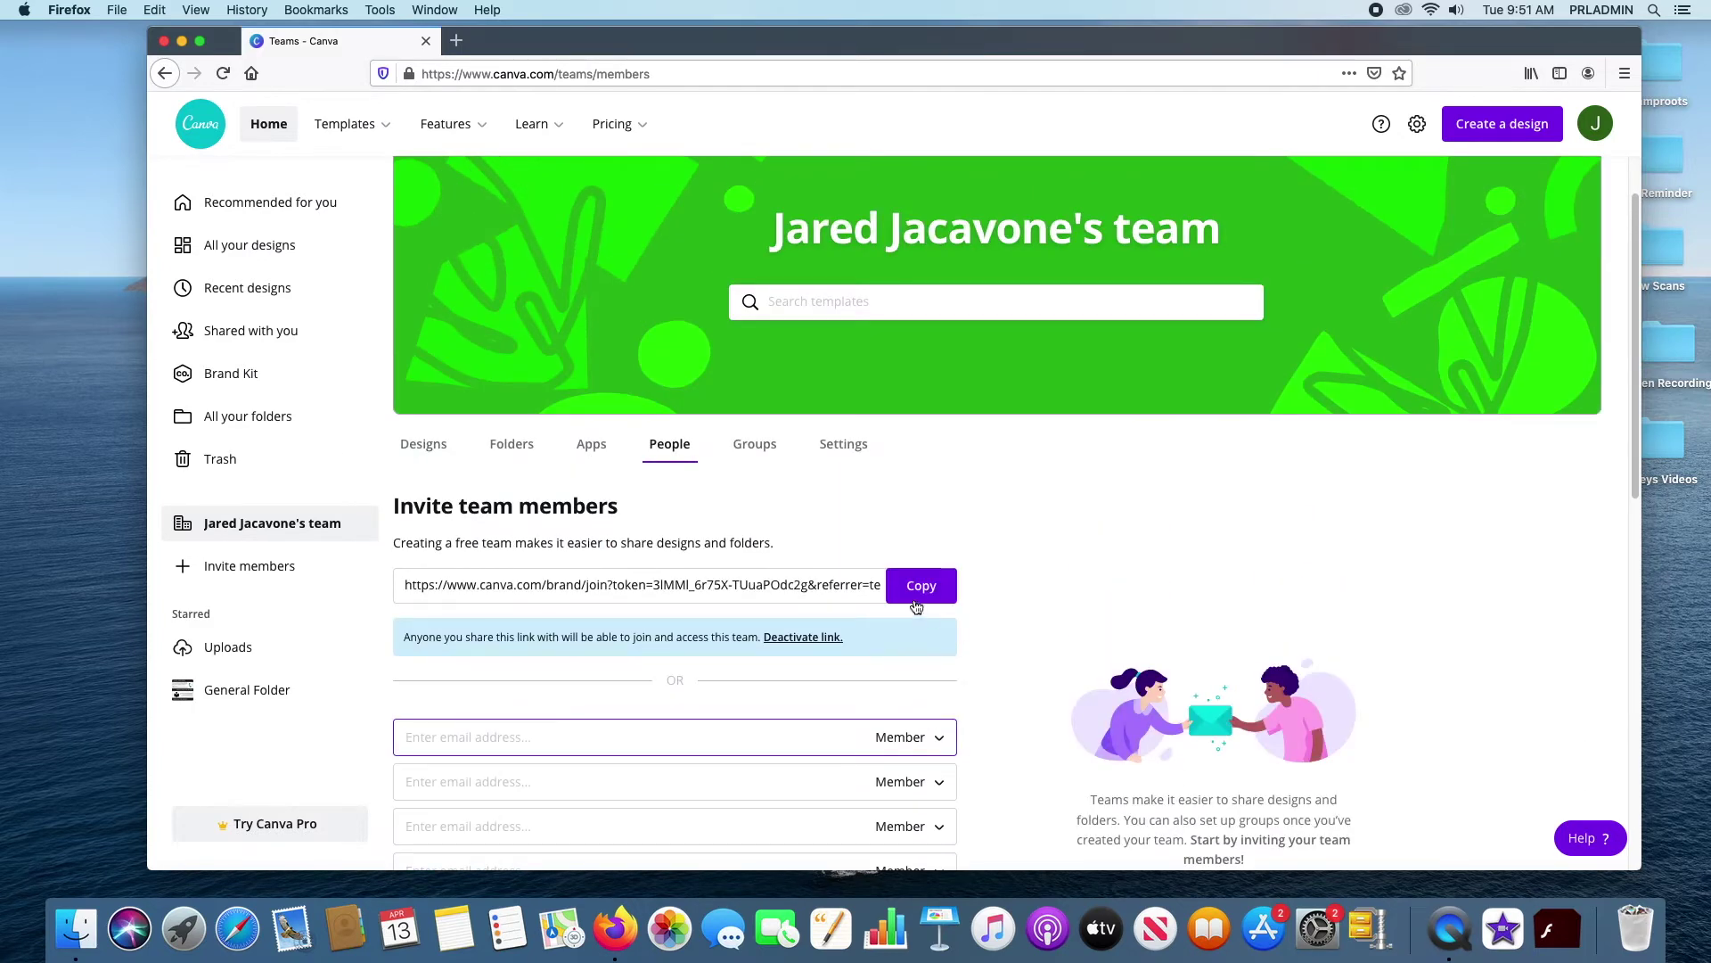
Switch to the team's Groups tab and choose Create a group
click(774, 450)
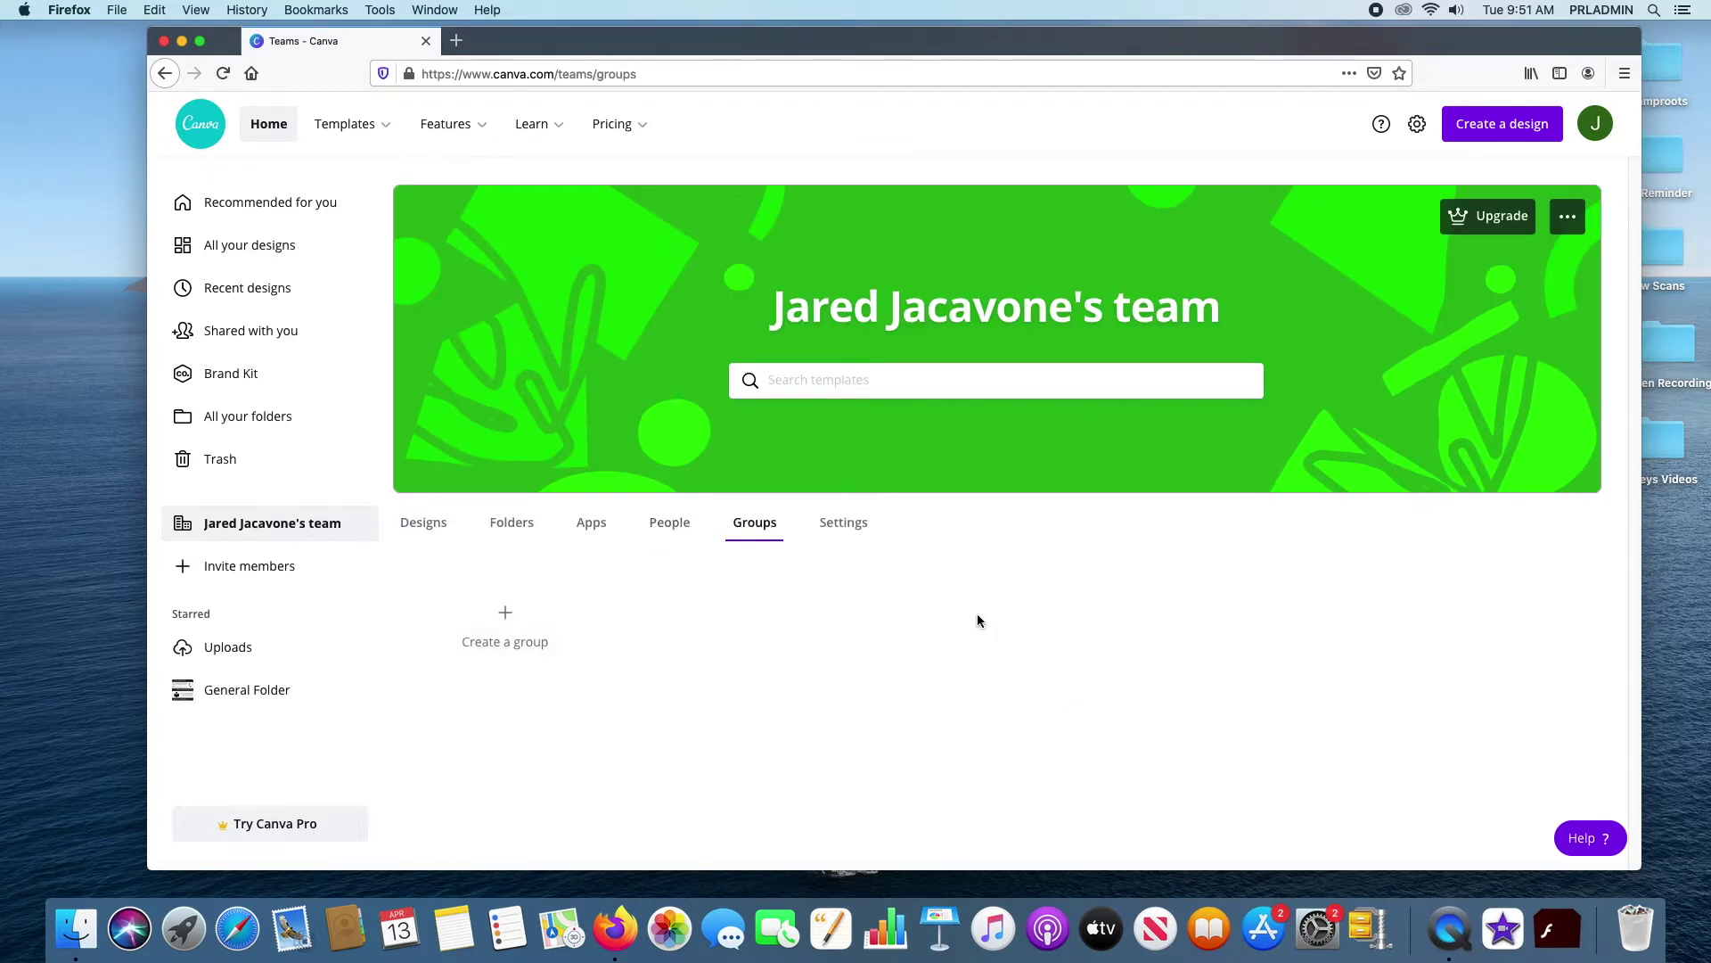
click(524, 648)
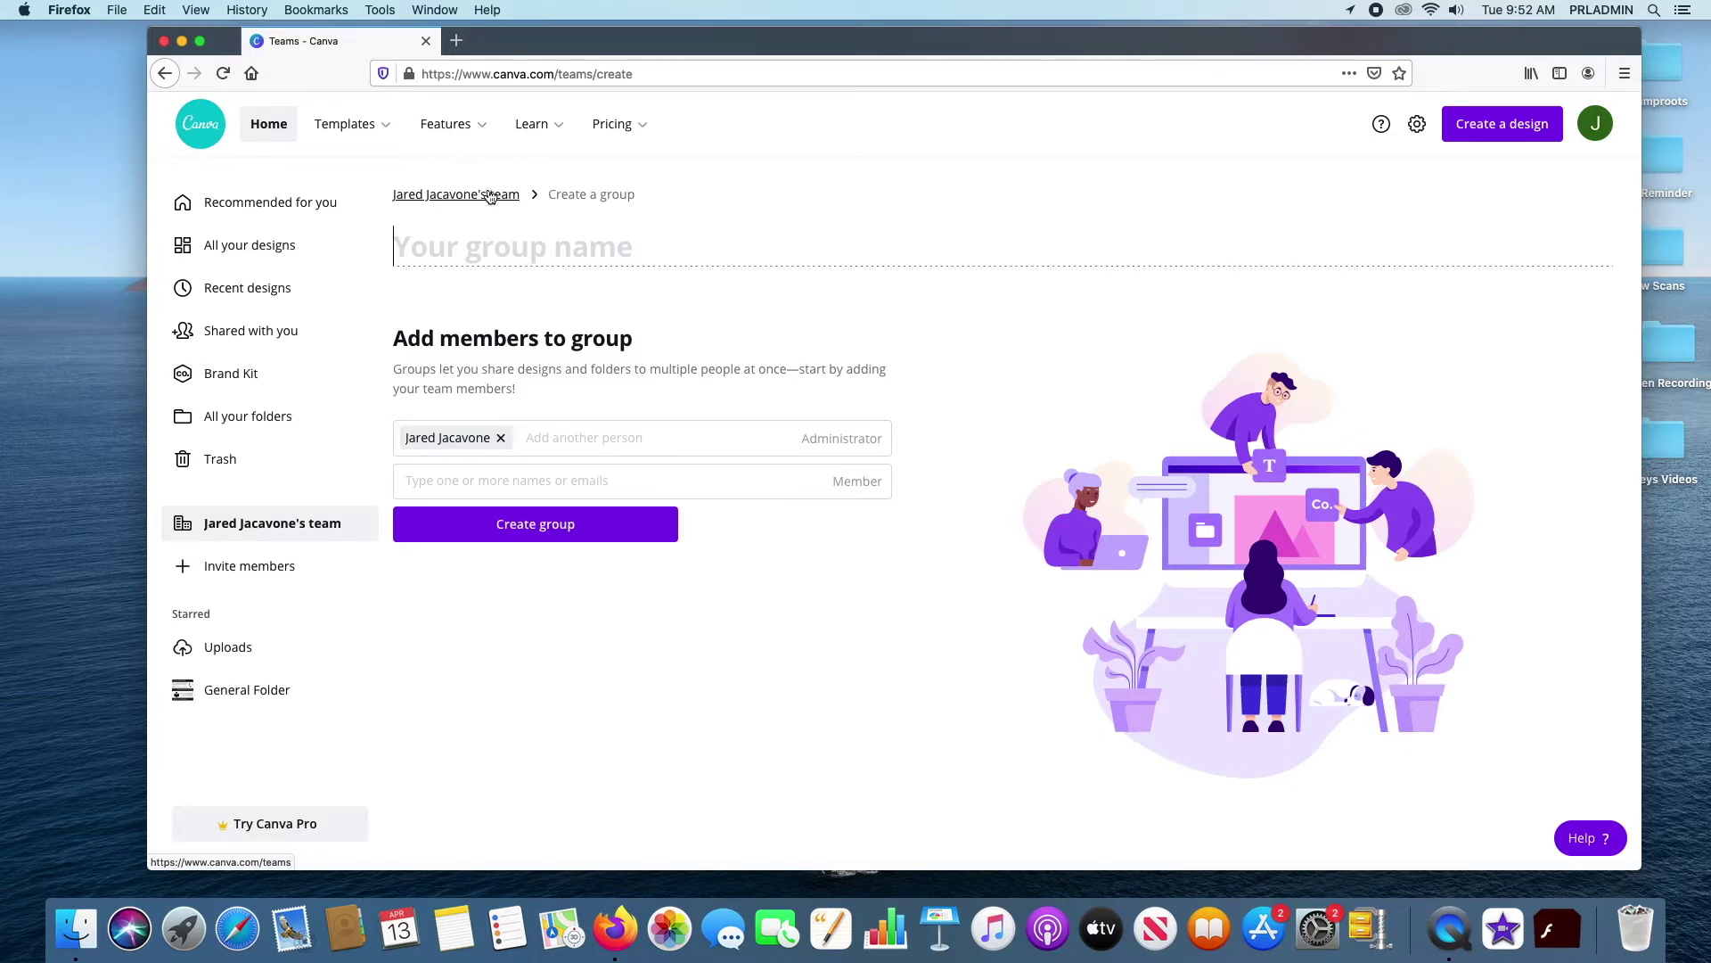
Open team Settings and inspect the Who can join options without changing them
click(460, 196)
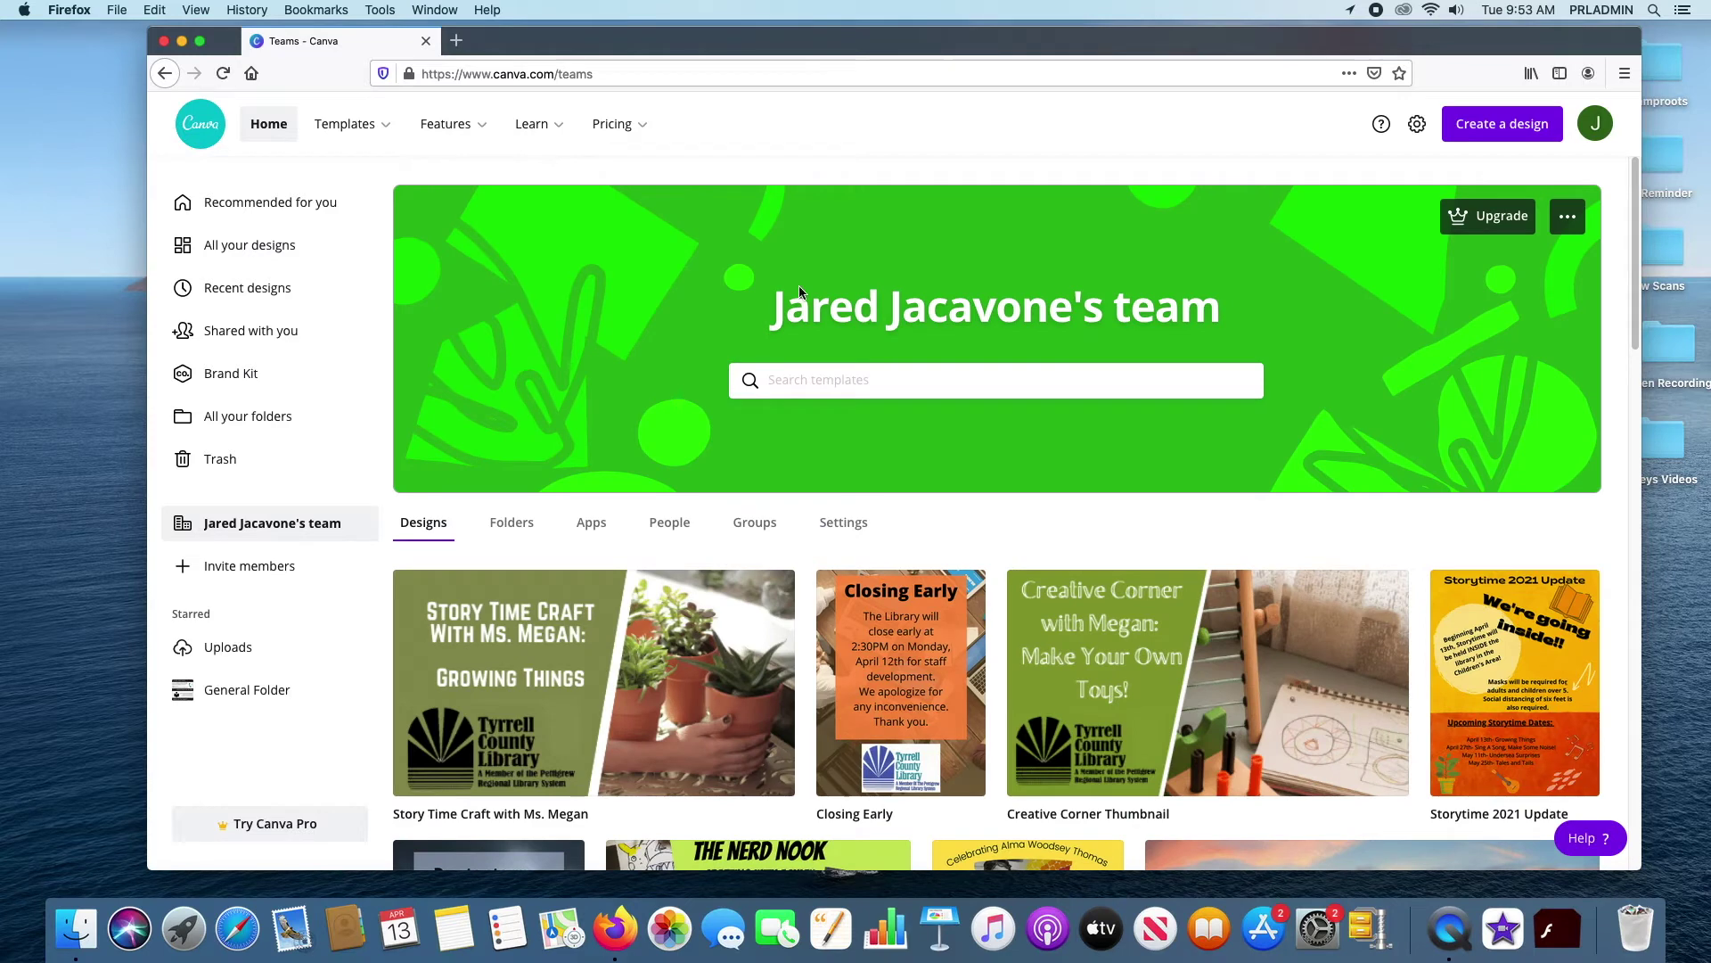
click(854, 530)
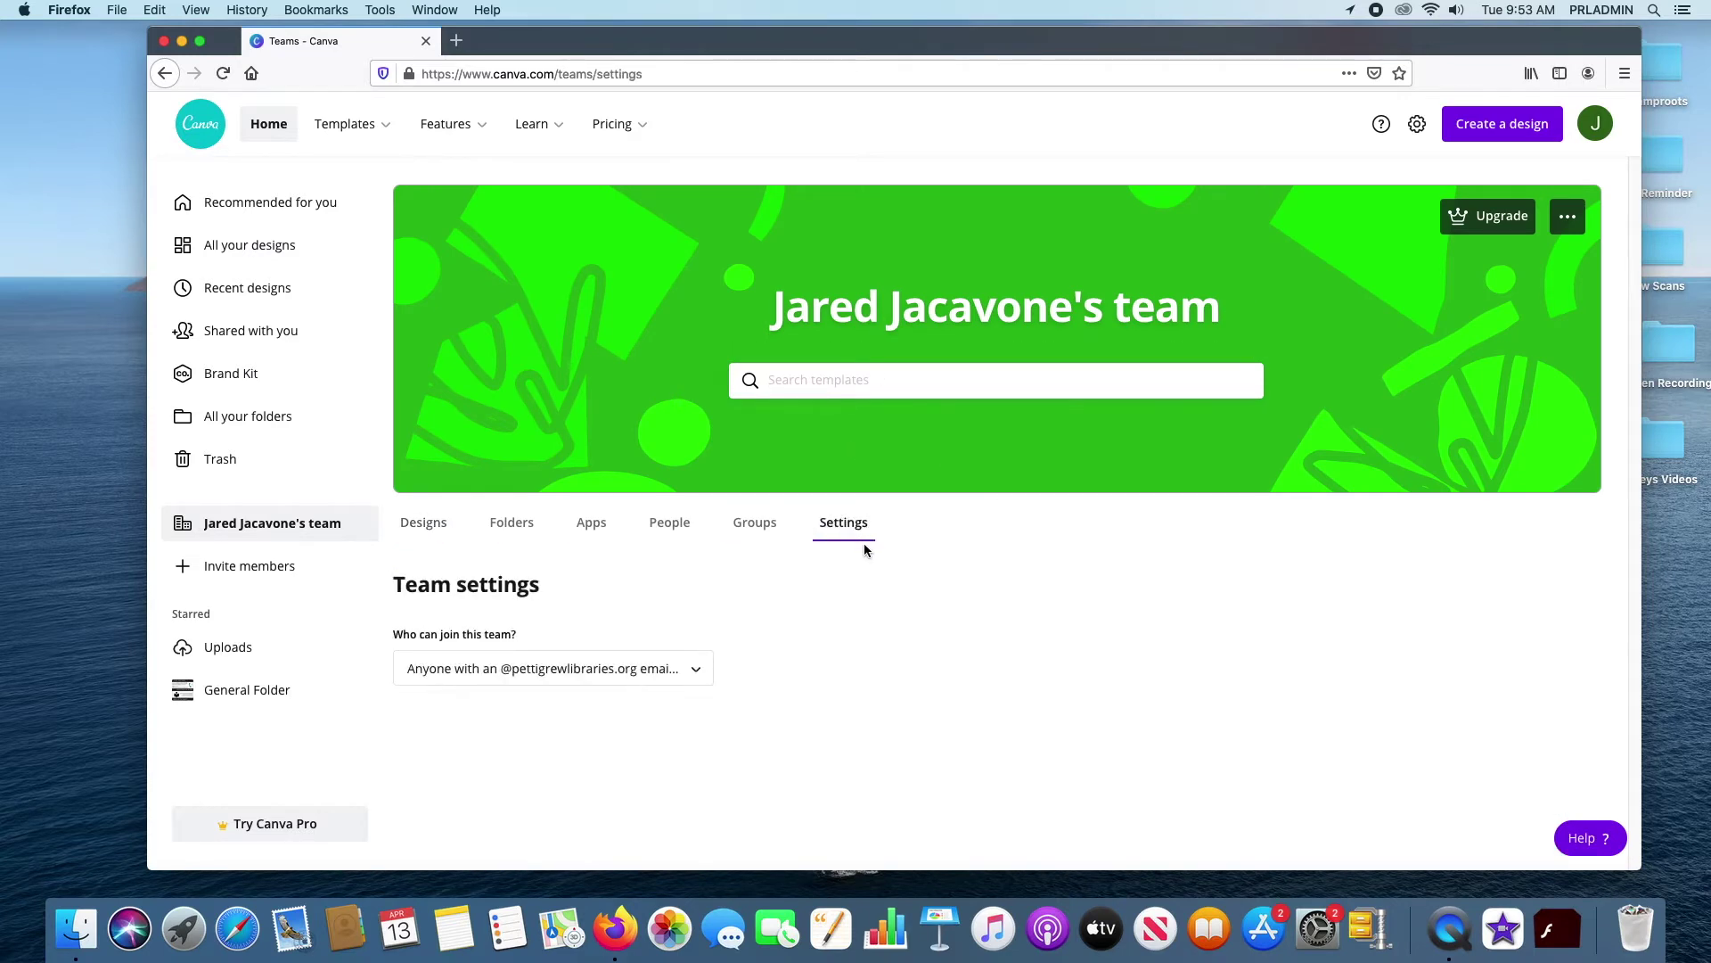
click(699, 680)
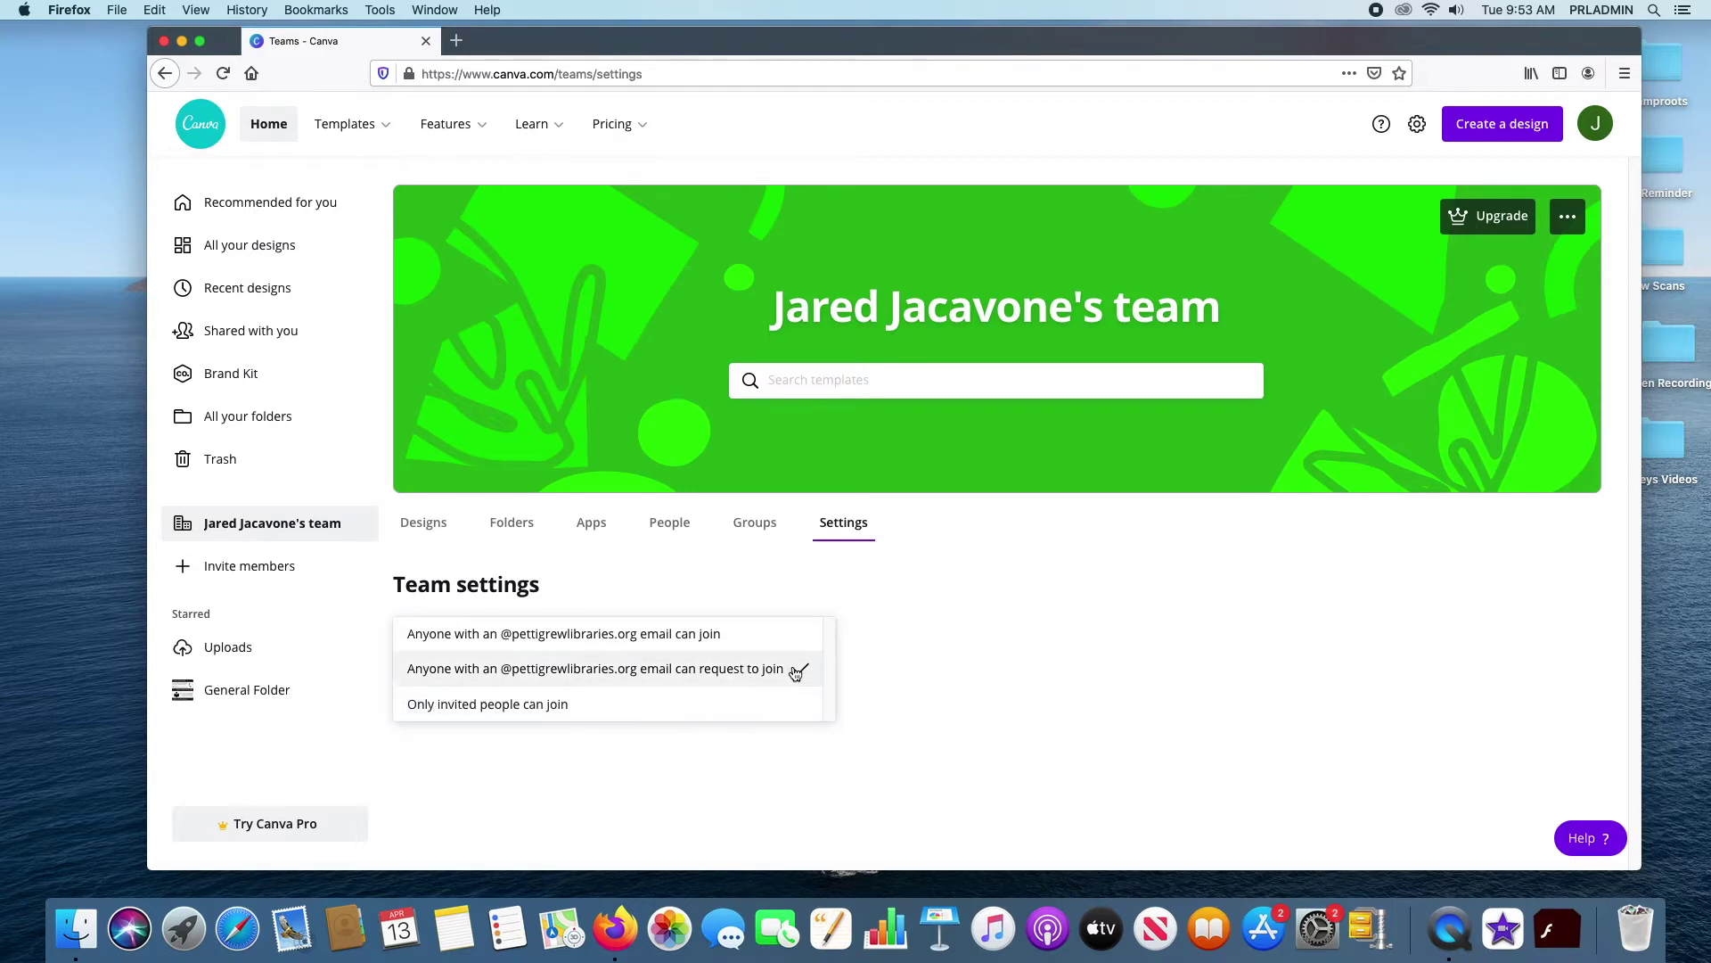
click(1019, 612)
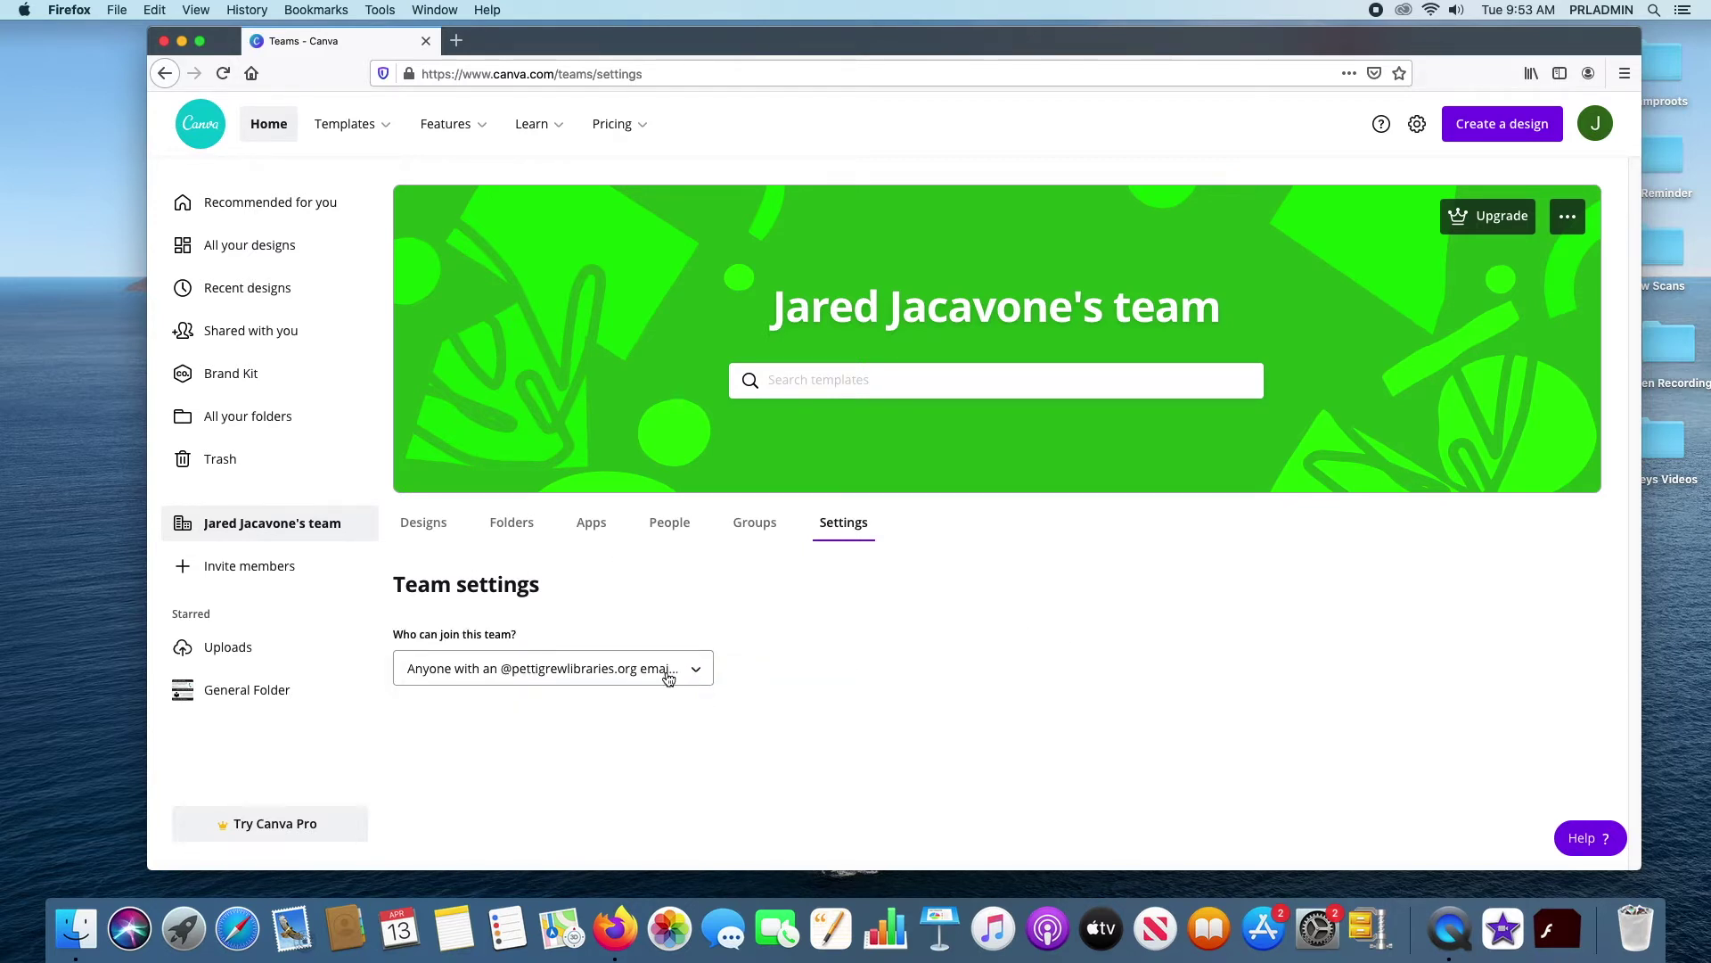
click(666, 679)
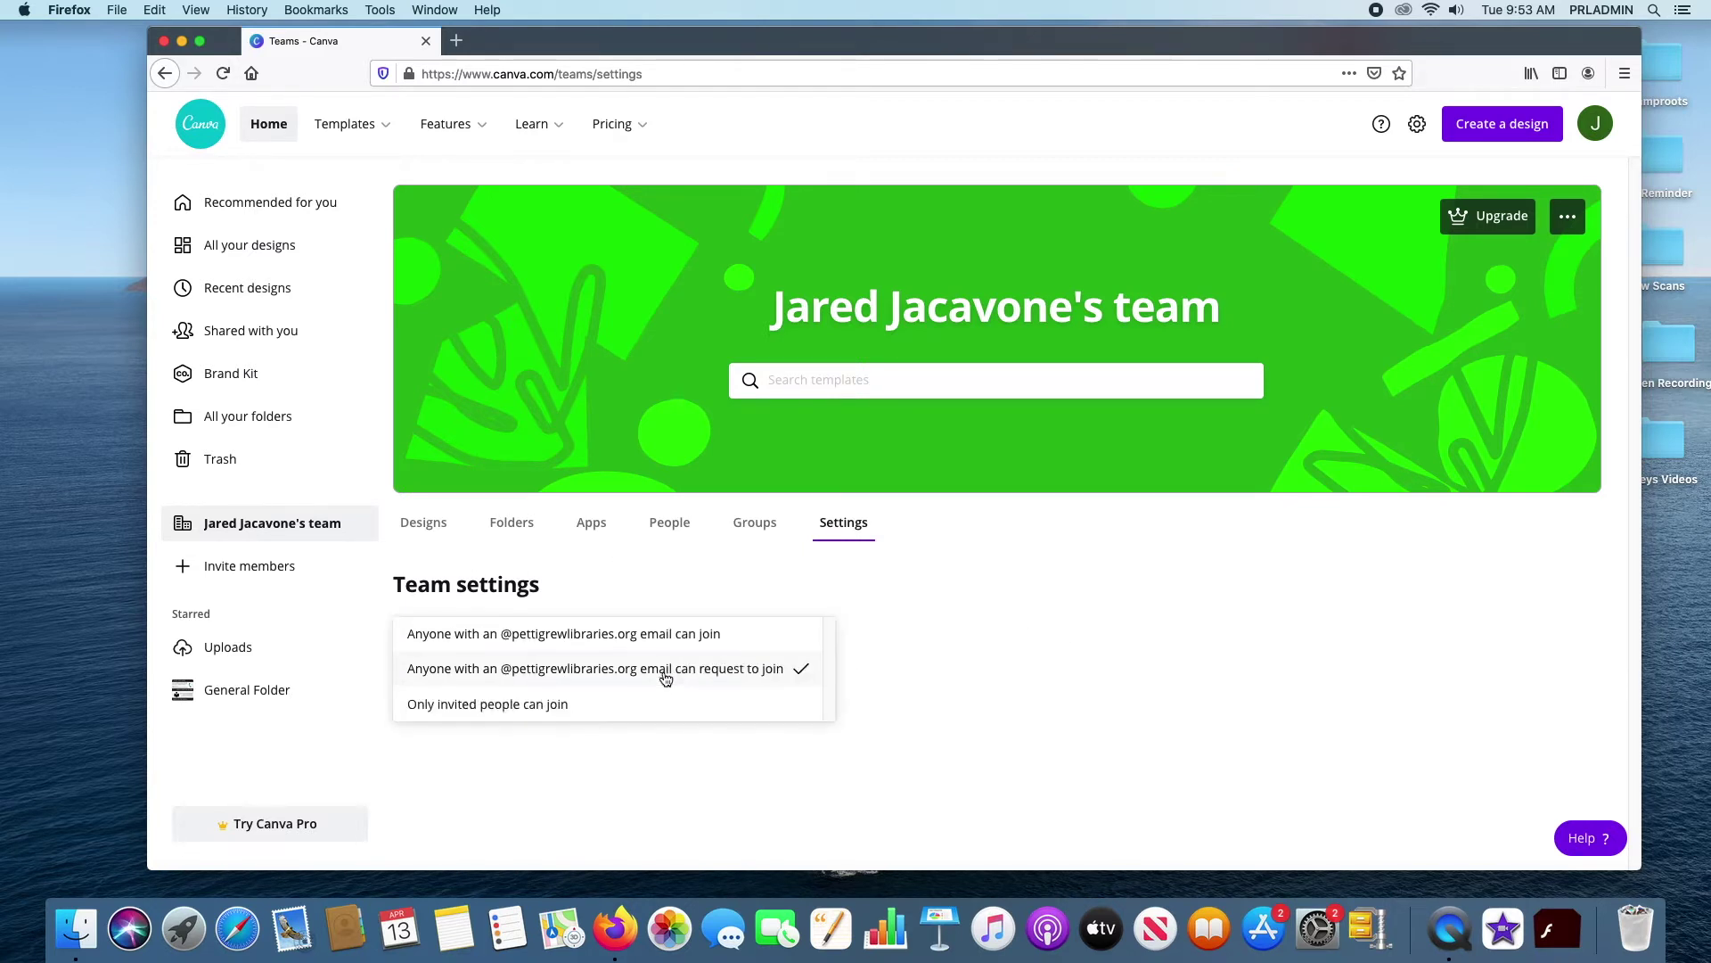
click(834, 561)
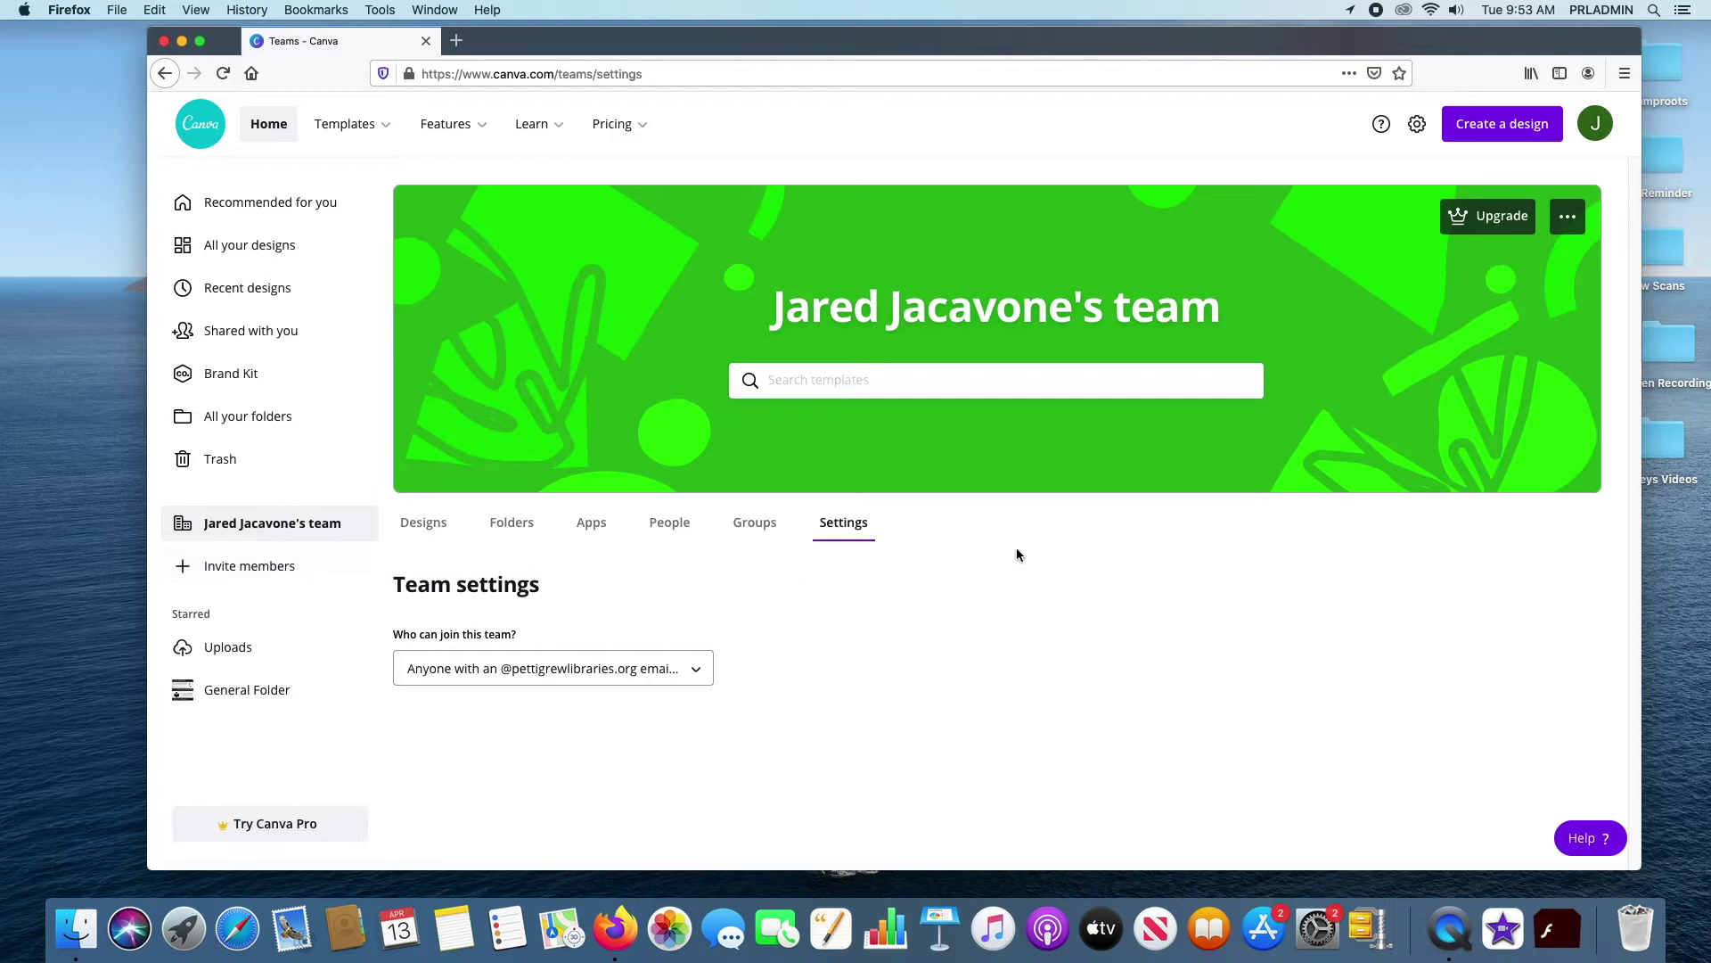
Open and close the Invite members window, then go to the Uploads folder
click(249, 566)
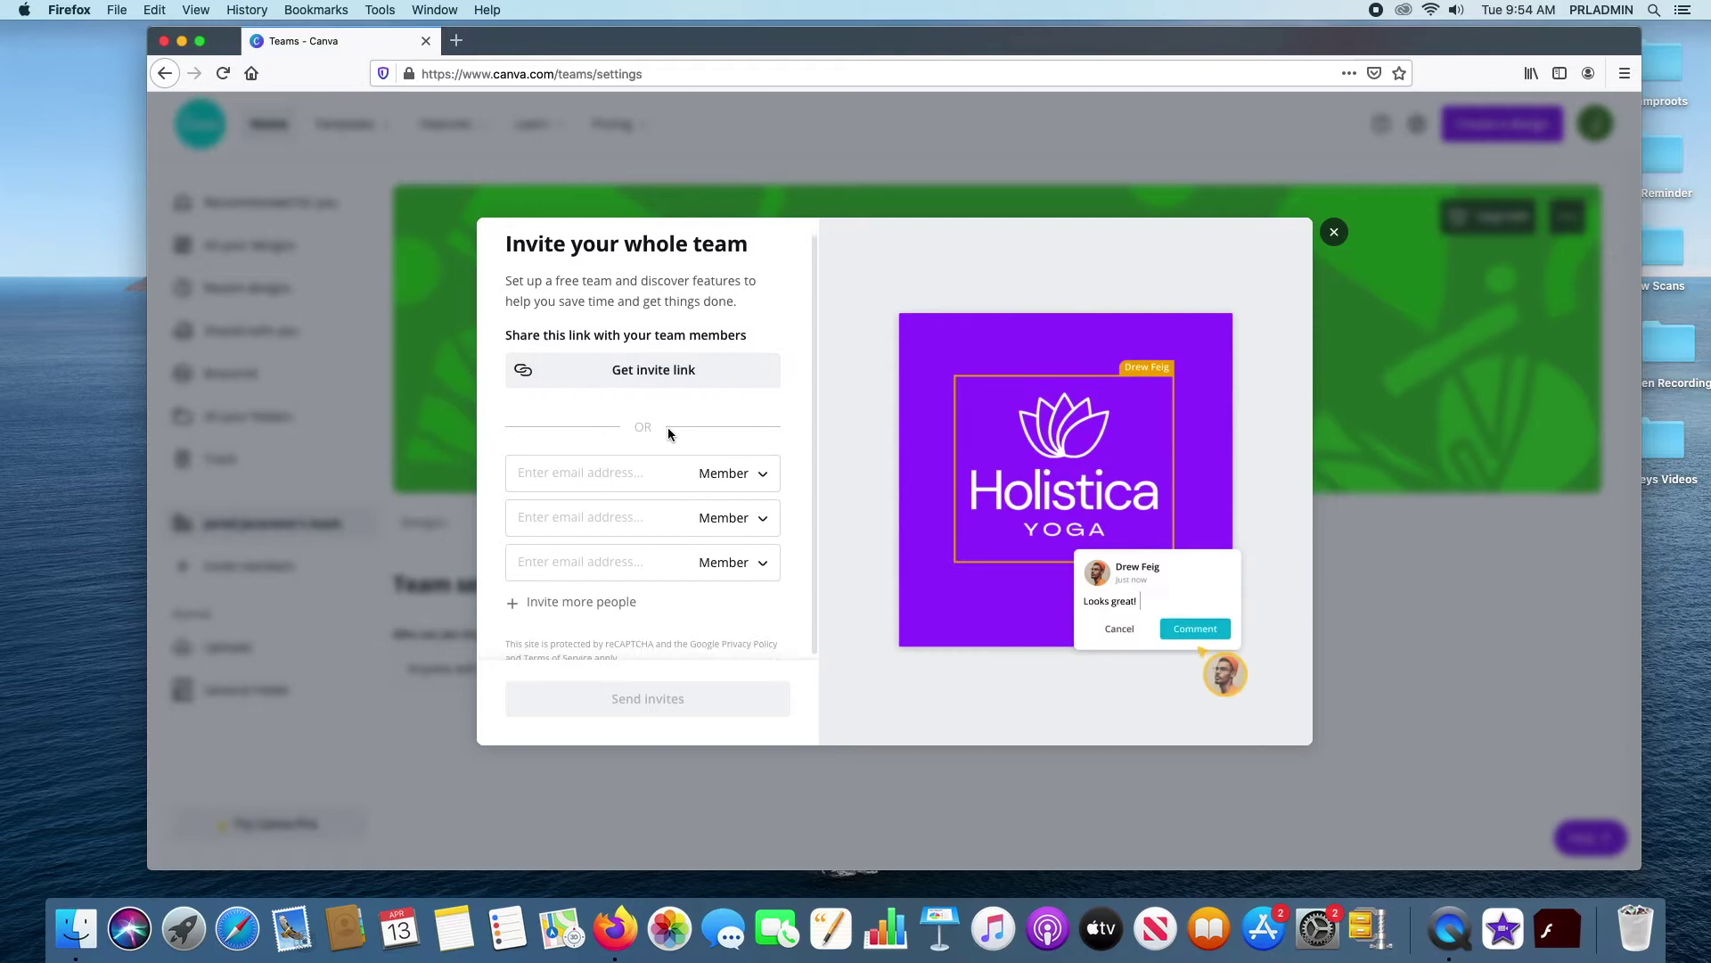
click(1333, 232)
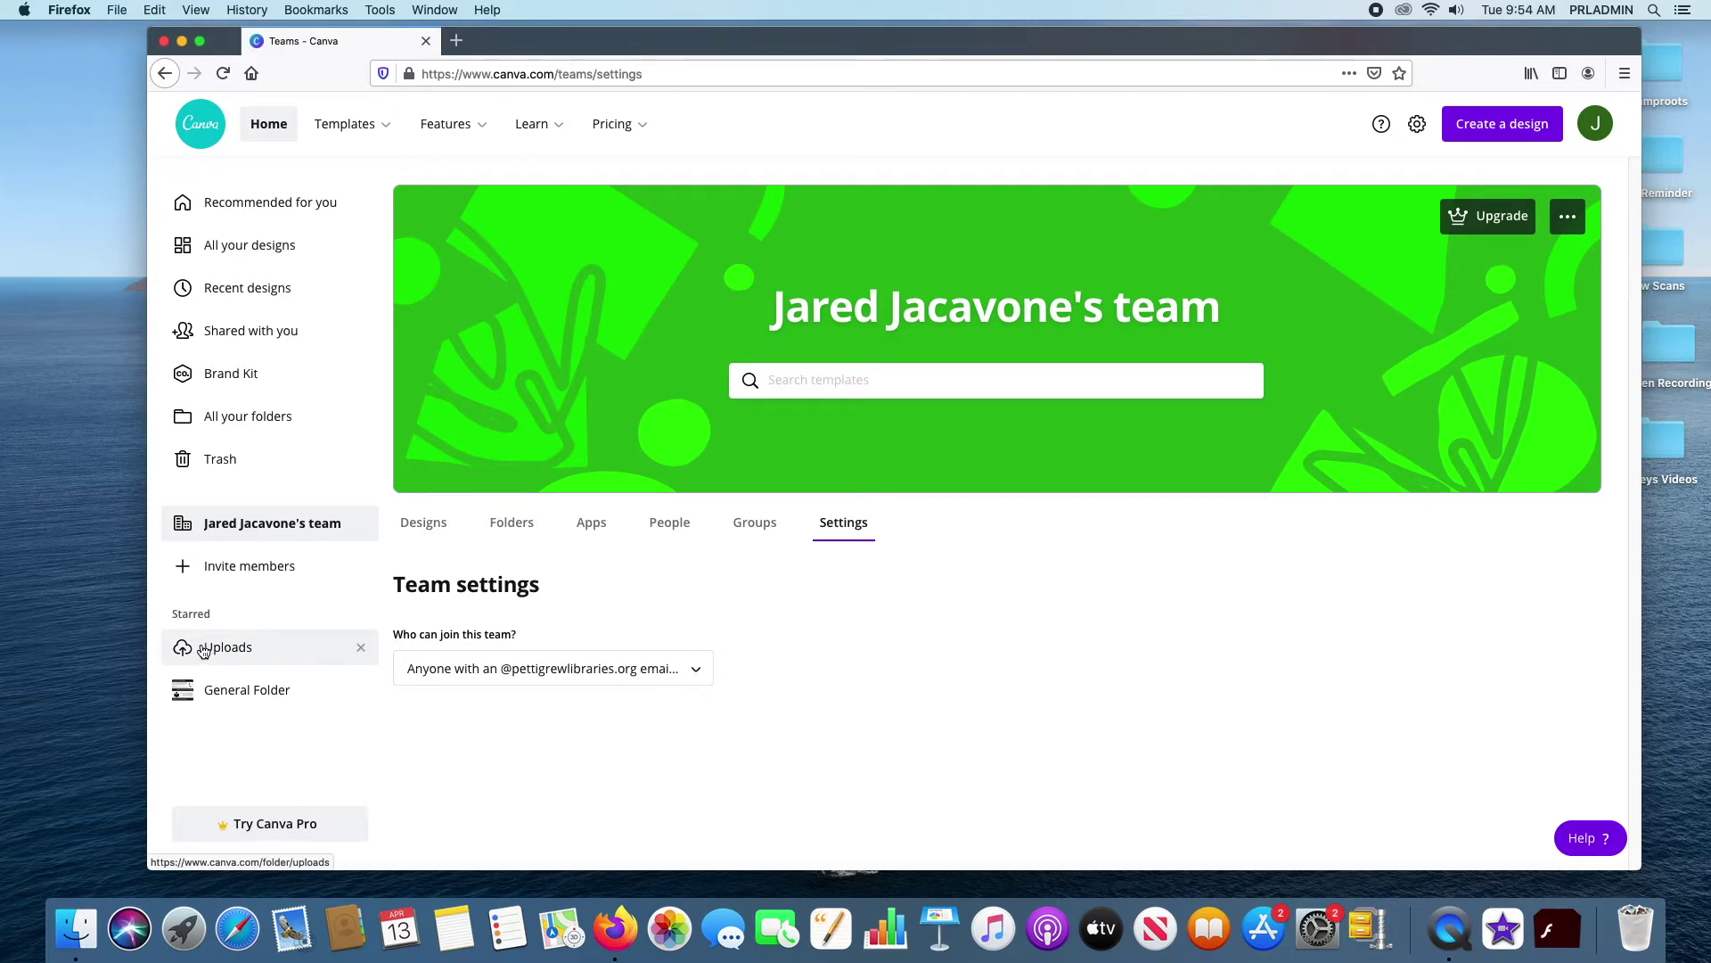
click(248, 652)
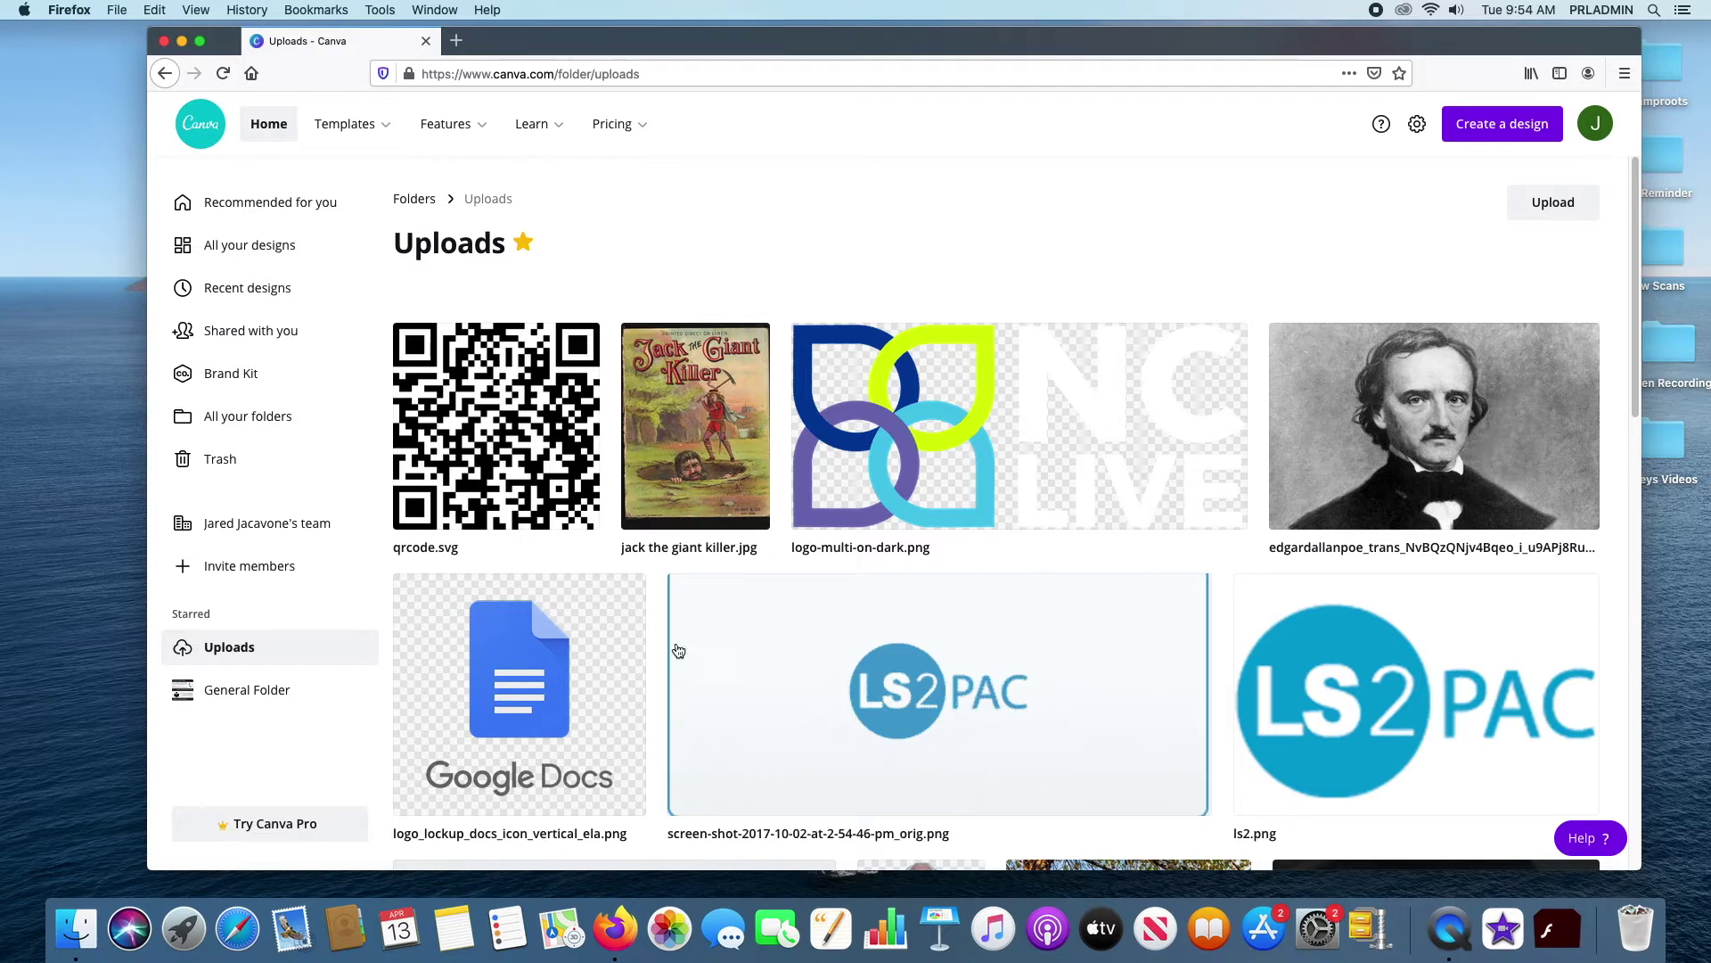
scroll(1091, 444, down, 3)
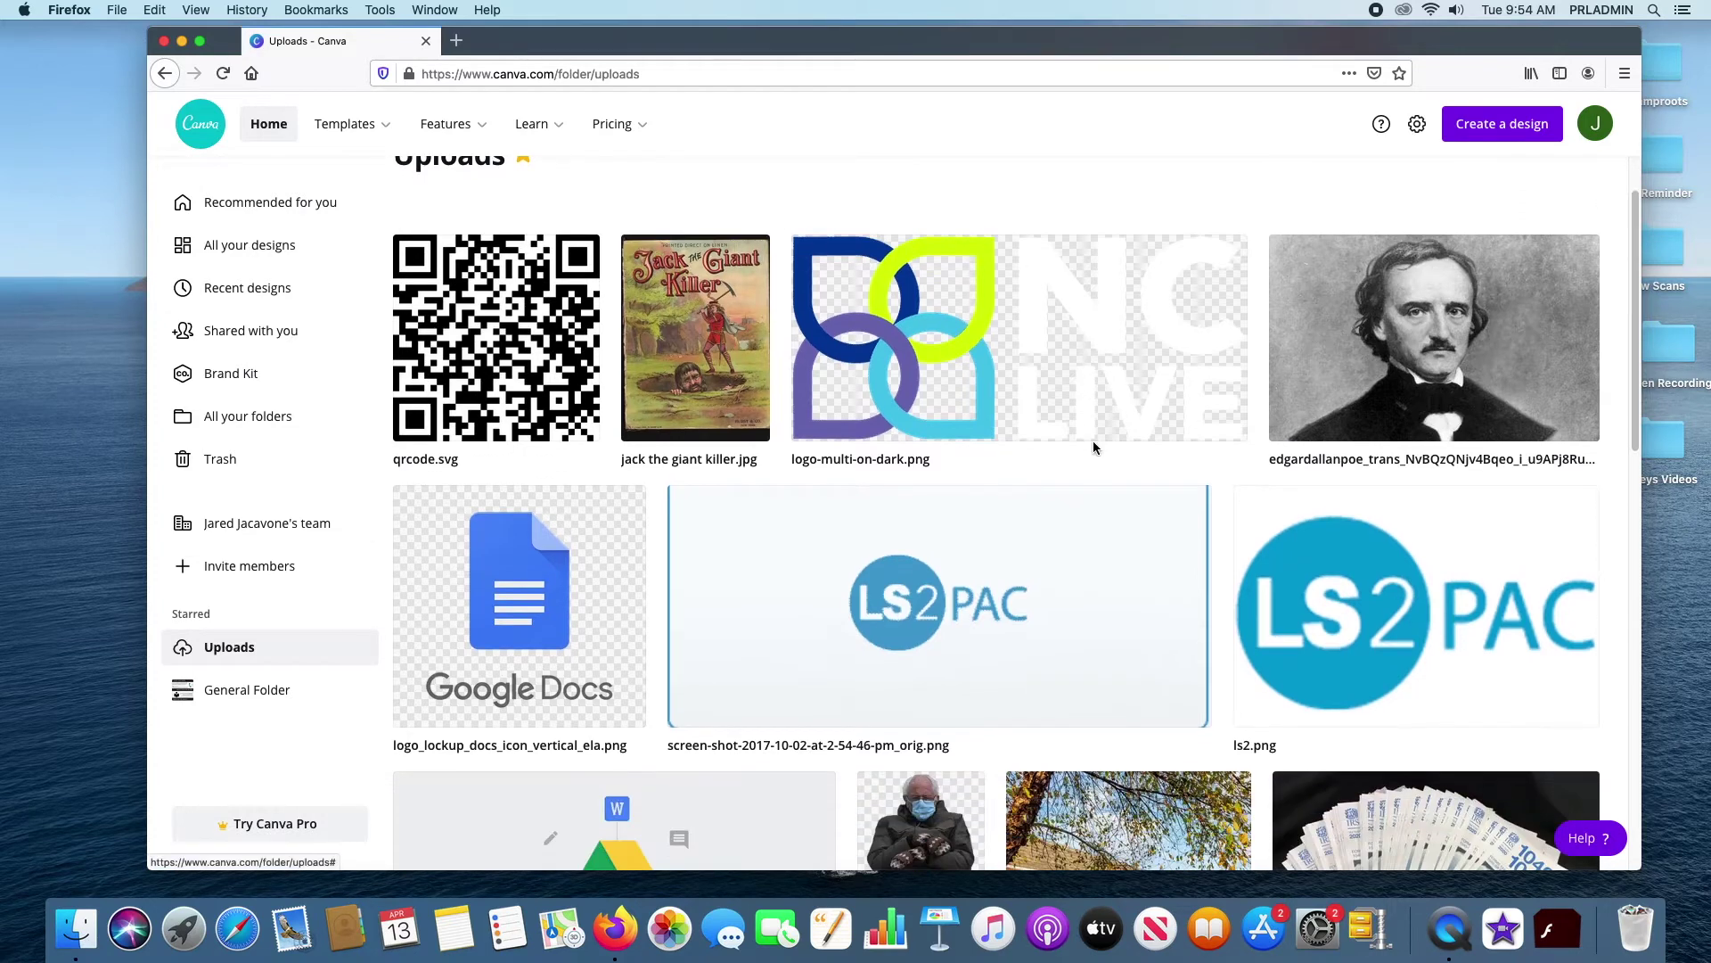
scroll(1094, 453, up, 3)
scroll(892, 427, down, 1)
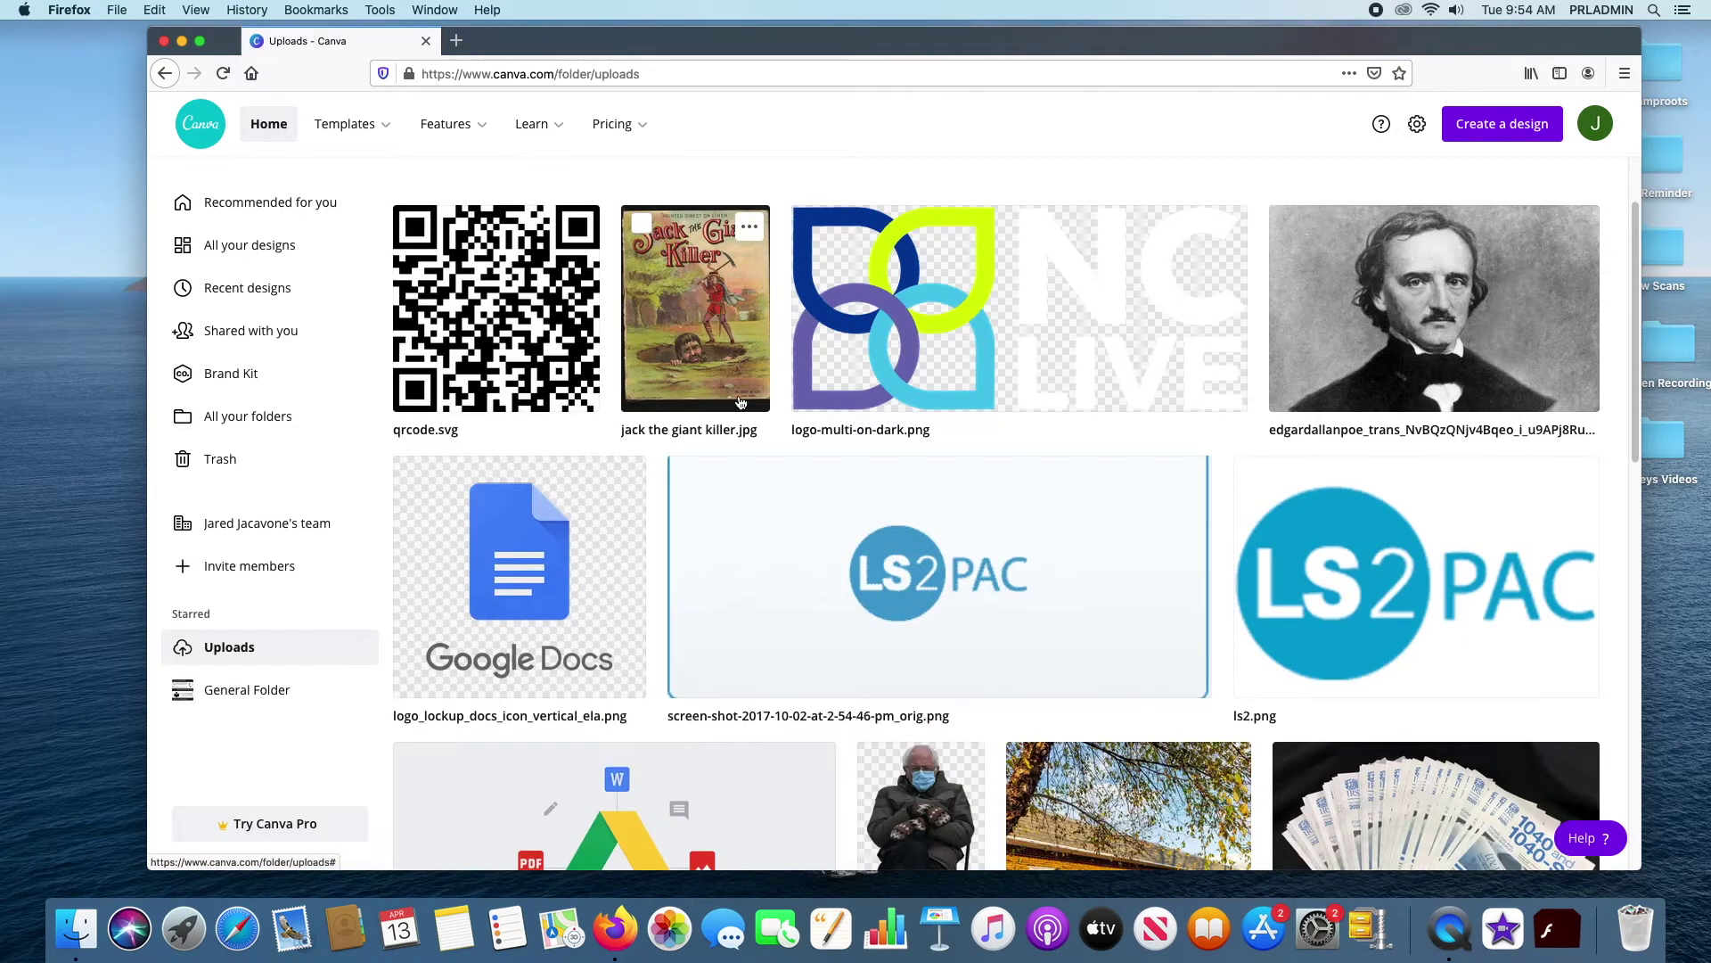
scroll(739, 401, up, 1)
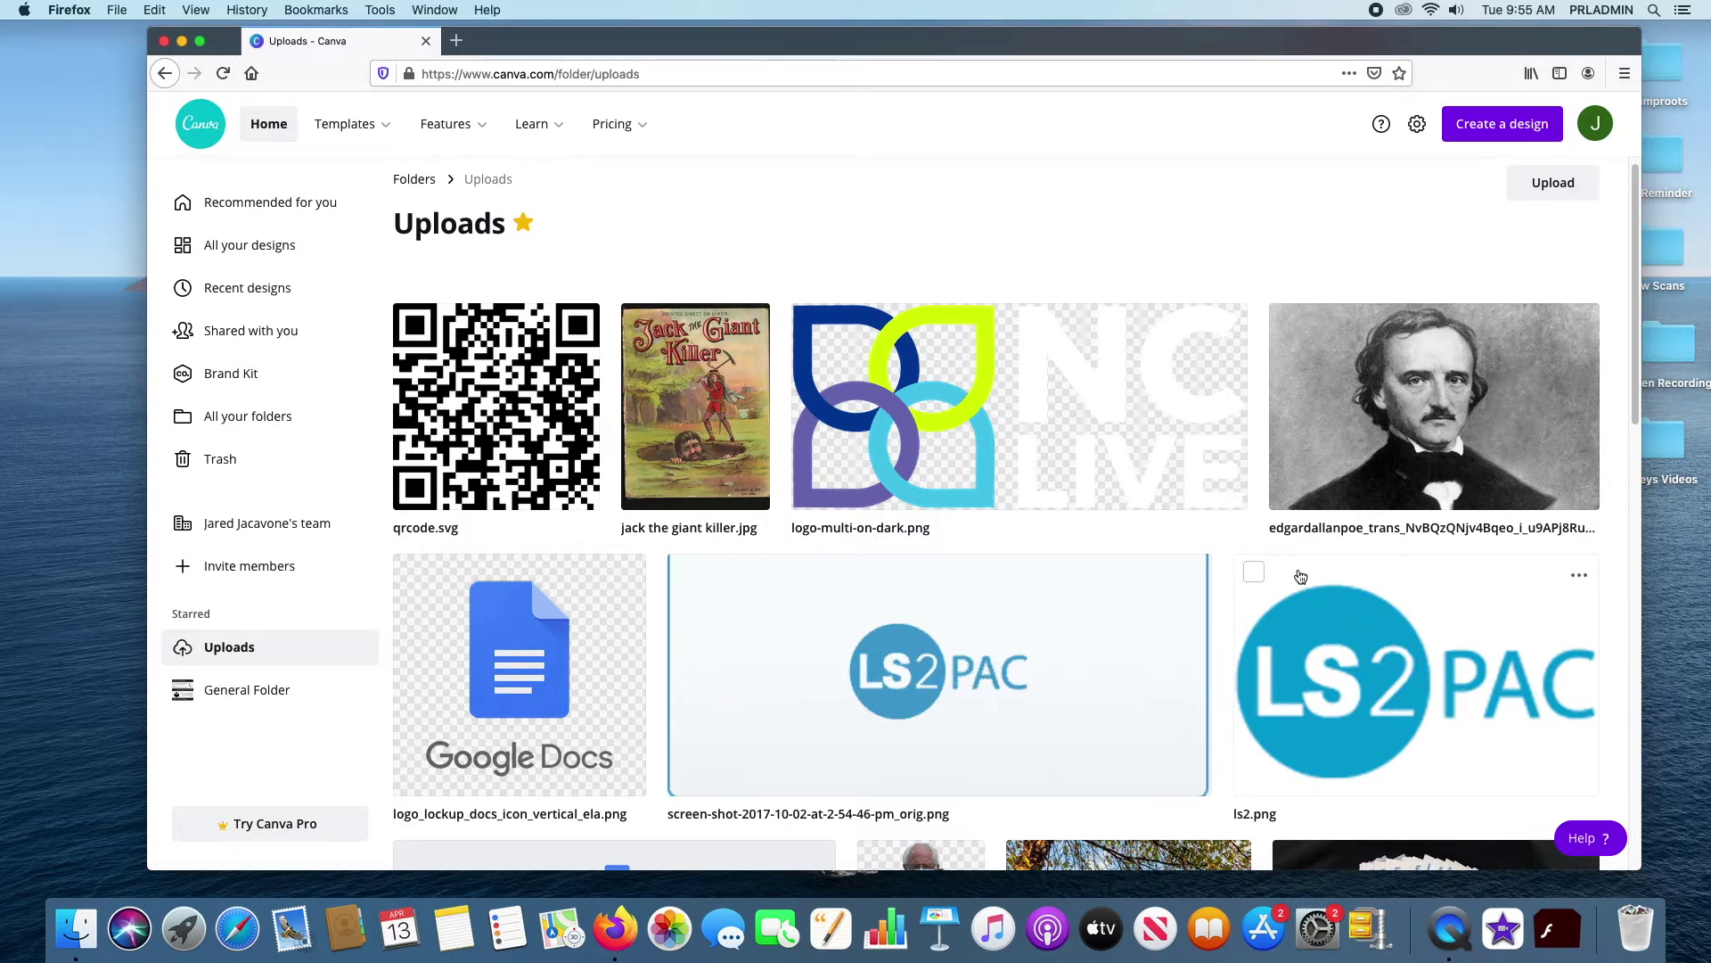
Scroll through Uploads, then open the starred General Folder from the sidebar
scroll(1062, 652, down, 1)
scroll(1061, 652, down, 10)
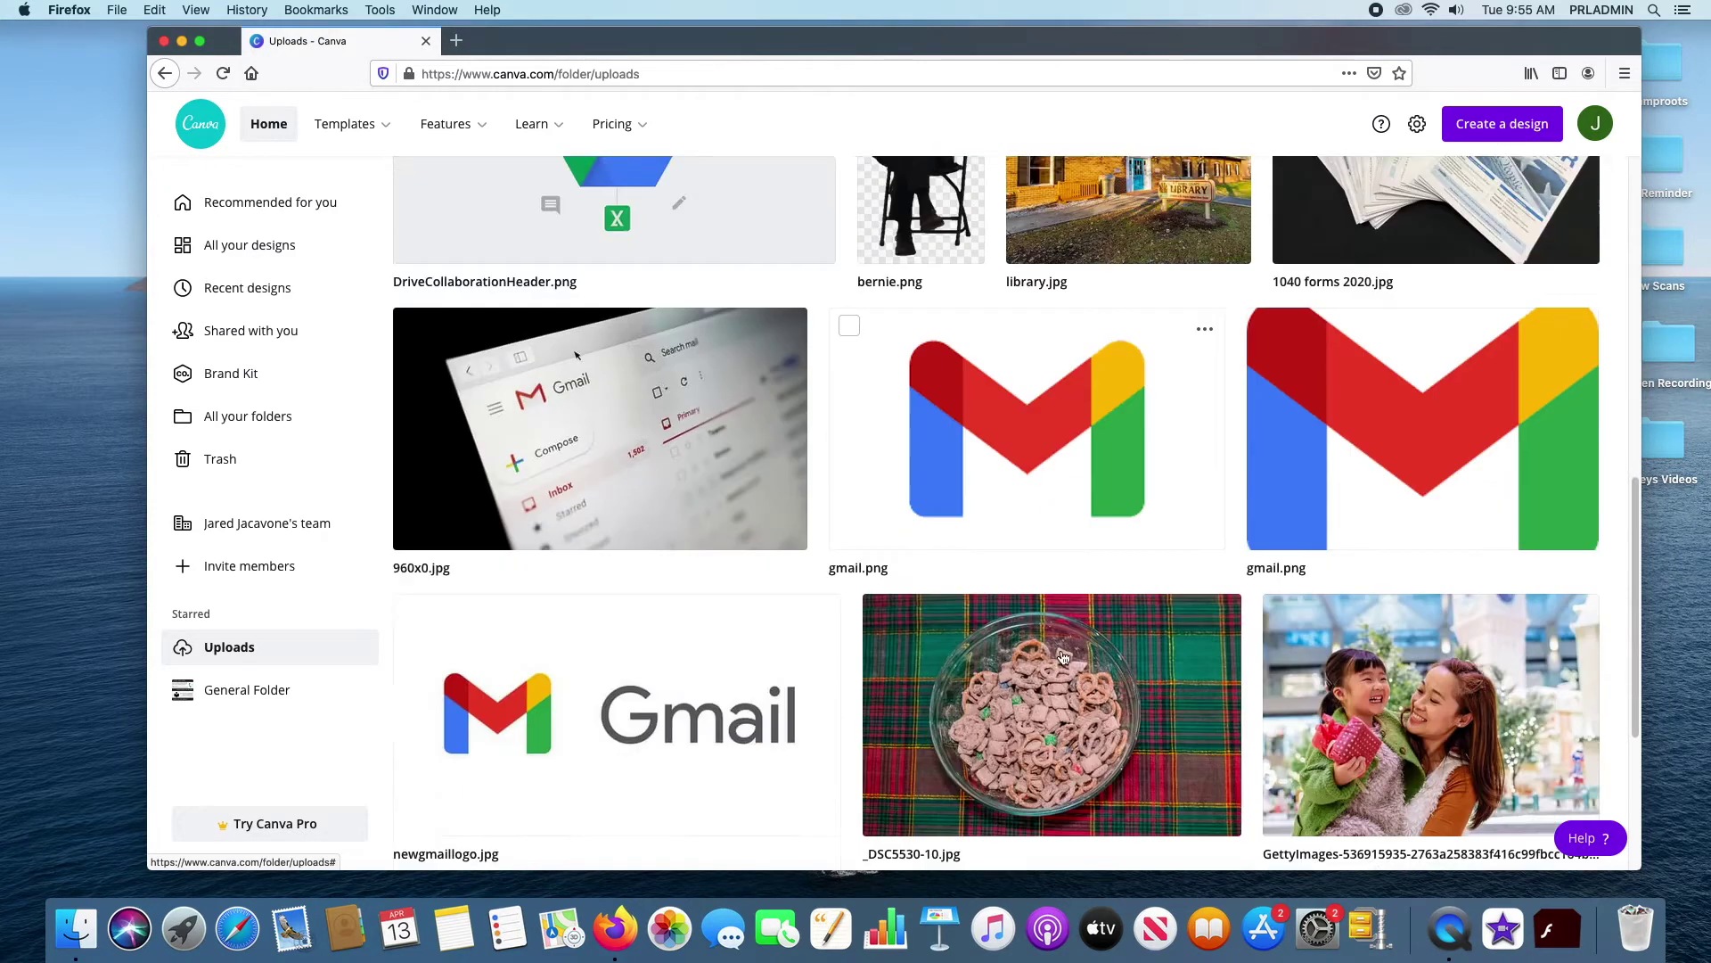
scroll(1062, 657, up, 15)
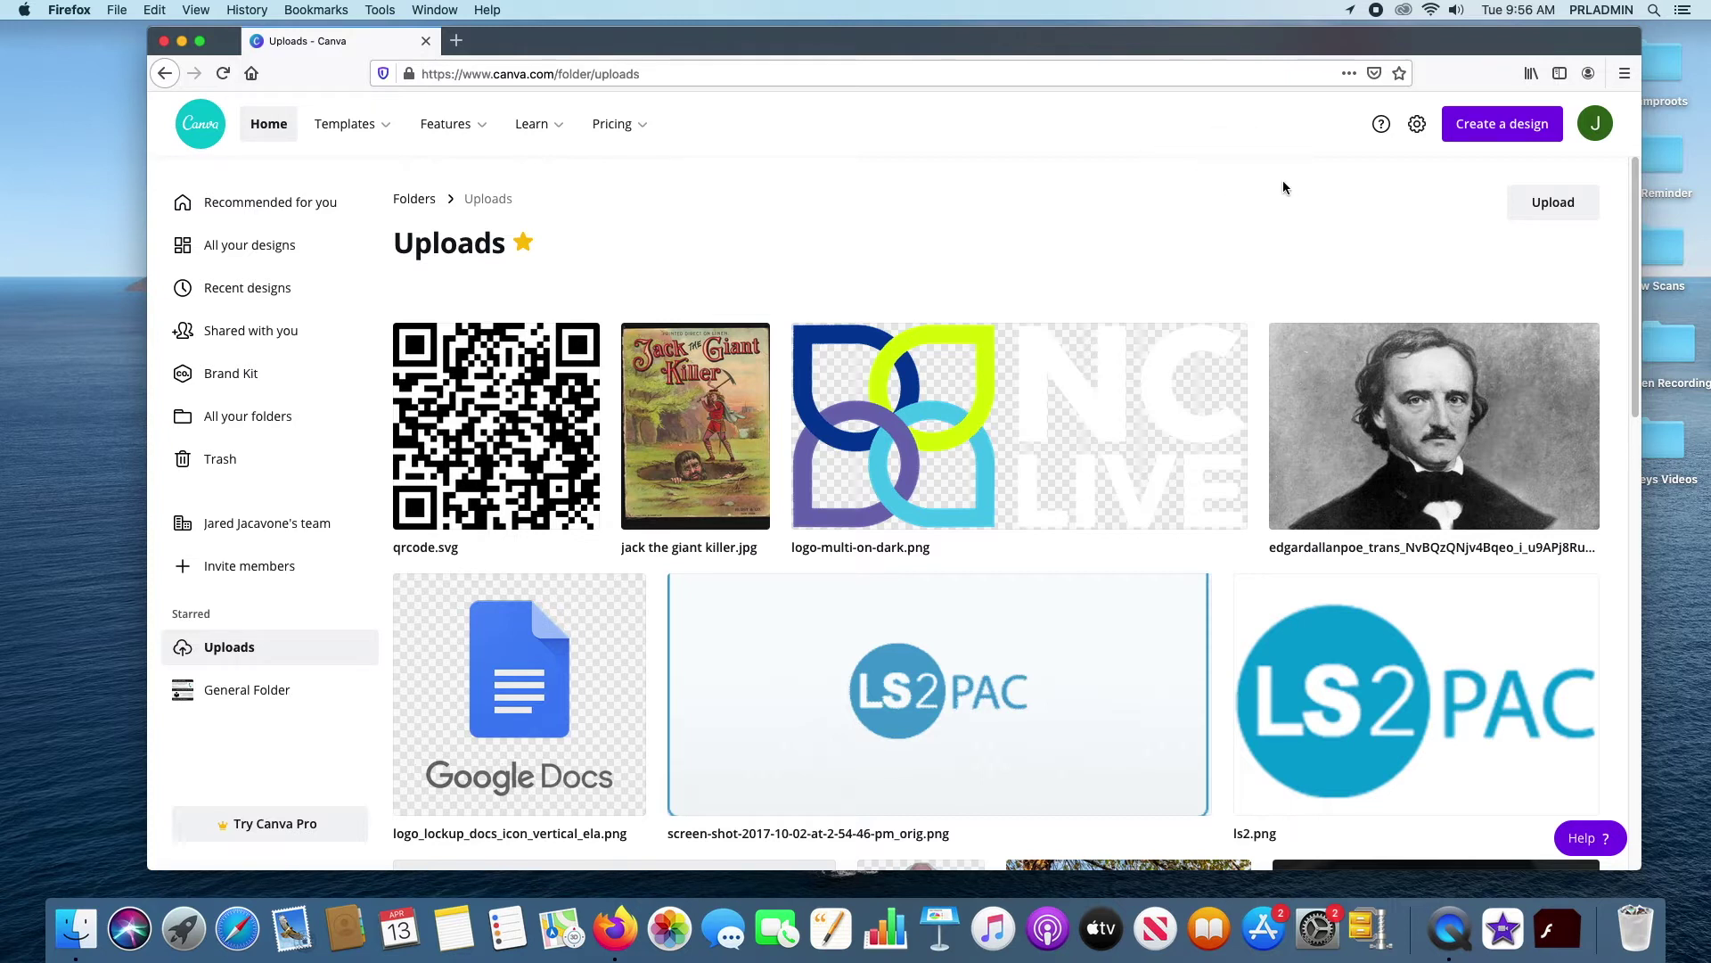
mouse_move(1185, 337)
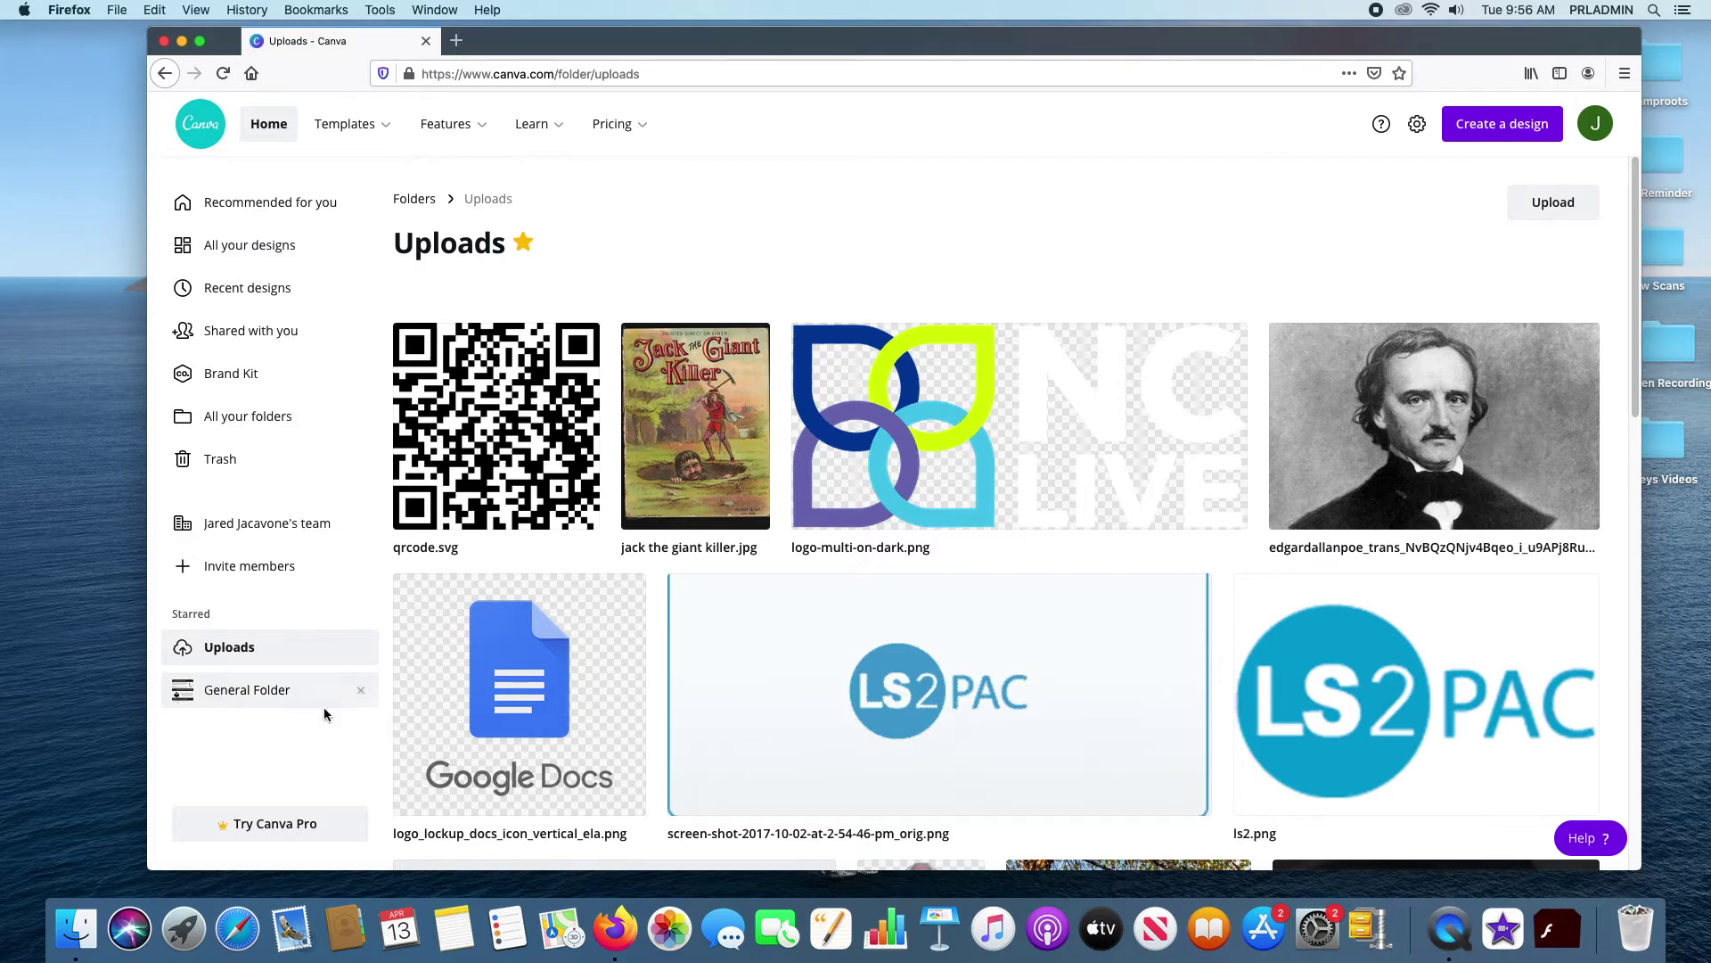
click(255, 700)
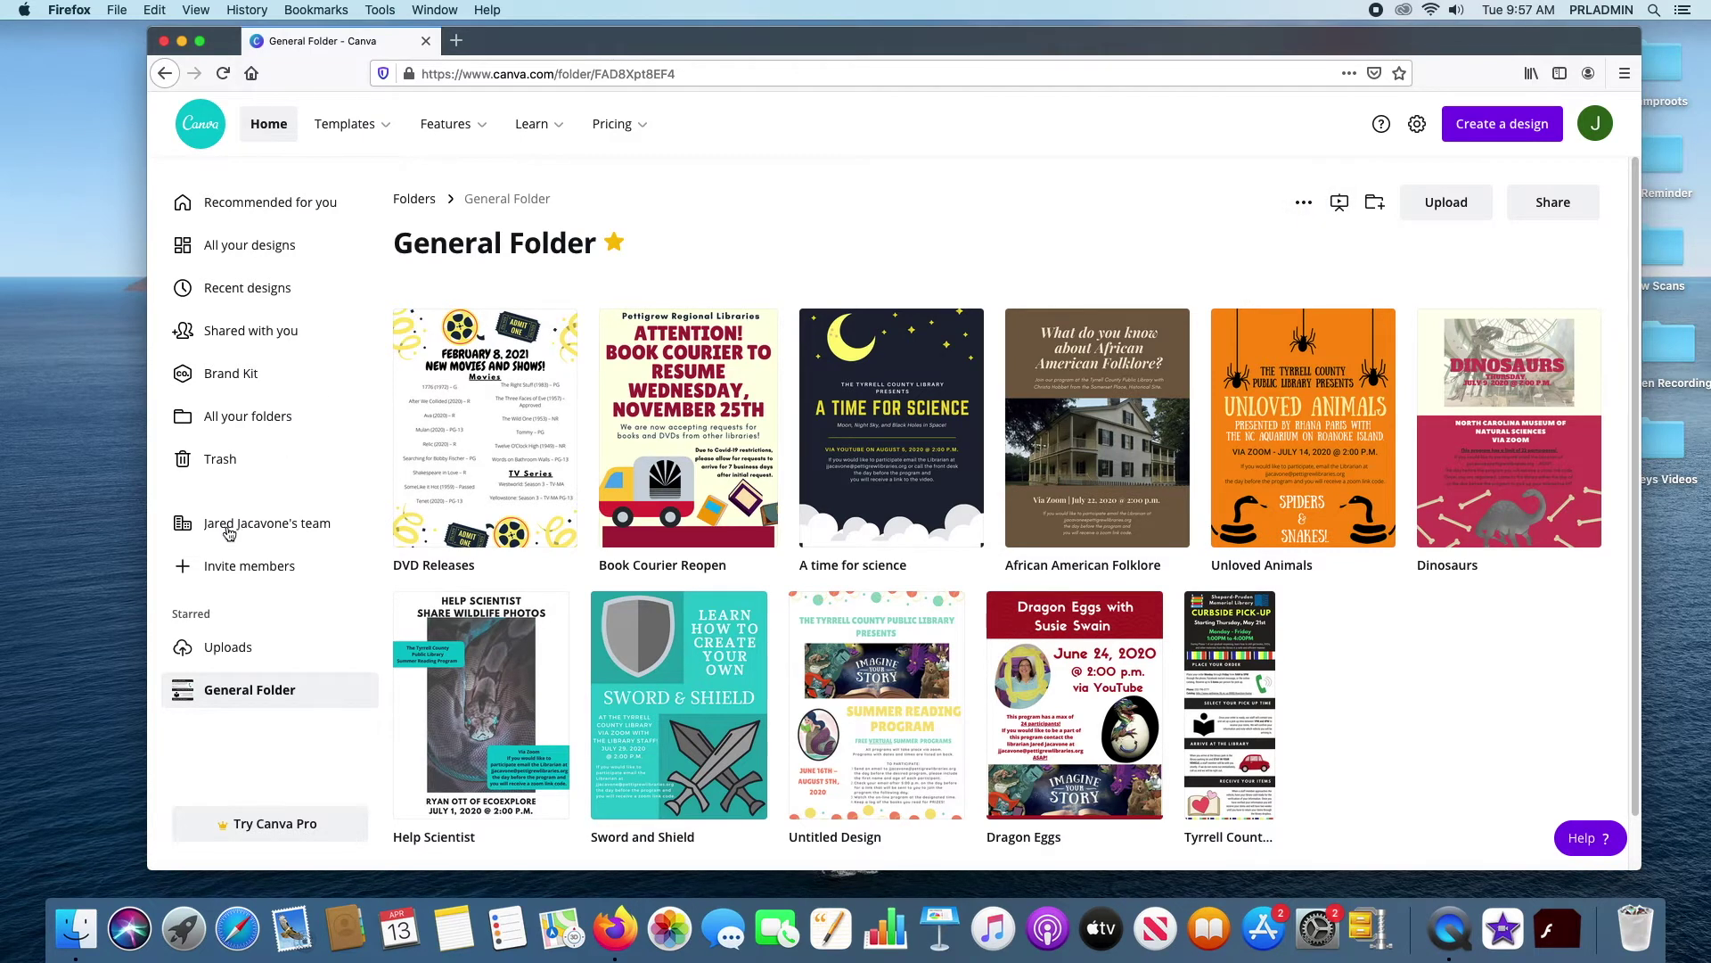
Look at General Folder's options menu and Present panel, then start a new folder
click(1307, 203)
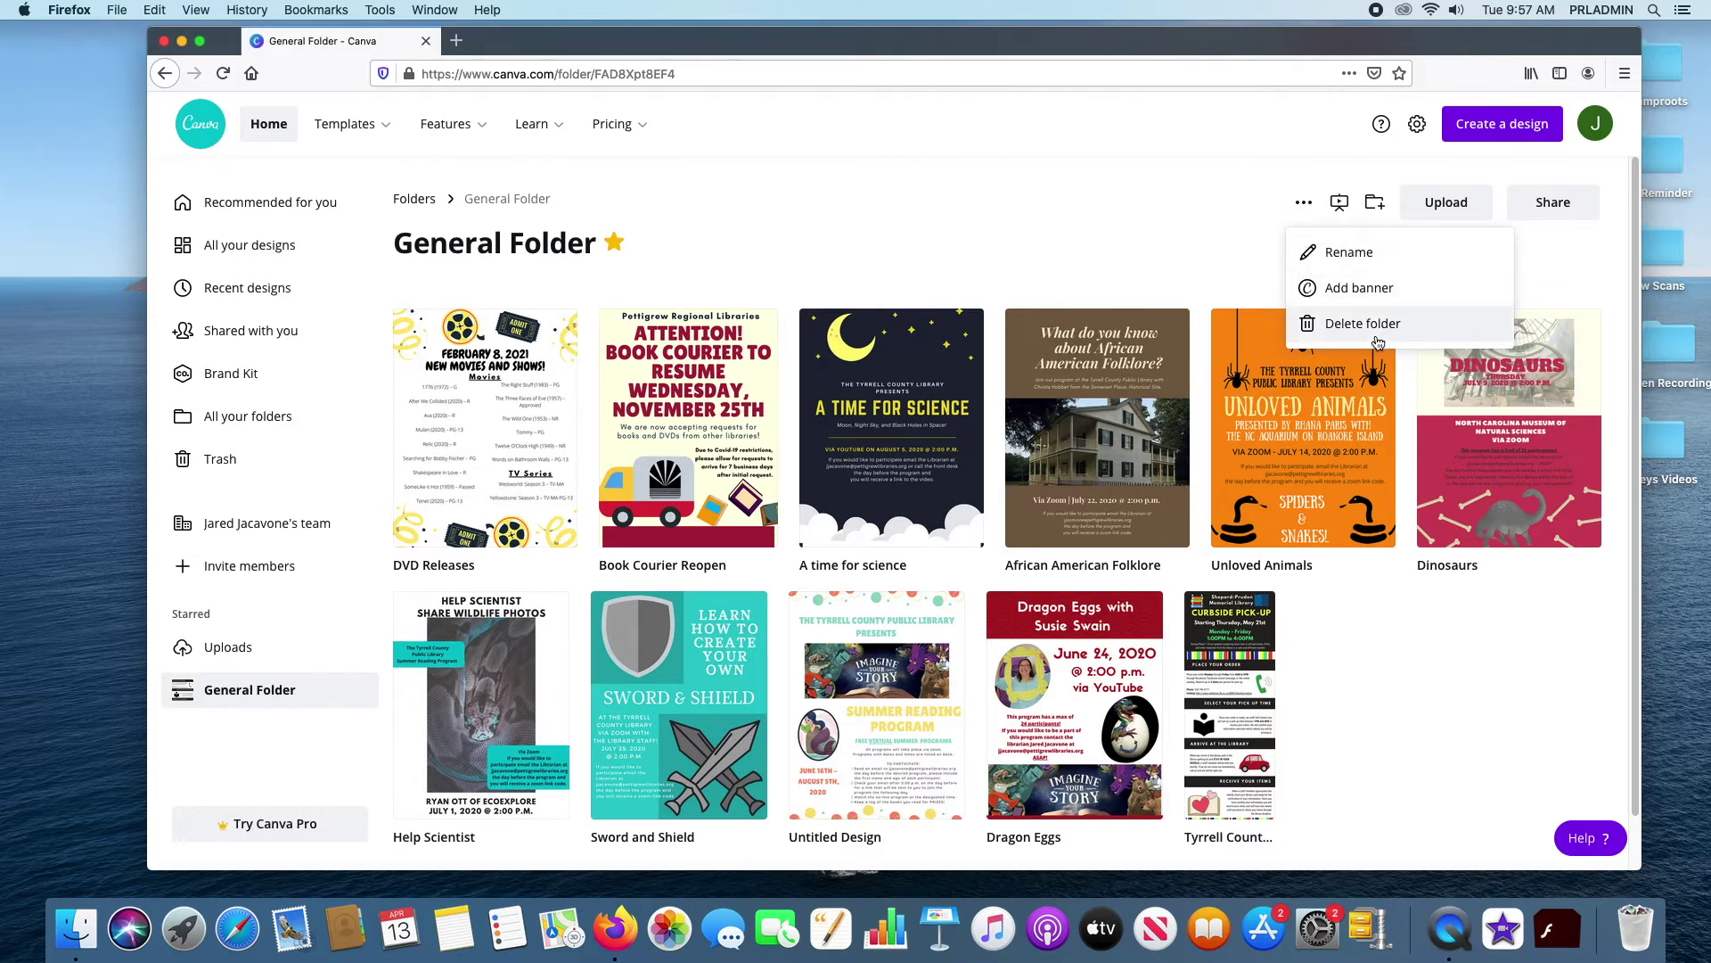
click(1342, 204)
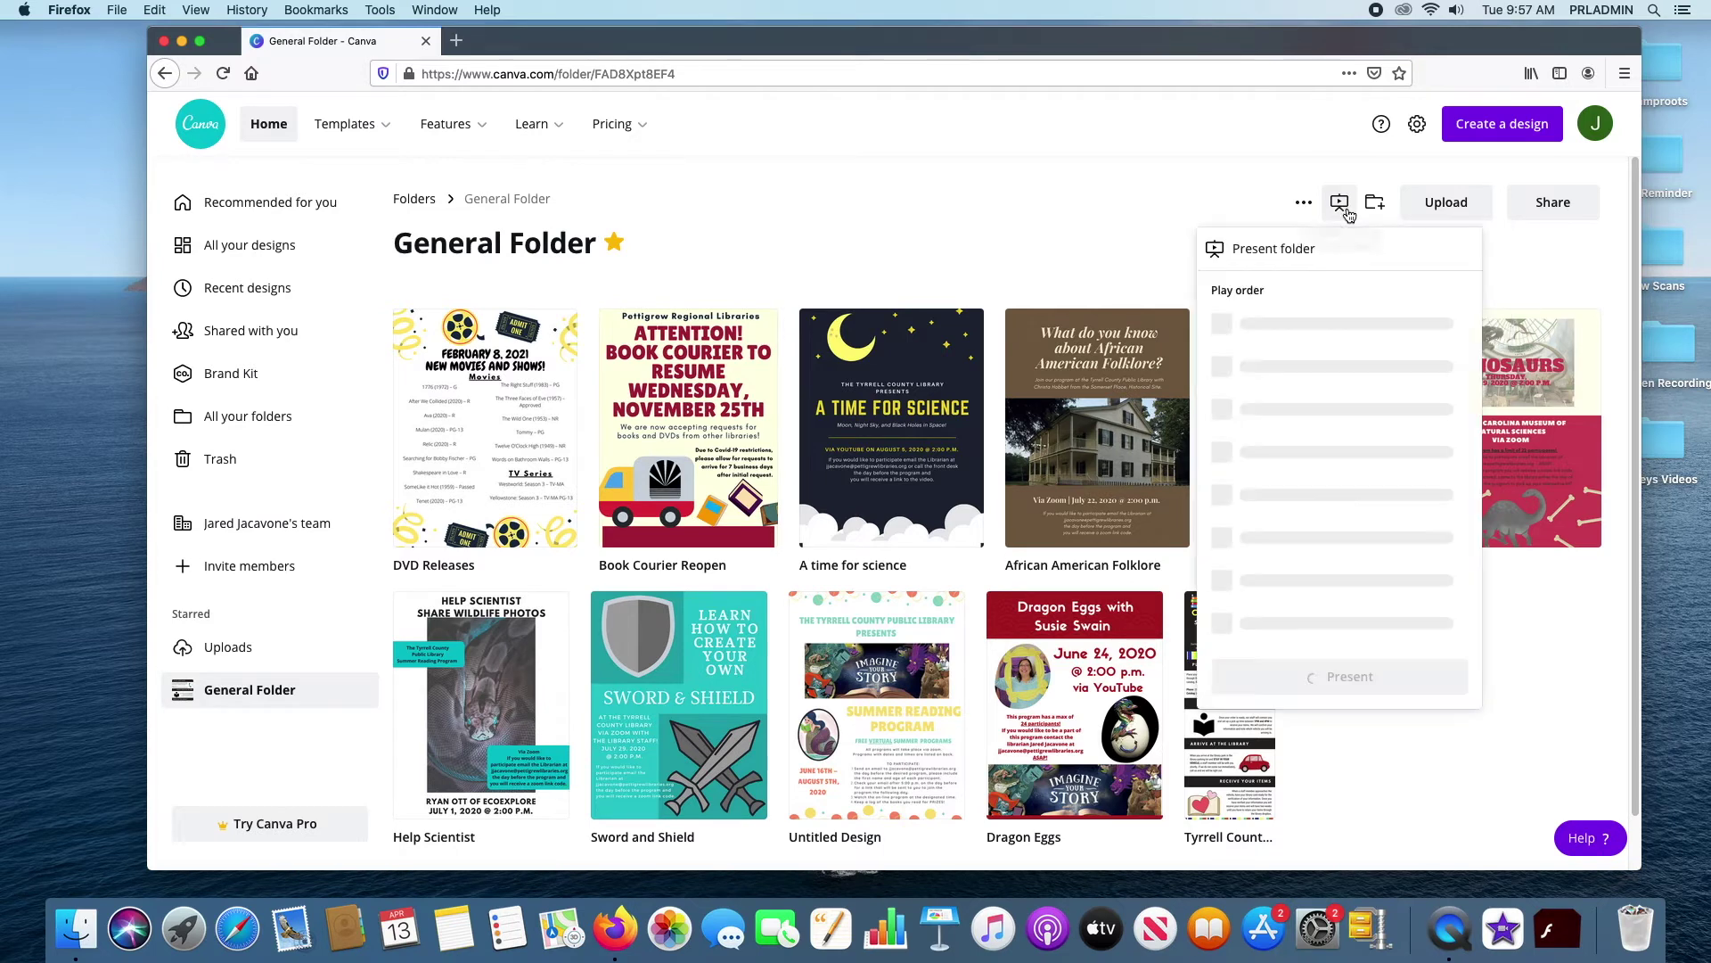
click(1049, 212)
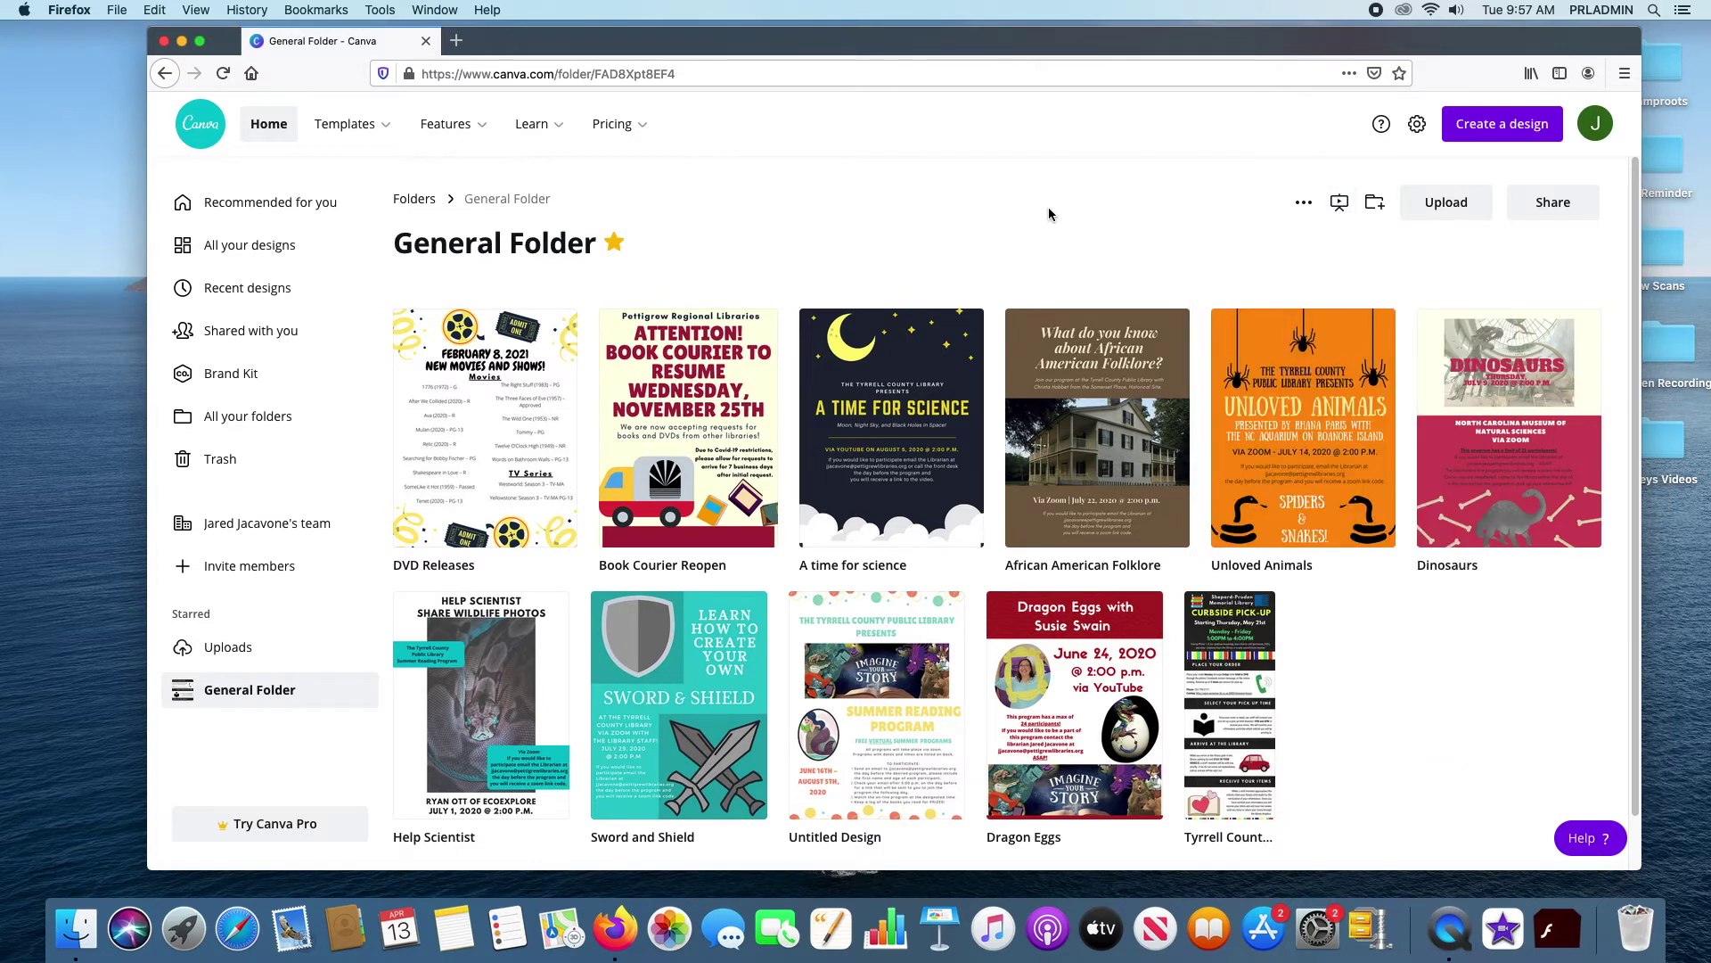
click(1373, 203)
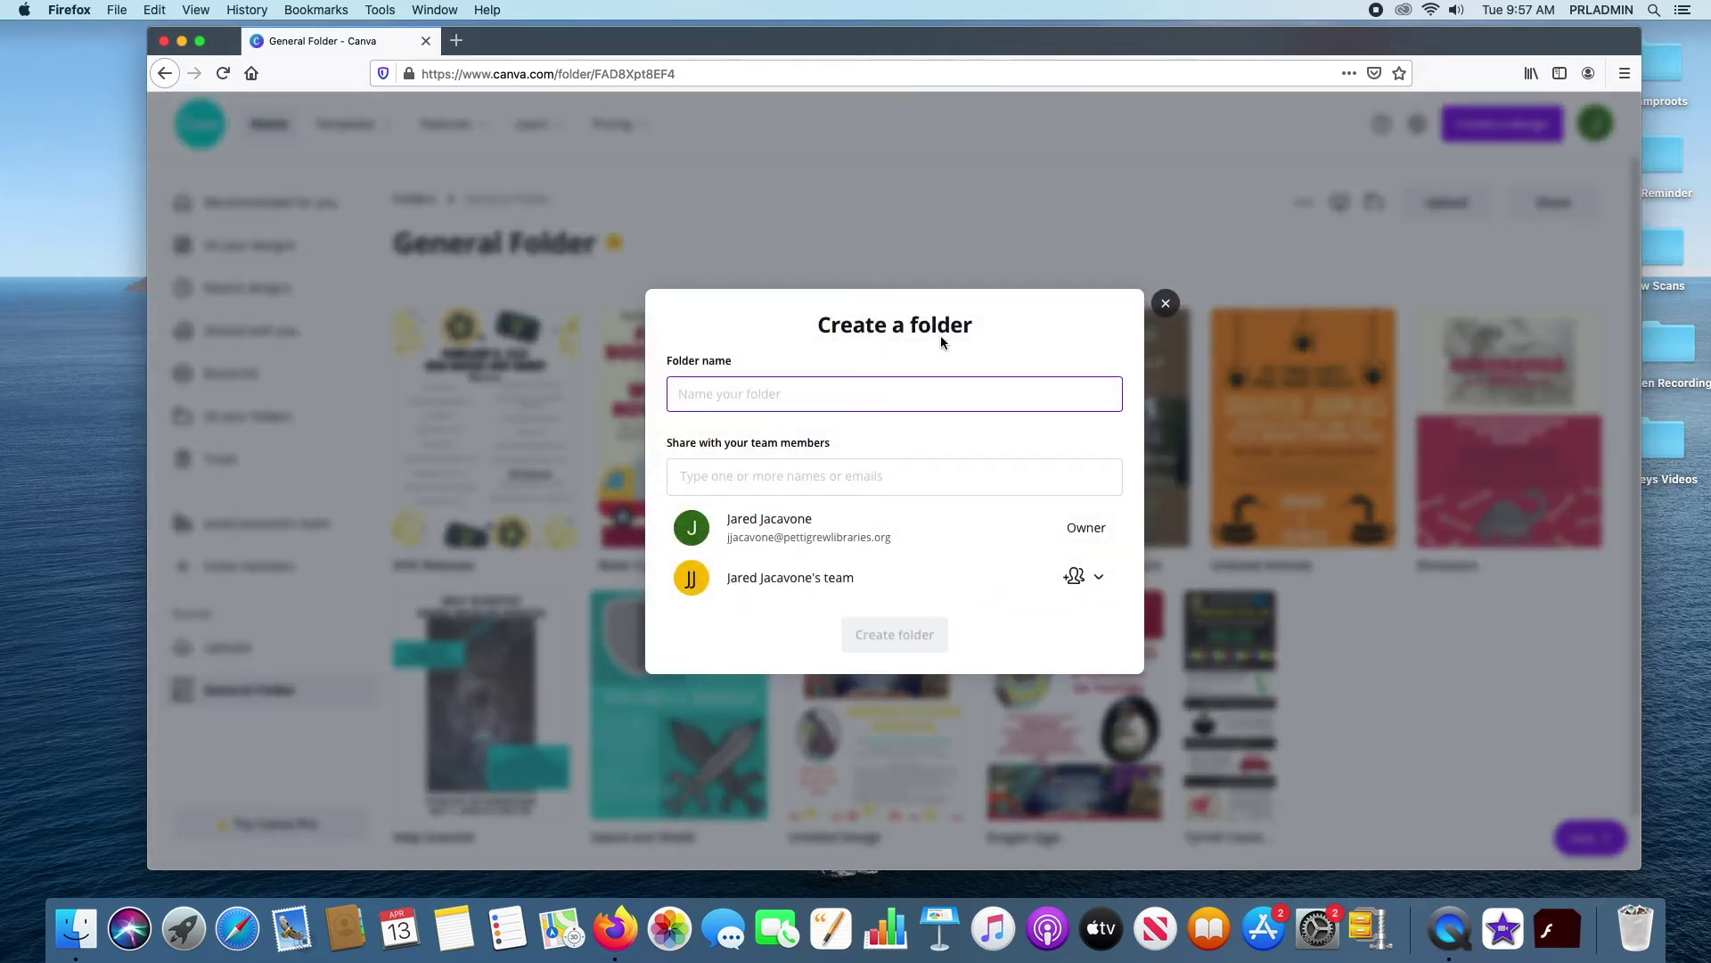
Dismiss the Create a folder dialog and go to the Recommended for you home page
click(1165, 304)
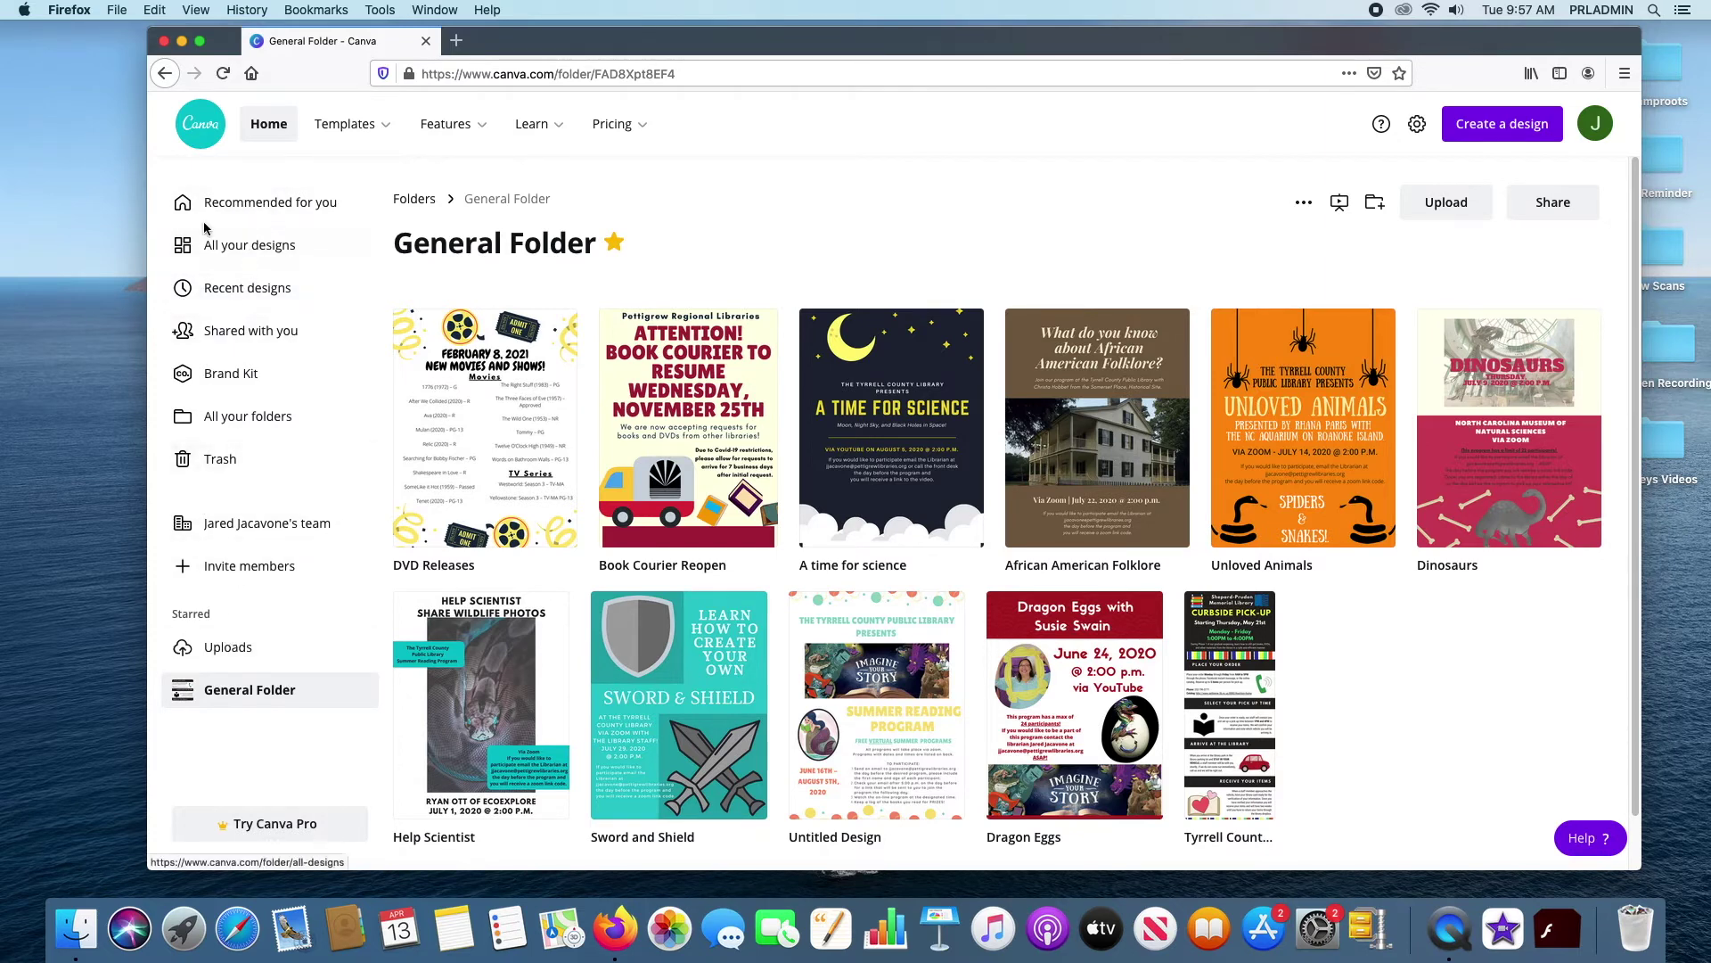
click(252, 204)
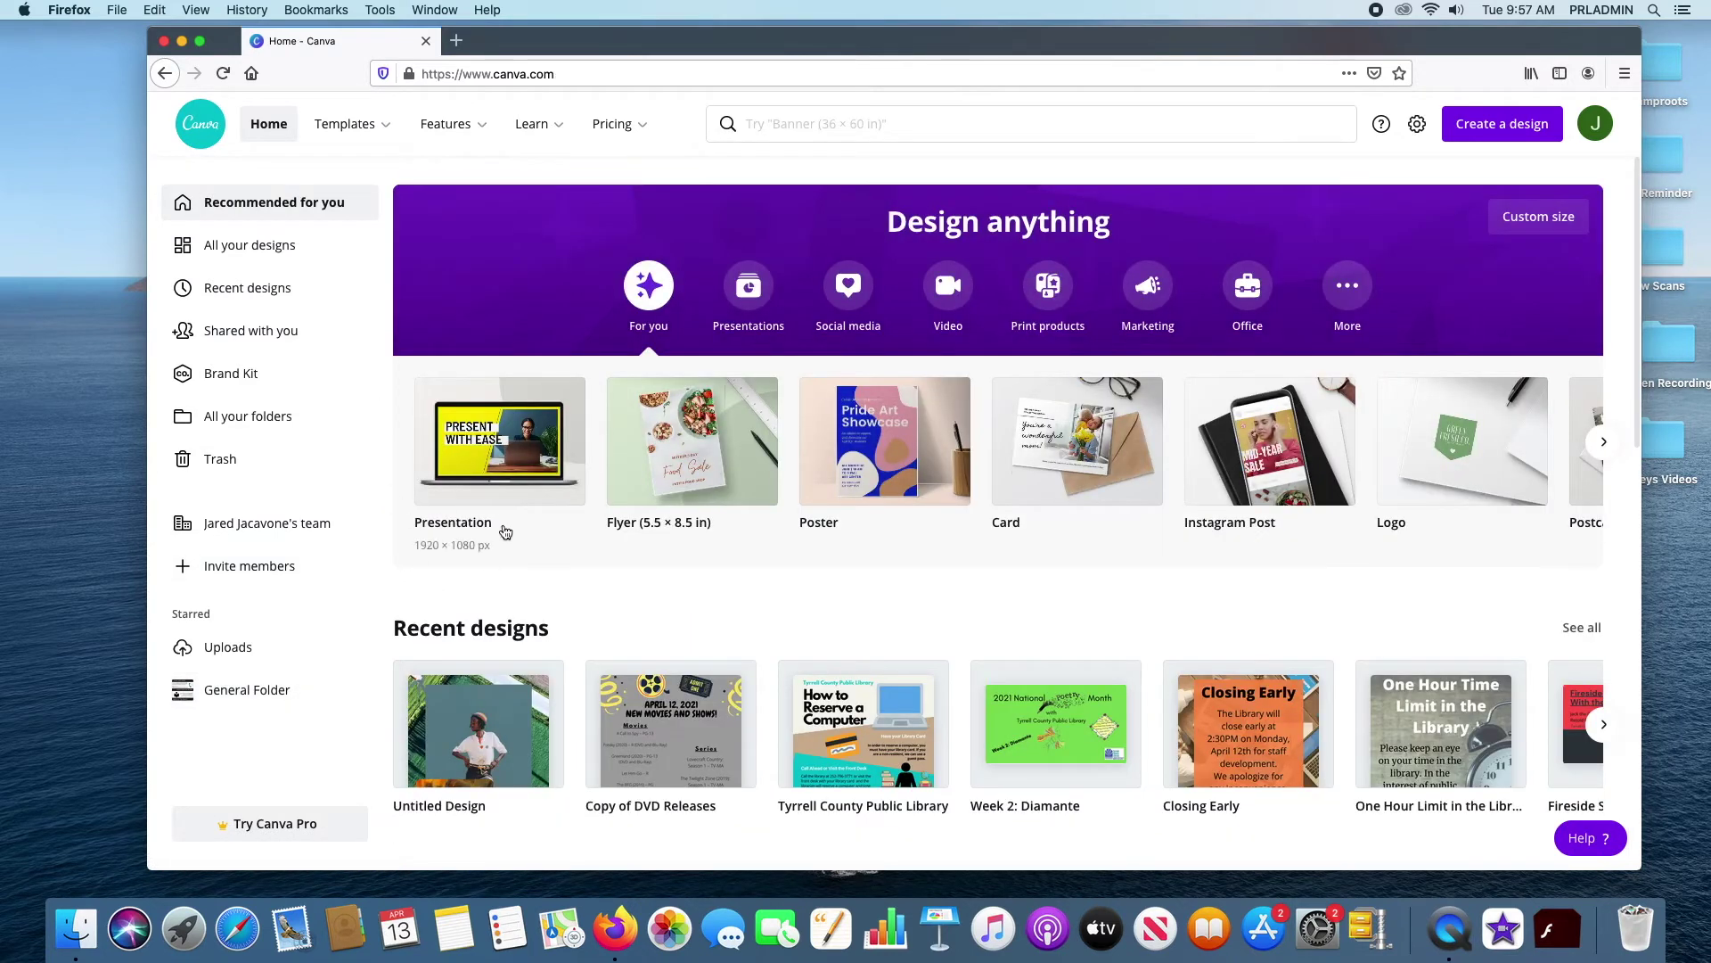
scroll(499, 531, down, 3)
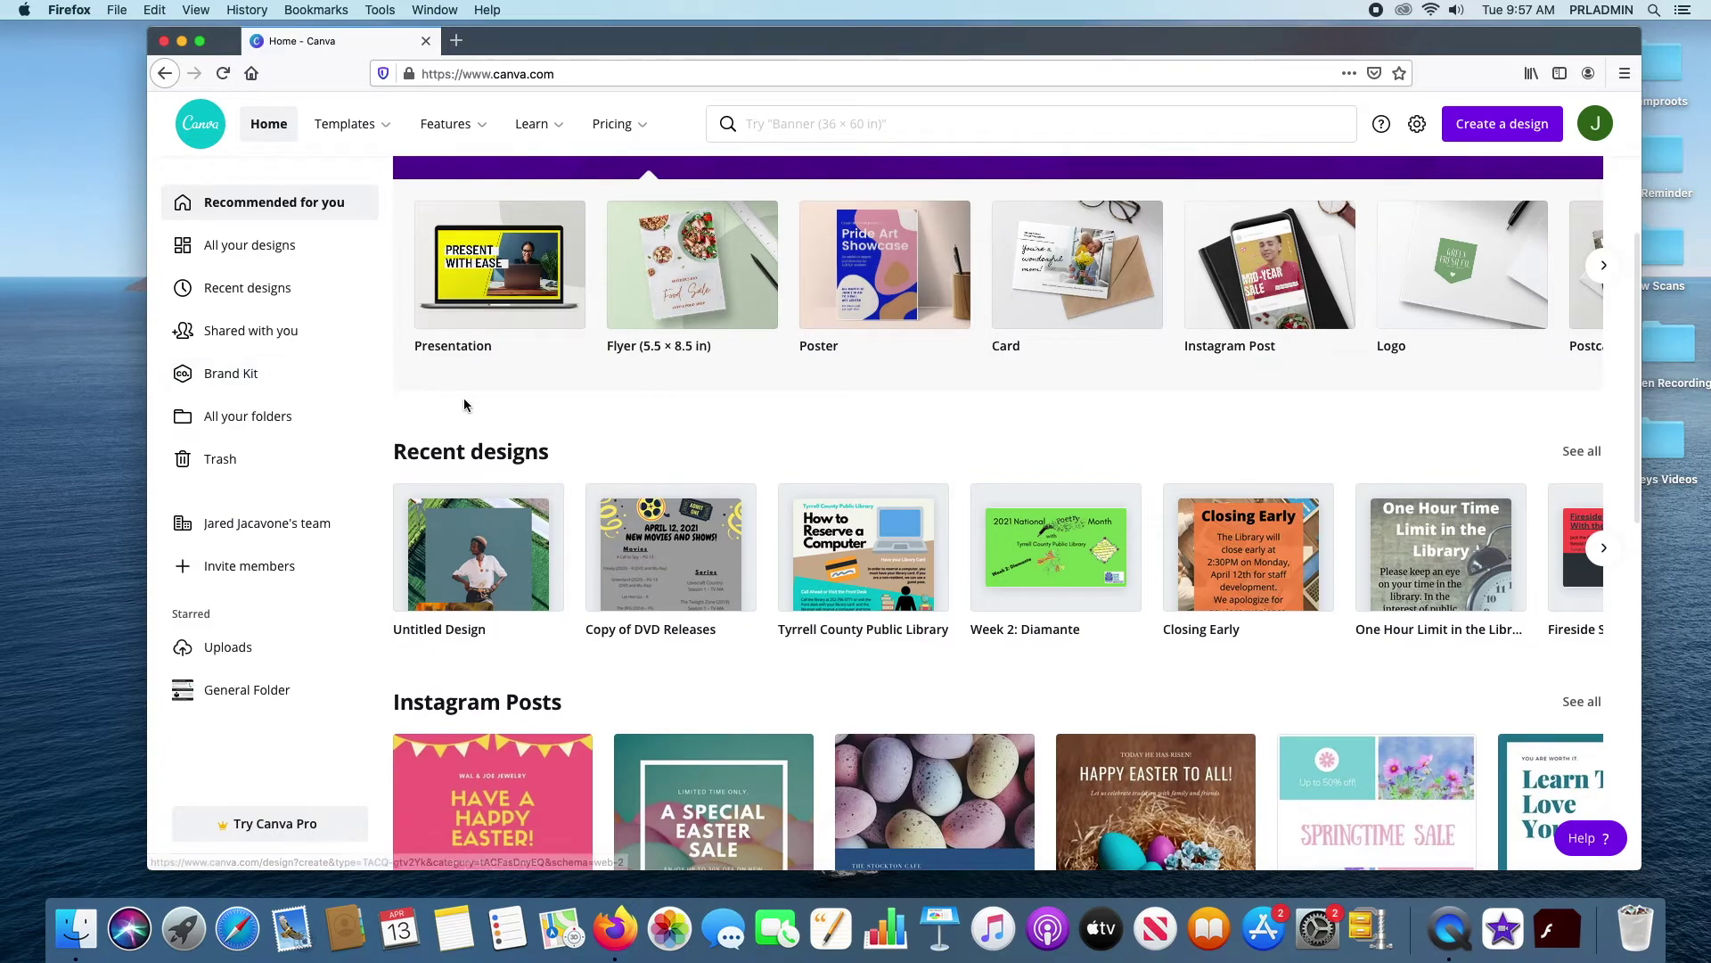
scroll(763, 419, down, 3)
scroll(348, 502, up, 3)
scroll(348, 502, up, 2)
scroll(652, 425, down, 1)
scroll(652, 426, up, 1)
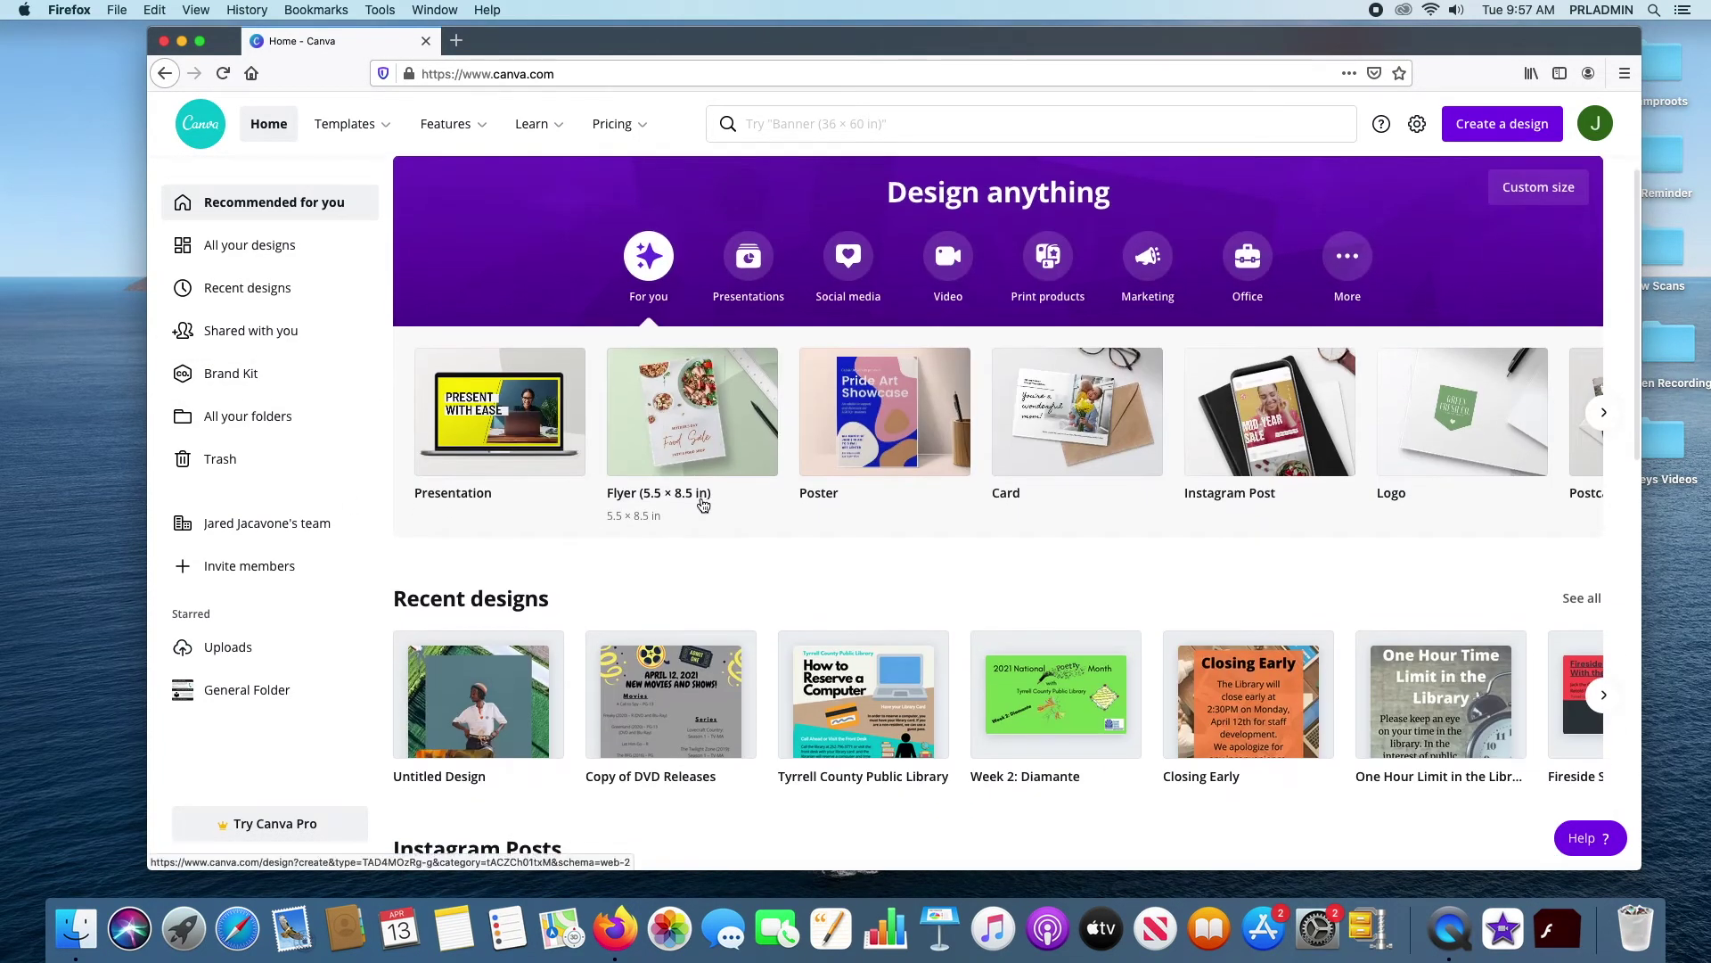
scroll(699, 497, down, 2)
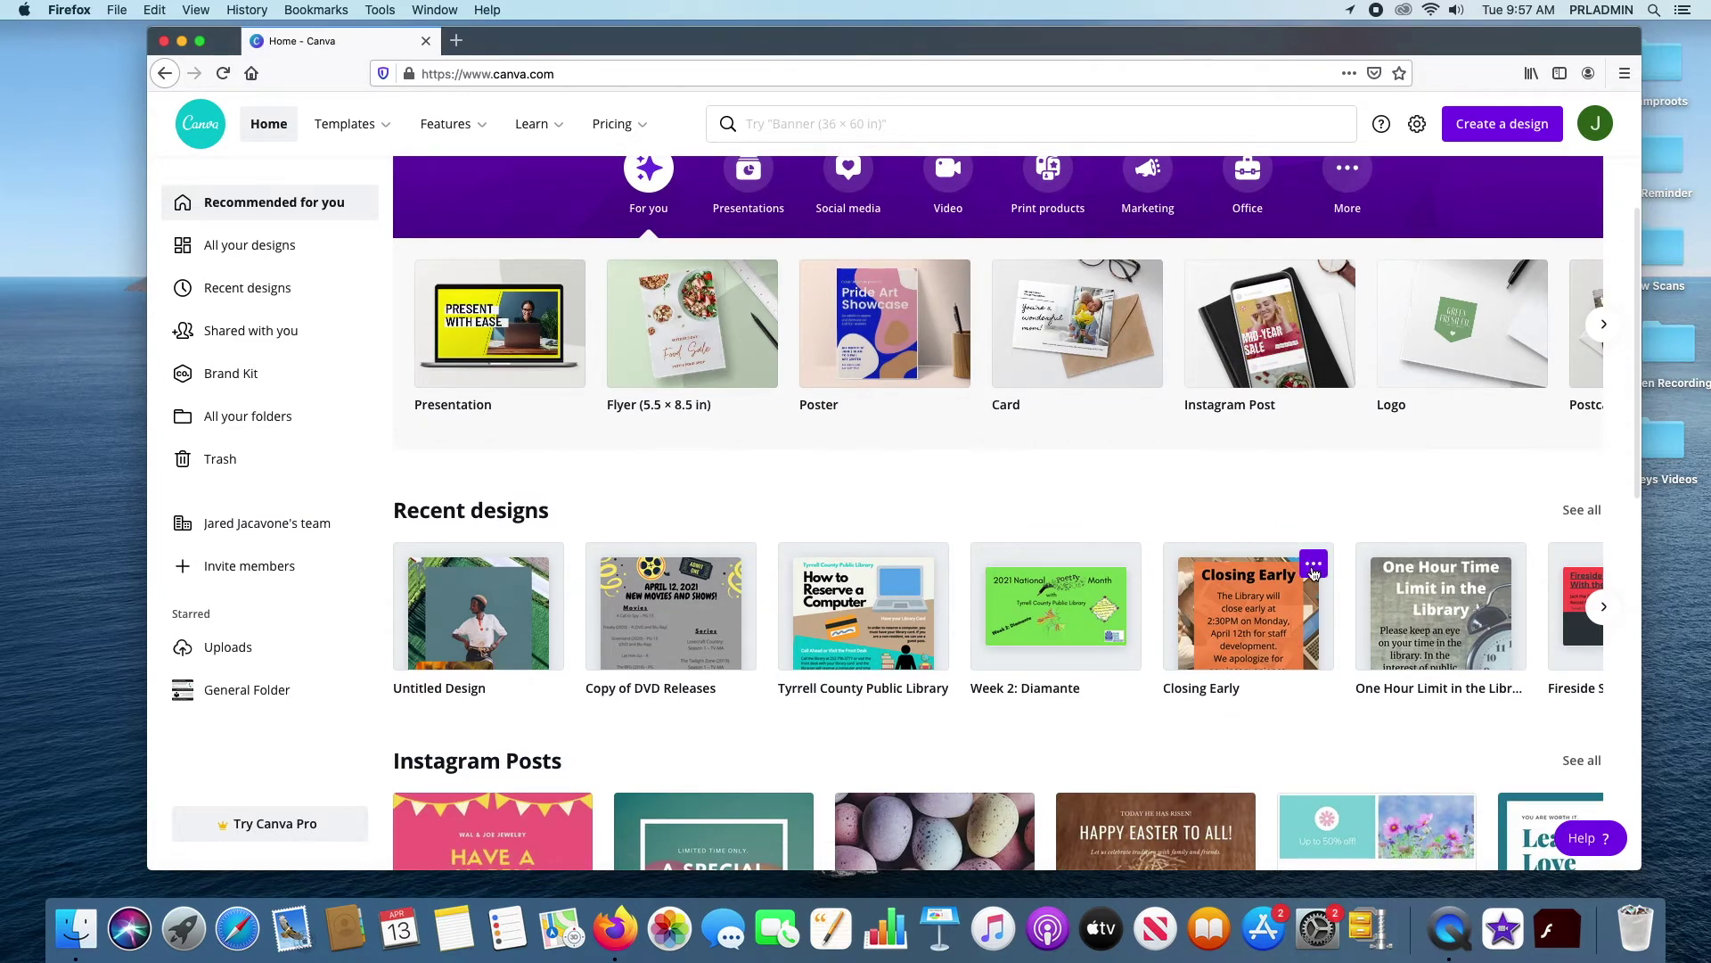
Move the Closing Early design into Test Folder using its thumbnail options menu
click(1323, 568)
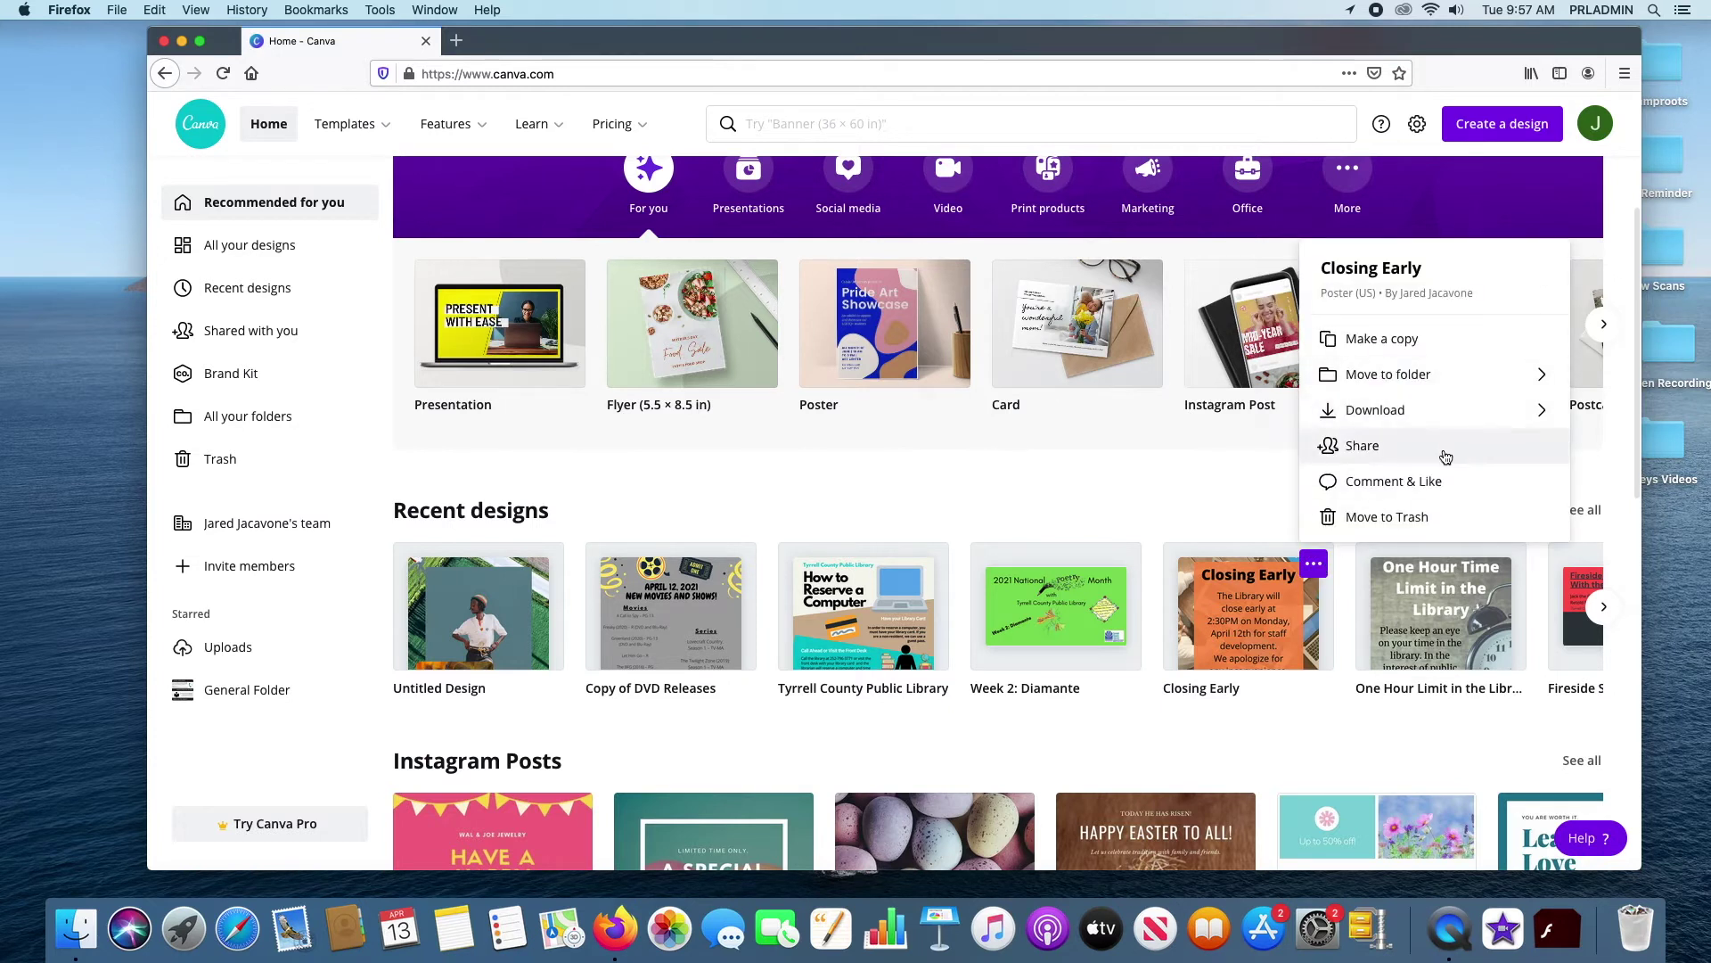
click(1466, 378)
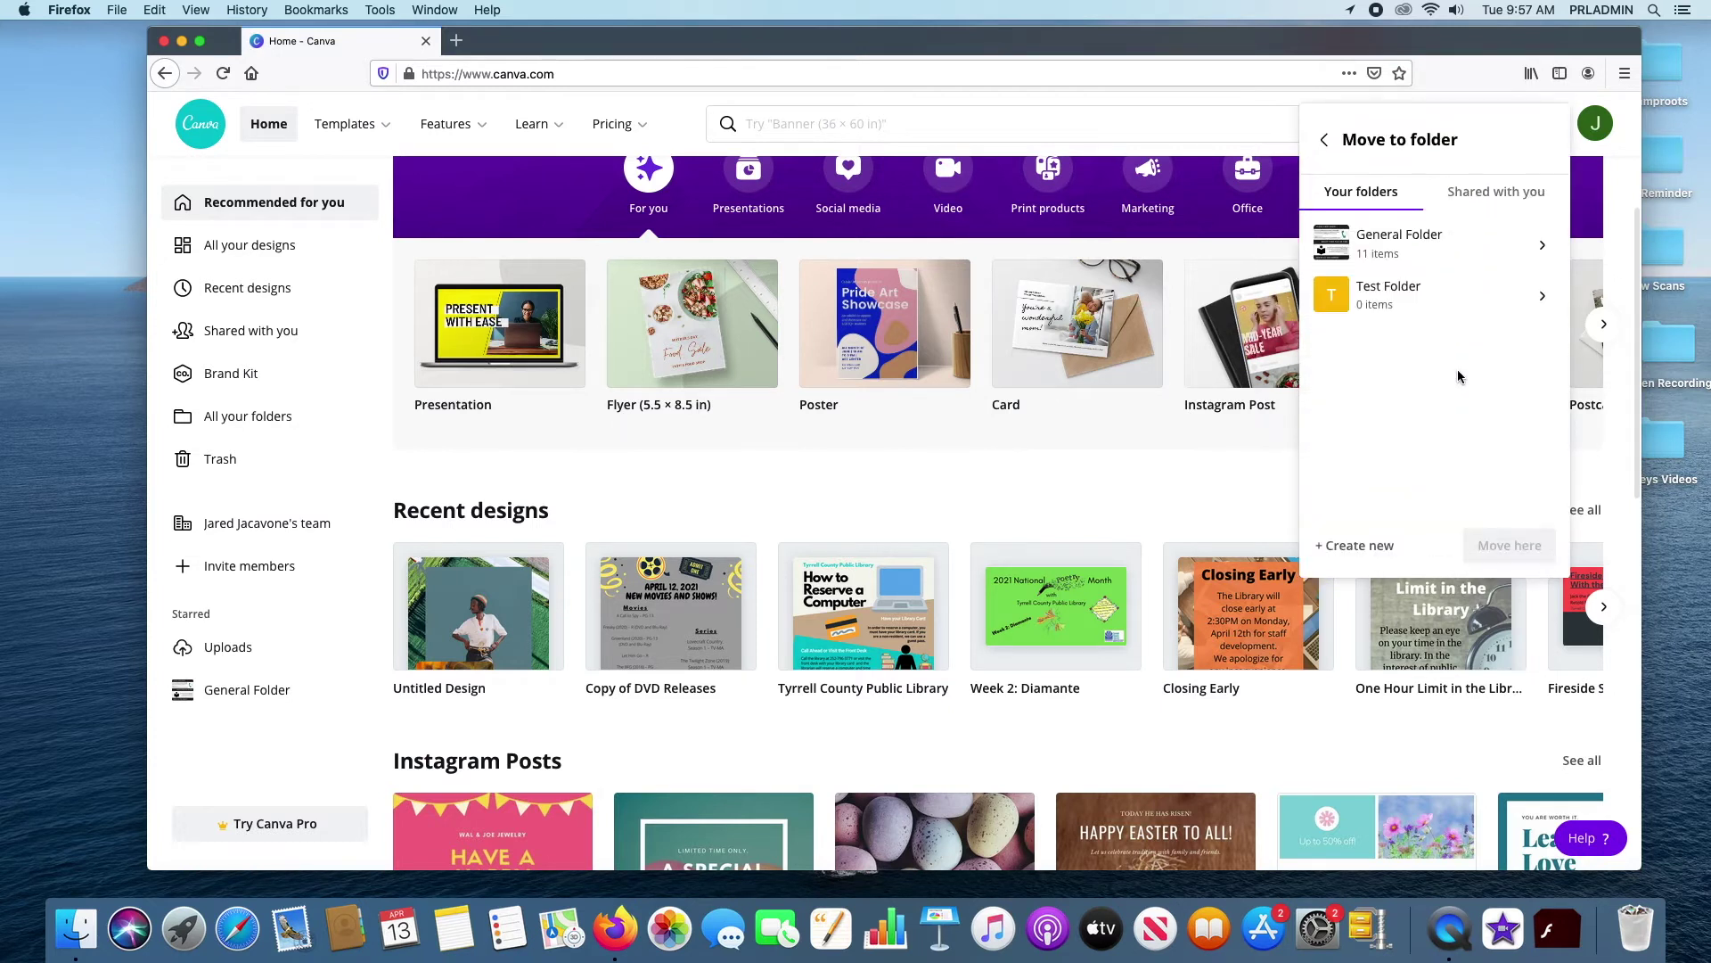
click(1389, 294)
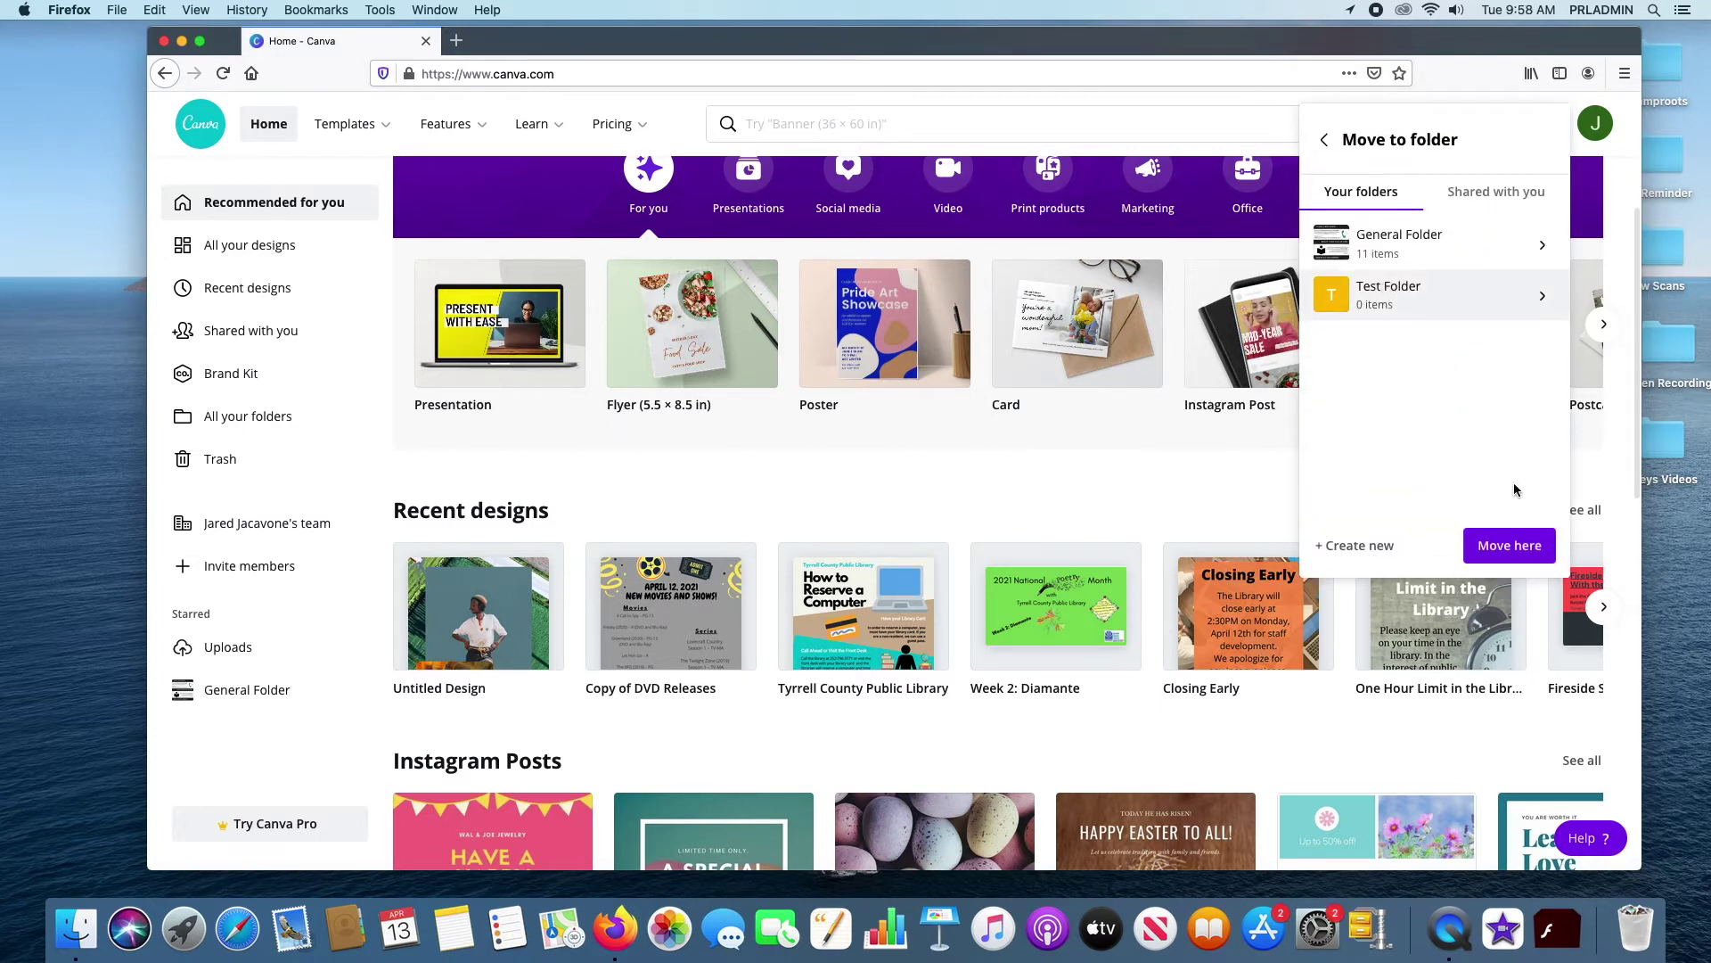
click(1513, 546)
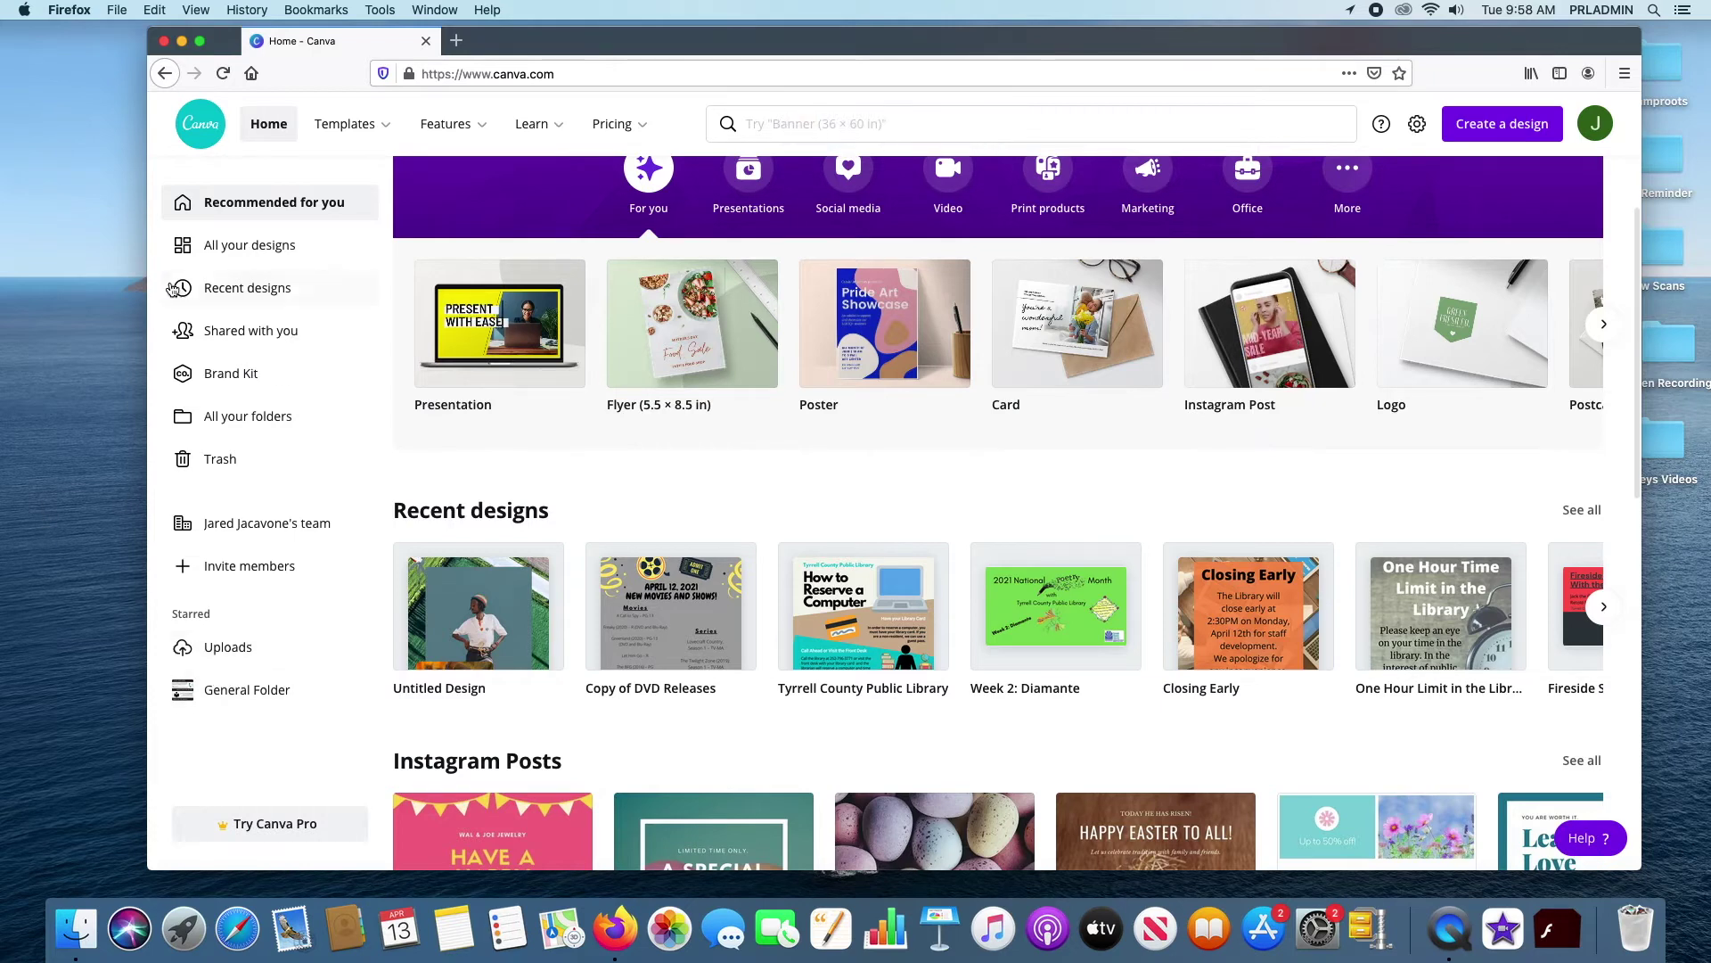
scroll(711, 523, down, 2)
Page back and forth through the For you design types, then show Presentation types
scroll(711, 524, up, 3)
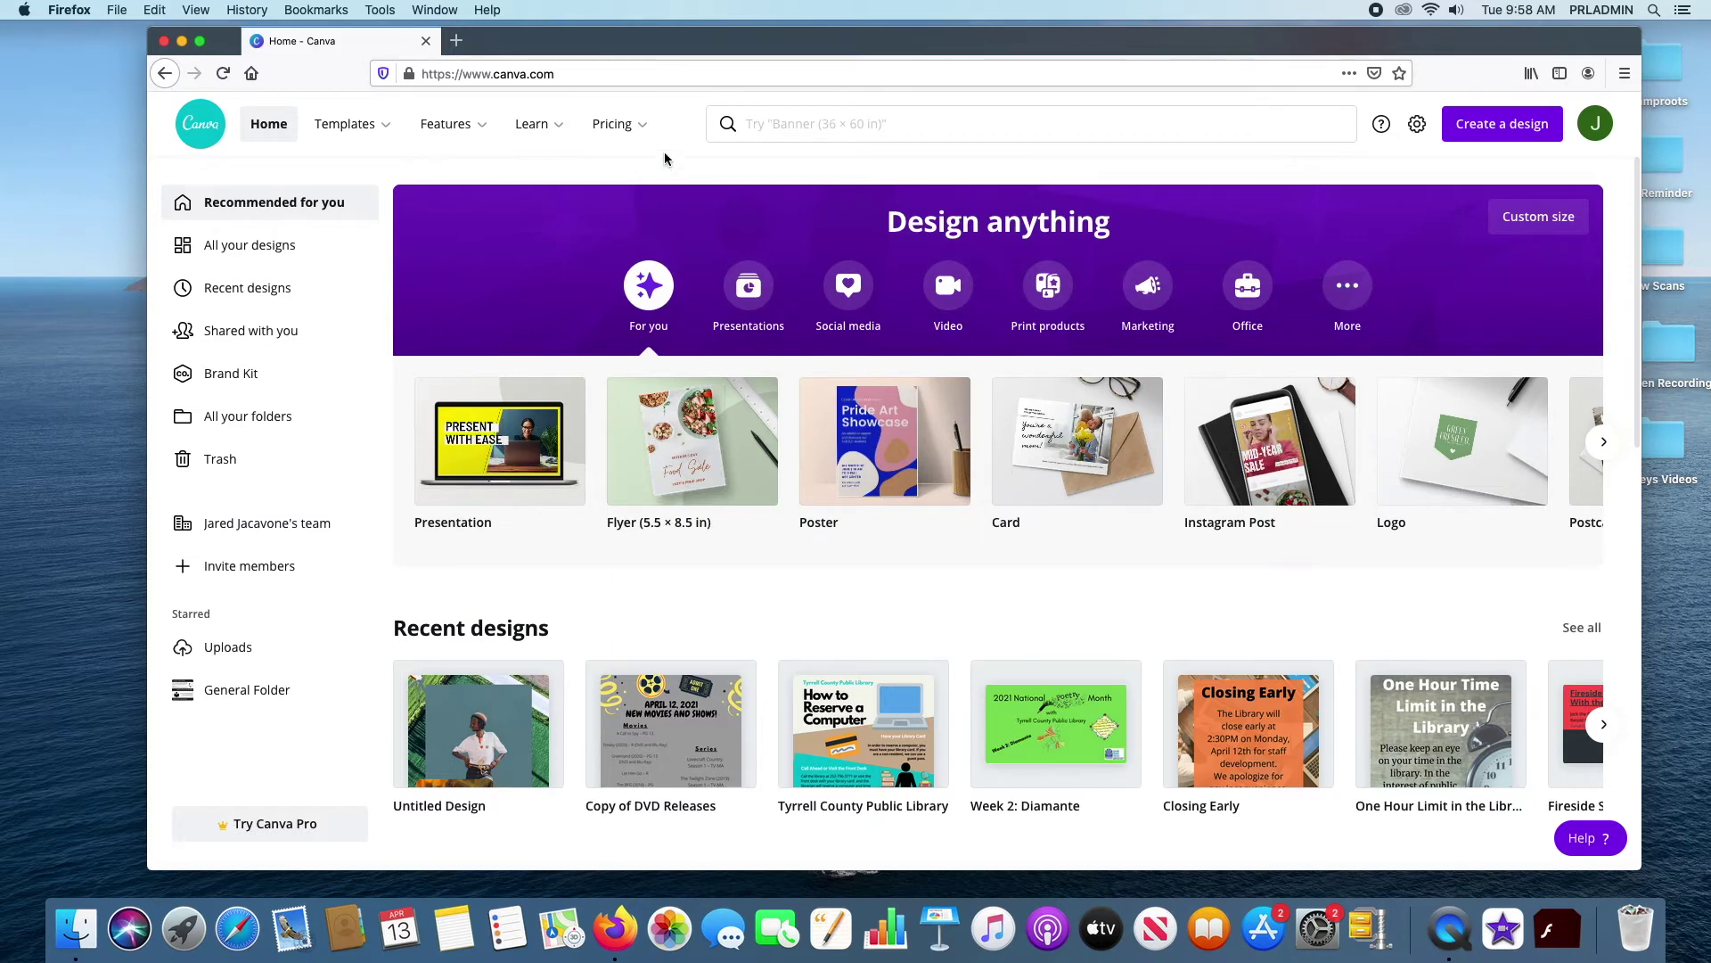
mouse_move(652, 157)
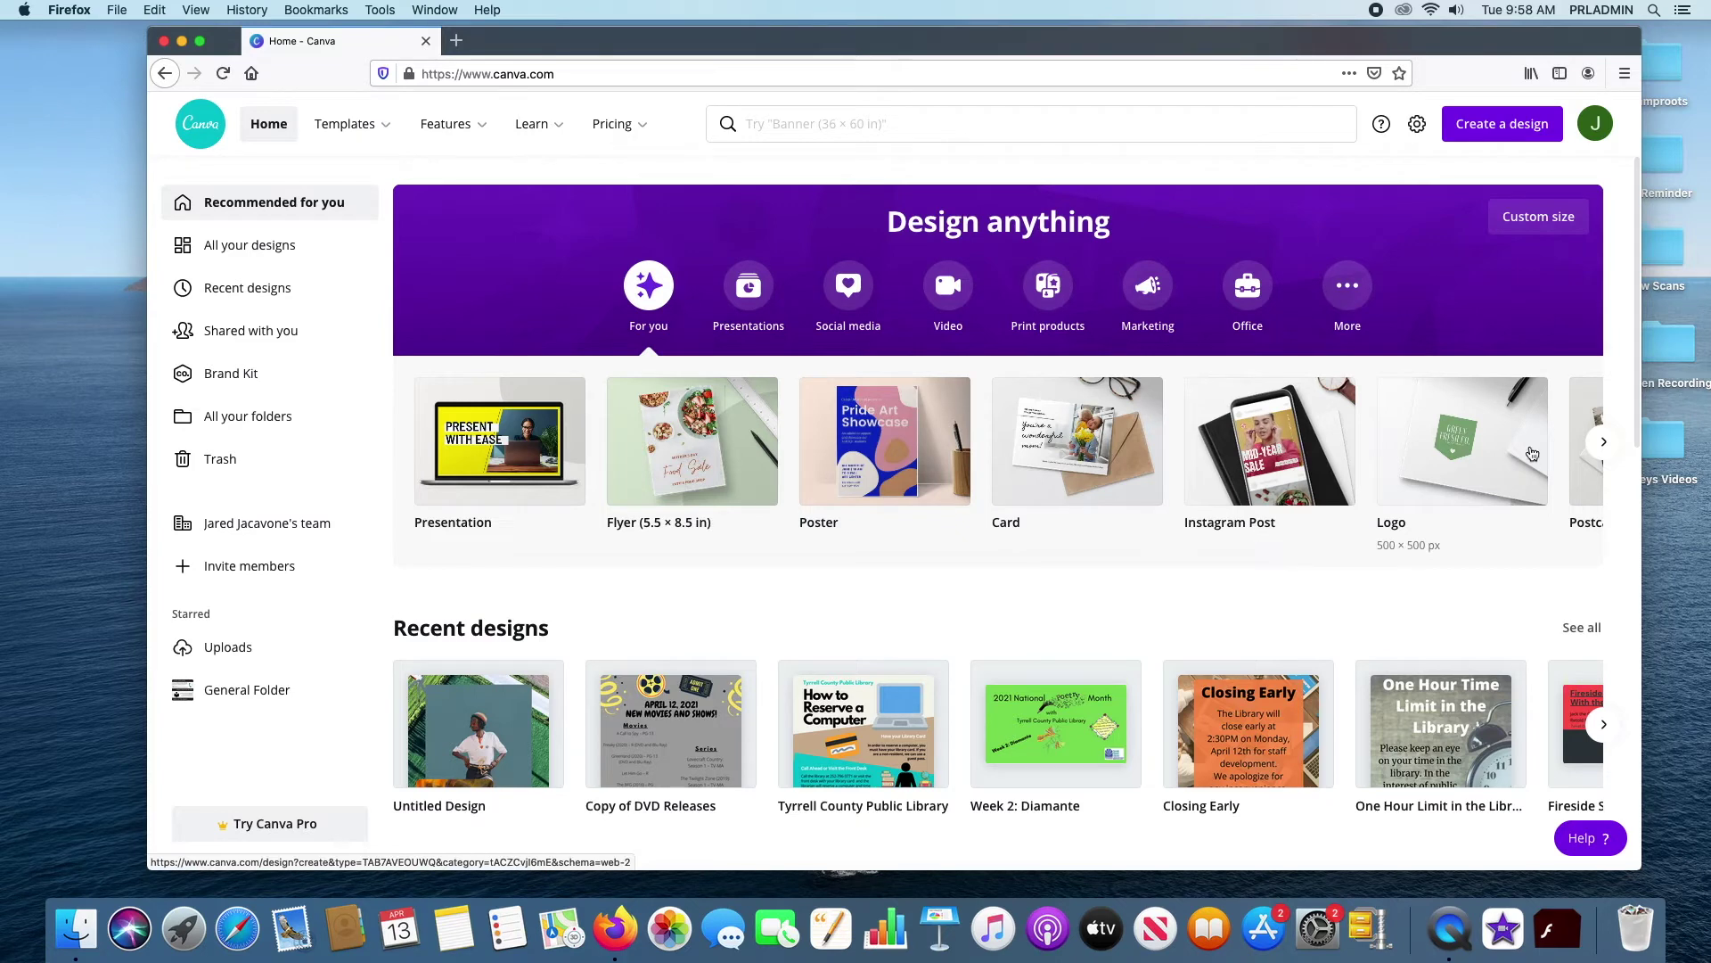
click(1605, 443)
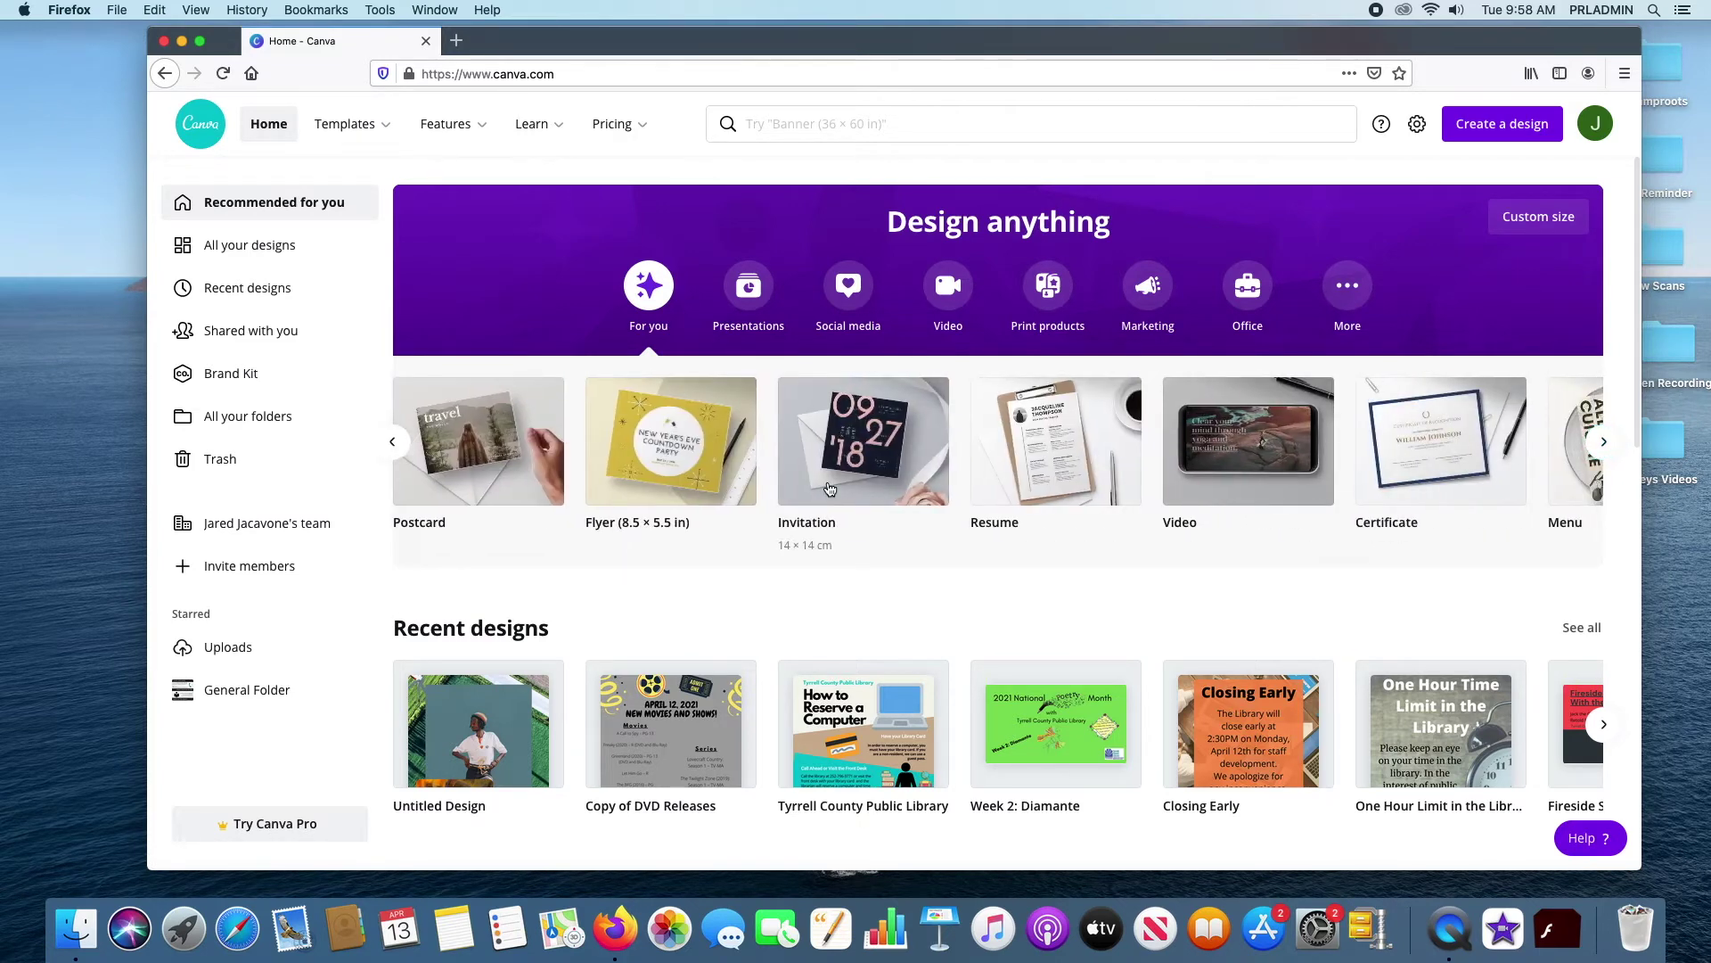
click(1606, 444)
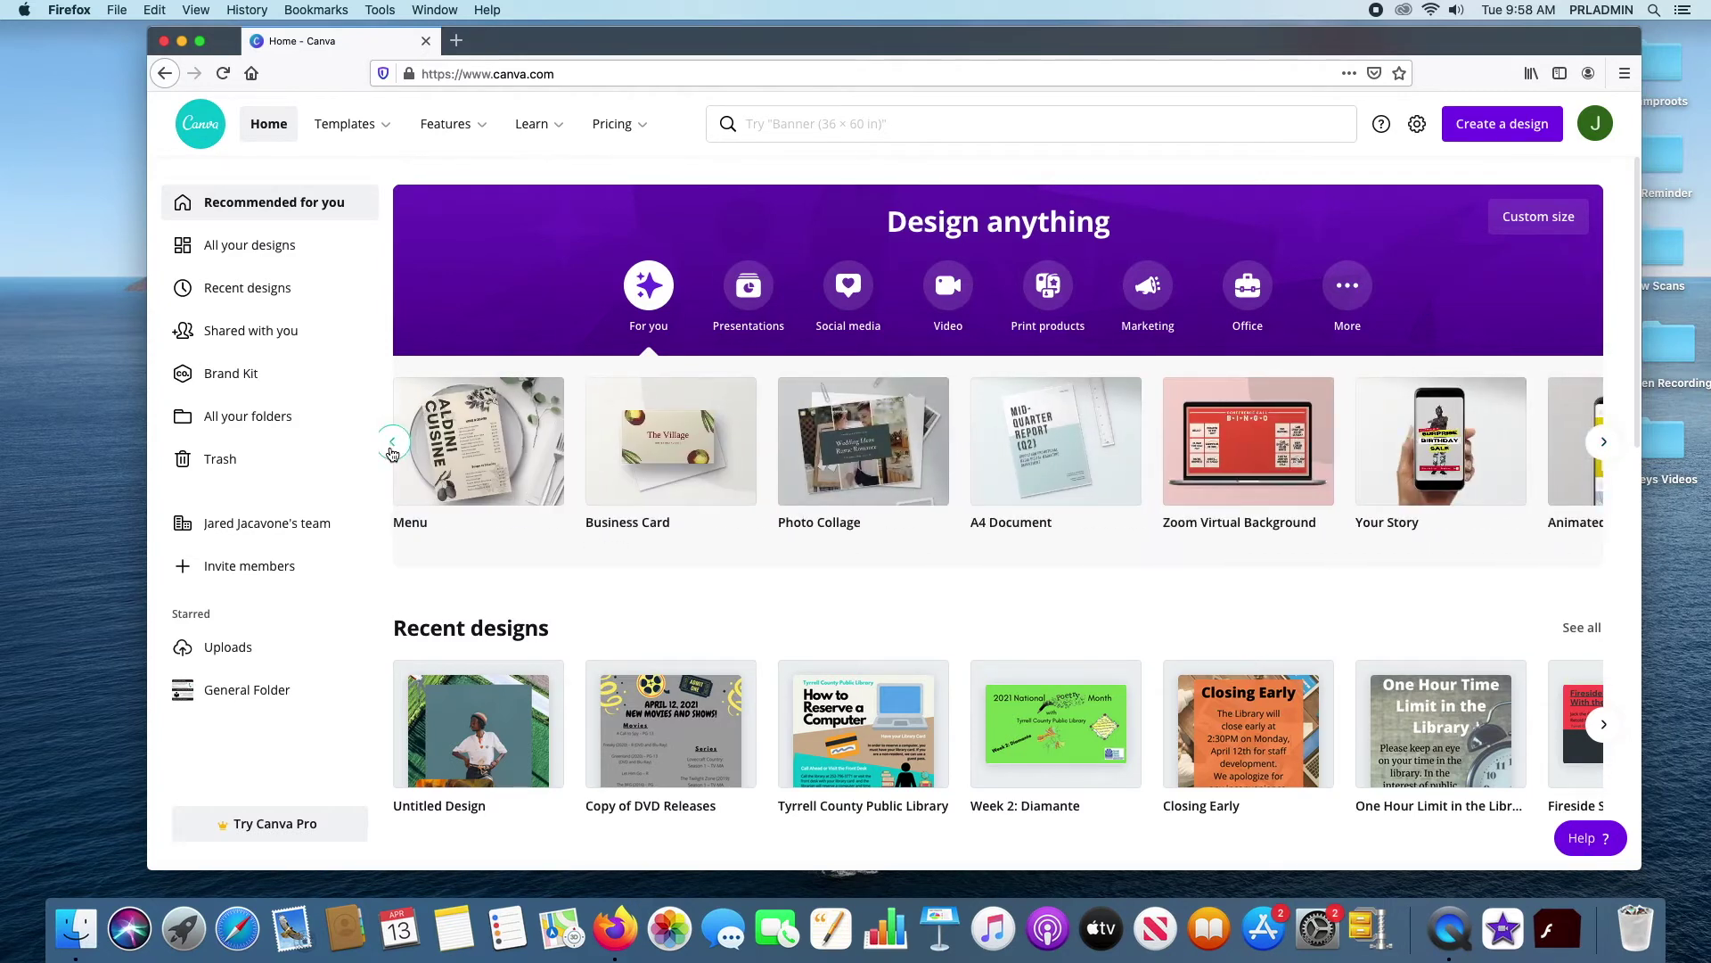
click(392, 442)
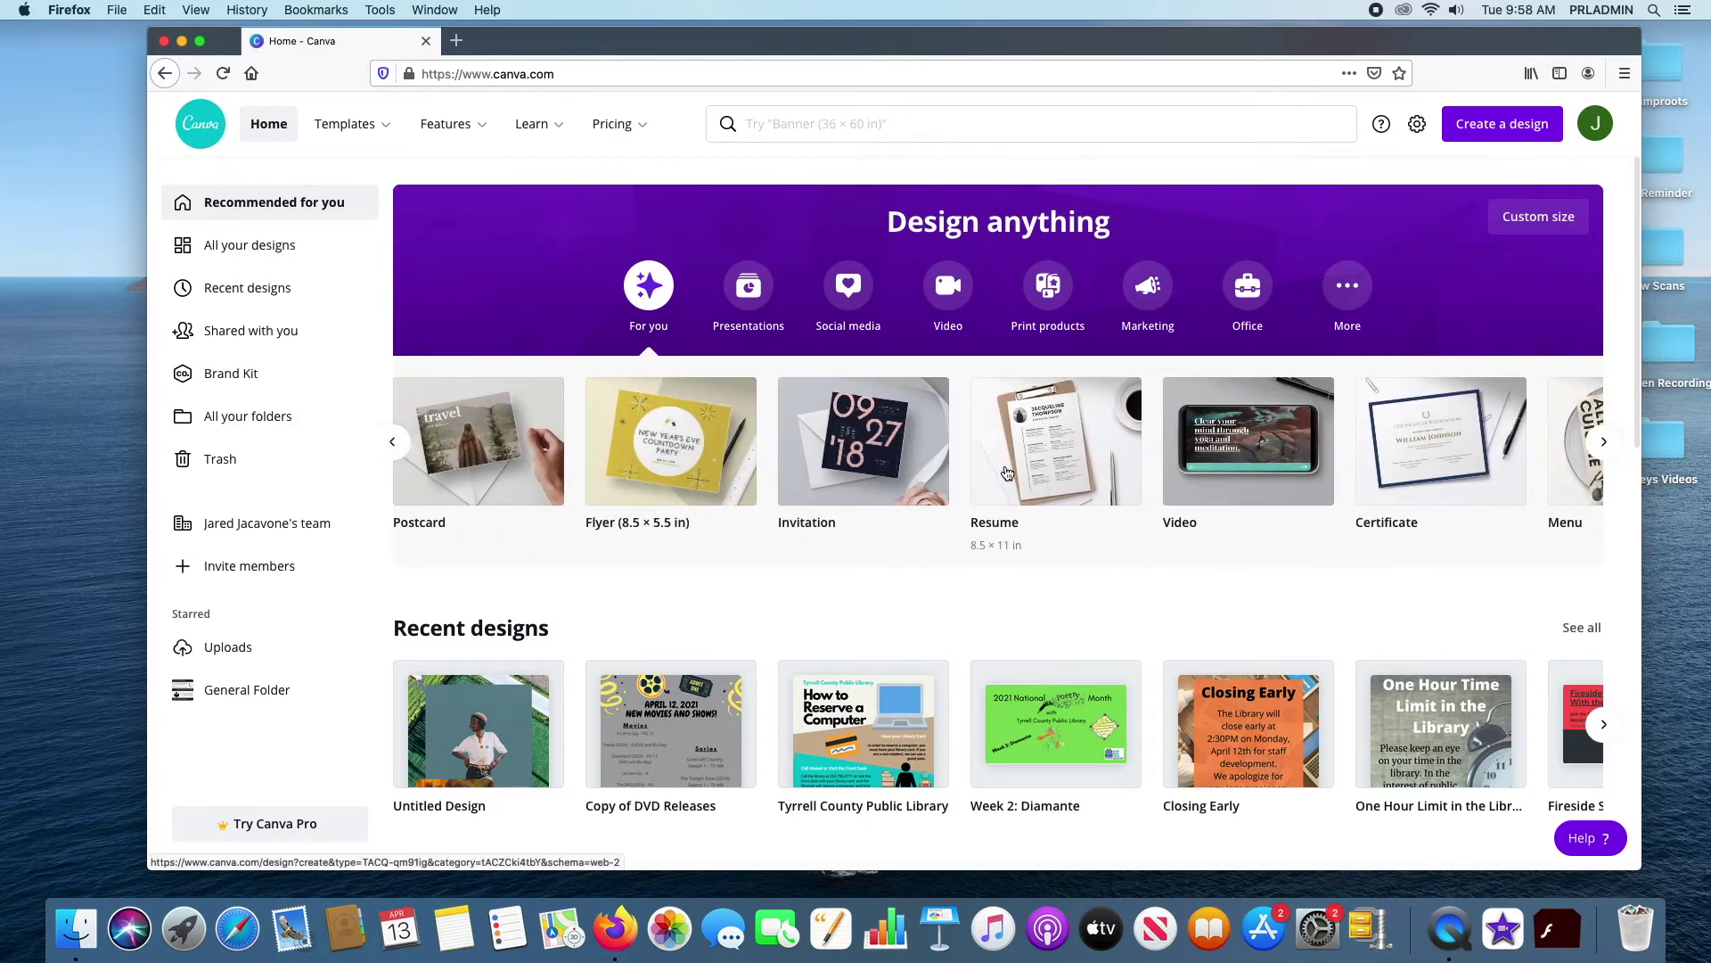
click(1605, 441)
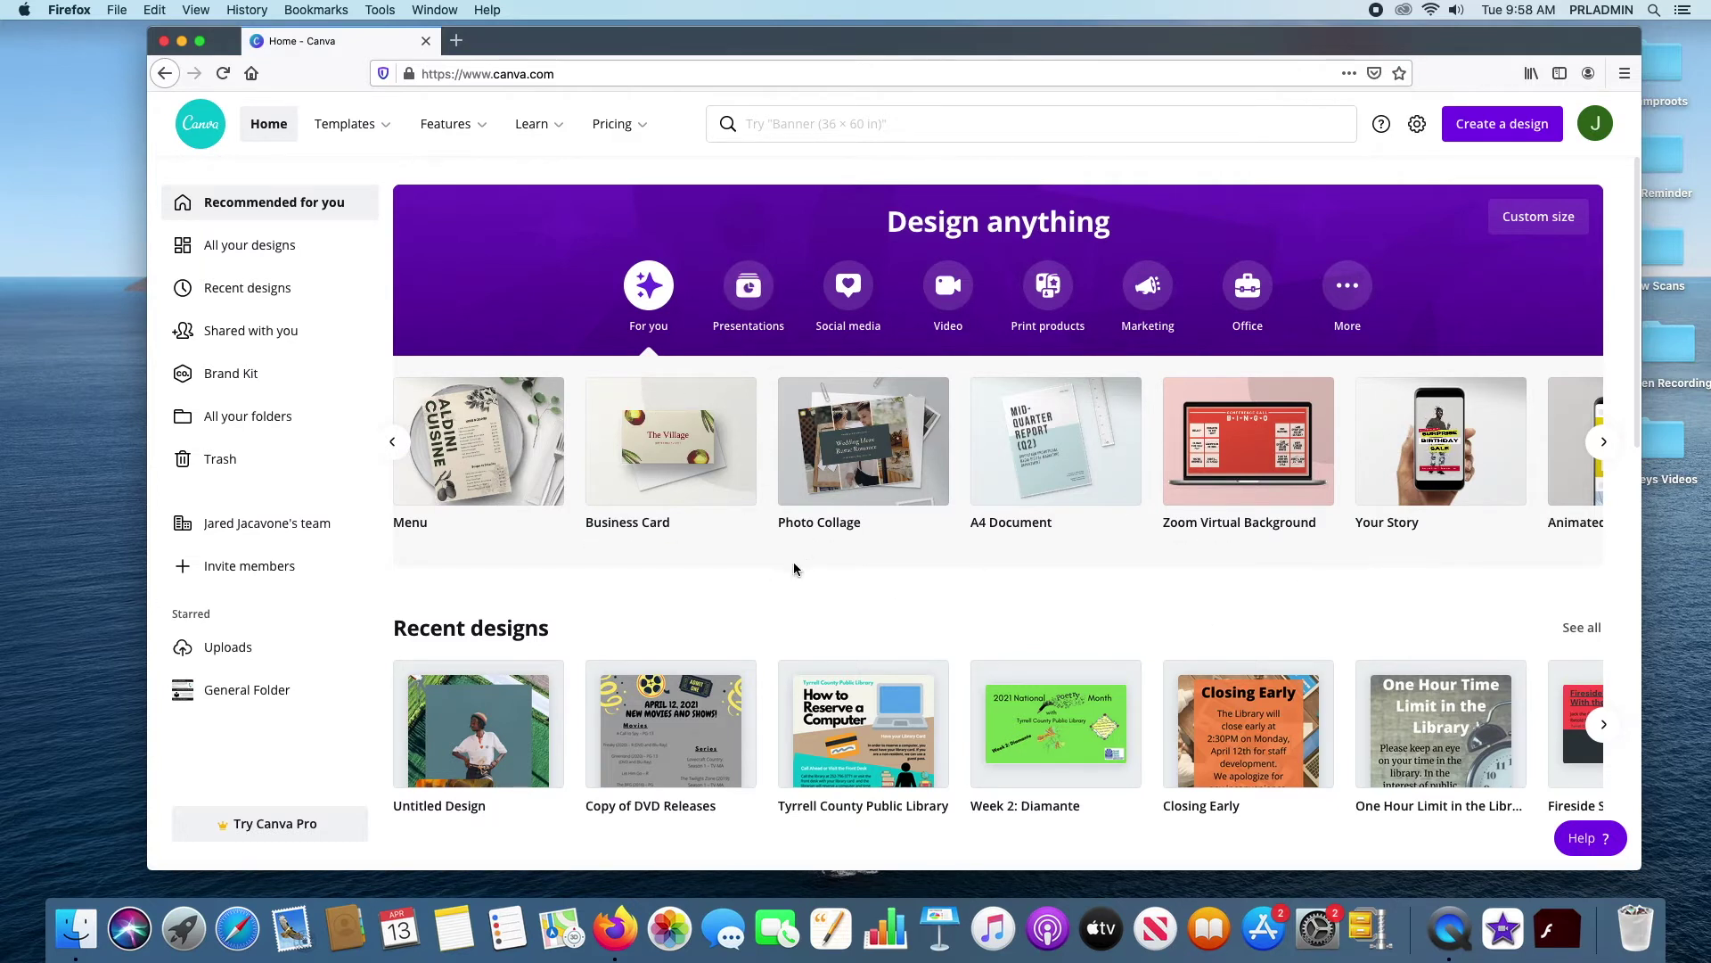
click(751, 293)
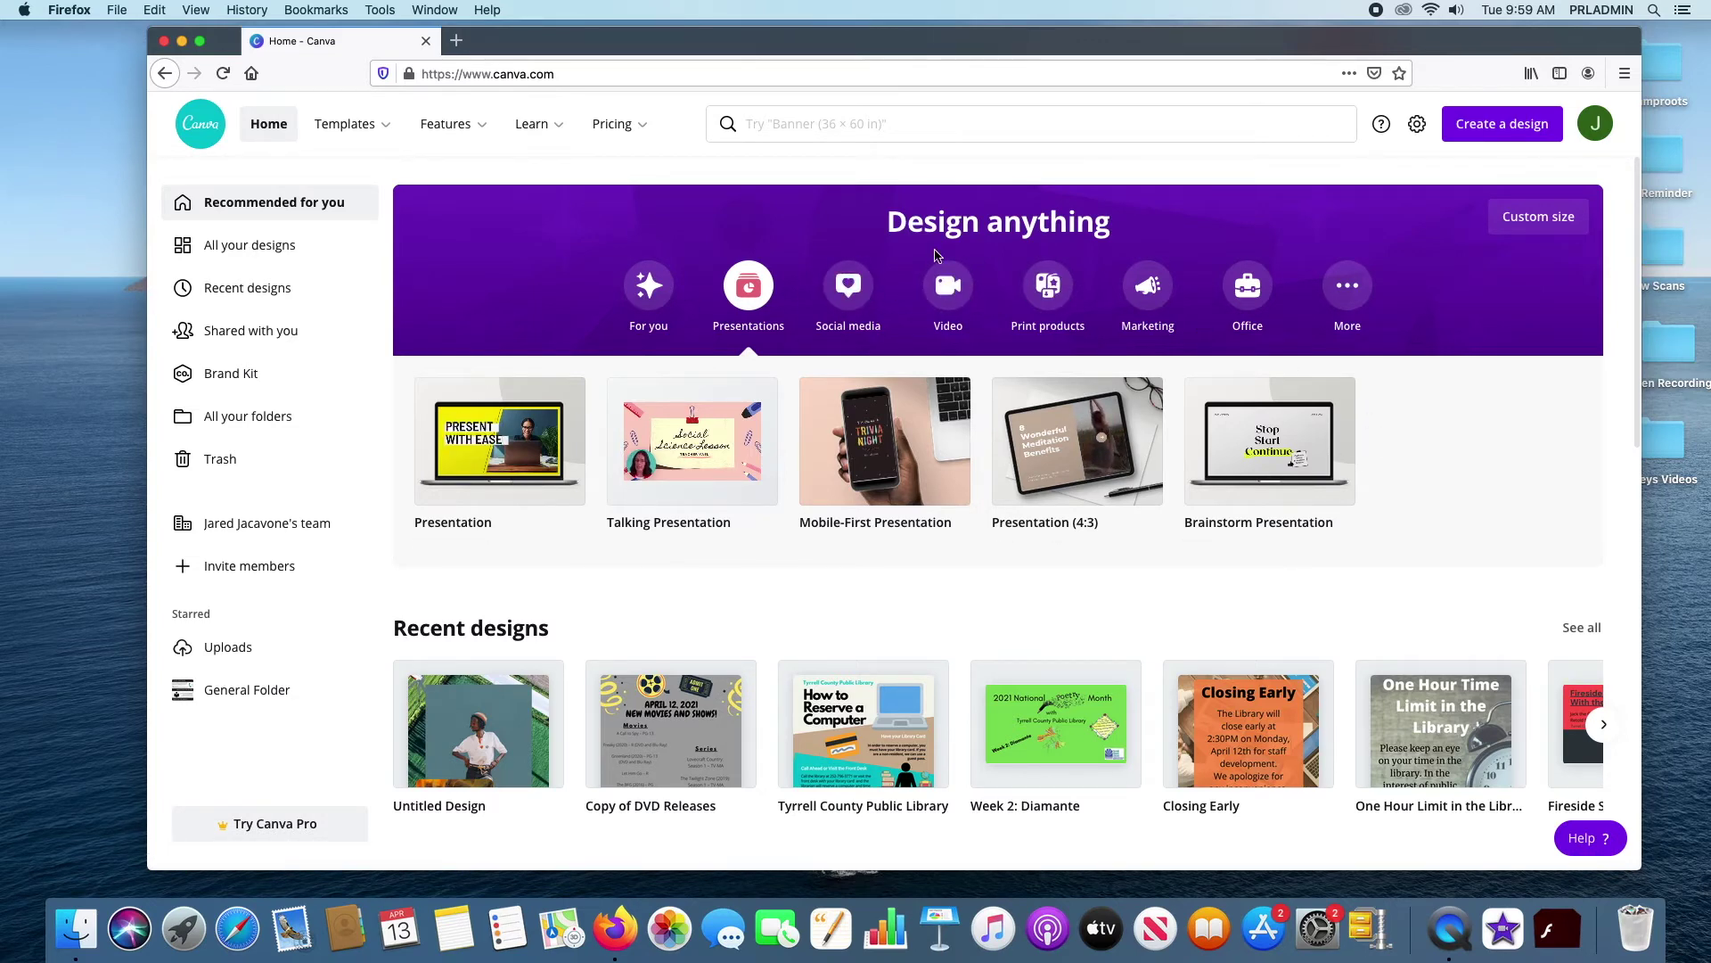
Switch Design anything to Social media types like Instagram Post and TikTok Video
click(849, 279)
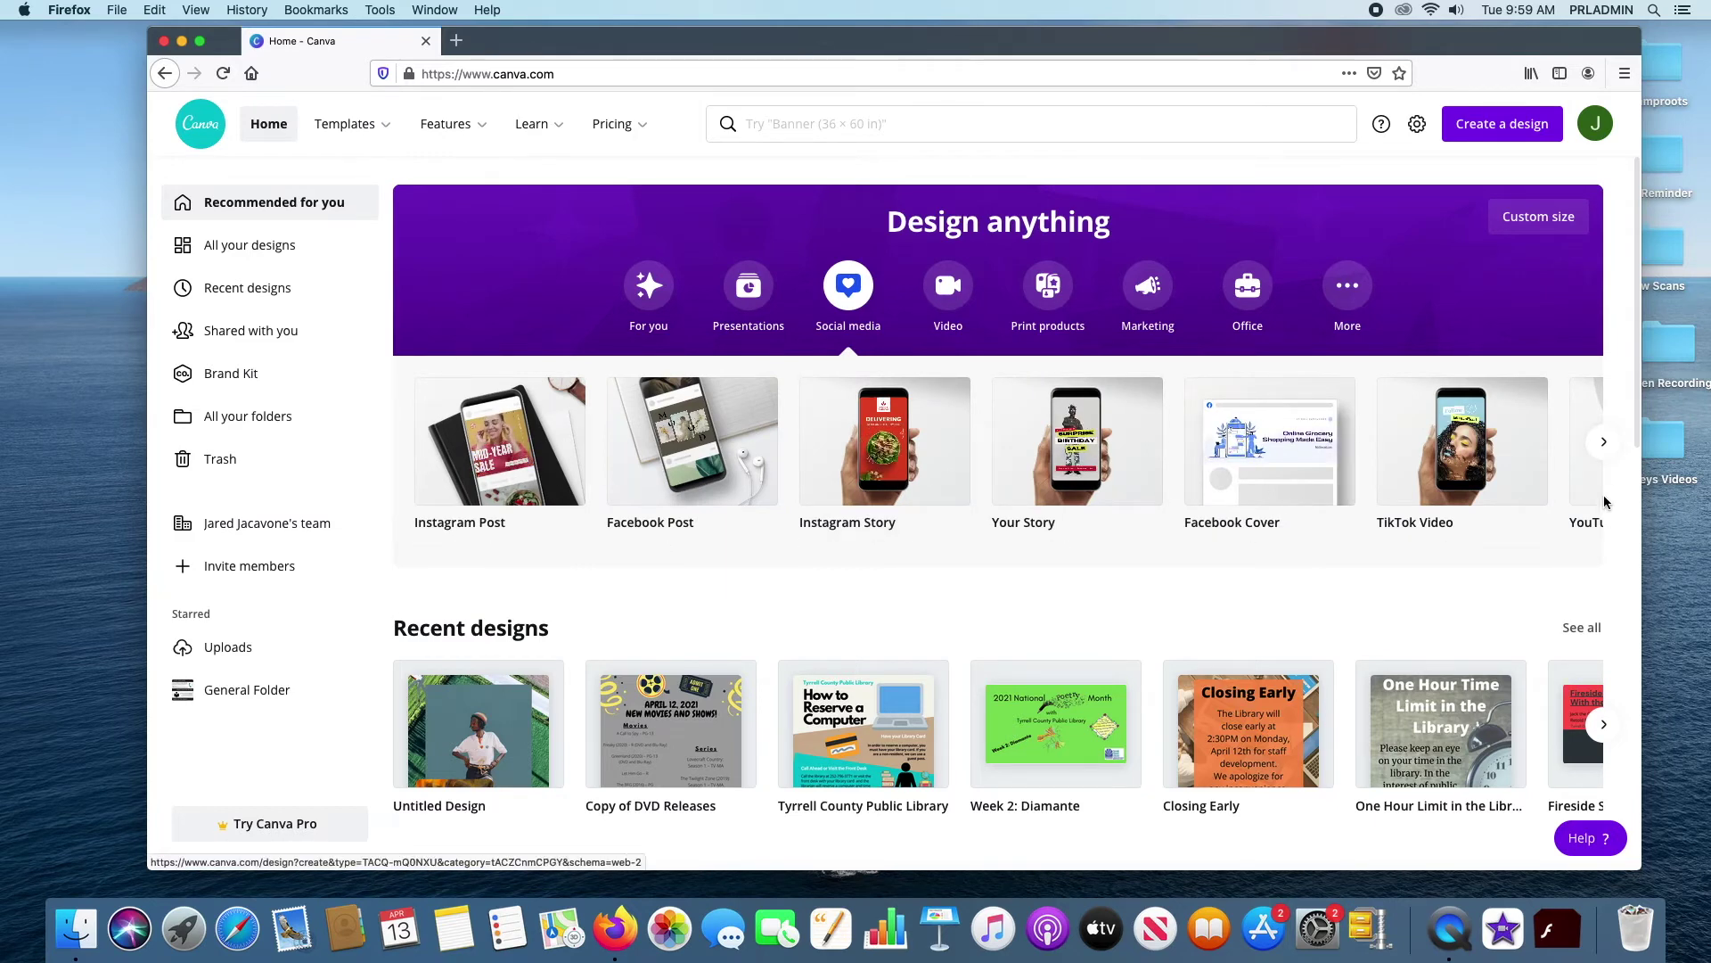
Reveal more social formats such as YouTube Thumbnail, then switch to Video design types
click(1604, 441)
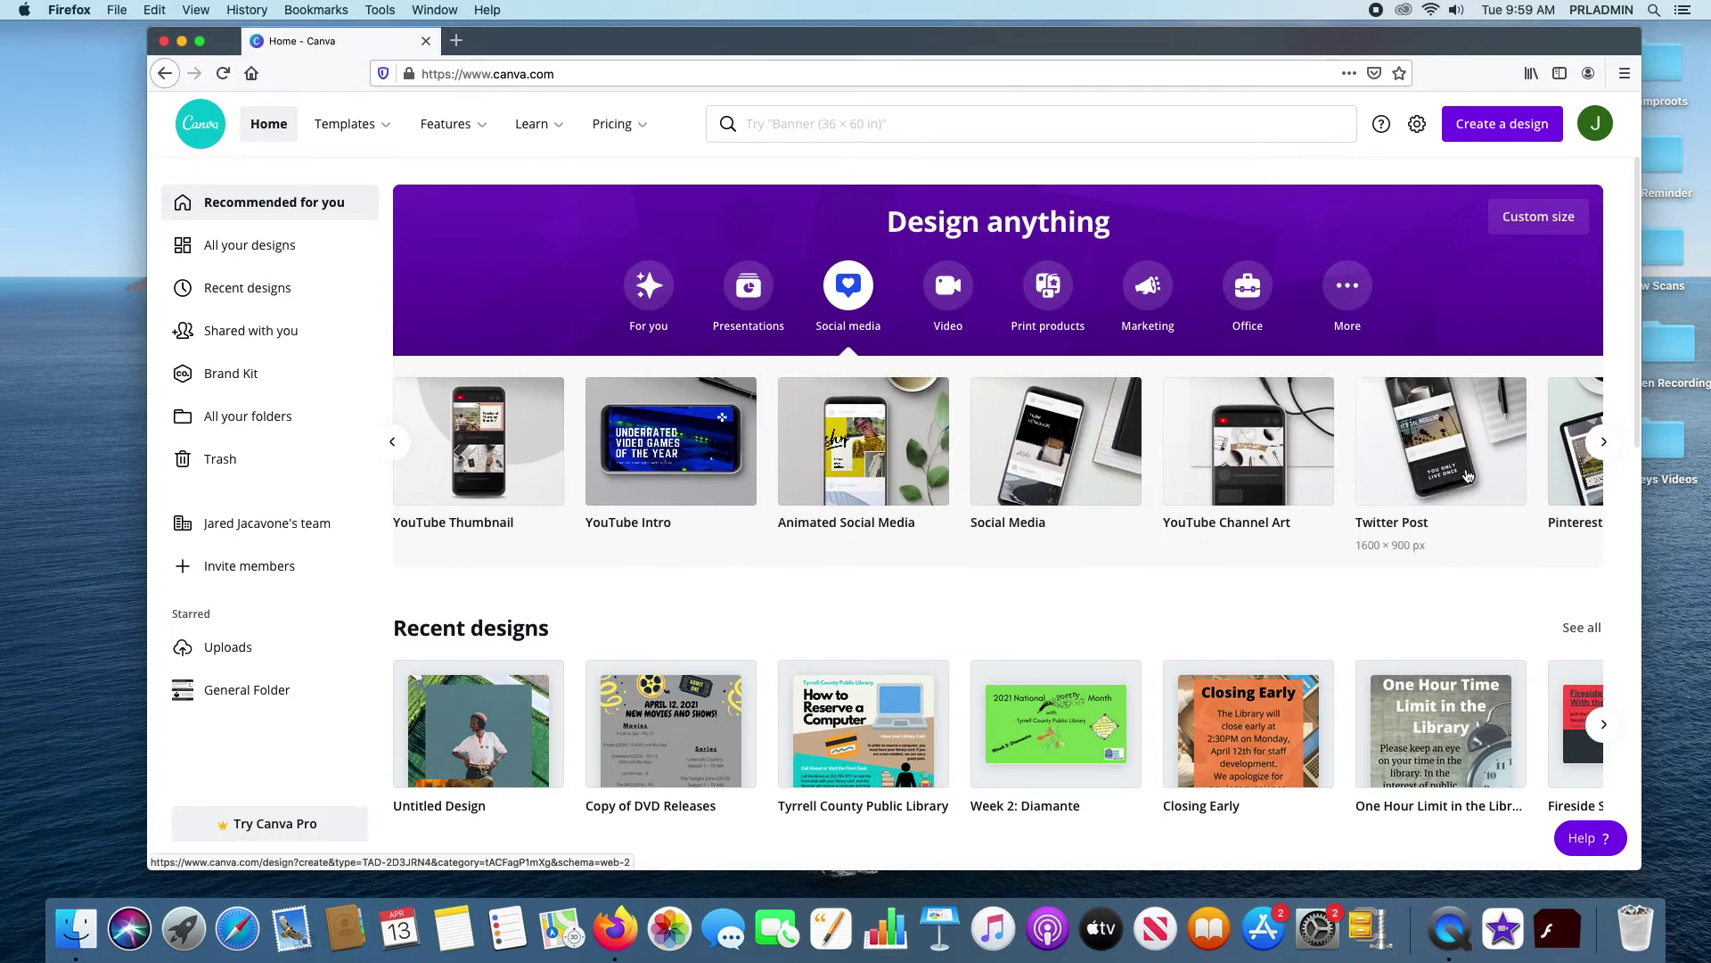
click(956, 288)
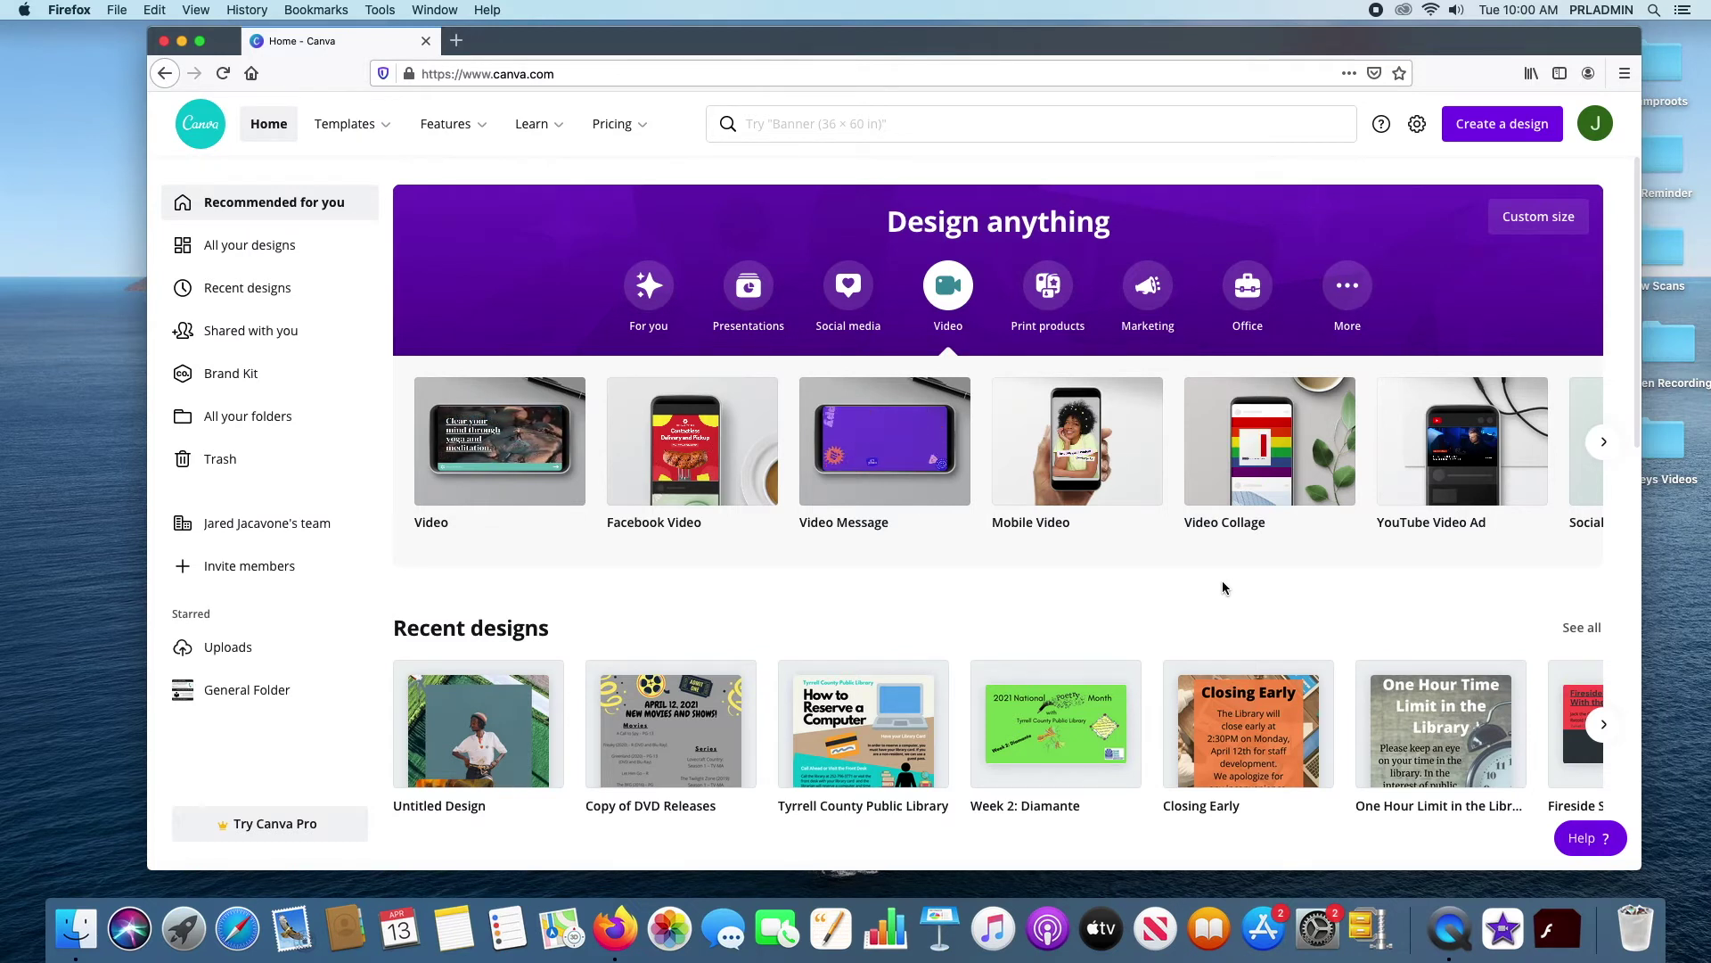
Browse Print products and Marketing types, then show Office types and page further along
click(1057, 287)
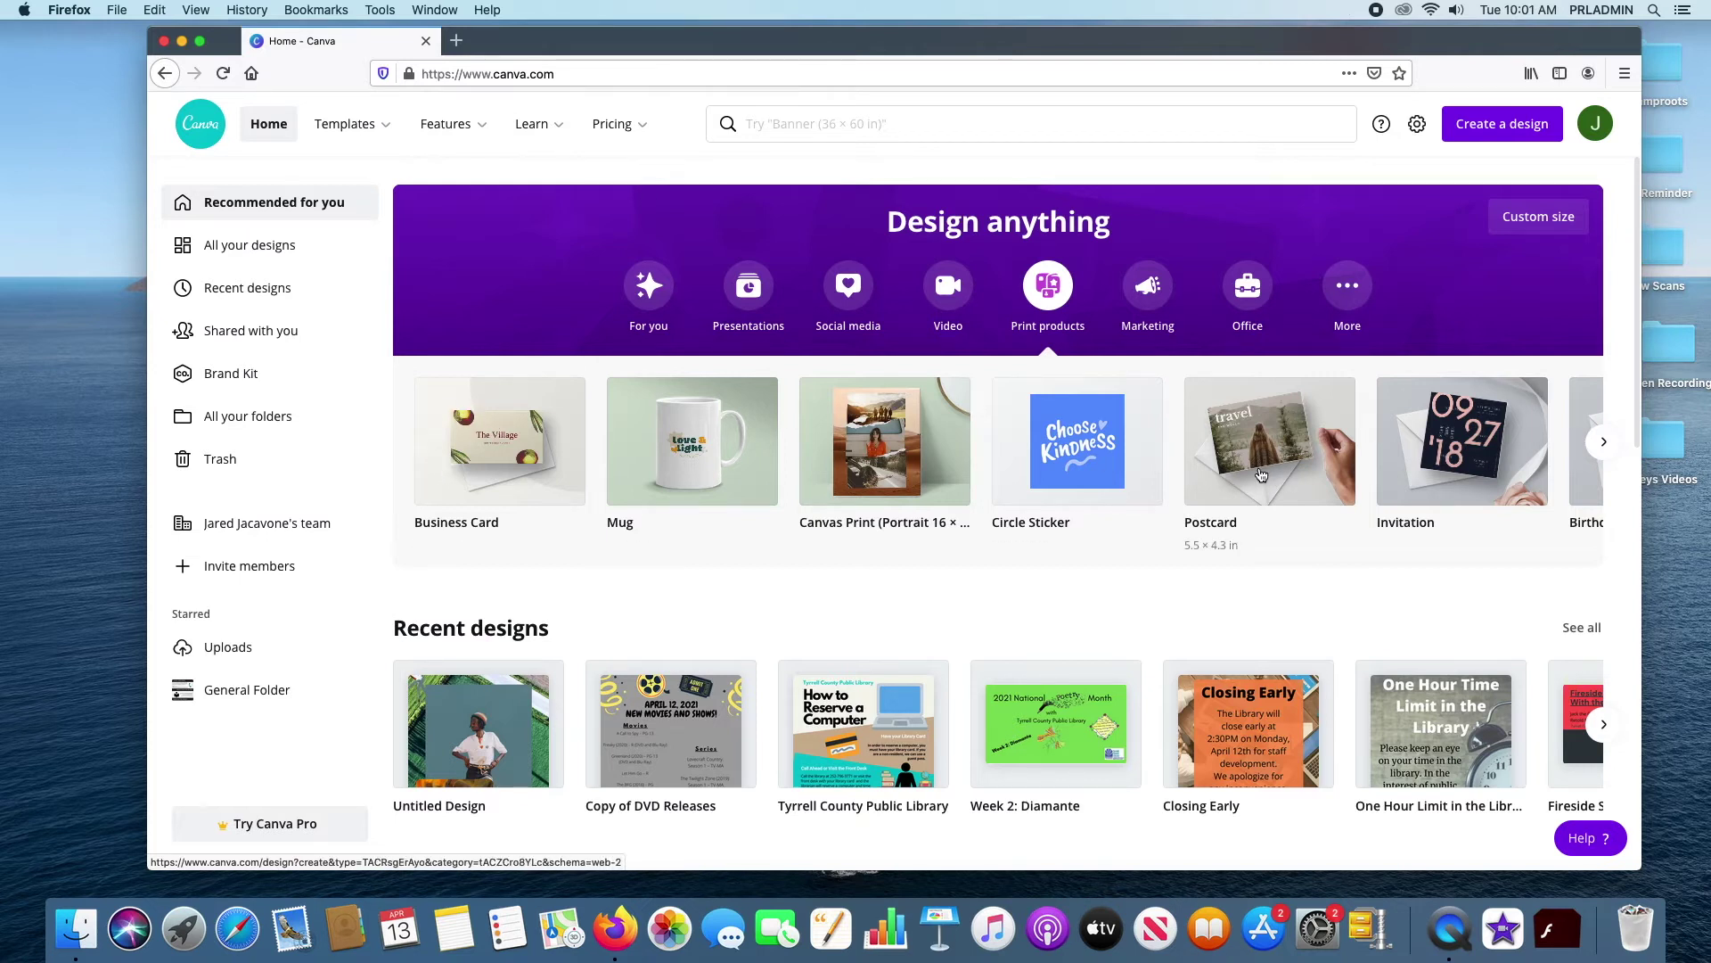
click(1605, 443)
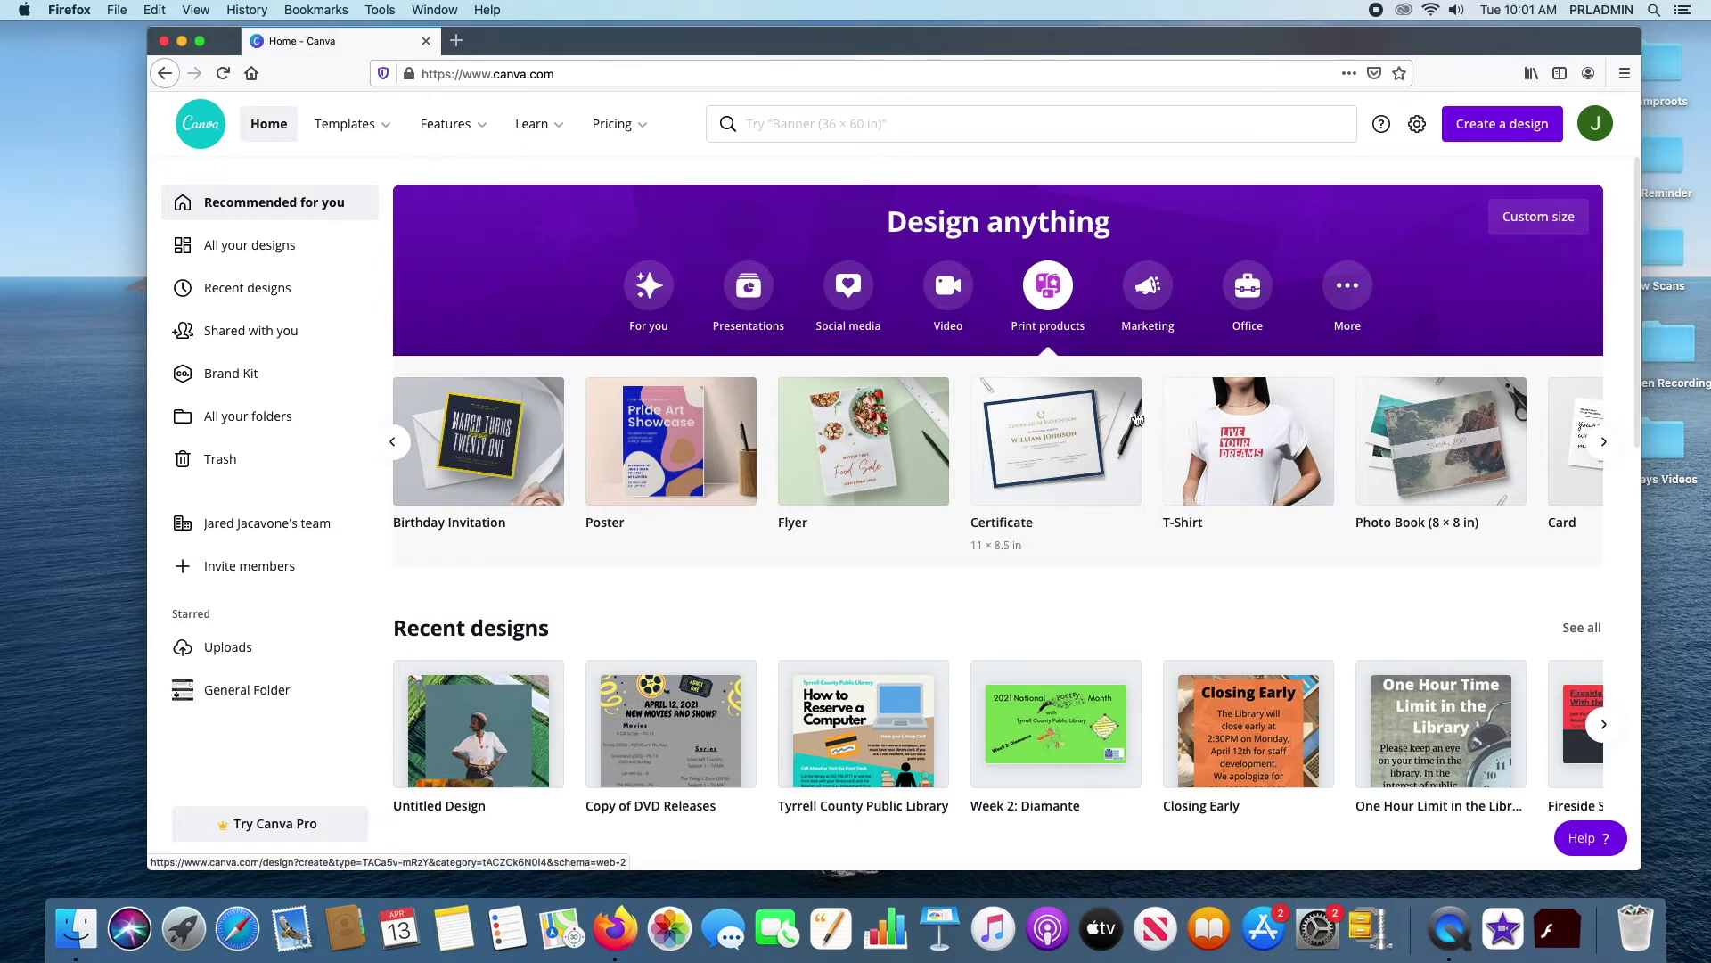
click(1158, 276)
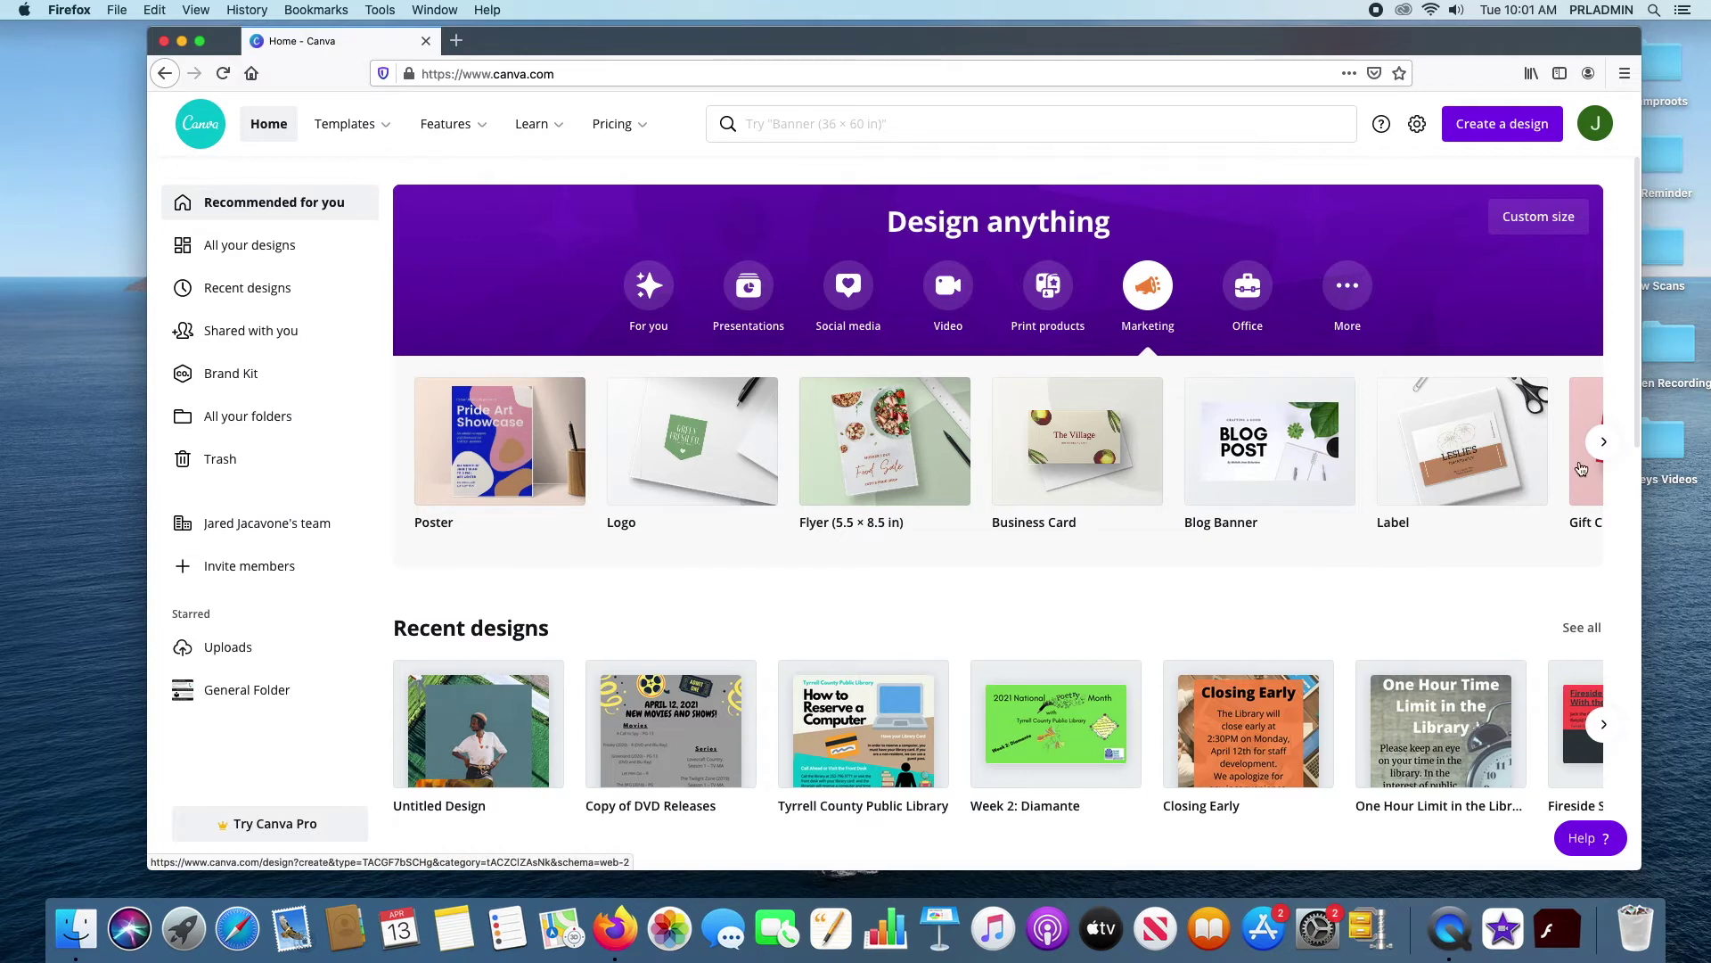
click(1249, 297)
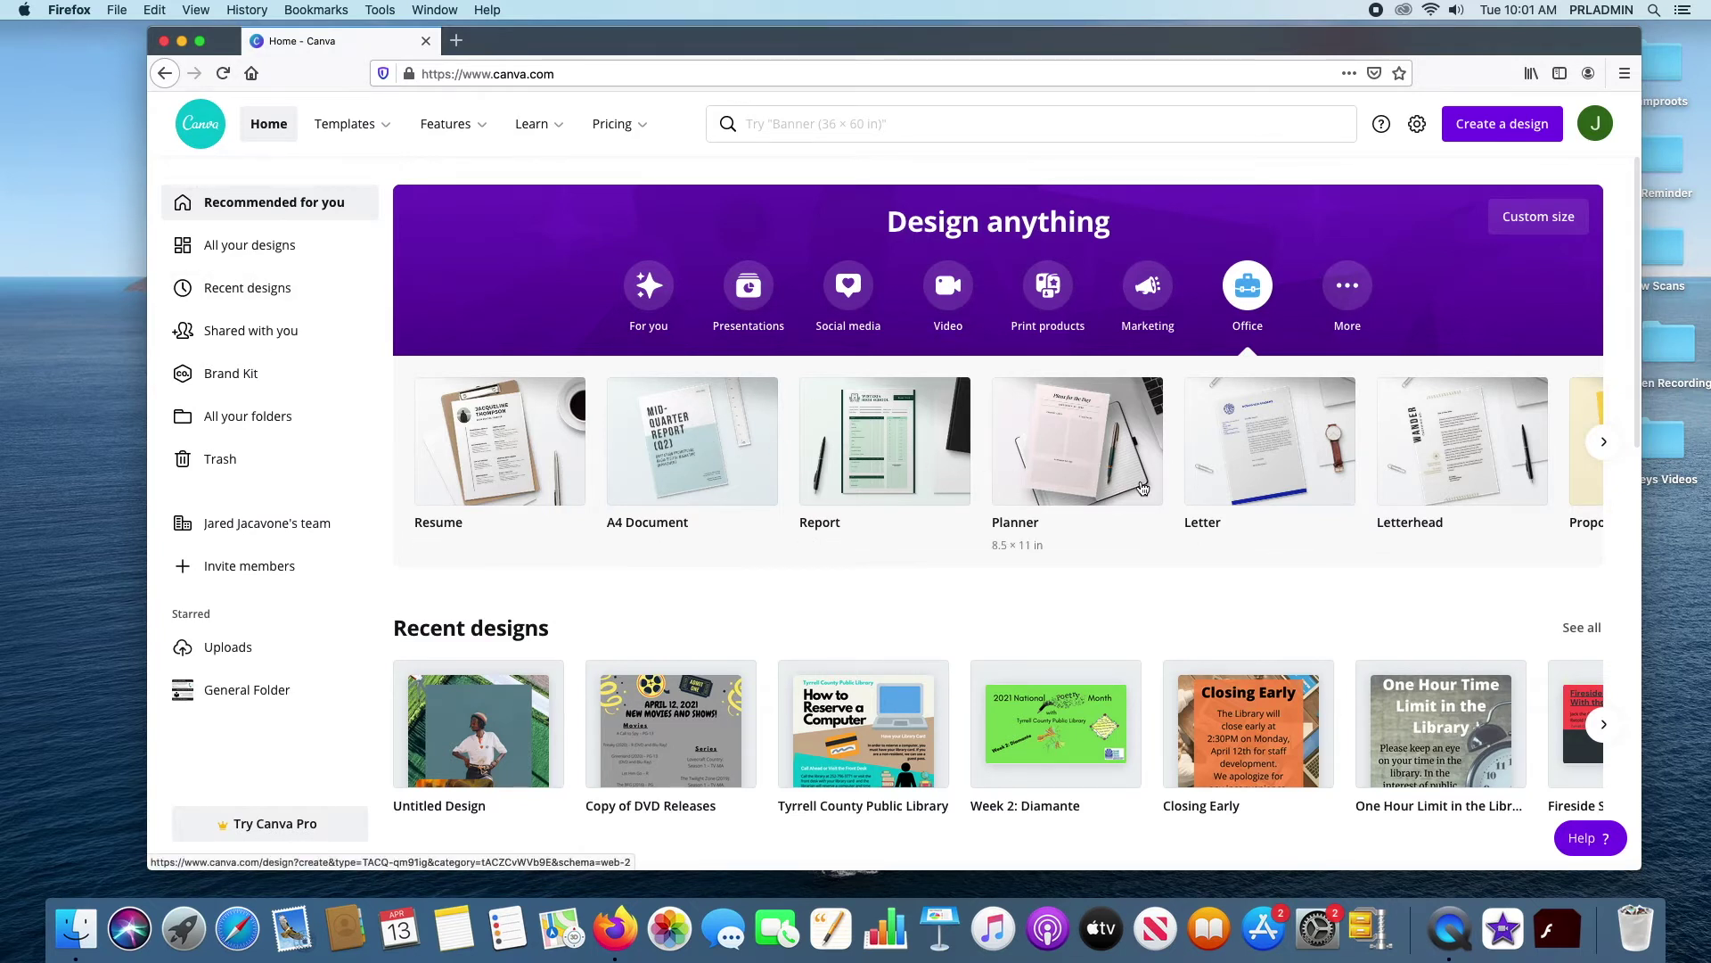
click(1603, 441)
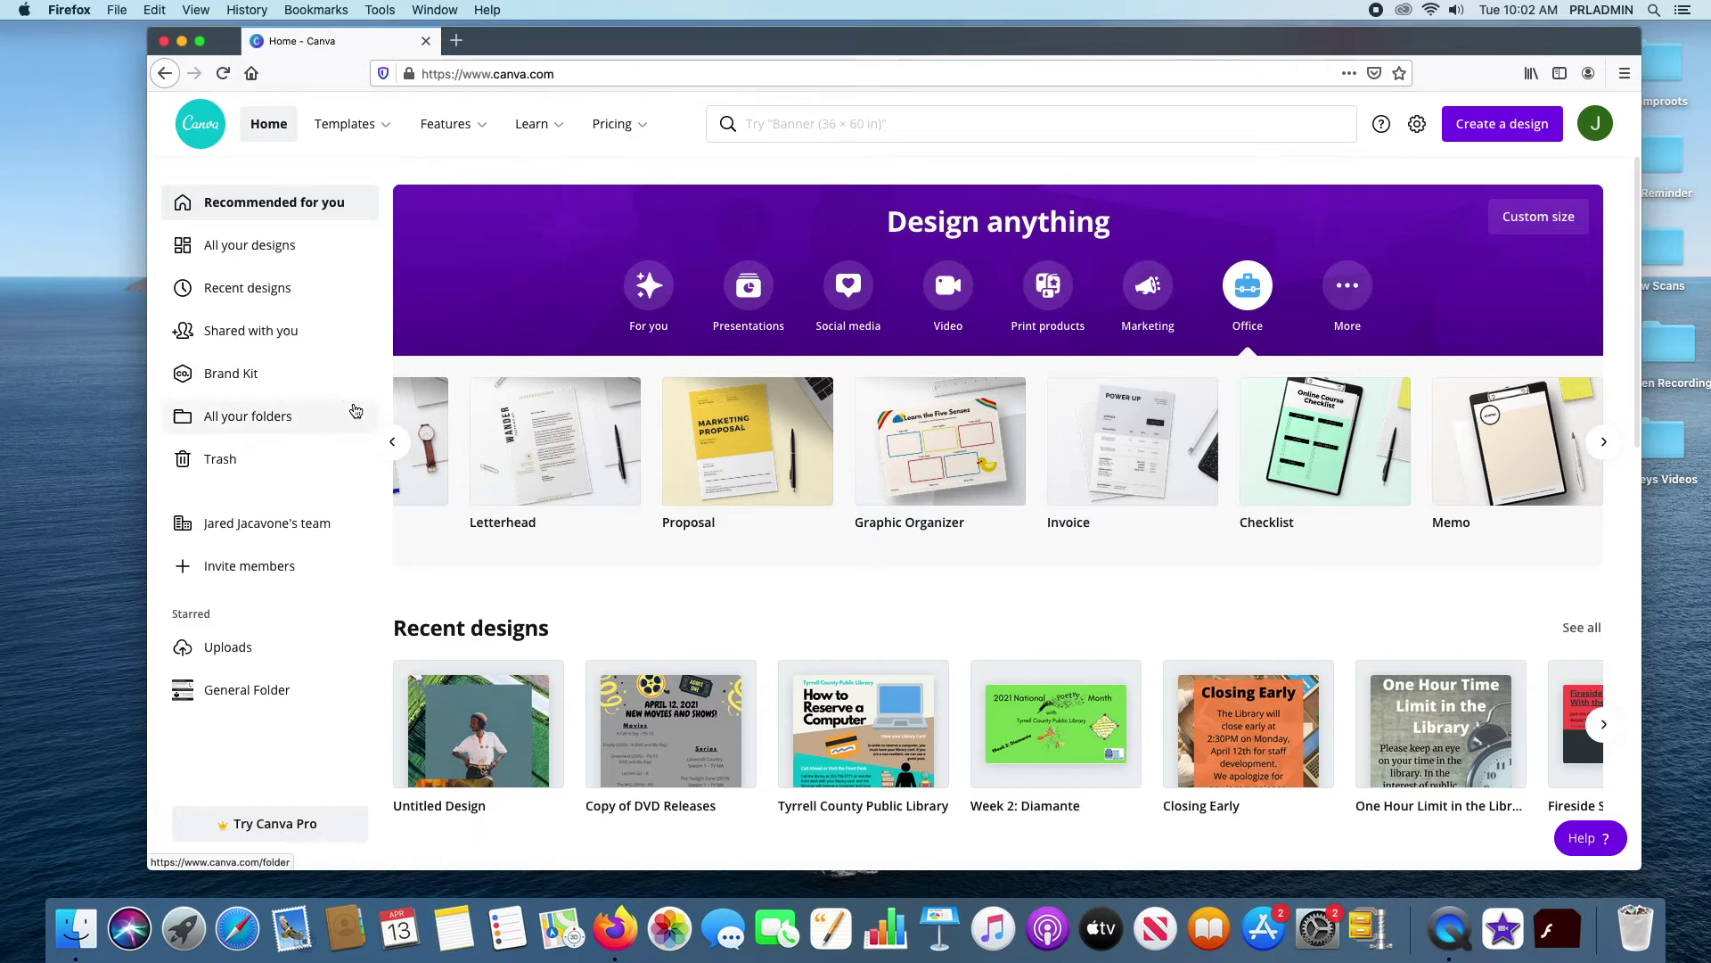
Return to the first Office types, browse More types like Magazine Cover and Calendar, then open Custom size
click(395, 442)
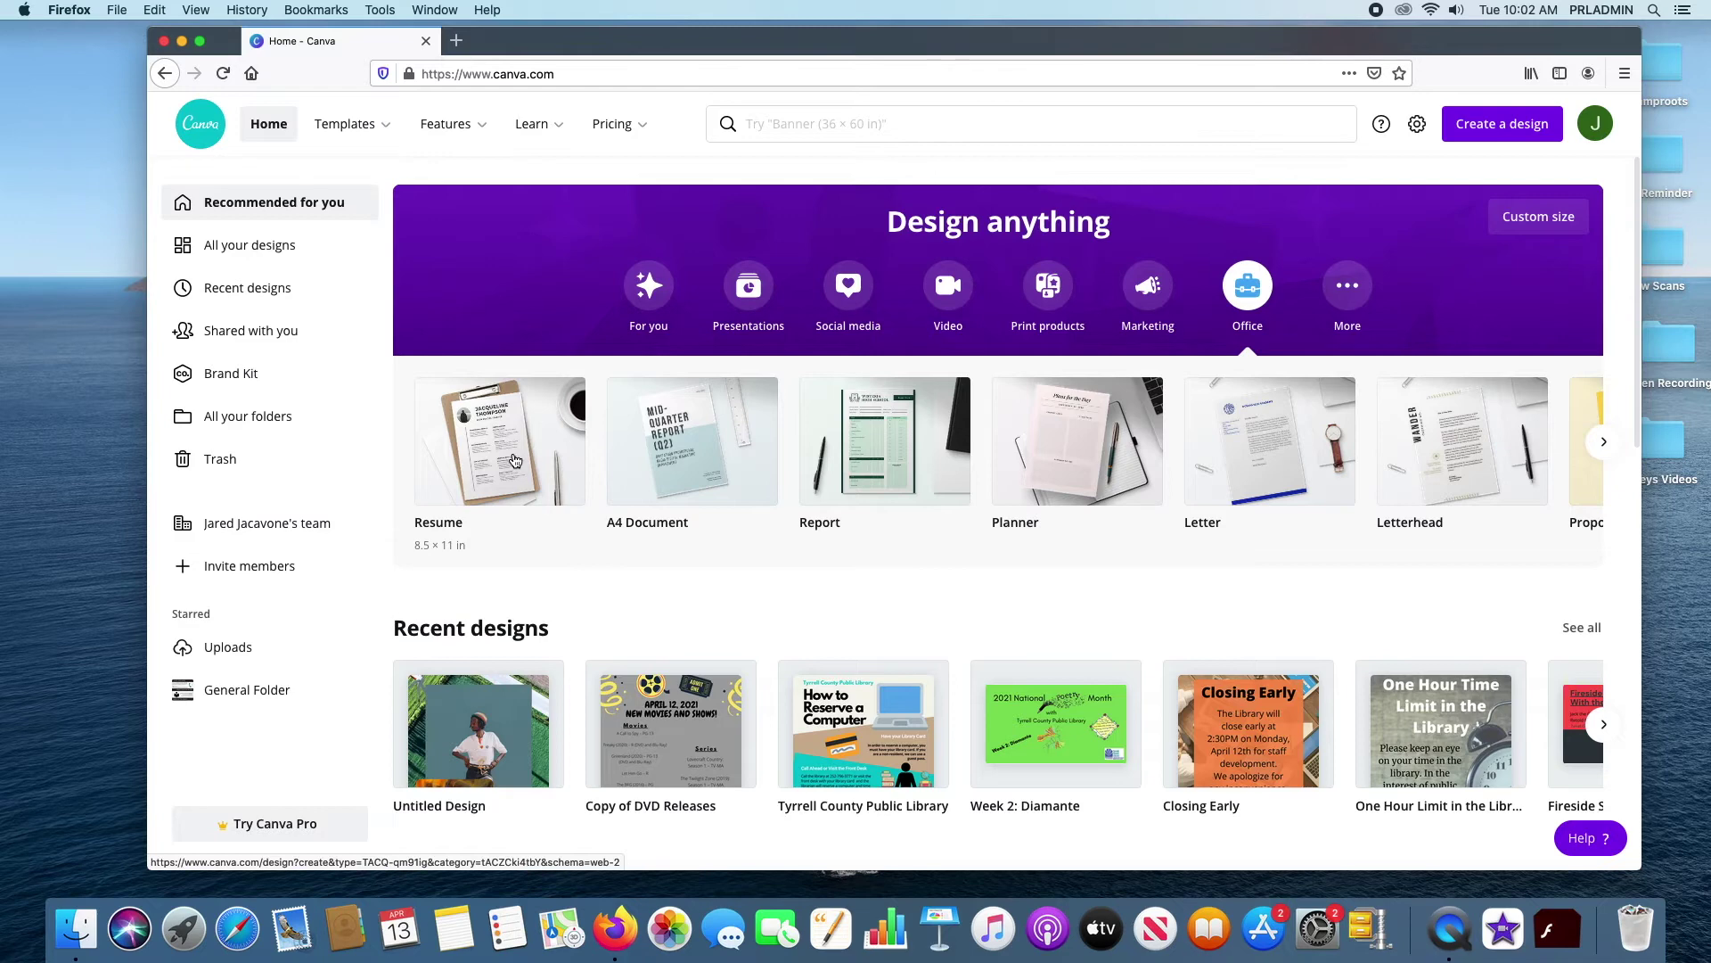
click(1346, 303)
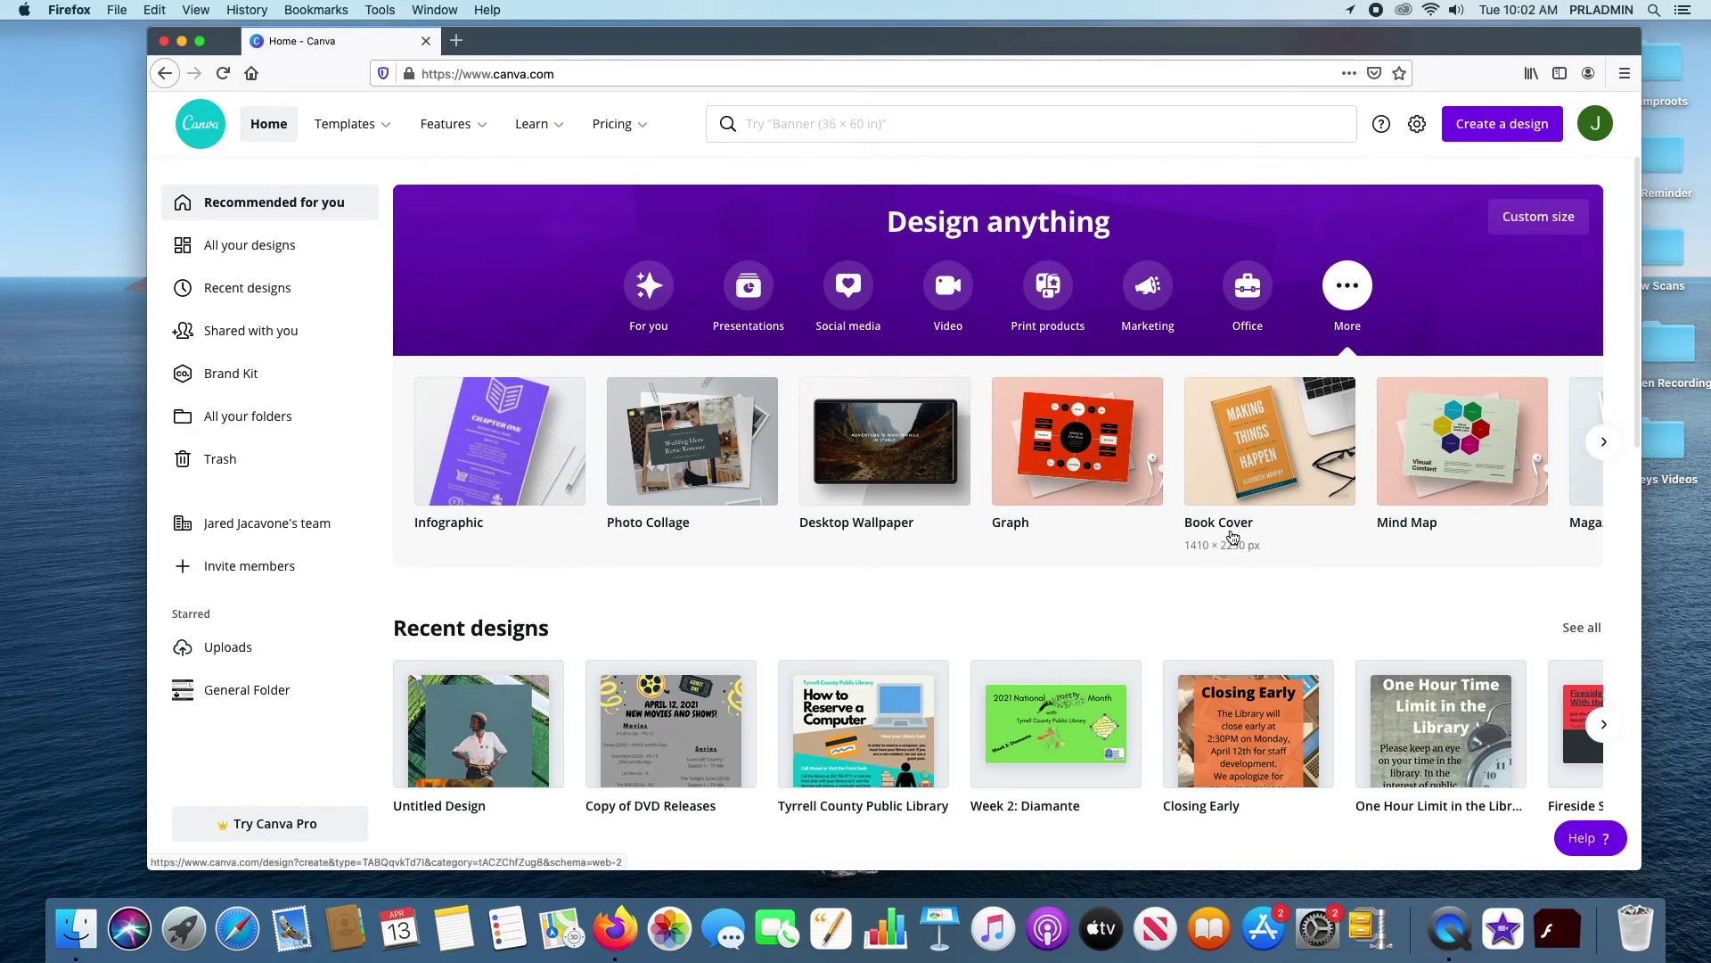
click(1605, 443)
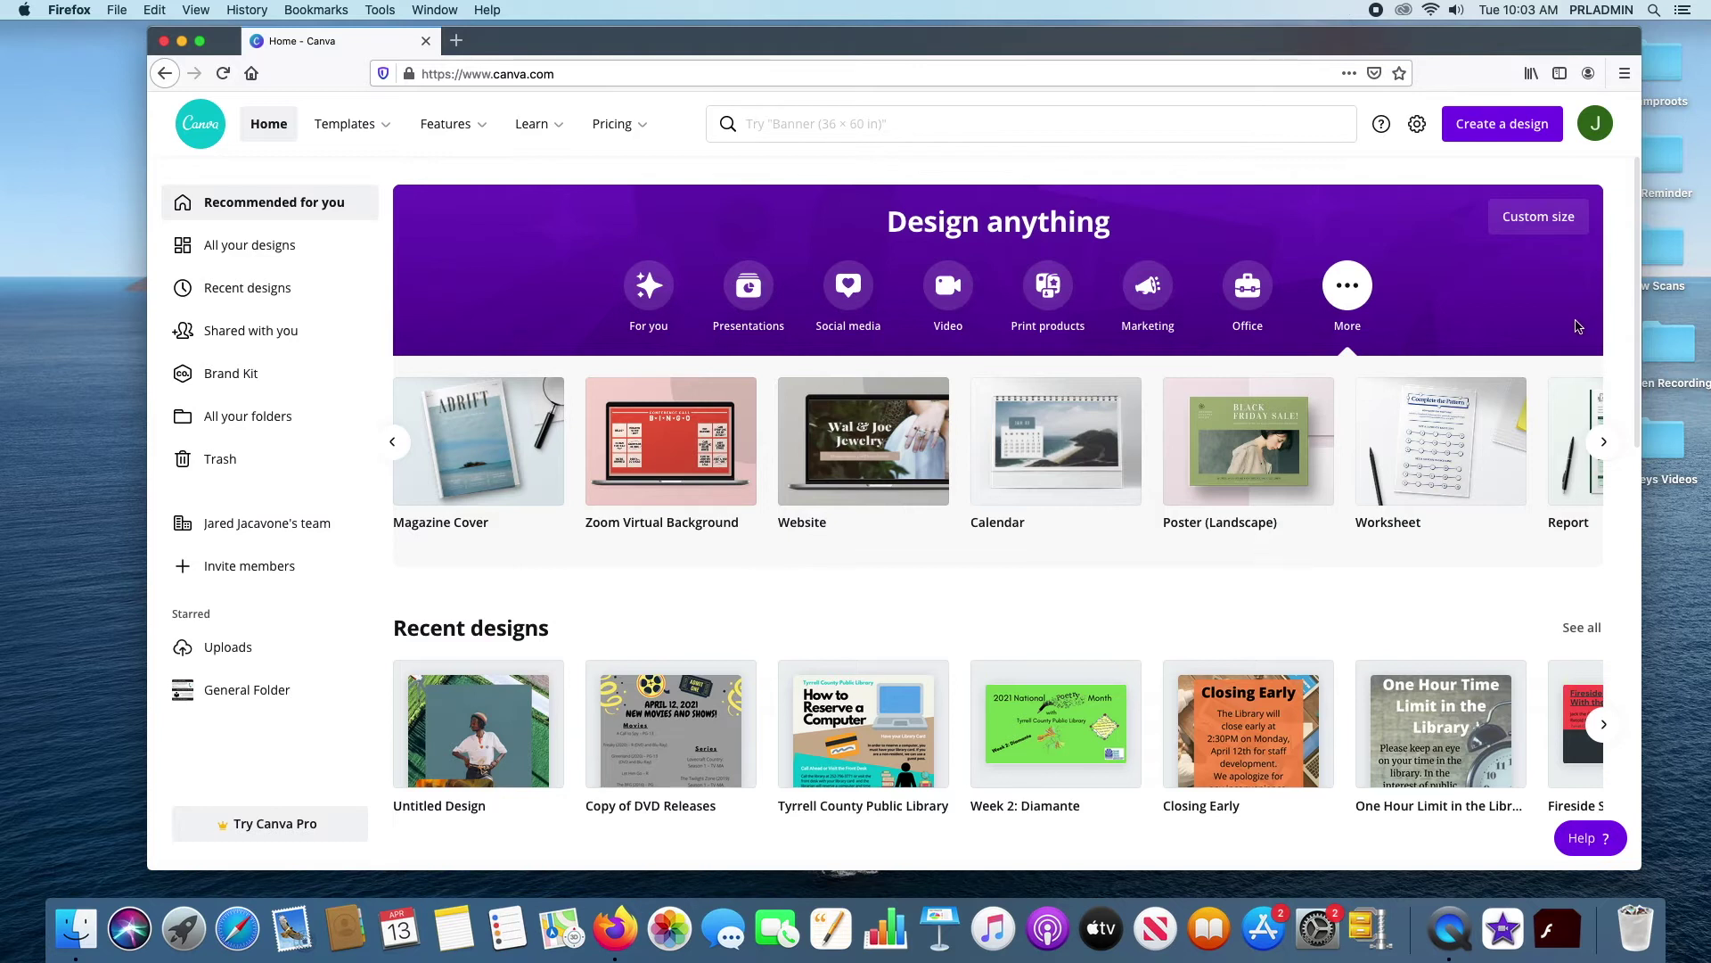
click(1538, 227)
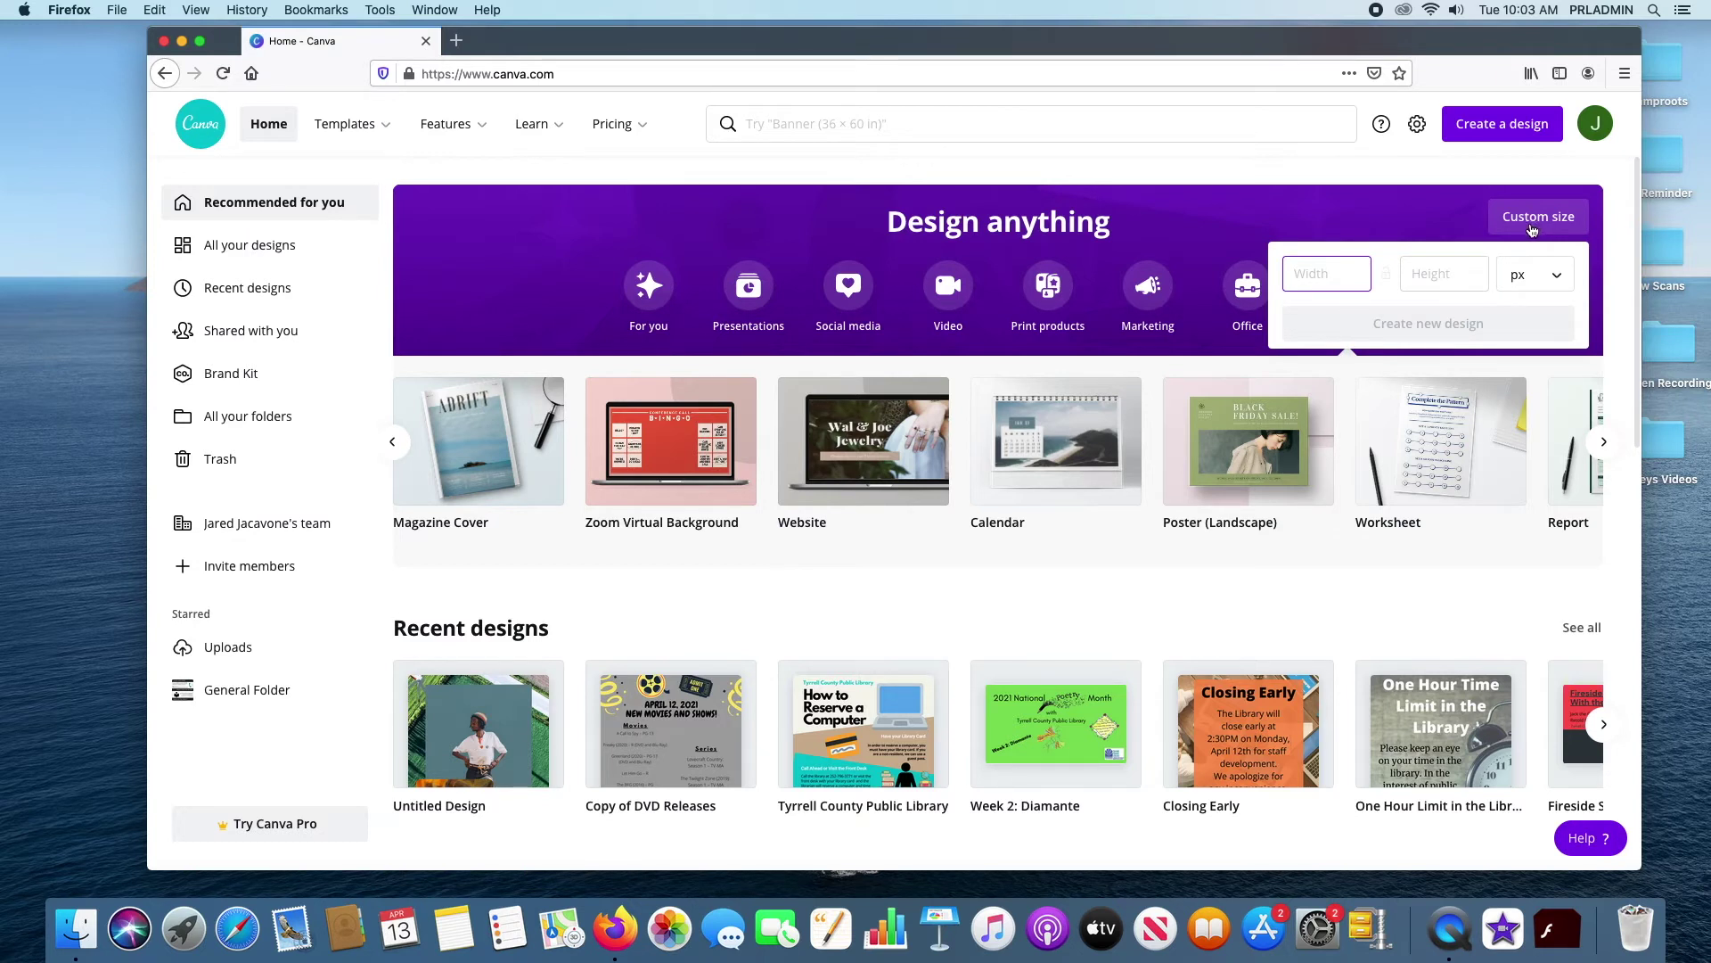
Set the custom size to inches, width 10 and height 10, and create the design
click(1557, 287)
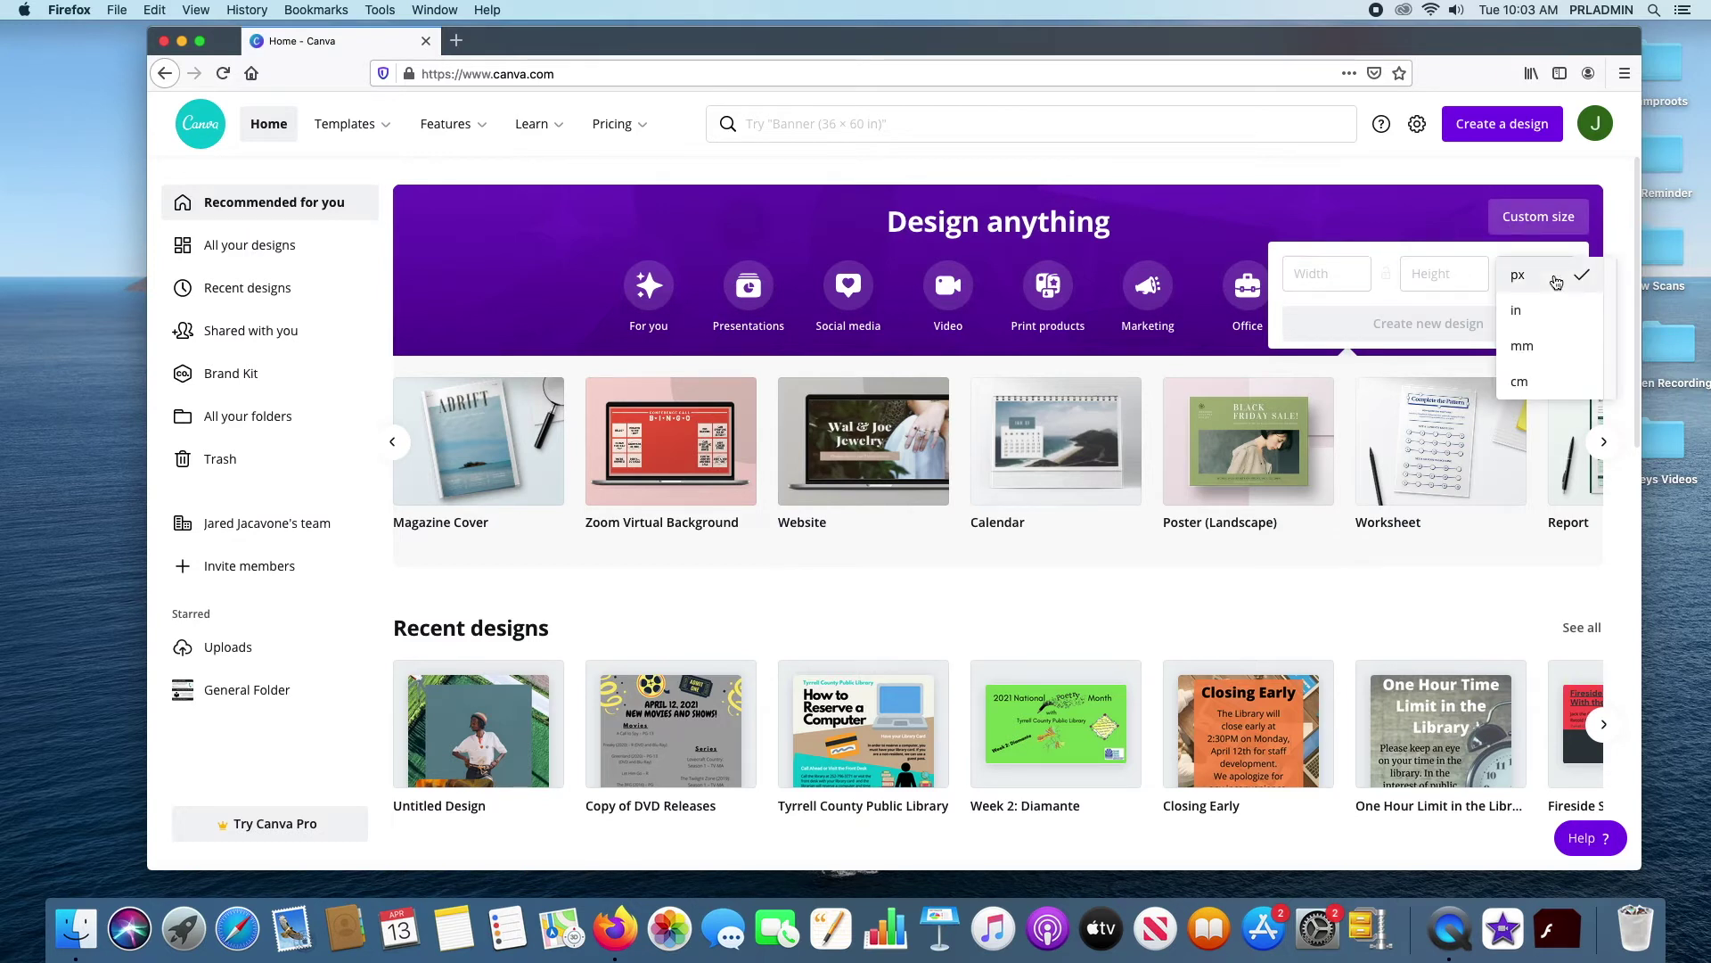
click(1551, 313)
click(1560, 276)
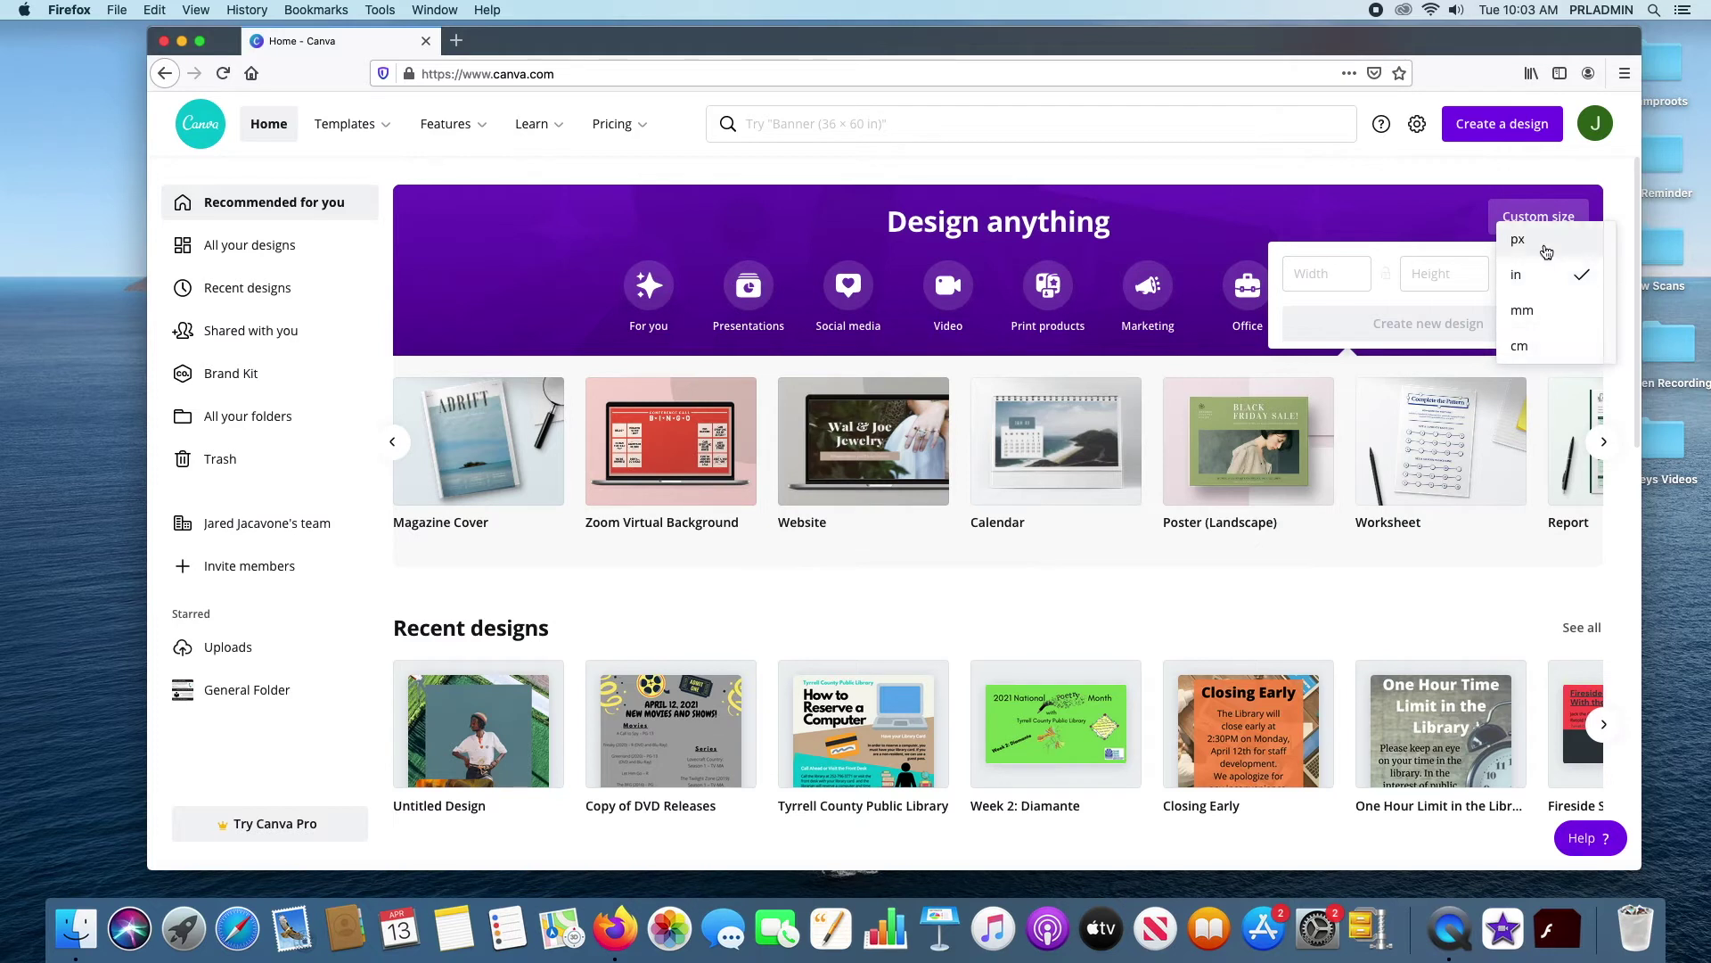
click(1411, 225)
click(1327, 273)
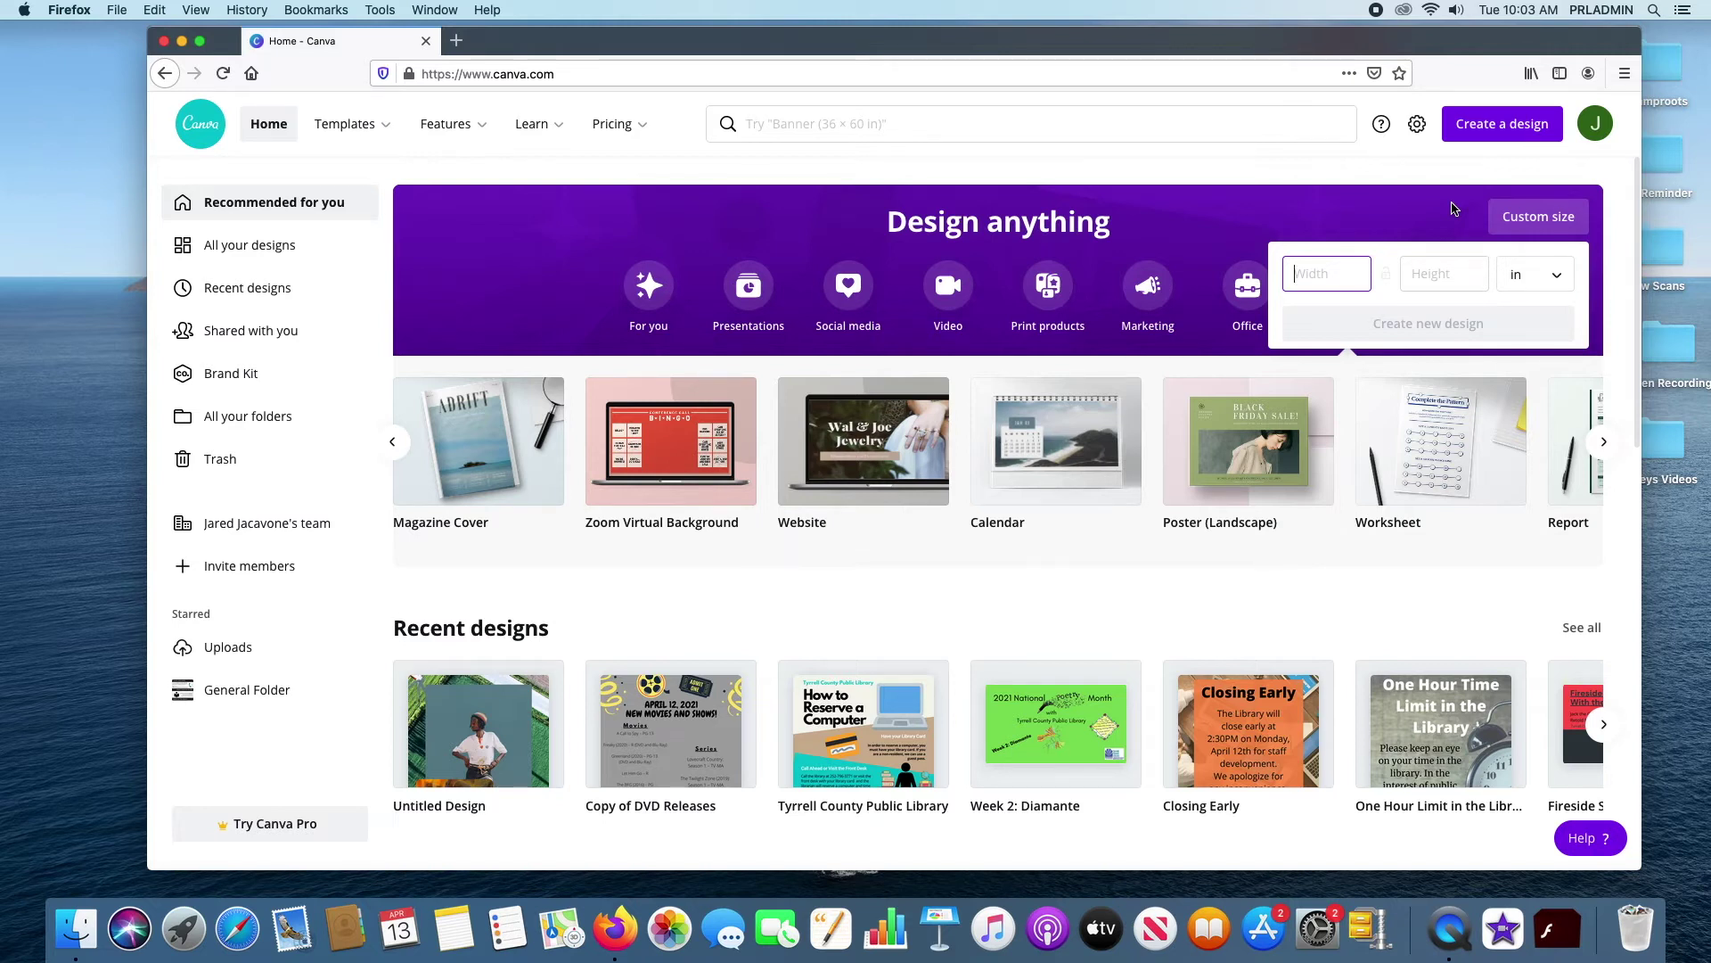
click(1339, 179)
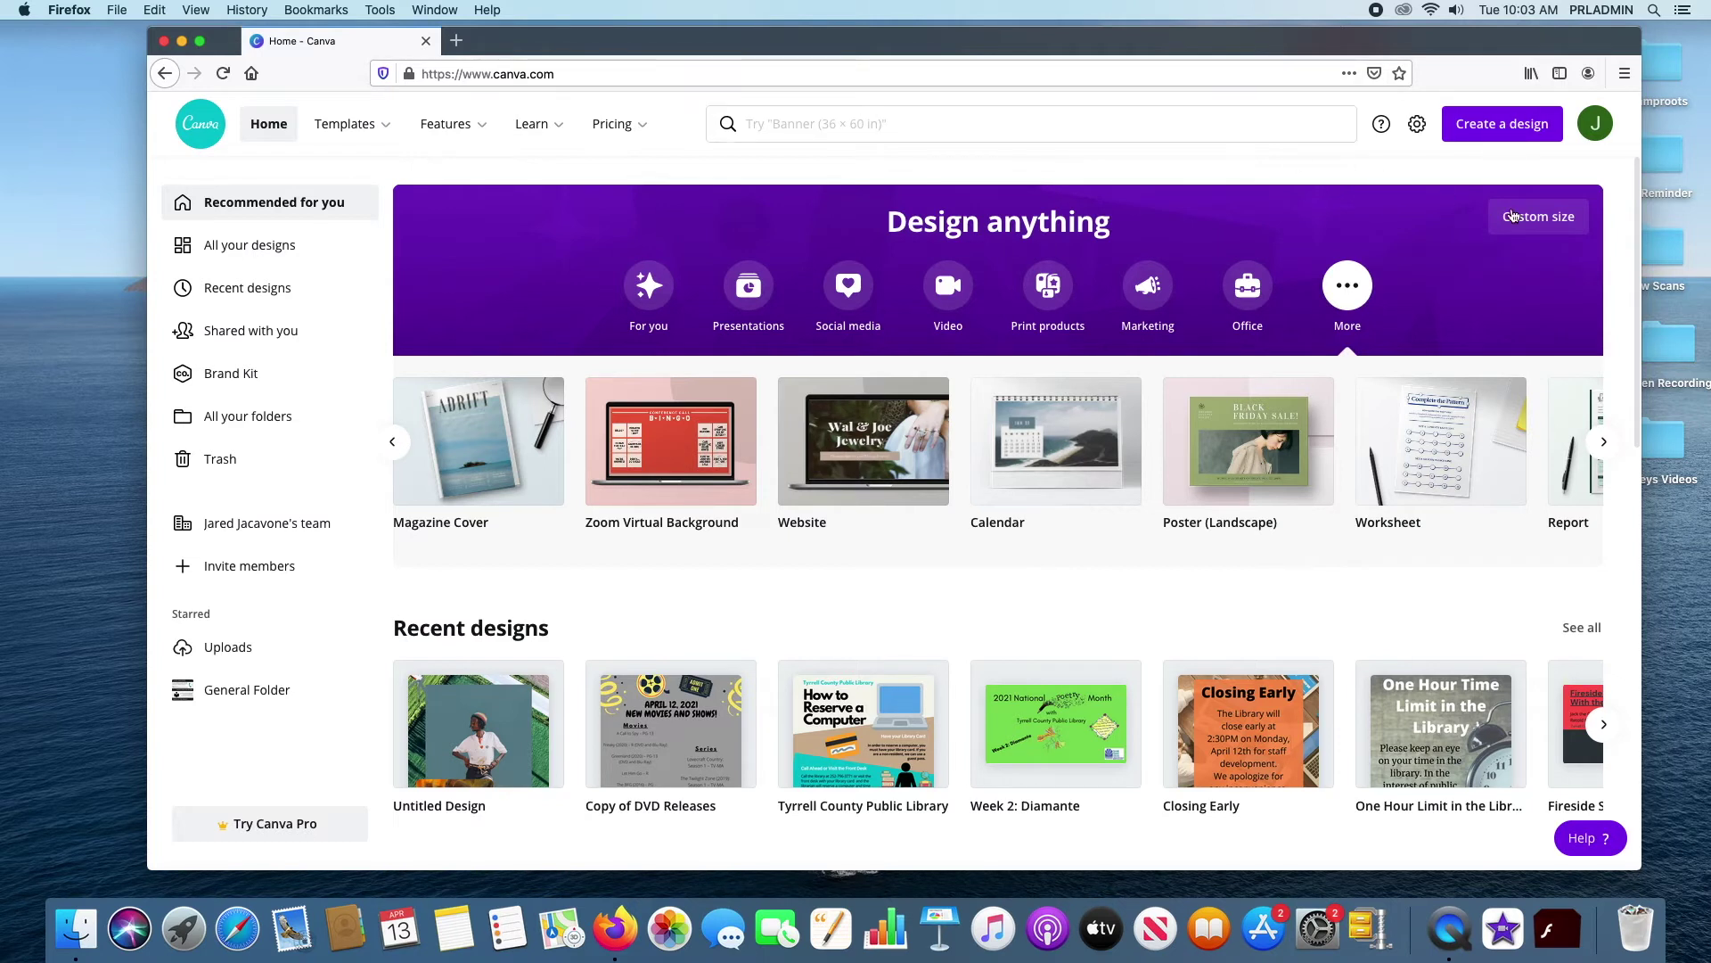
click(1539, 216)
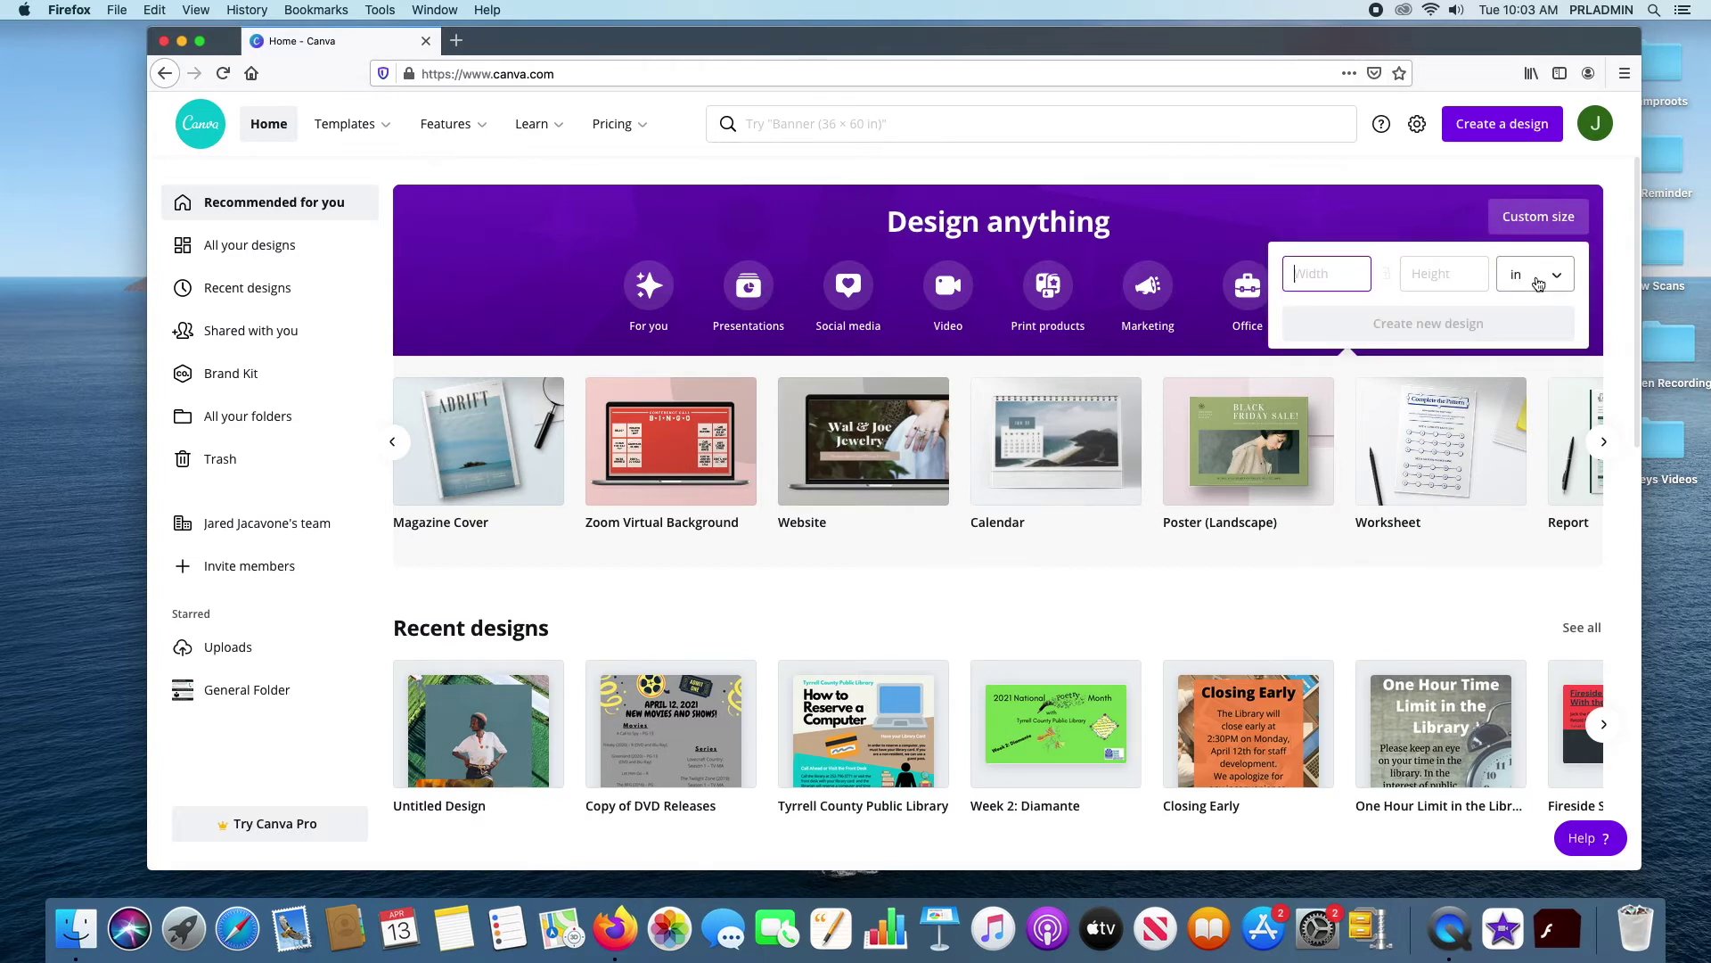
text(10)
click(1423, 279)
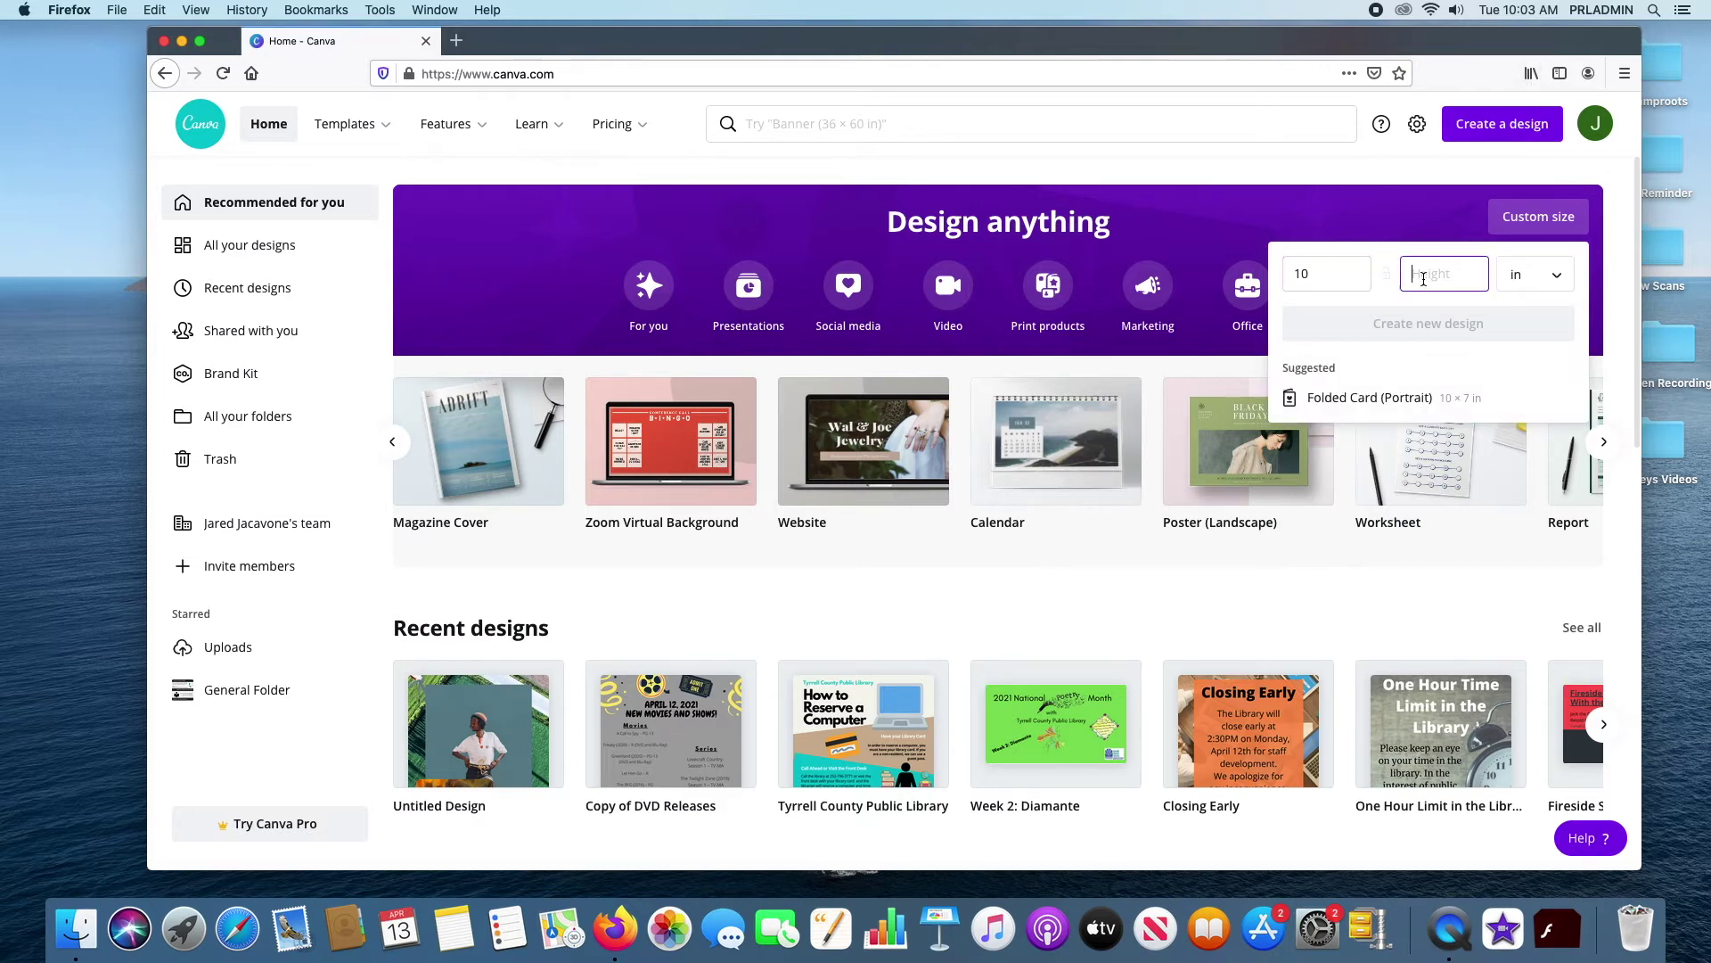
text(10)
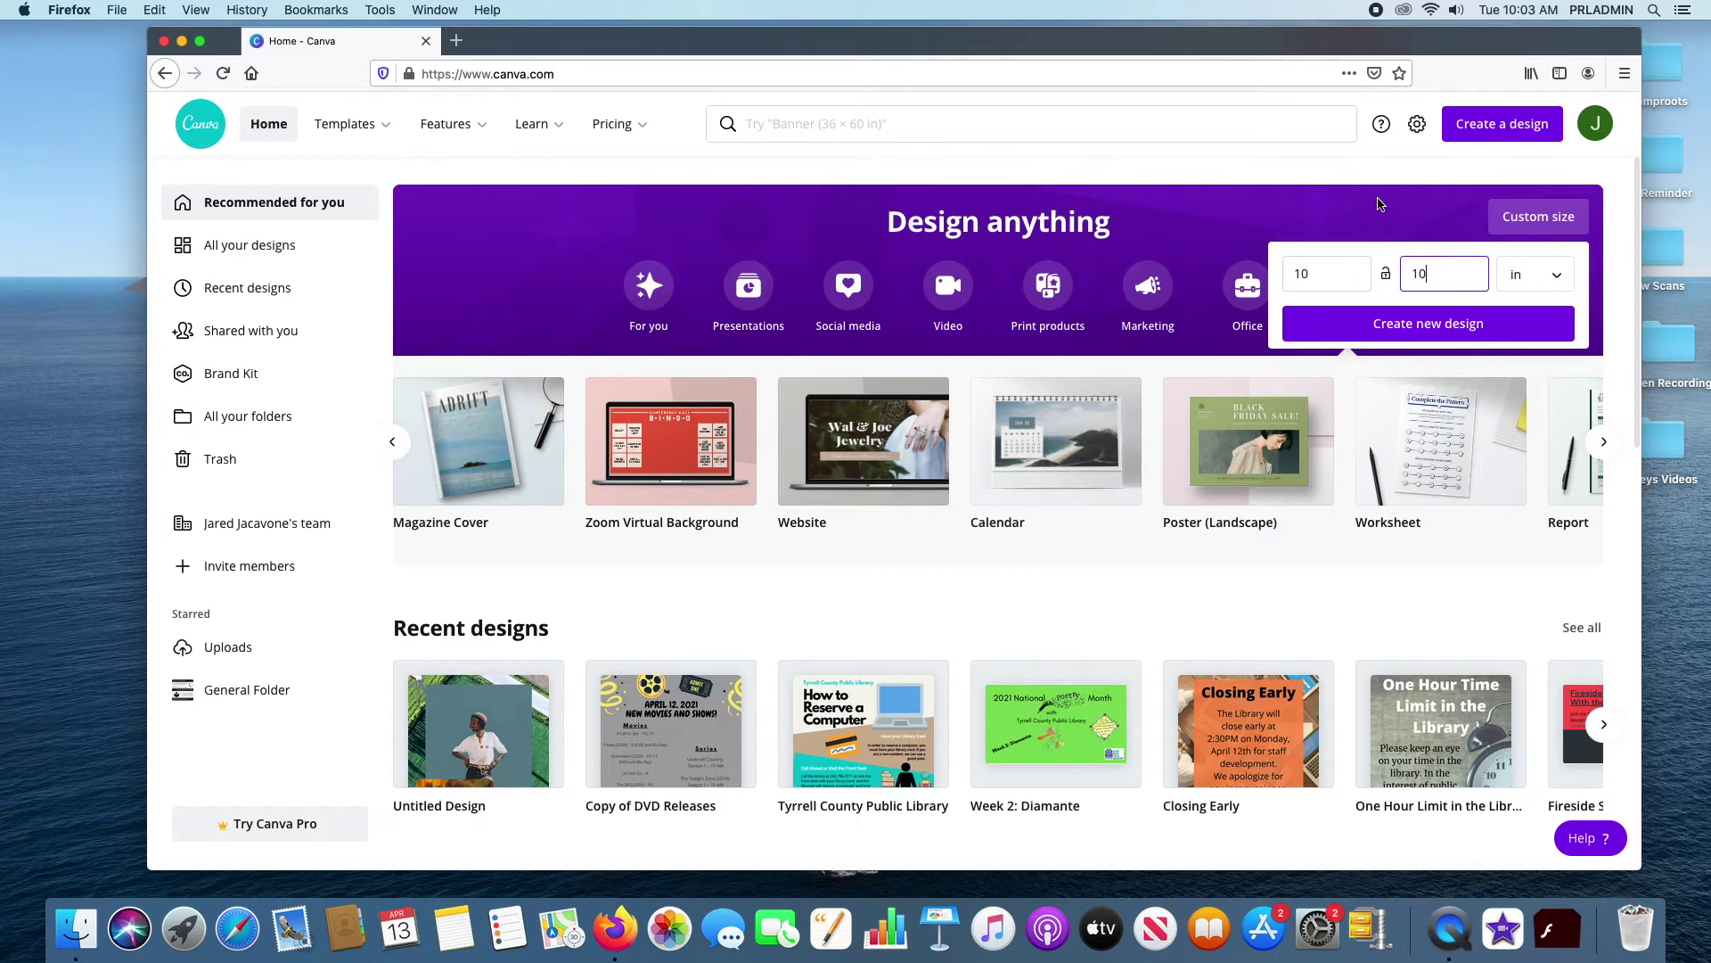
click(1428, 330)
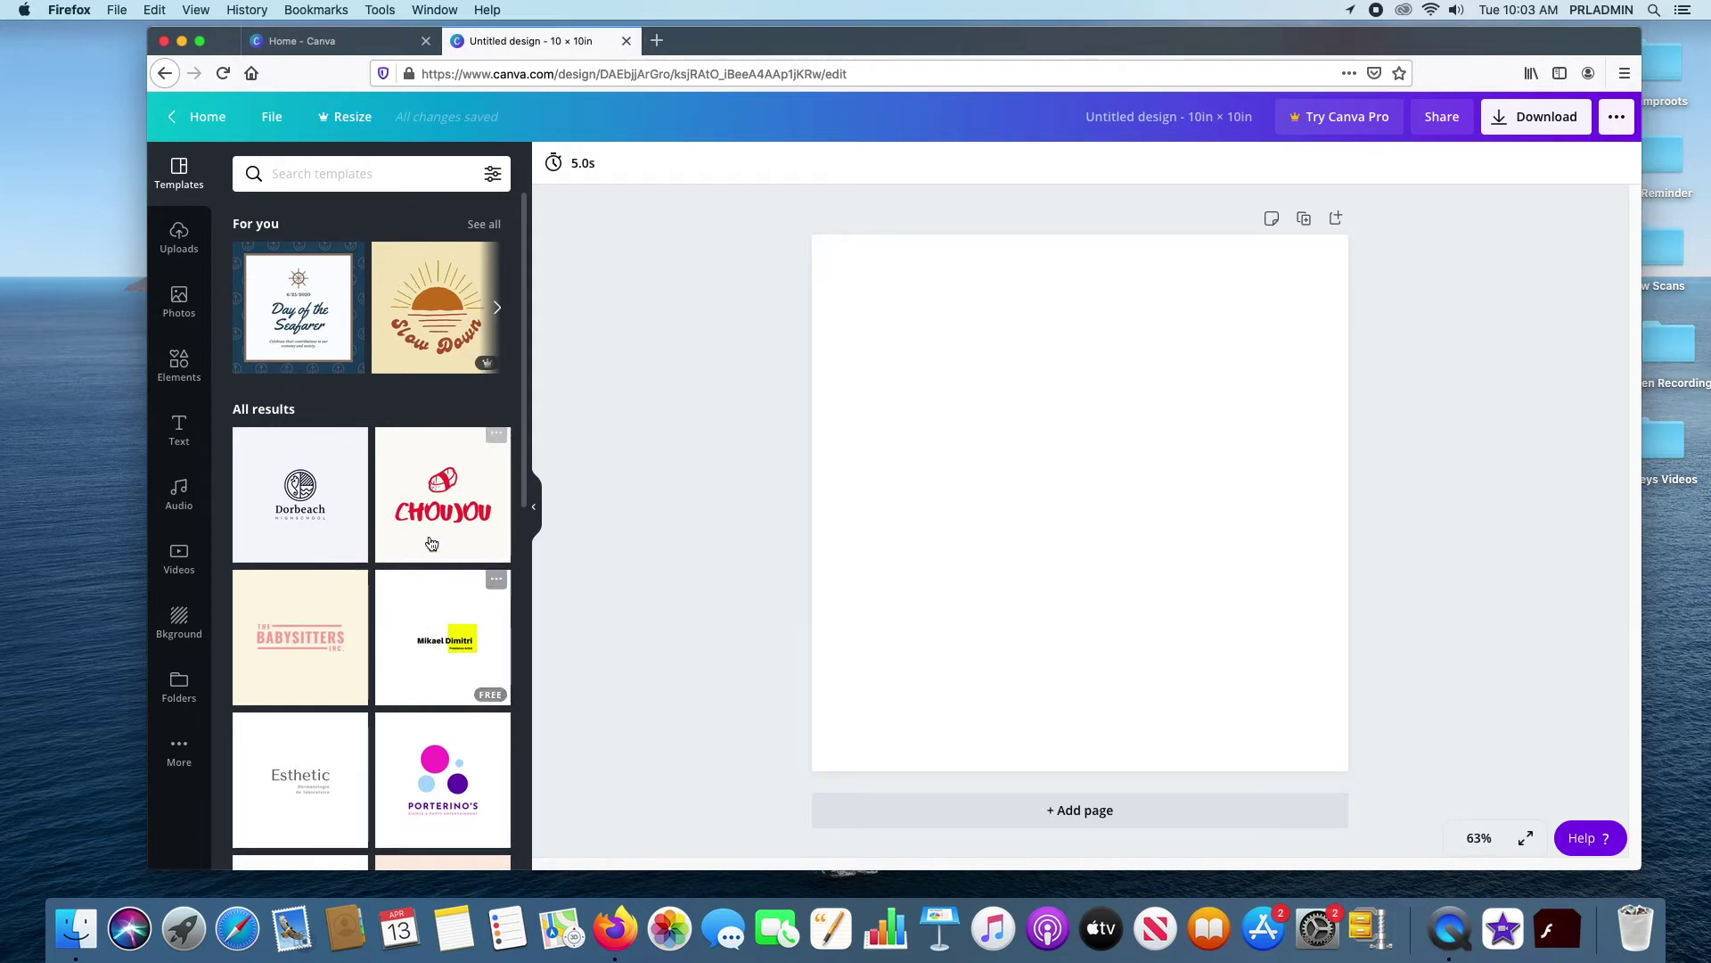
Look through the editor's template suggestions, select the blank page, then return to the Home tab
scroll(432, 542, down, 3)
scroll(435, 536, down, 6)
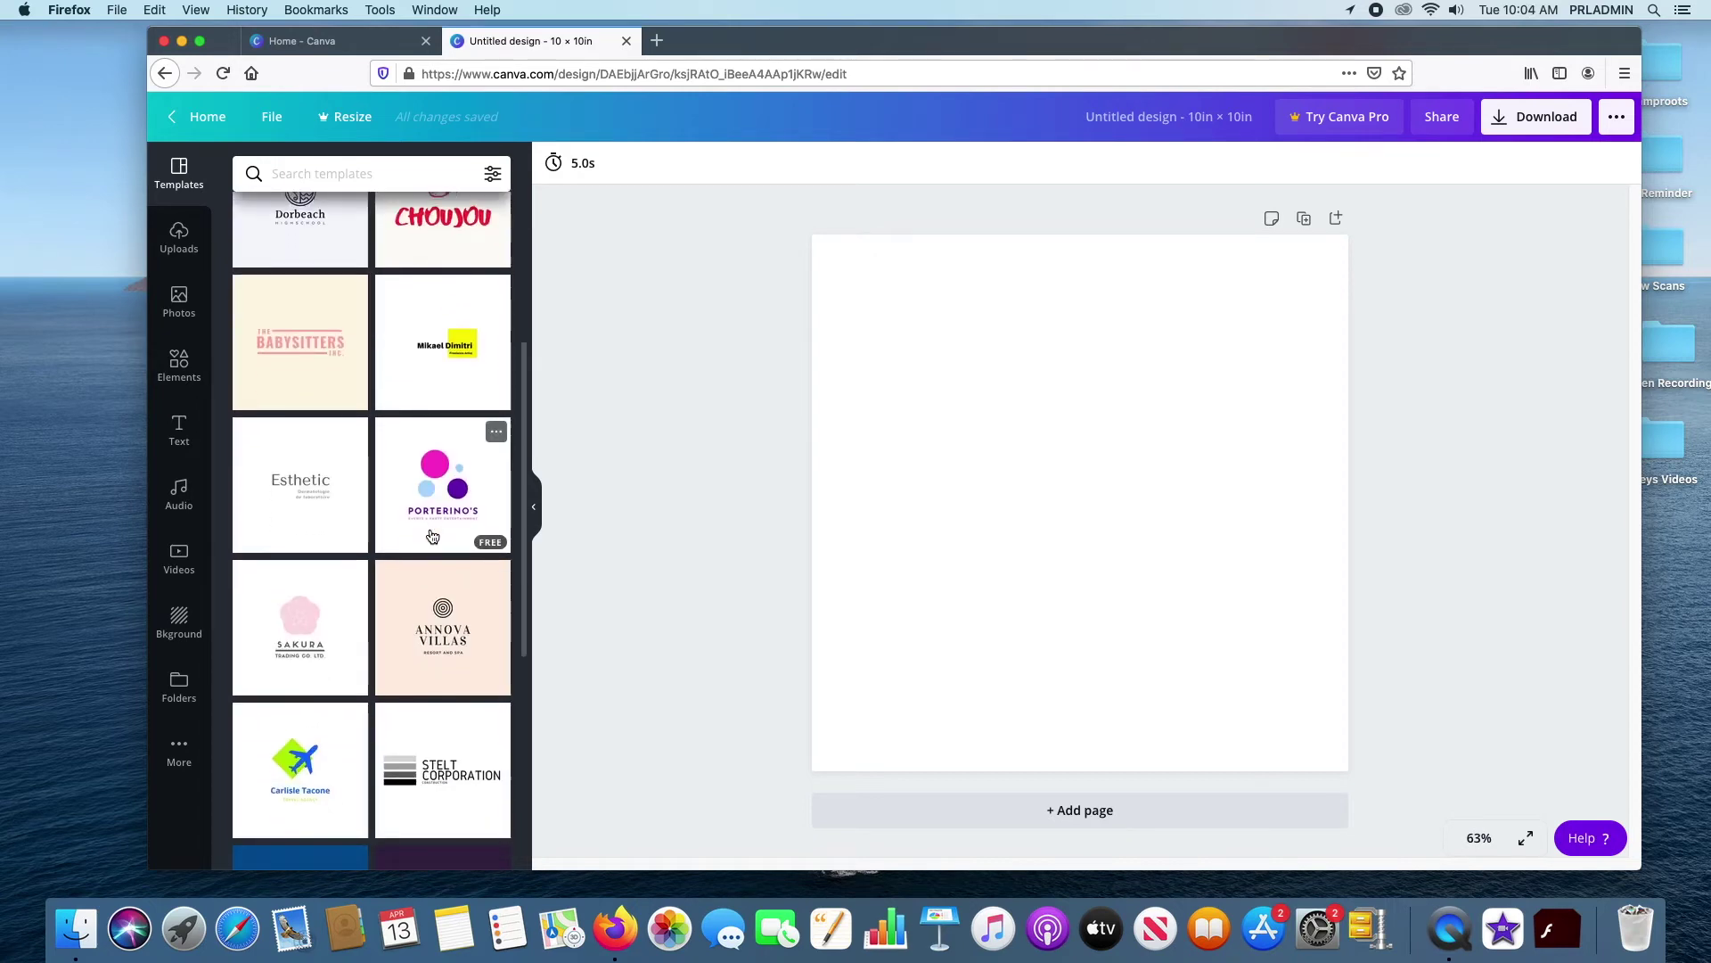
scroll(435, 518, down, 4)
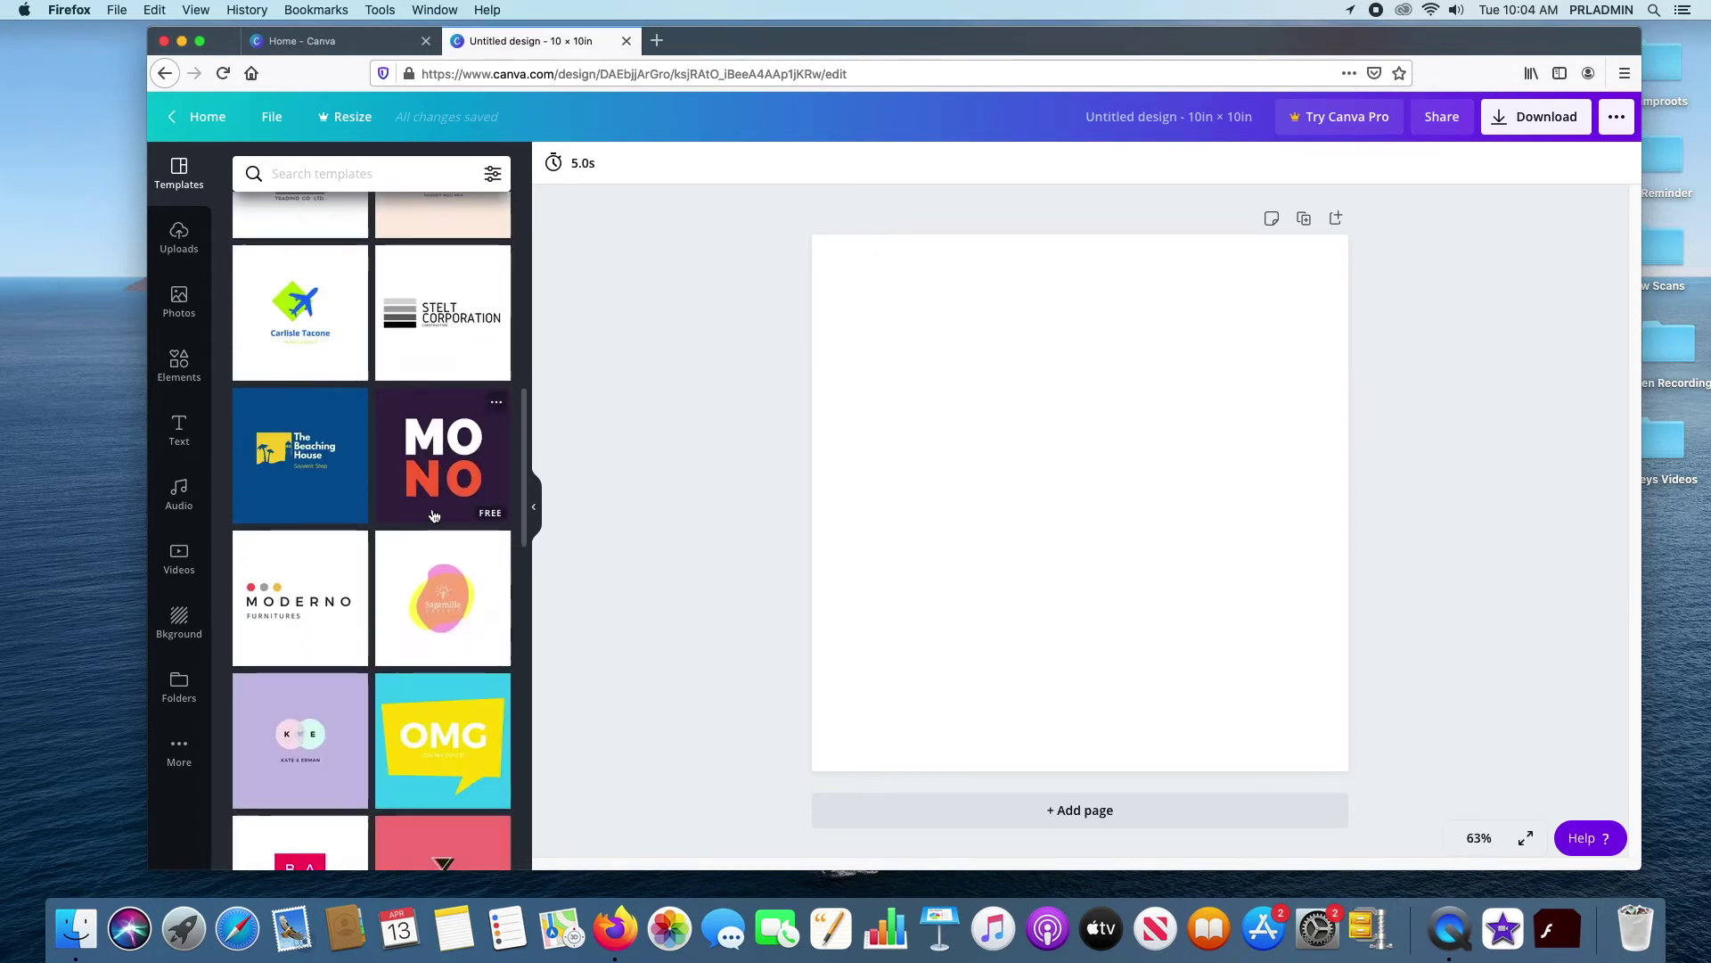
scroll(428, 516, up, 8)
scroll(426, 515, up, 4)
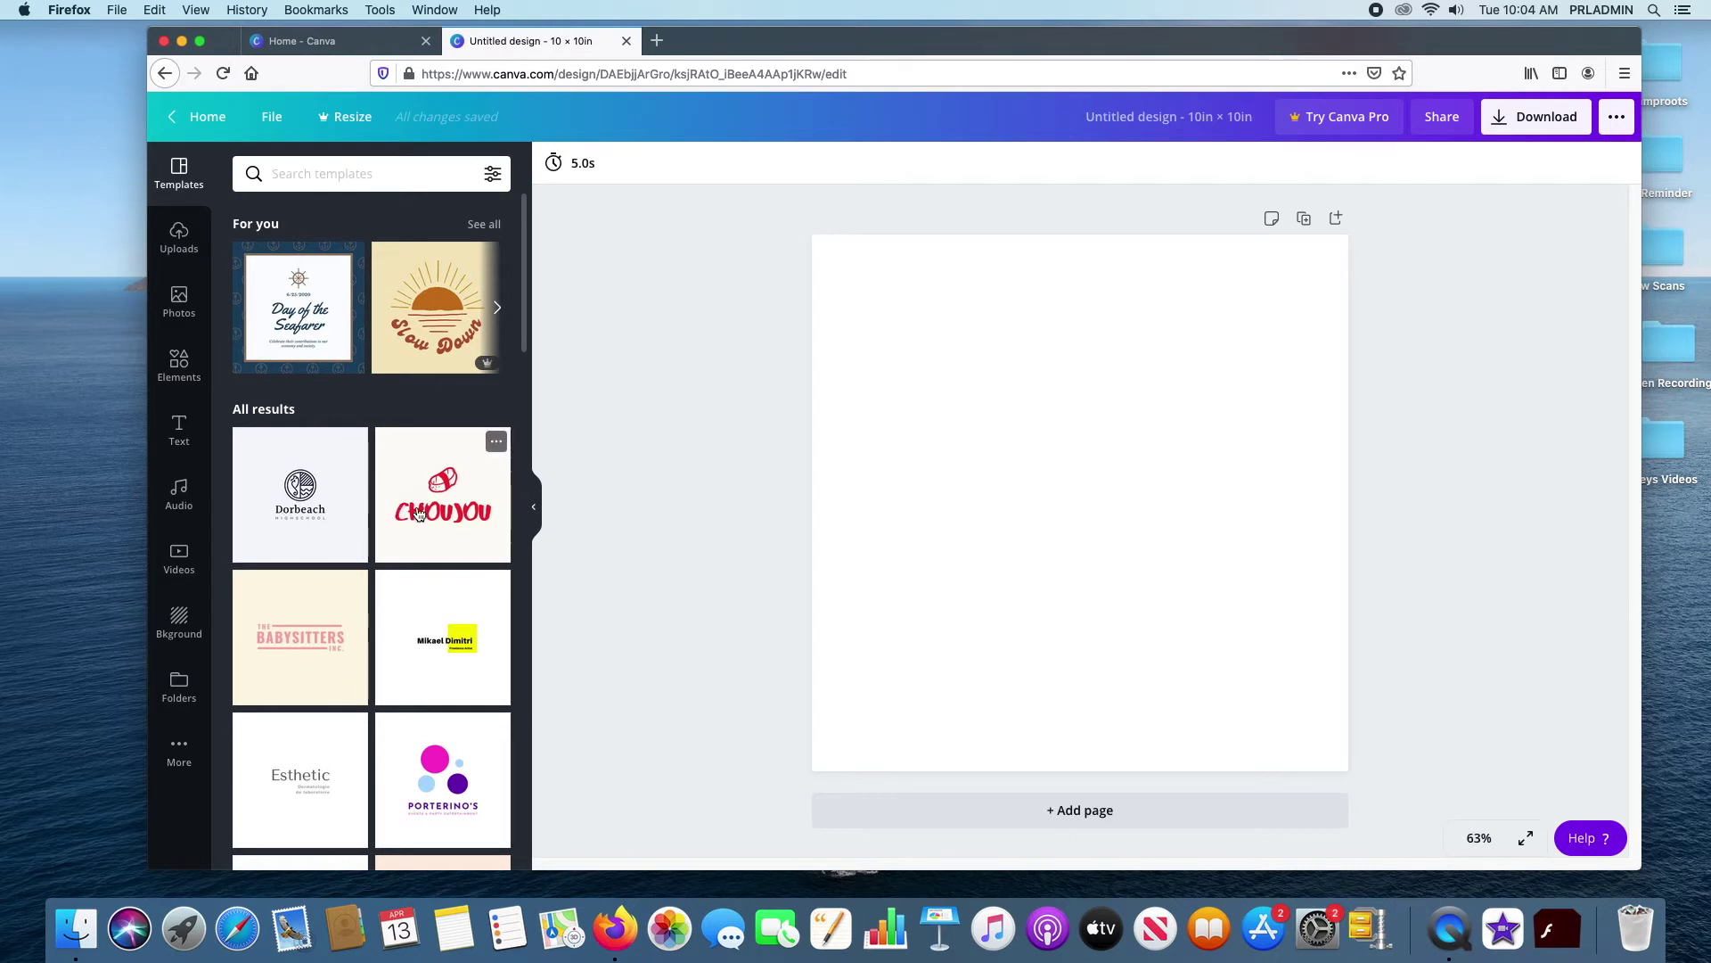
scroll(410, 709, down, 2)
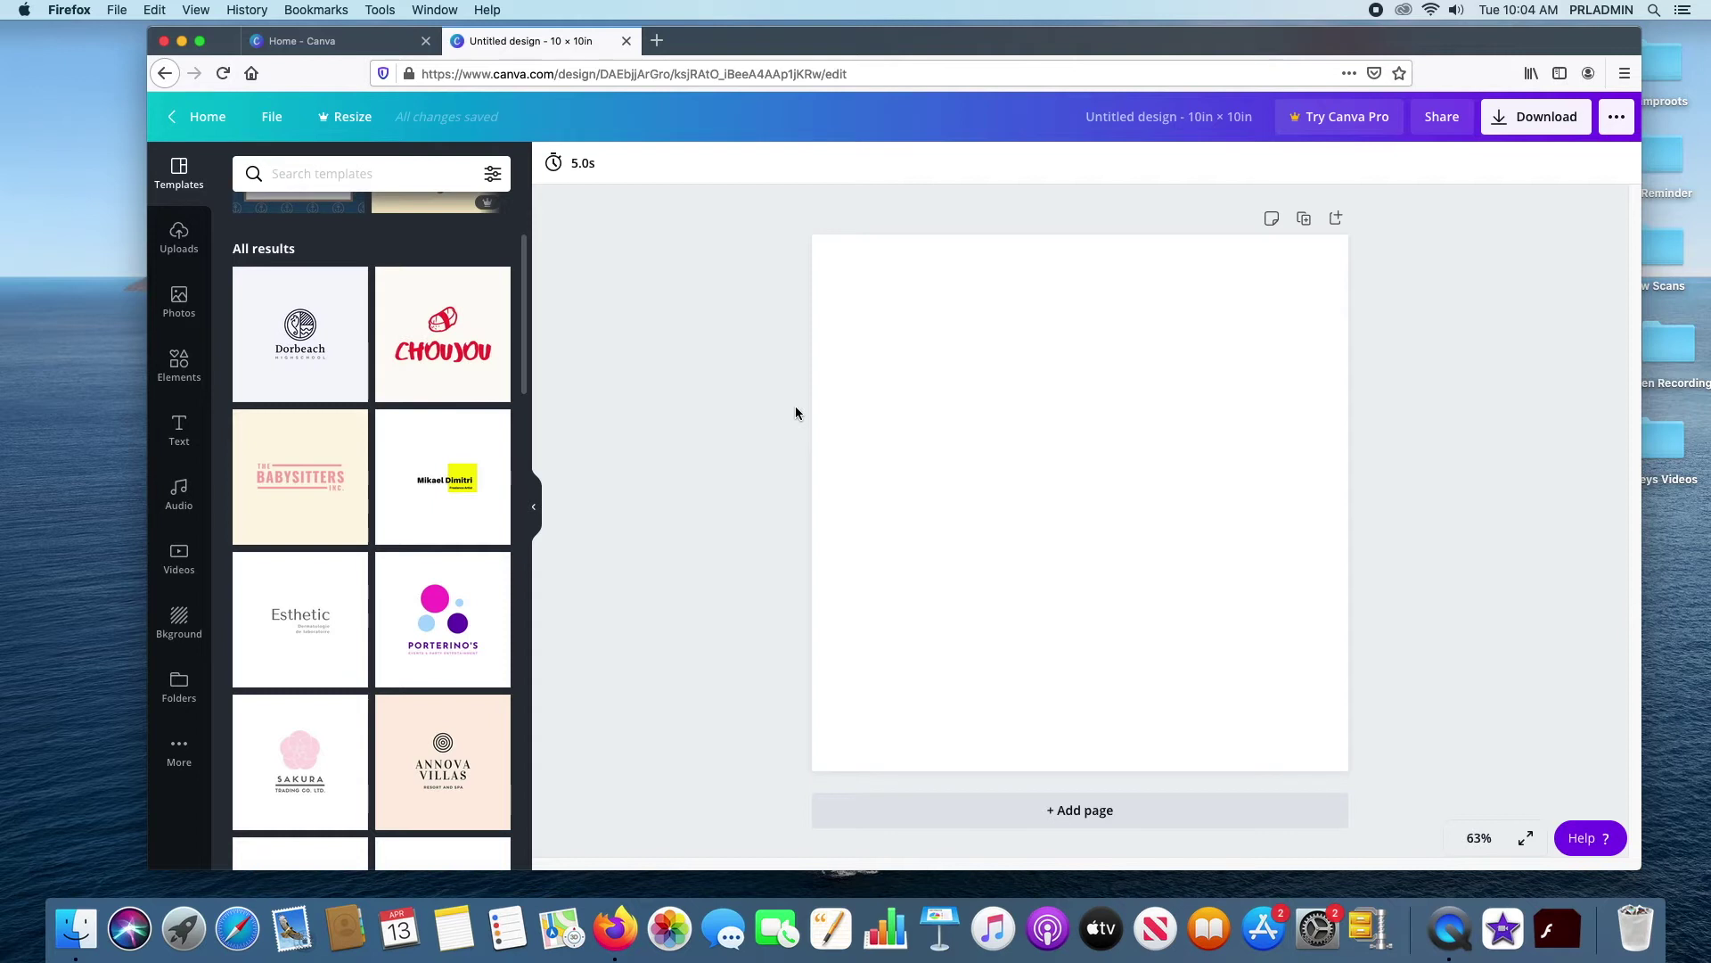
click(939, 399)
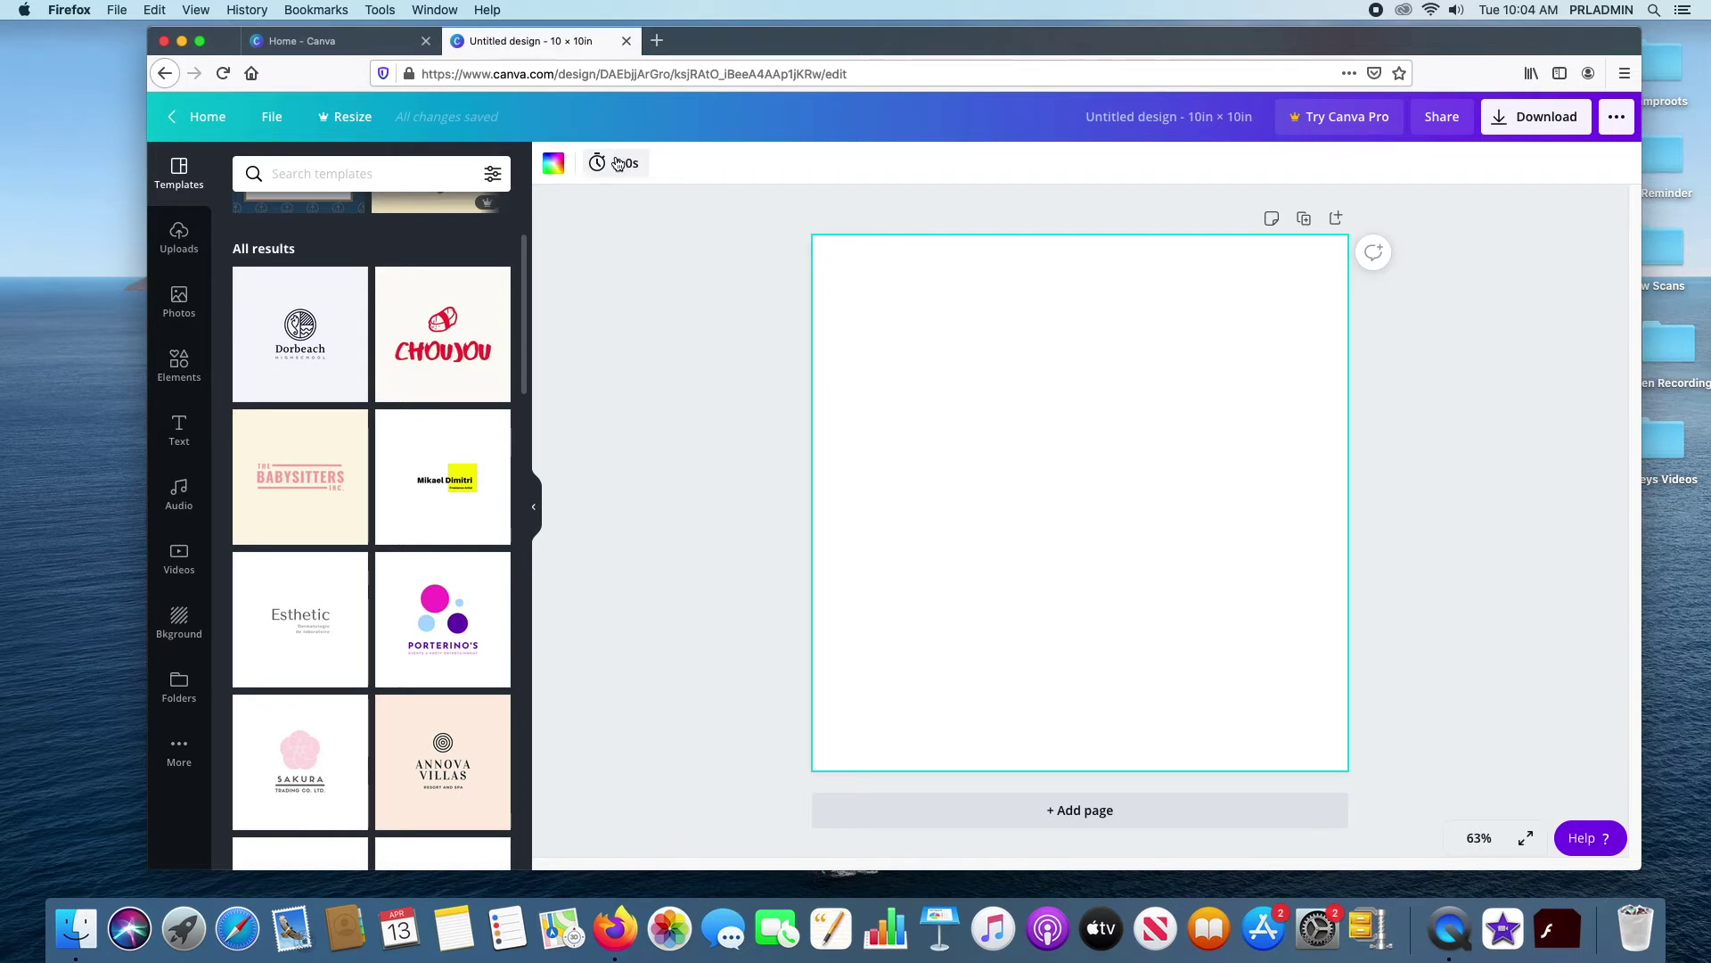
scroll(431, 295, up, 1)
scroll(431, 294, up, 3)
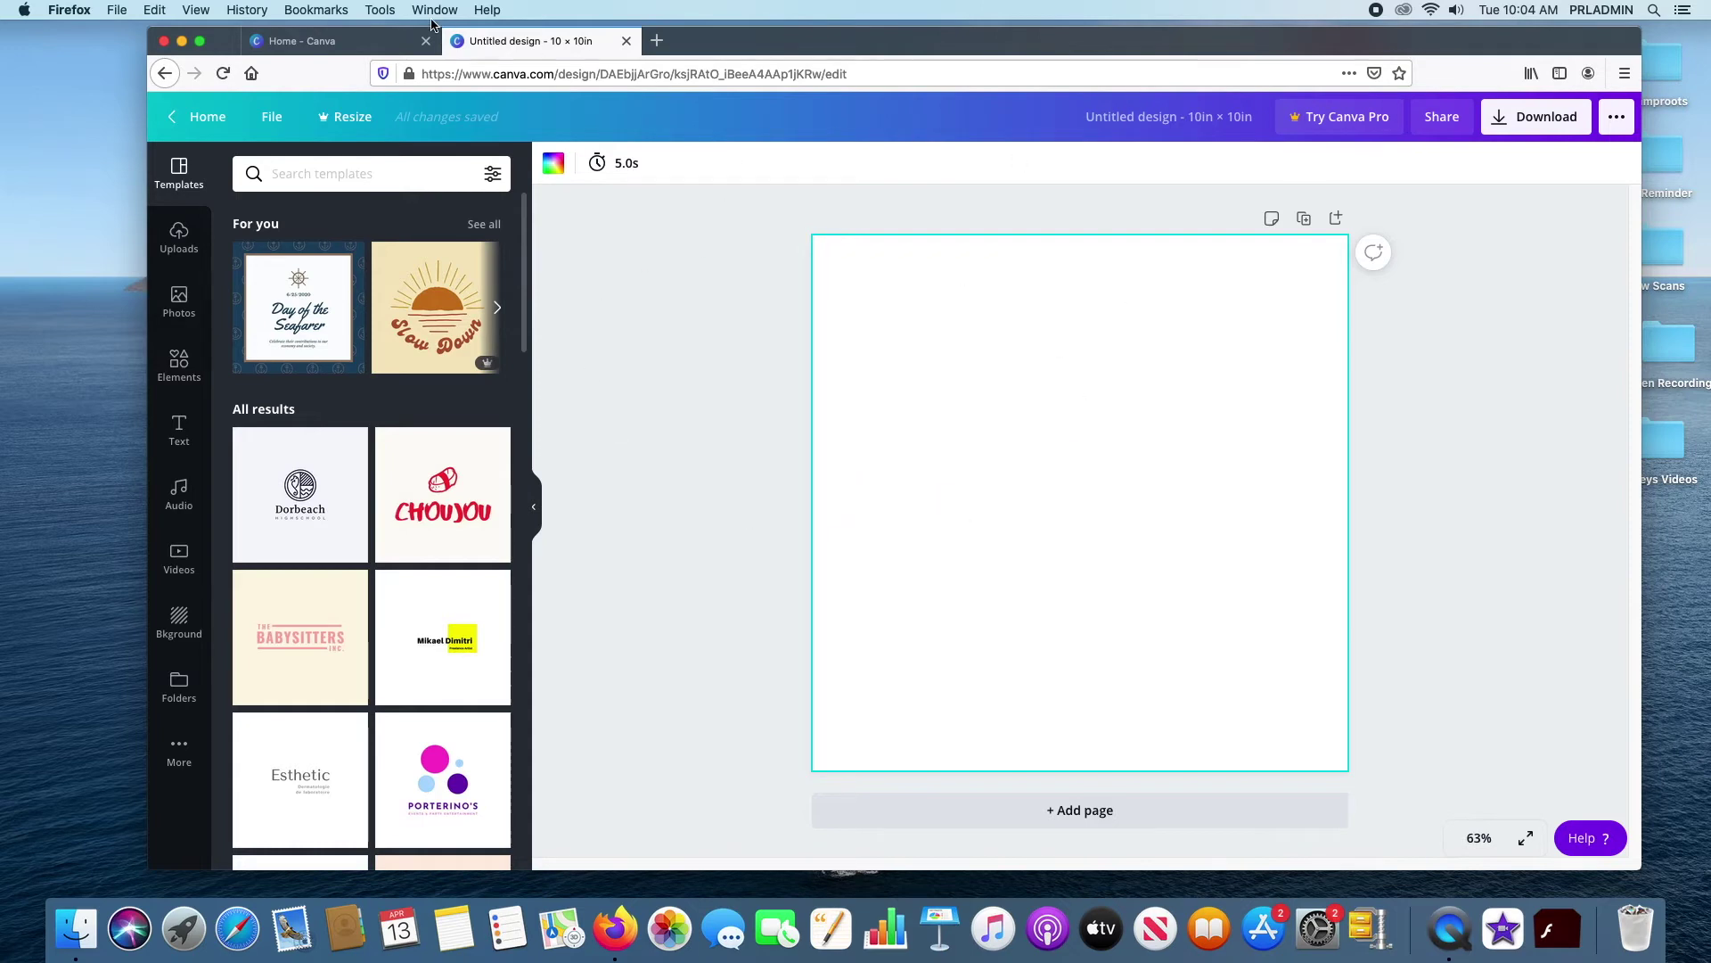
click(375, 41)
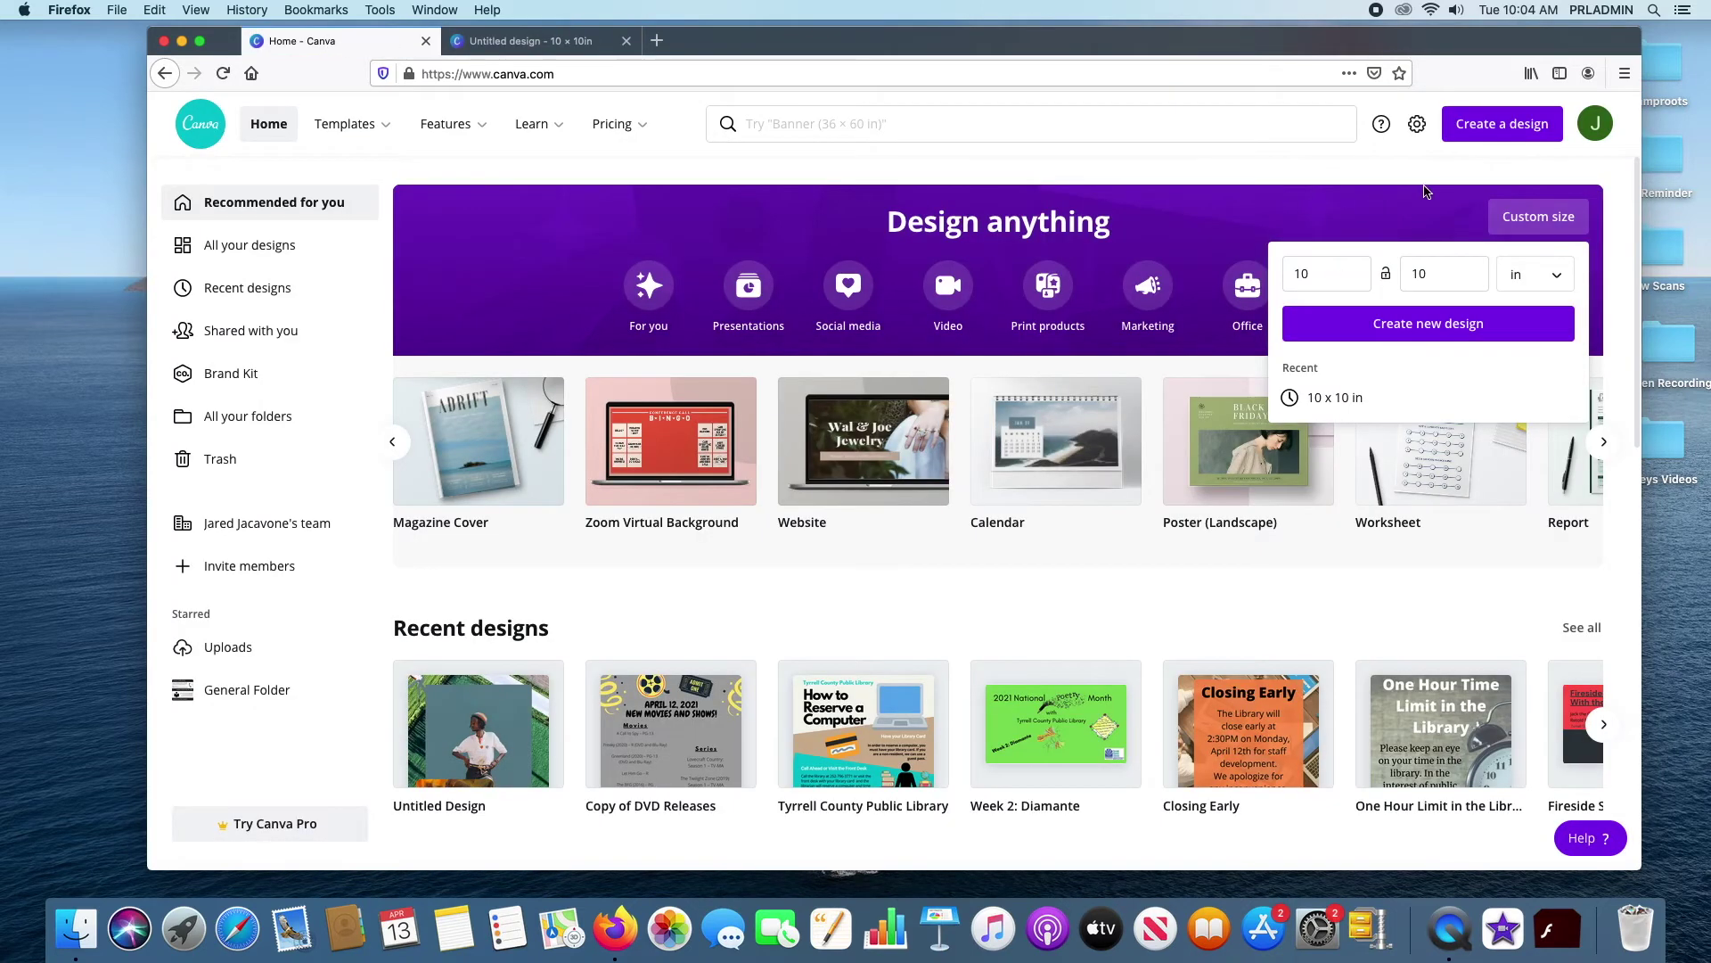
Close the Custom size popup and display the Templates dropdown with Social Media, Business and Education
click(1544, 211)
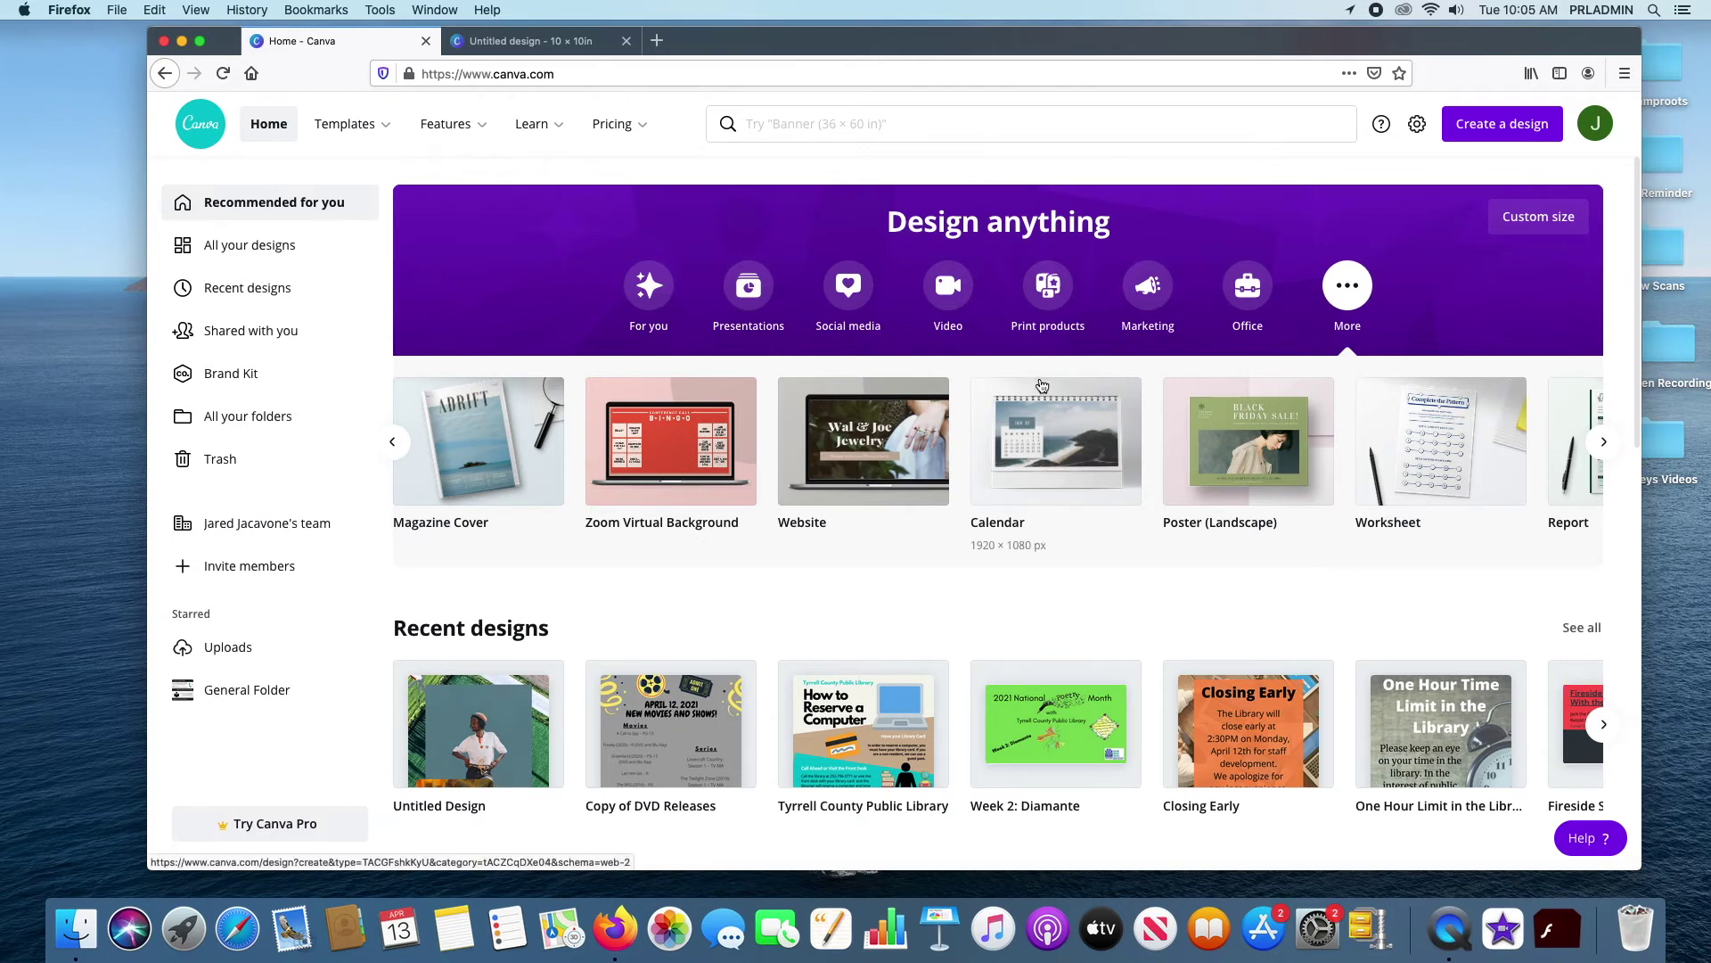
mouse_move(639, 130)
mouse_move(363, 122)
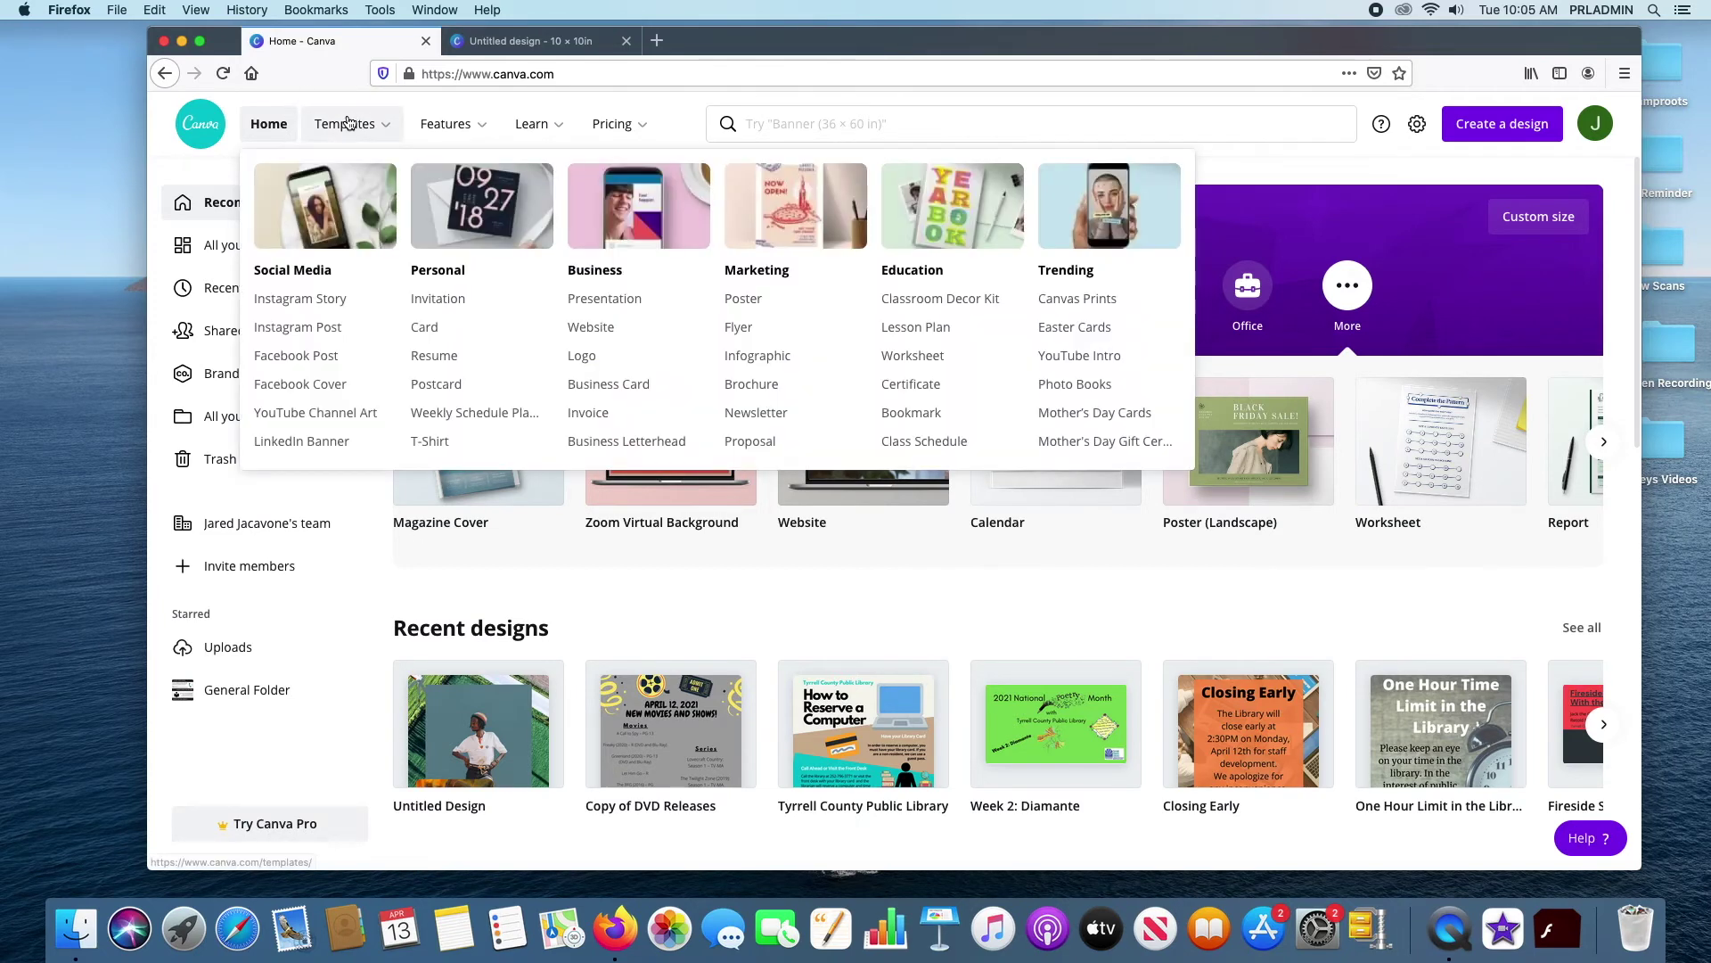
click(430, 440)
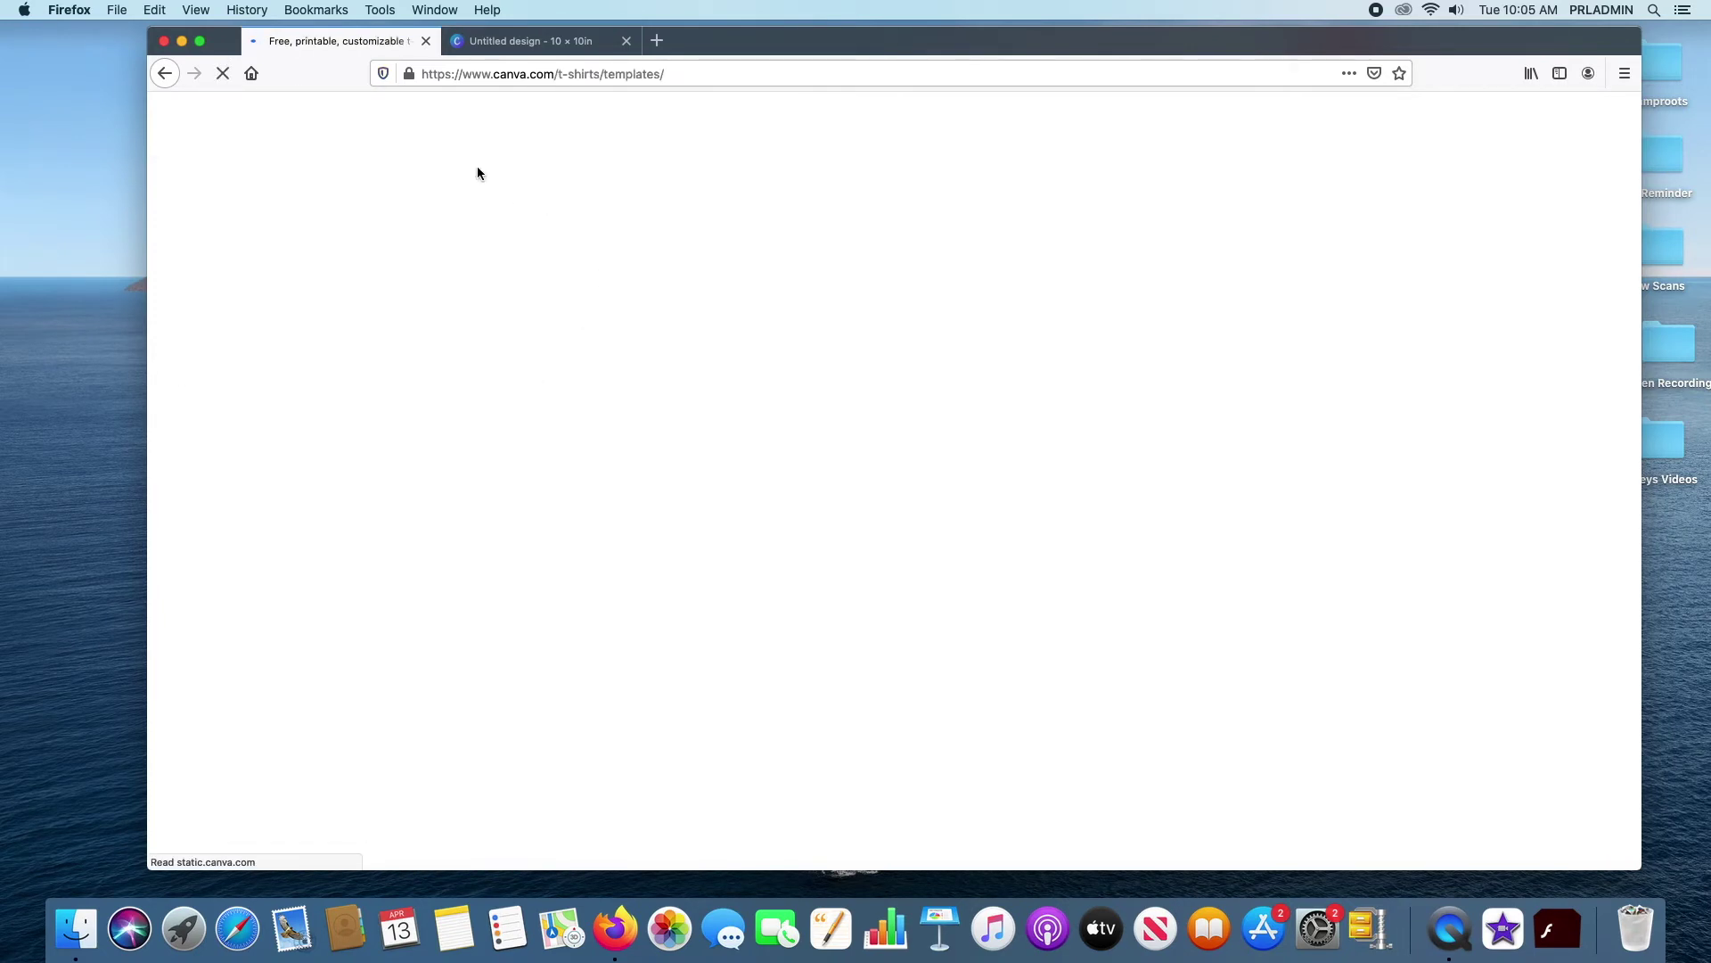
scroll(911, 310, down, 2)
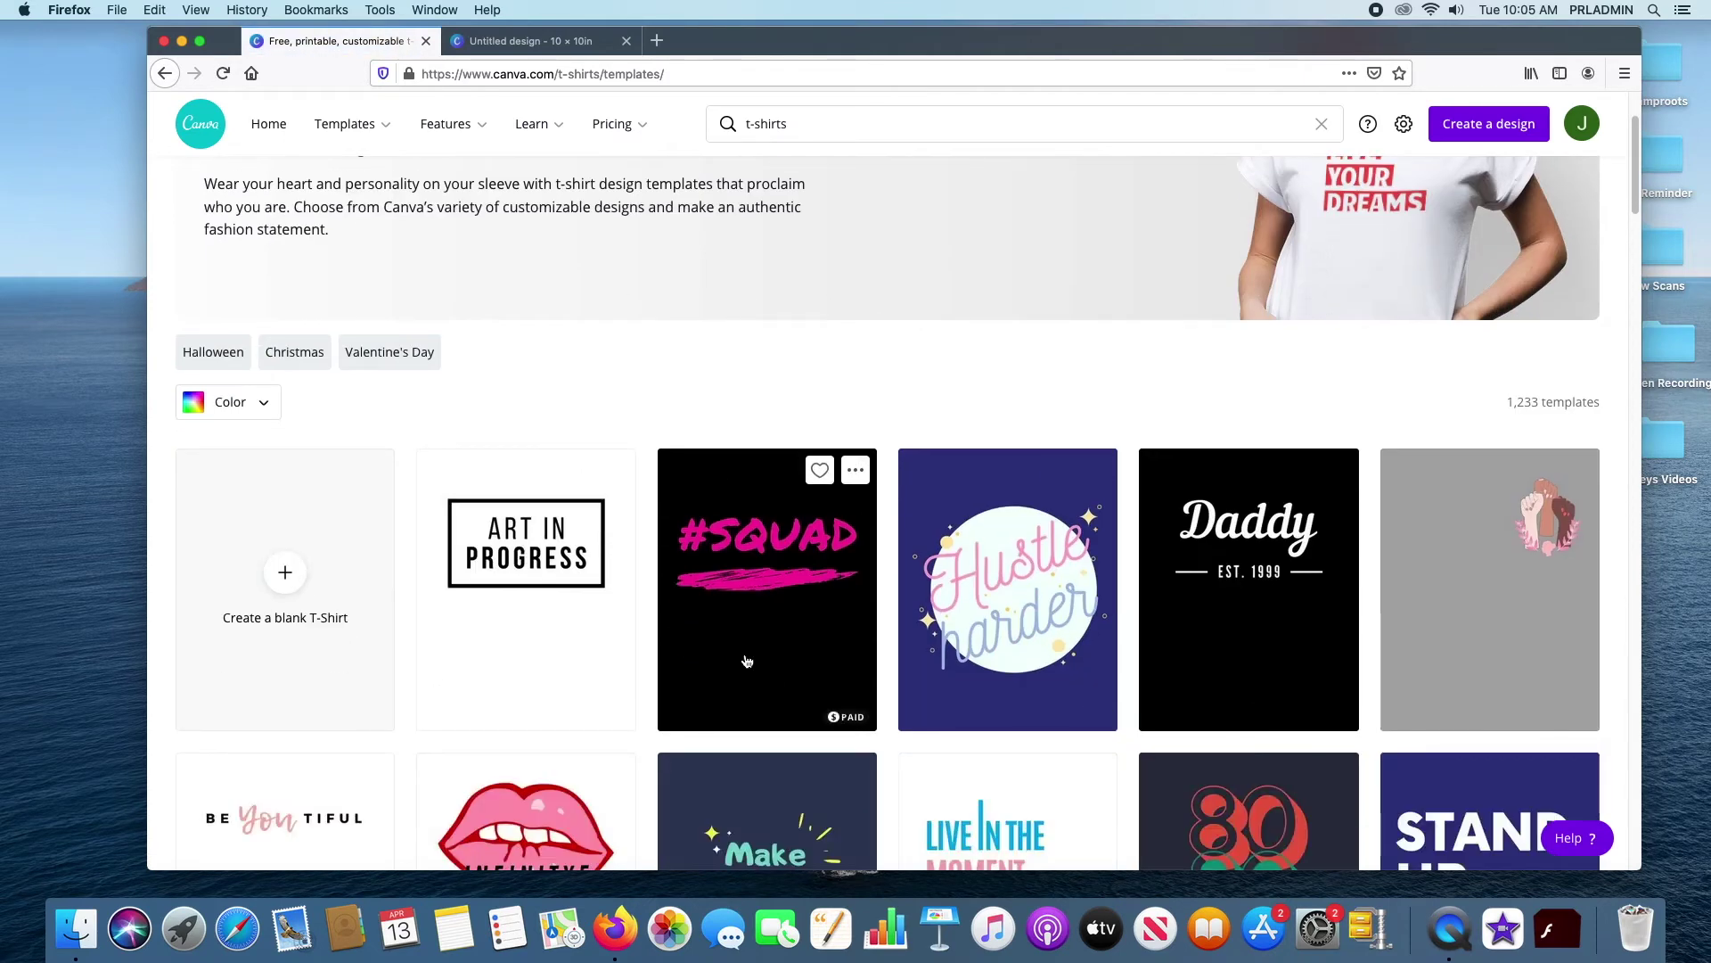
click(554, 566)
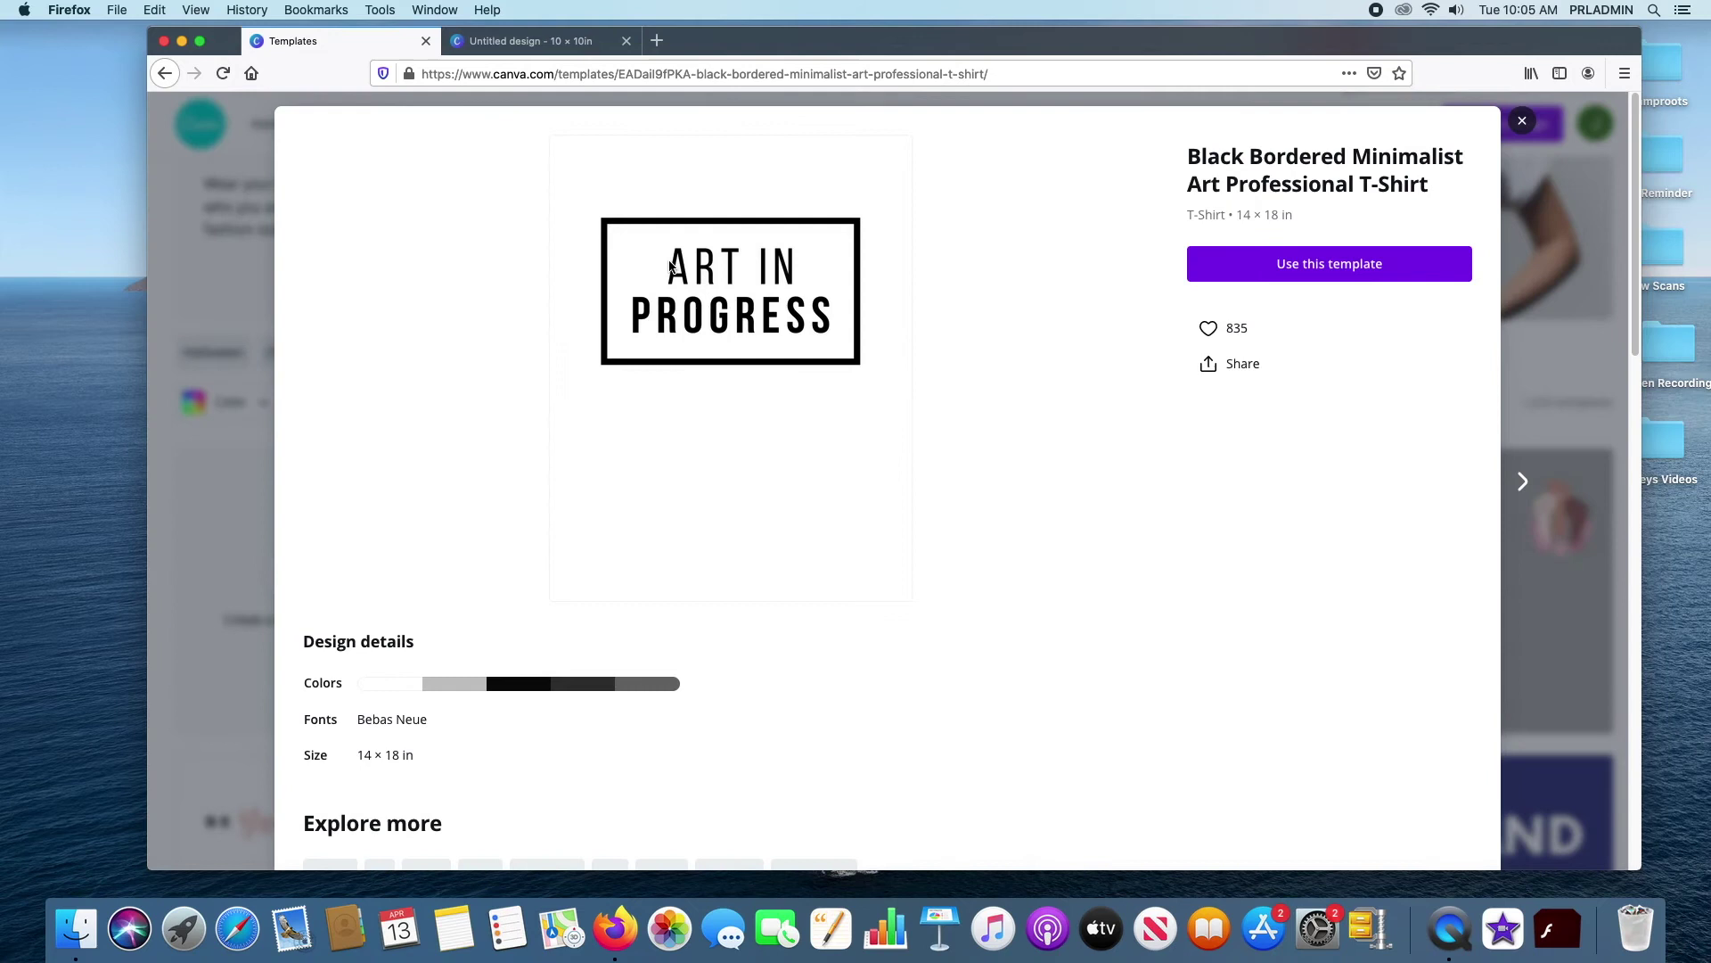
click(1315, 265)
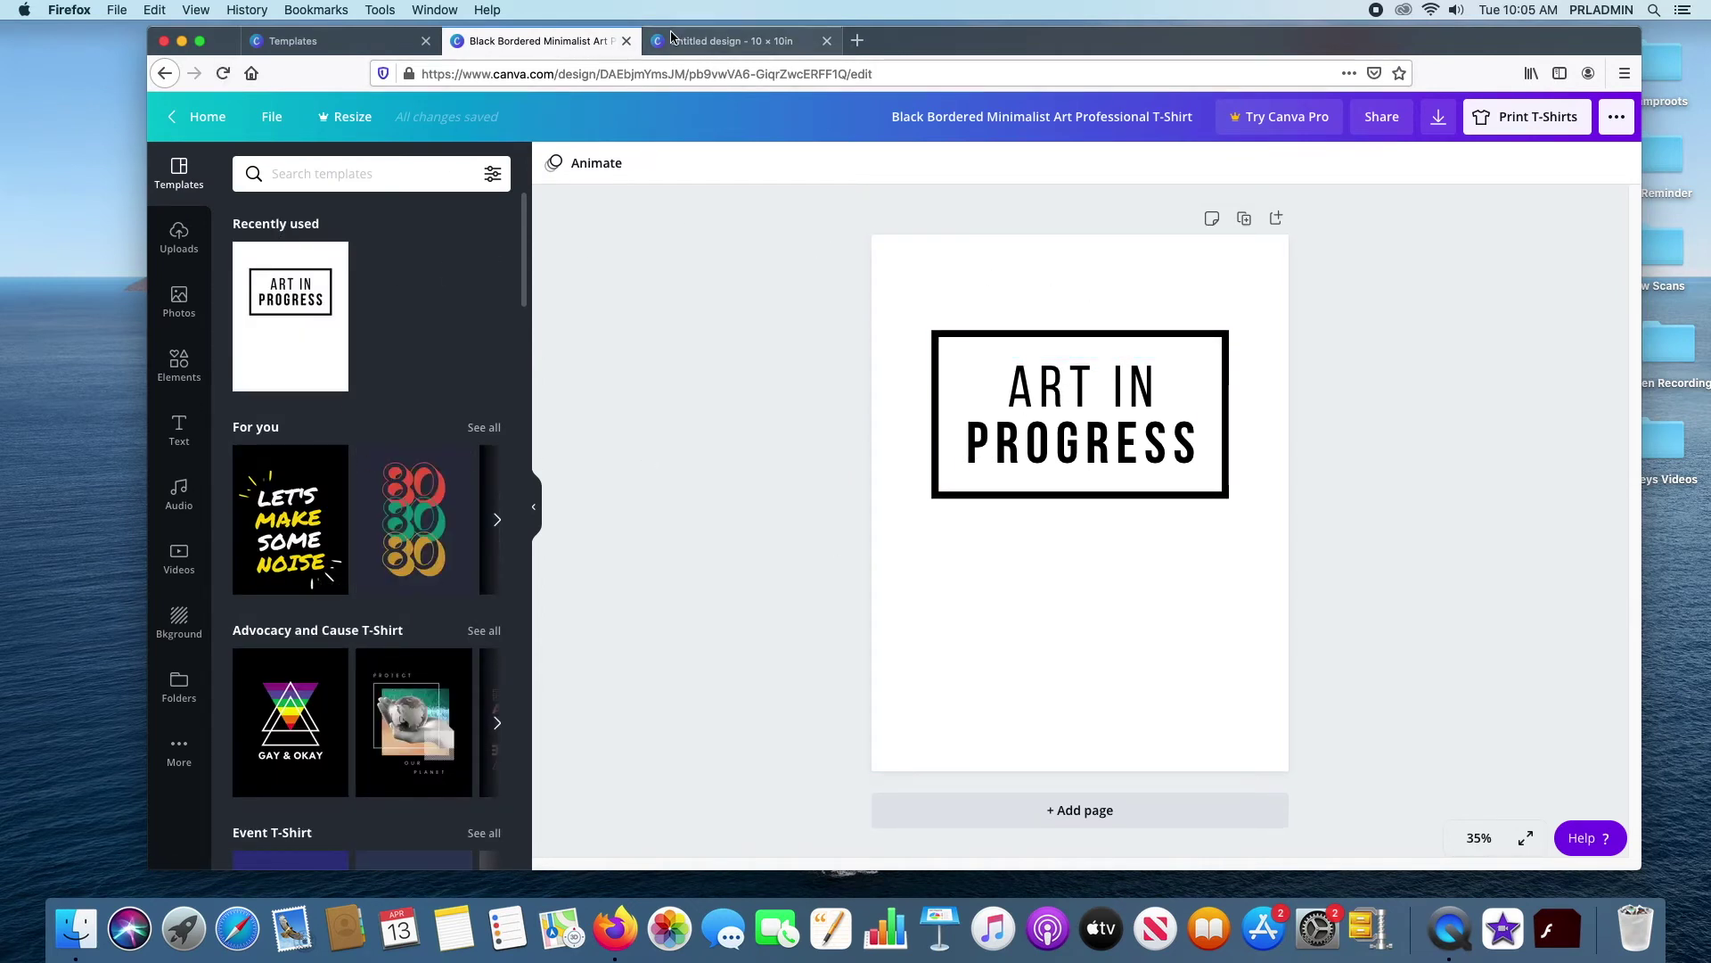
click(627, 41)
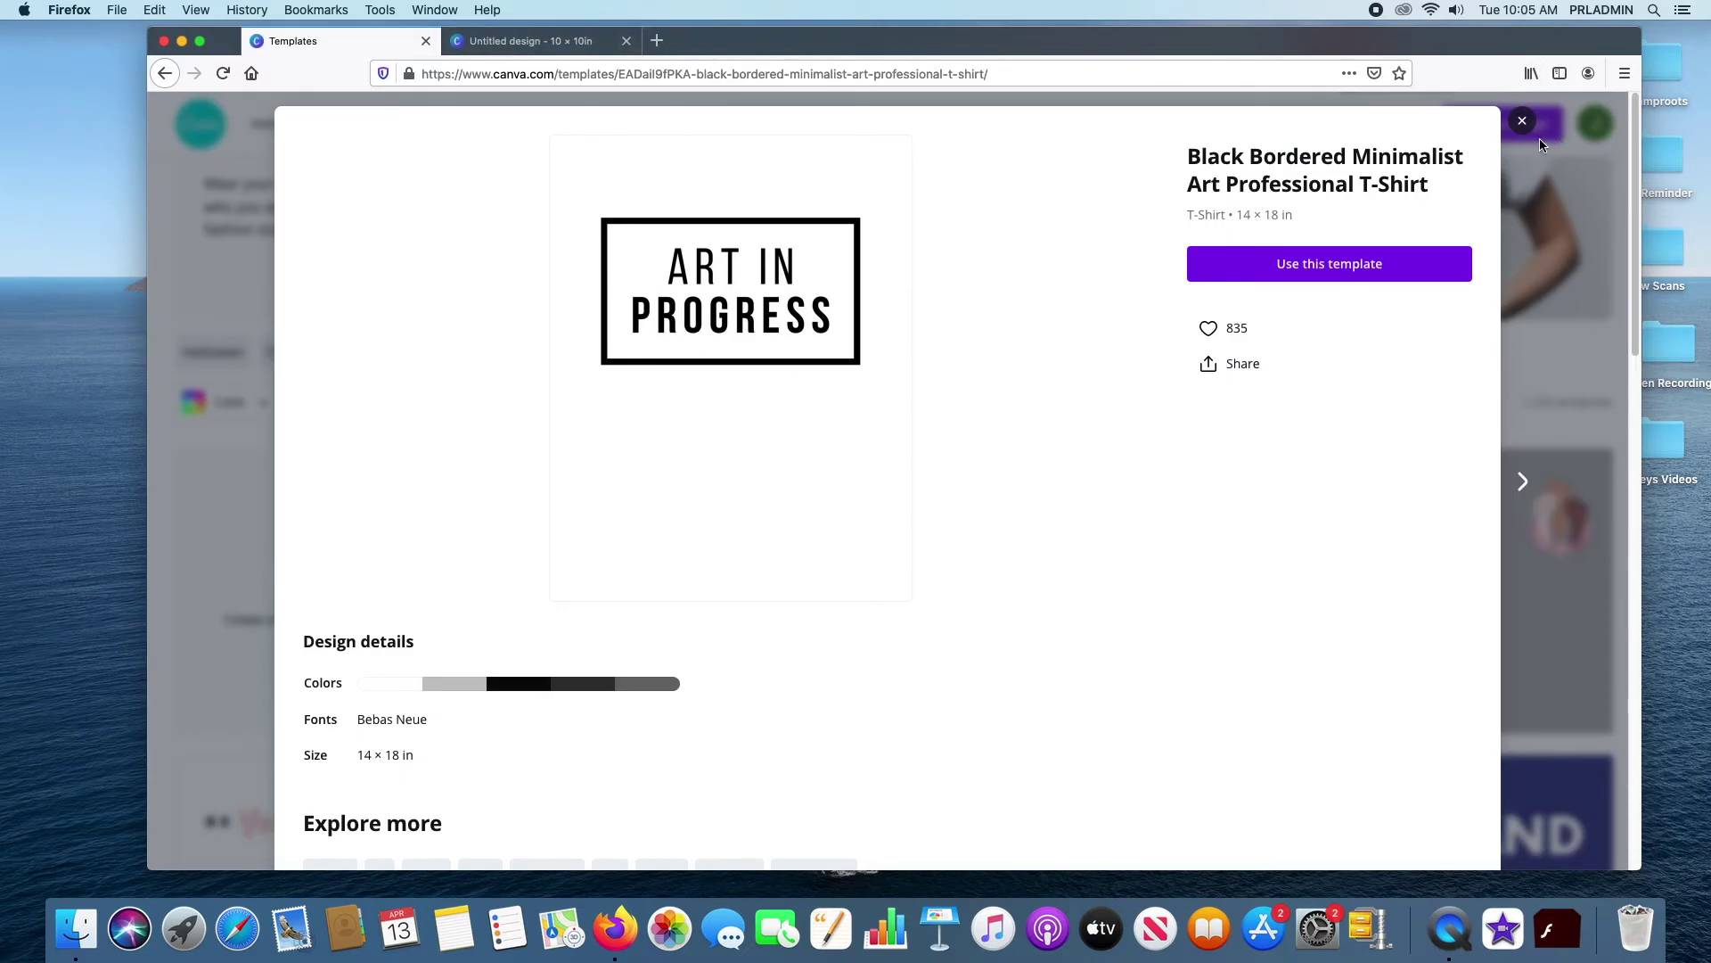
click(1523, 121)
click(164, 74)
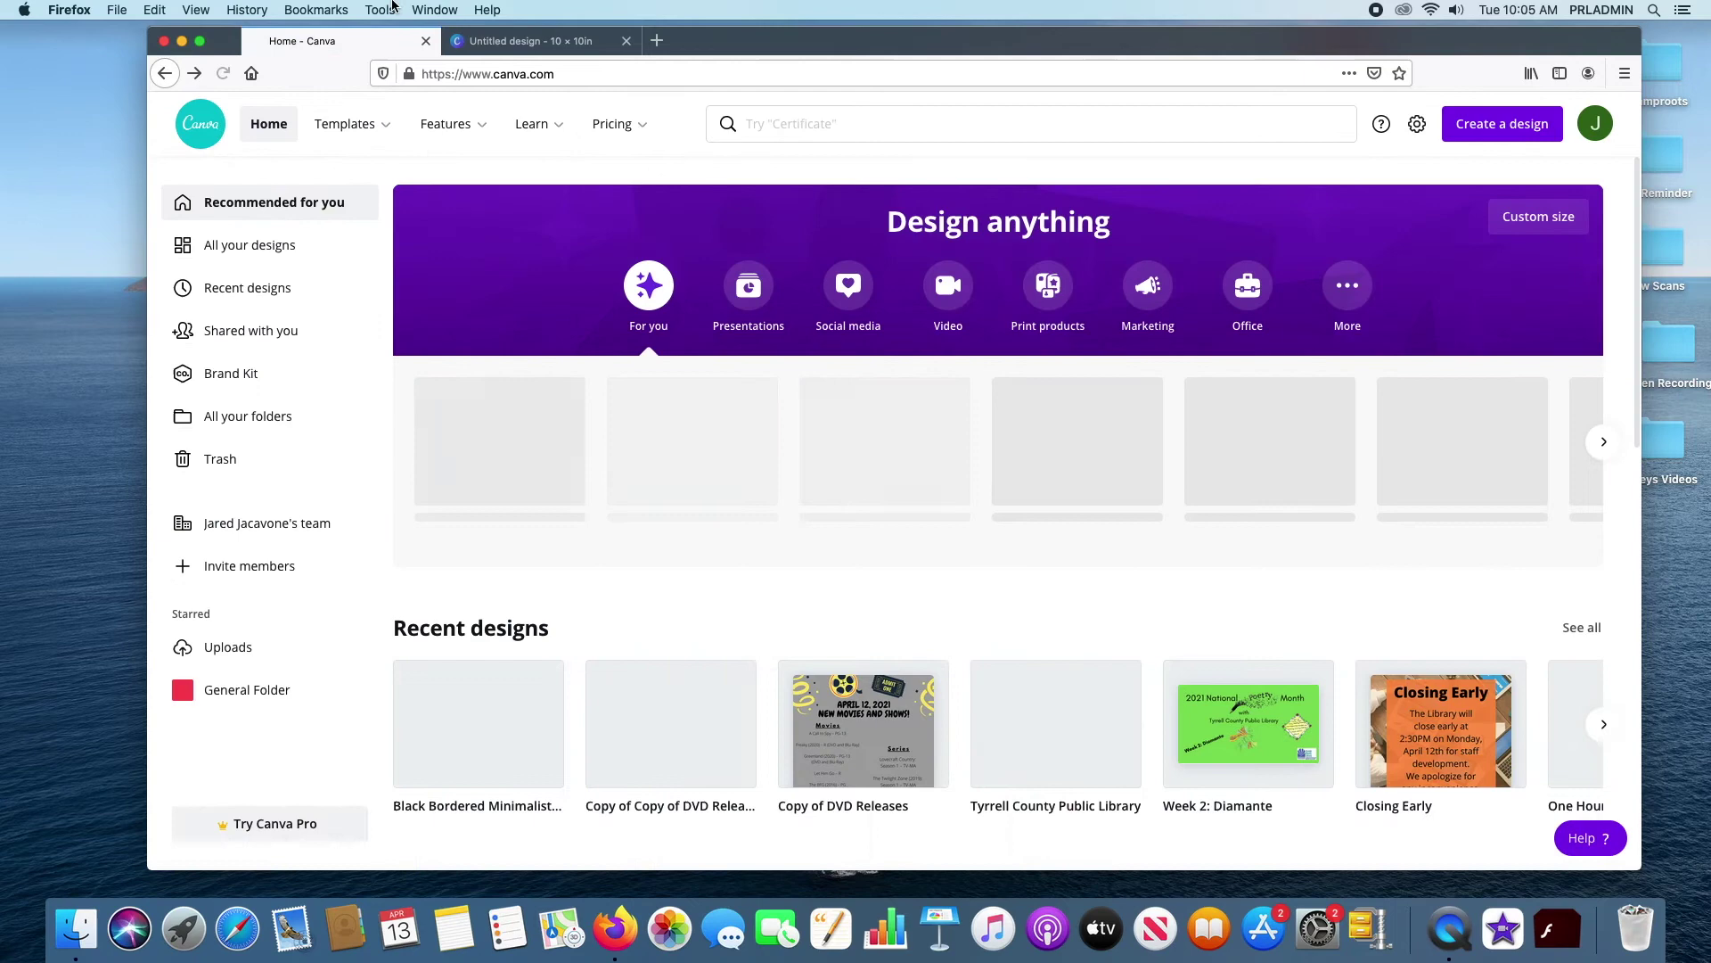
mouse_move(450, 124)
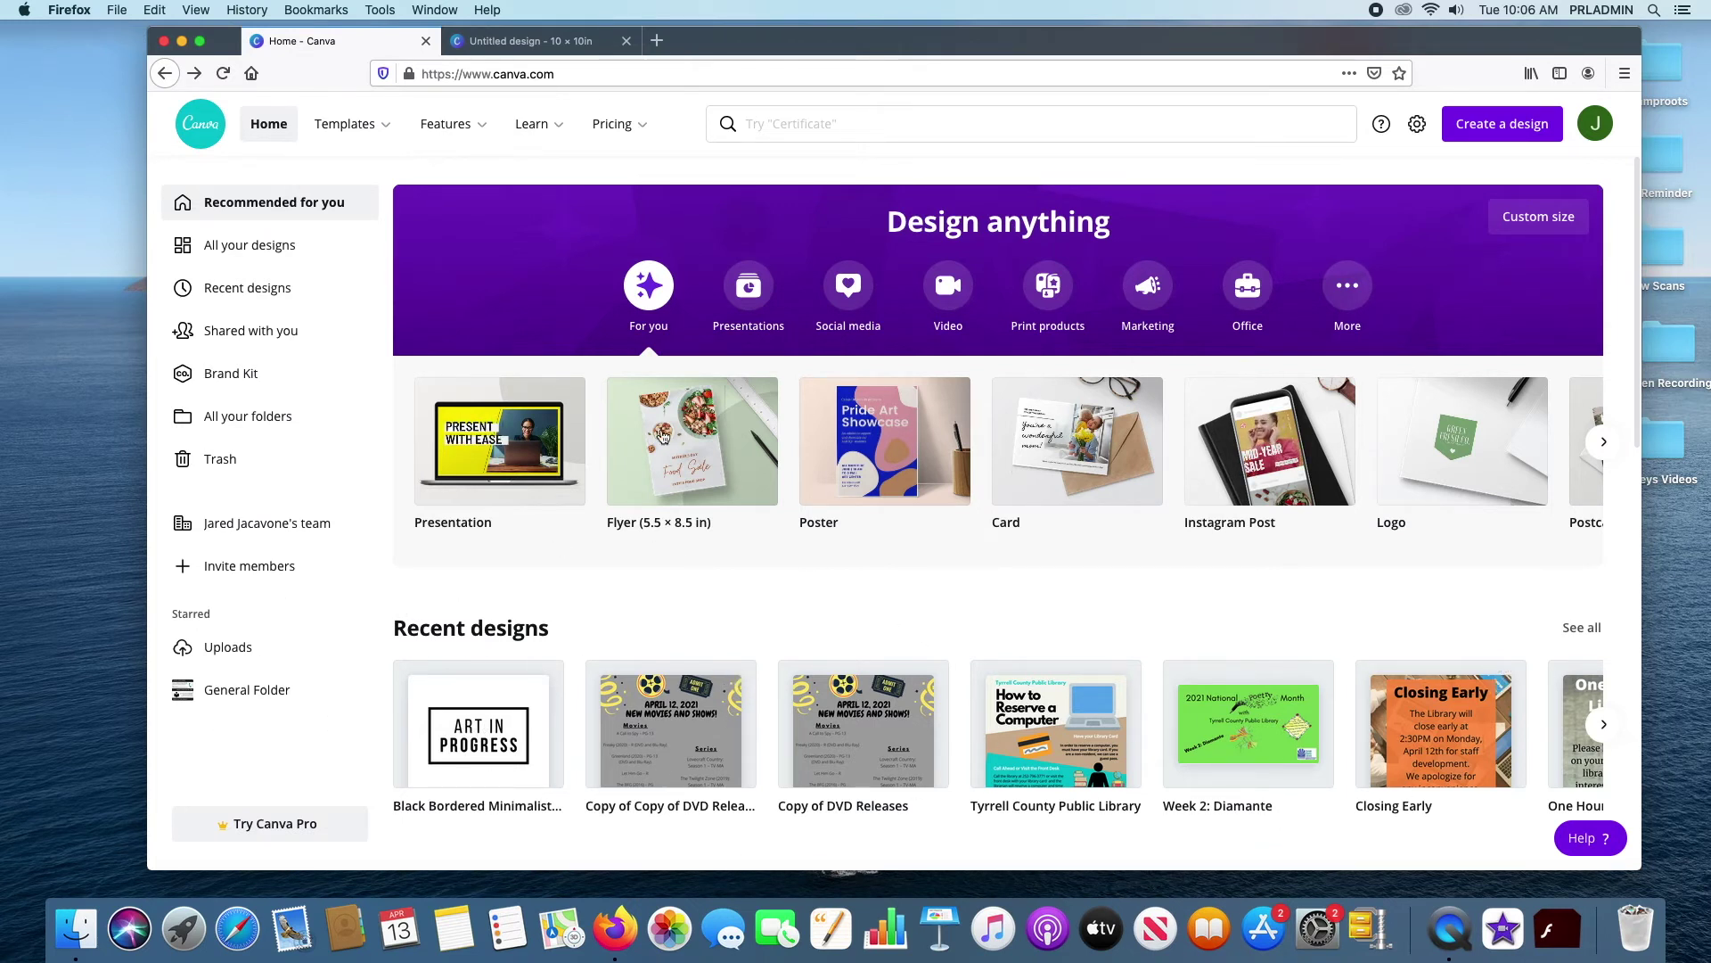
mouse_move(361, 114)
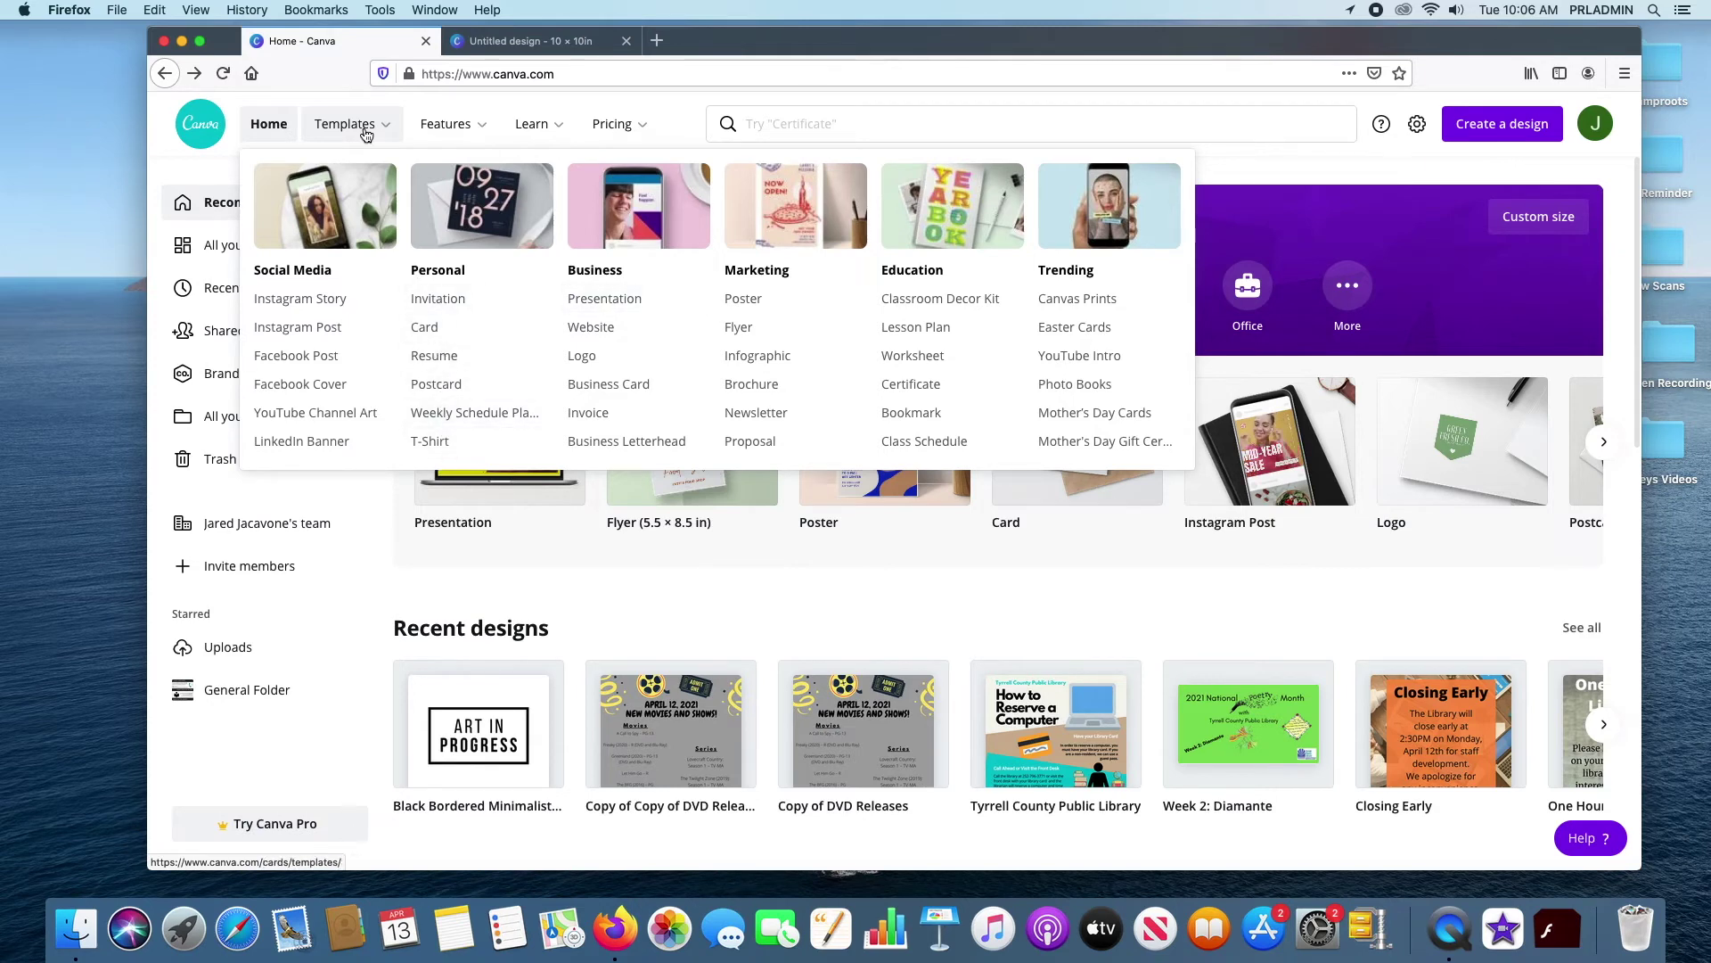
mouse_move(468, 140)
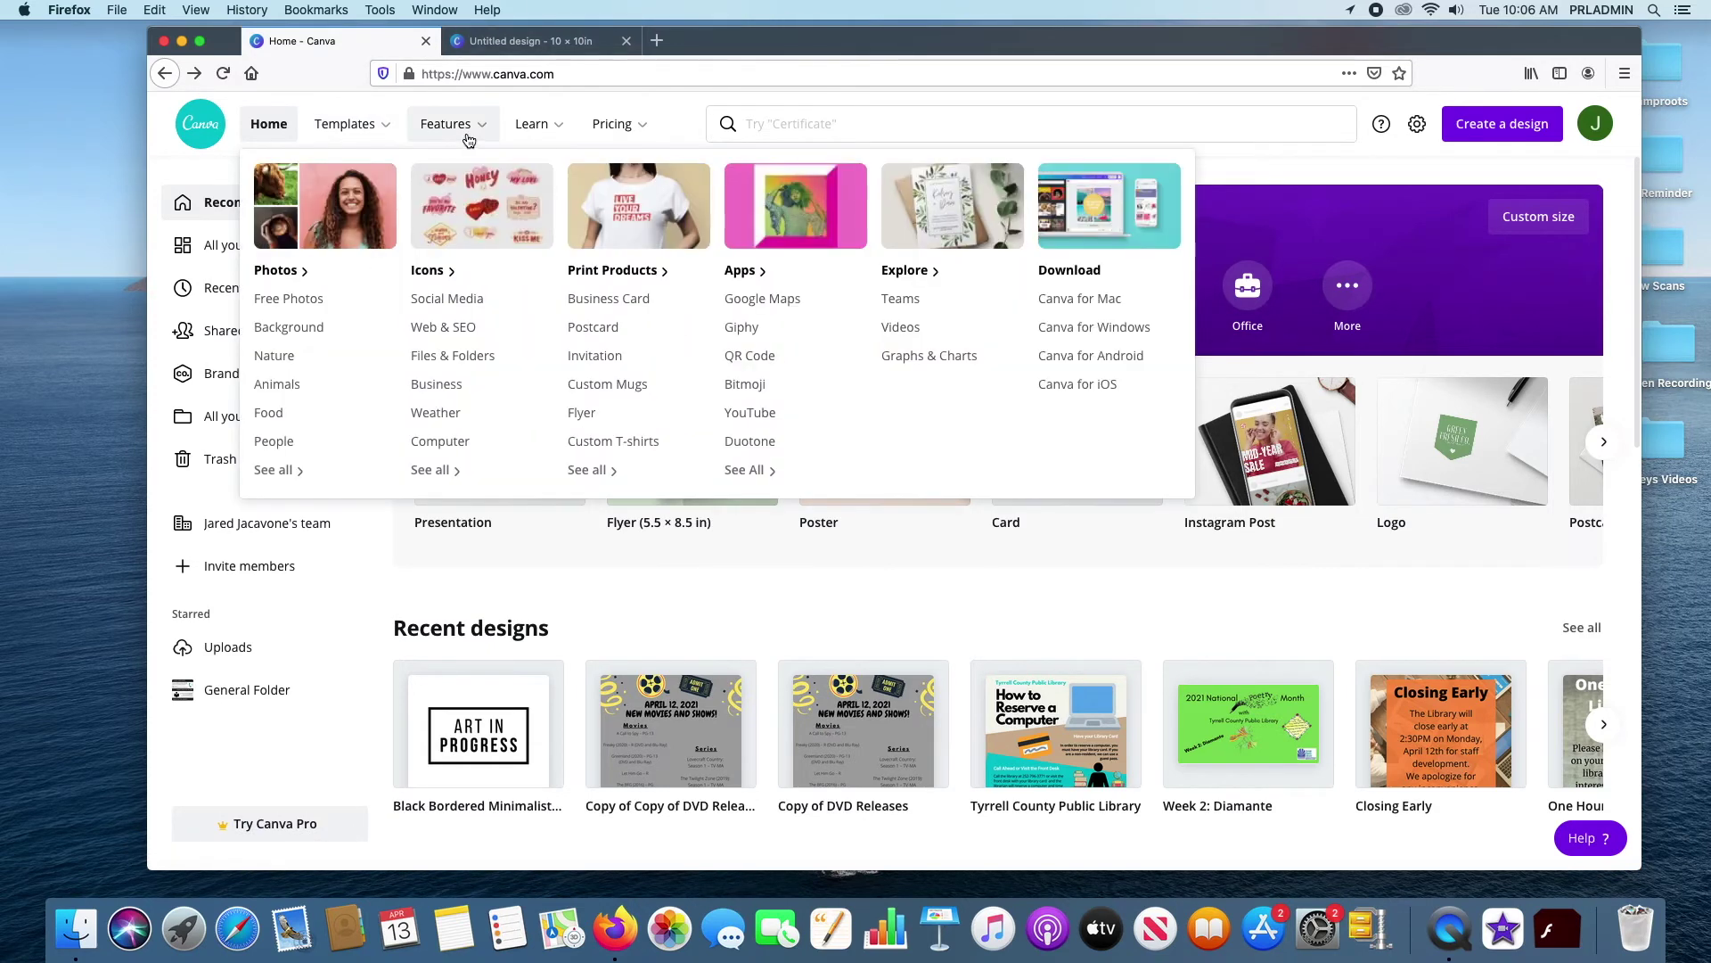
click(461, 134)
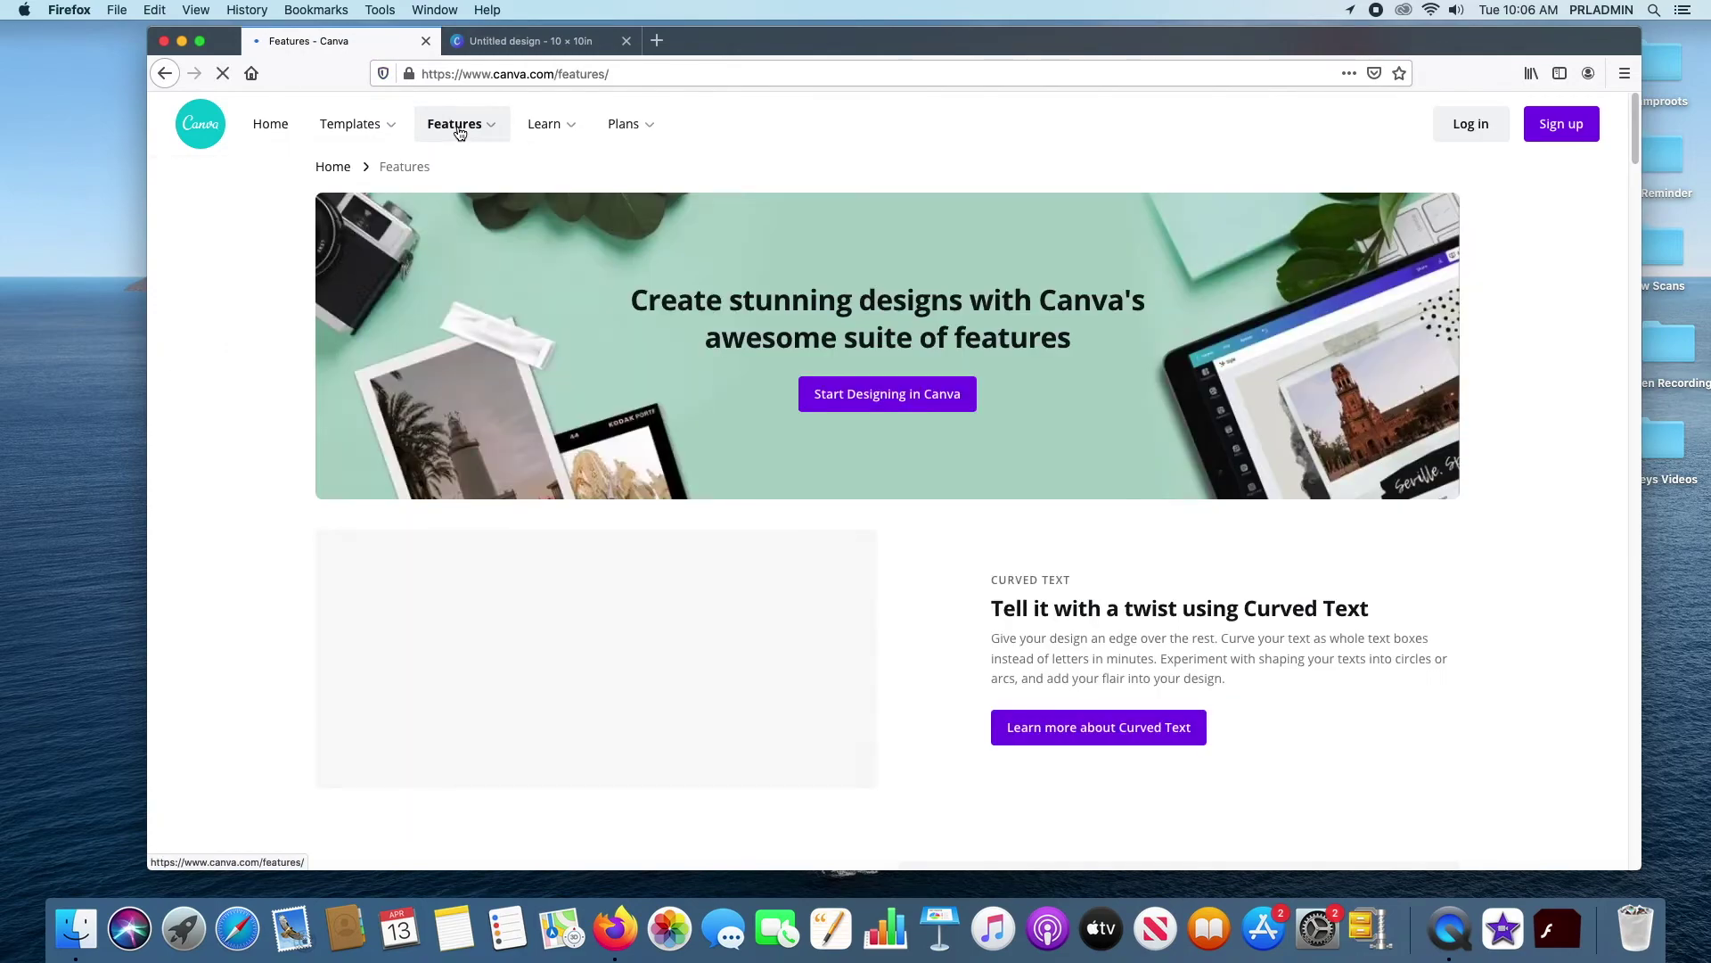
scroll(1174, 357, down, 15)
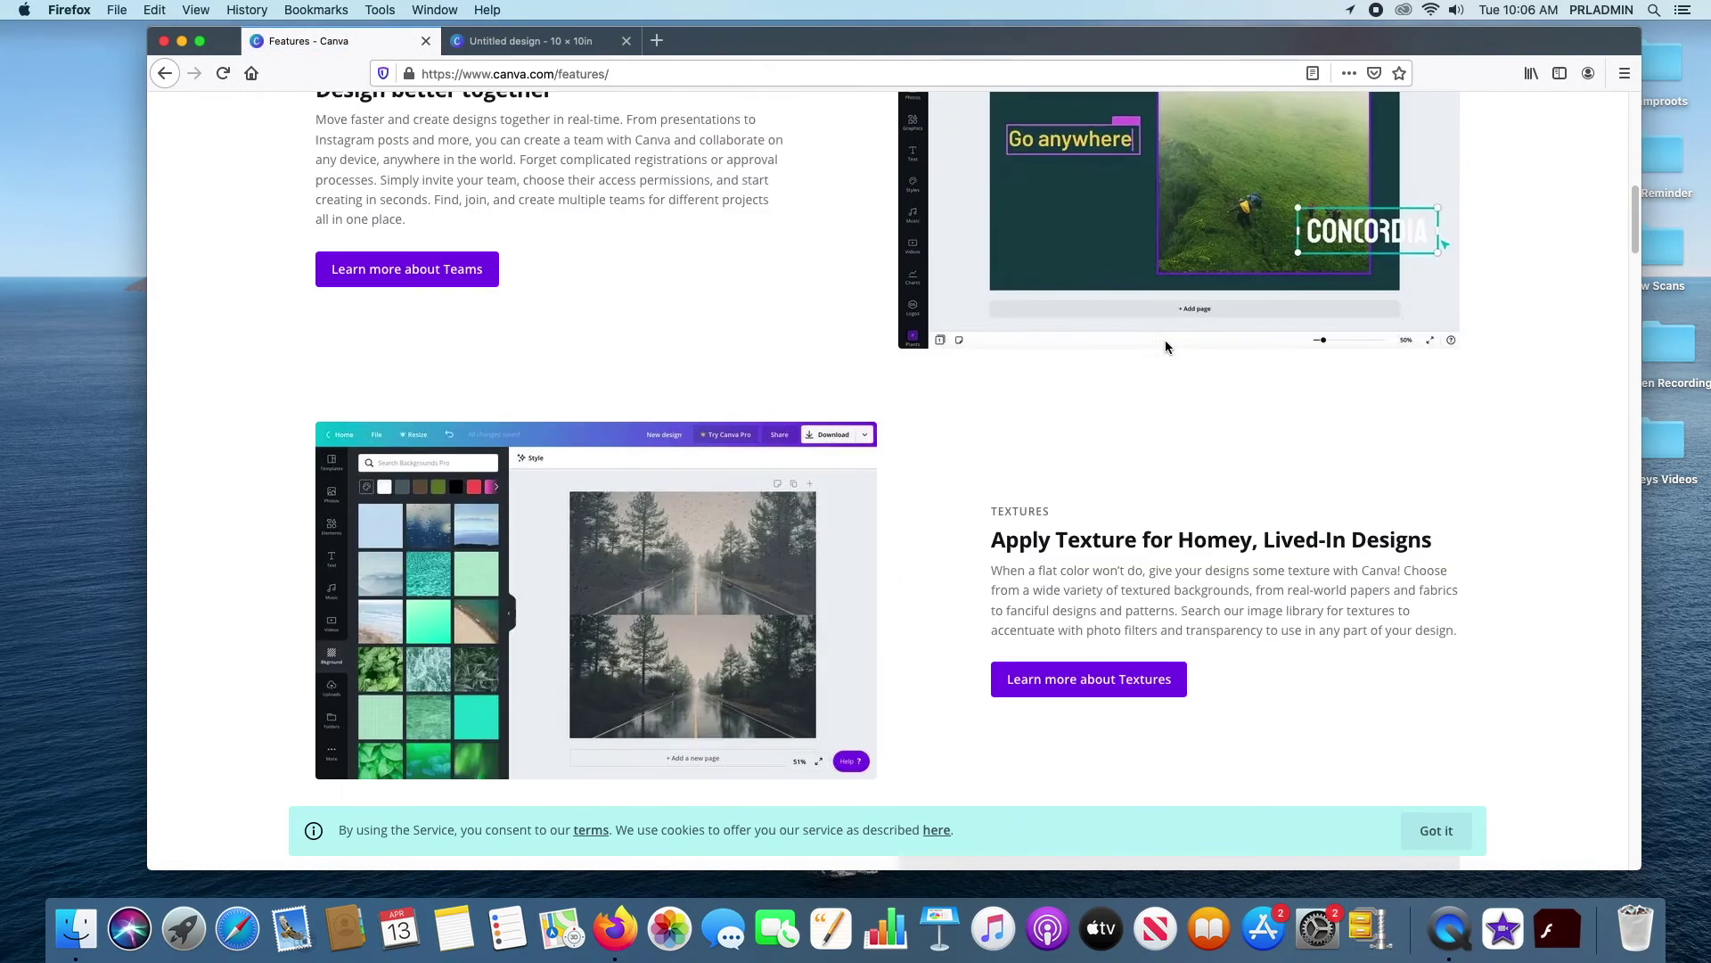
scroll(1163, 340, down, 8)
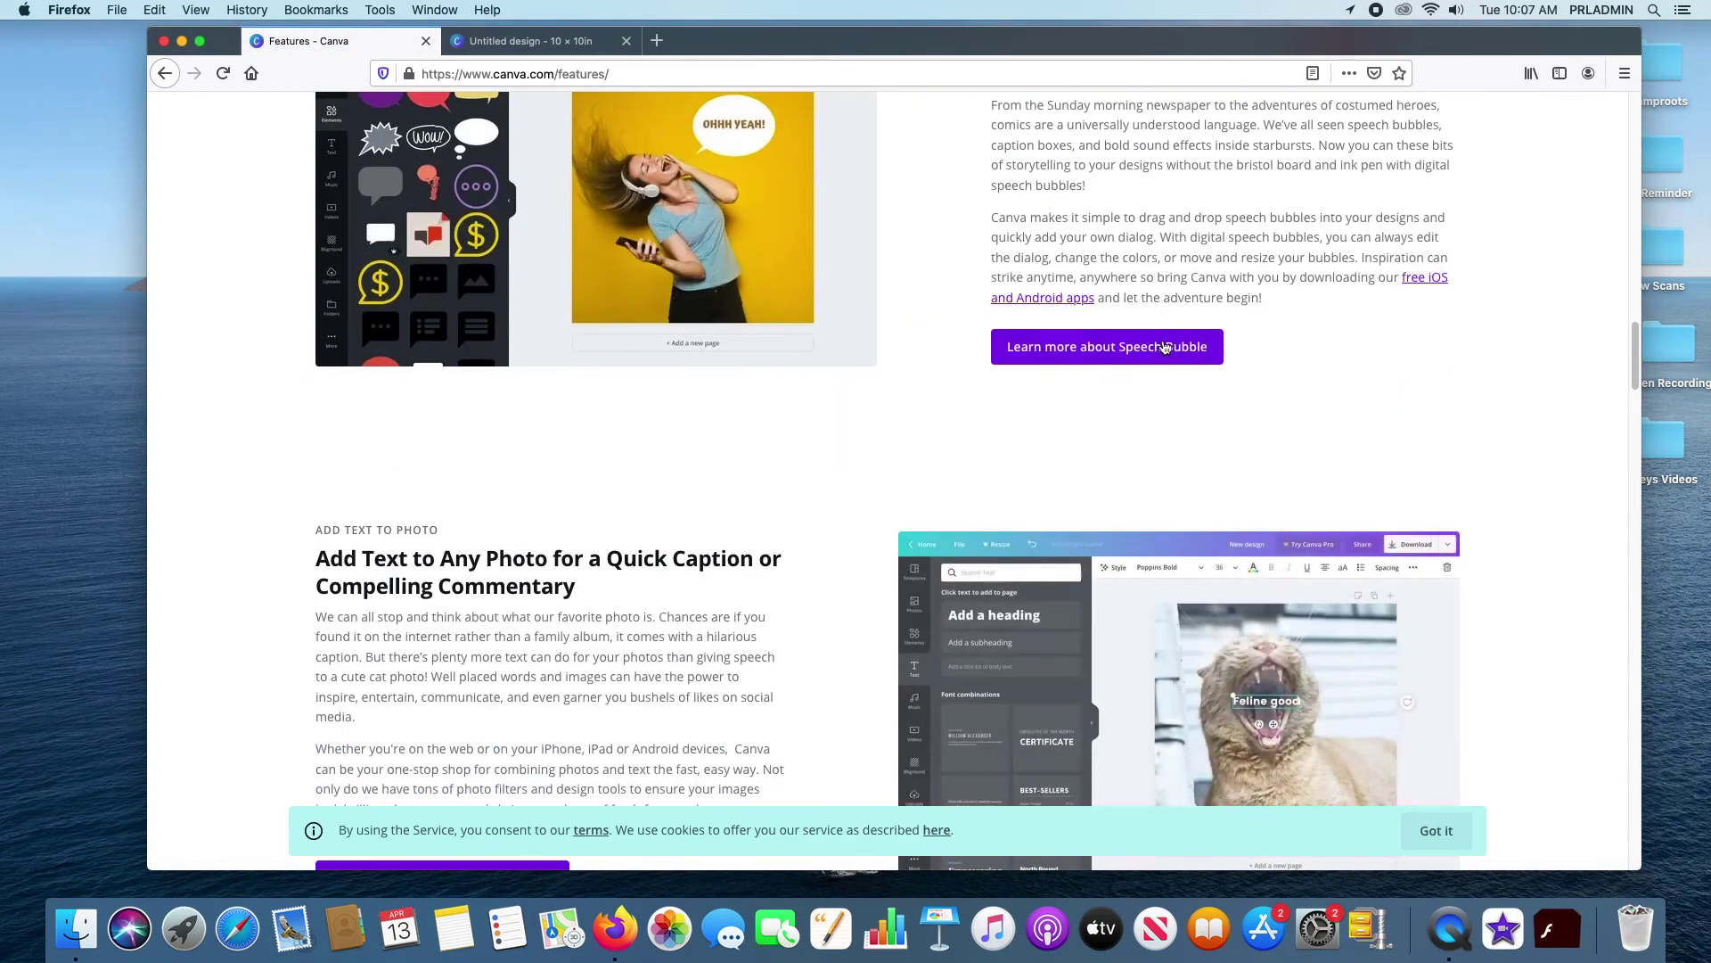
scroll(1166, 334, up, 20)
scroll(1166, 326, up, 5)
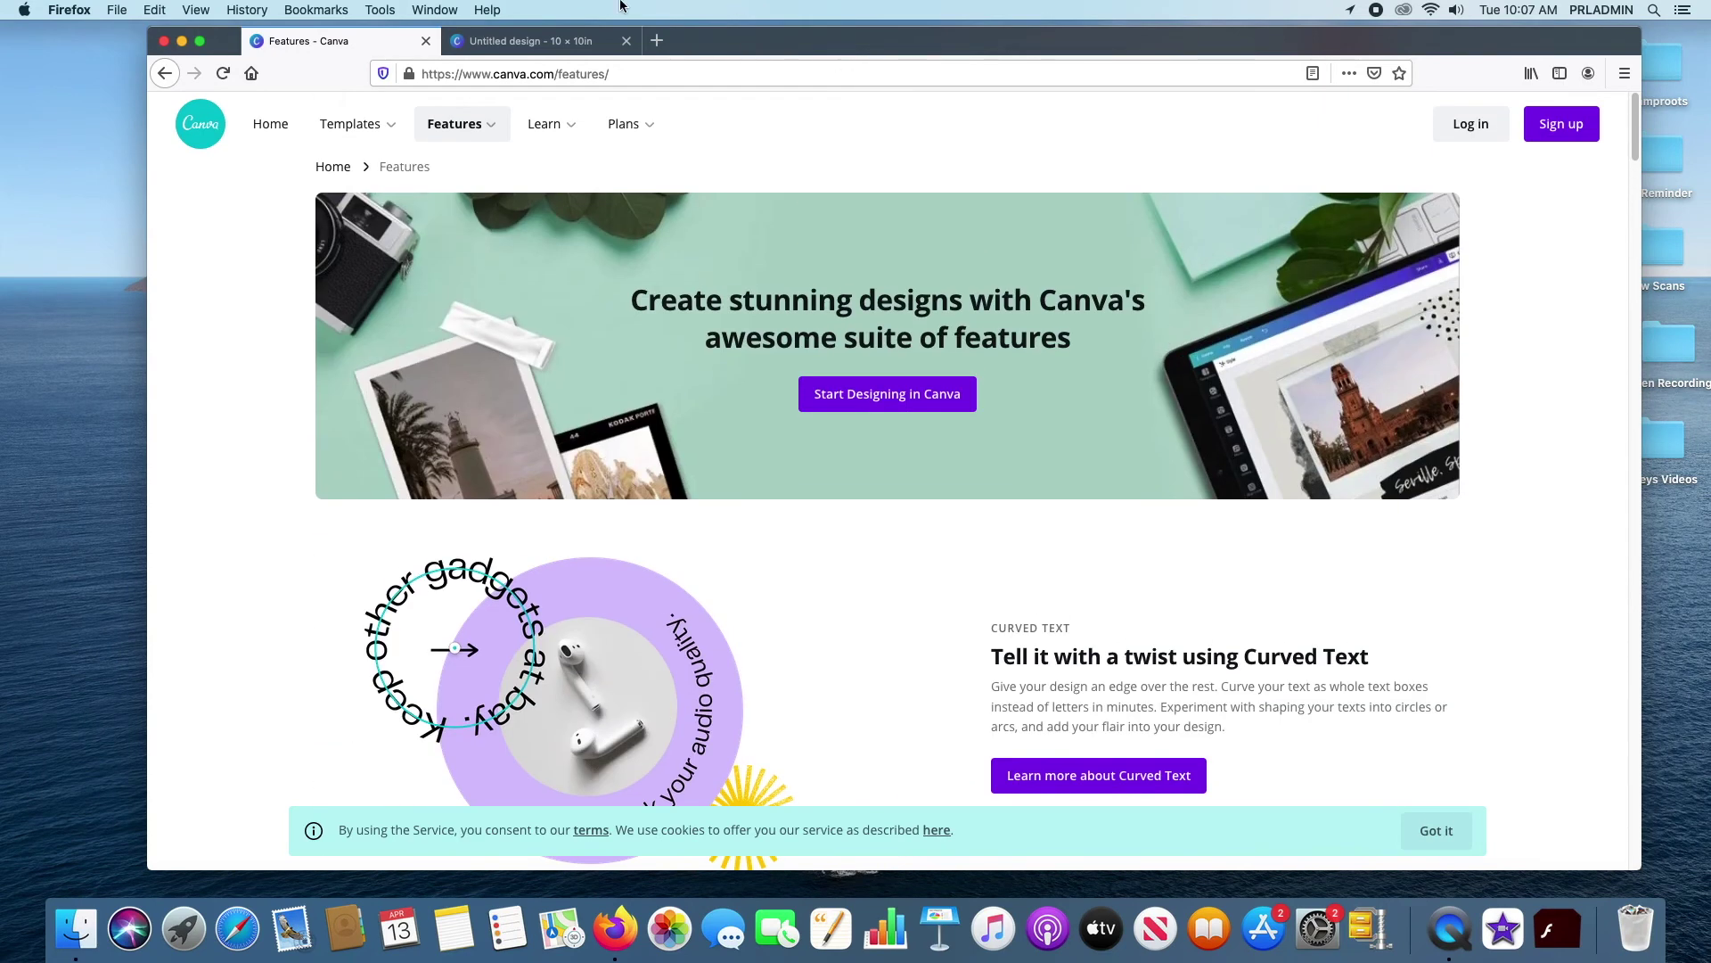
mouse_move(495, 127)
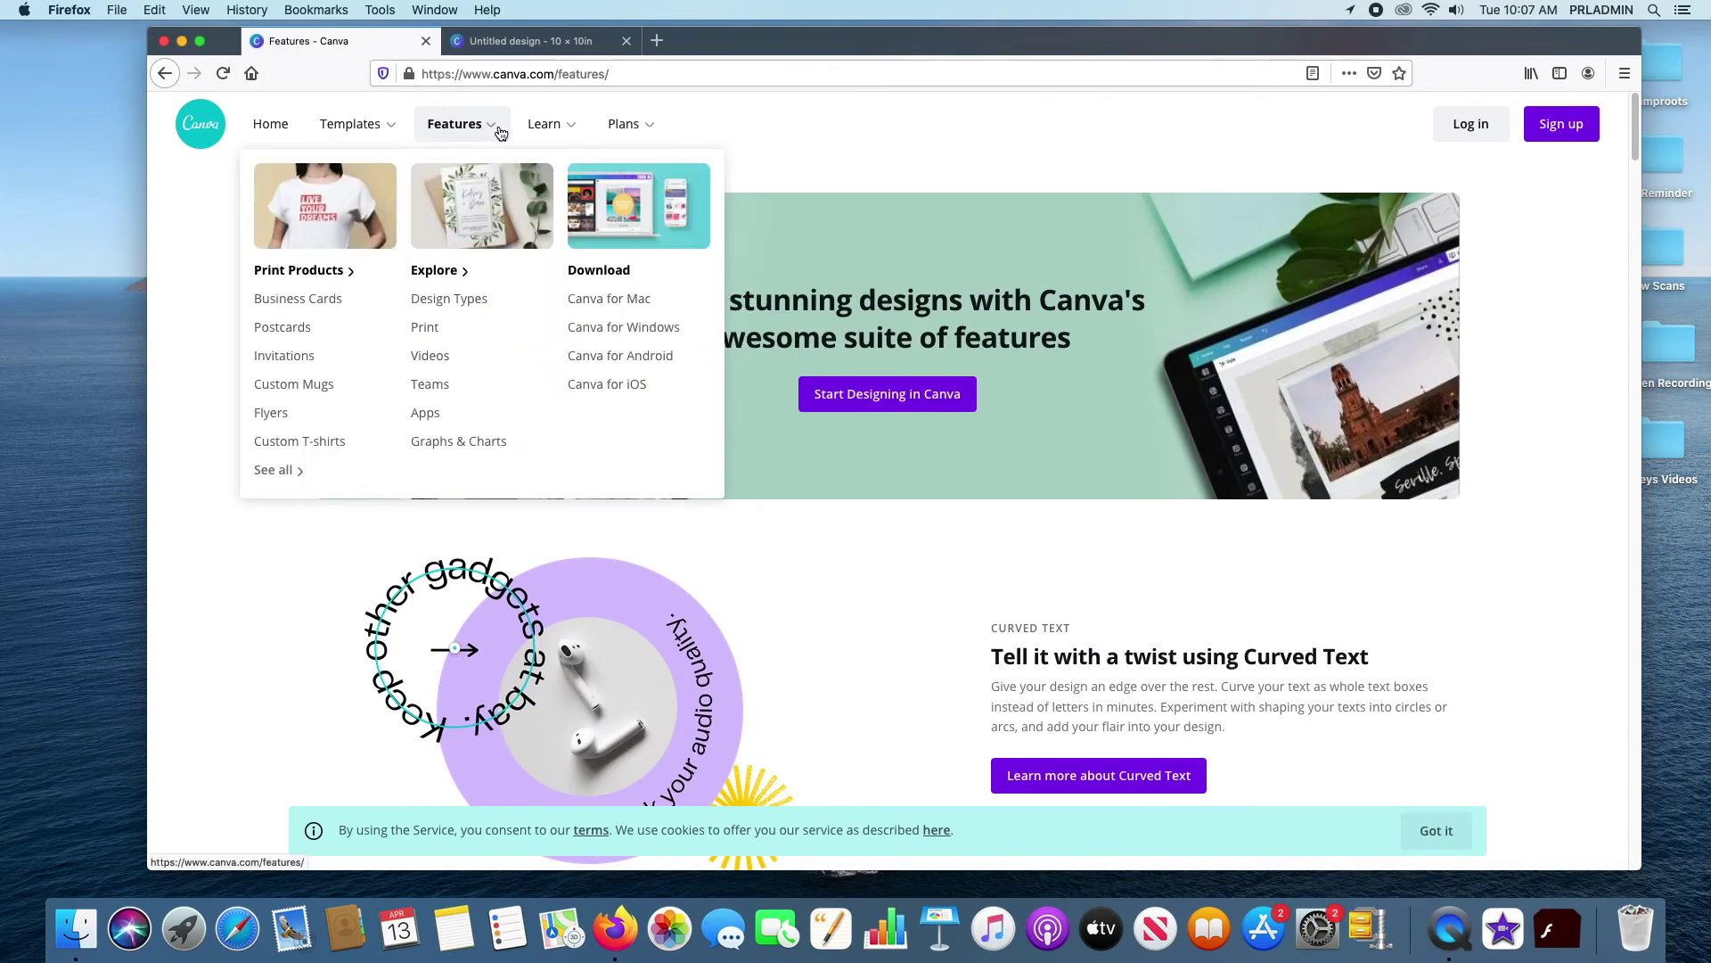
click(165, 74)
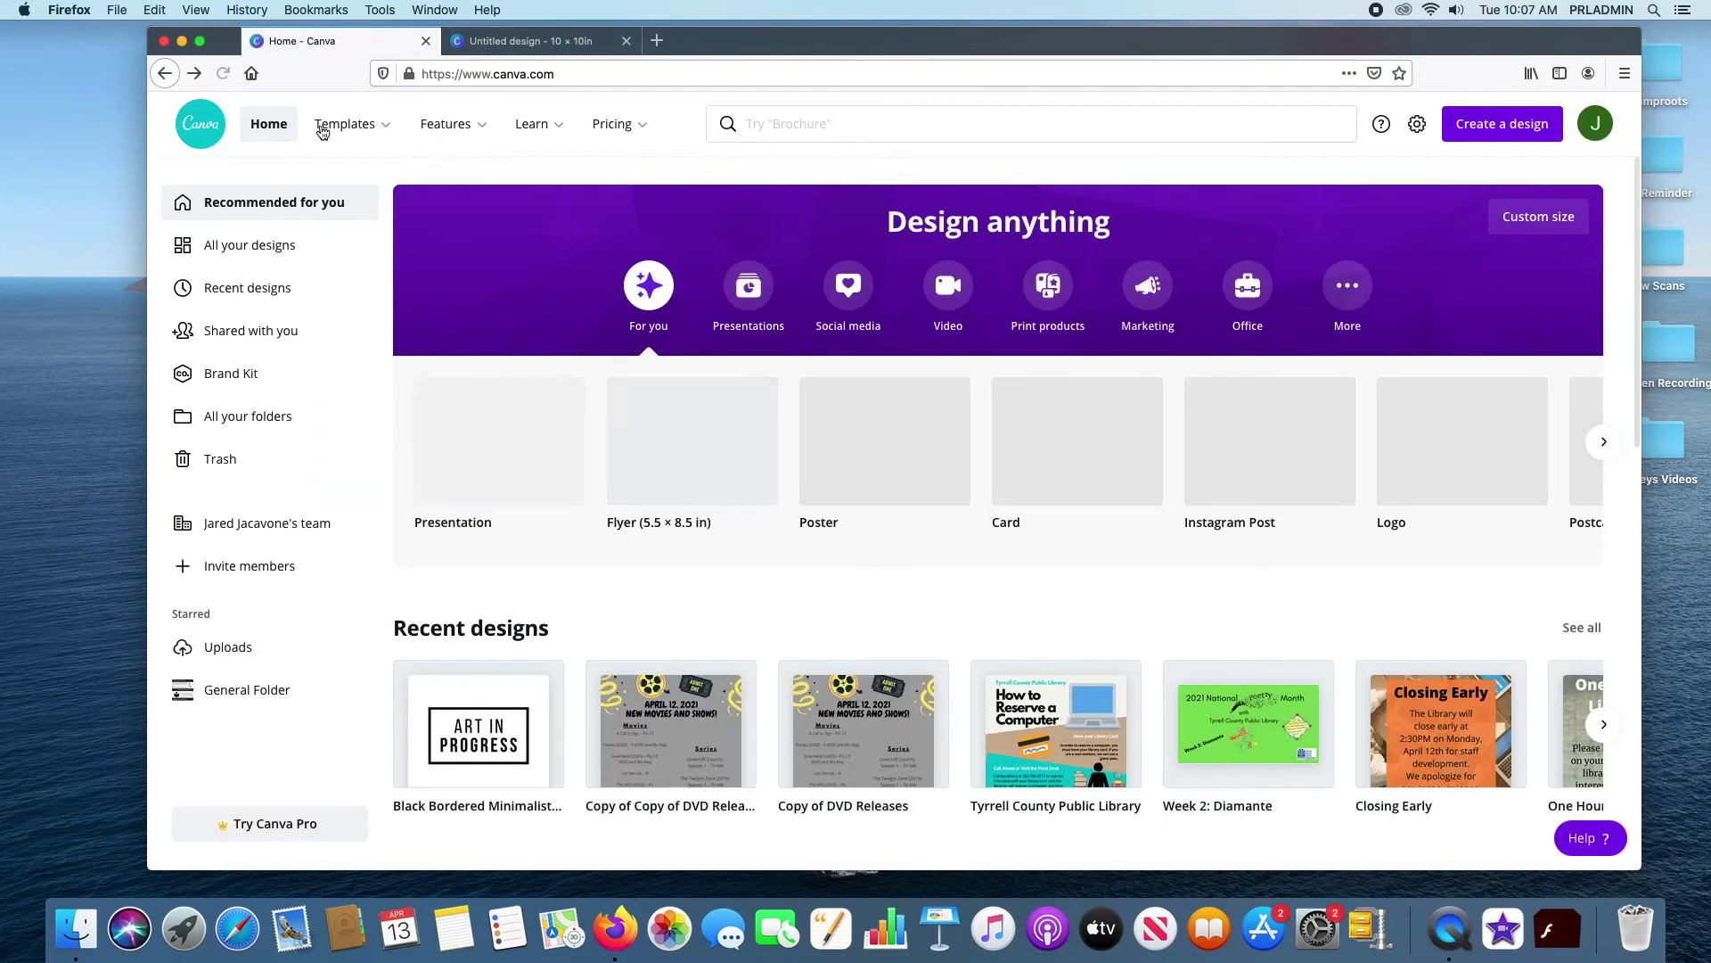
click(368, 130)
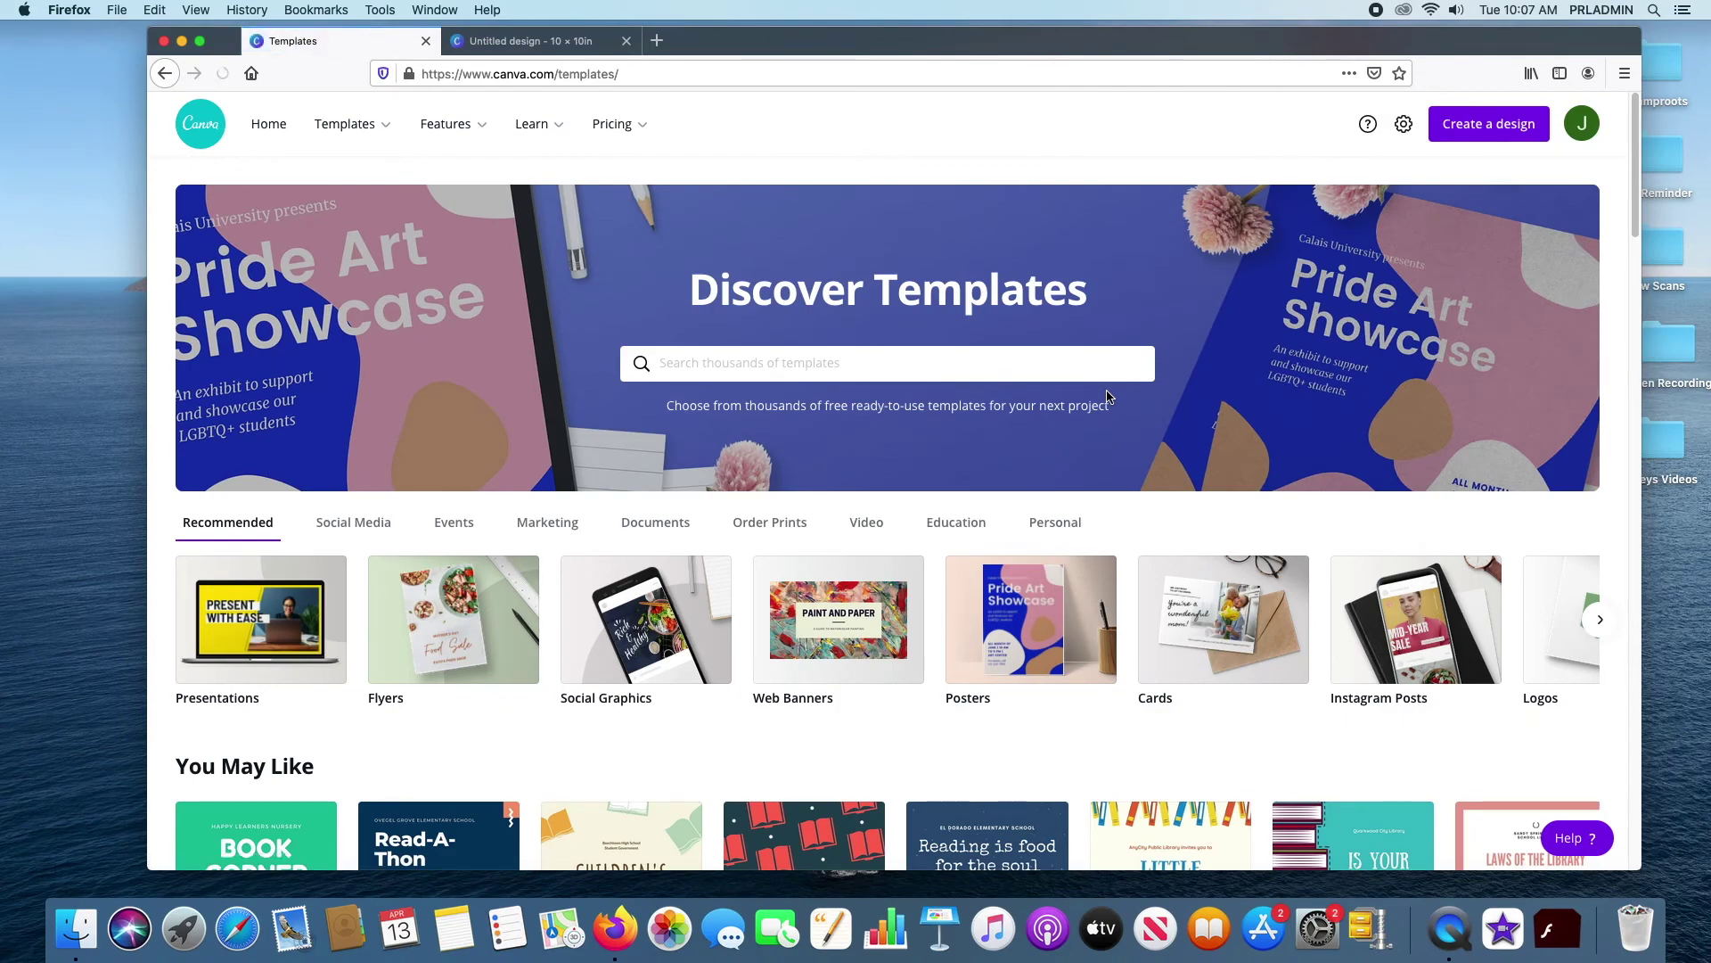
Scroll the Discover Templates page, then display the Templates menu categories
scroll(1110, 392, down, 5)
scroll(1110, 402, down, 10)
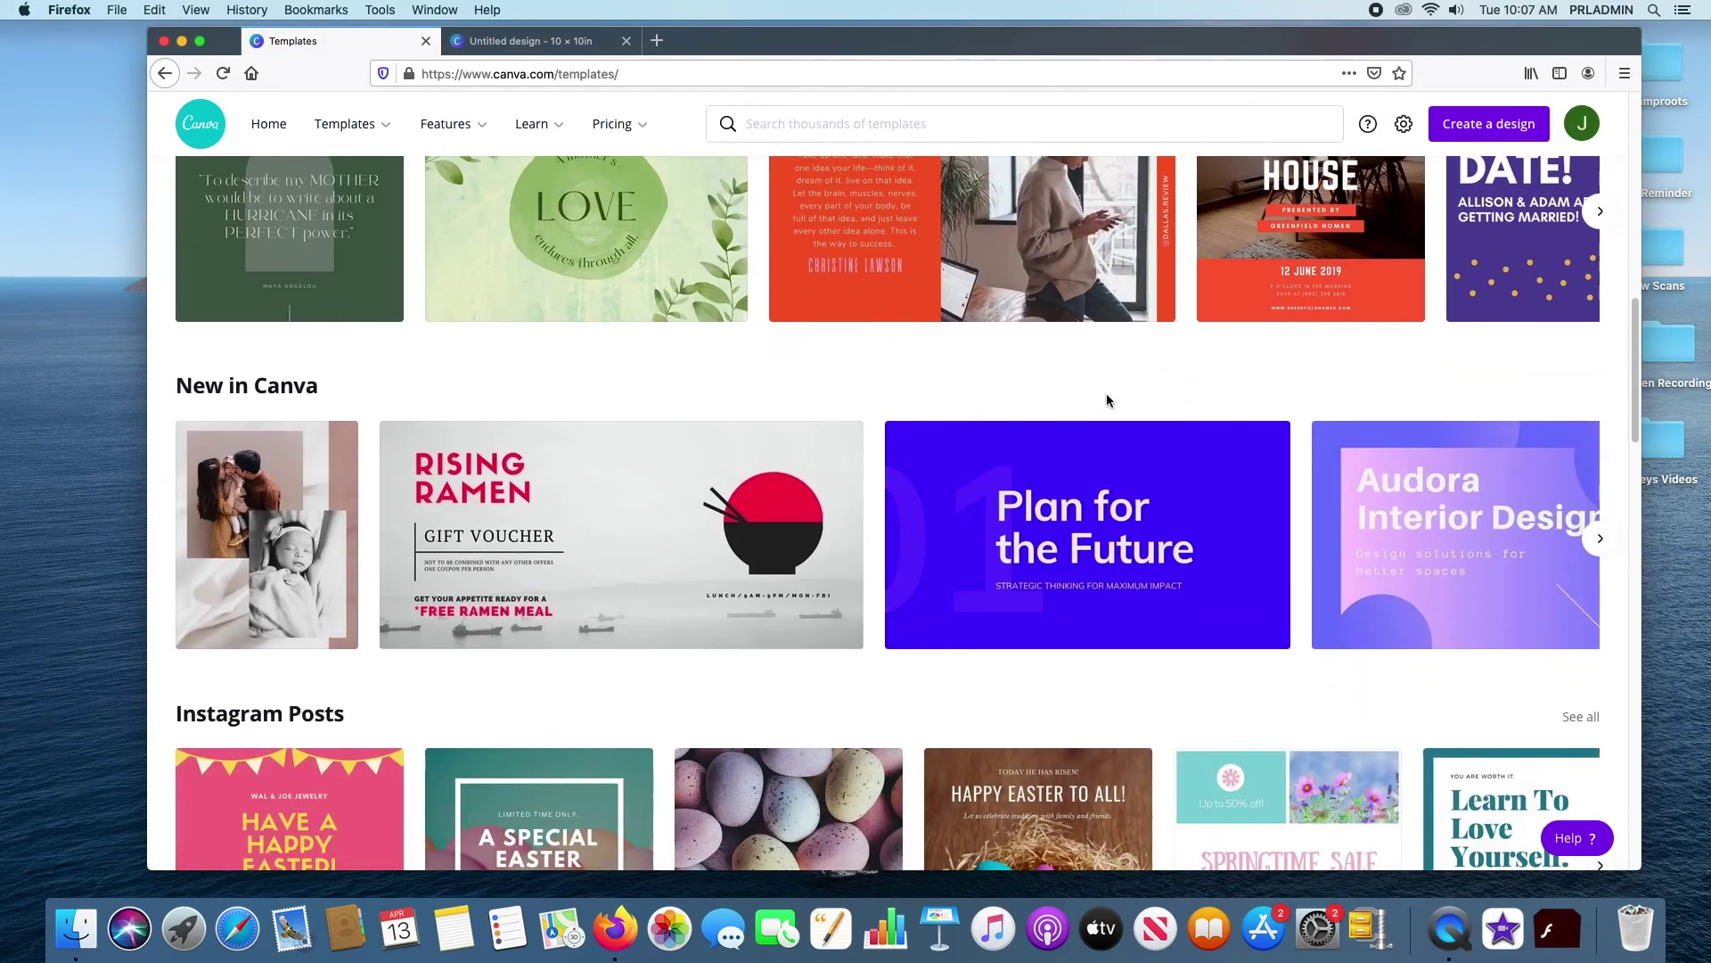
scroll(1110, 399, up, 20)
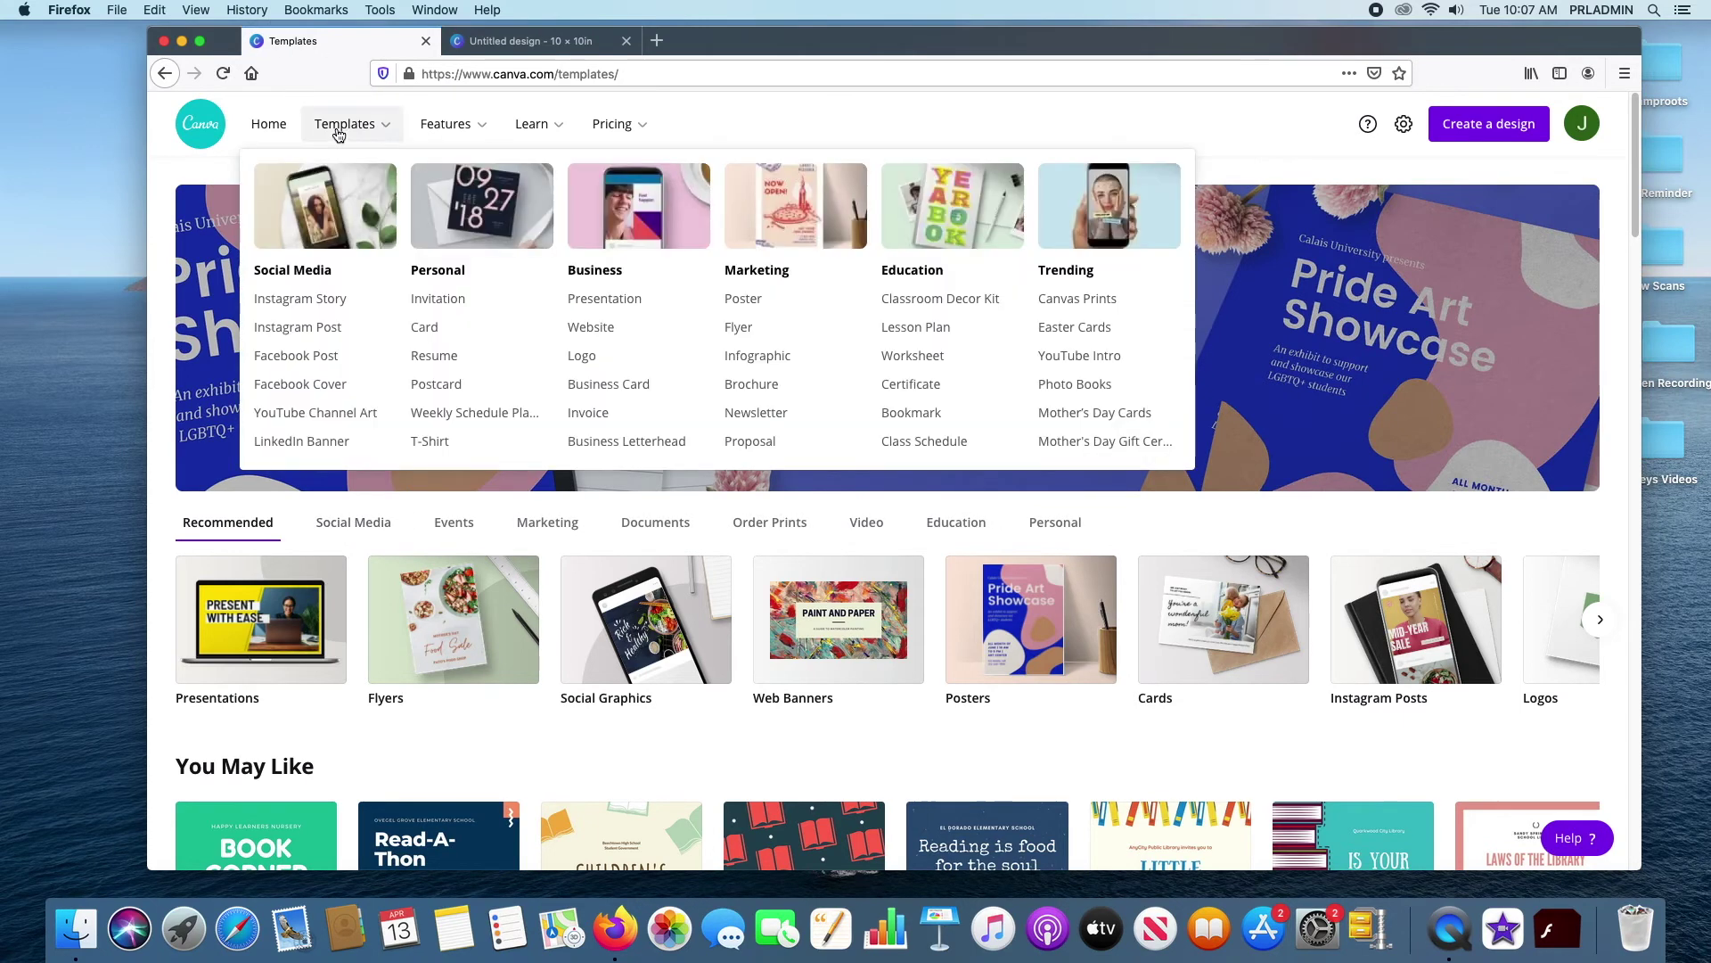
mouse_move(447, 125)
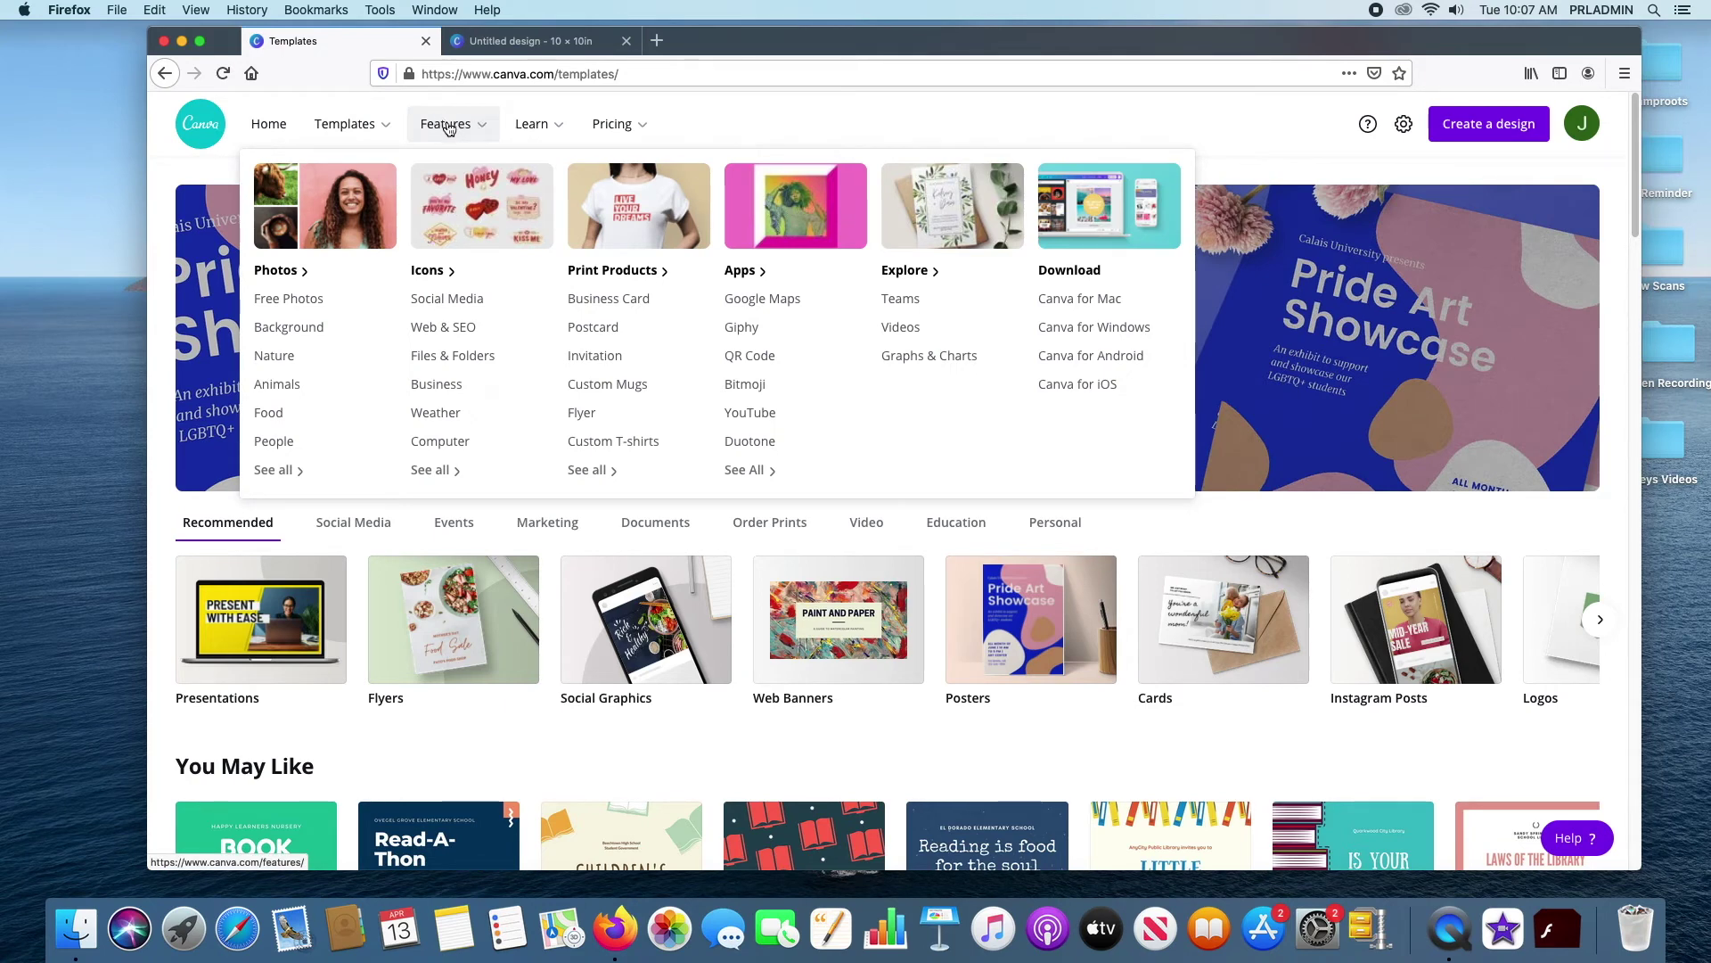
Open Free Photos and scroll through the trending photo grid, then back toward the top
click(300, 309)
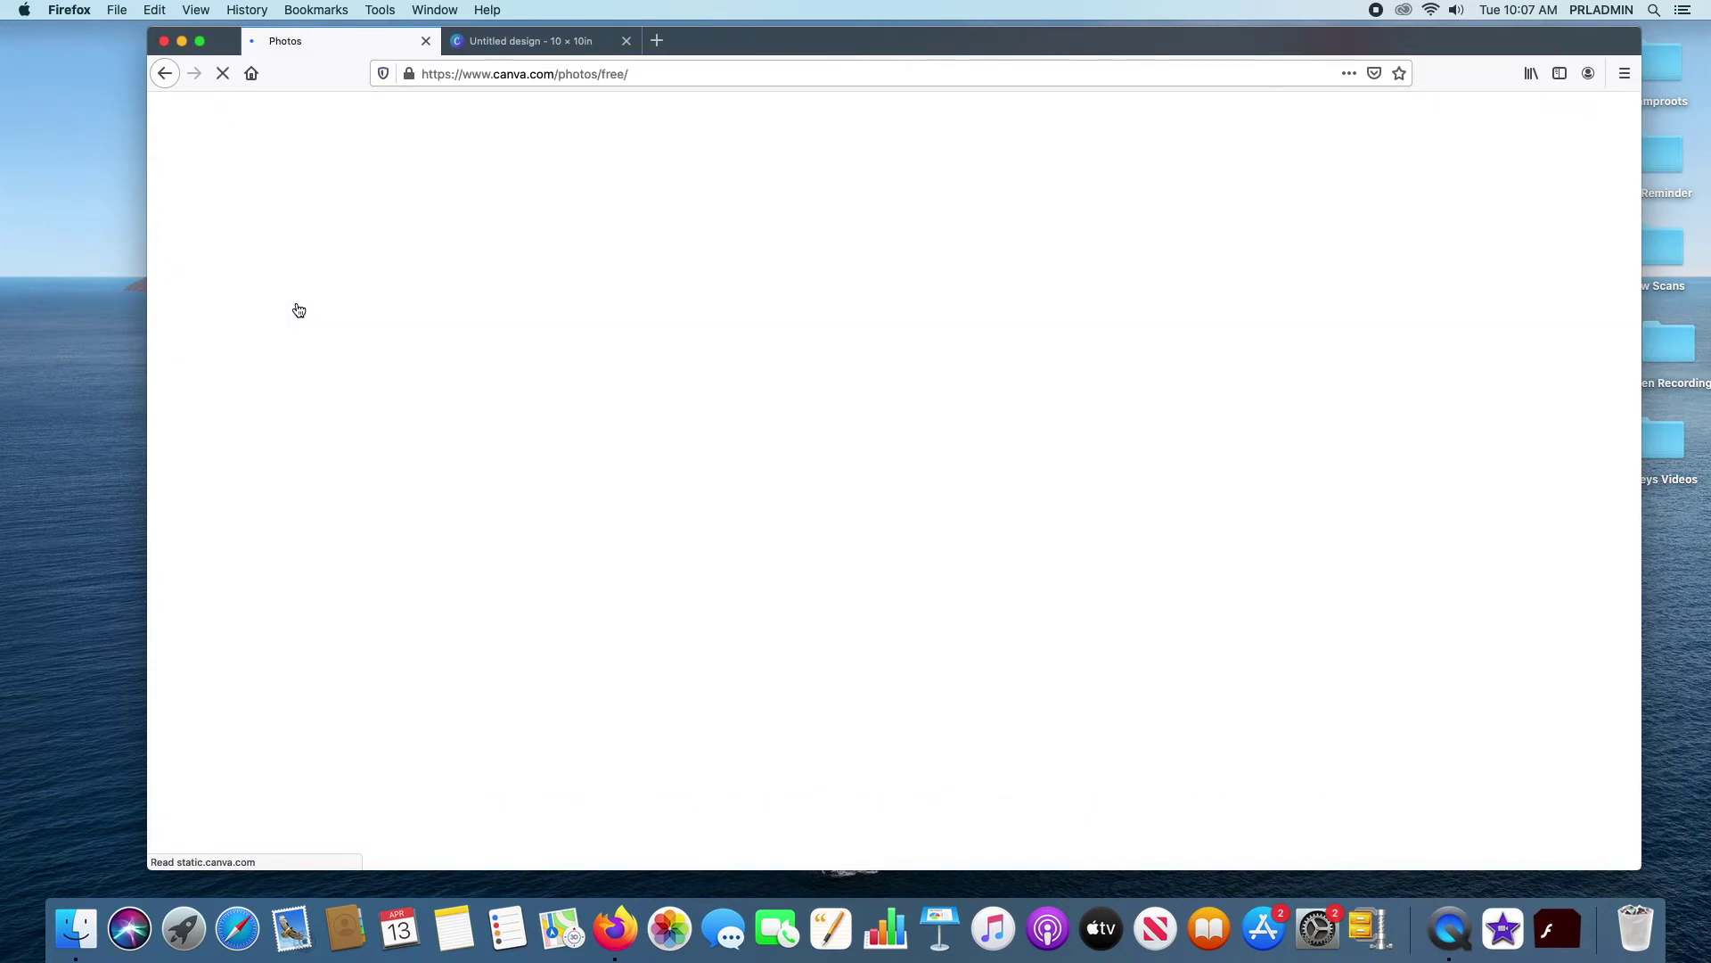
scroll(784, 365, down, 5)
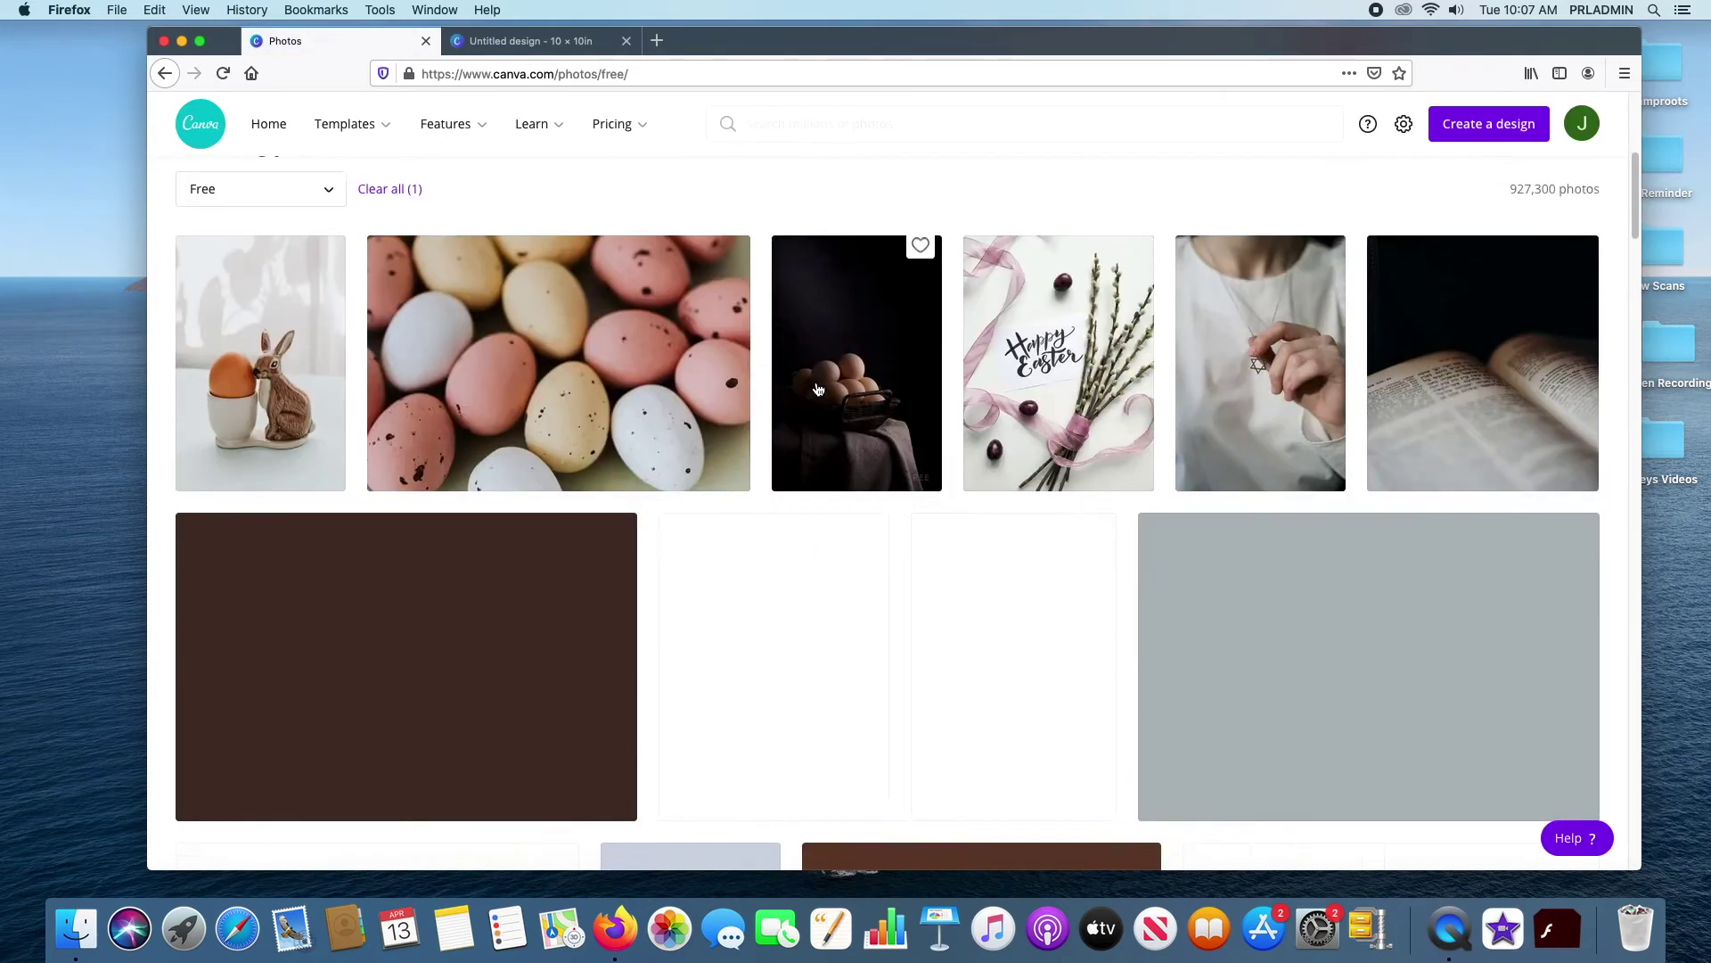
scroll(793, 379, down, 7)
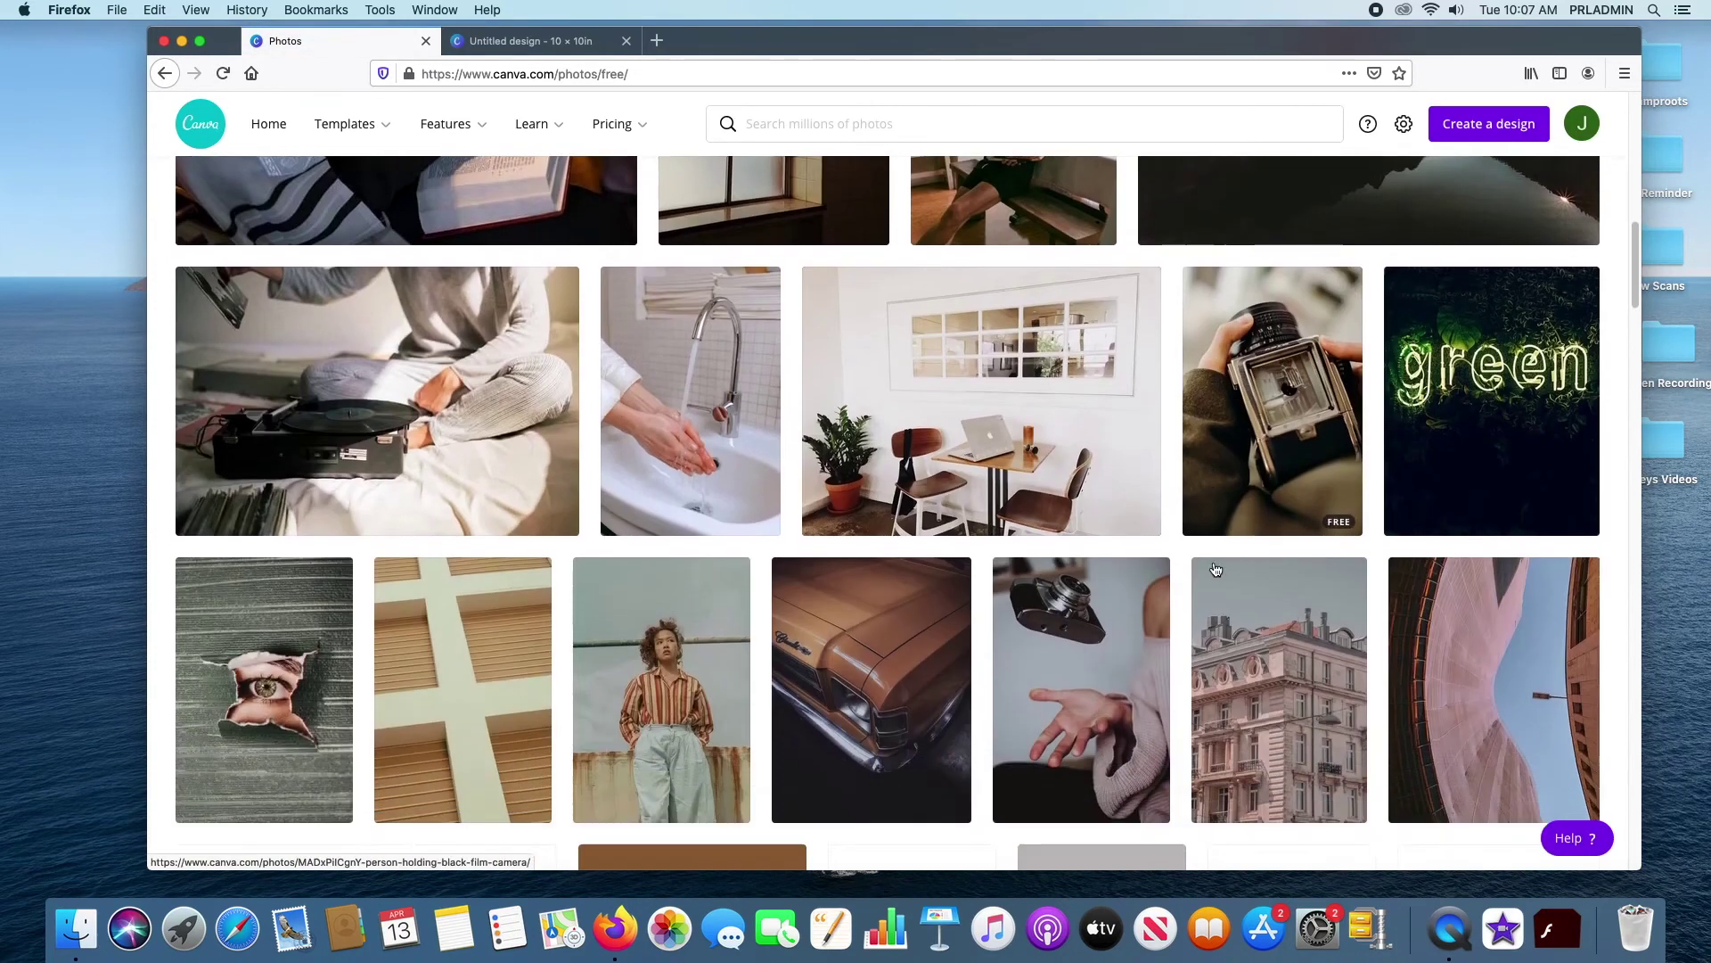
scroll(1216, 569, down, 5)
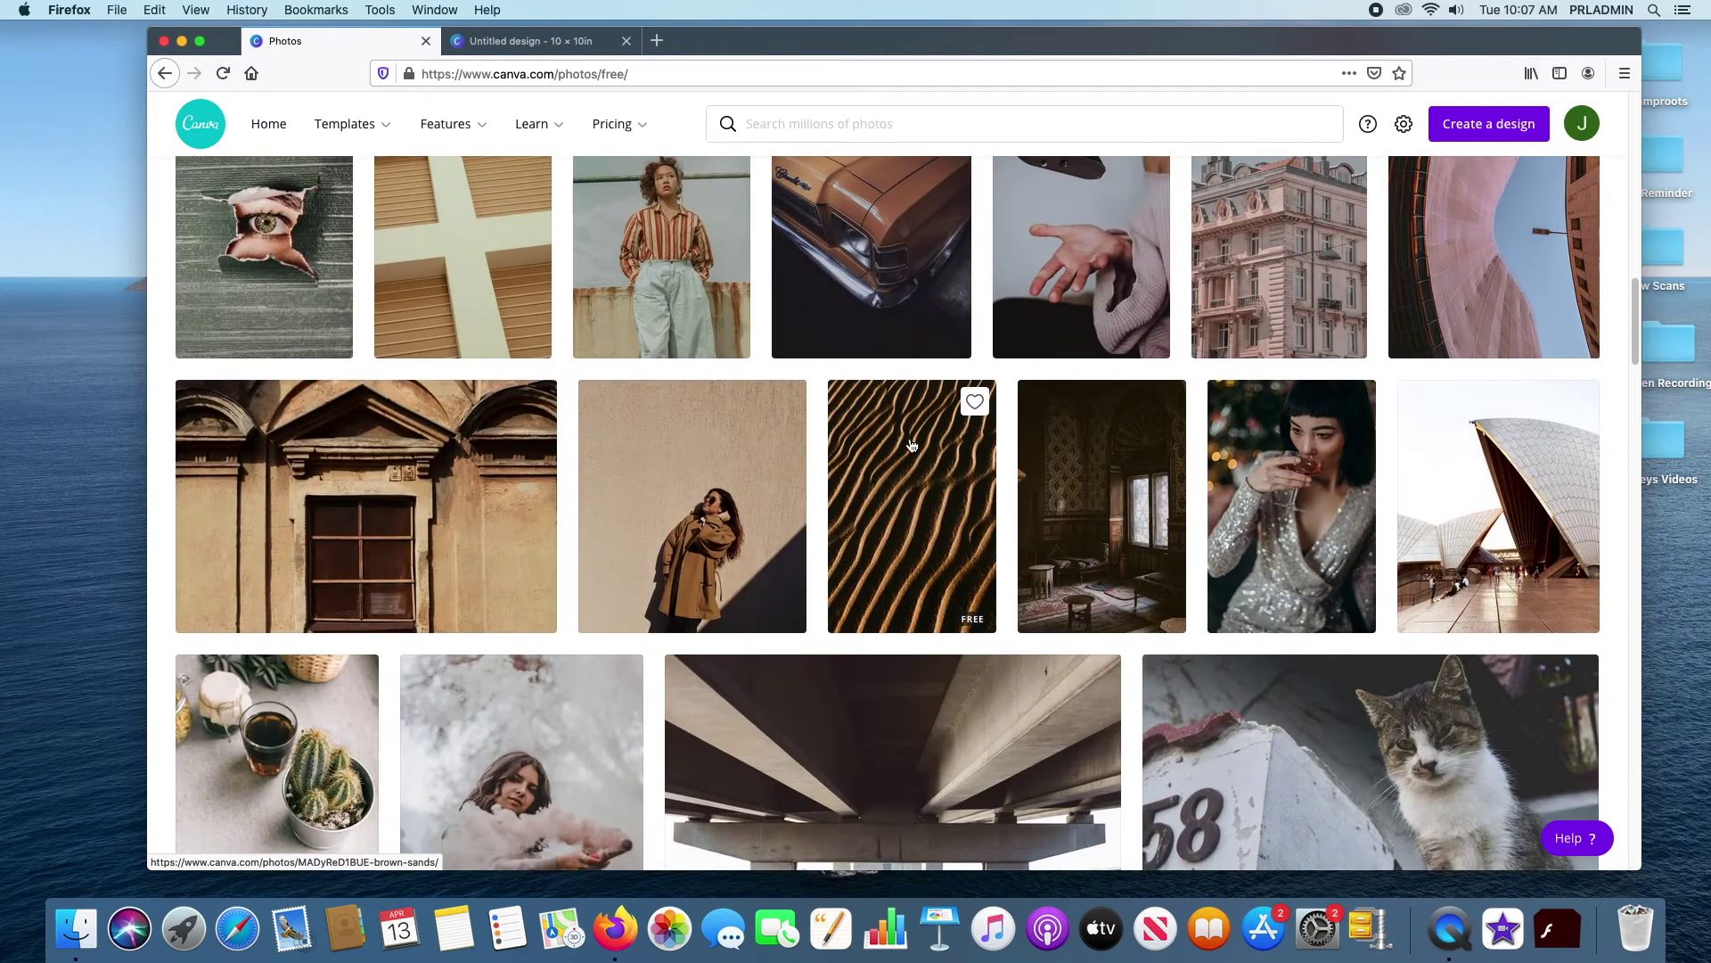
scroll(911, 446, down, 3)
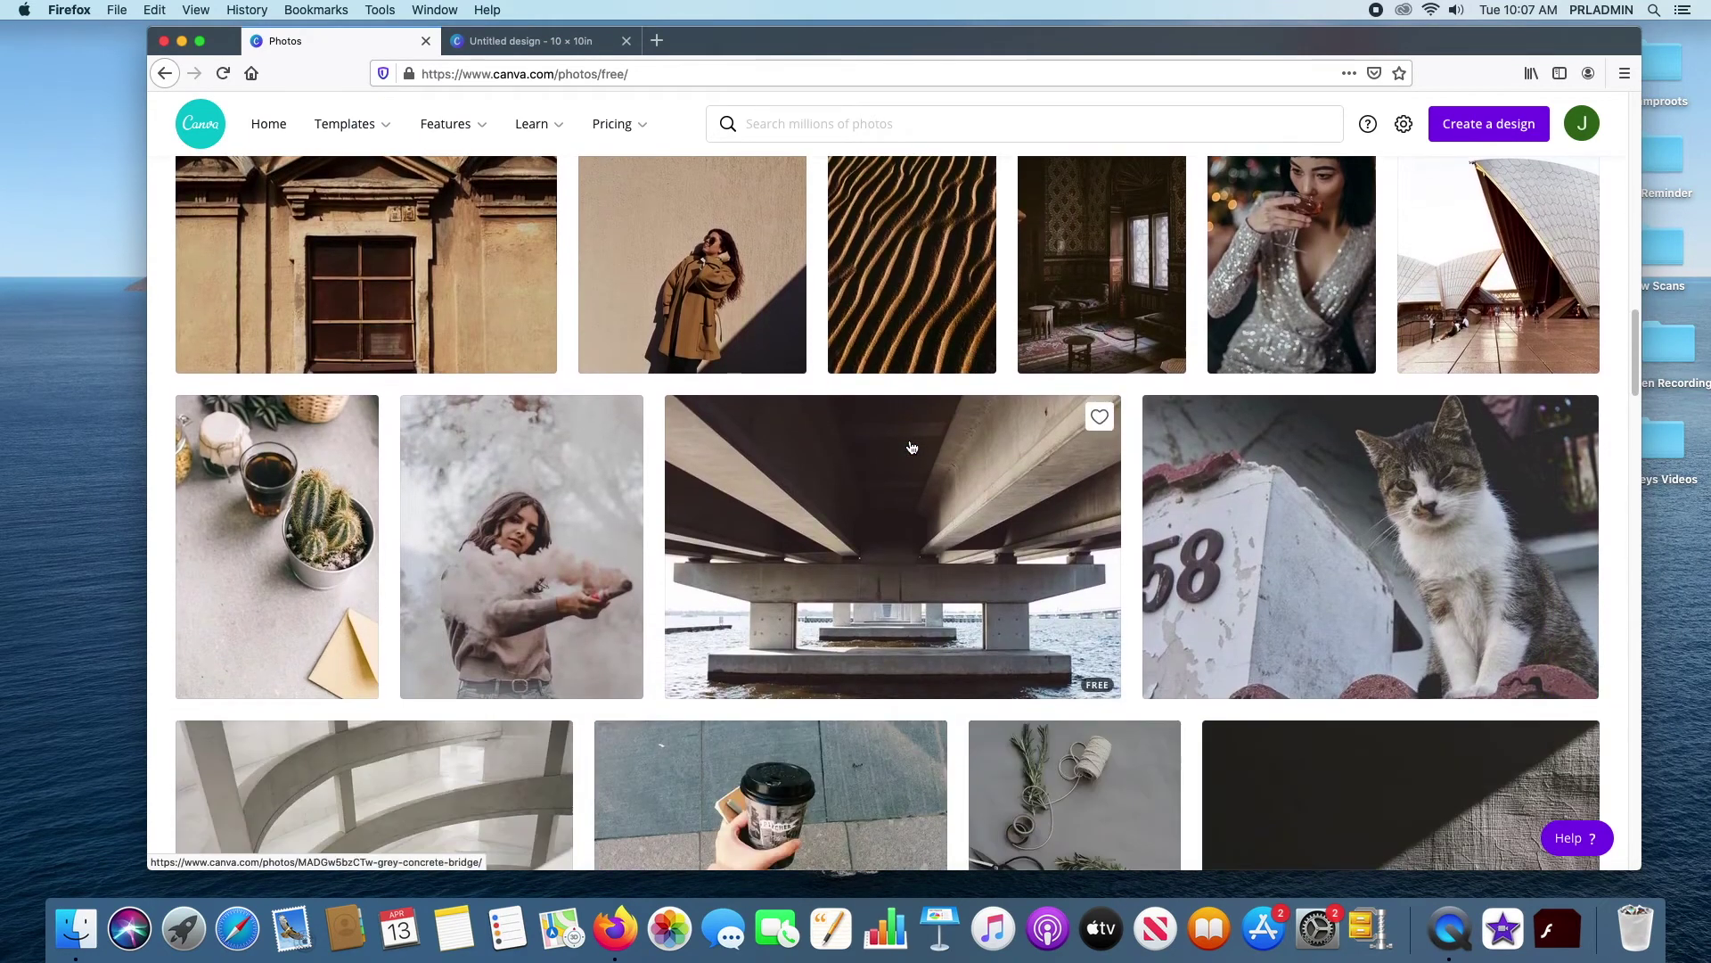
scroll(911, 446, down, 7)
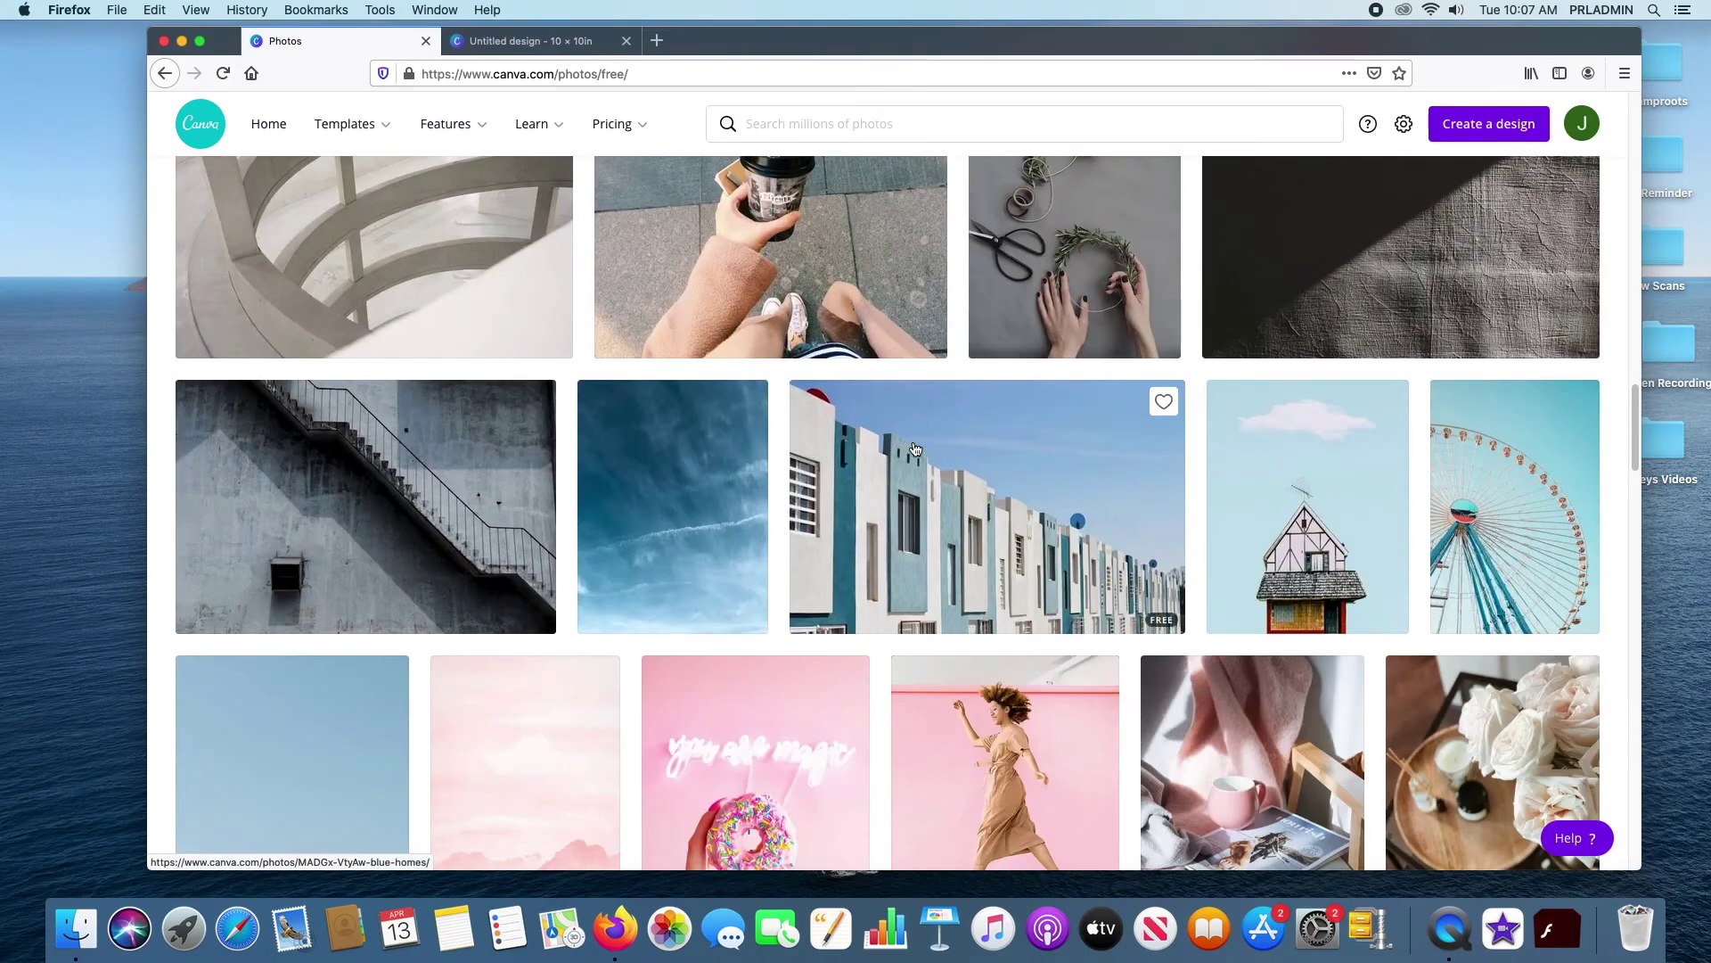
scroll(914, 448, down, 7)
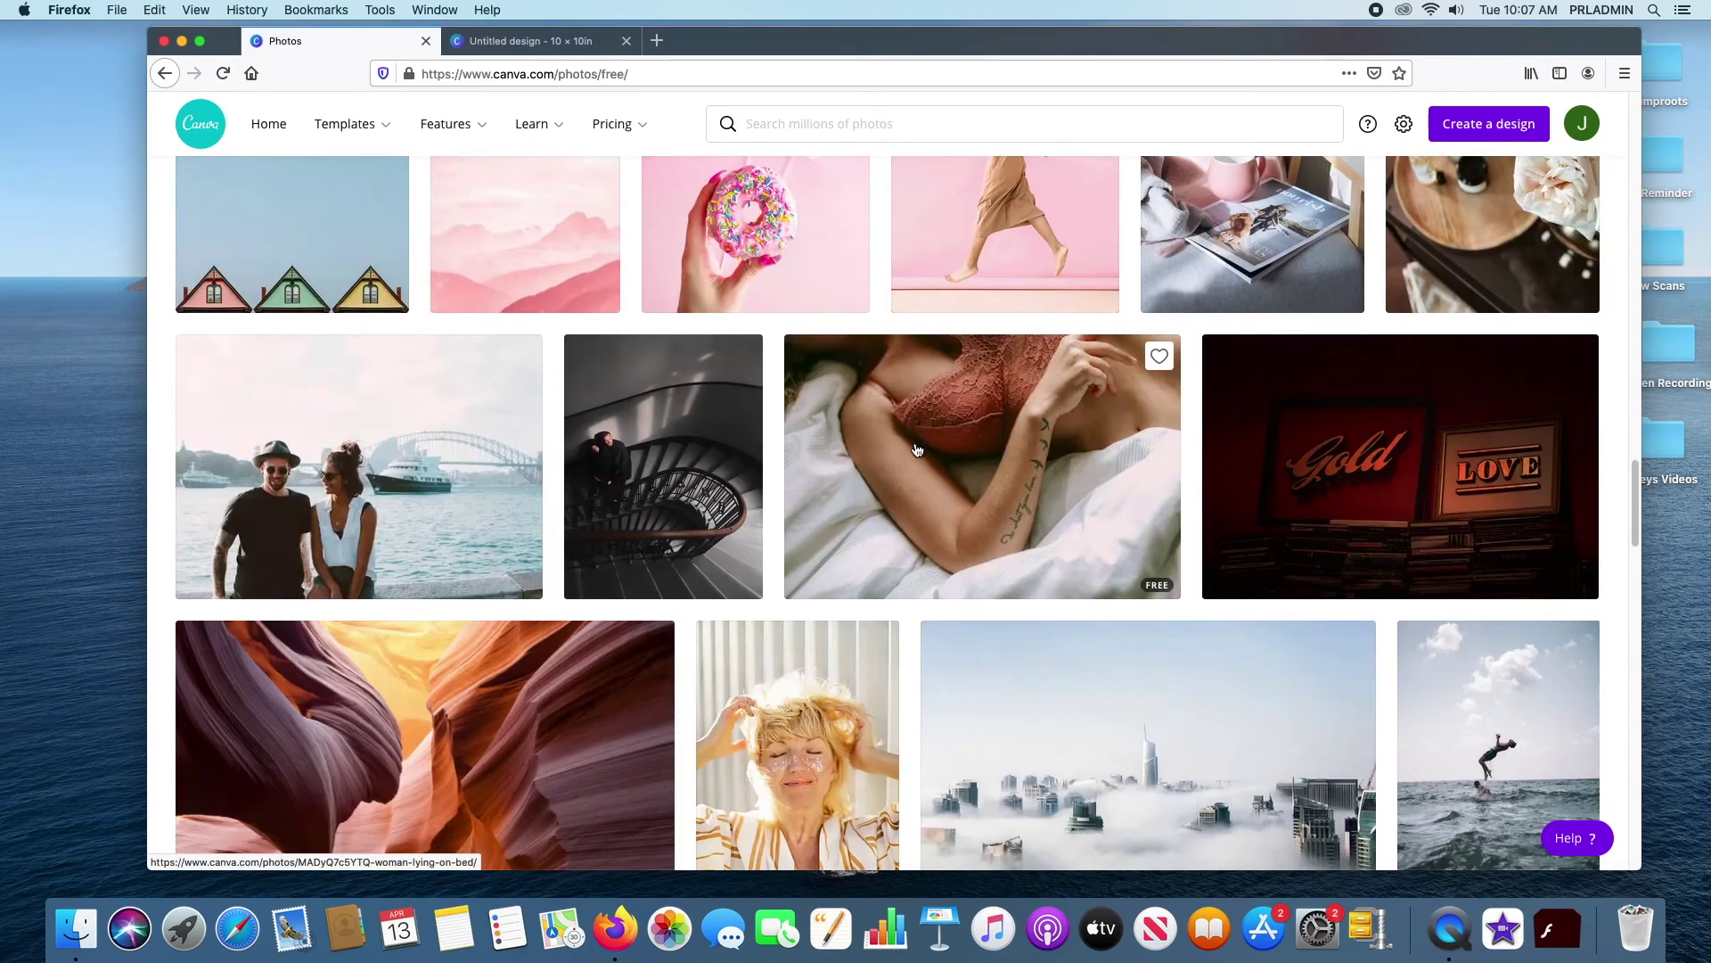
scroll(917, 449, down, 8)
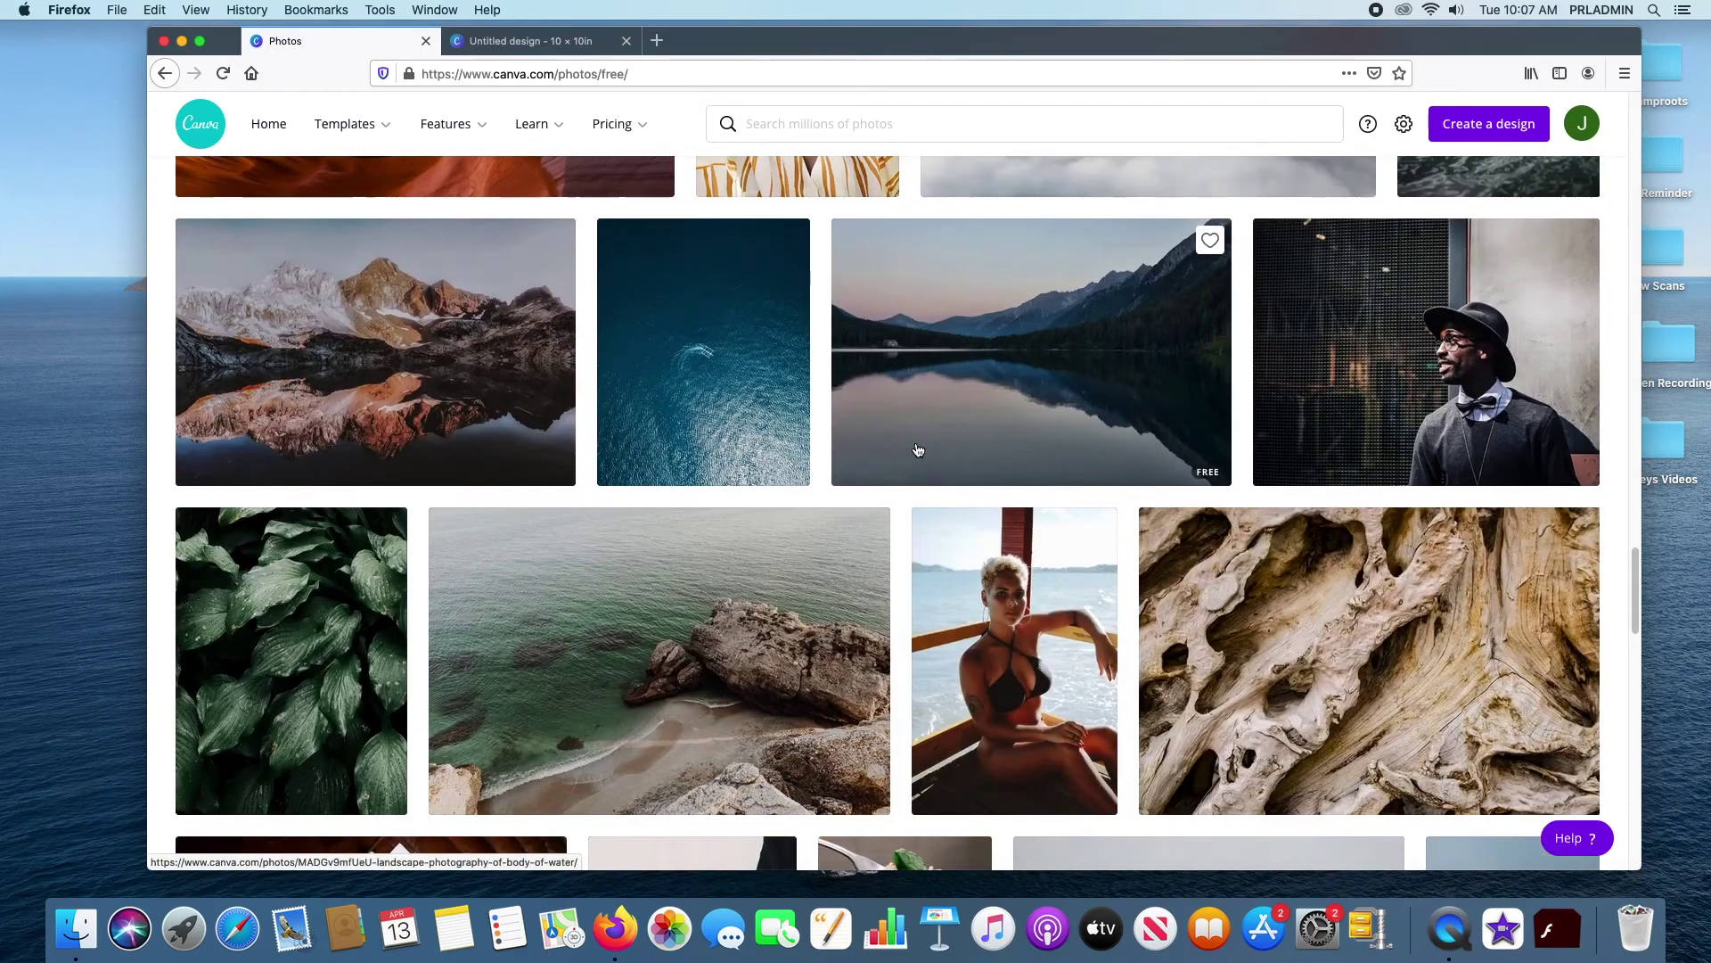
scroll(918, 449, up, 20)
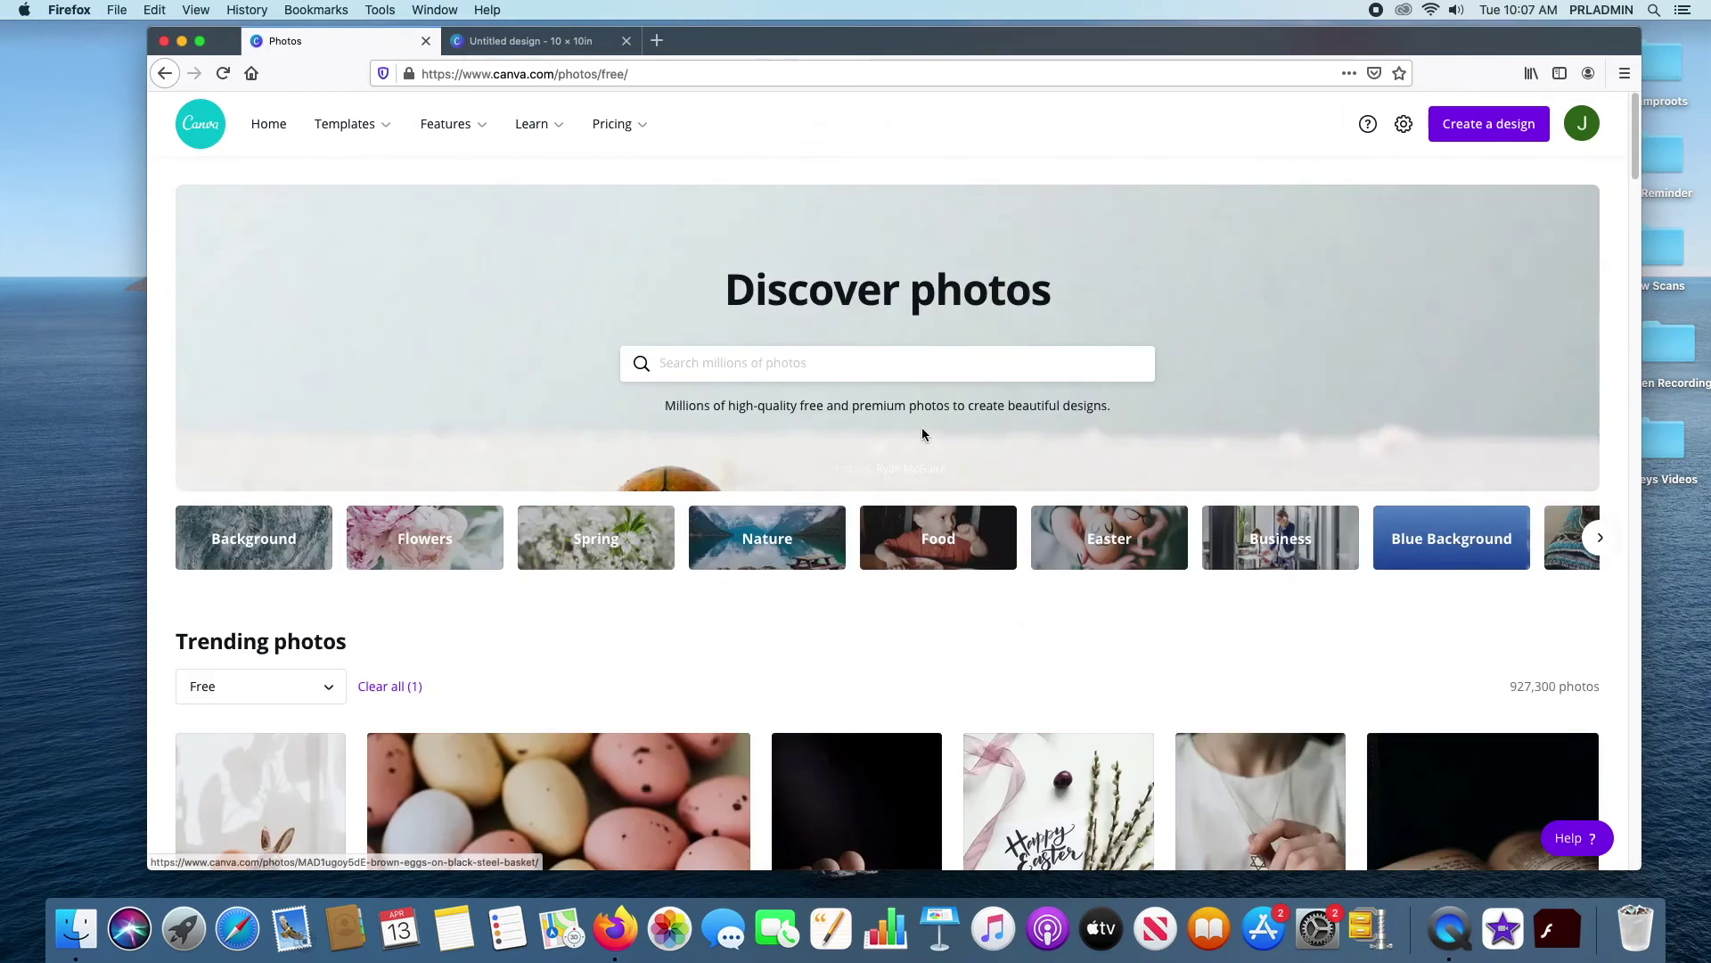
click(788, 352)
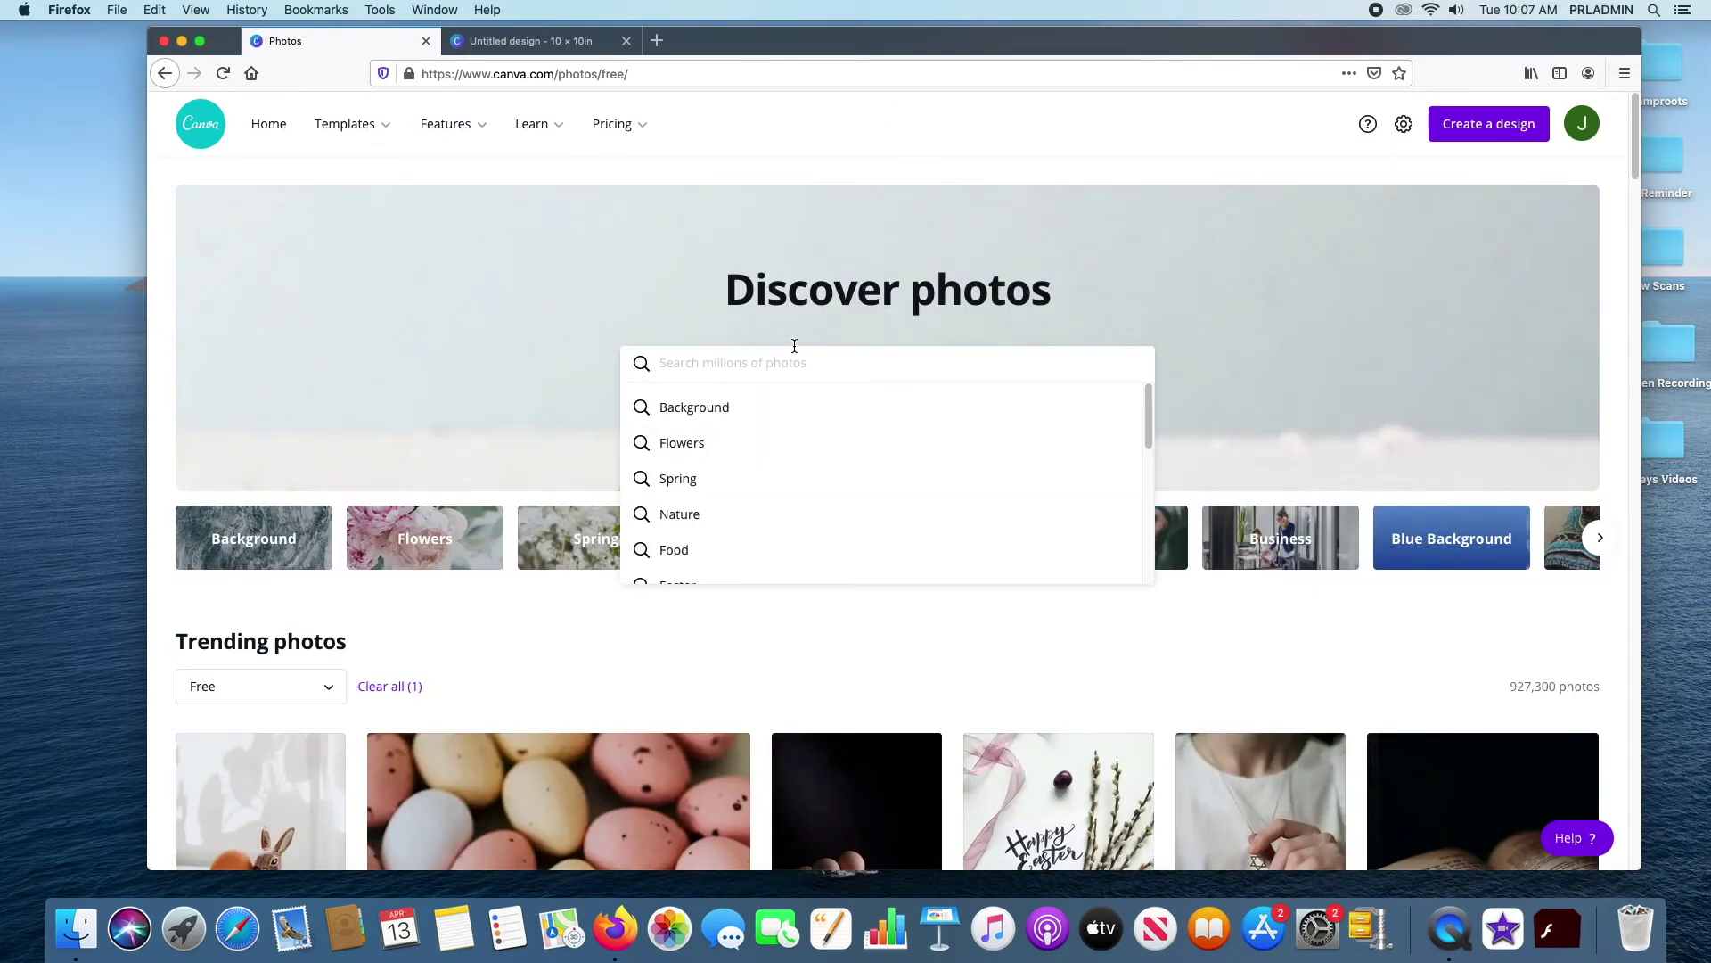
text(books)
key(Return)
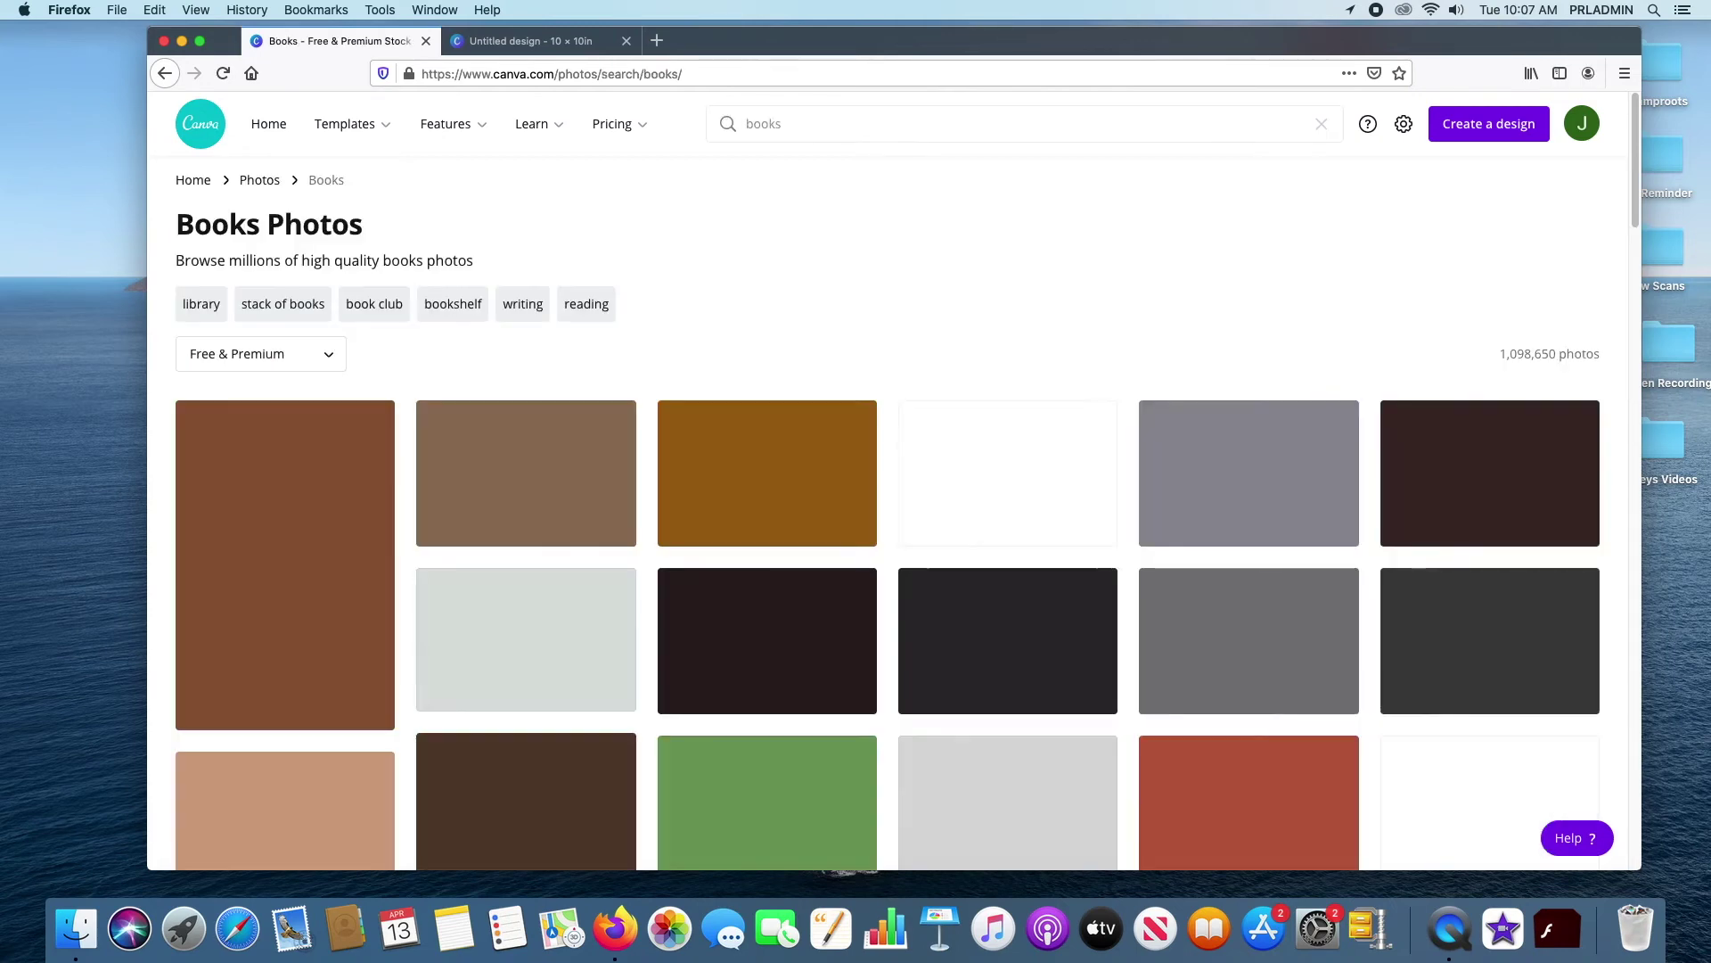
scroll(1152, 319, down, 5)
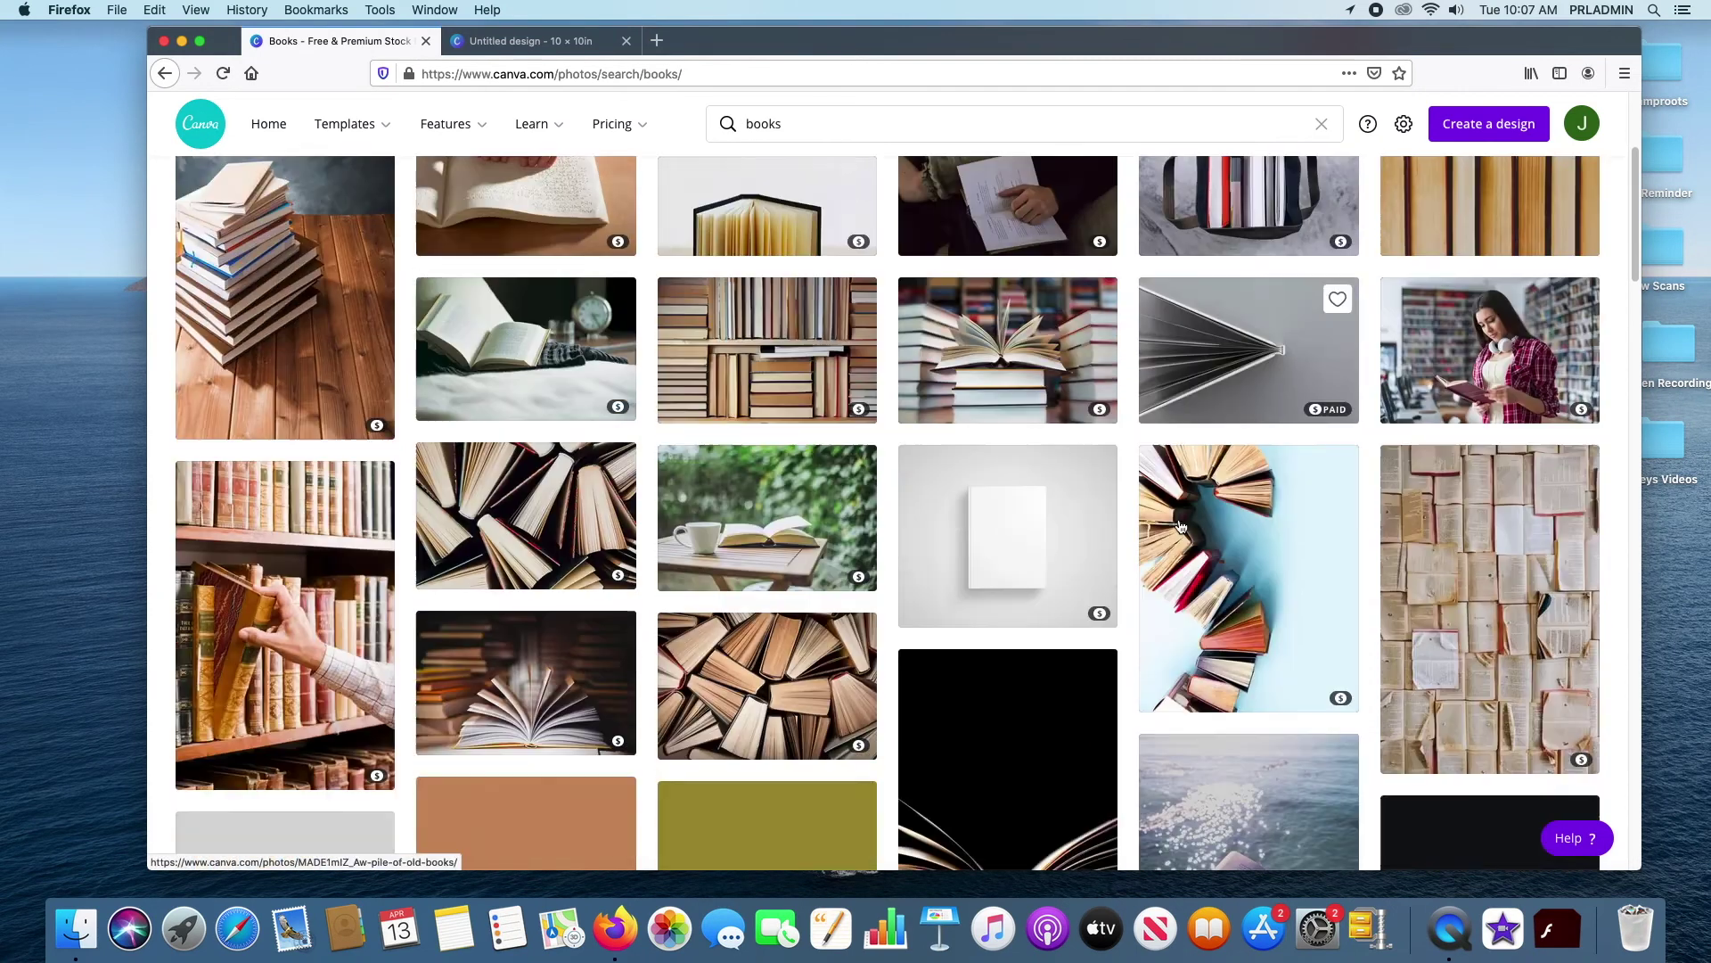
scroll(923, 408, down, 5)
scroll(919, 401, up, 10)
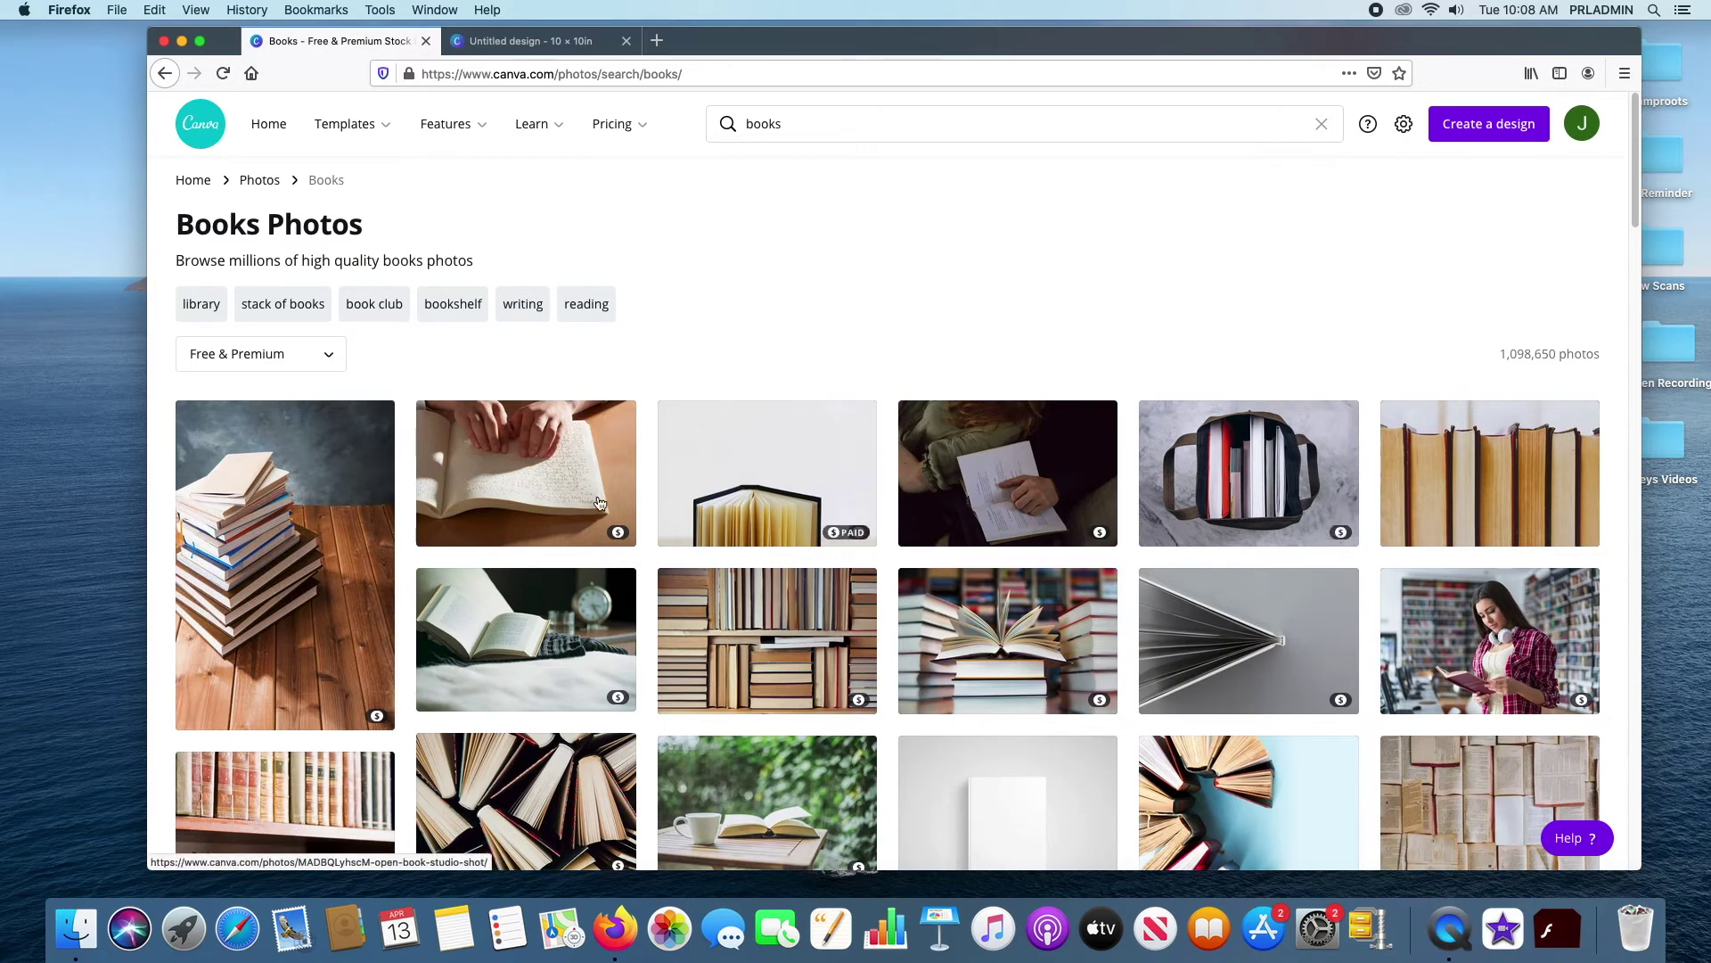
scroll(1352, 534, down, 3)
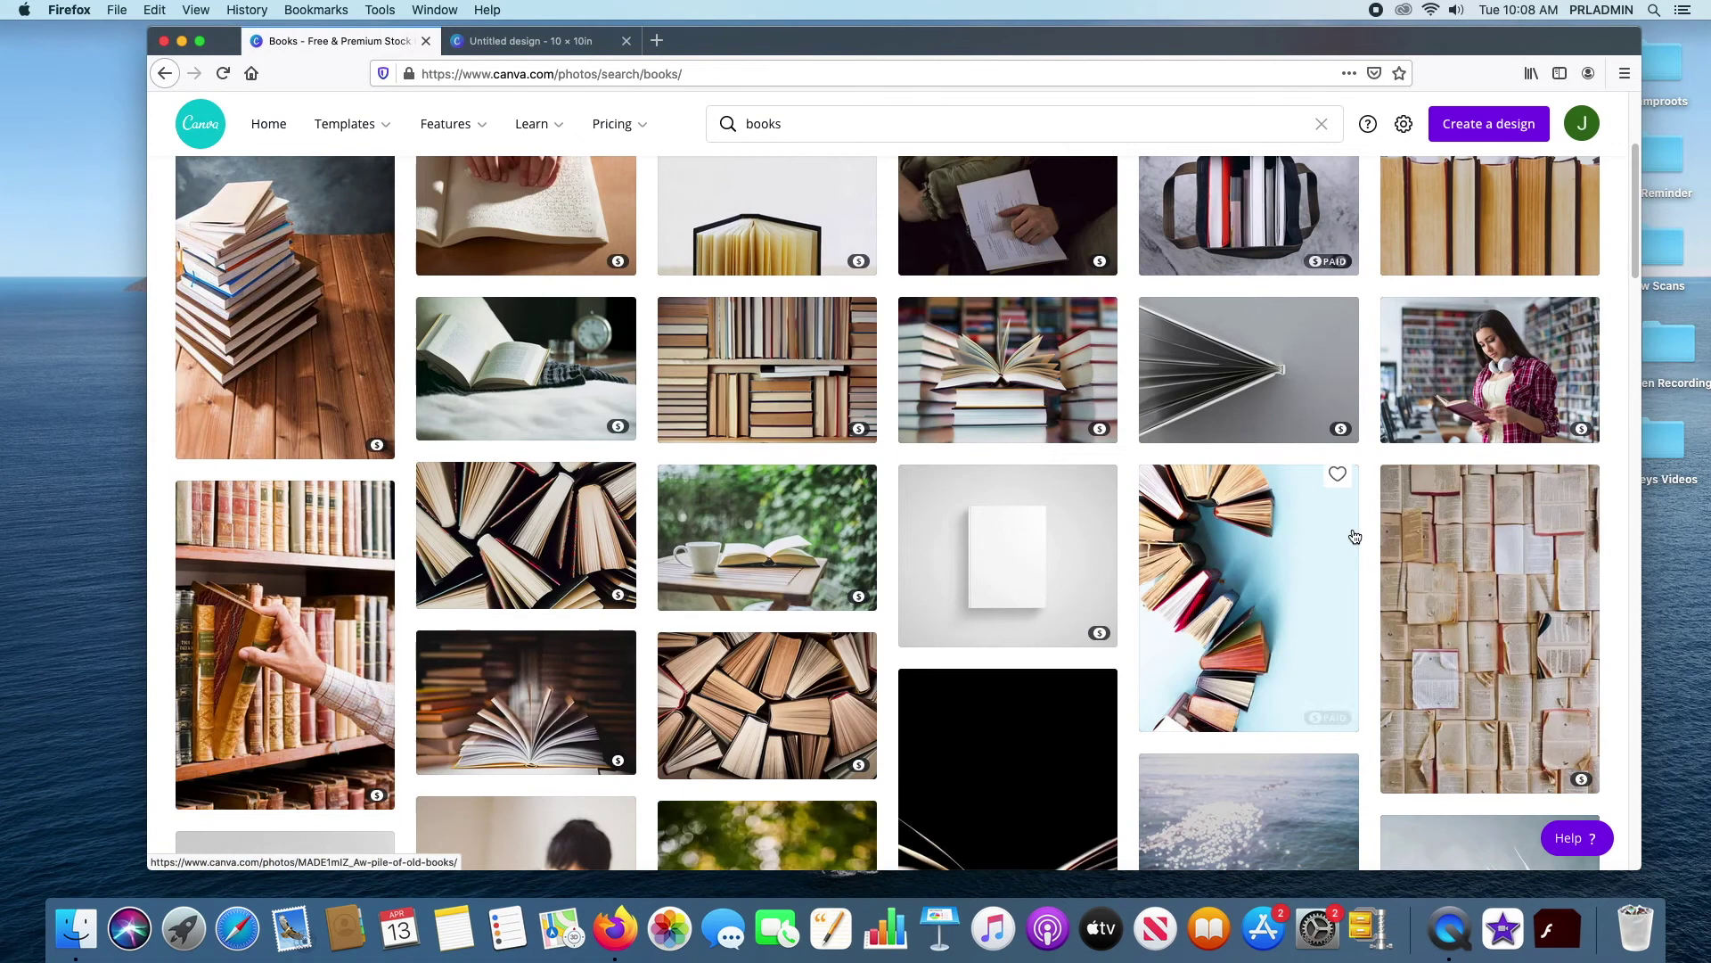
scroll(1351, 535, down, 5)
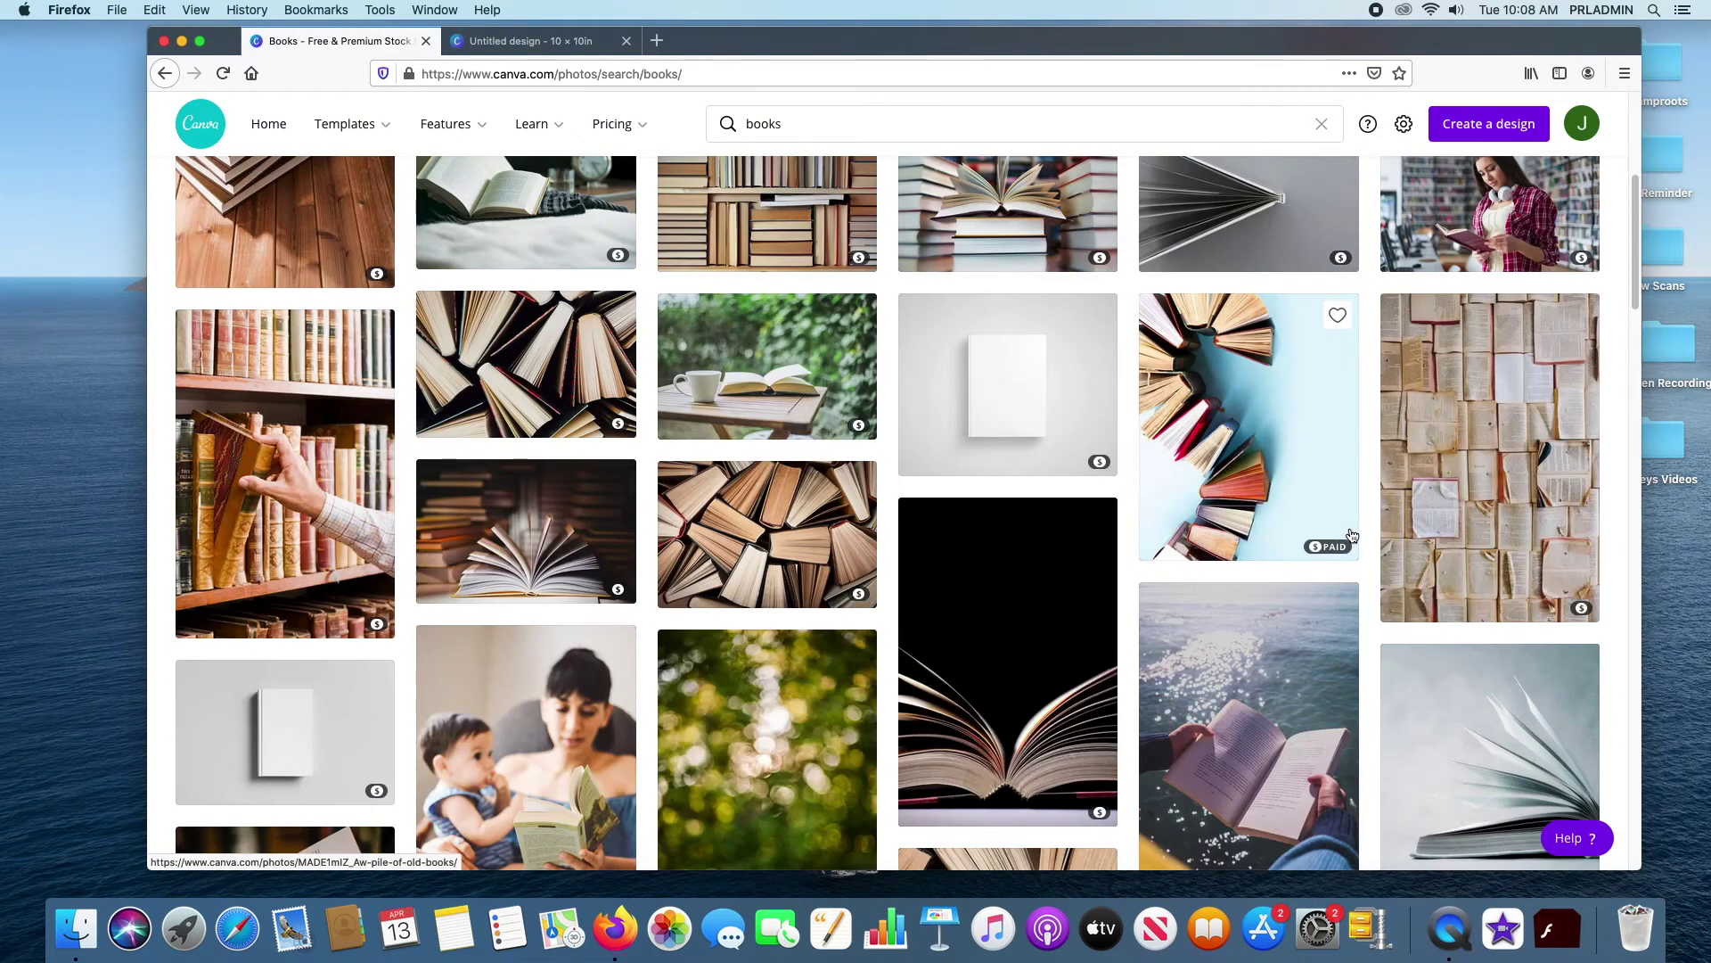
scroll(1349, 534, down, 4)
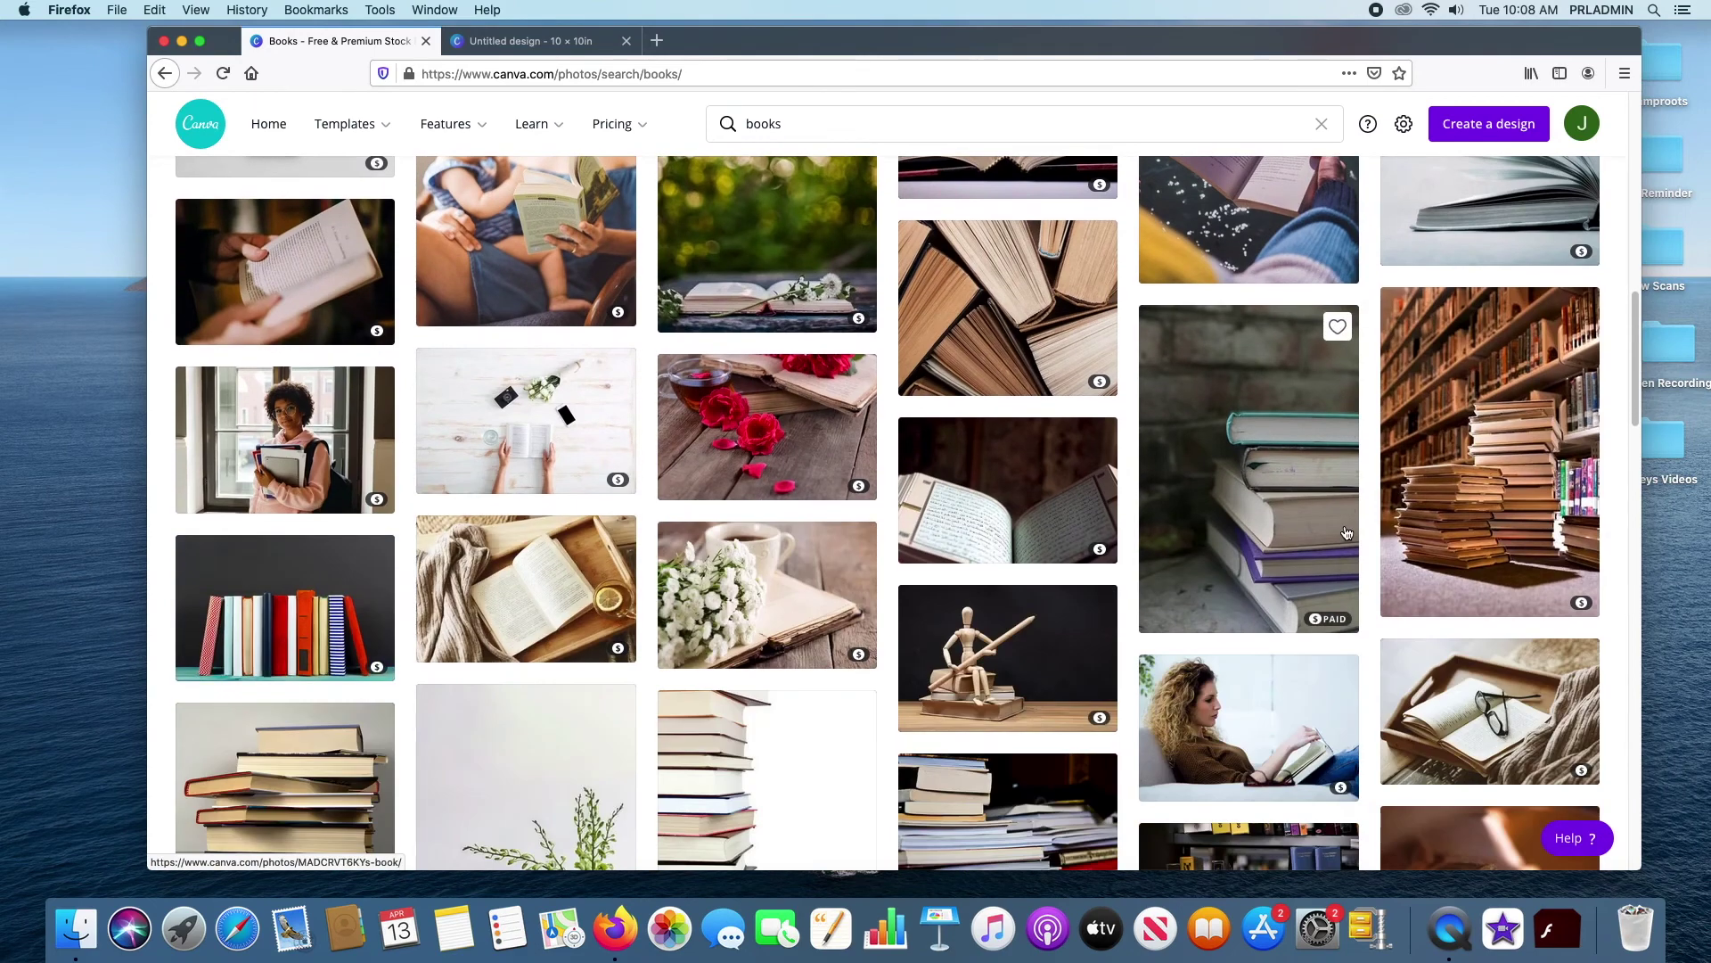
scroll(1346, 533, down, 4)
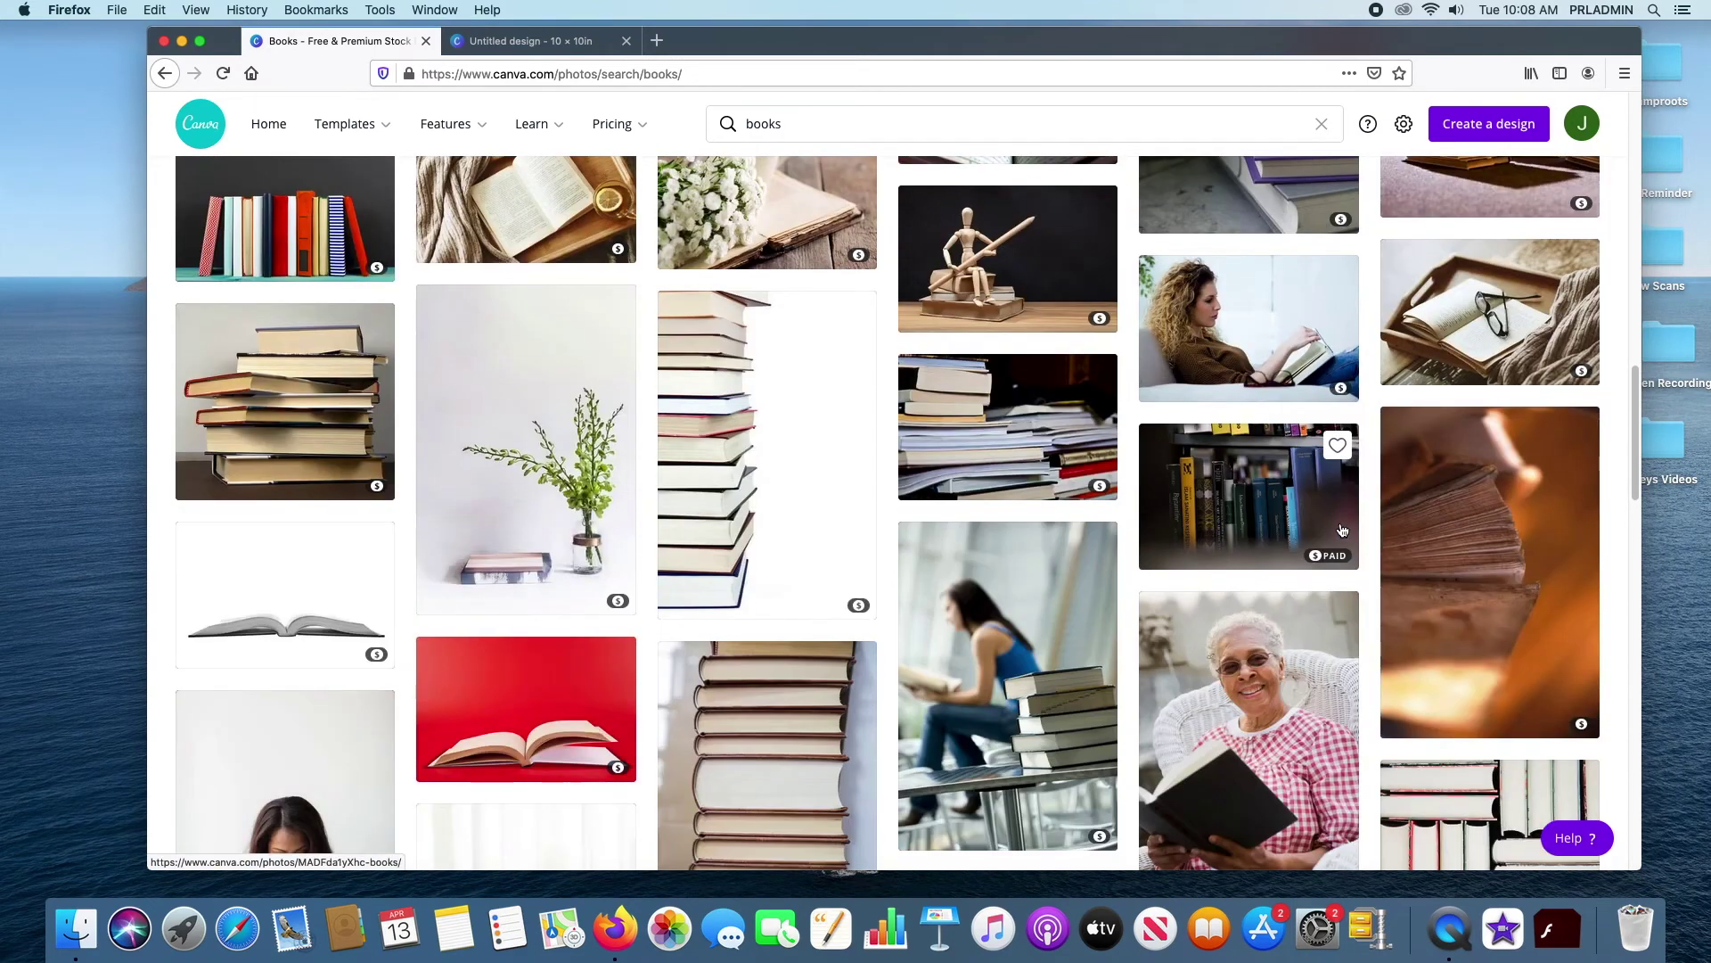
scroll(1344, 533, down, 2)
scroll(1342, 533, down, 2)
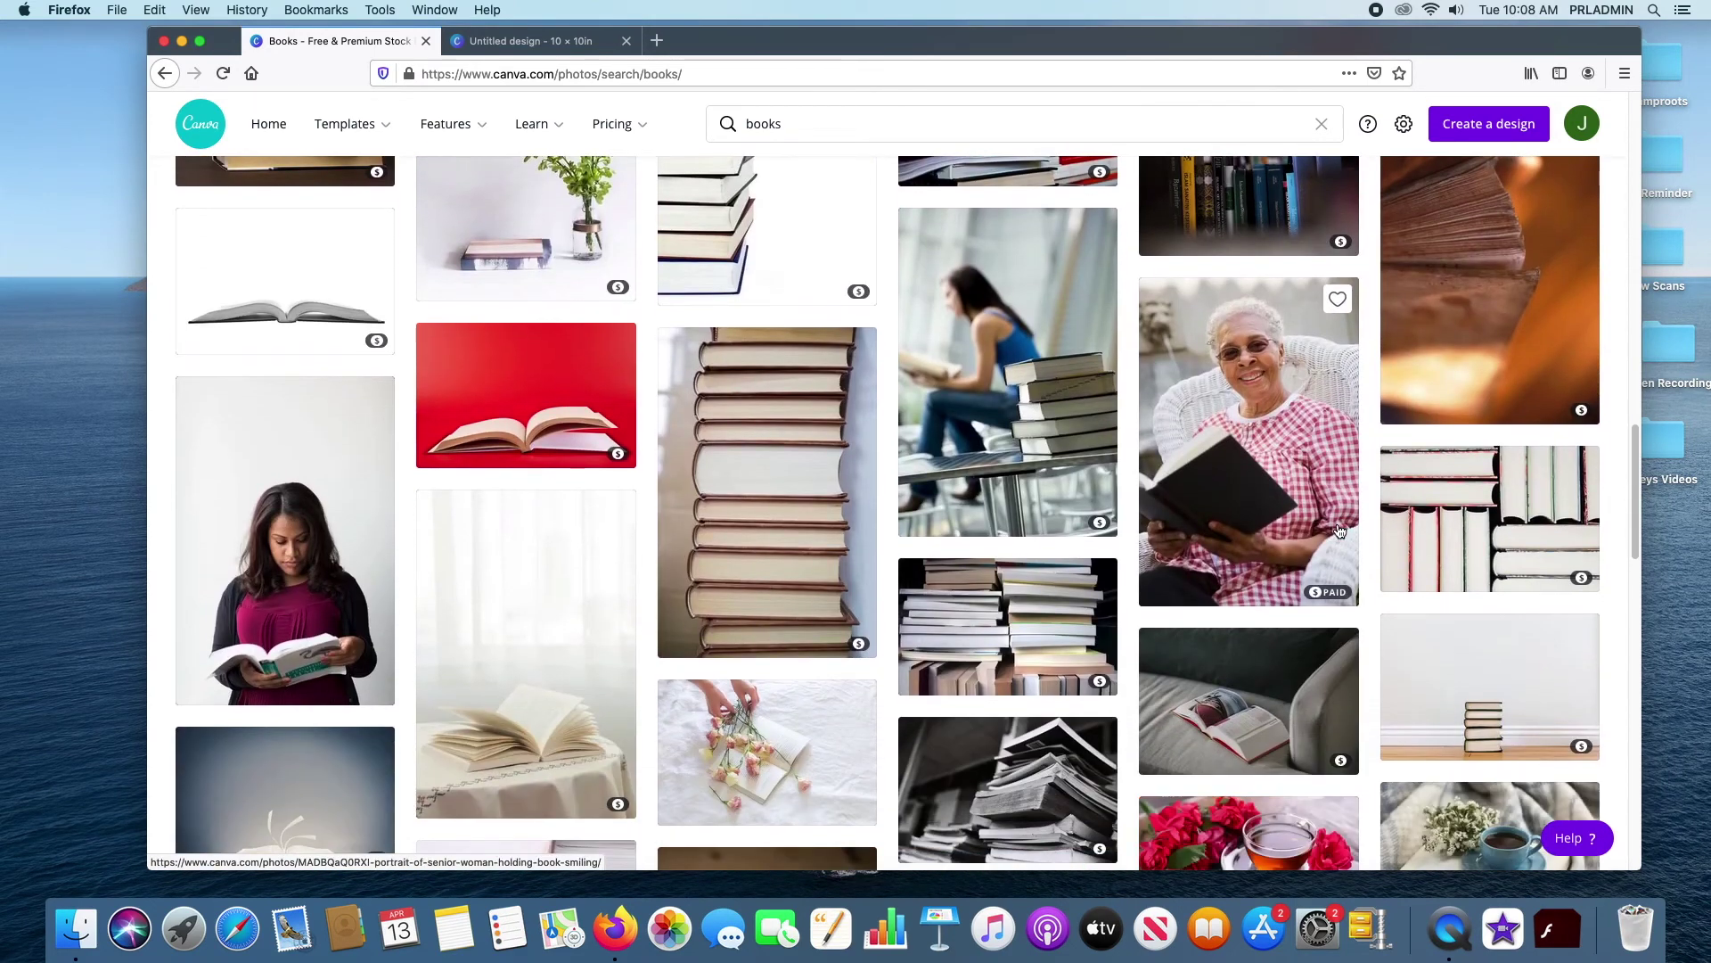
scroll(1338, 532, down, 4)
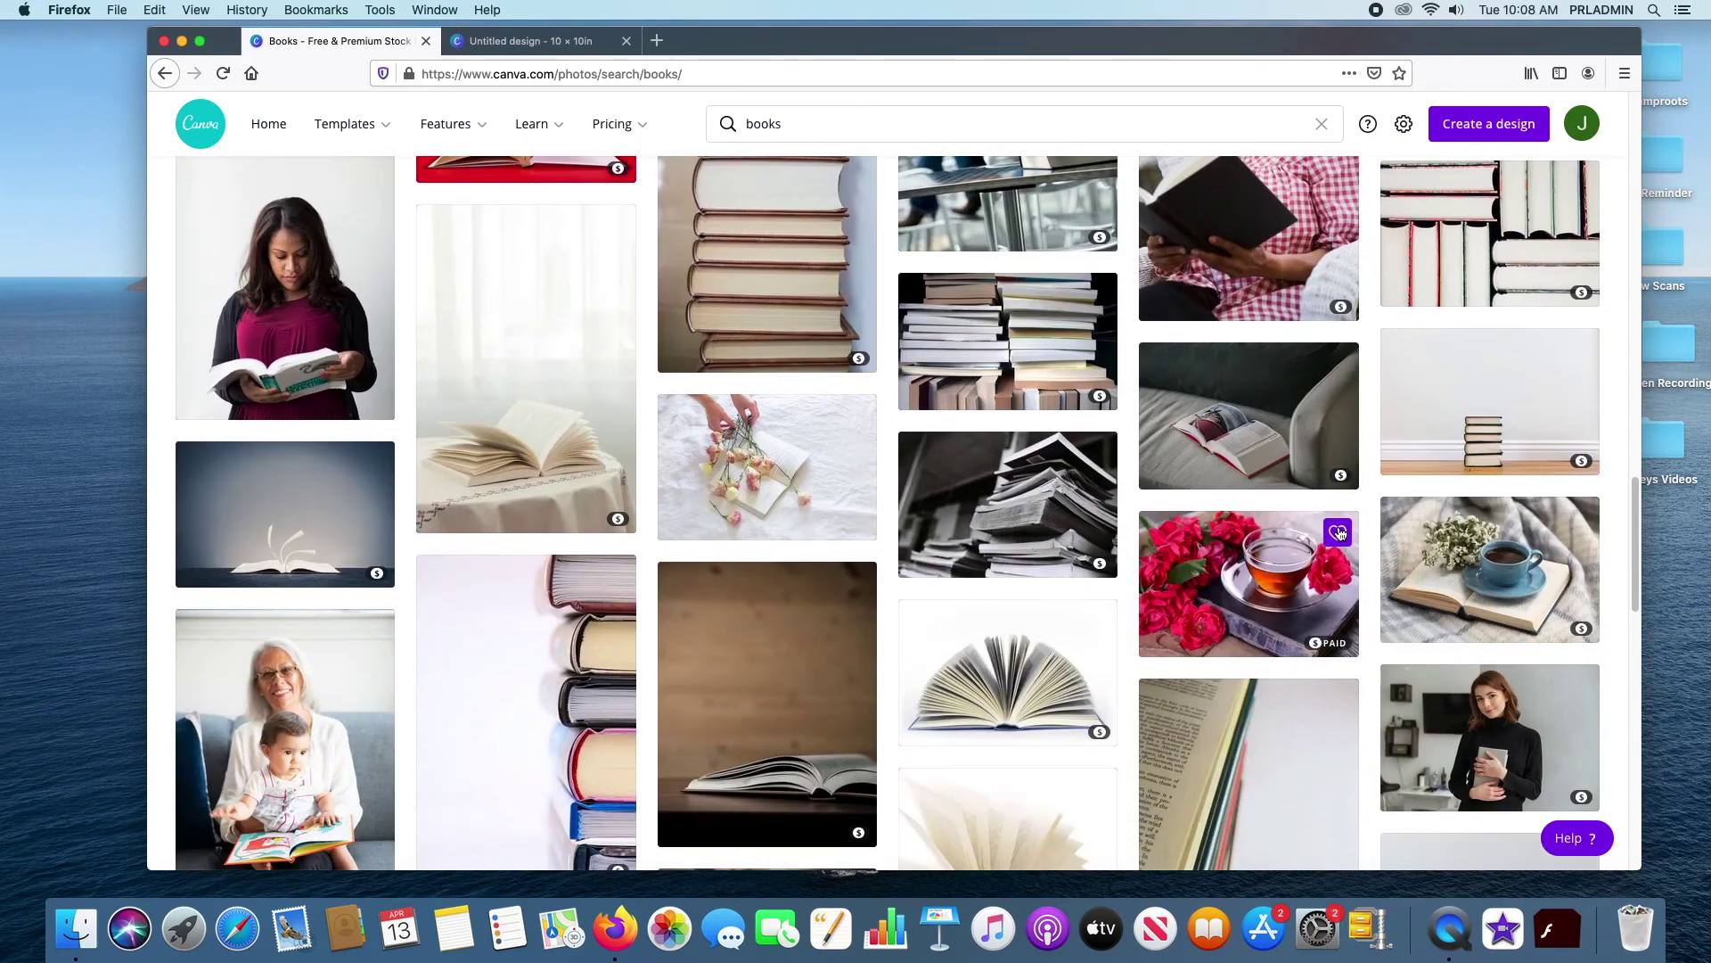
scroll(1340, 533, down, 7)
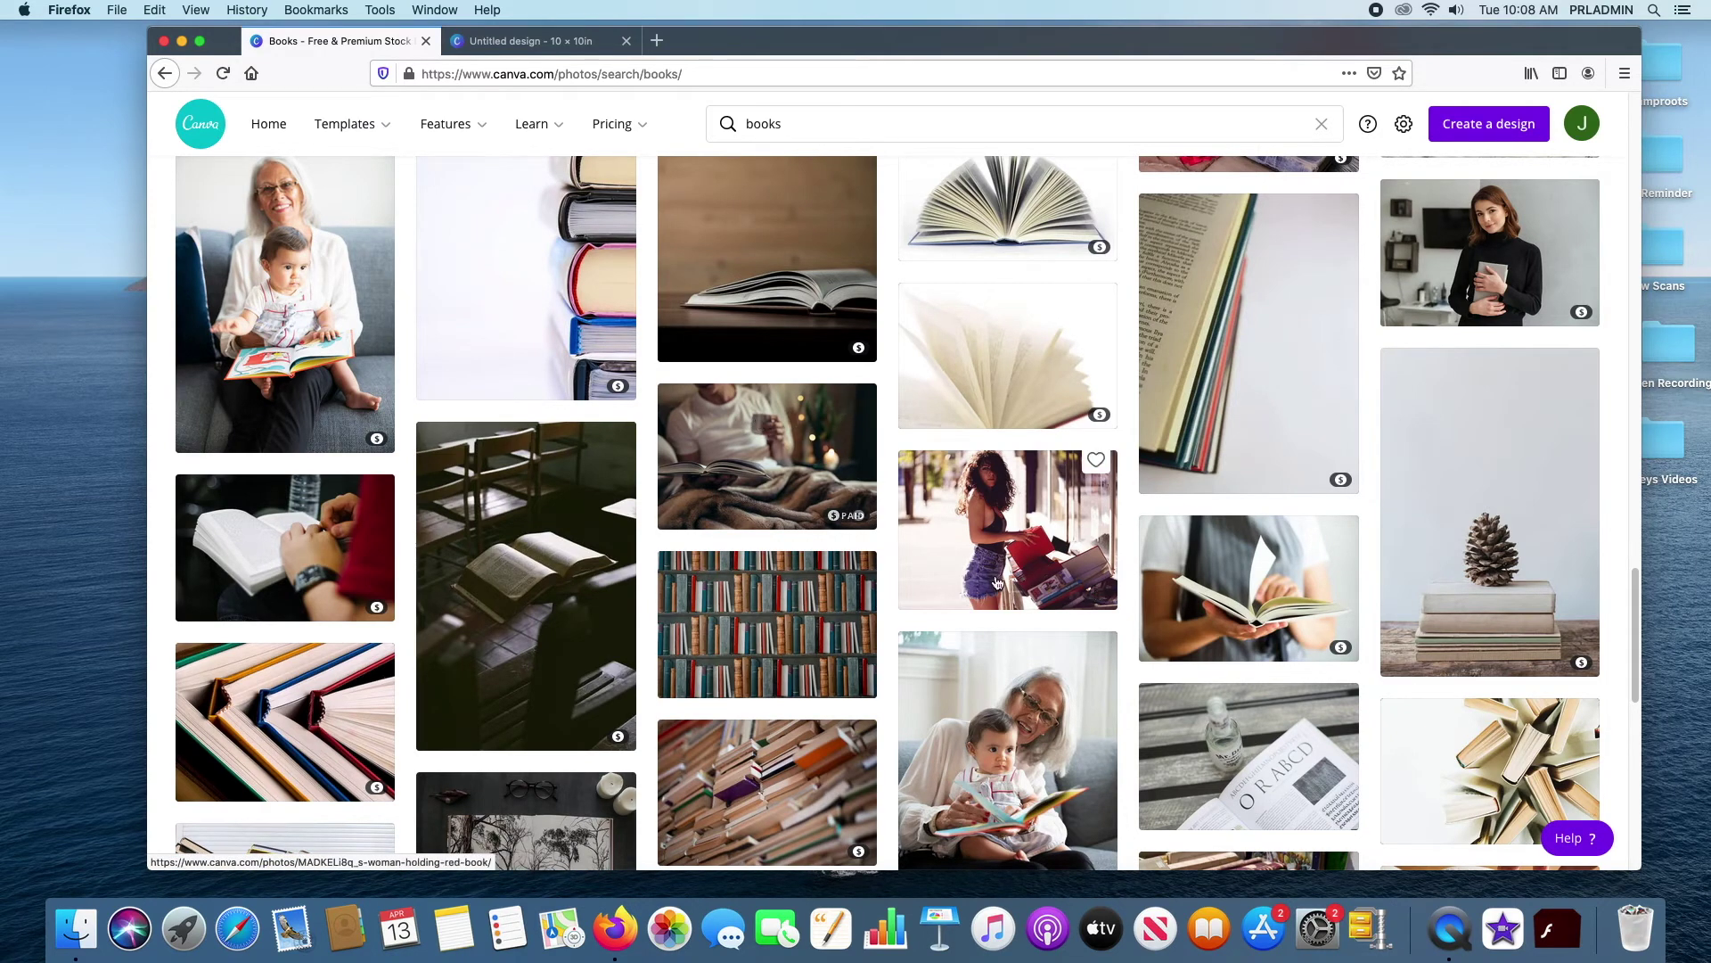
scroll(283, 551, down, 5)
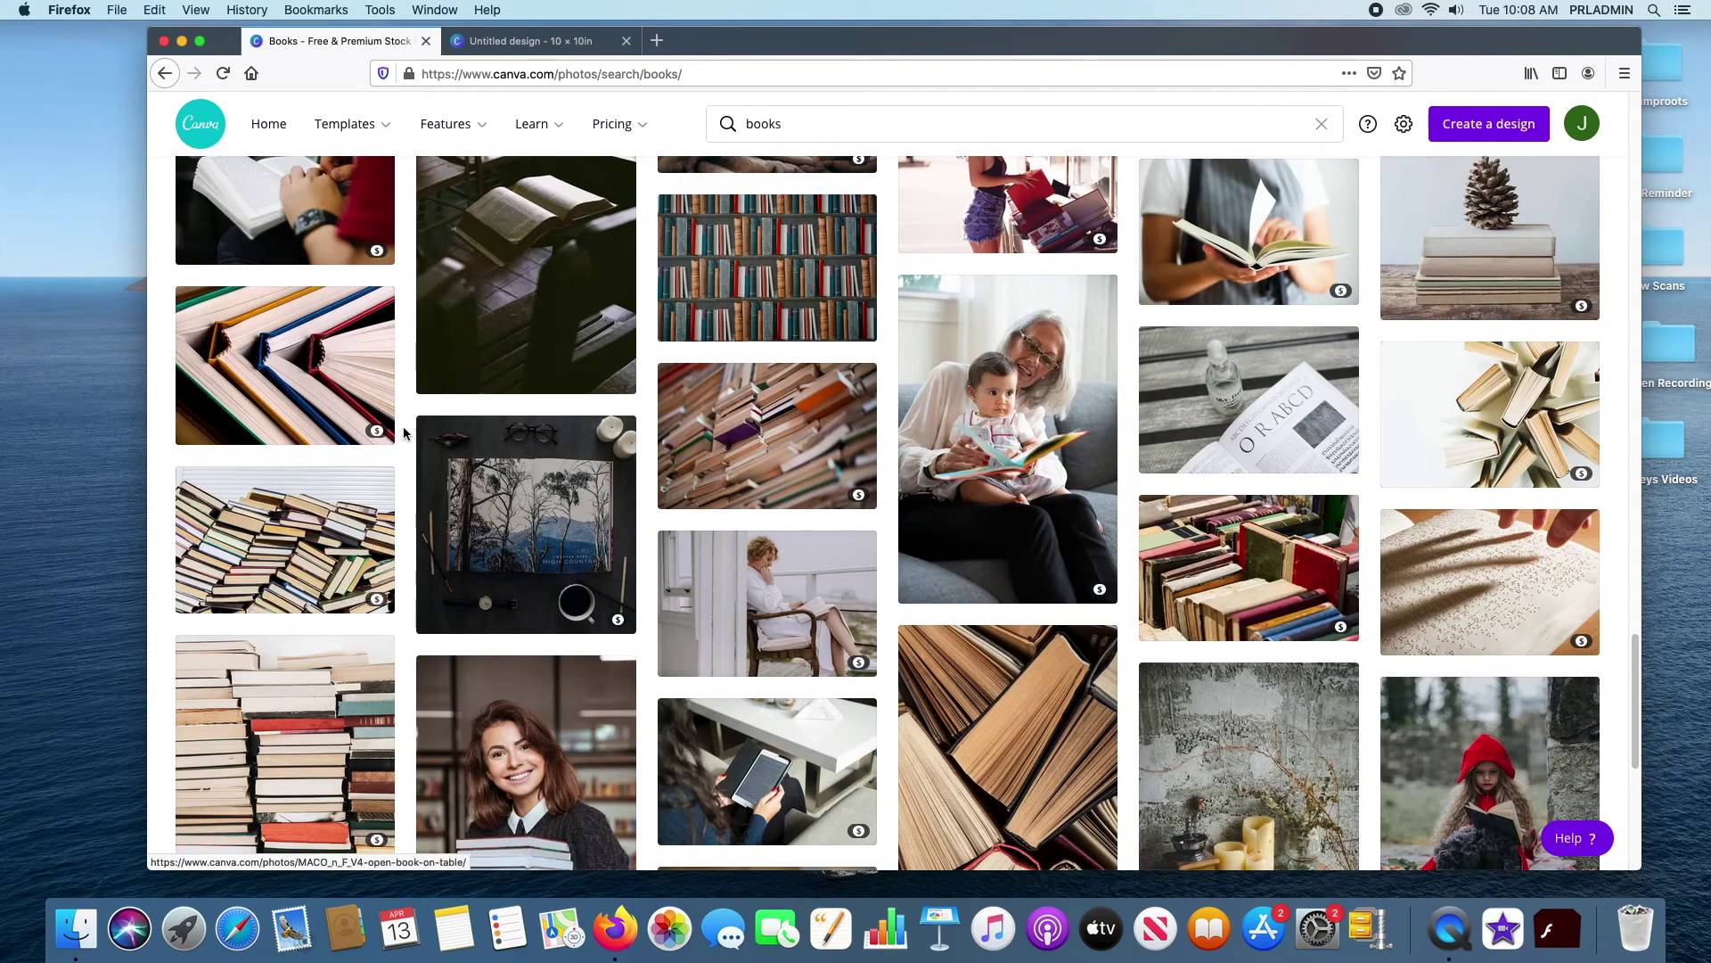
scroll(1091, 666, down, 5)
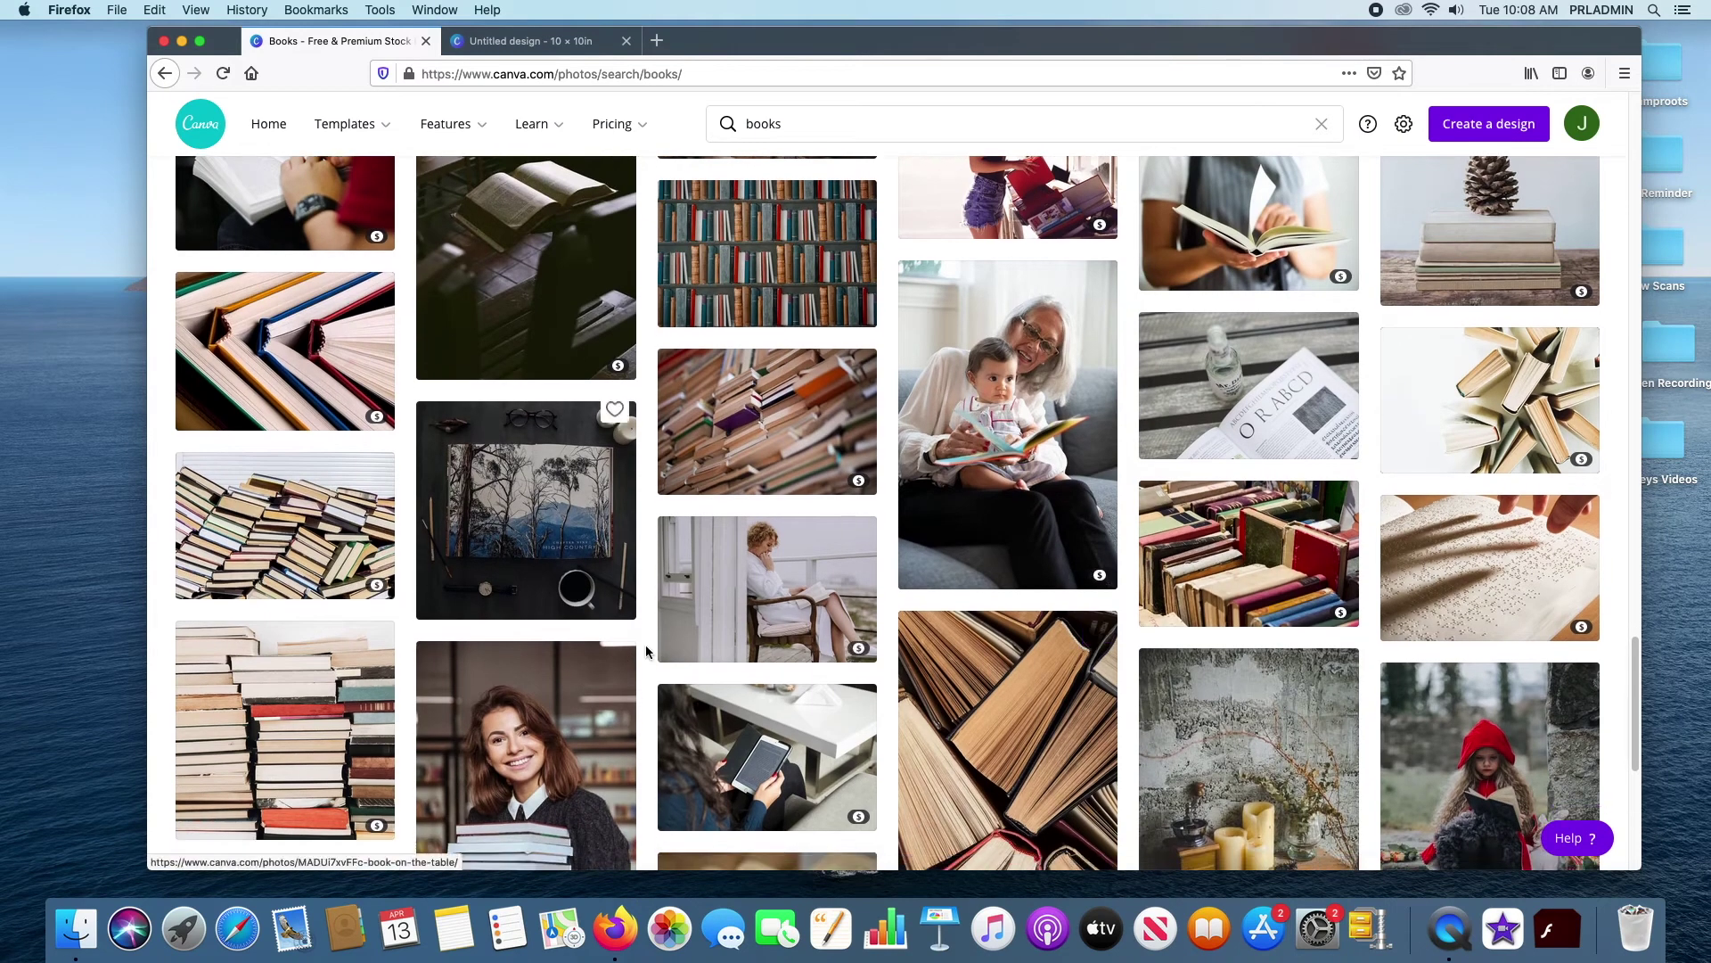
scroll(952, 670, up, 20)
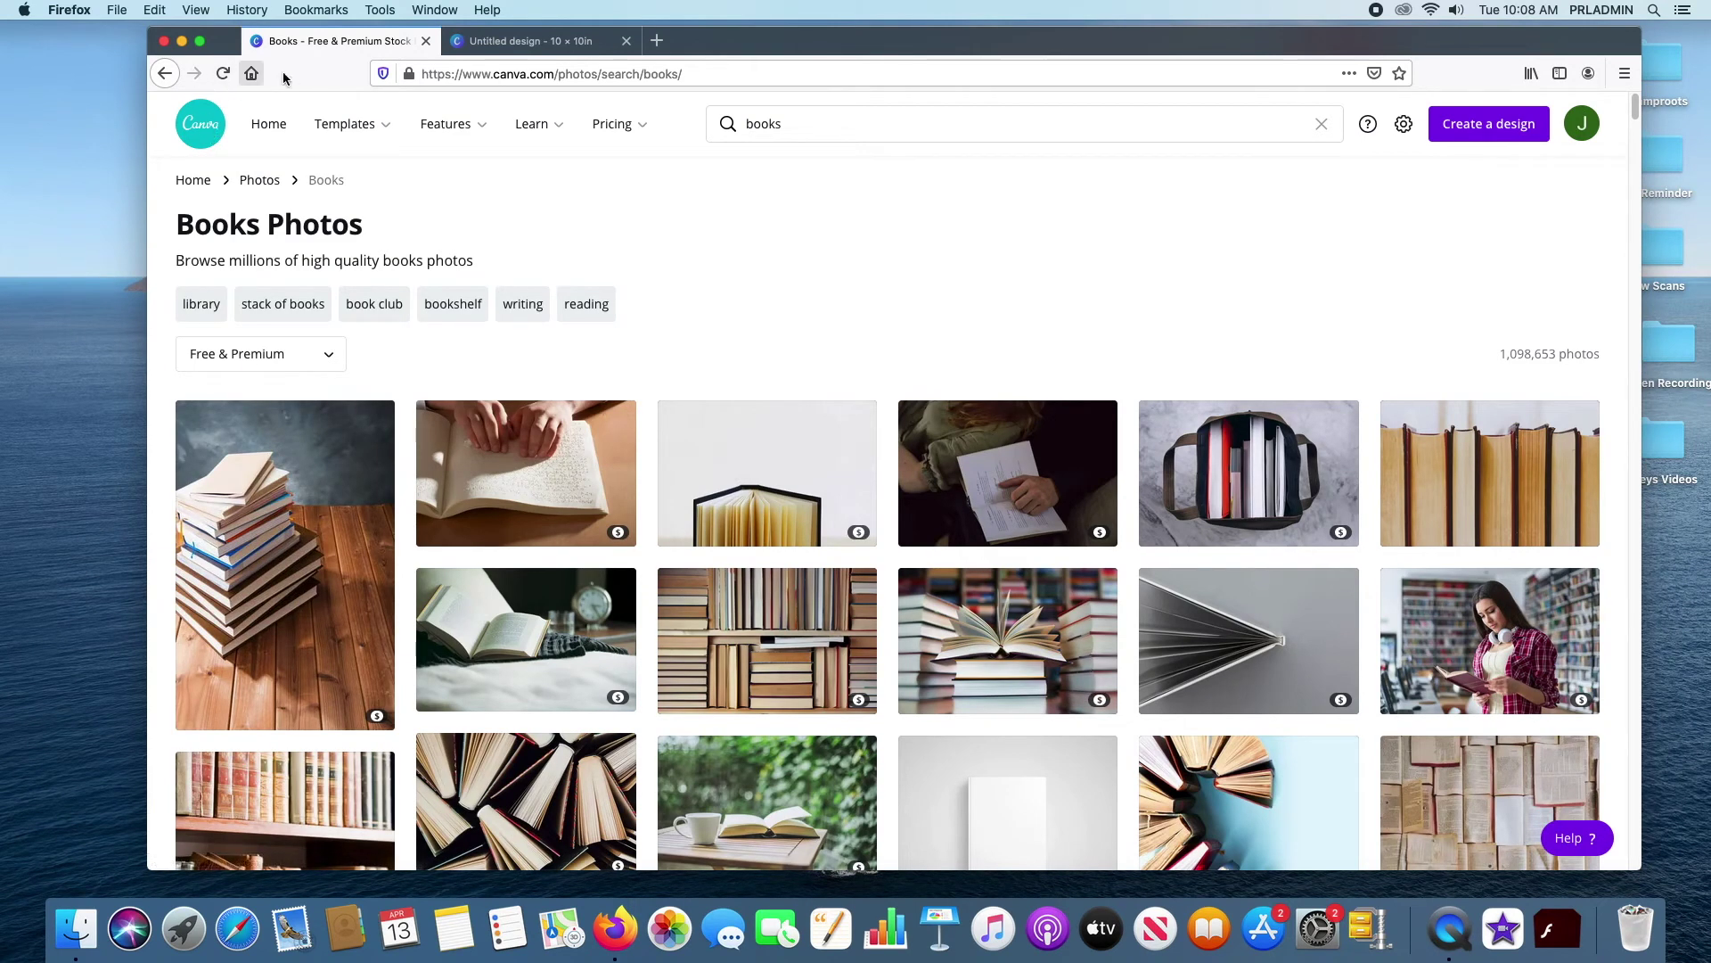
Go from the books search results to the Features overview in the top navigation bar
mouse_move(379, 125)
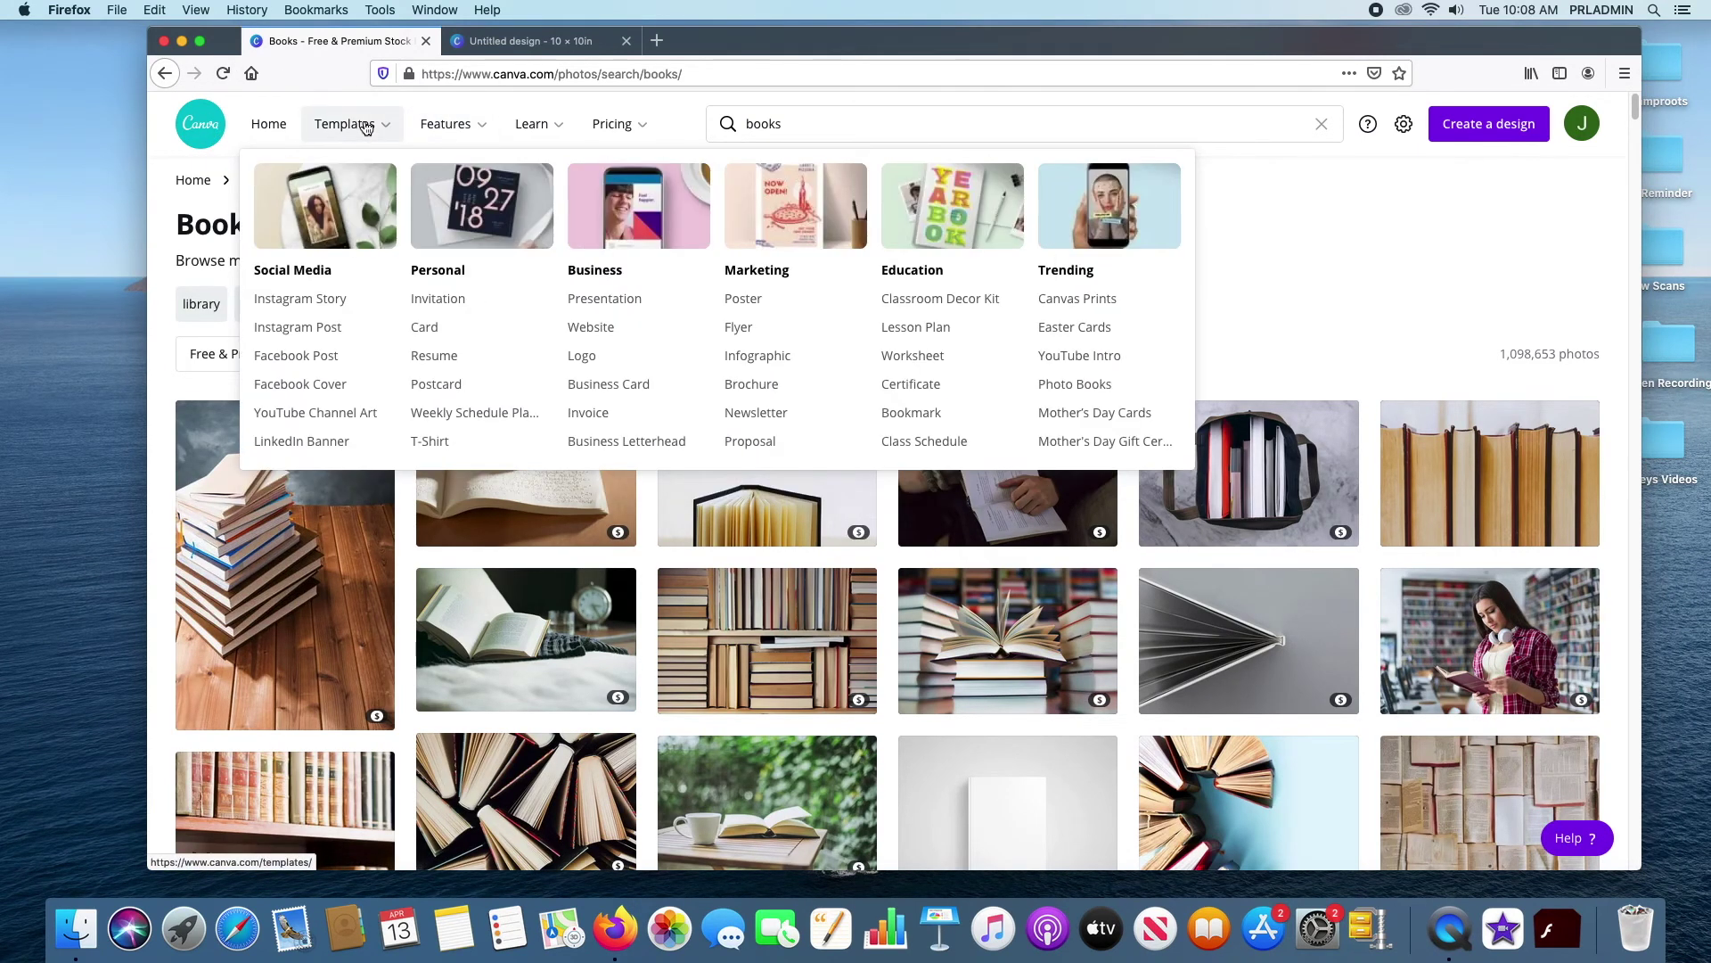
click(447, 125)
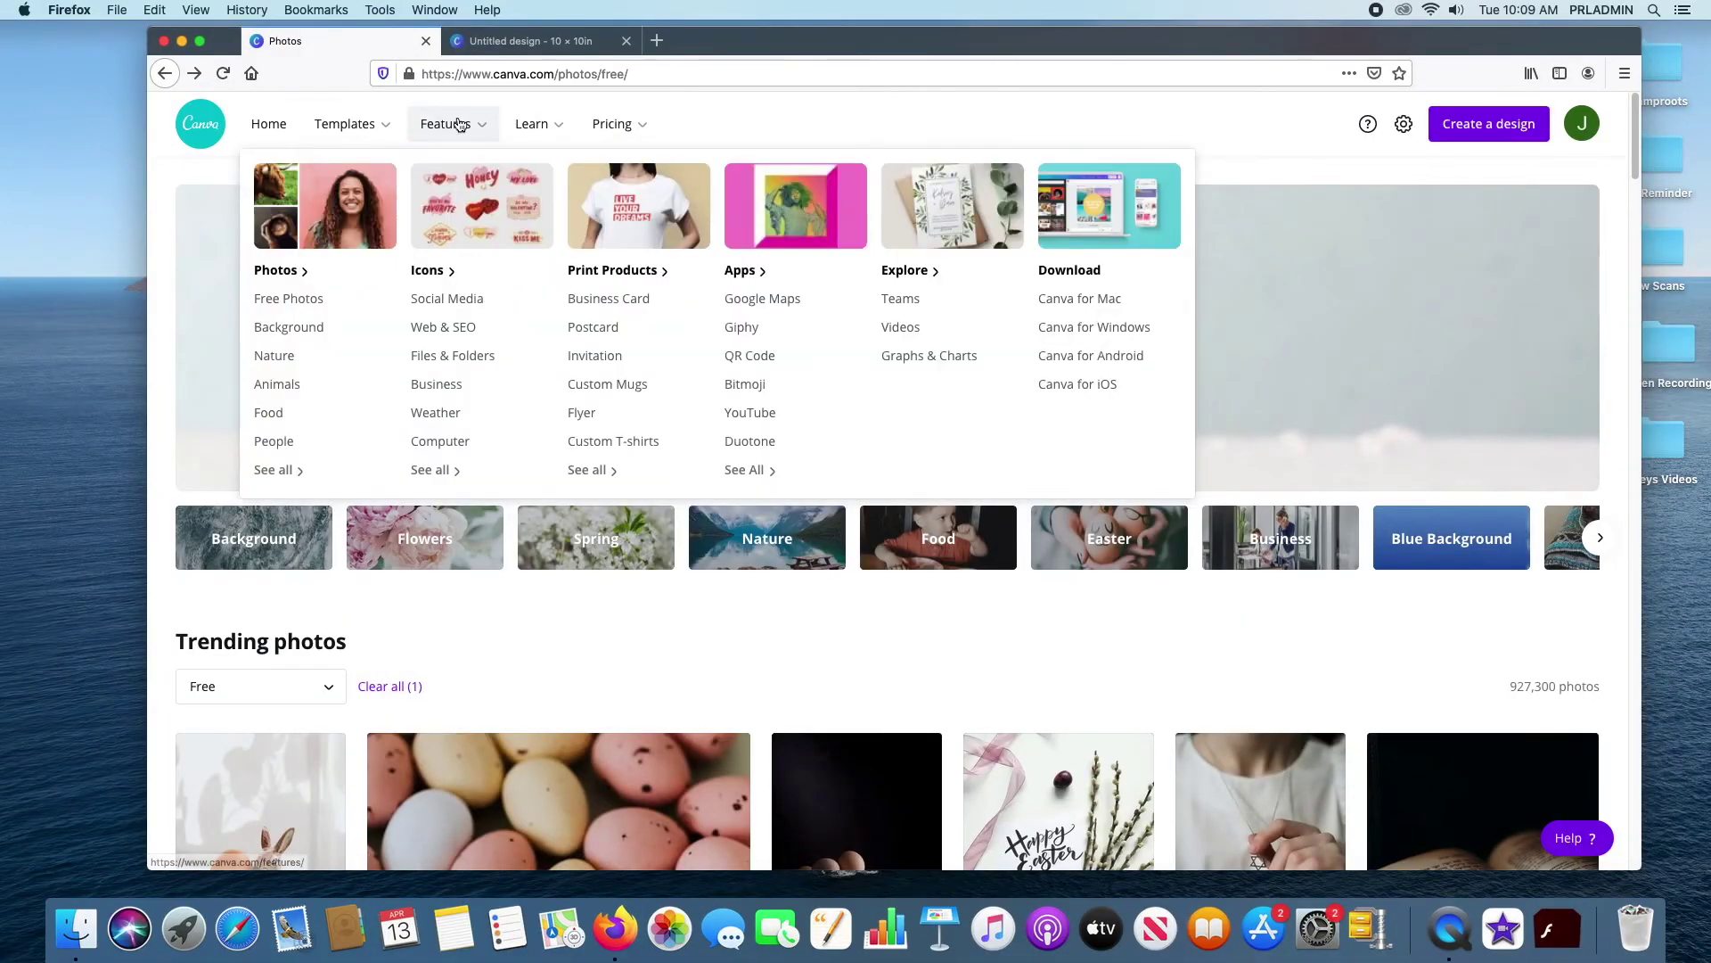
mouse_move(436, 141)
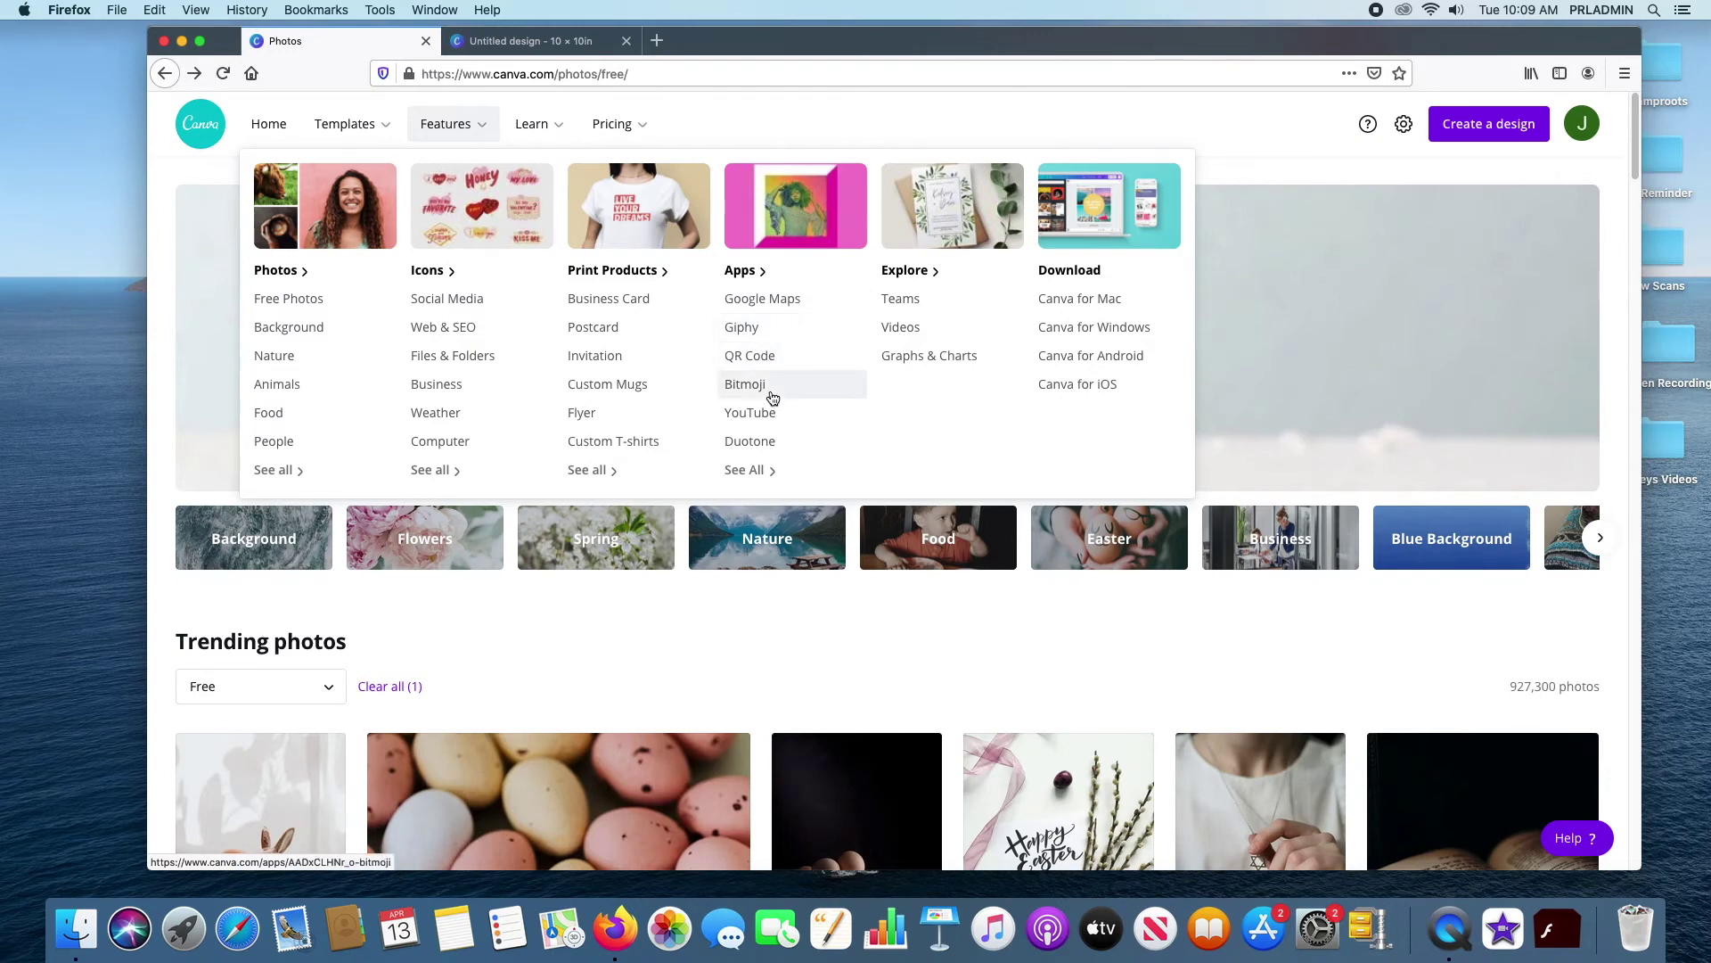
click(768, 469)
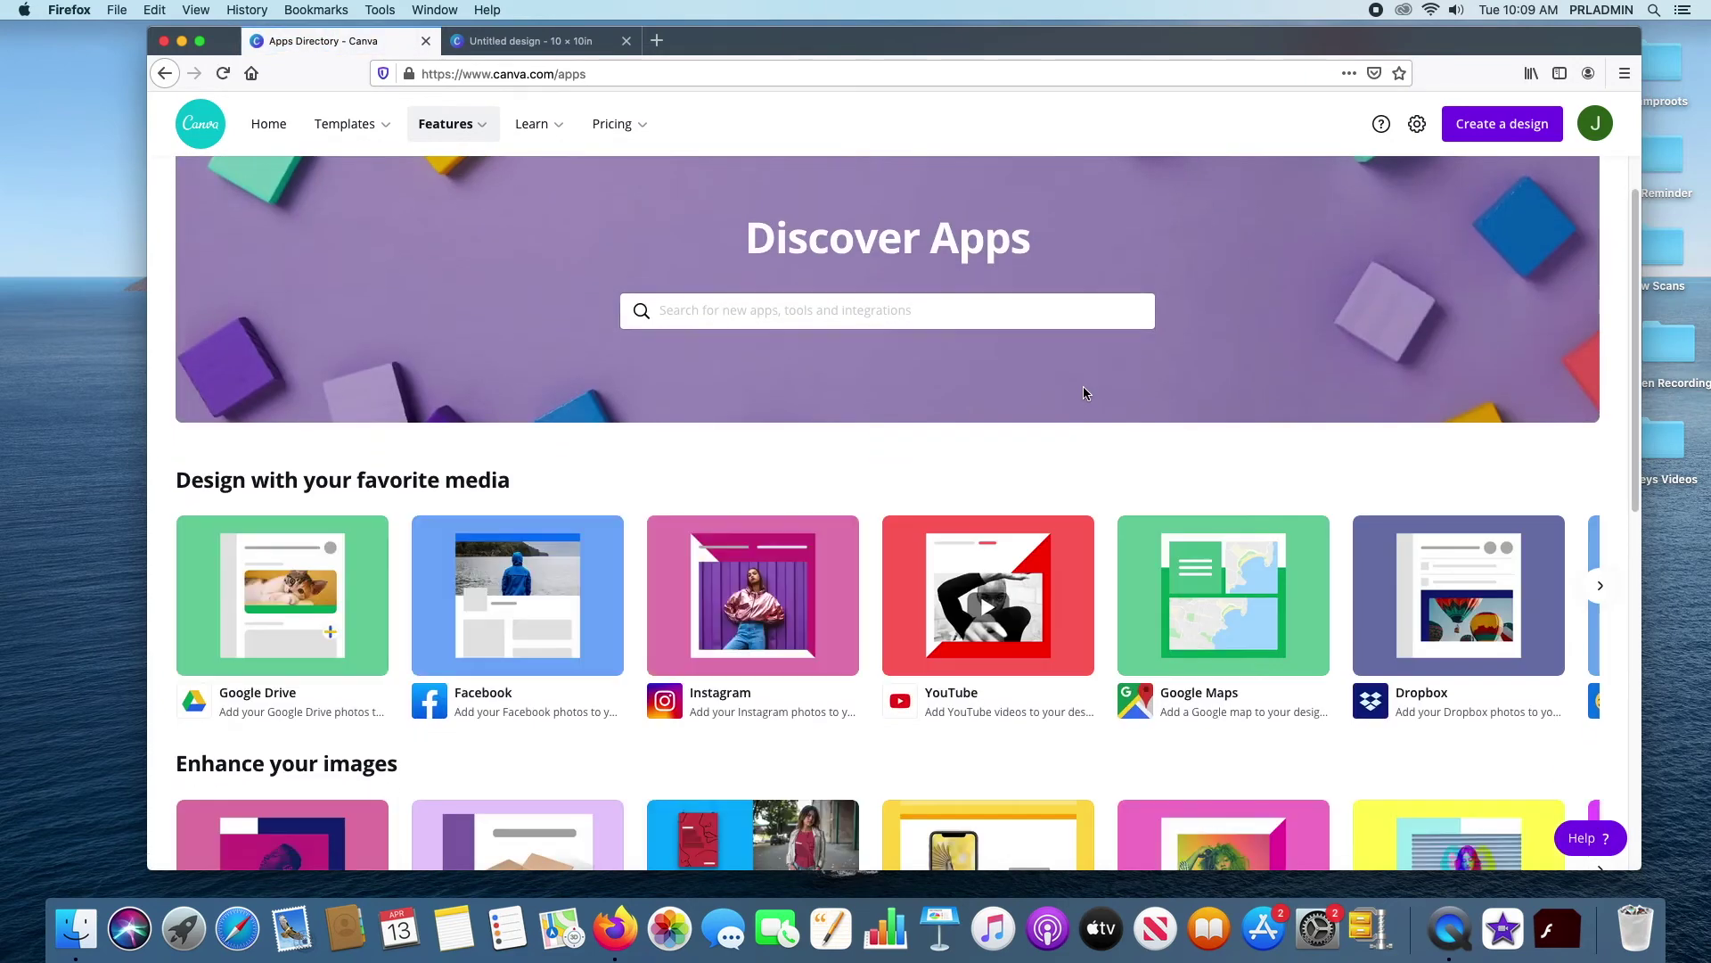
Scroll the Apps directory and page the media apps carousel right, then back left
scroll(1083, 387, down, 5)
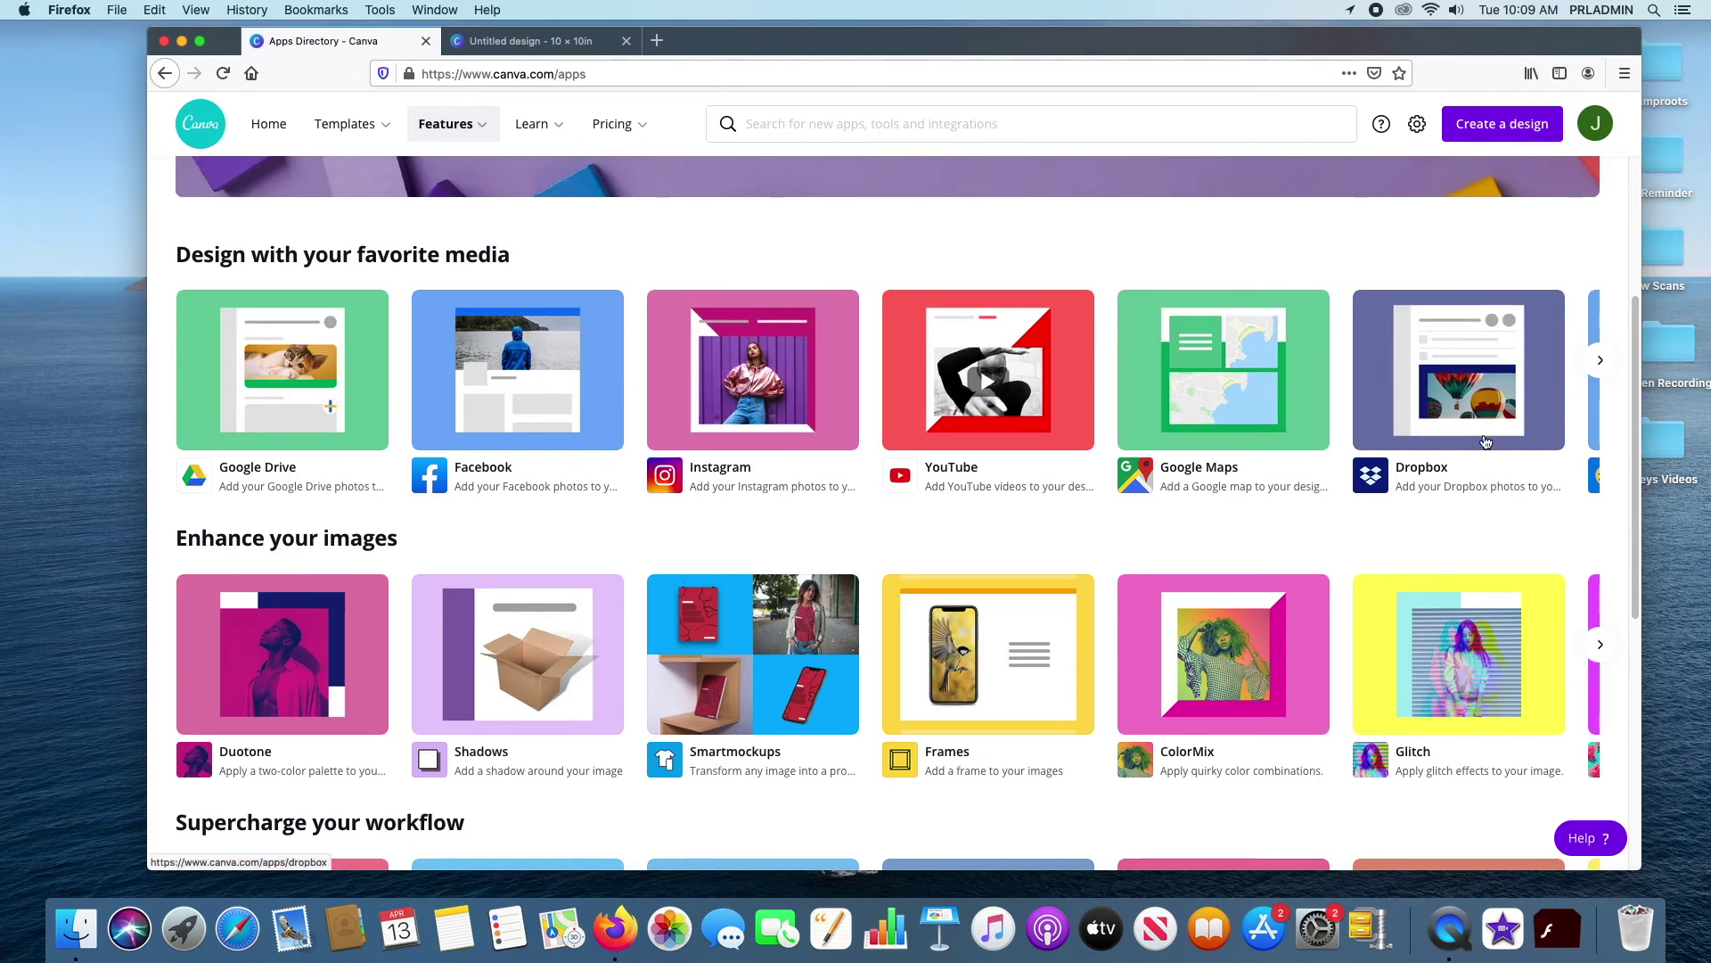
click(1600, 362)
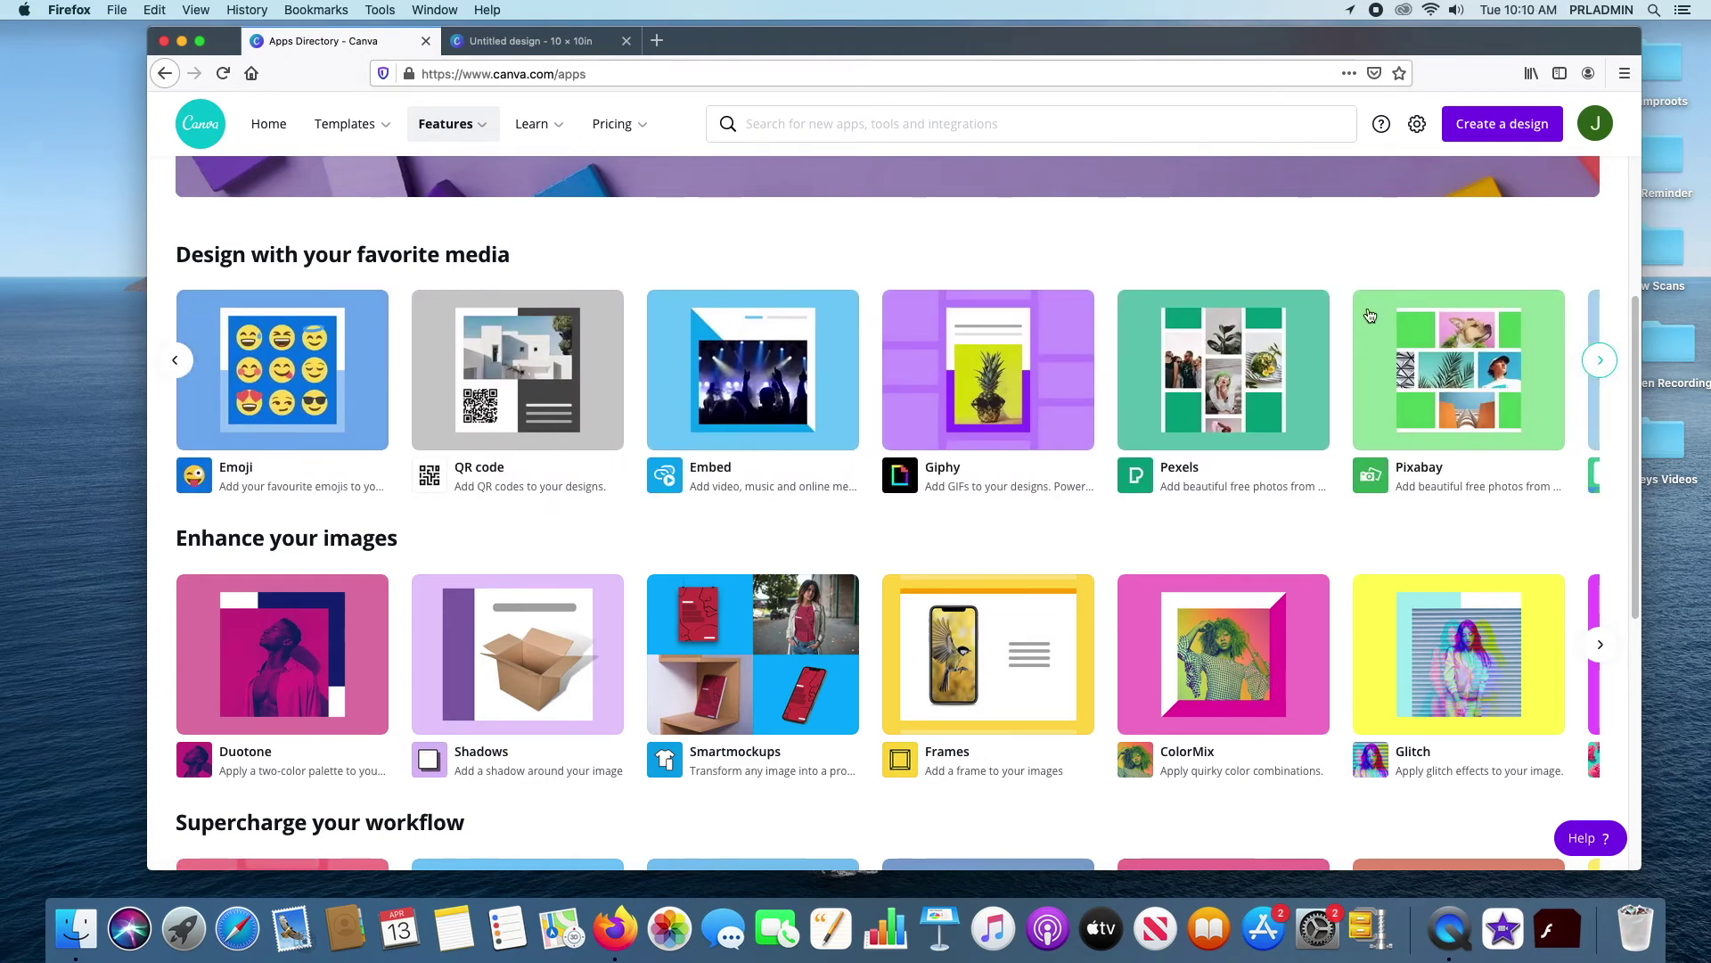
click(176, 360)
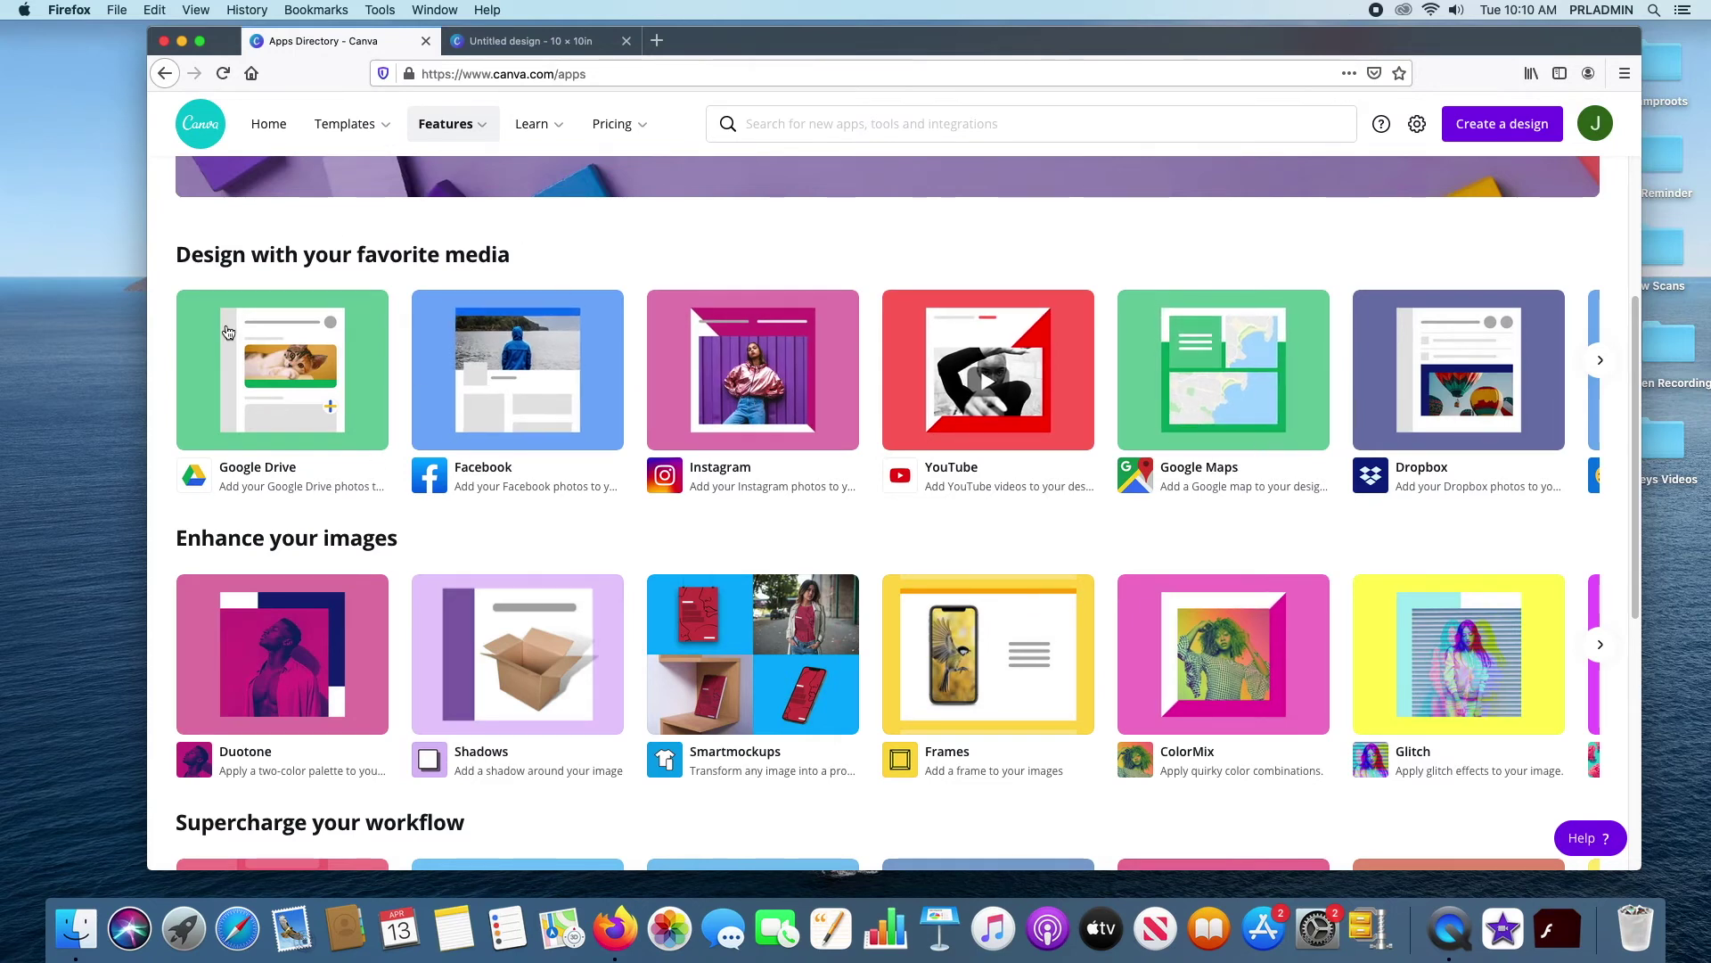
scroll(499, 224, down, 2)
scroll(469, 221, up, 4)
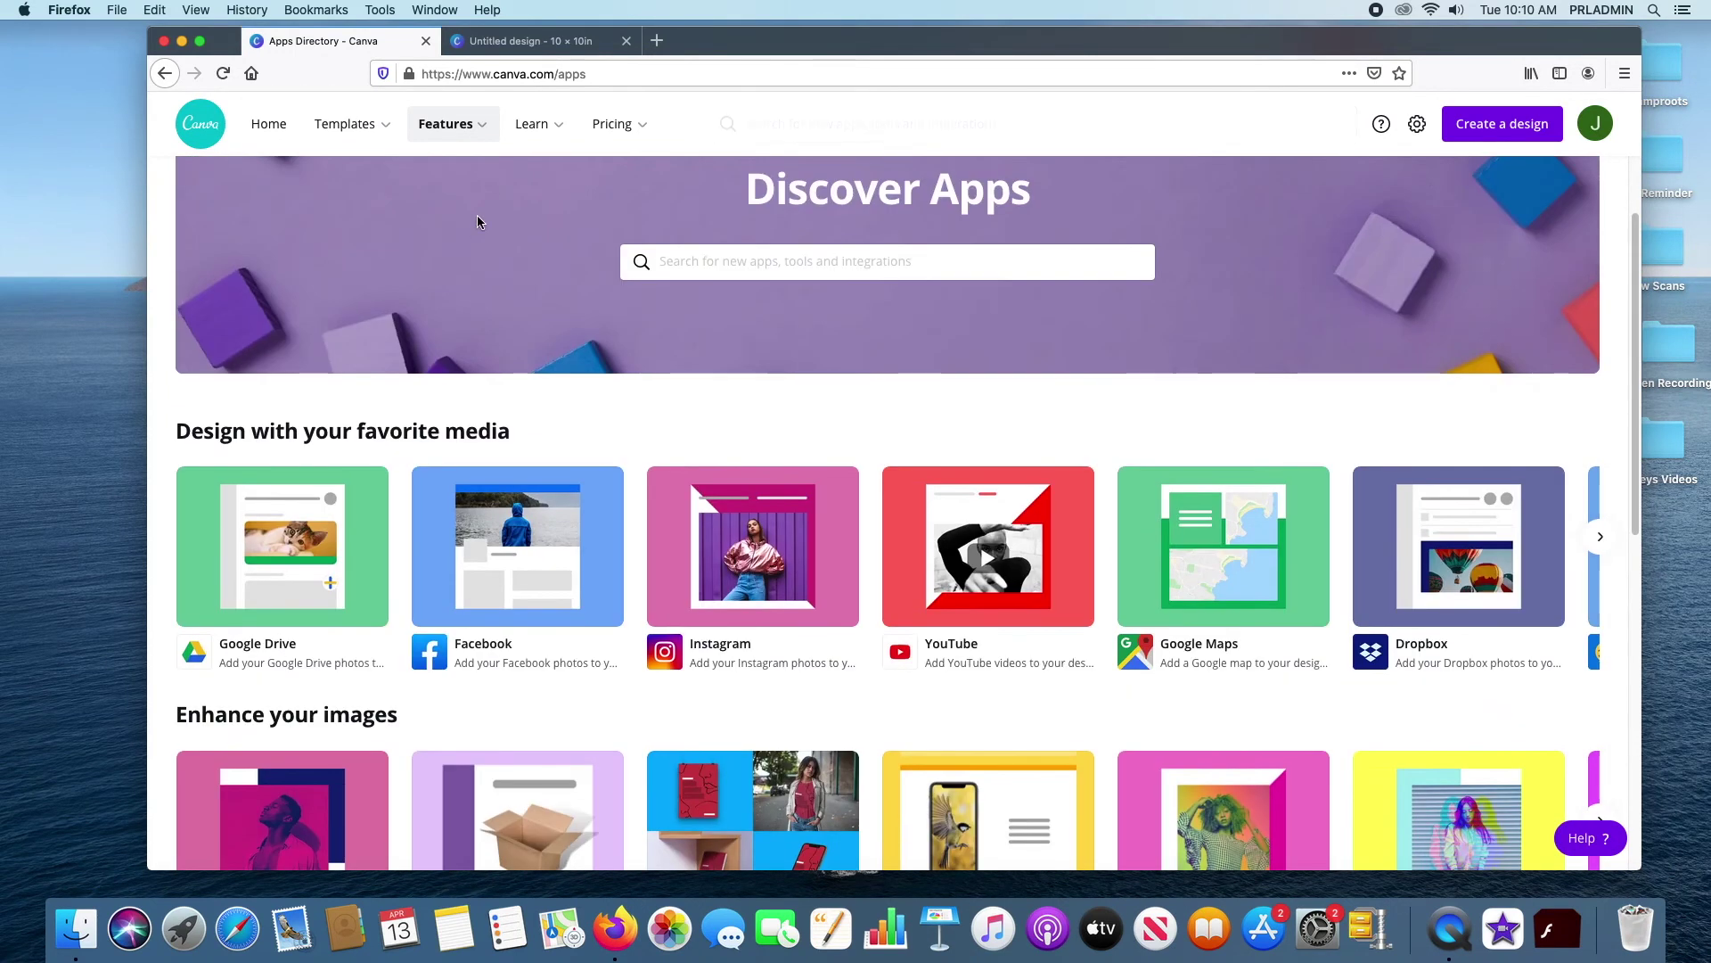
mouse_move(611, 124)
mouse_move(479, 130)
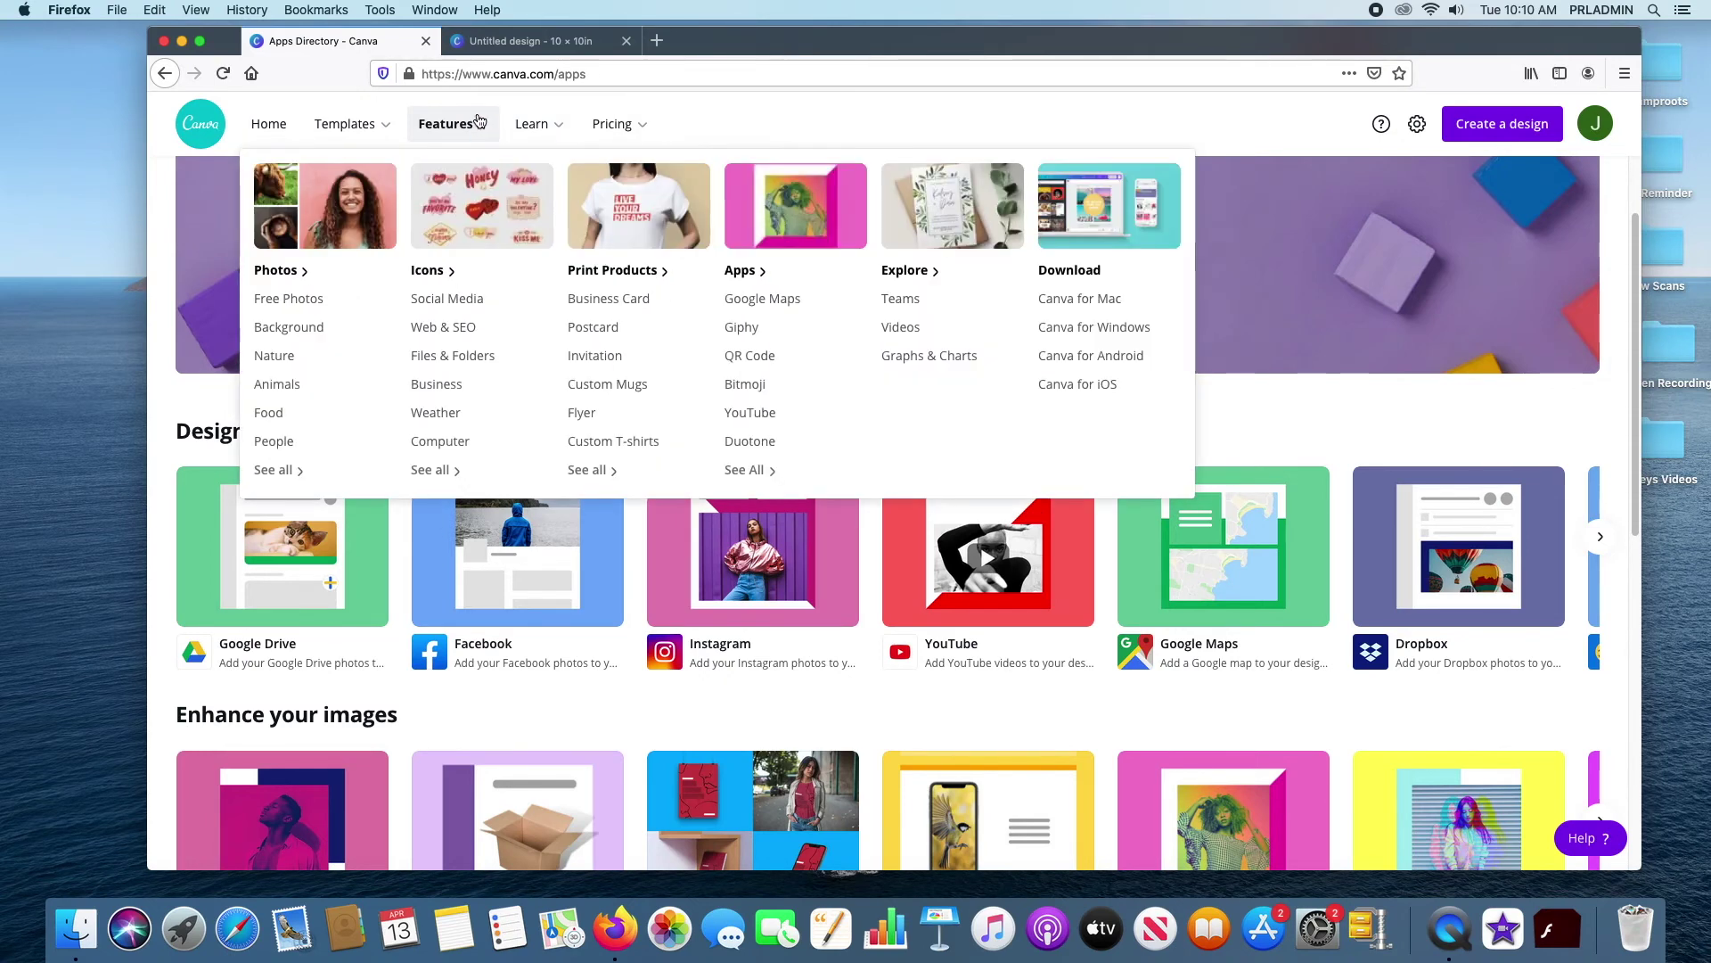
mouse_move(541, 131)
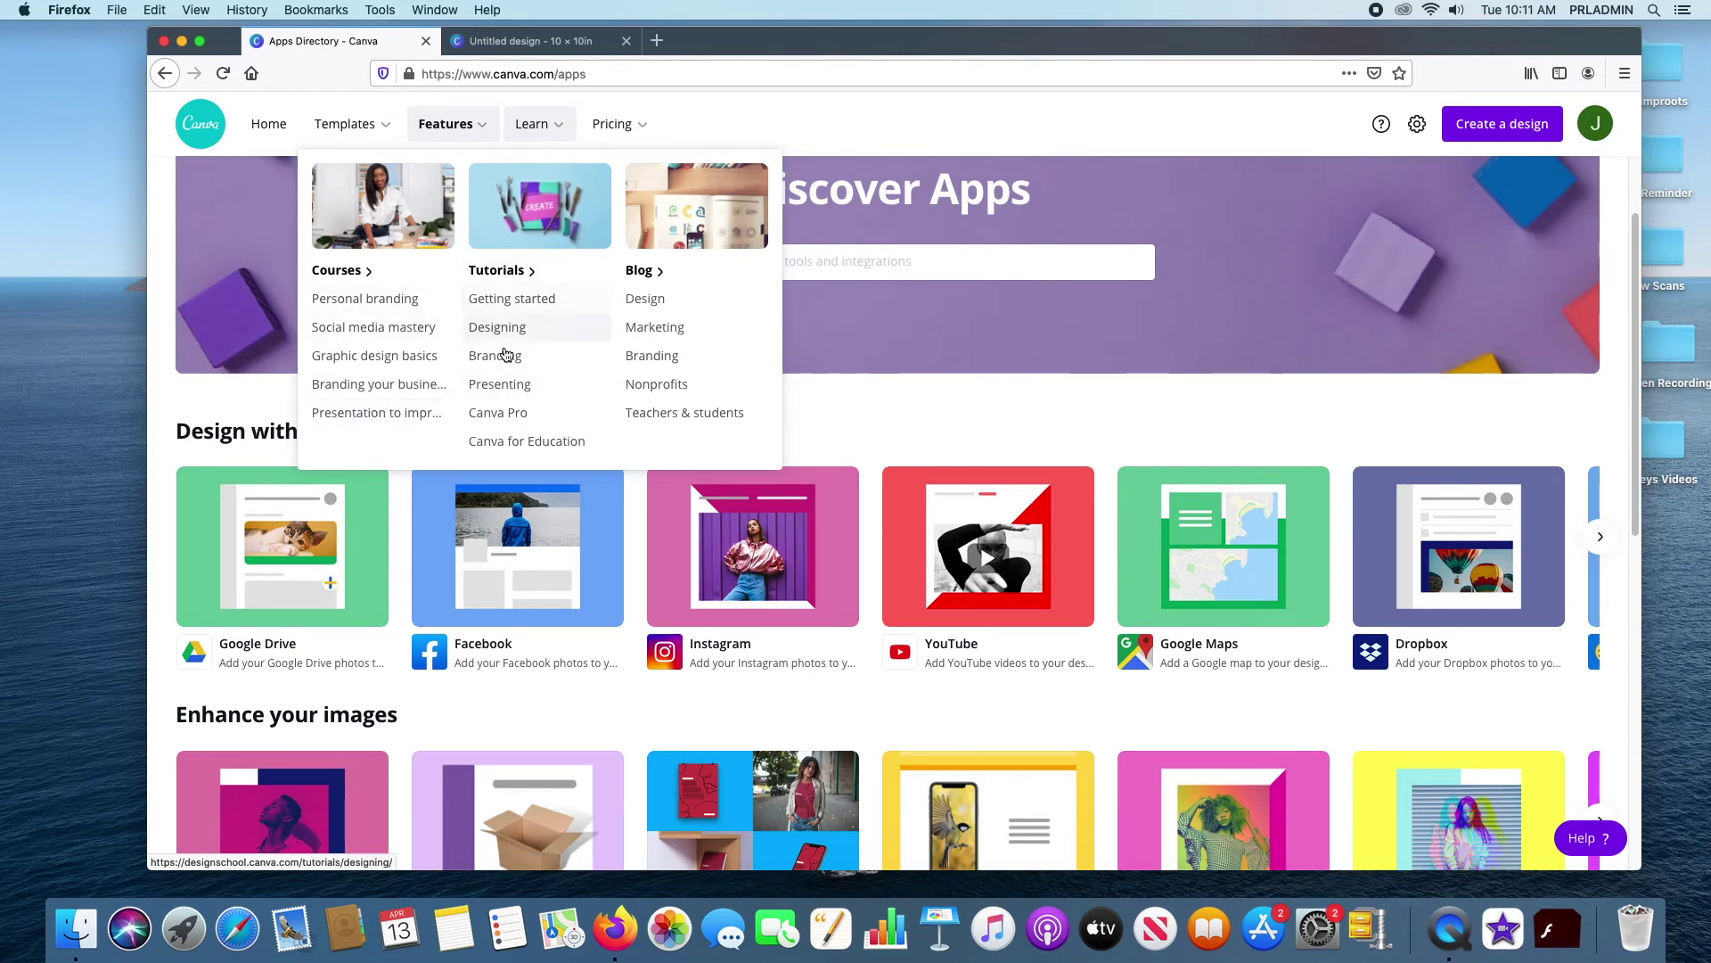
click(368, 277)
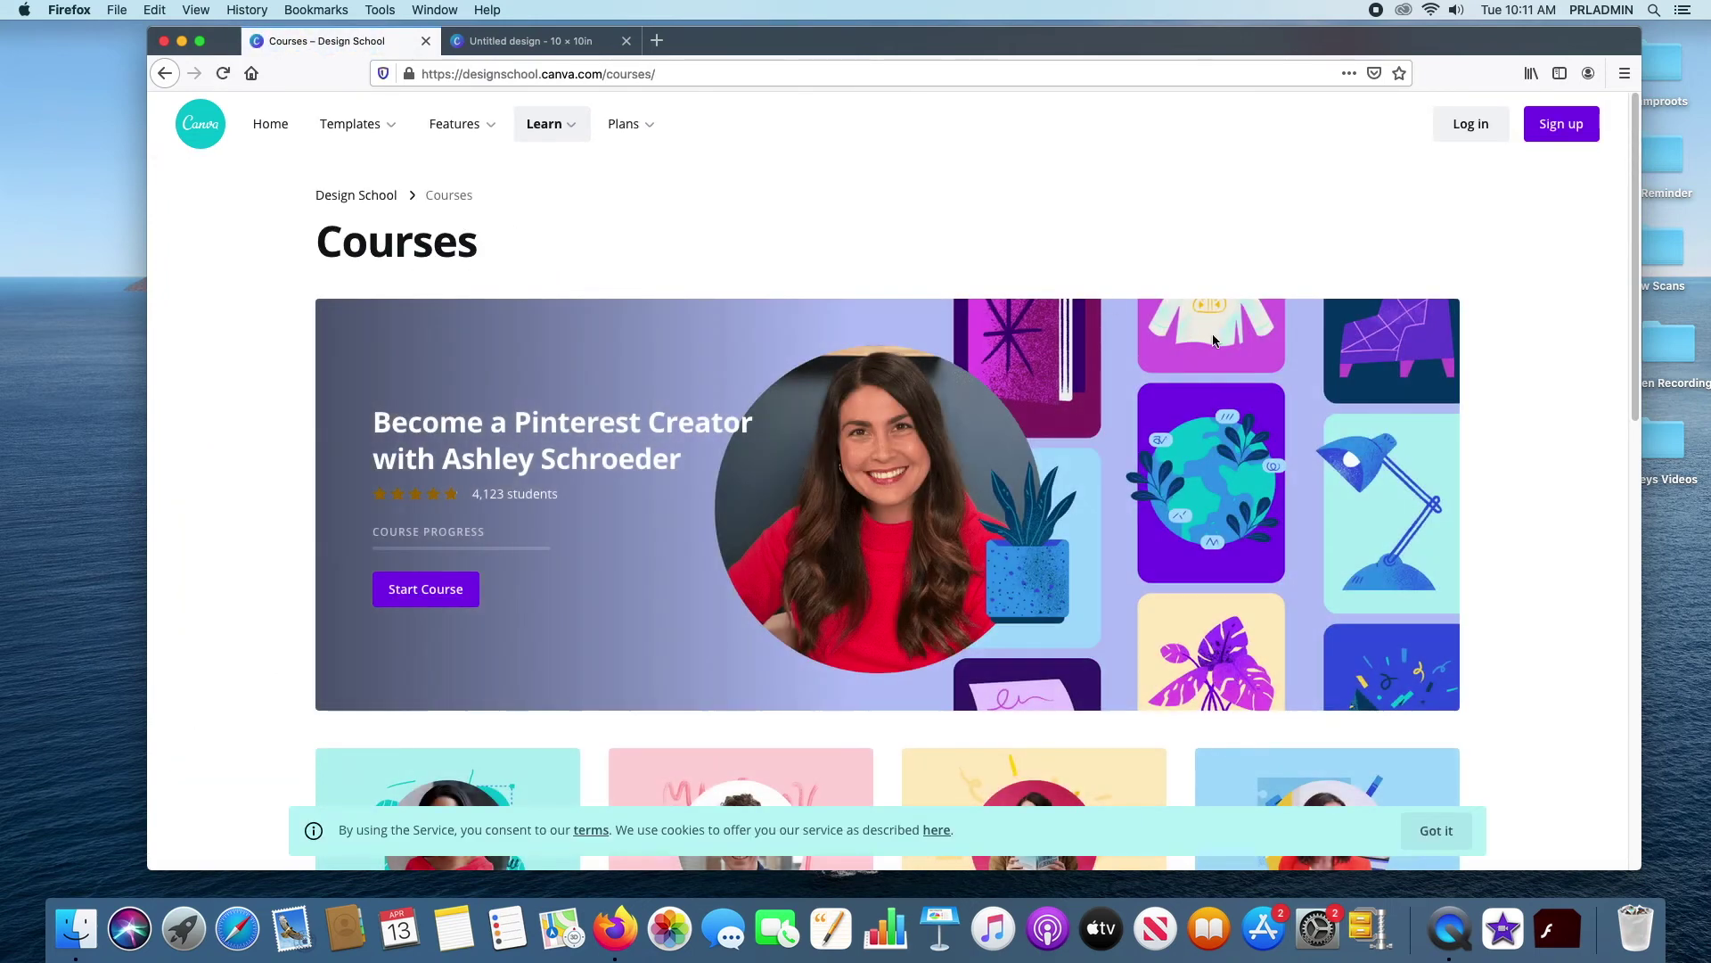
scroll(1212, 342, down, 5)
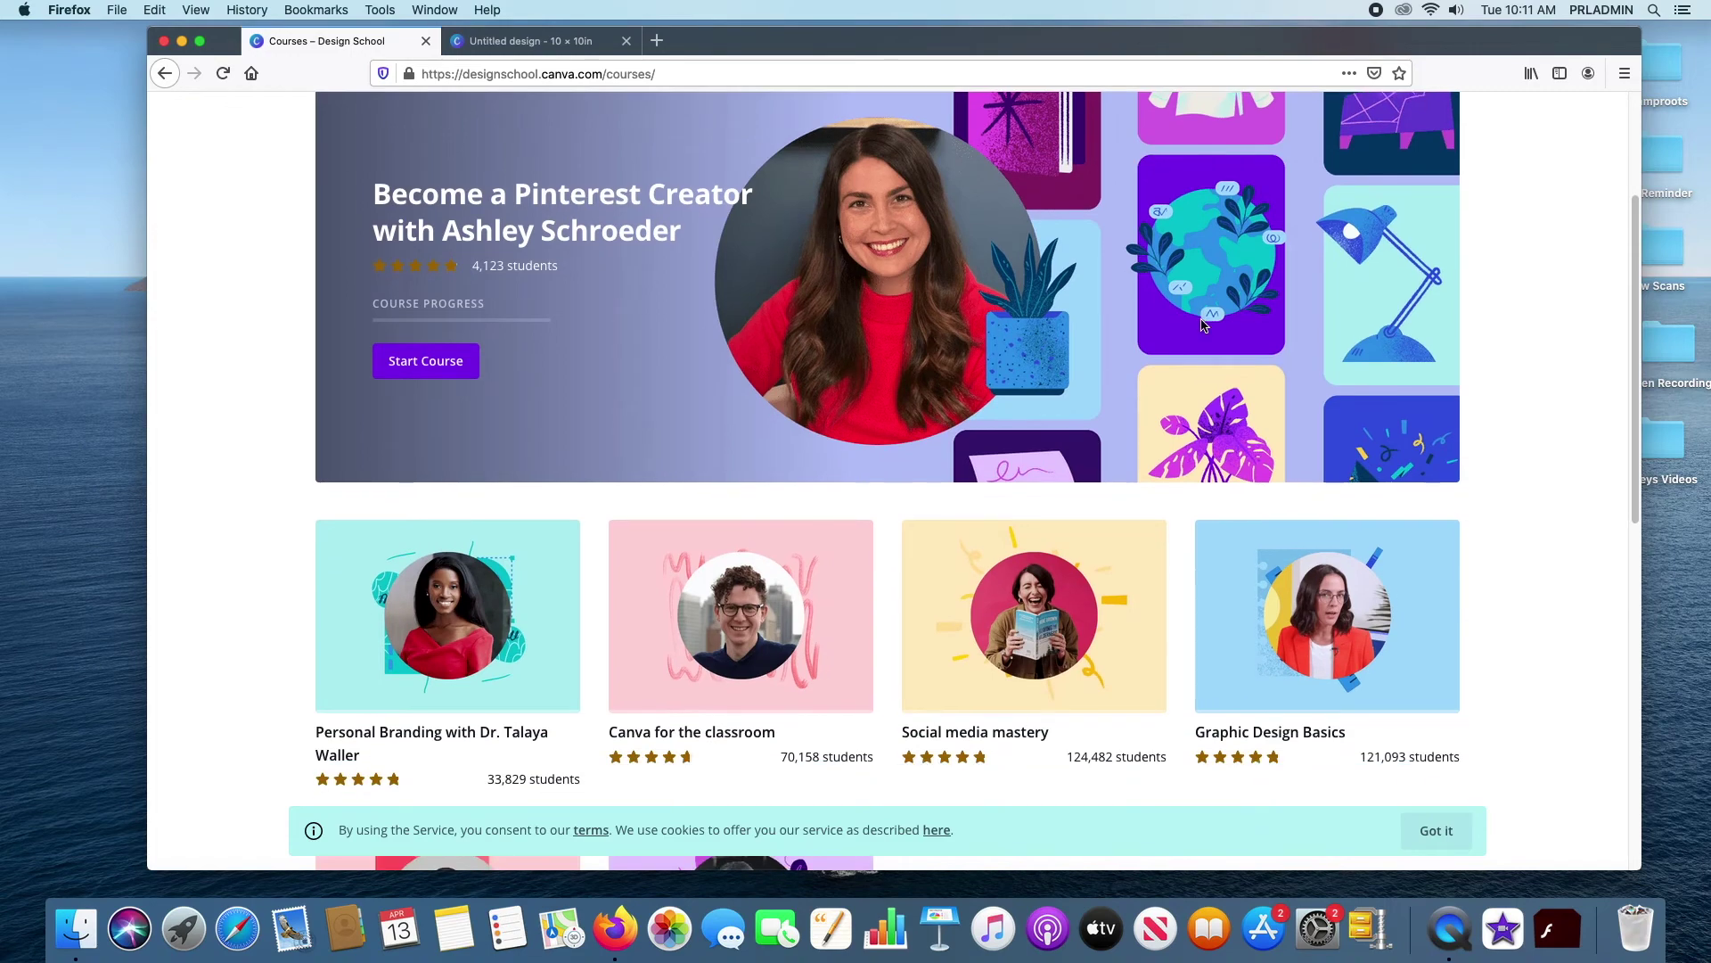
scroll(1201, 322, down, 10)
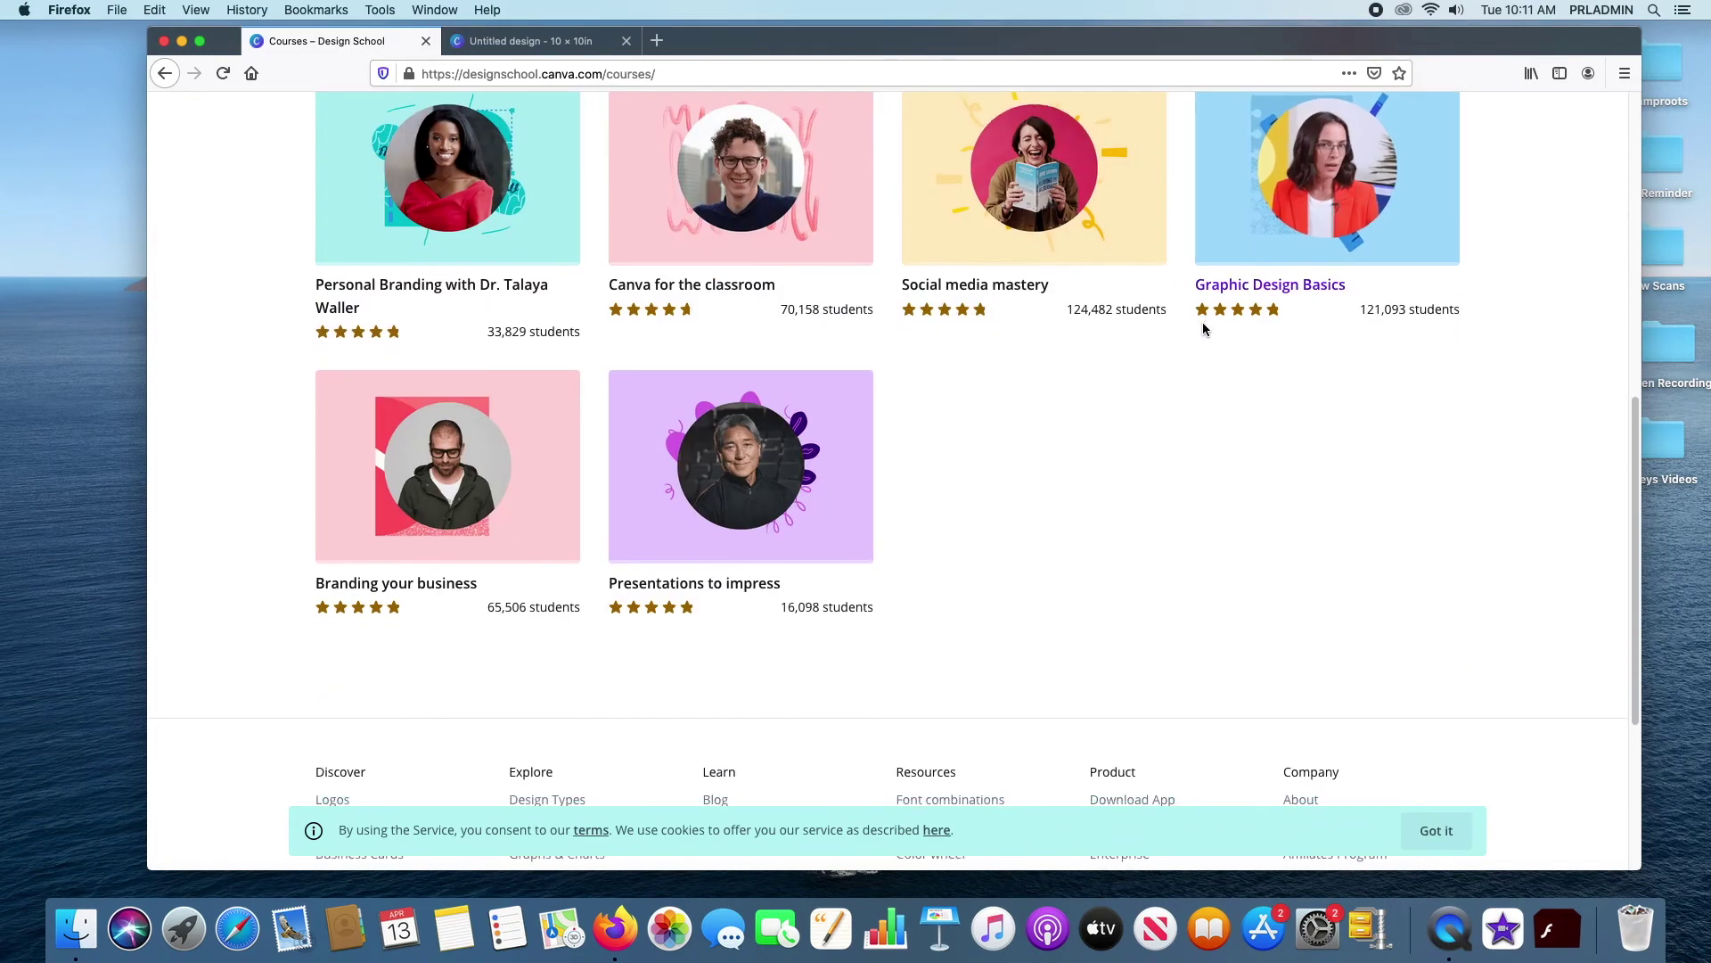
scroll(1203, 321, down, 6)
scroll(1205, 319, up, 7)
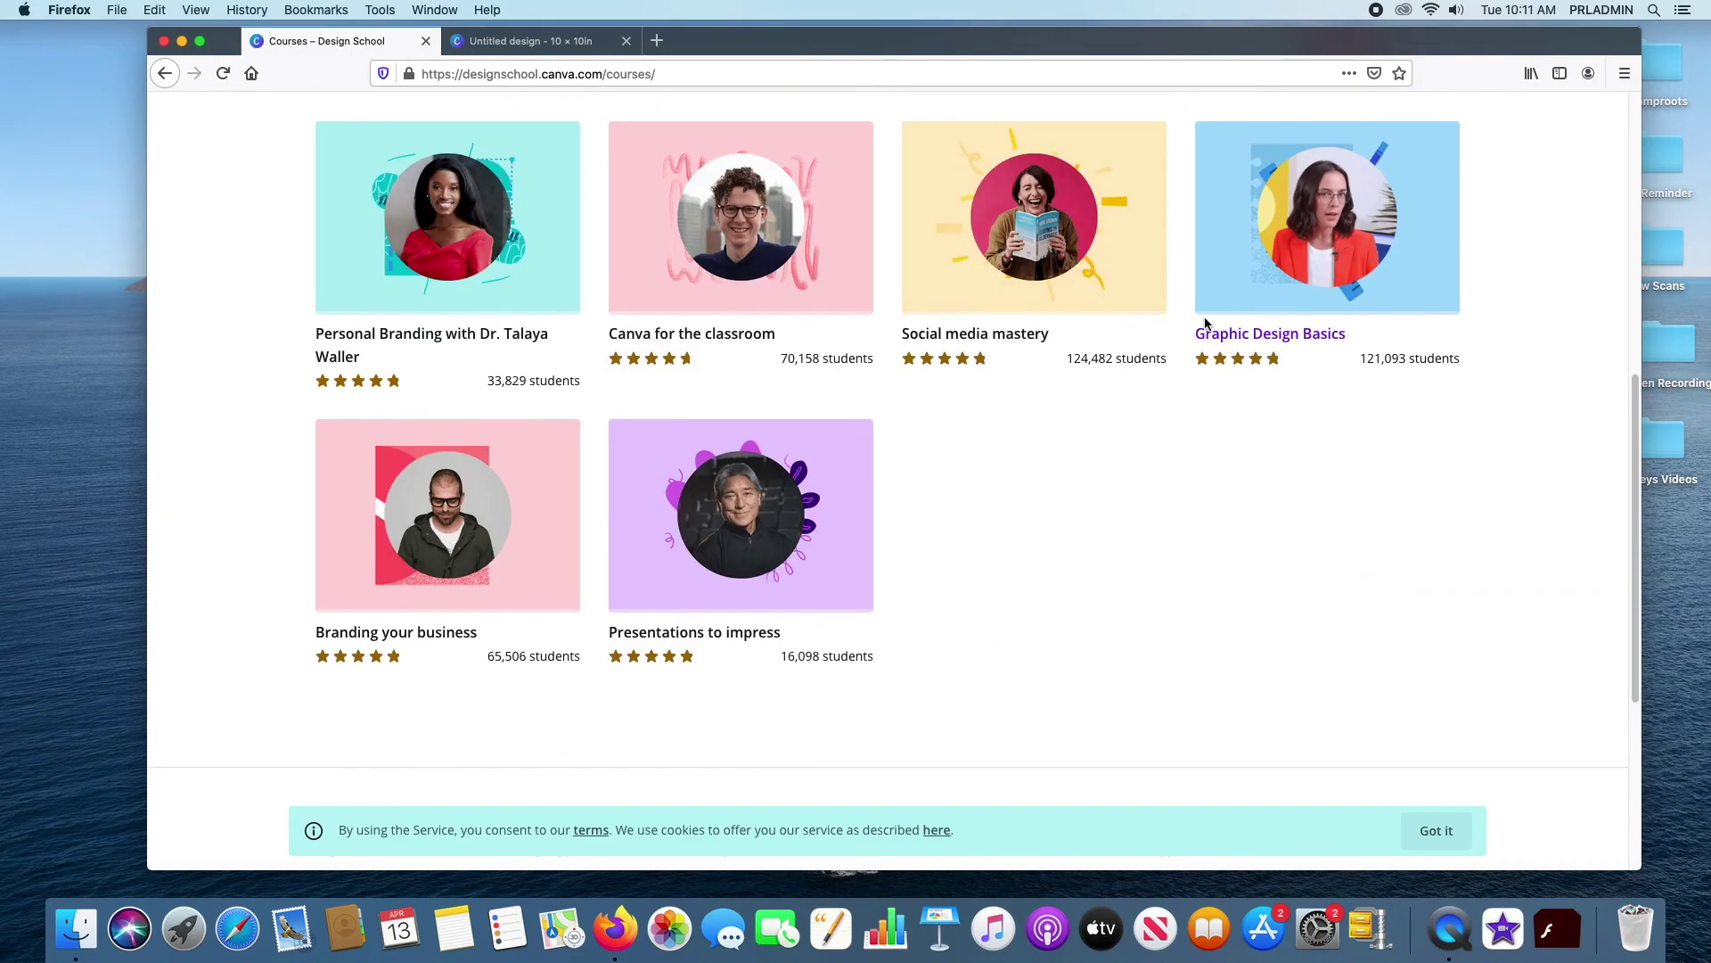
scroll(1205, 319, up, 5)
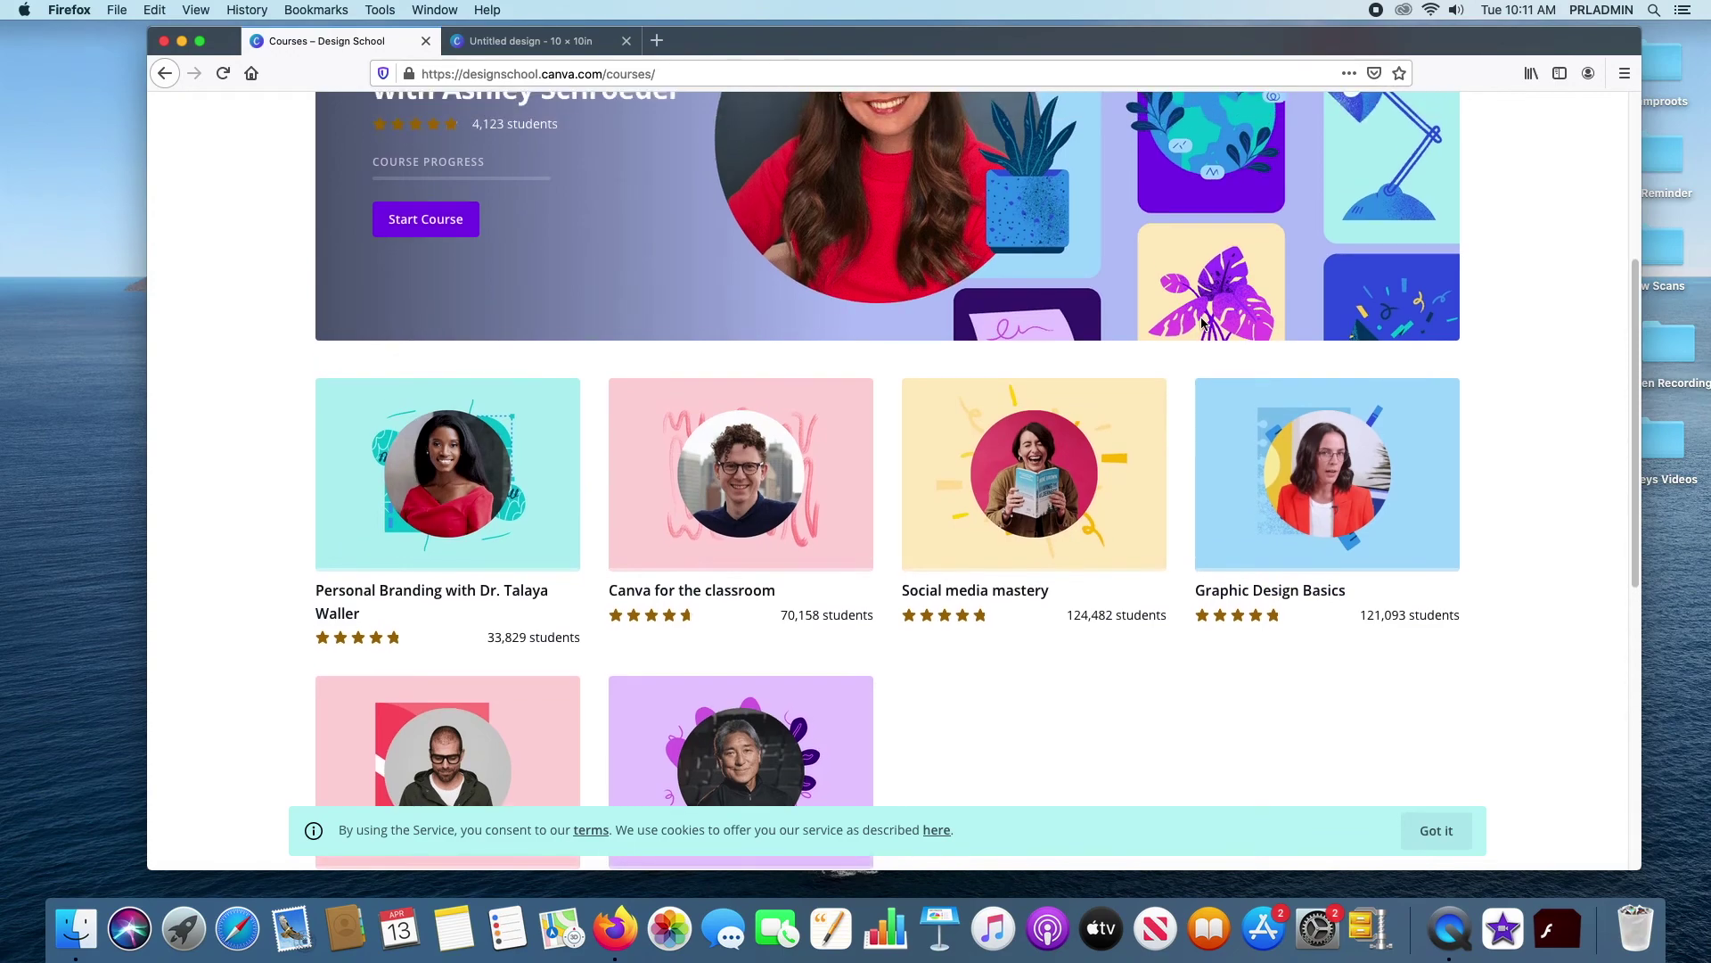
scroll(1201, 323, up, 6)
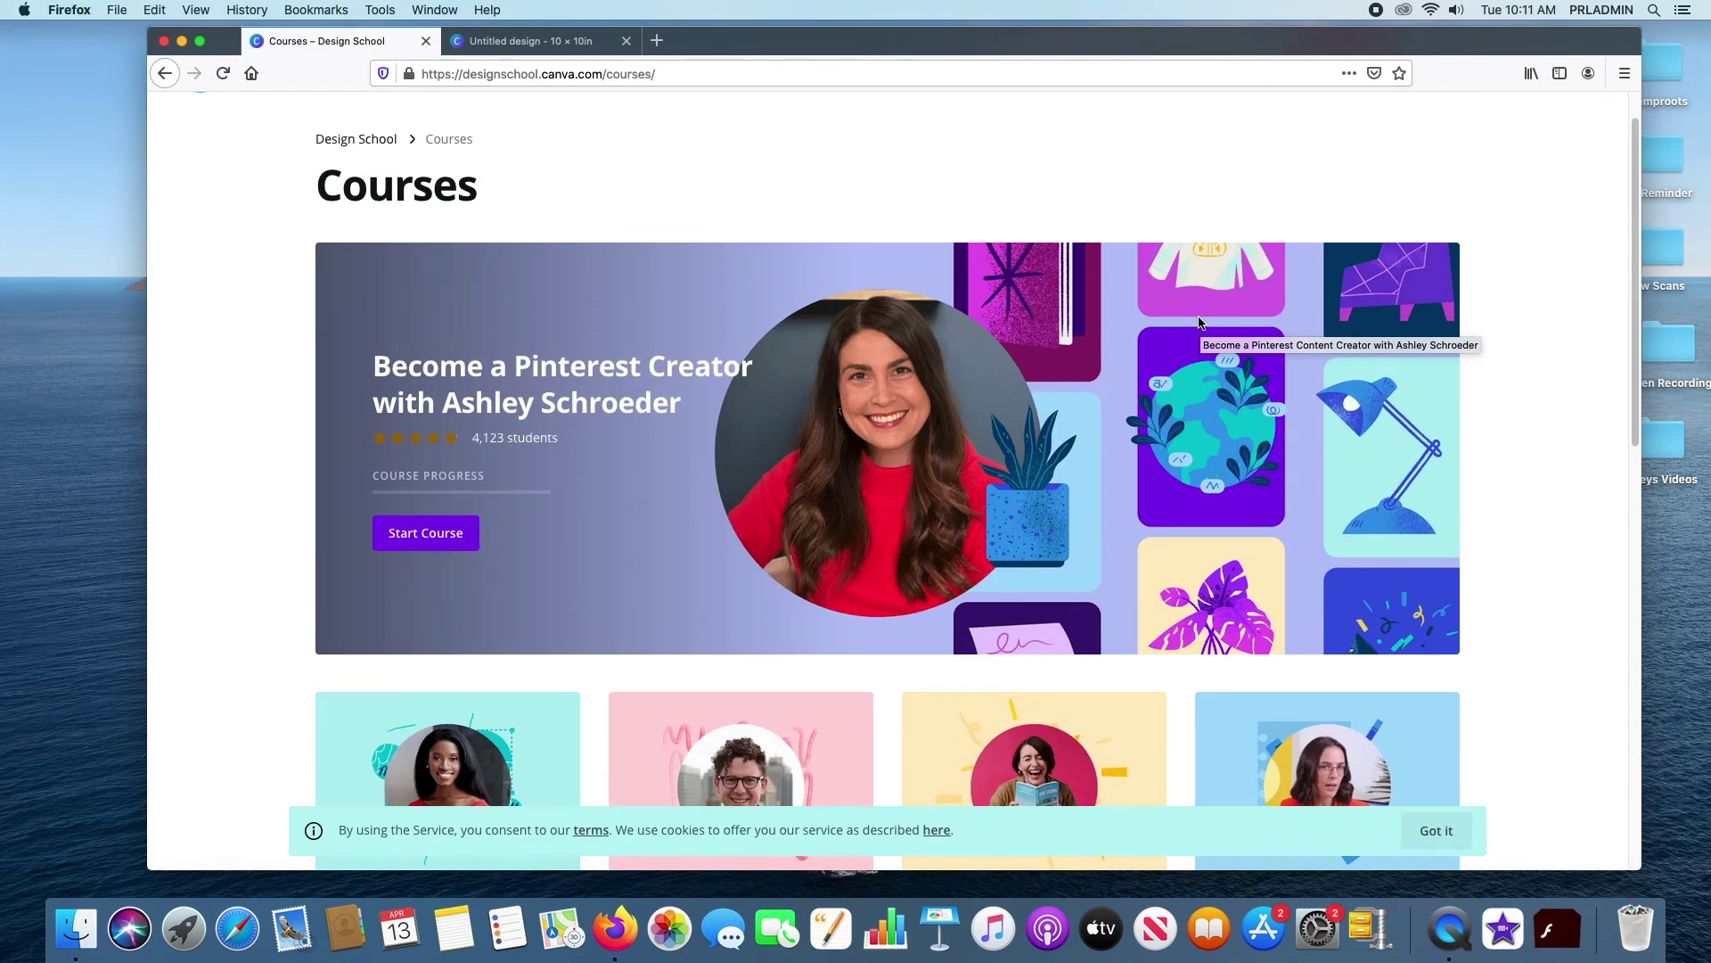
scroll(1200, 323, down, 8)
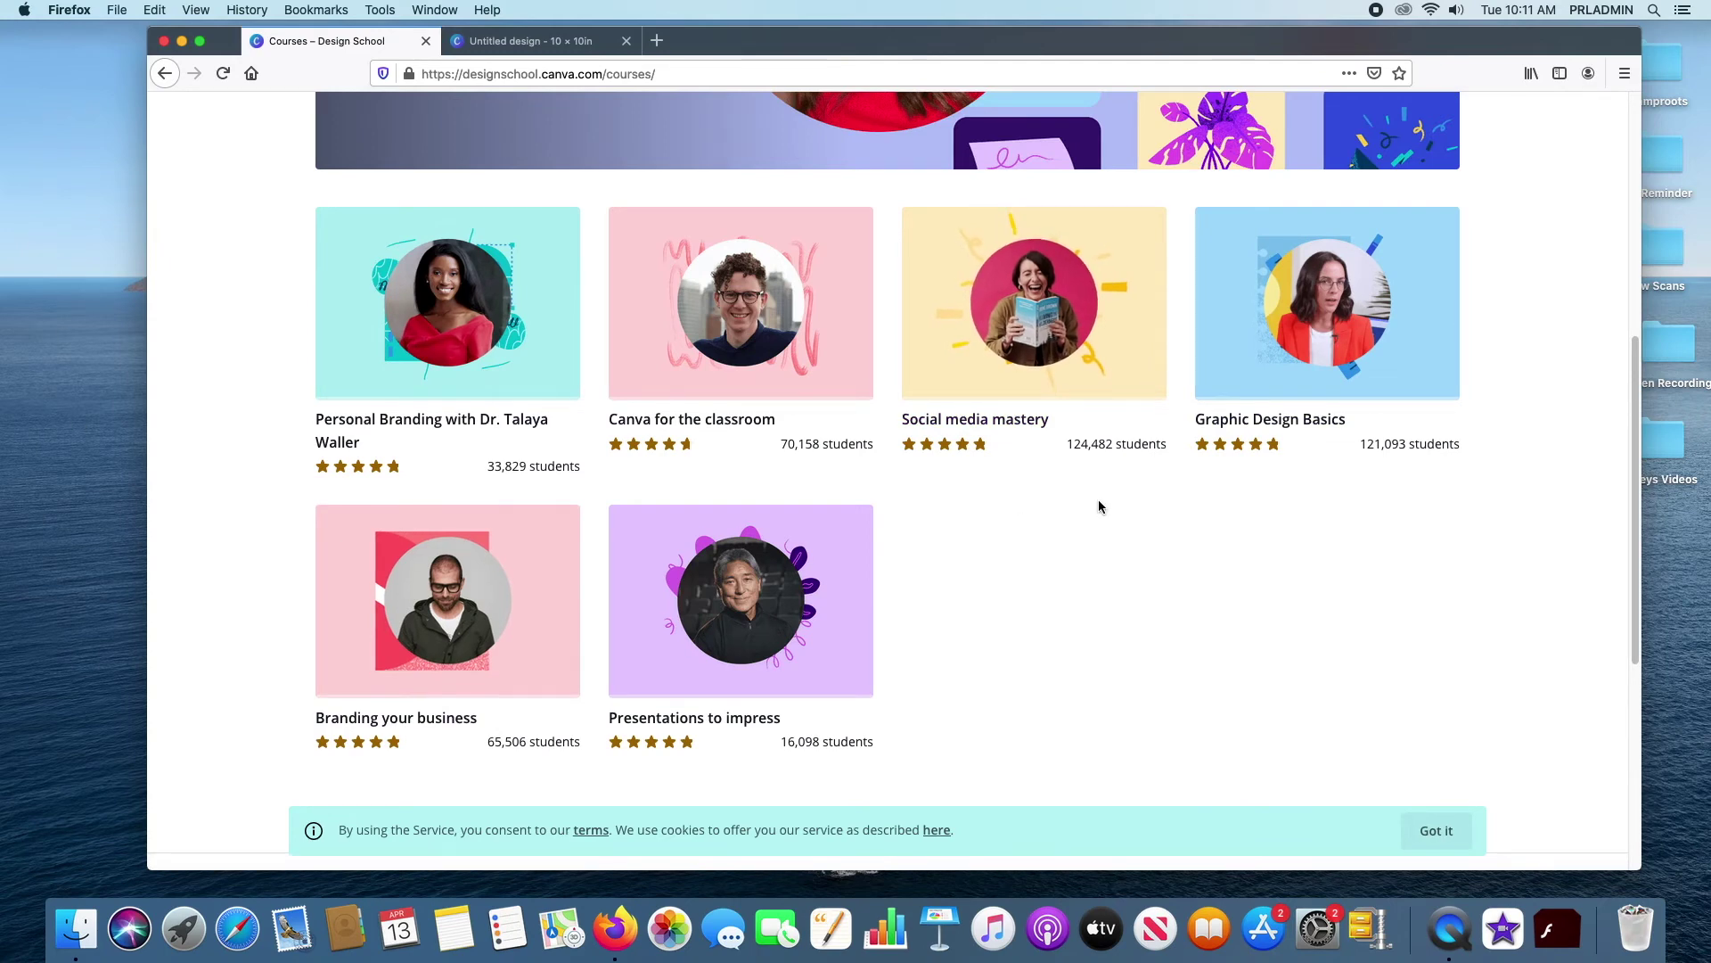
scroll(1096, 510, down, 7)
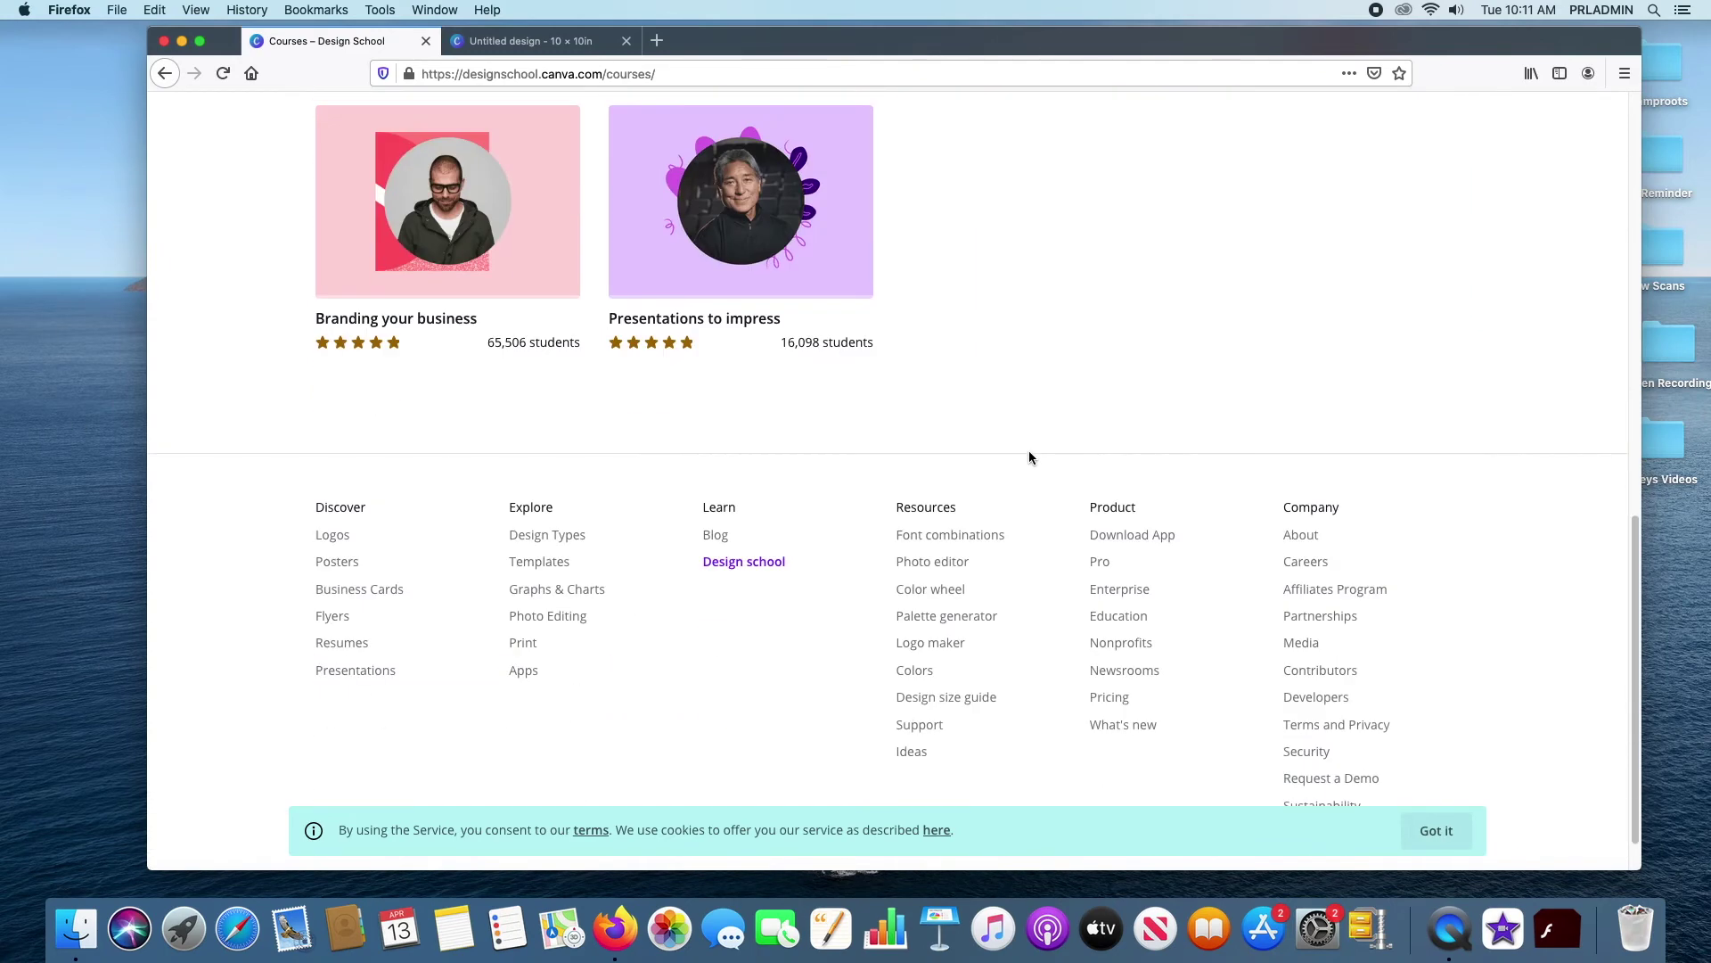
scroll(1008, 428, up, 15)
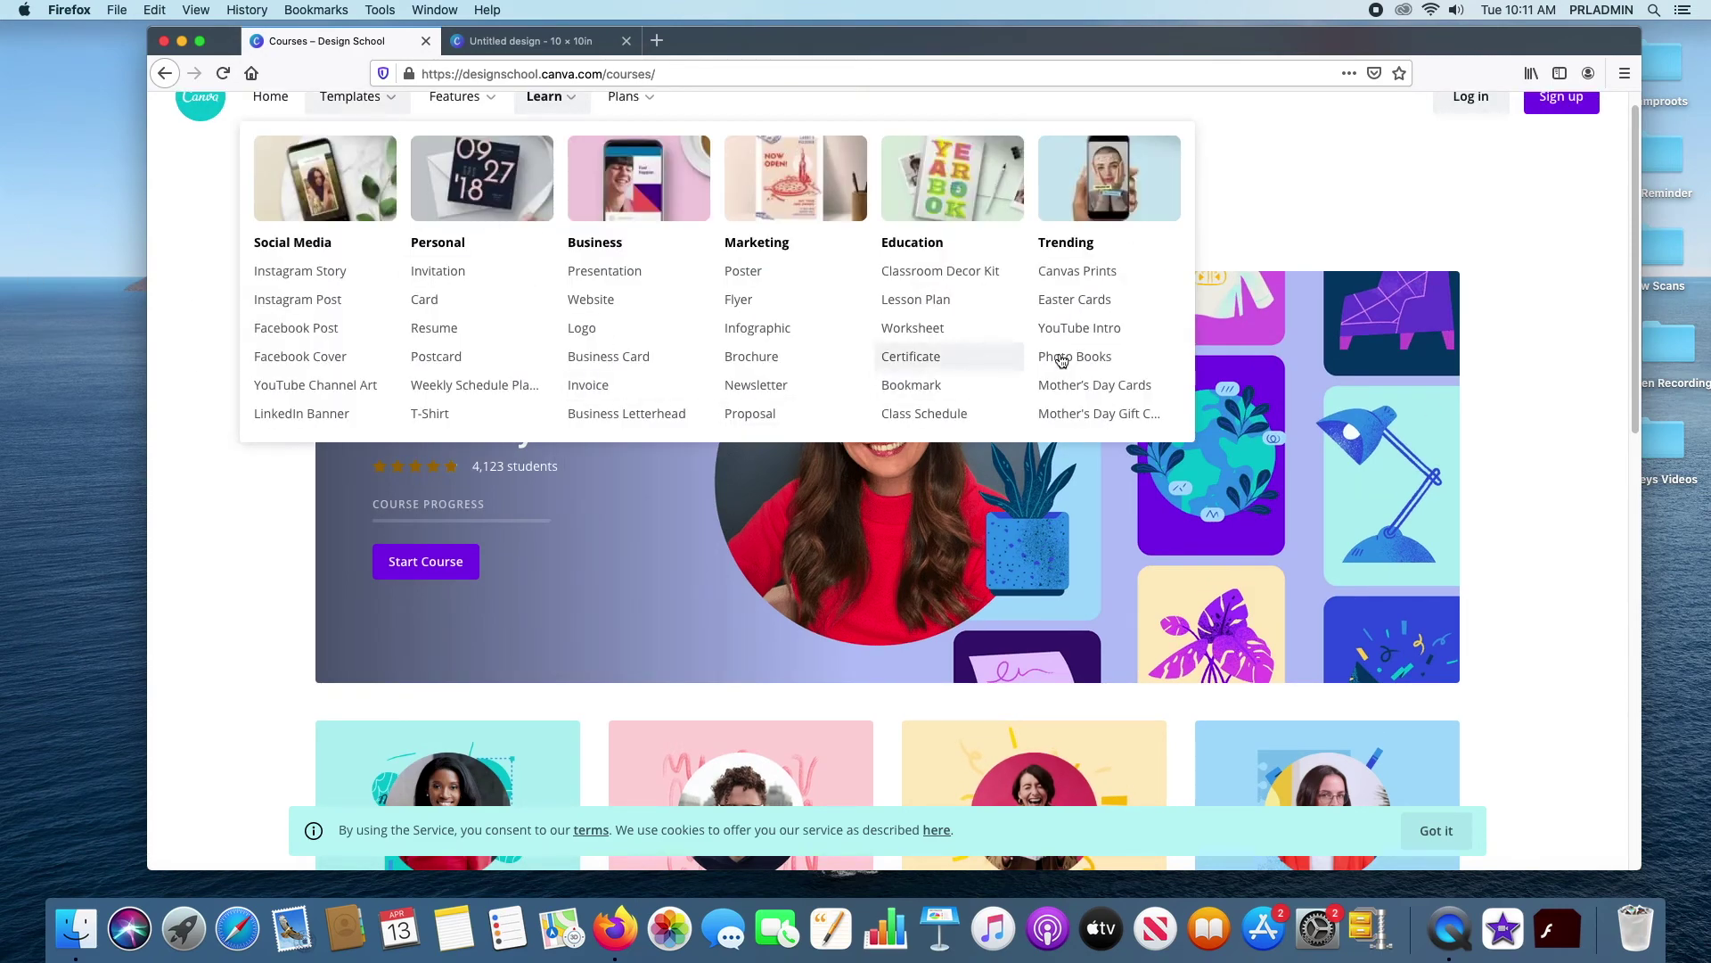
scroll(1395, 251, down, 6)
scroll(1393, 253, up, 6)
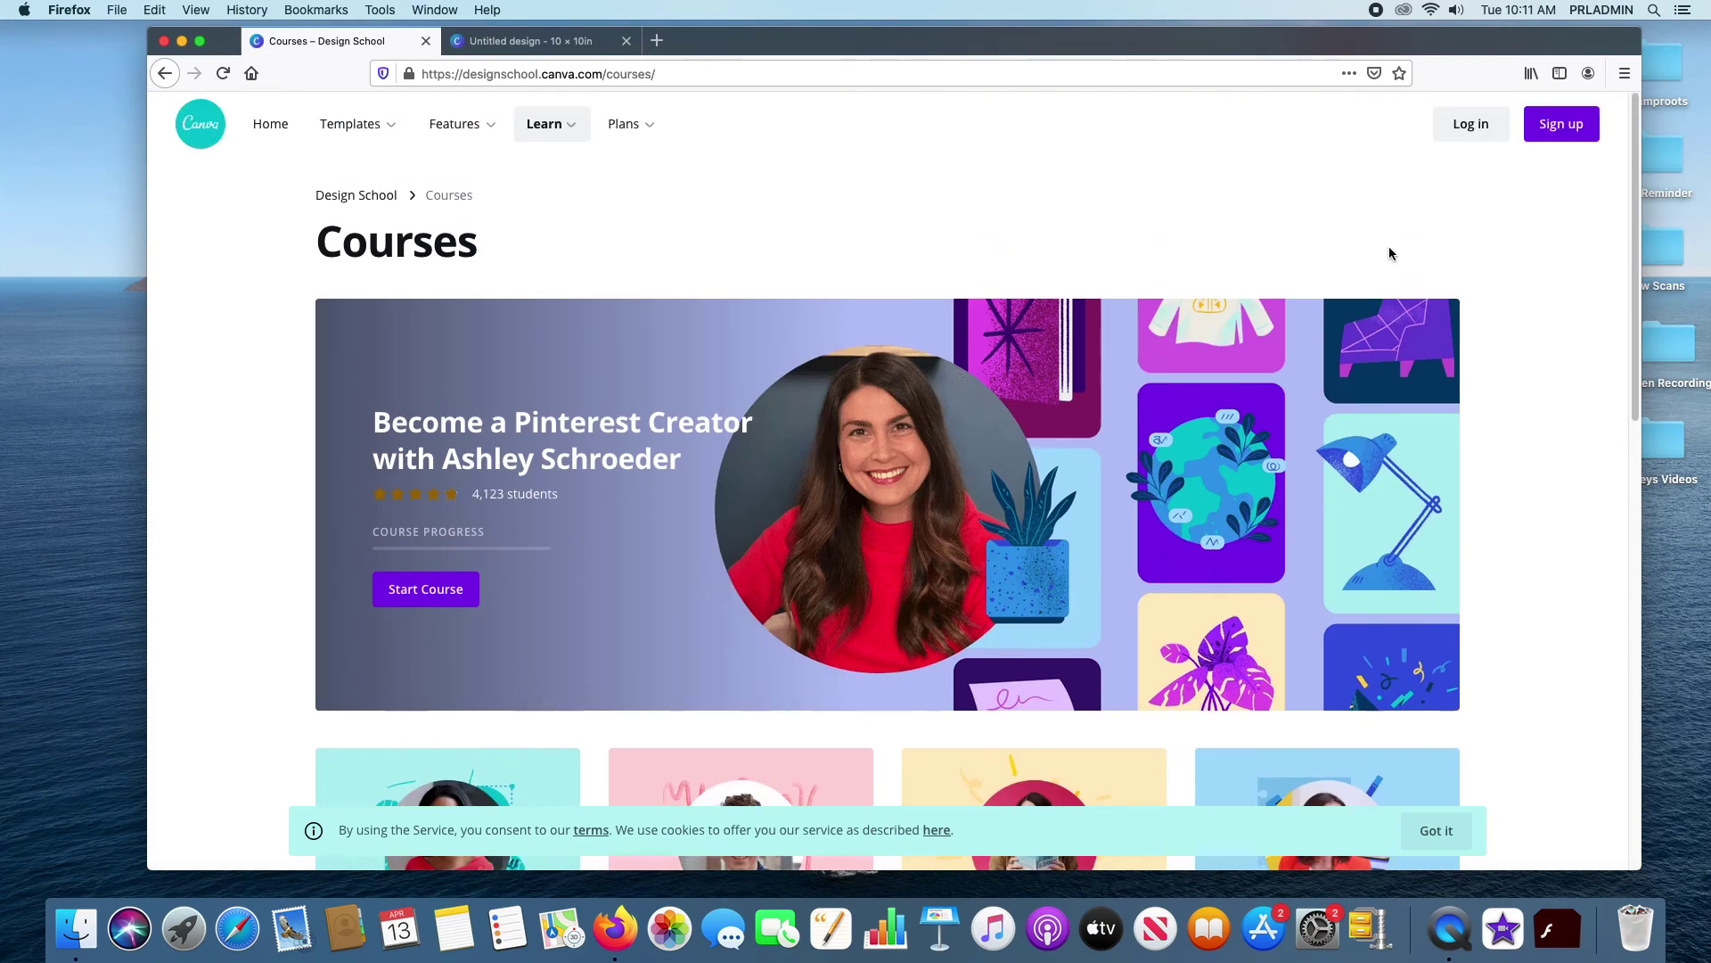
click(168, 74)
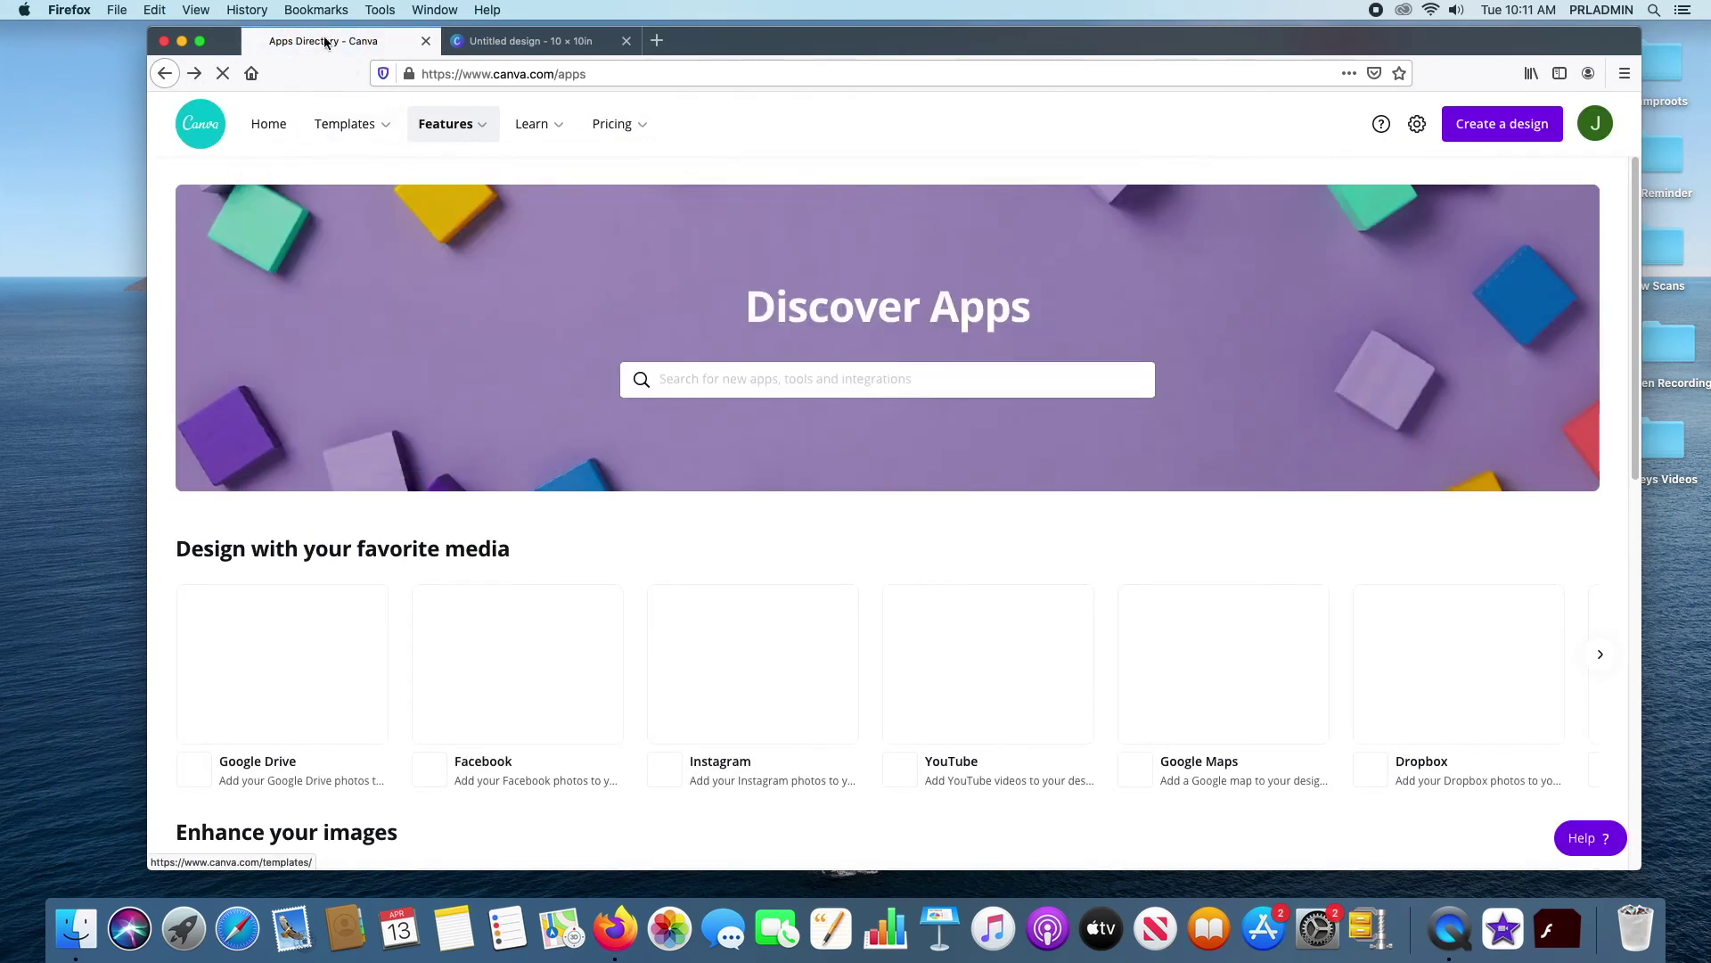
Go back to the Canva home page from the top navigation bar
mouse_move(564, 128)
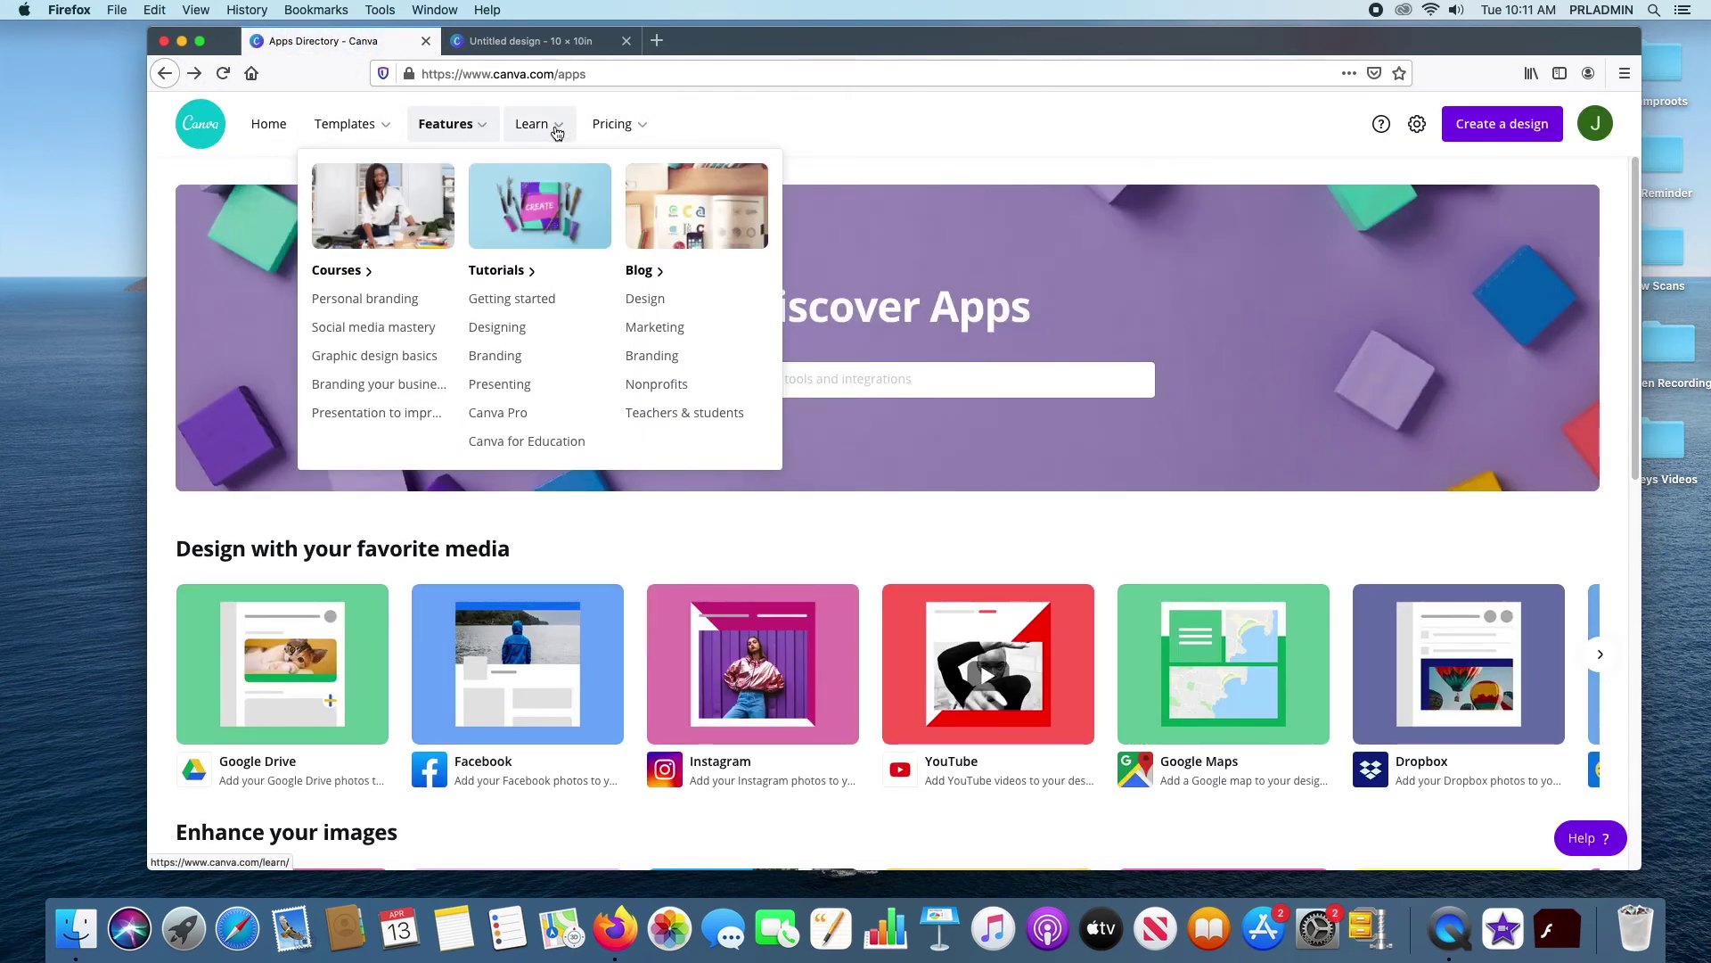
mouse_move(641, 122)
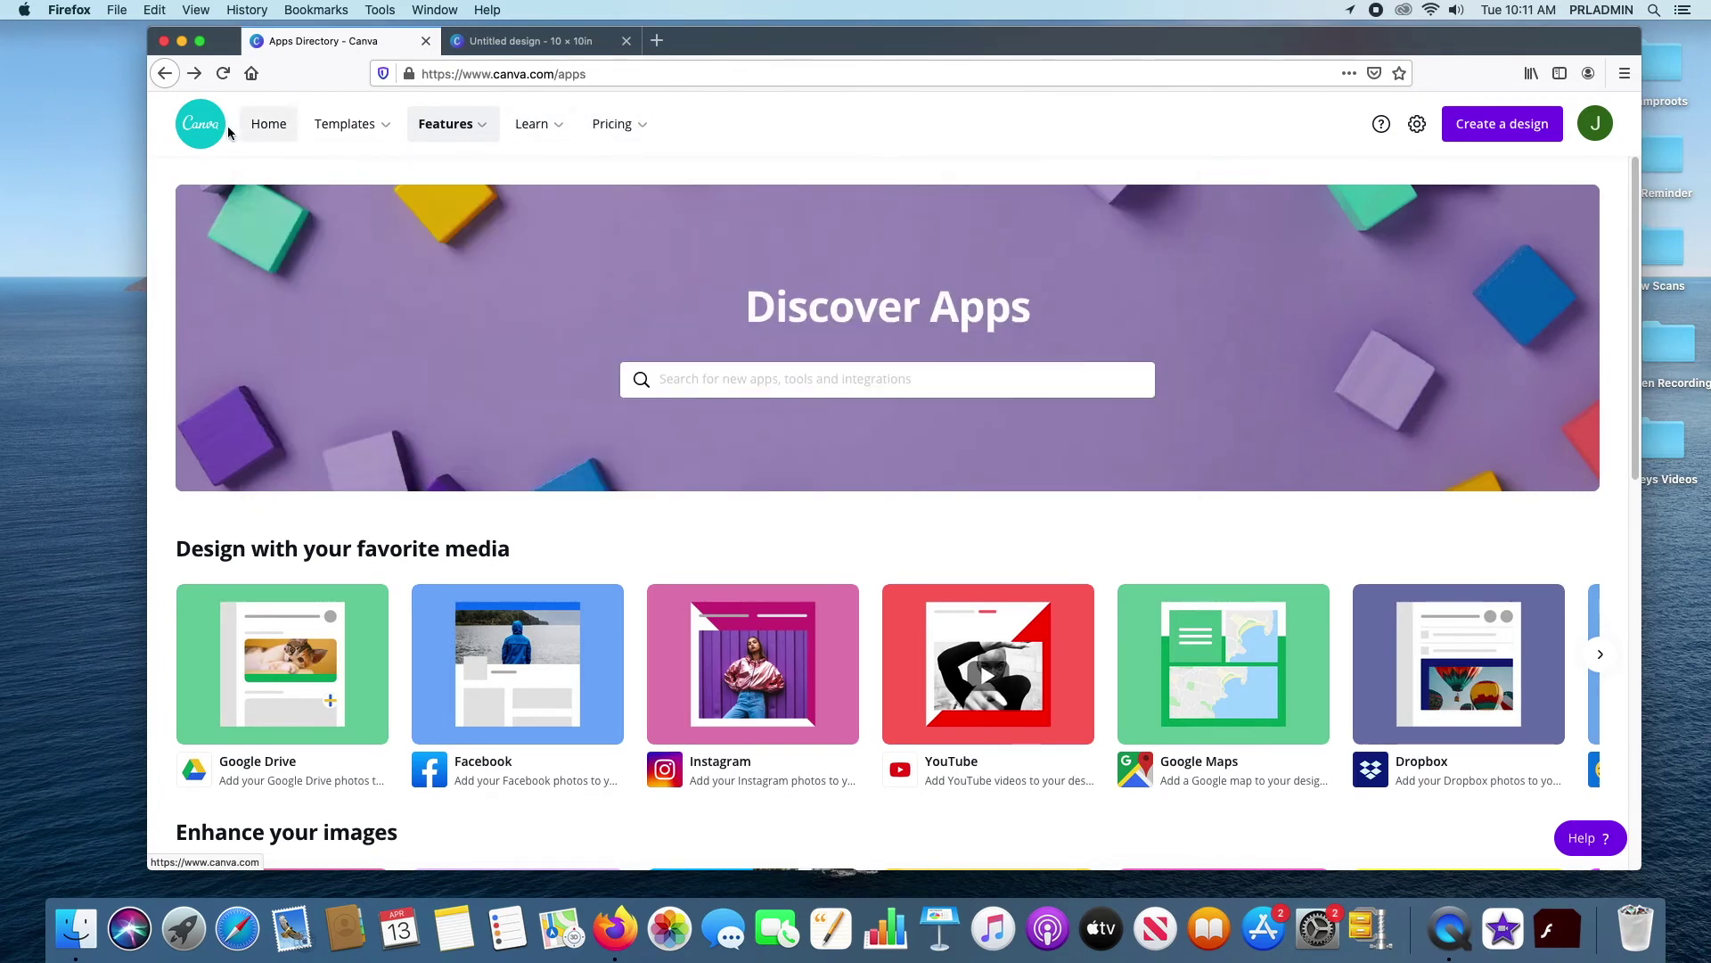
click(269, 124)
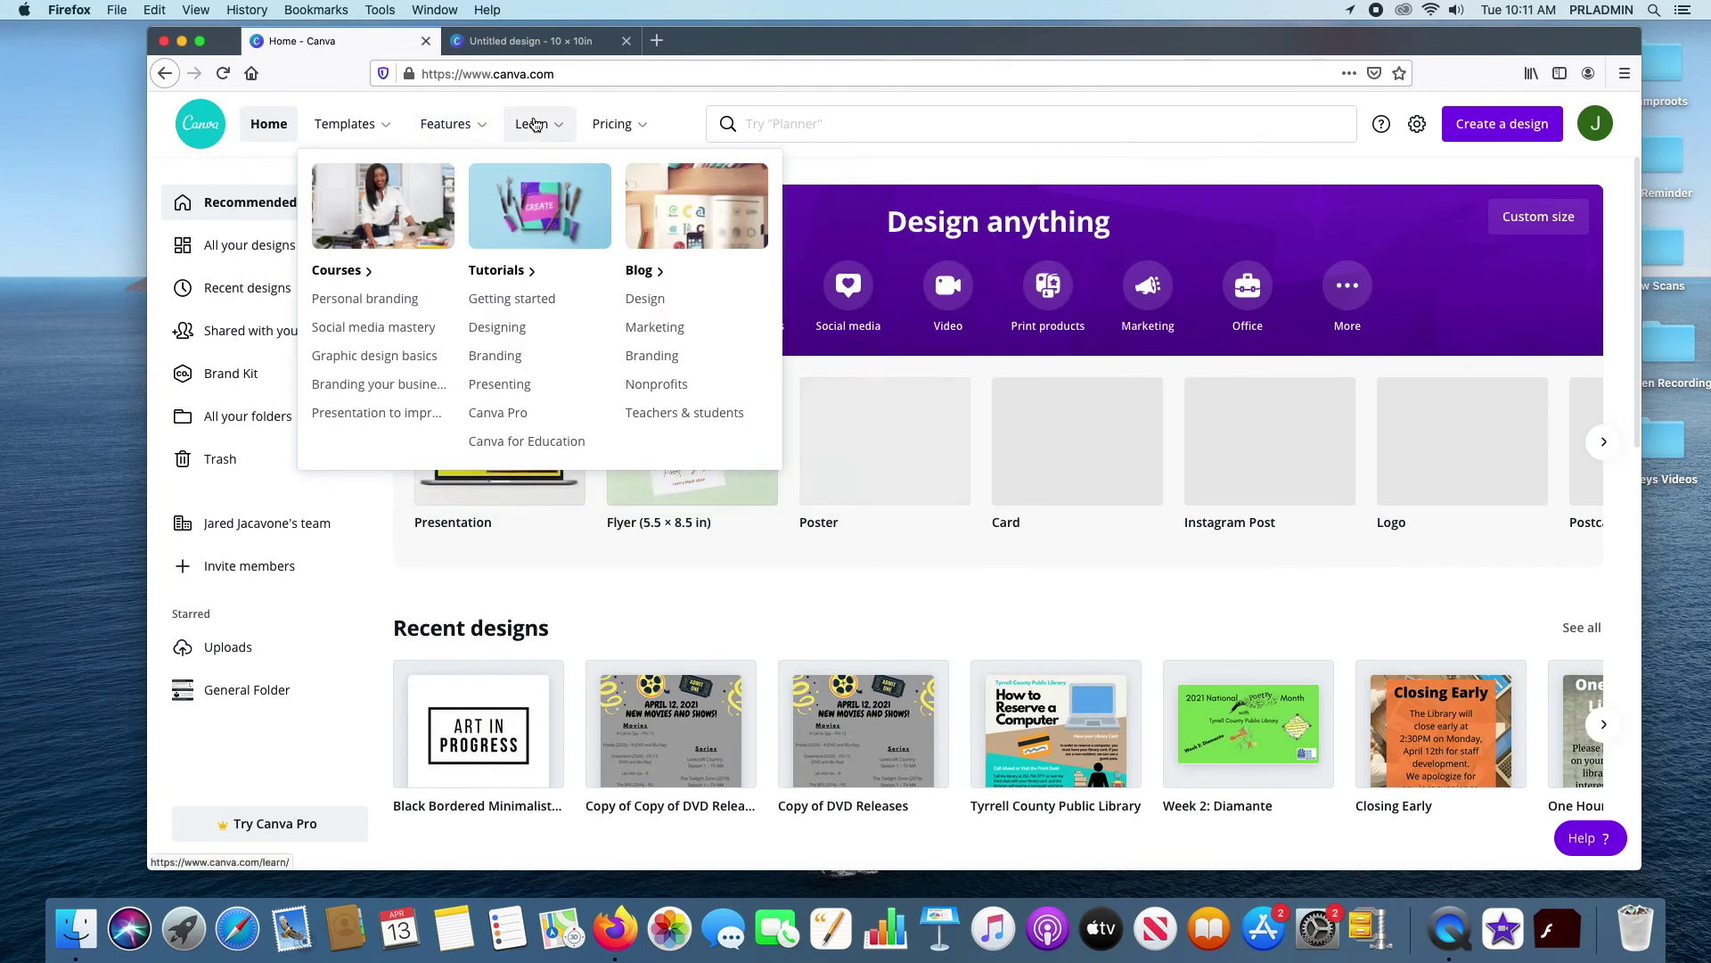
Bring up the Create a design menu with the purple top-right button
mouse_move(637, 130)
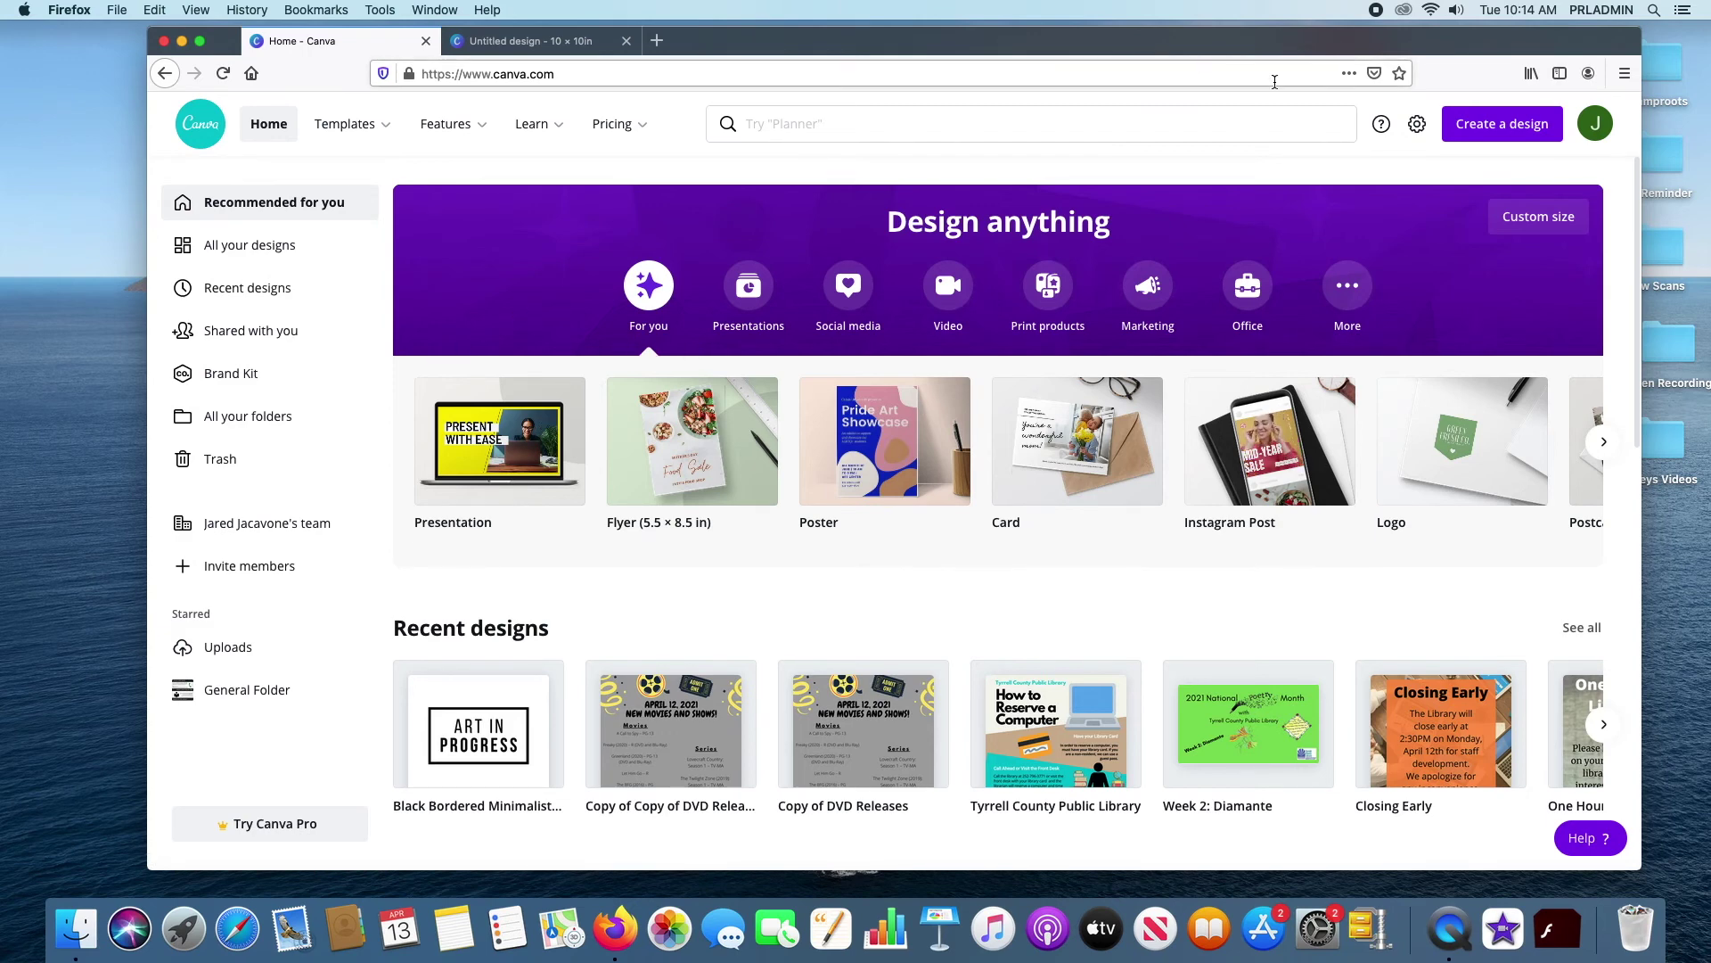
click(1513, 132)
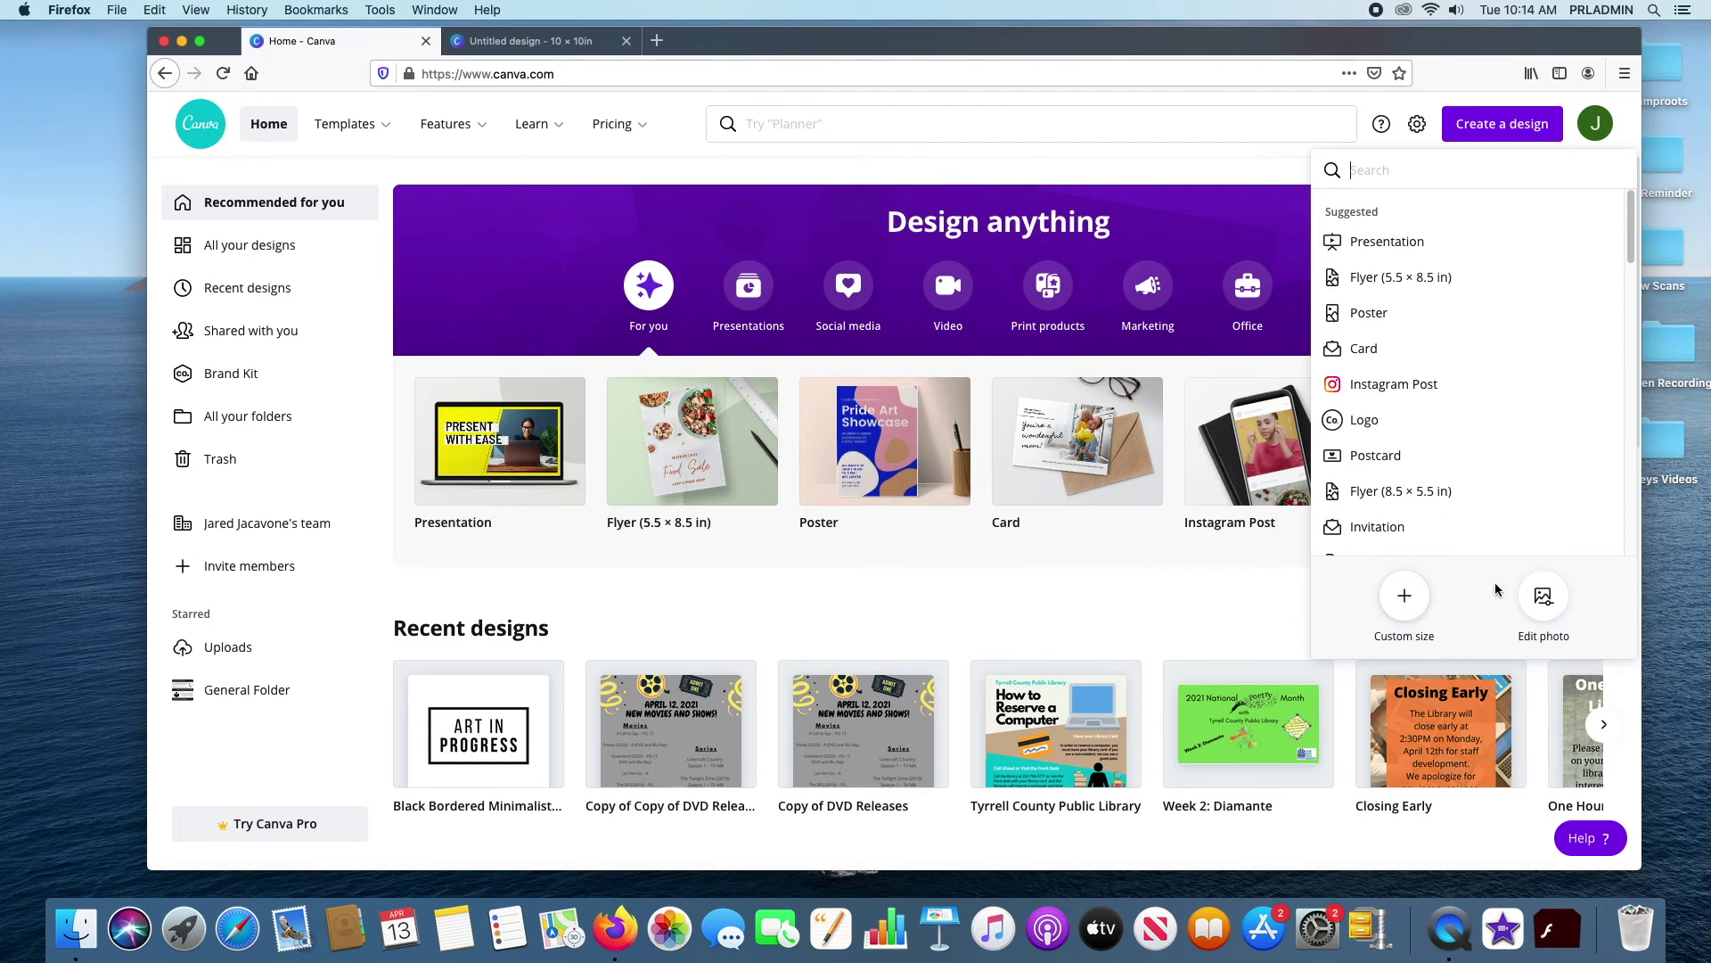
click(1543, 599)
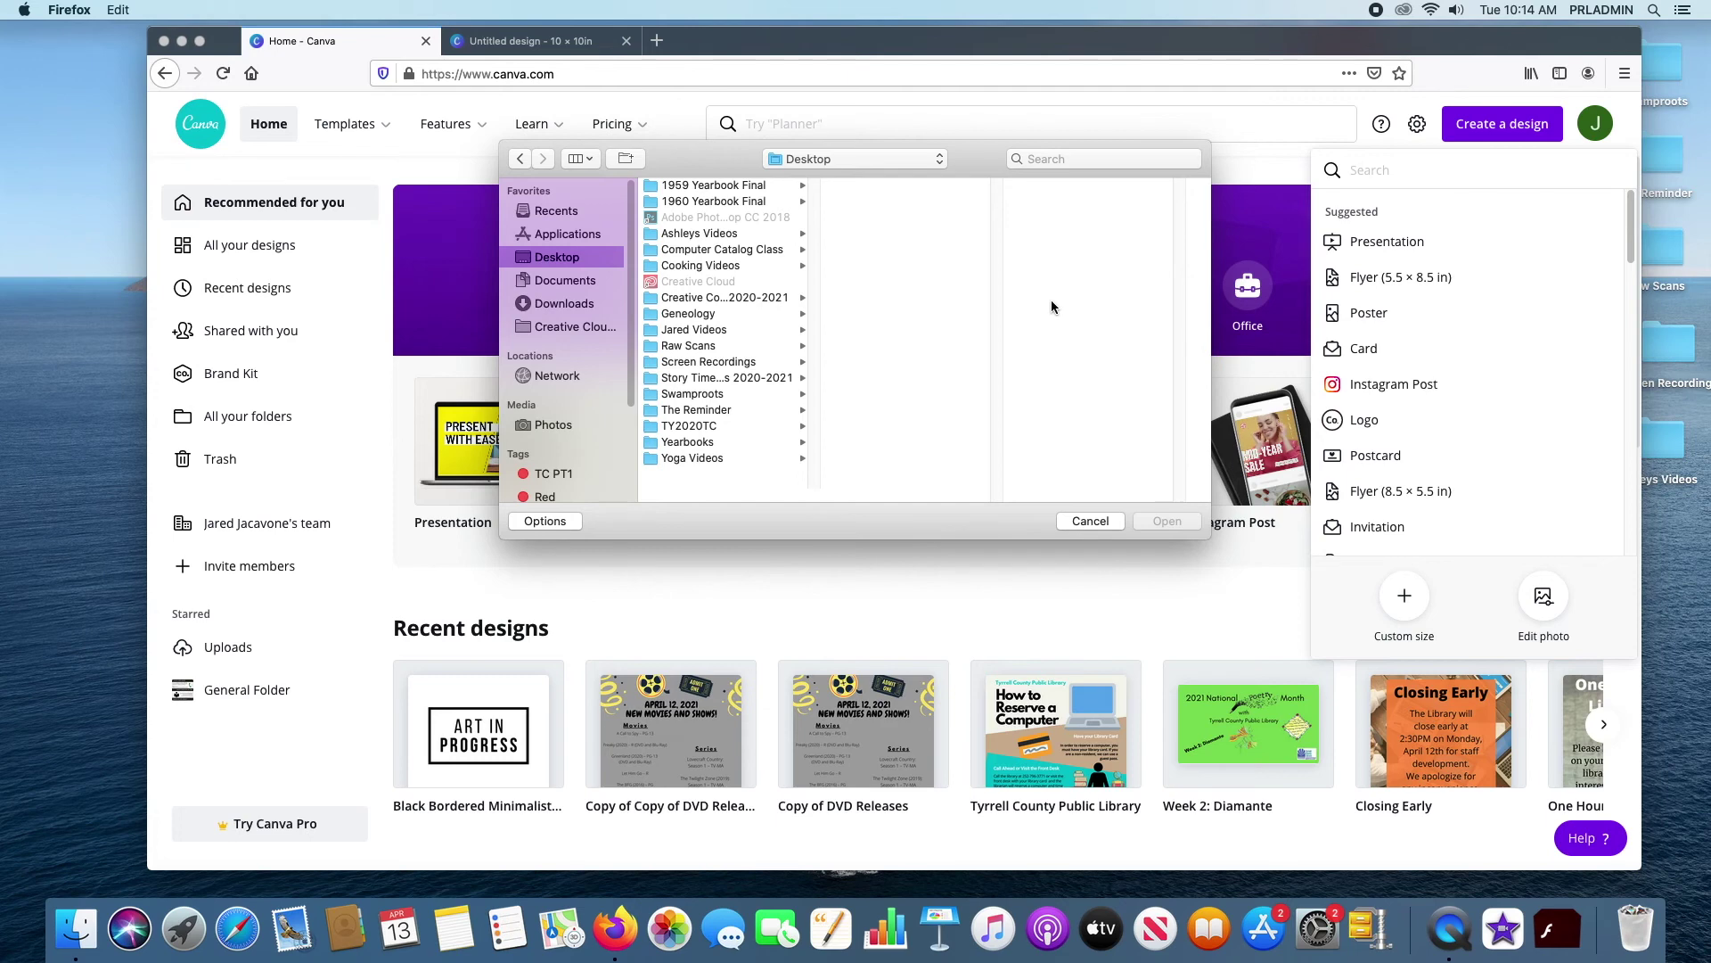
click(1088, 525)
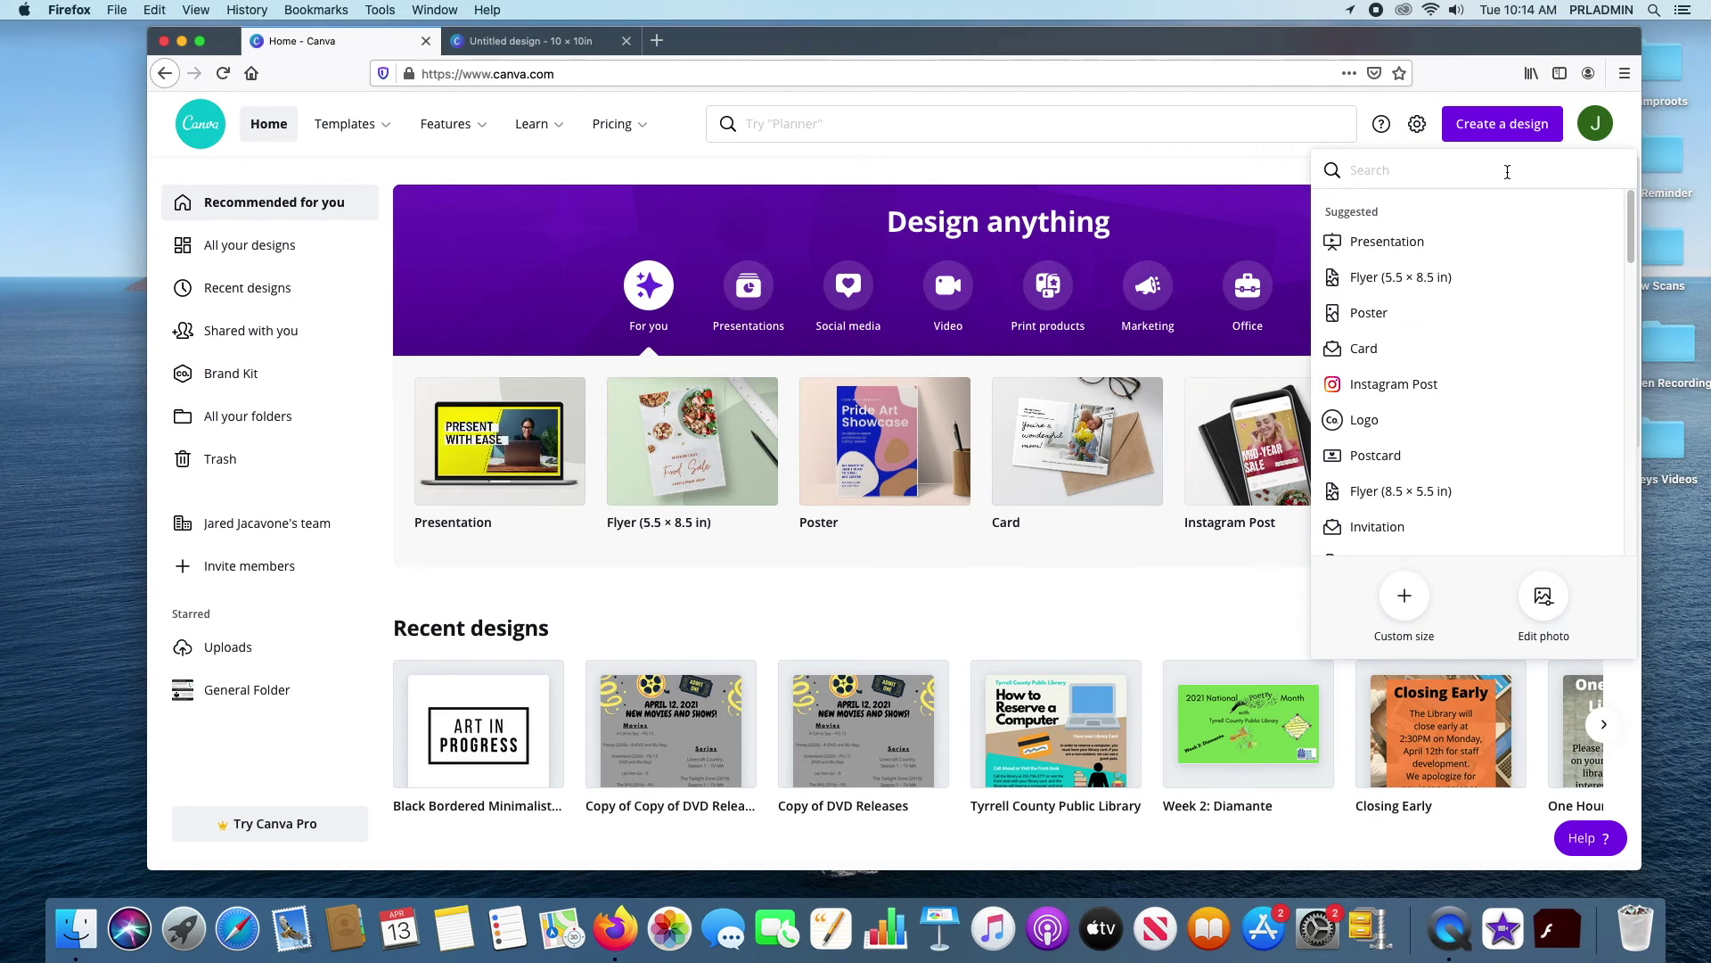
Search design types for 'you' and create a 1280 × 720 px YouTube Thumbnail
text(yout)
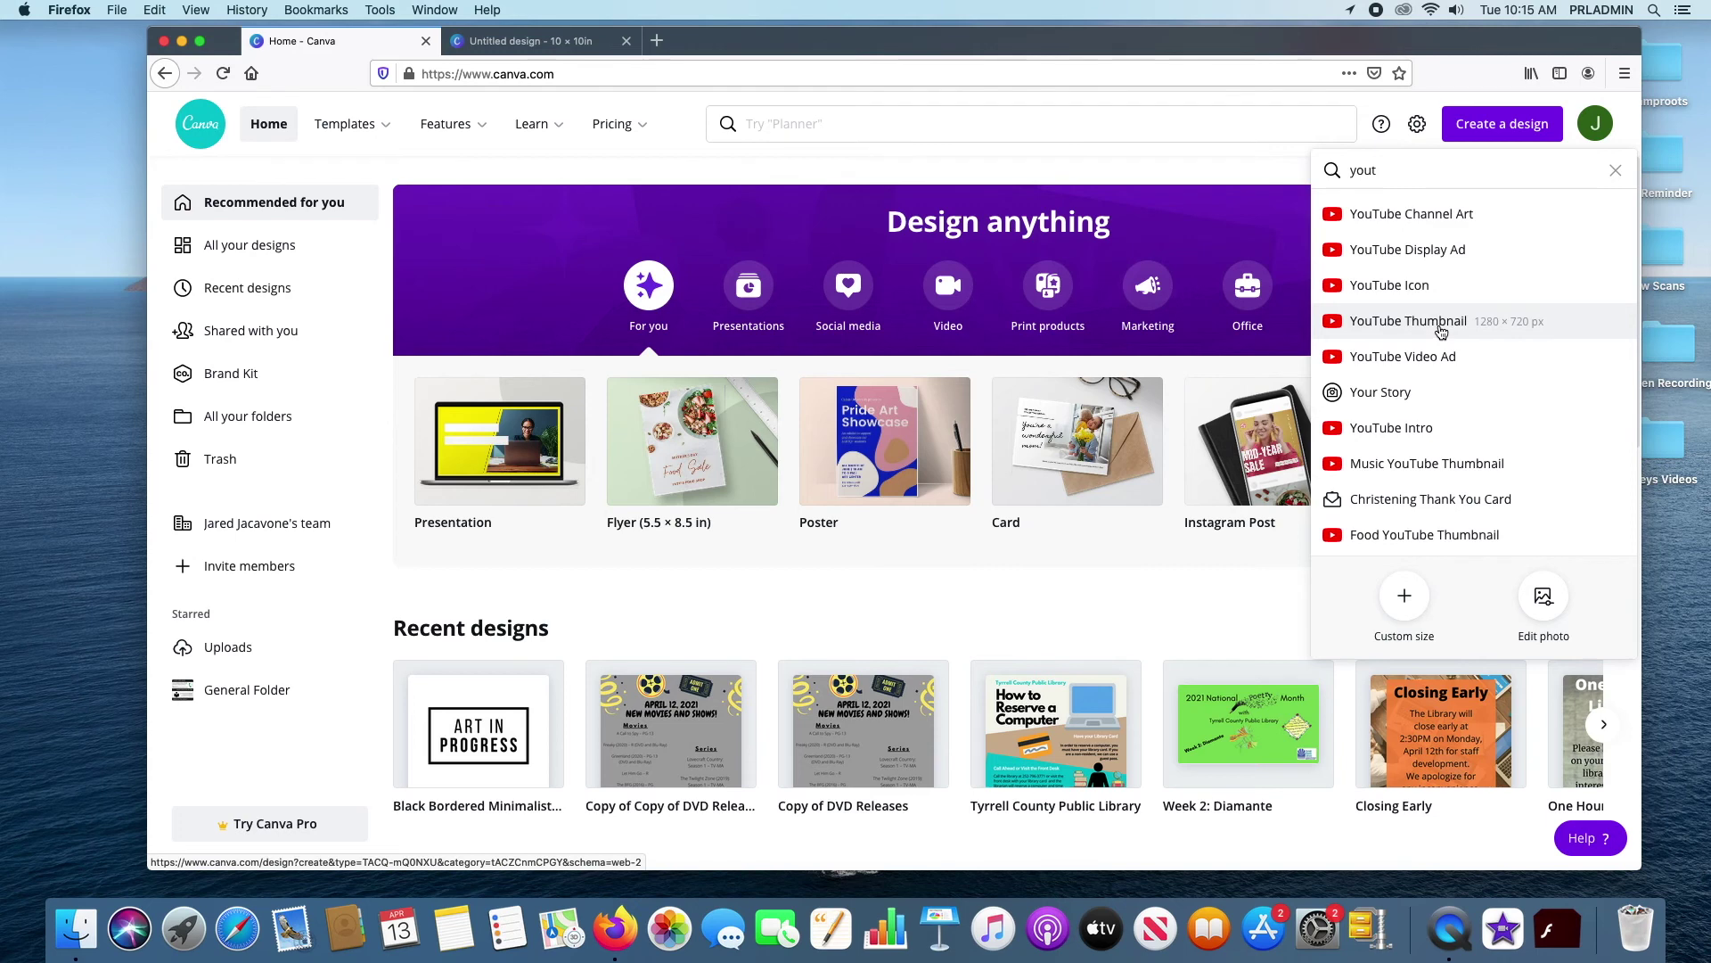
click(1441, 329)
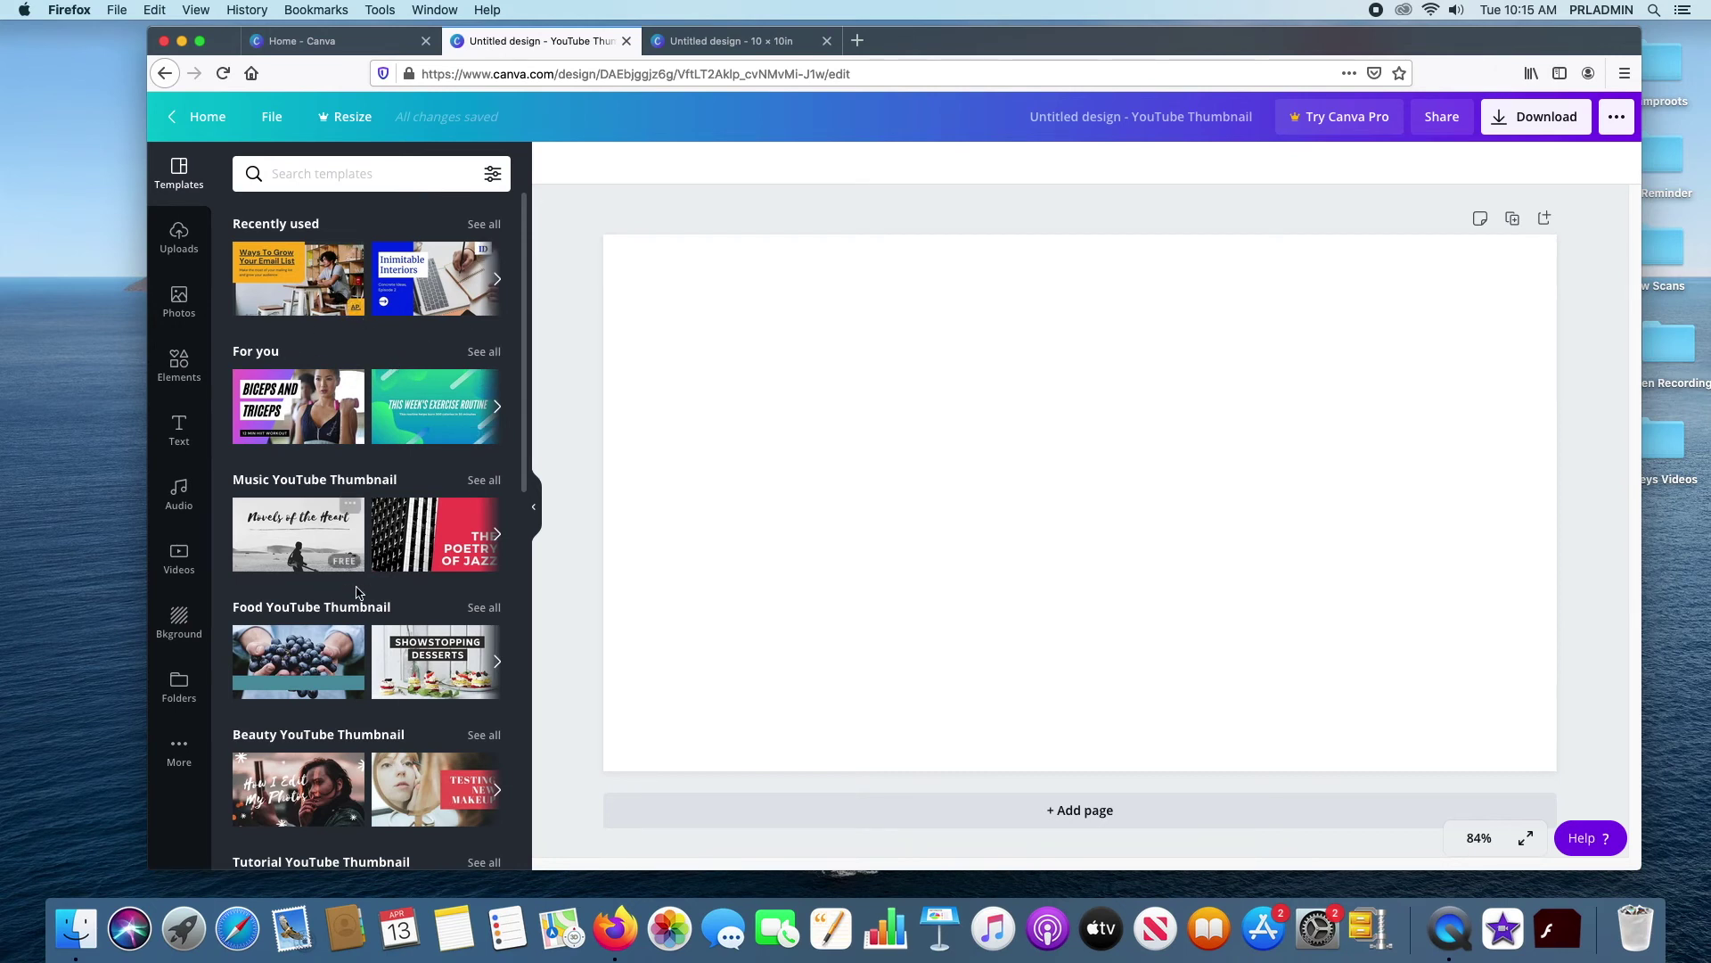
Scroll the Templates panel and advance the For you thumbnail templates four times
scroll(392, 570, down, 5)
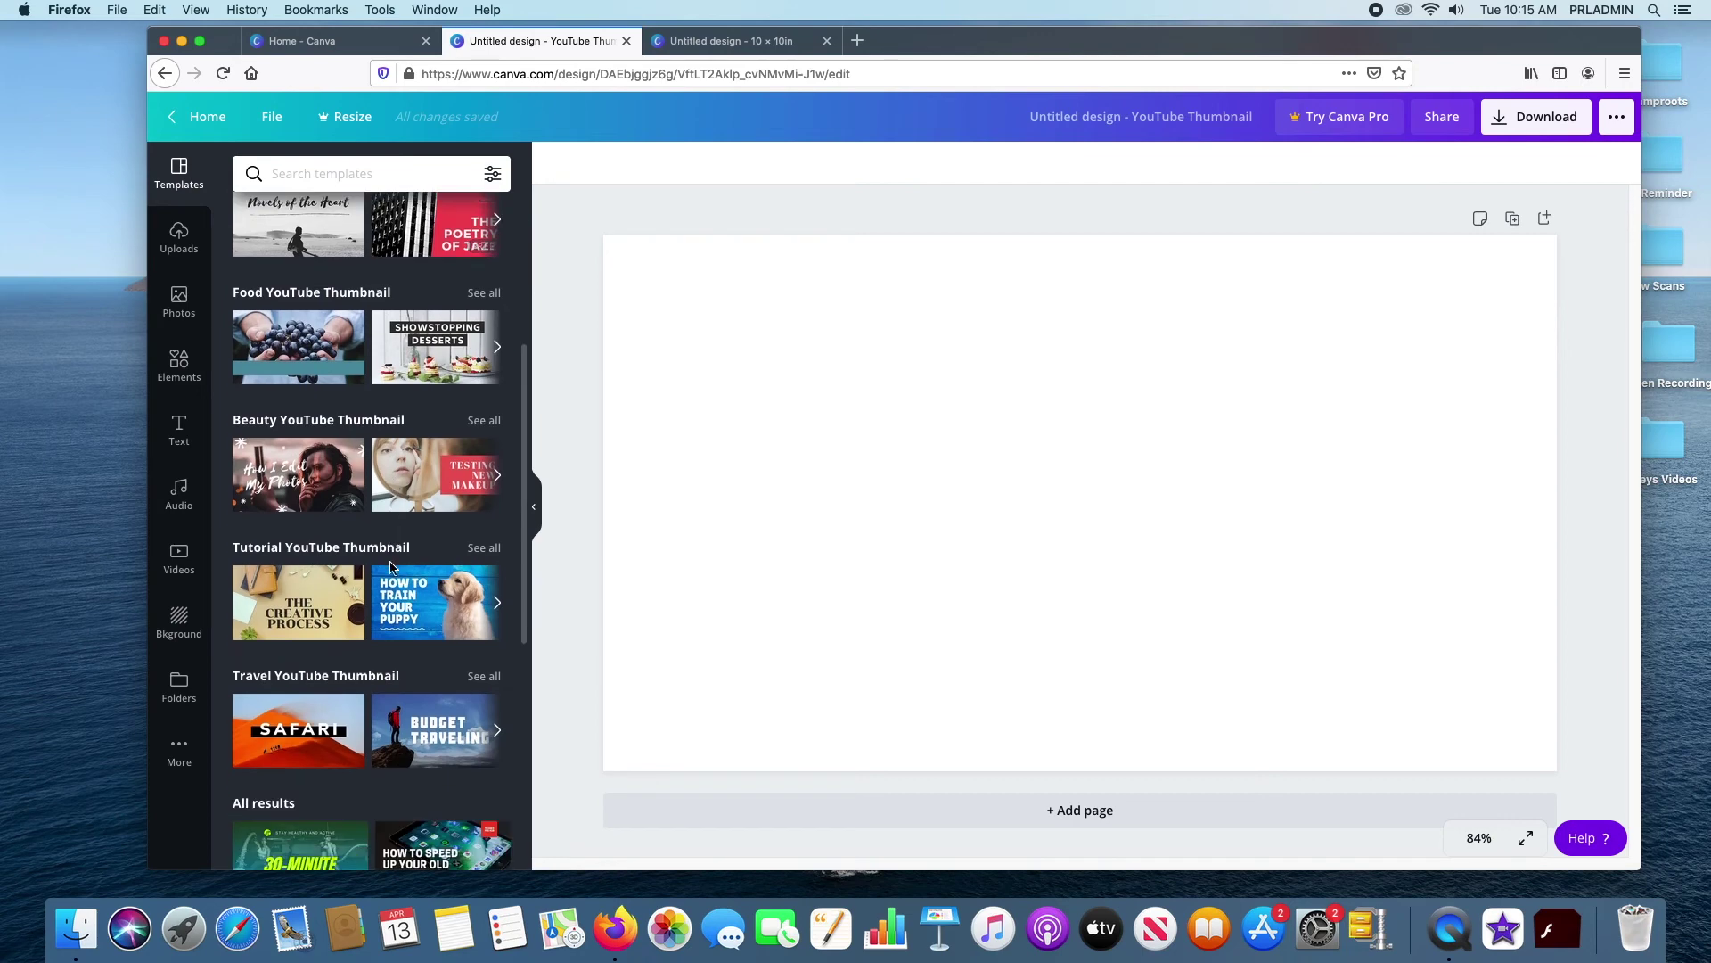
scroll(389, 569, down, 2)
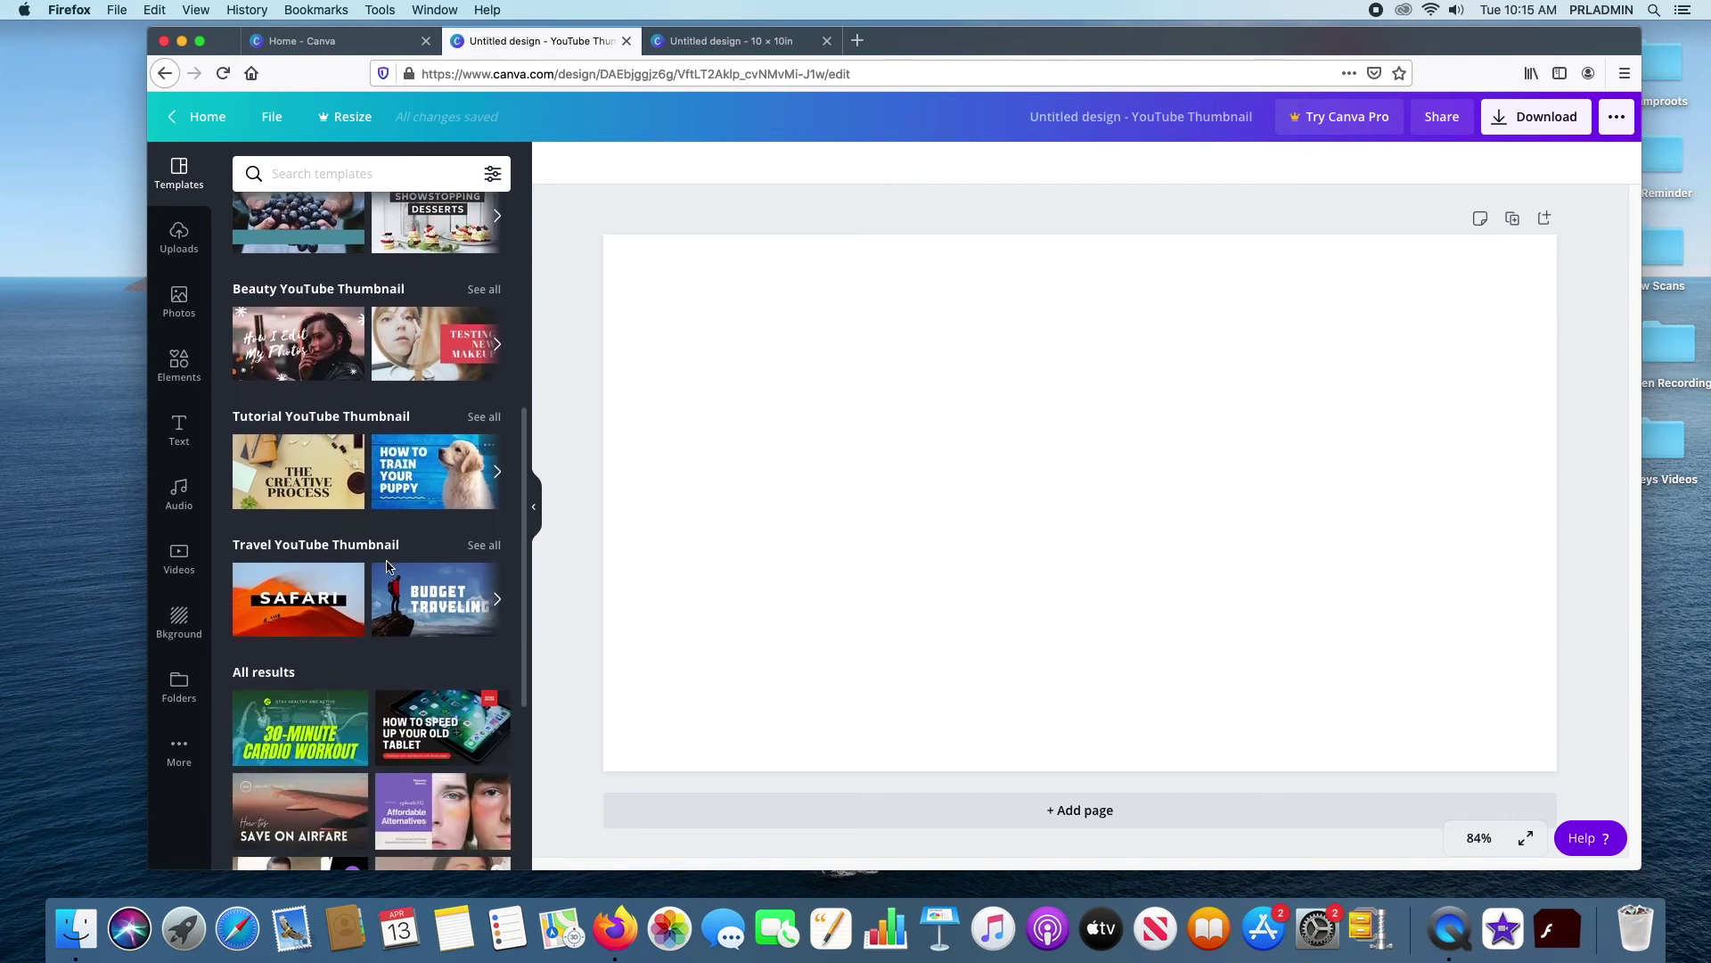
scroll(384, 566, up, 8)
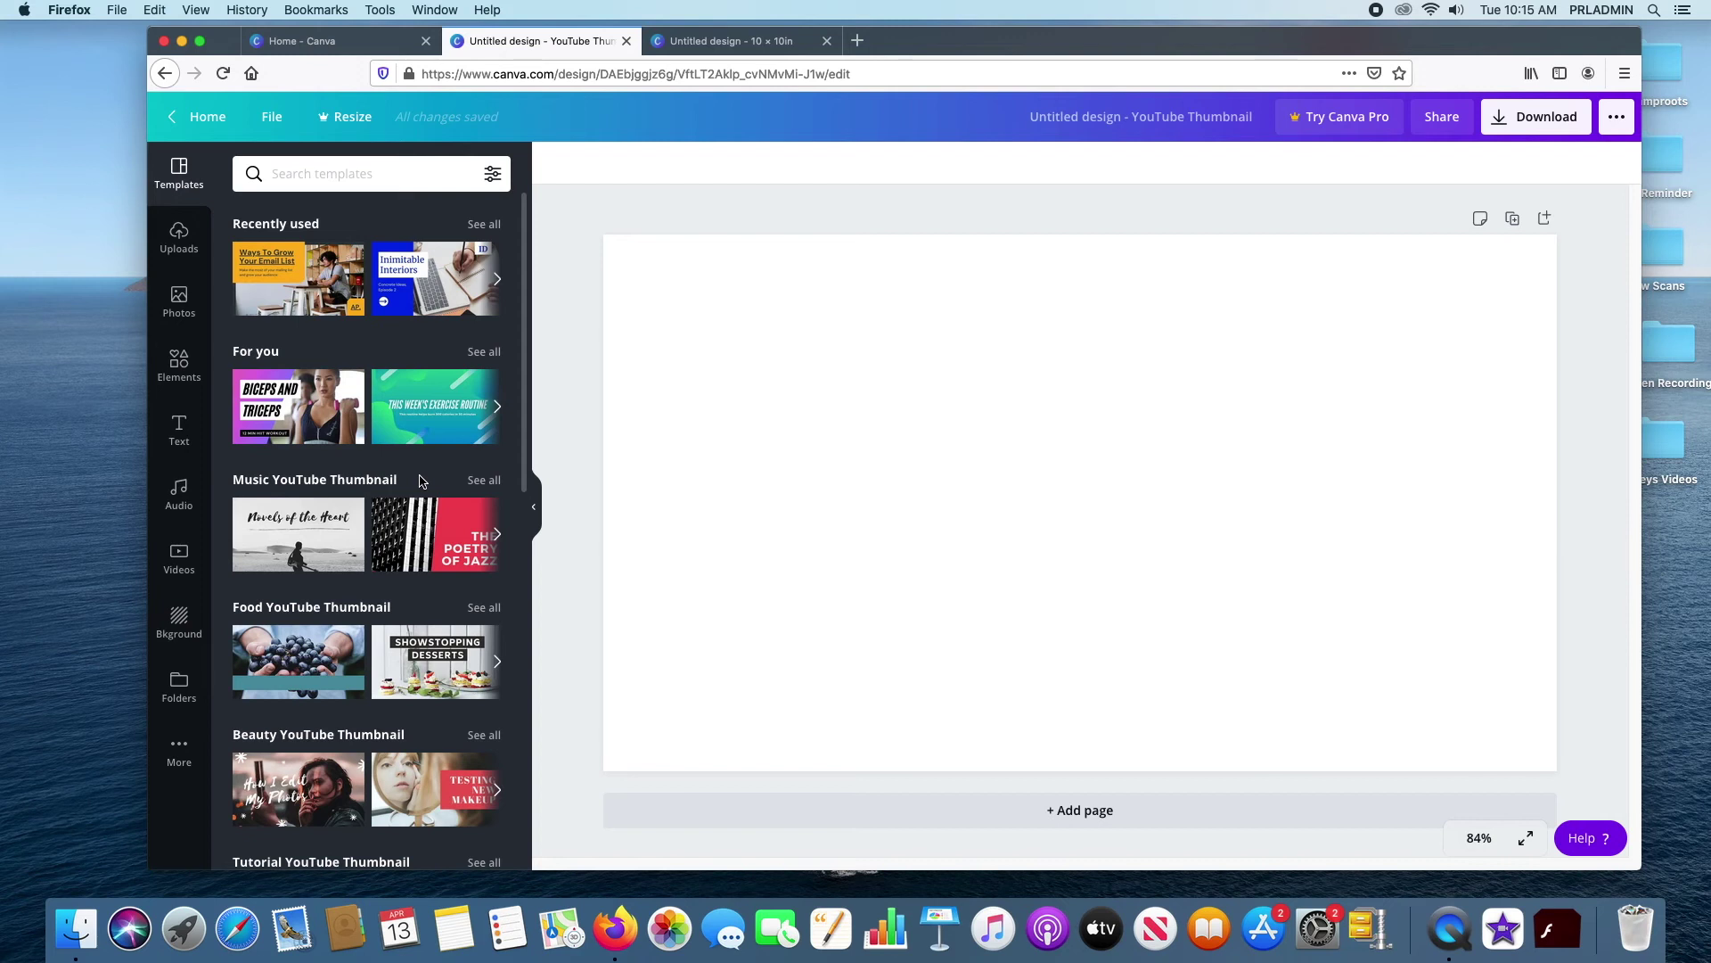
click(498, 409)
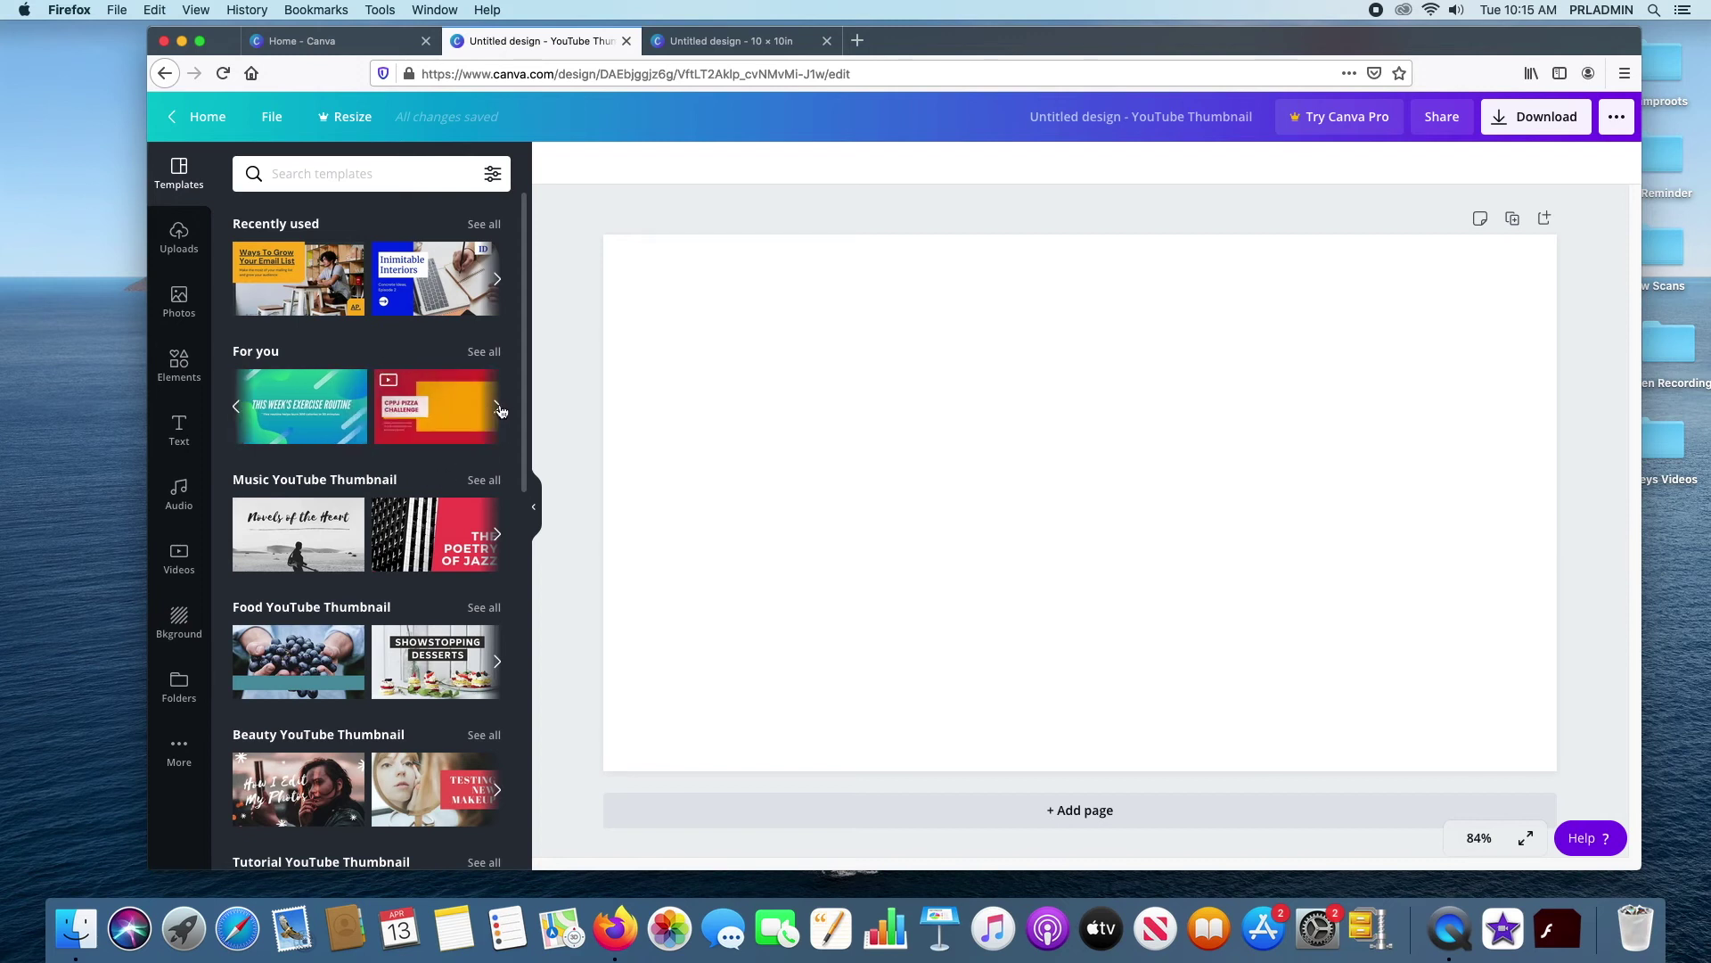
click(498, 408)
click(498, 409)
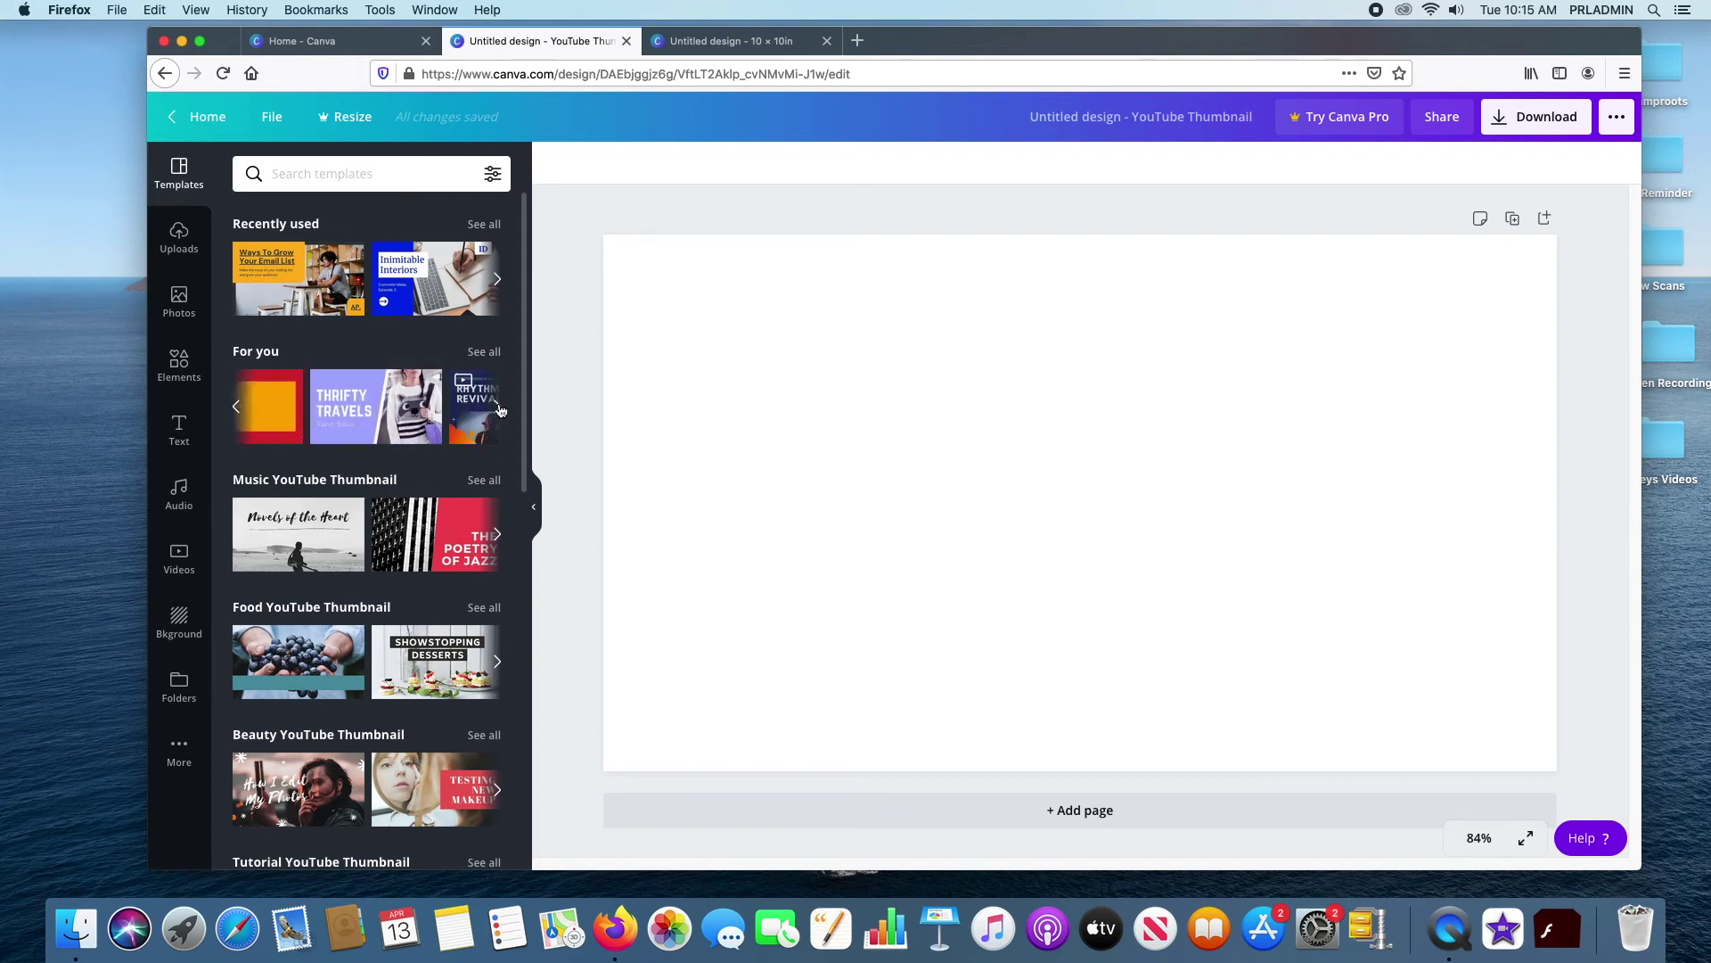
click(499, 409)
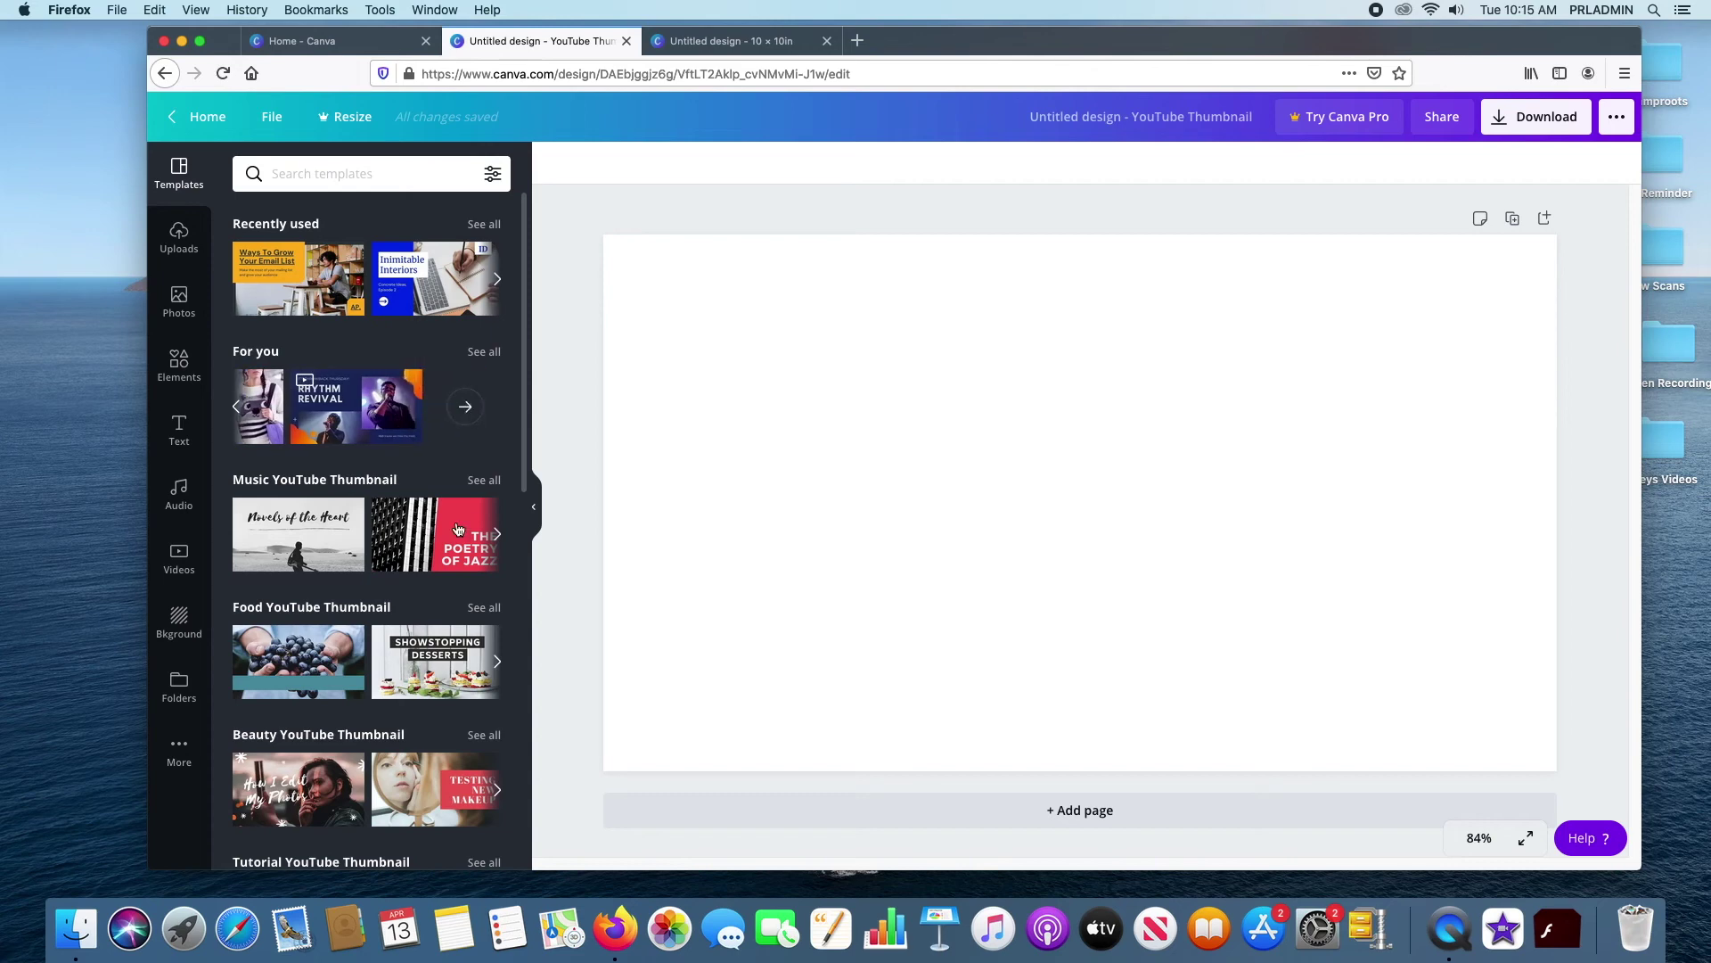
Scroll through more thumbnail templates, then return to the Canva home page
scroll(408, 464, down, 3)
scroll(407, 464, down, 3)
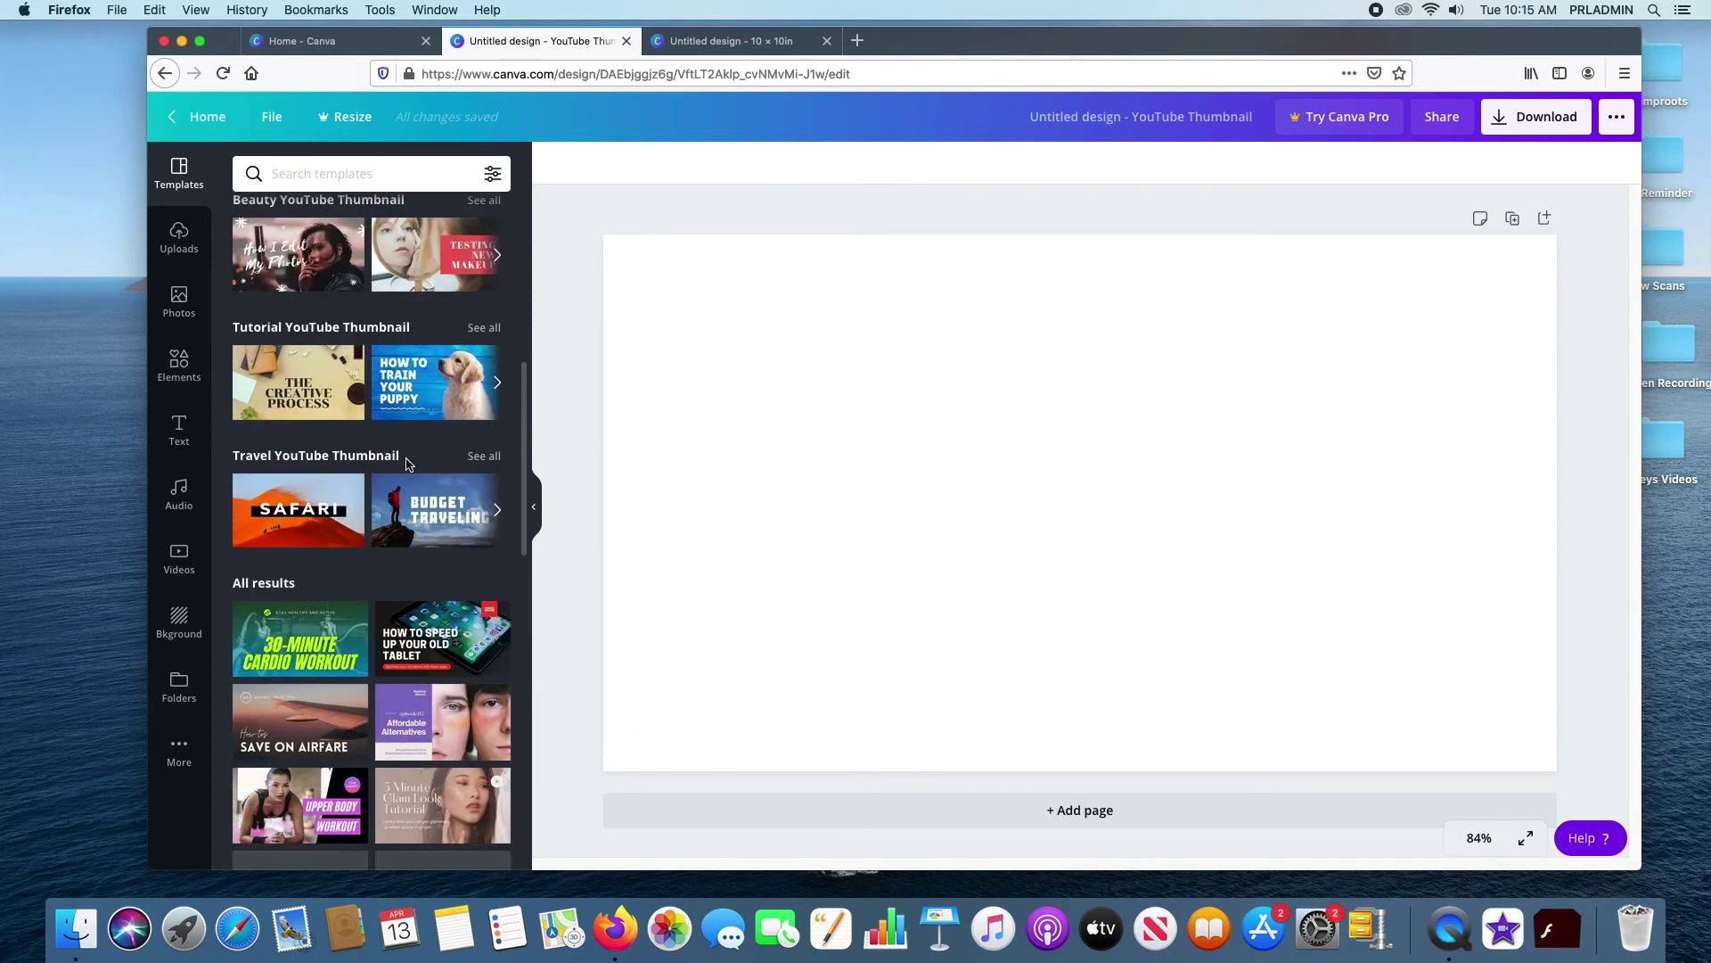
scroll(407, 464, down, 3)
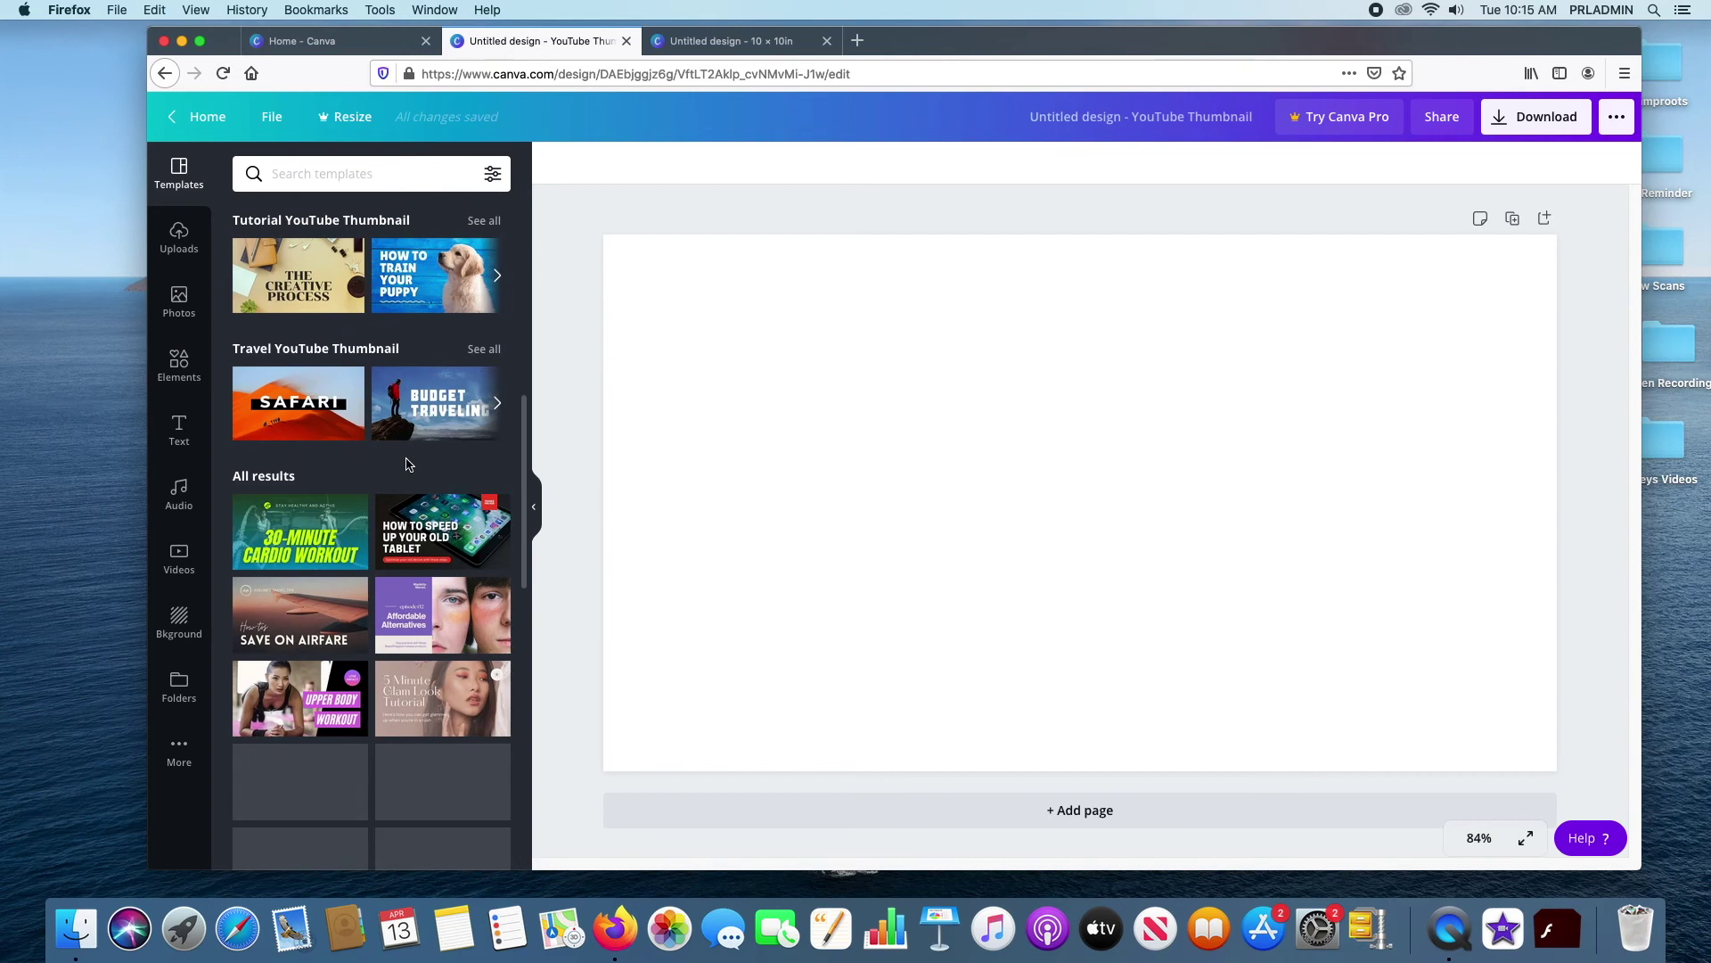
scroll(408, 464, up, 2)
scroll(407, 464, down, 4)
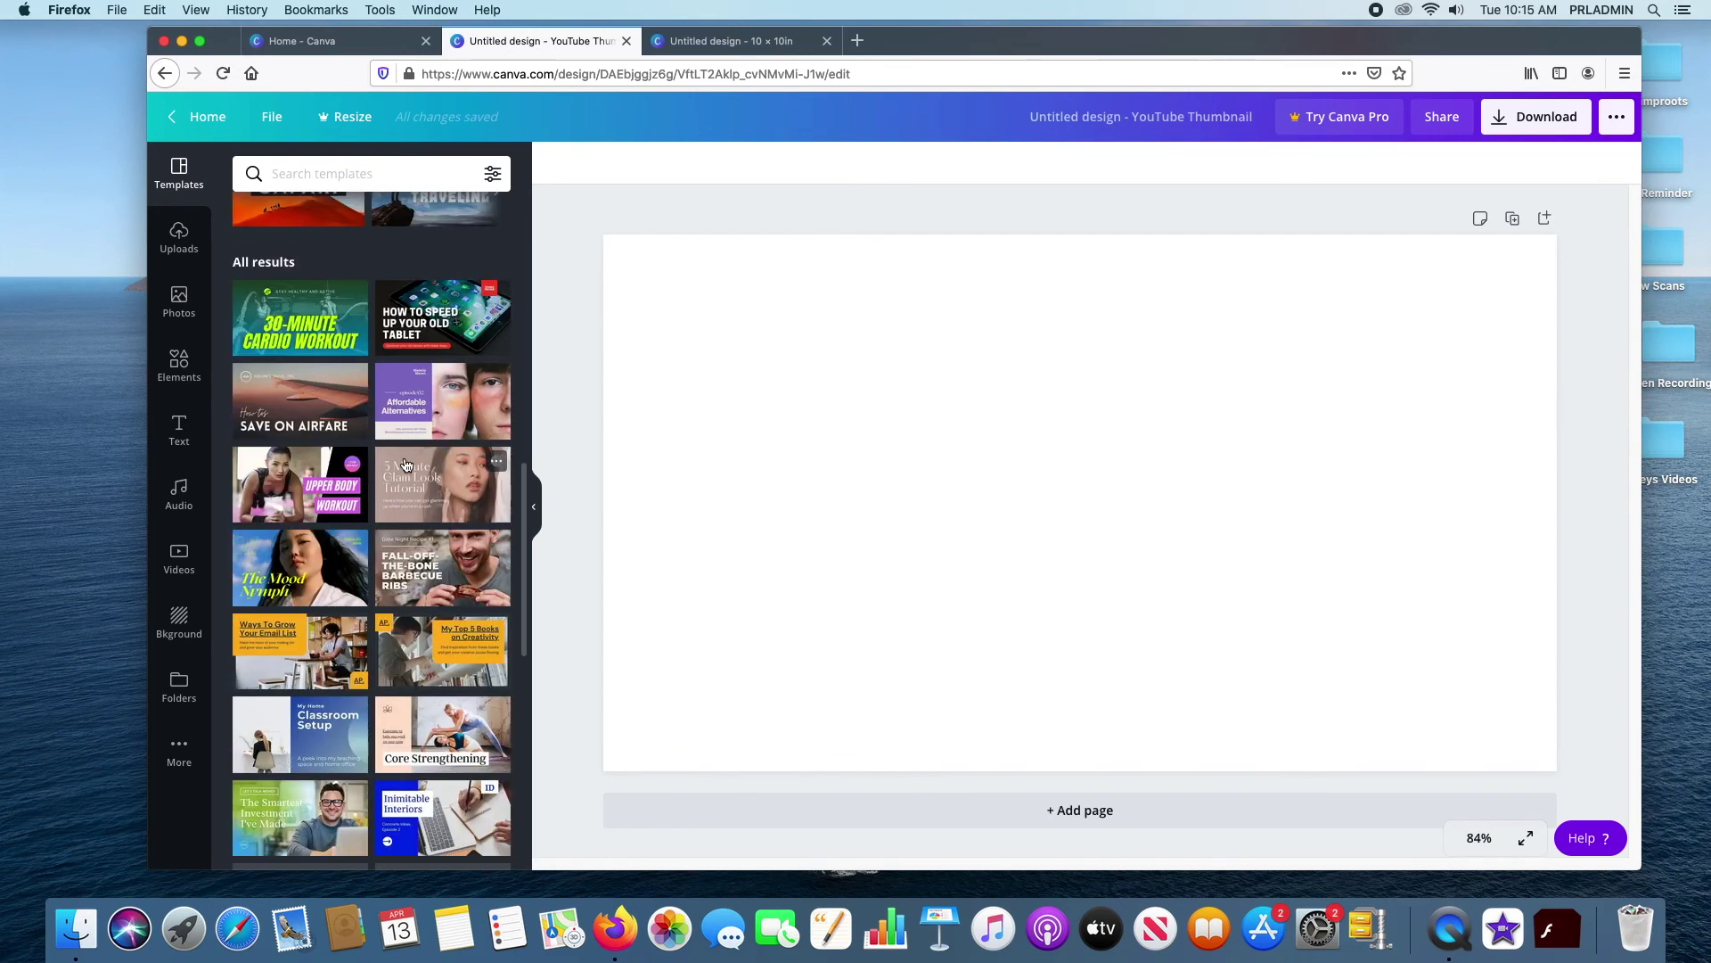
scroll(405, 464, up, 10)
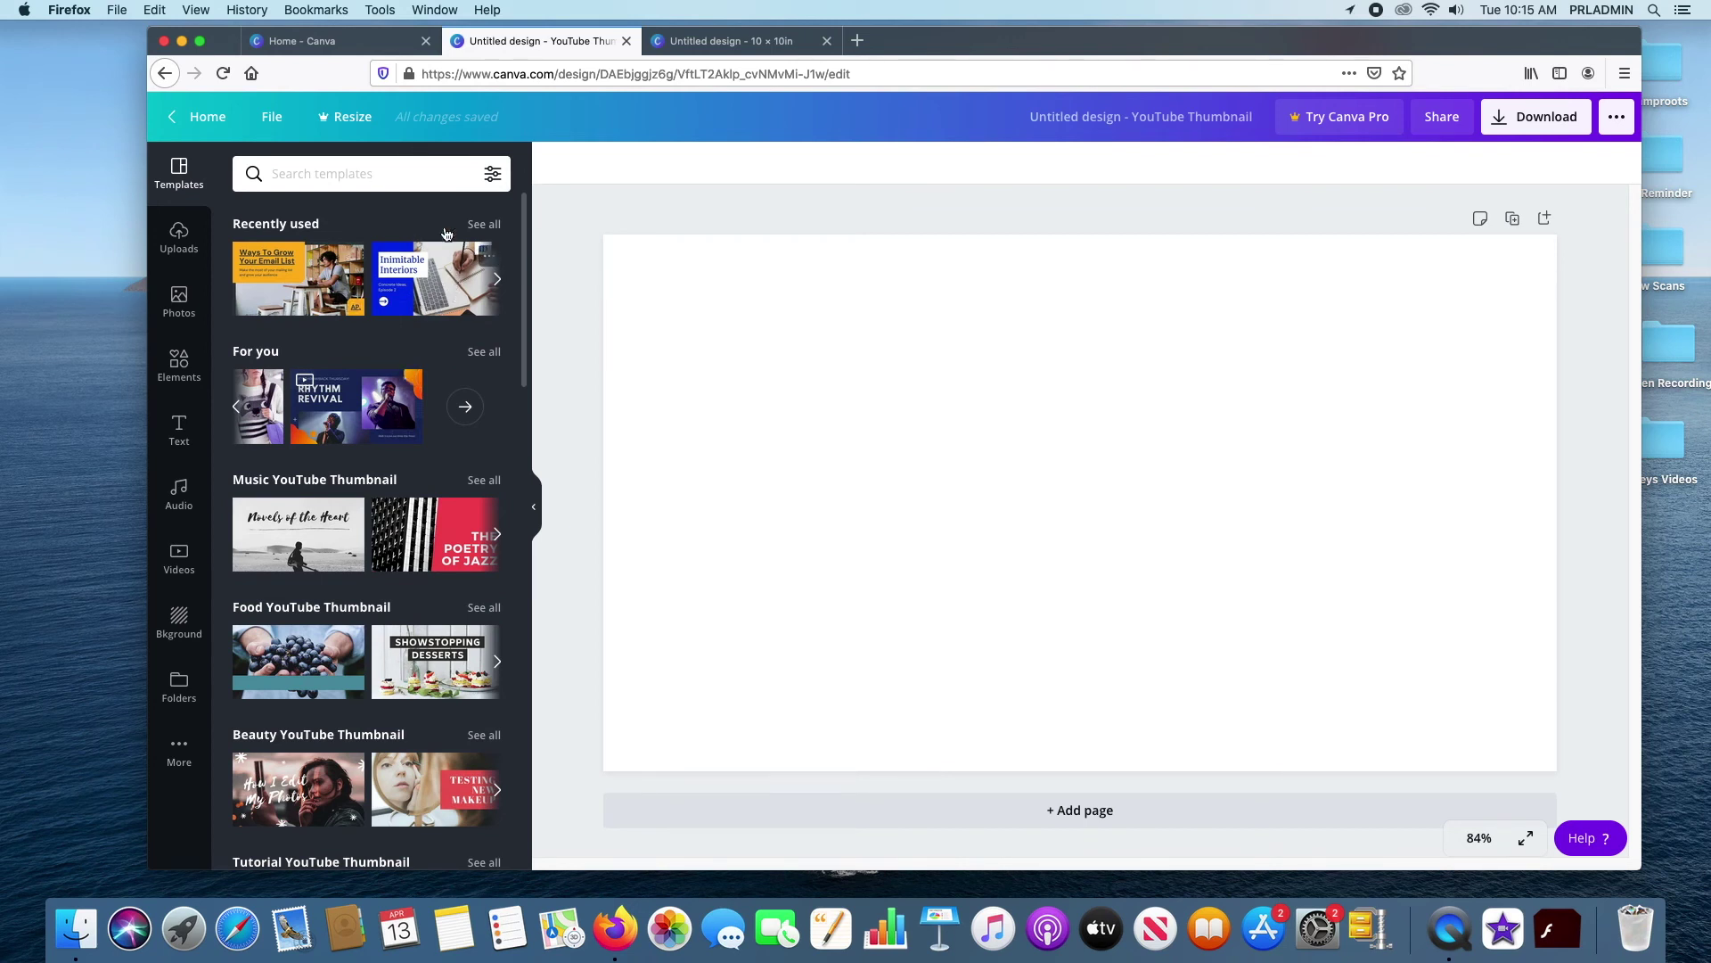
click(189, 123)
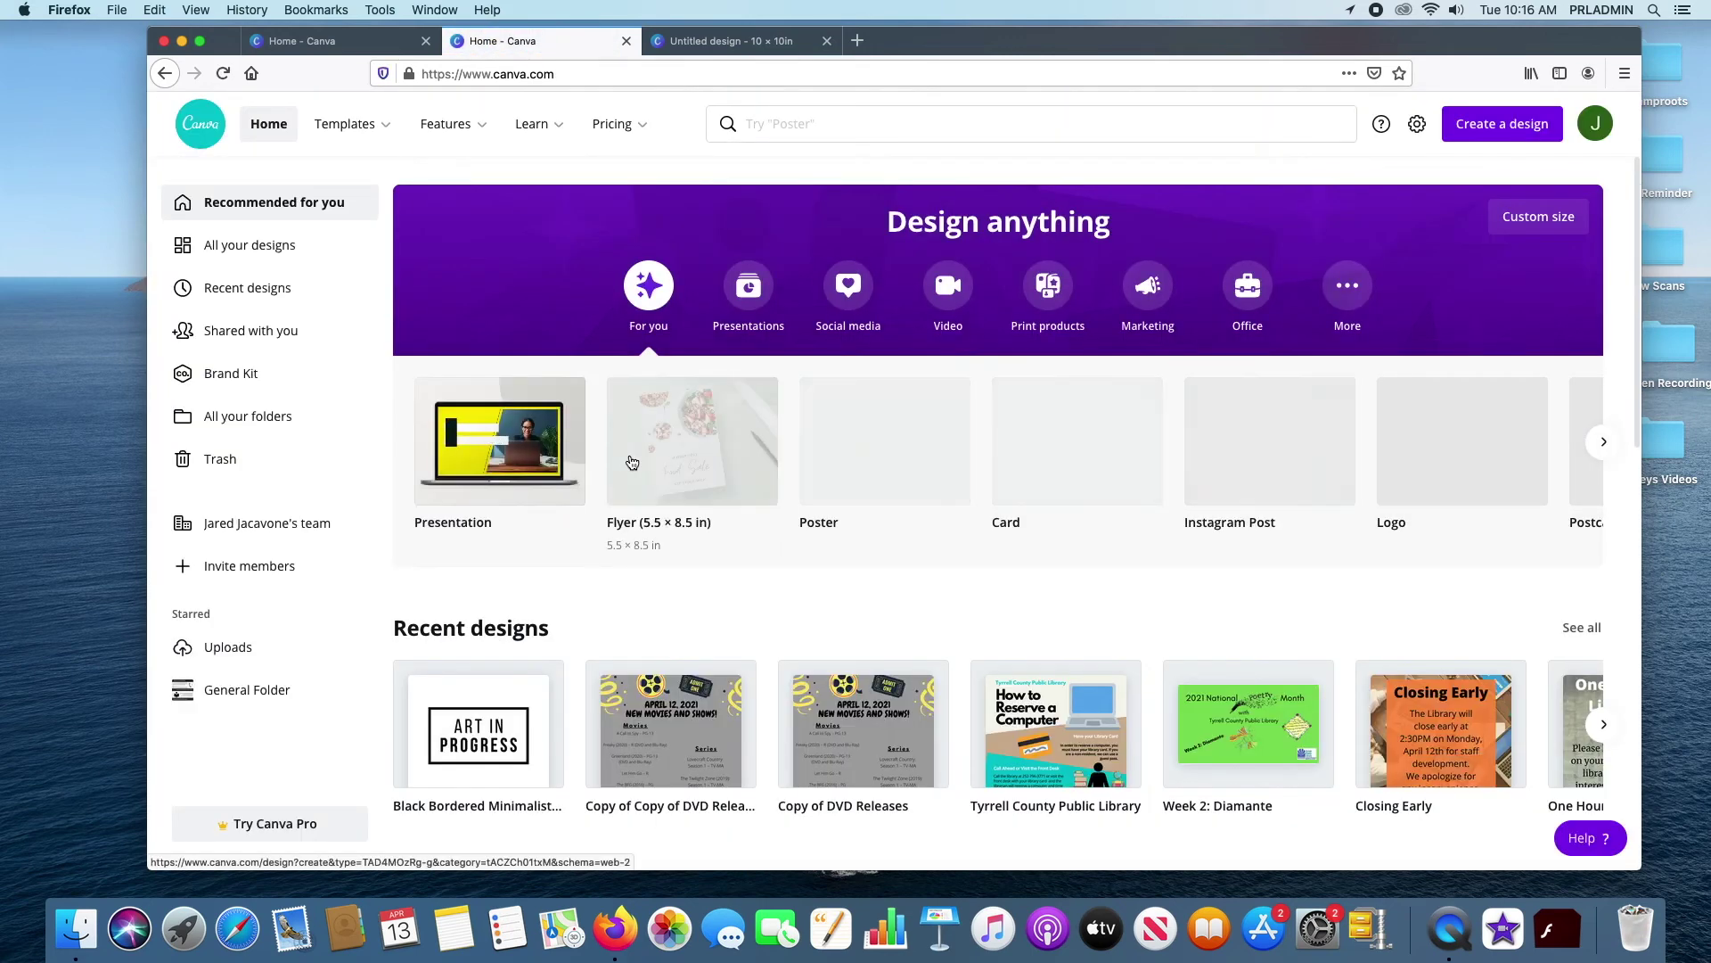
Page three times through Recent designs and open the Virtual Computer Class design
scroll(1169, 543, down, 5)
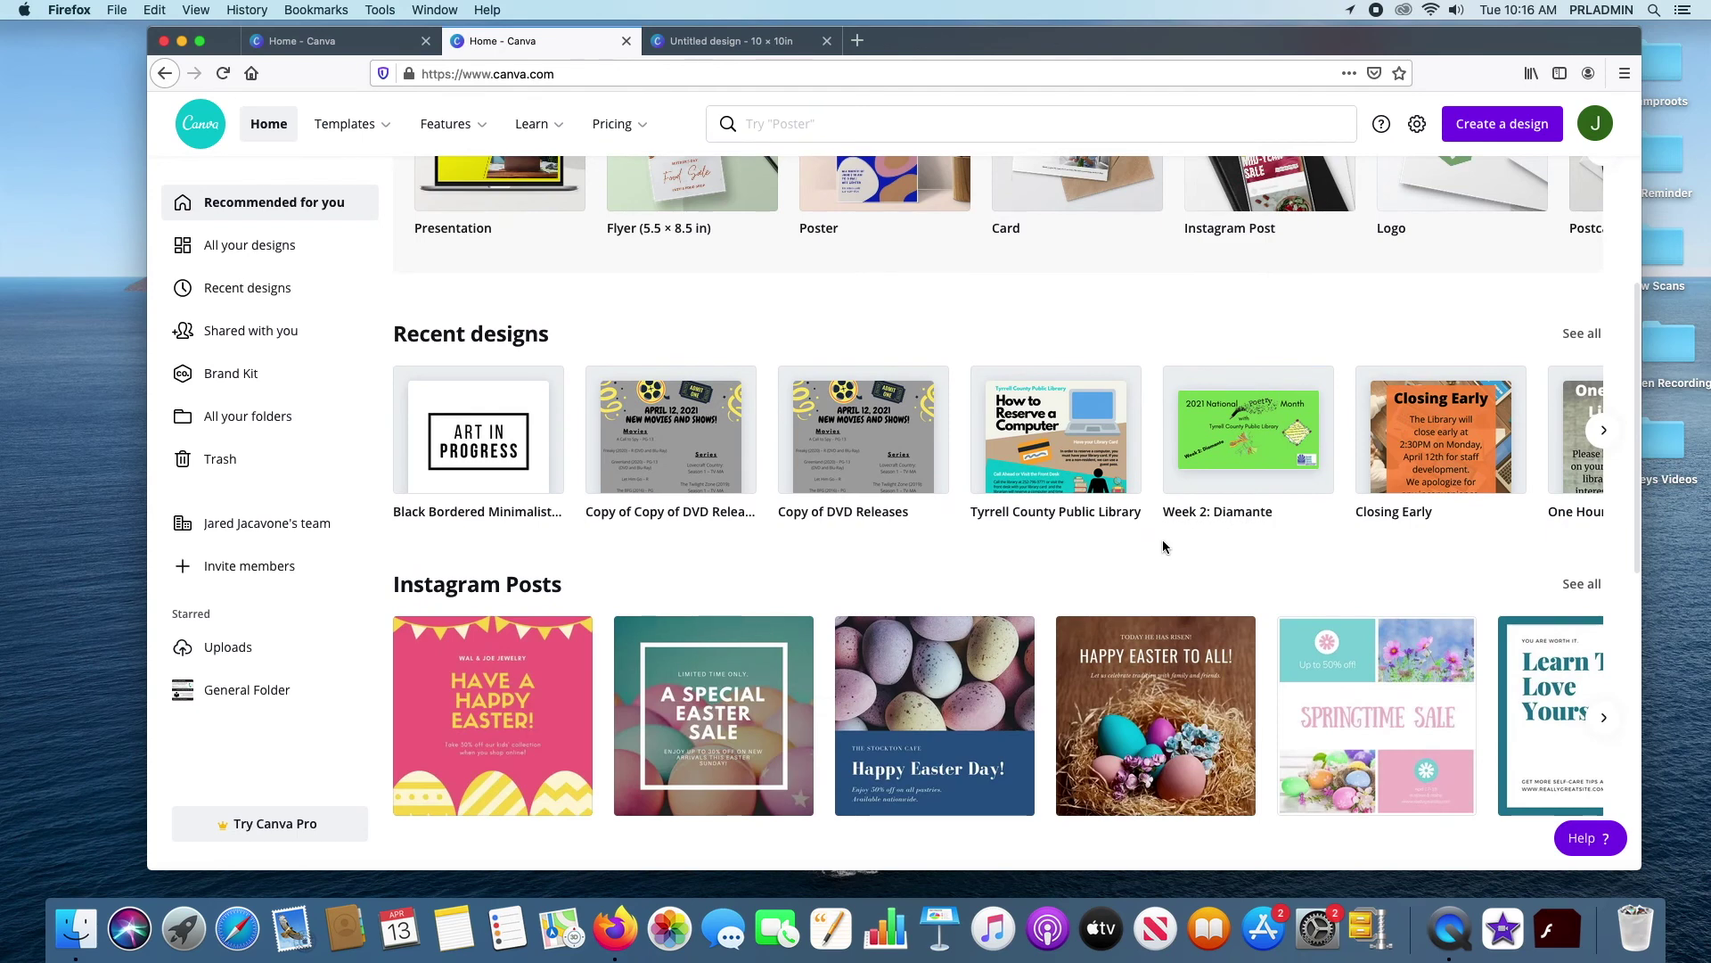
scroll(1157, 551, down, 2)
scroll(1247, 499, up, 2)
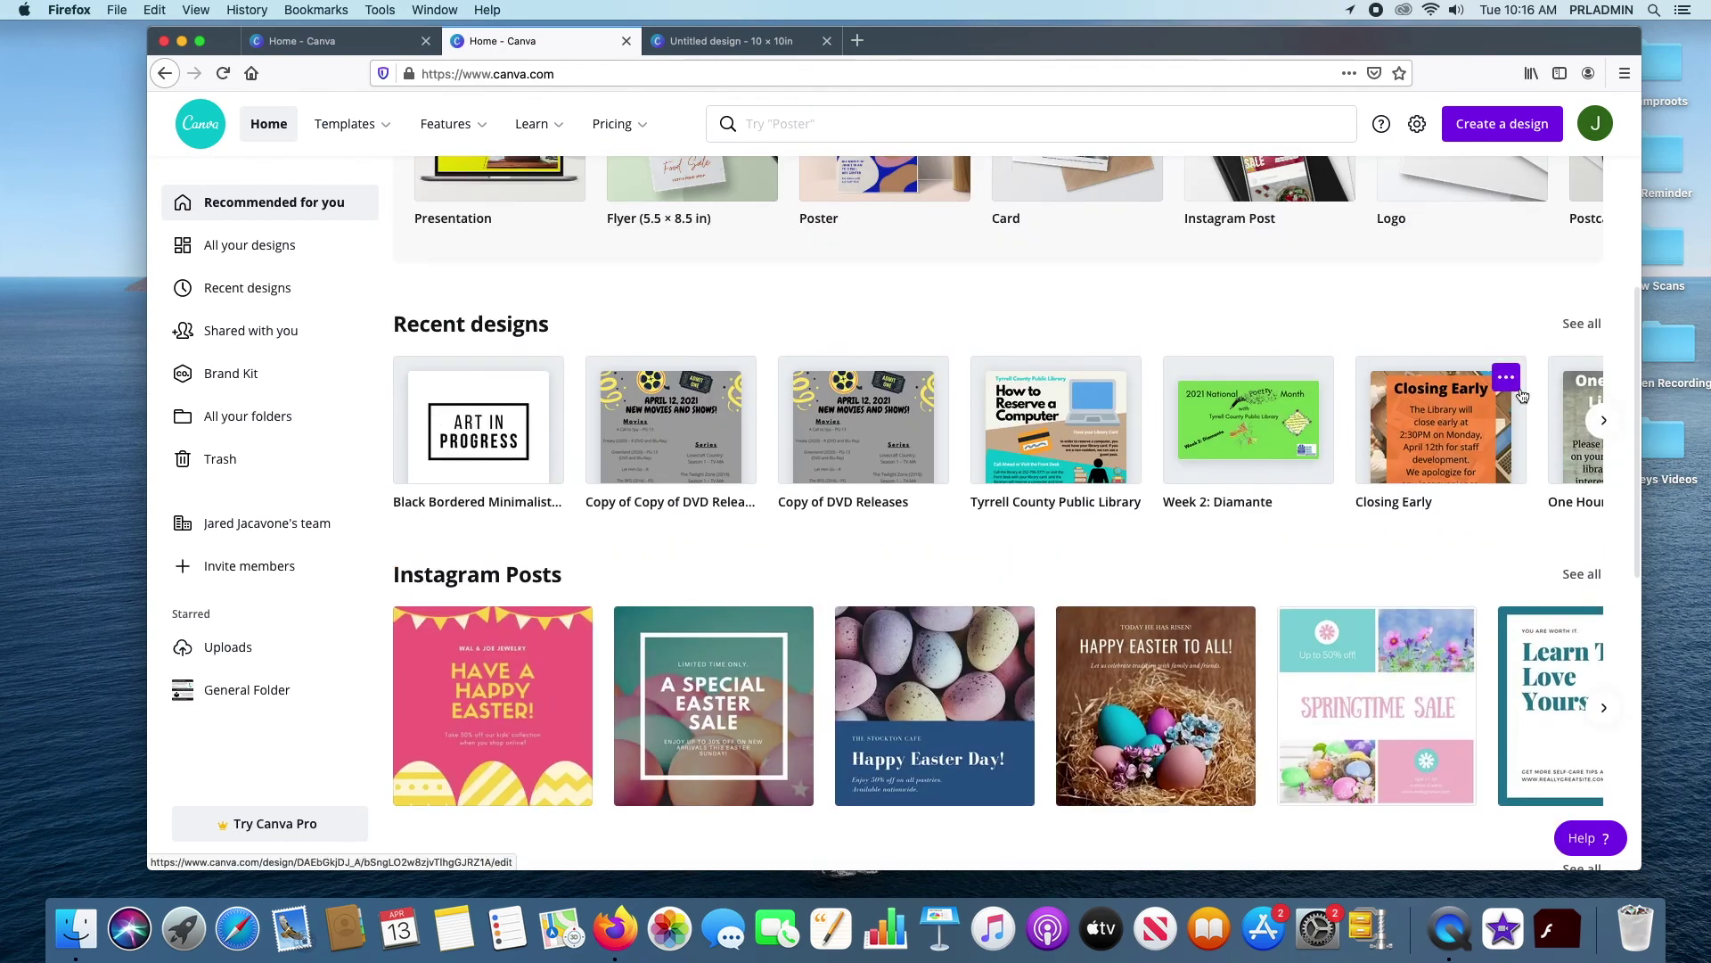
click(1607, 421)
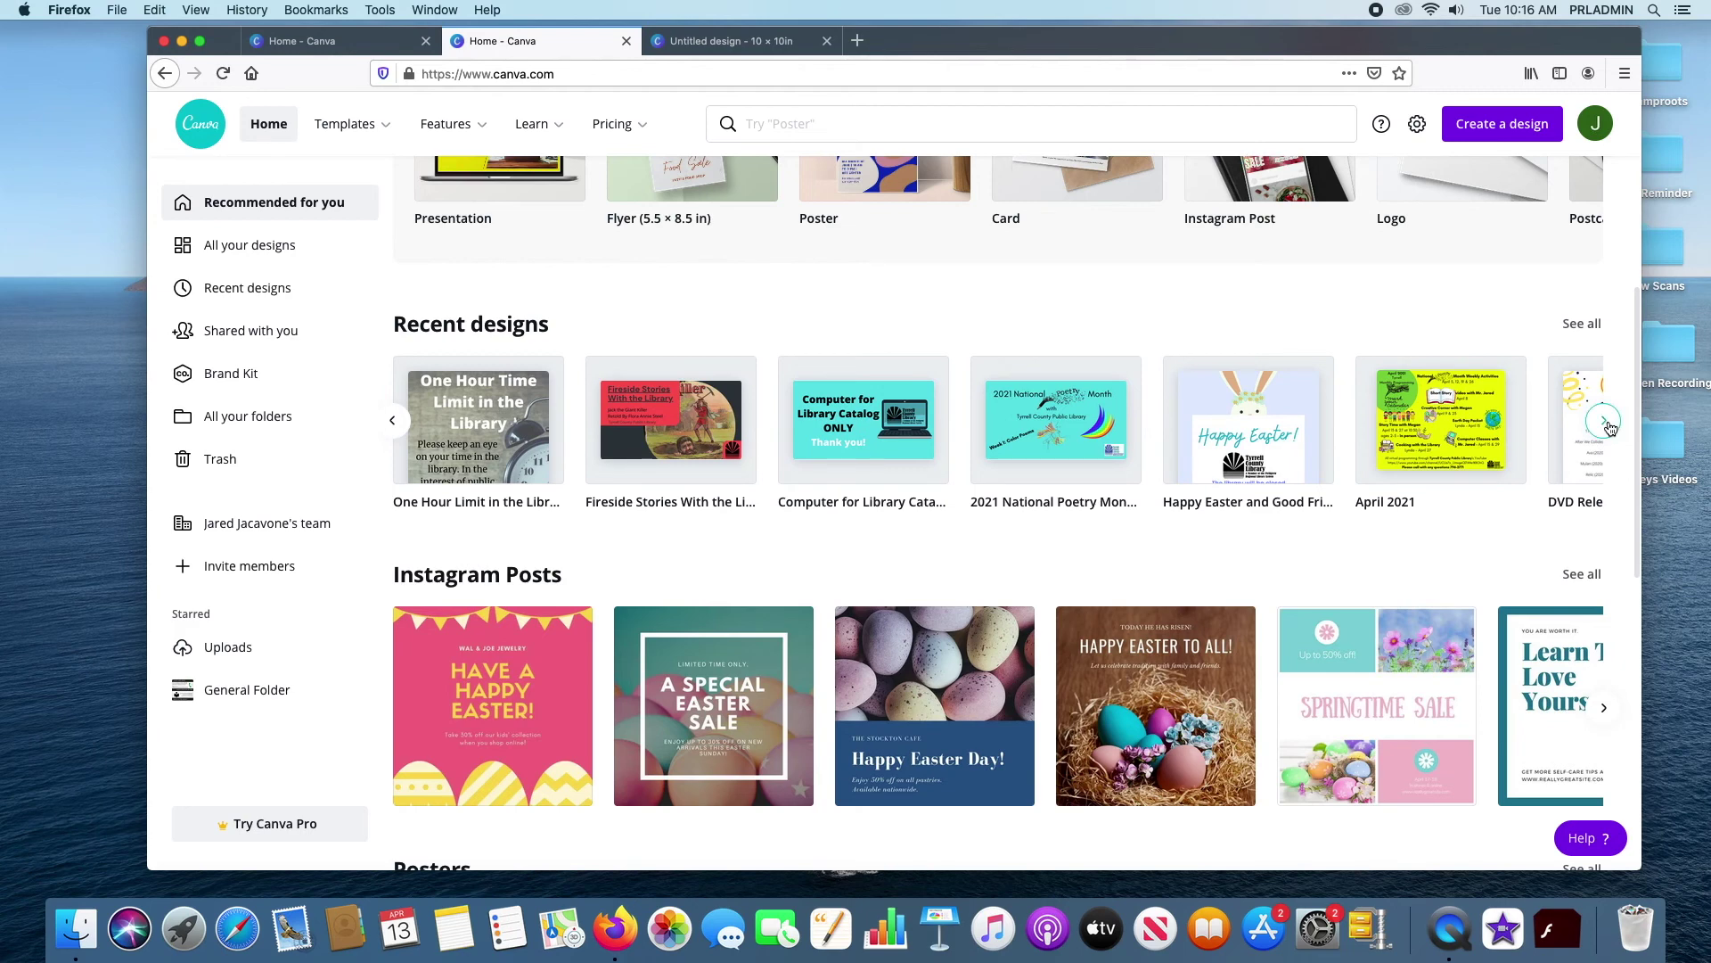
click(1608, 424)
click(1608, 425)
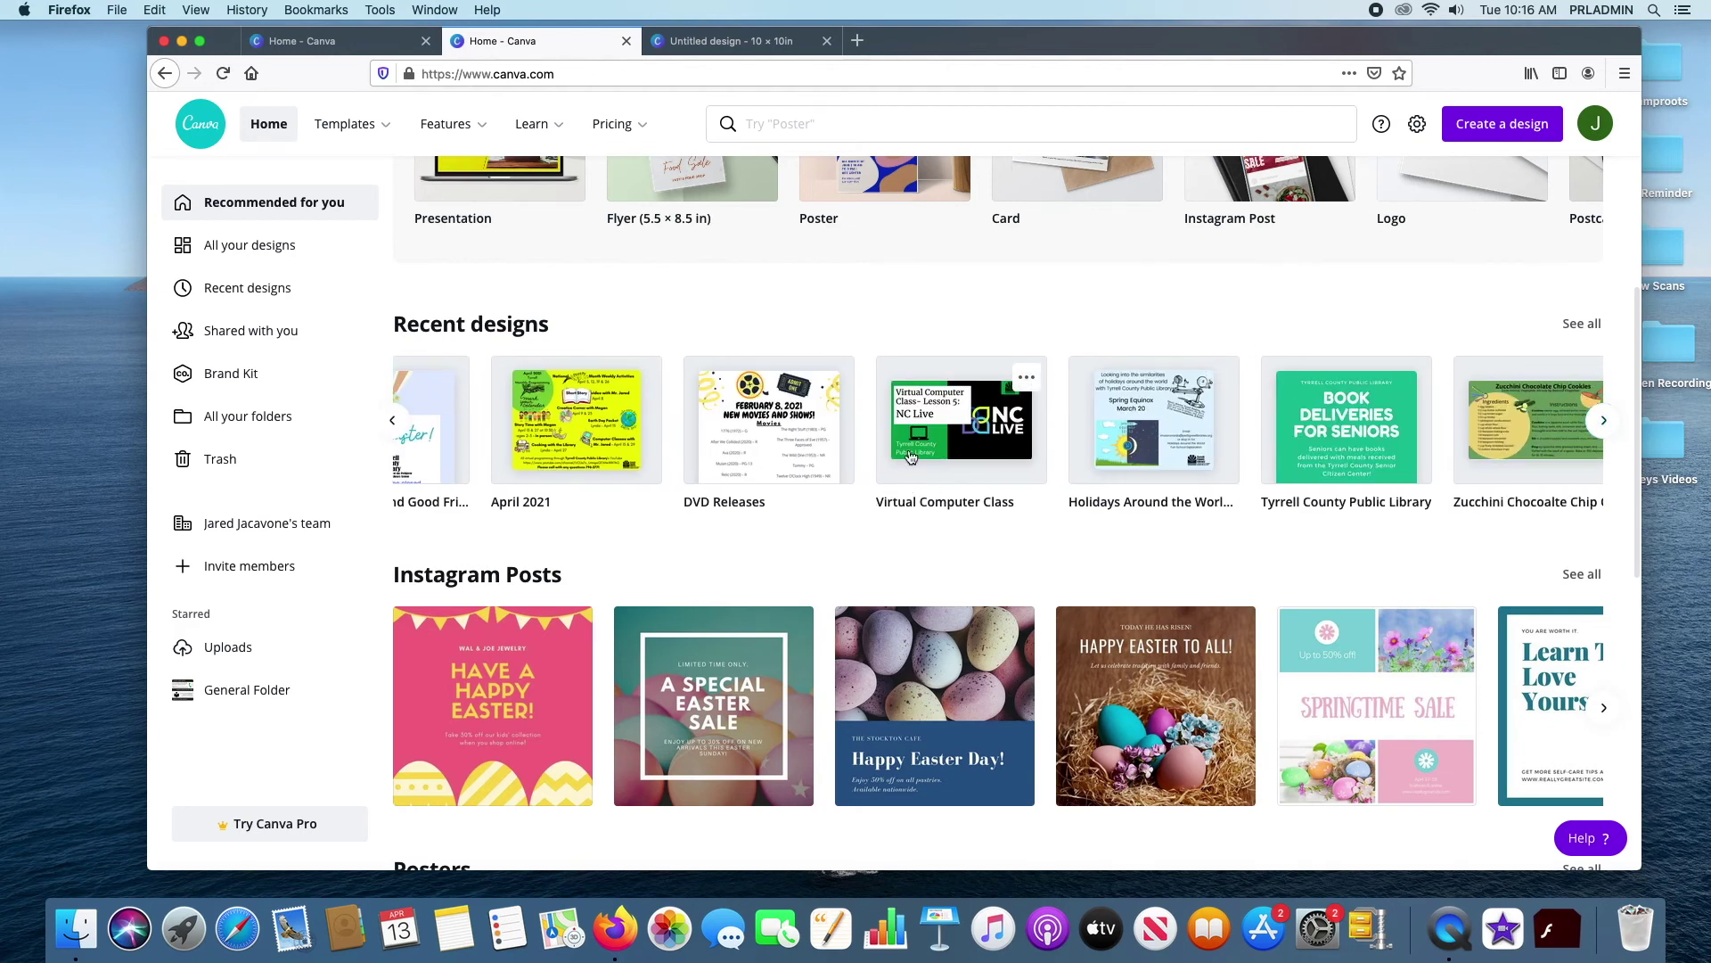
click(967, 447)
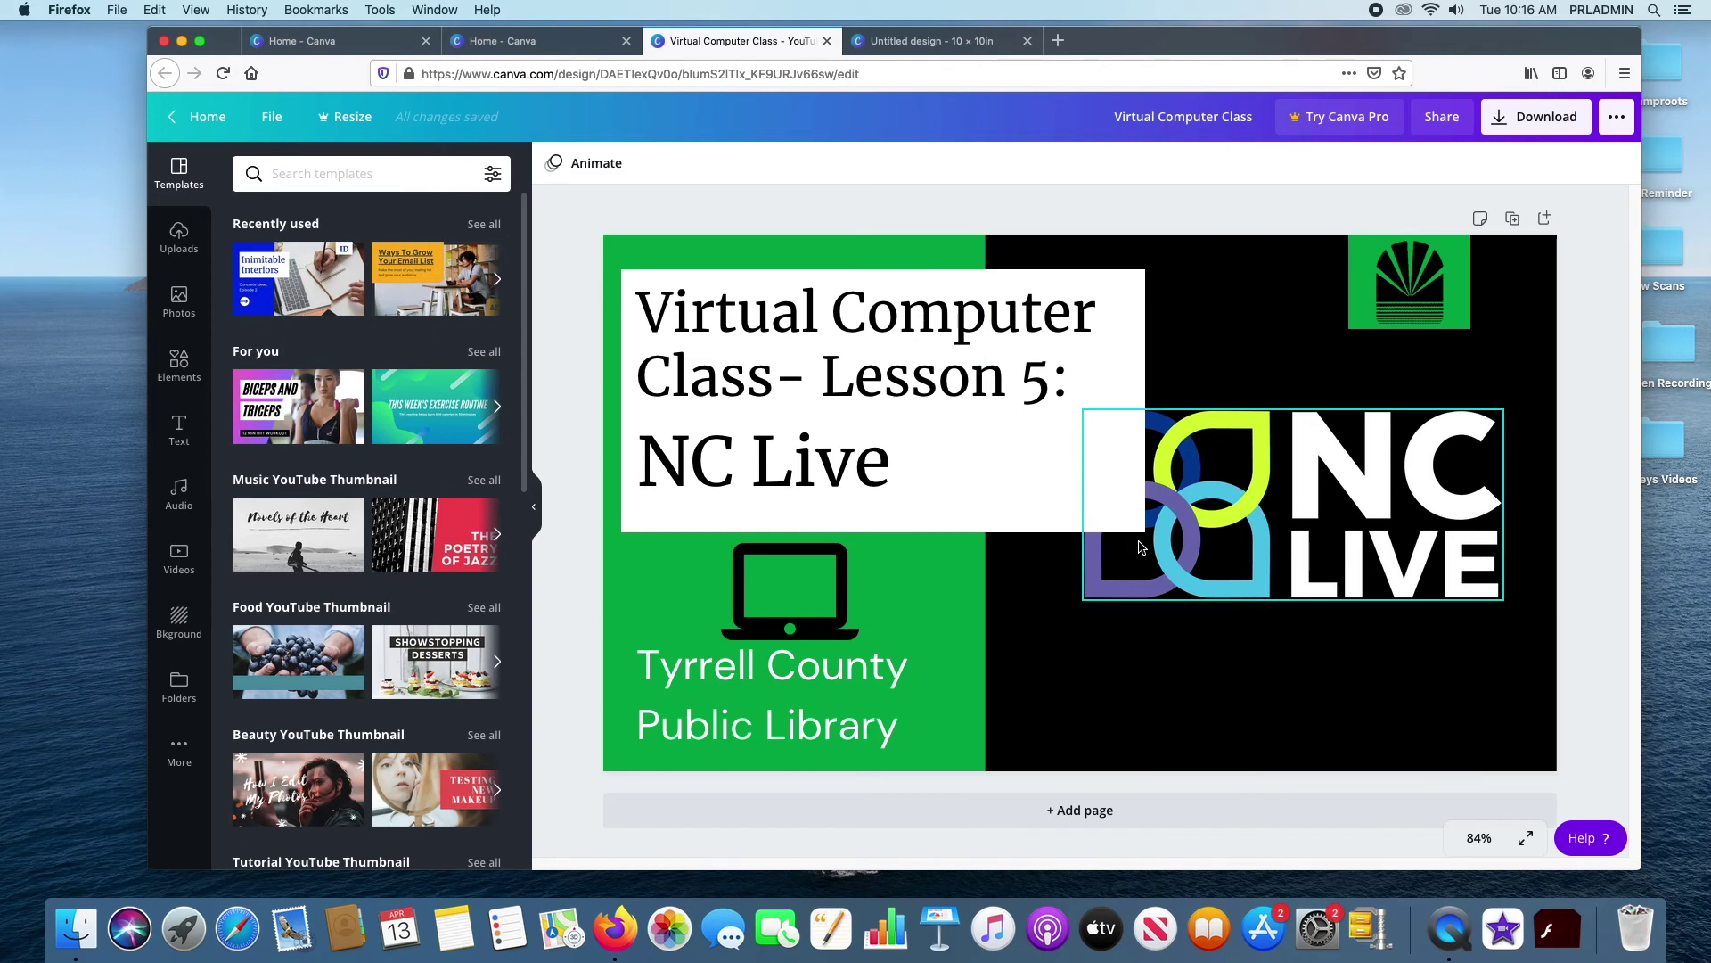
Select the 'Virtual Computer Class- Lesson 5:' title text box on the canvas
mouse_move(325, 301)
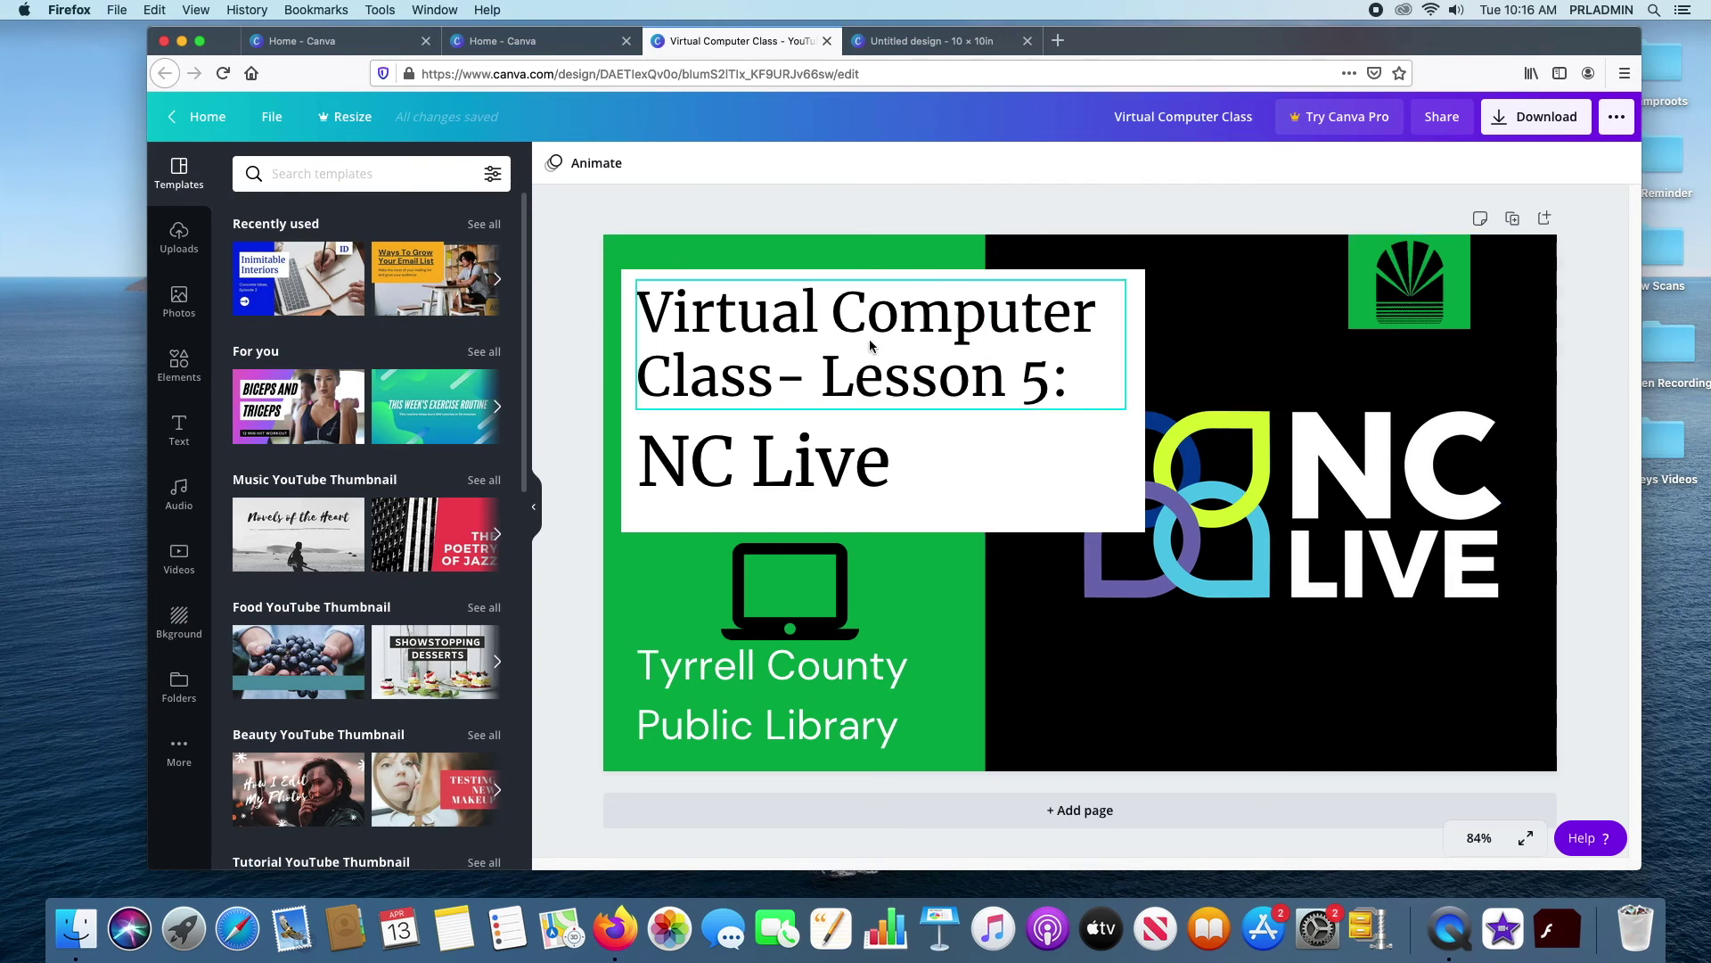
click(1001, 370)
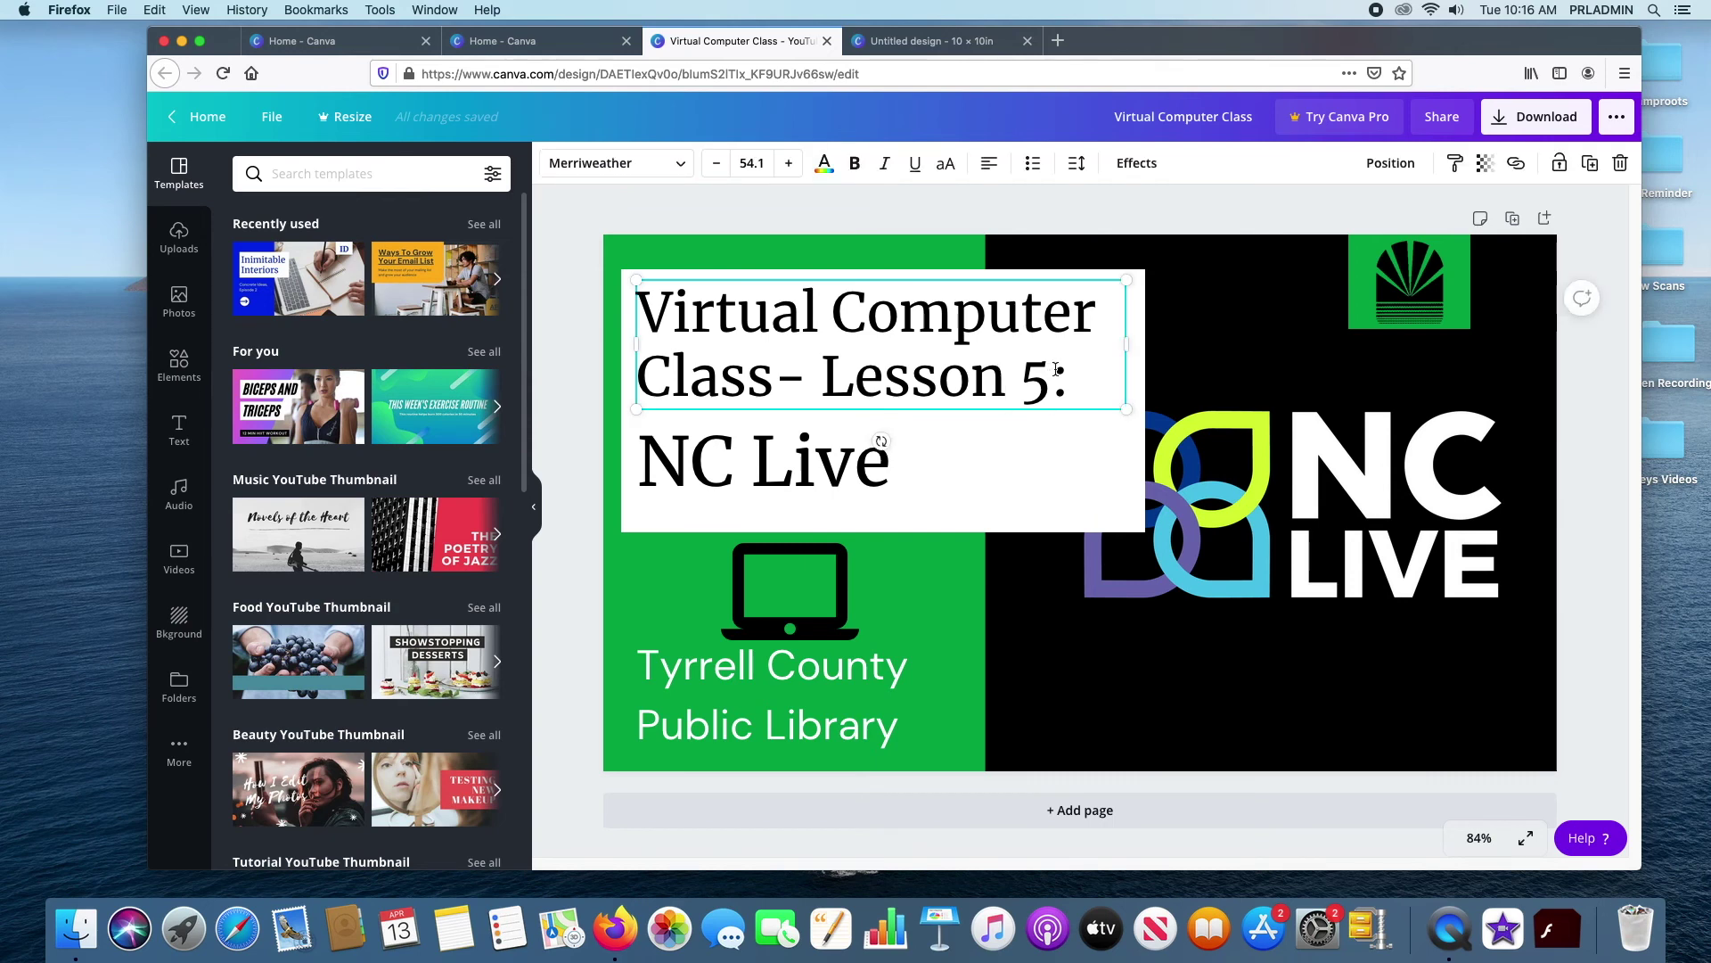